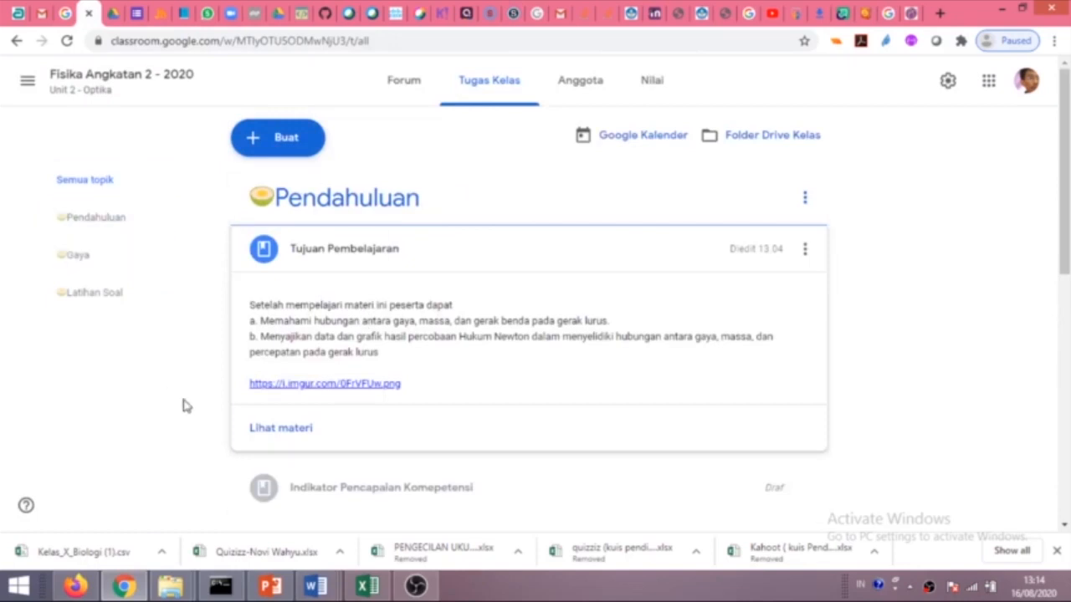
# Open the Tujuan Pembelajaran material post in the Pendahuluan topic and read through it.
pyautogui.scroll(-1, 464, 463)
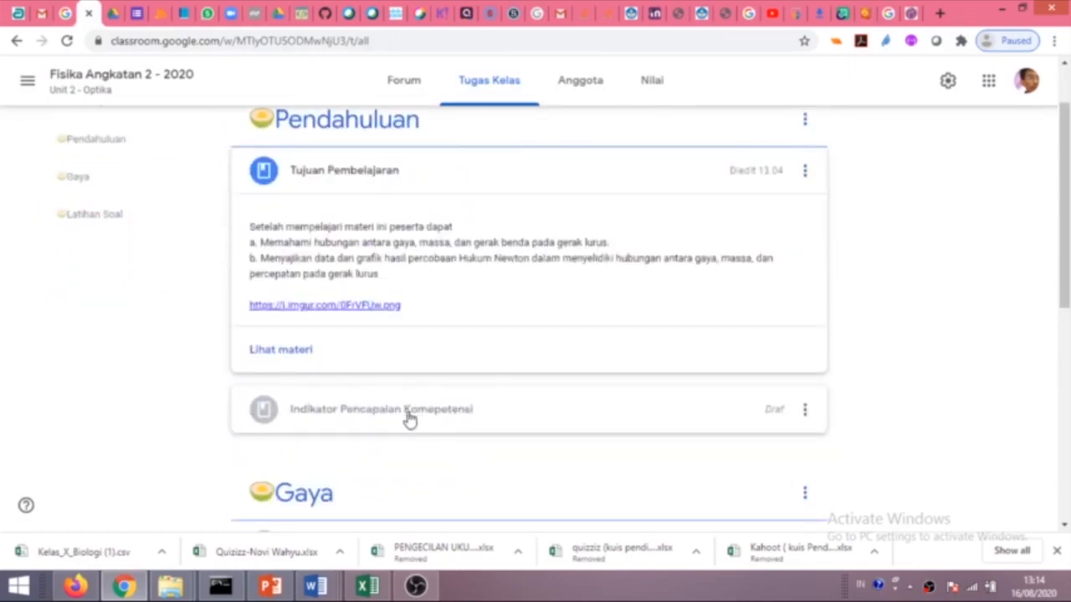
pyautogui.click(502, 181)
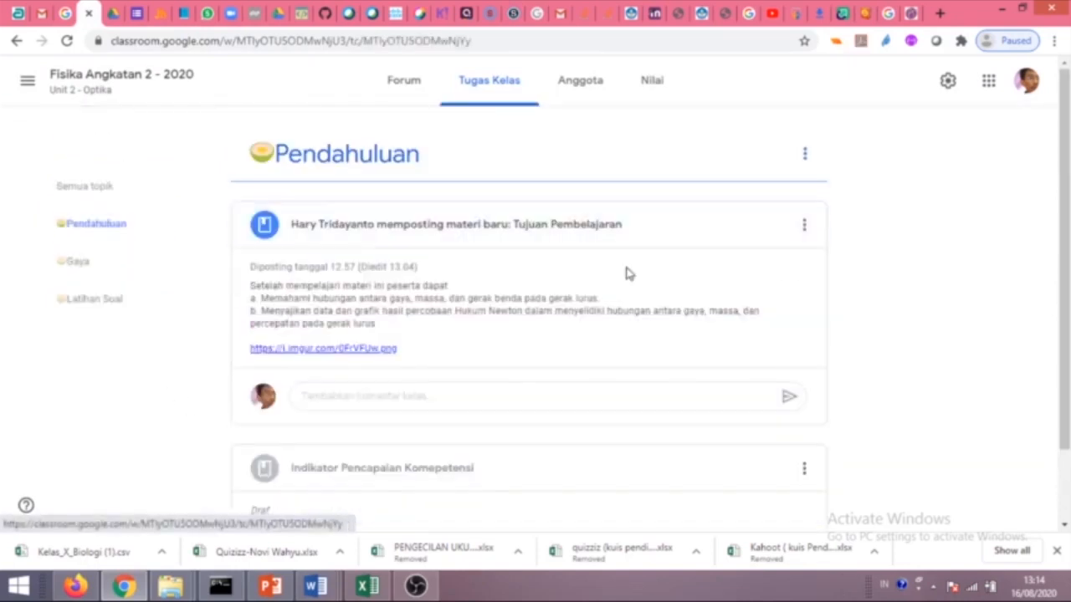
pyautogui.scroll(-1, 481, 305)
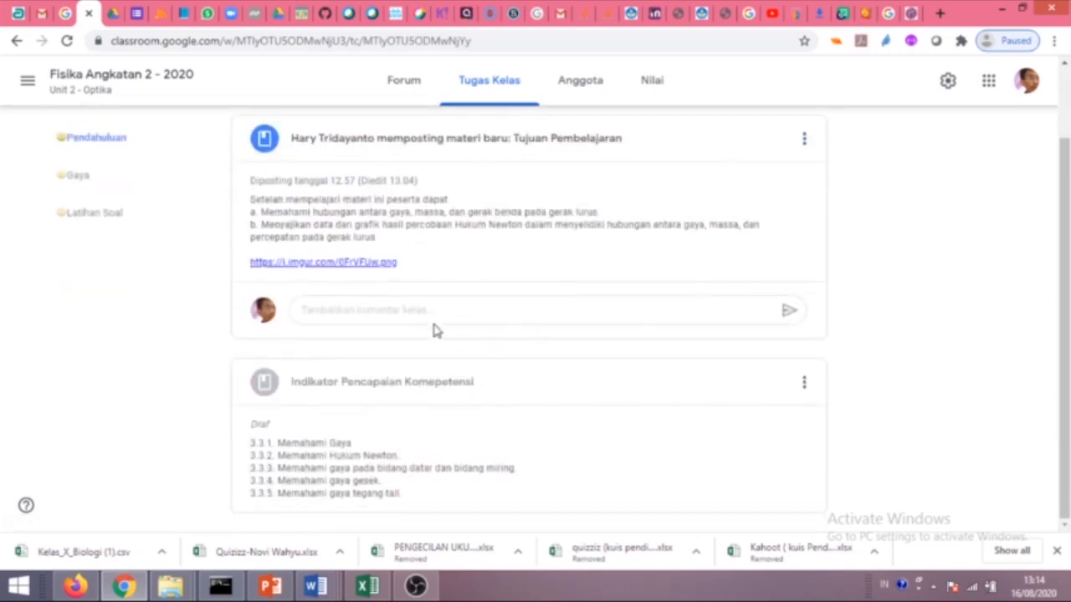
pyautogui.scroll(1, 433, 326)
pyautogui.scroll(-1, 431, 177)
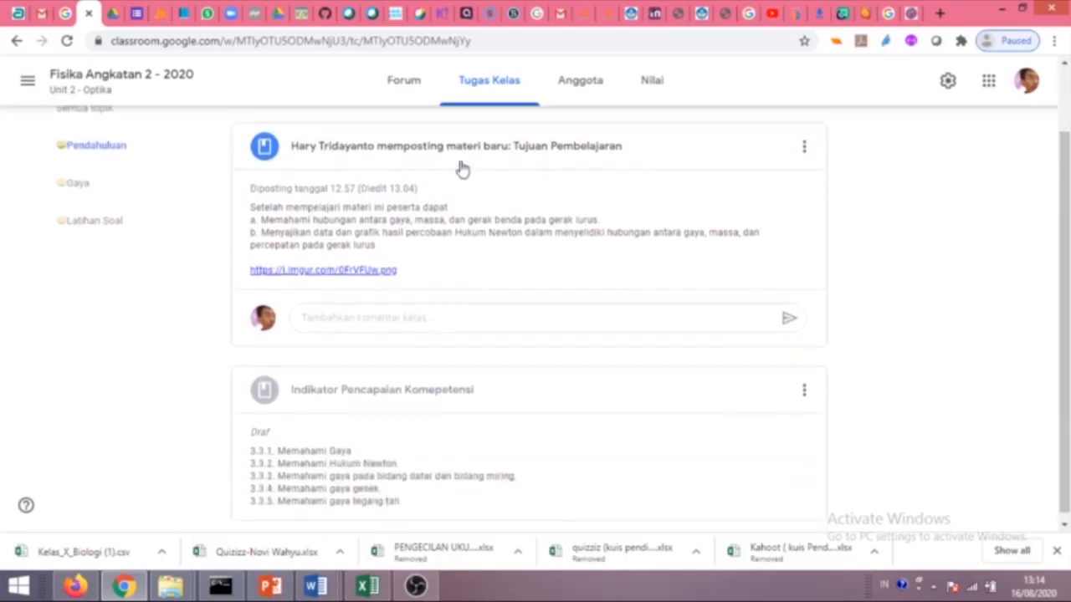
# Return to the classwork list, scroll to the Gaya drafts, then bring Format Naskah.docx forward.
pyautogui.click(502, 79)
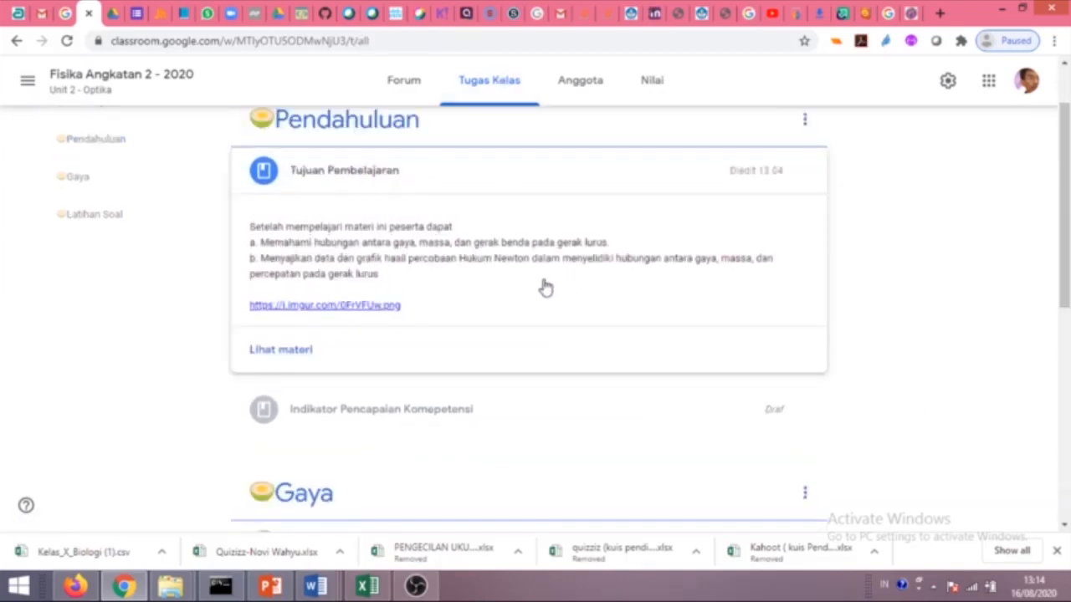
pyautogui.scroll(-3, 535, 289)
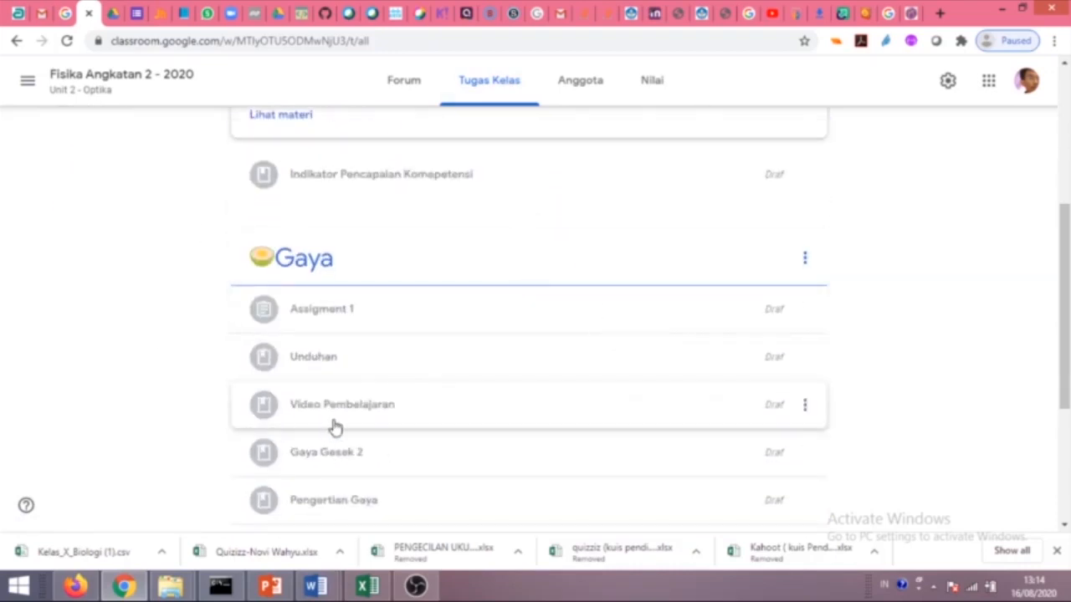
pyautogui.scroll(-1, 399, 499)
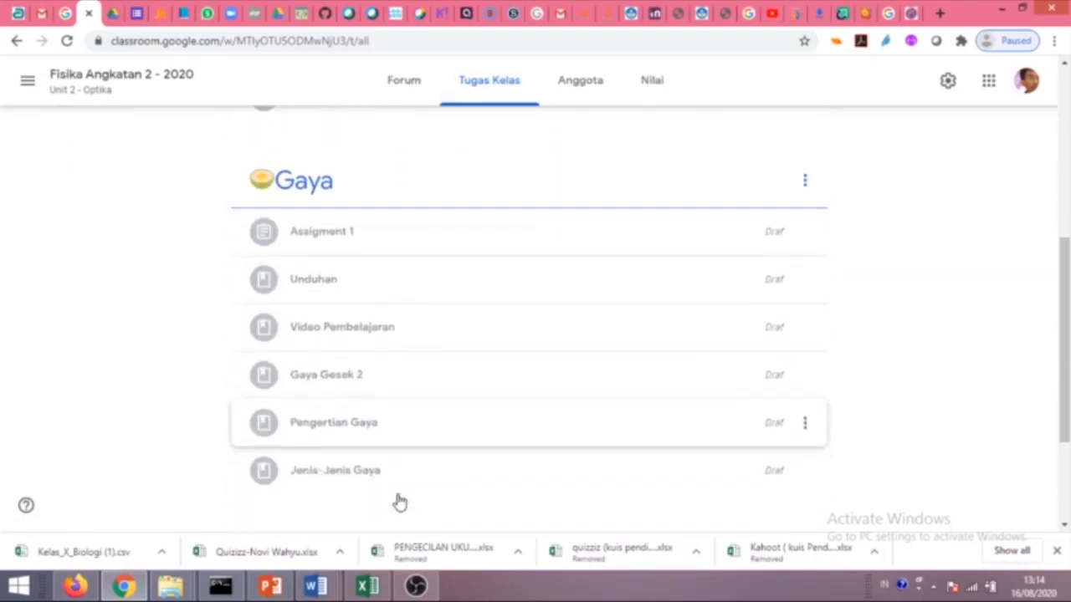
pyautogui.moveTo(315, 585)
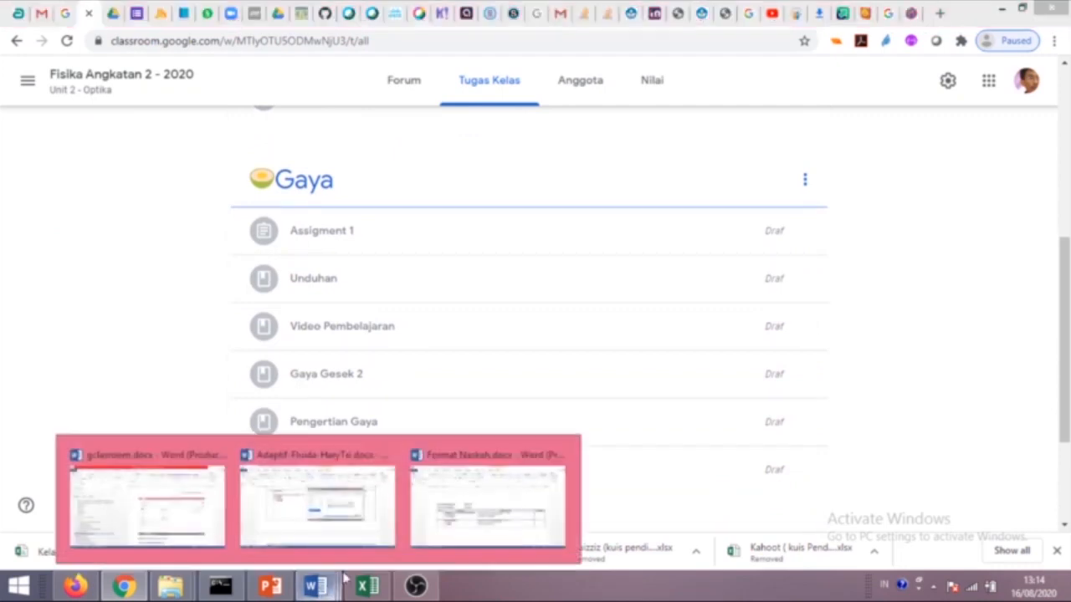
pyautogui.click(461, 515)
# Add a bold line 'Silahkan baca bahan bacaan berikut!' to the Gaya description cell.
pyautogui.scroll(-7, 382, 376)
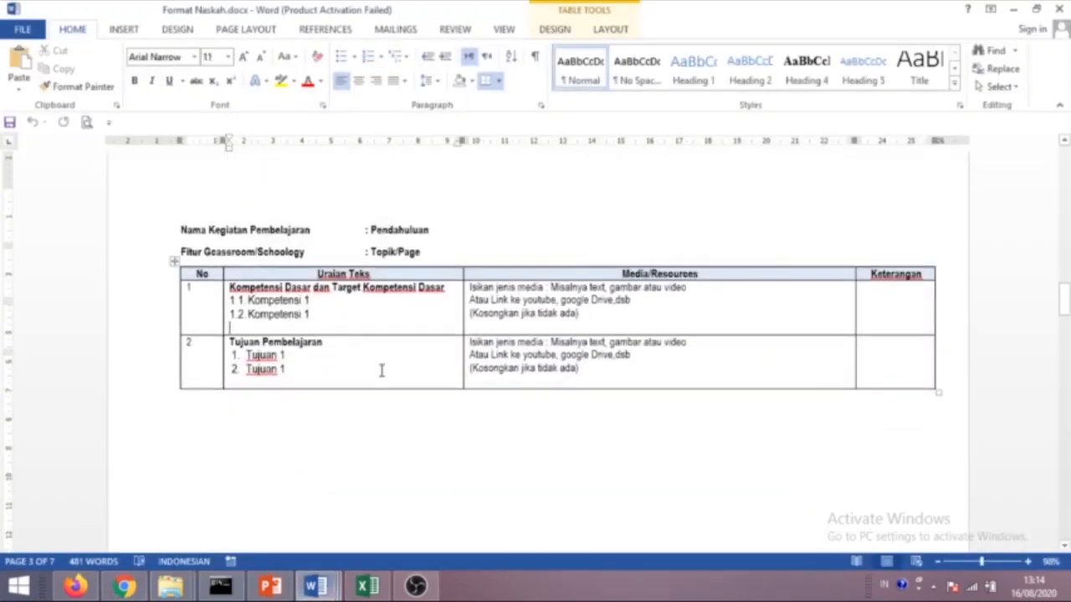
pyautogui.click(576, 390)
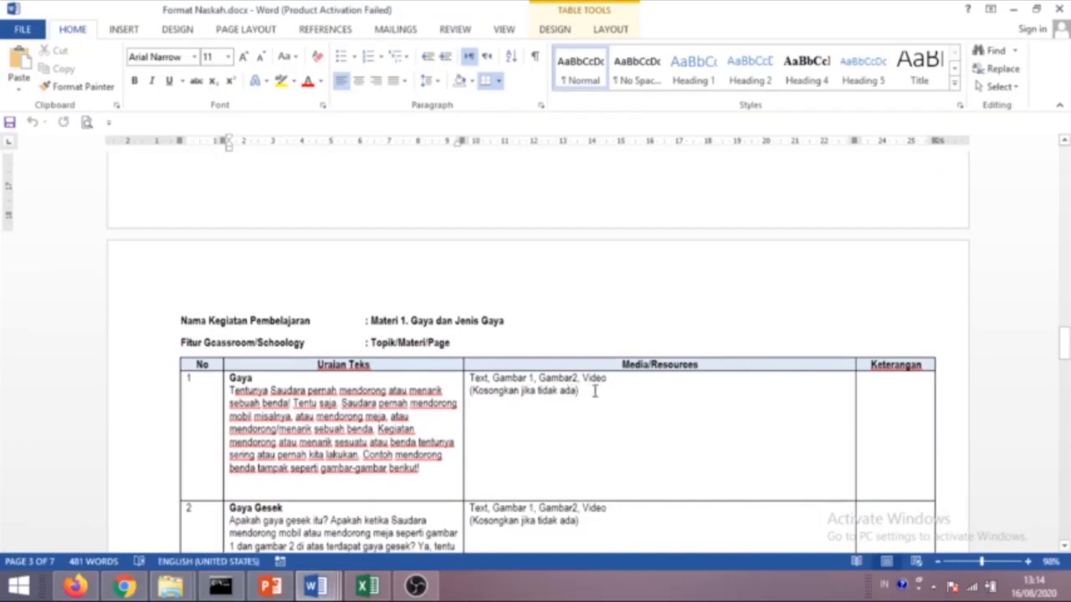
pyautogui.scroll(-1, 307, 404)
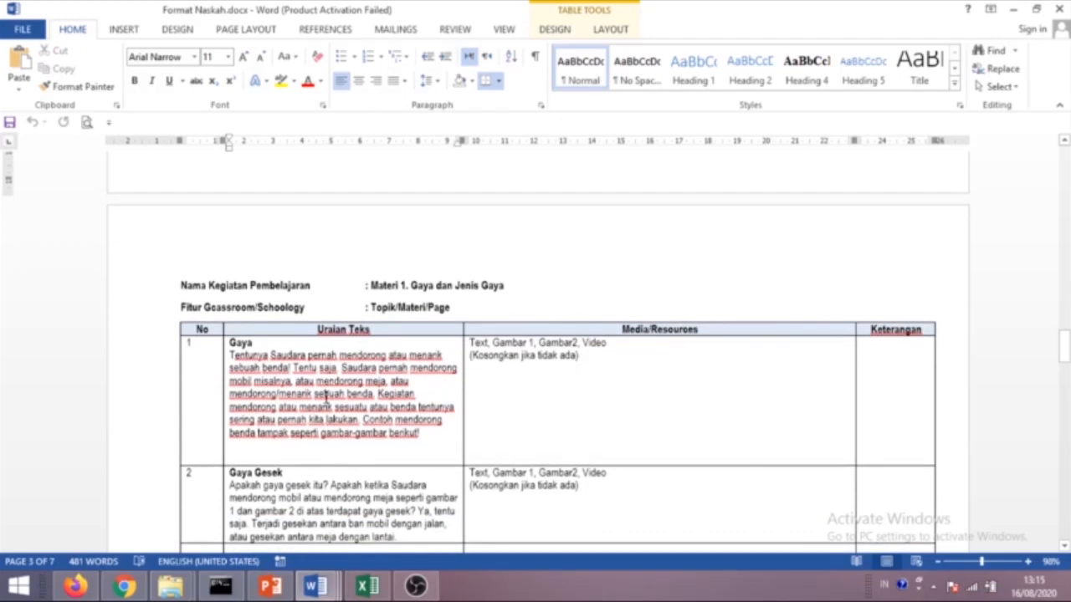
pyautogui.scroll(-1, 326, 385)
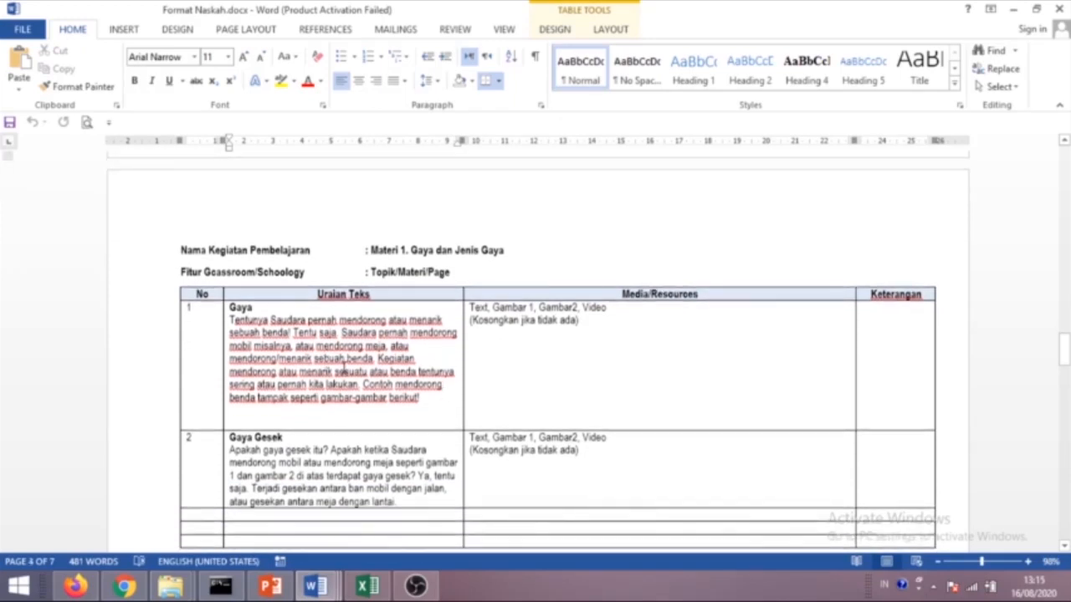
pyautogui.moveTo(425, 403); pyautogui.dragTo(244, 345)
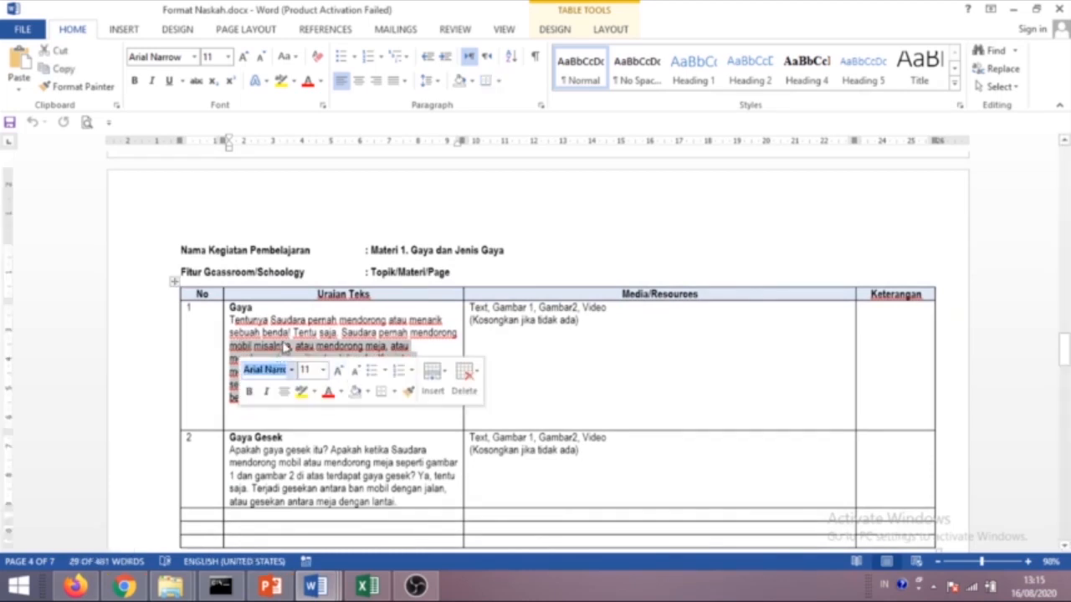
pyautogui.click(450, 373)
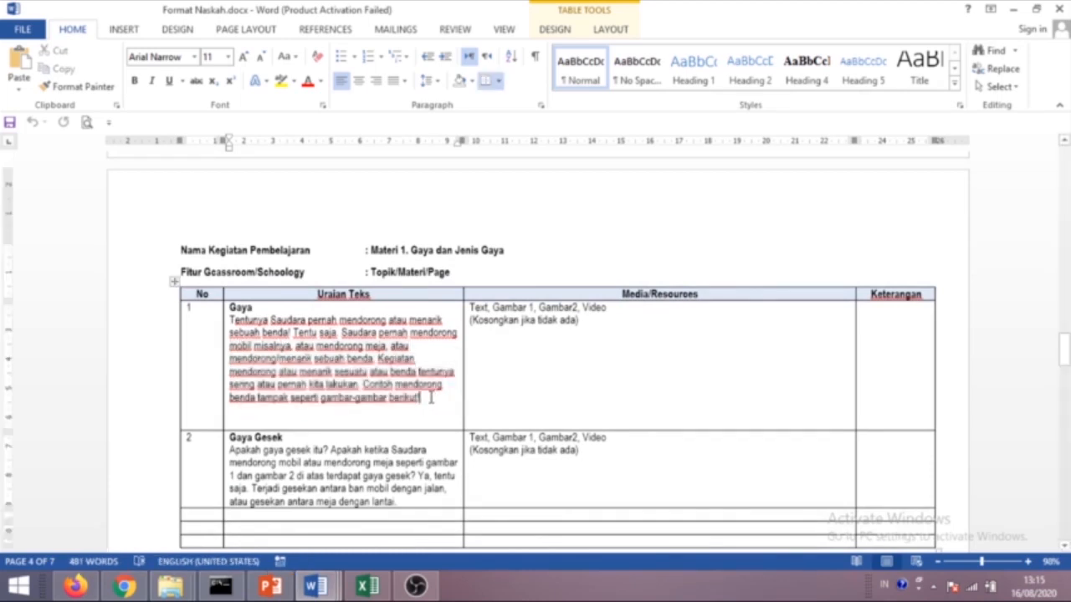
pyautogui.press('Return')
pyautogui.write('B')
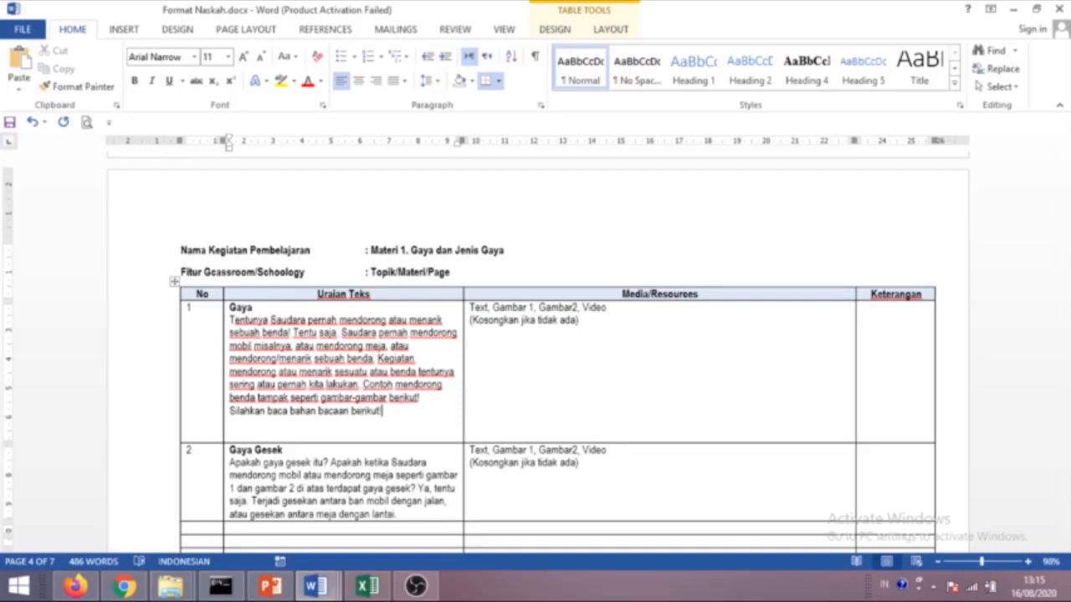
pyautogui.moveTo(394, 412); pyautogui.dragTo(231, 412)
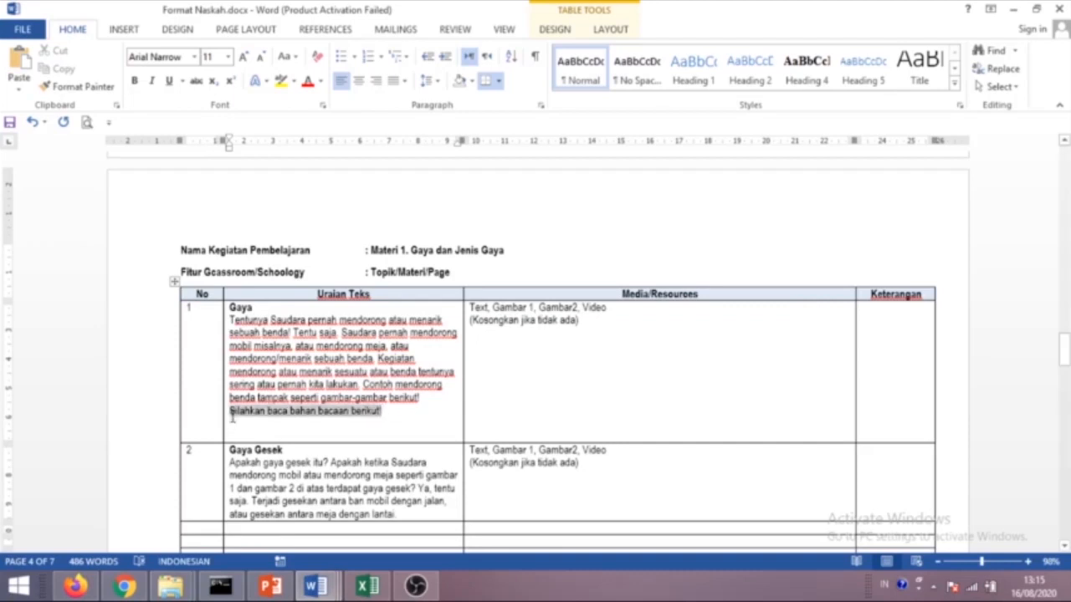
pyautogui.hotkey('ctrl', 'b')
pyautogui.click(268, 420)
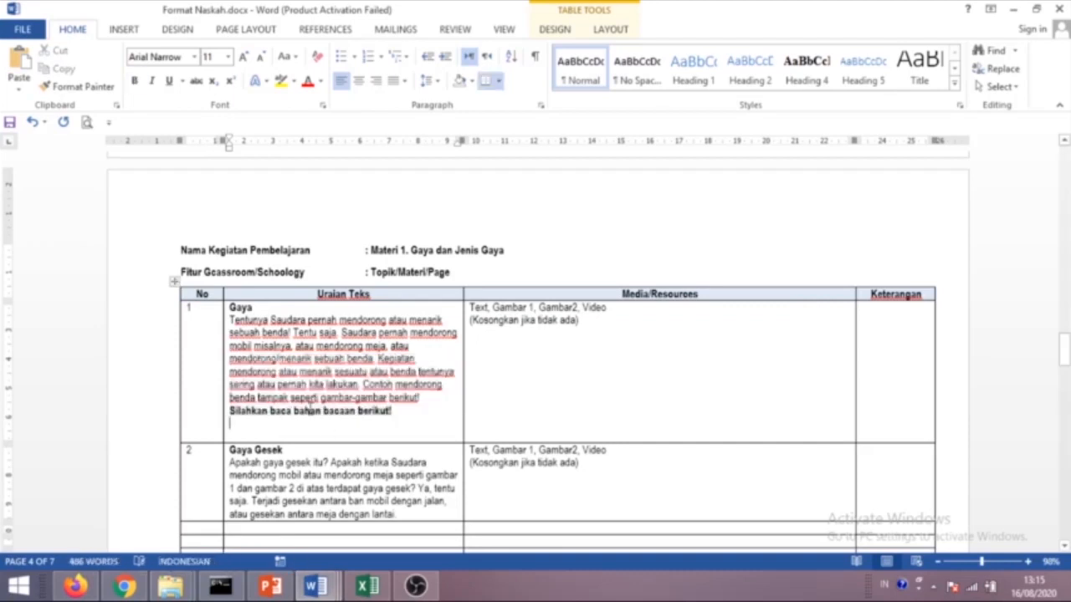
# Replace the Gaya row's media placeholder with 'Bahan Bacaan Gaya', then return to Classroom.
pyautogui.scroll(-1, 502, 352)
pyautogui.click(572, 288)
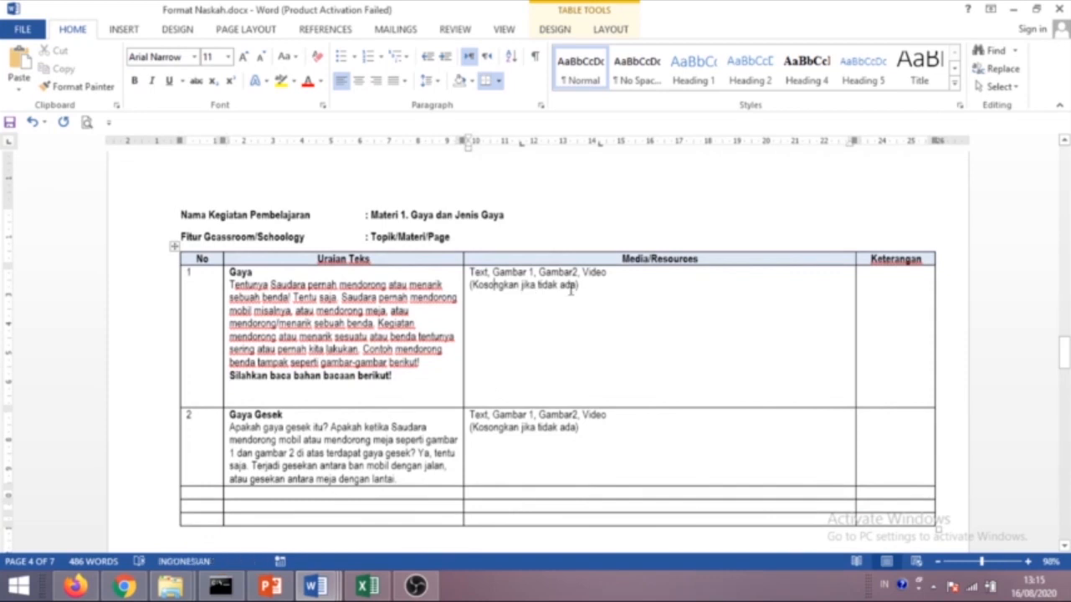
pyautogui.moveTo(594, 287); pyautogui.dragTo(470, 273)
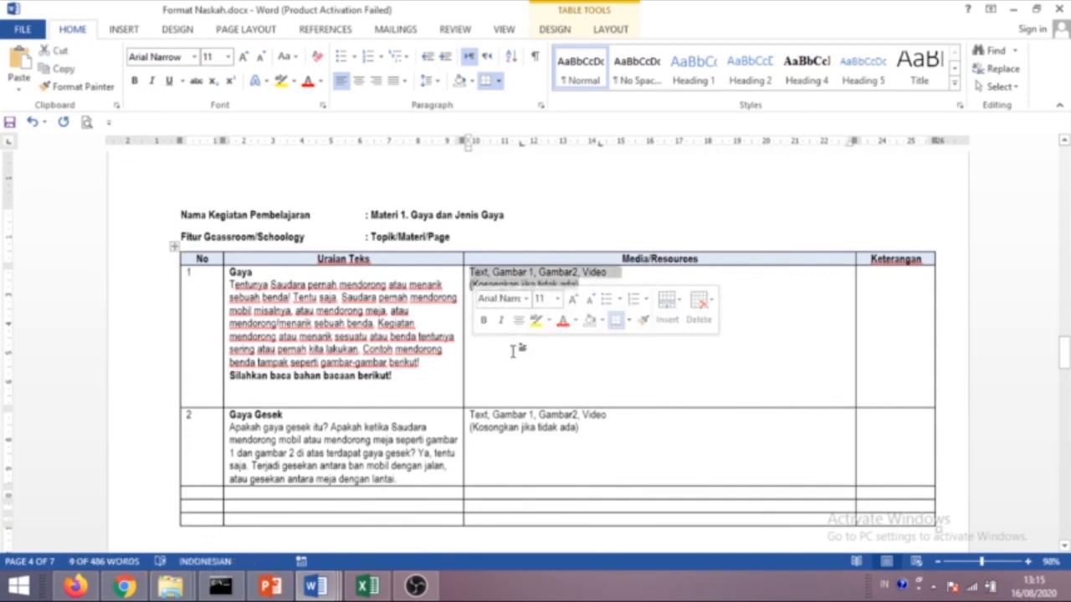
pyautogui.write('Bahab')
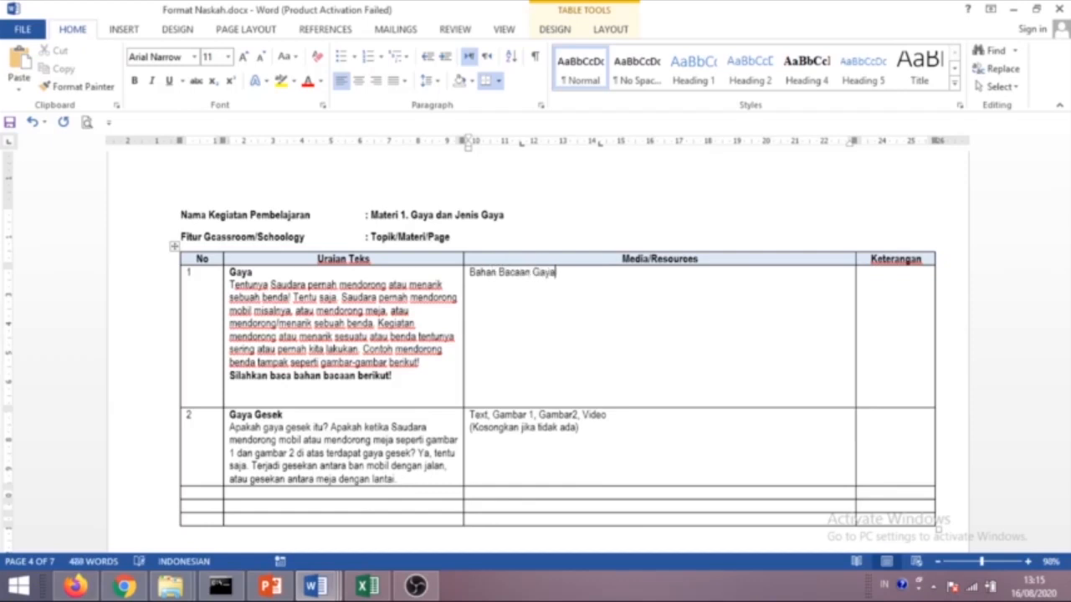
pyautogui.click(124, 585)
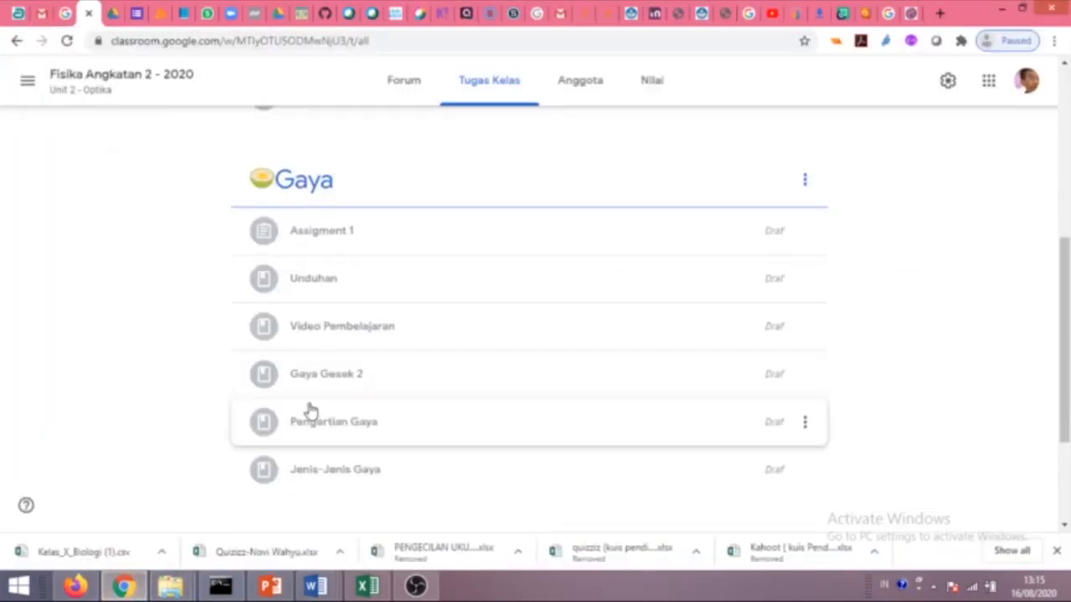
# Expand the Pengertian Gaya, Unduhan and Video Pembelajaran drafts to check their attachments.
pyautogui.scroll(-1, 306, 410)
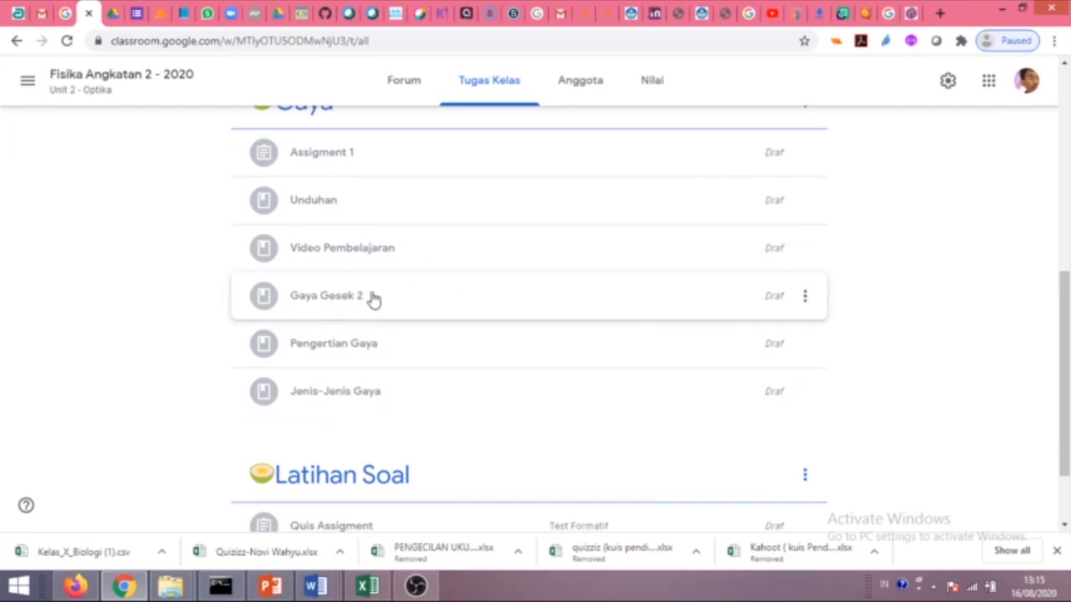
pyautogui.click(348, 344)
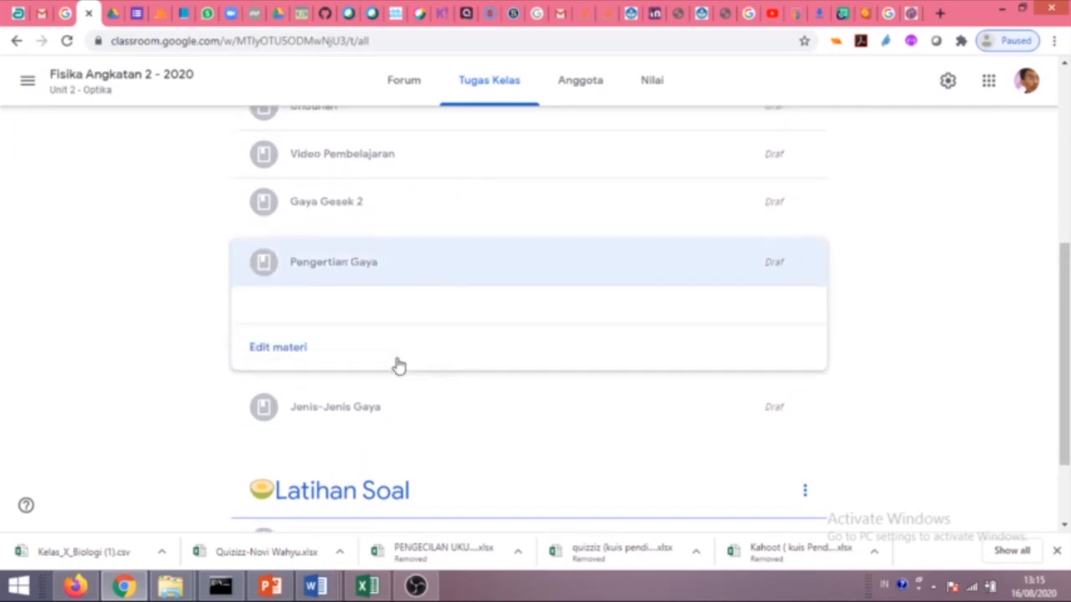
pyautogui.scroll(1, 325, 215)
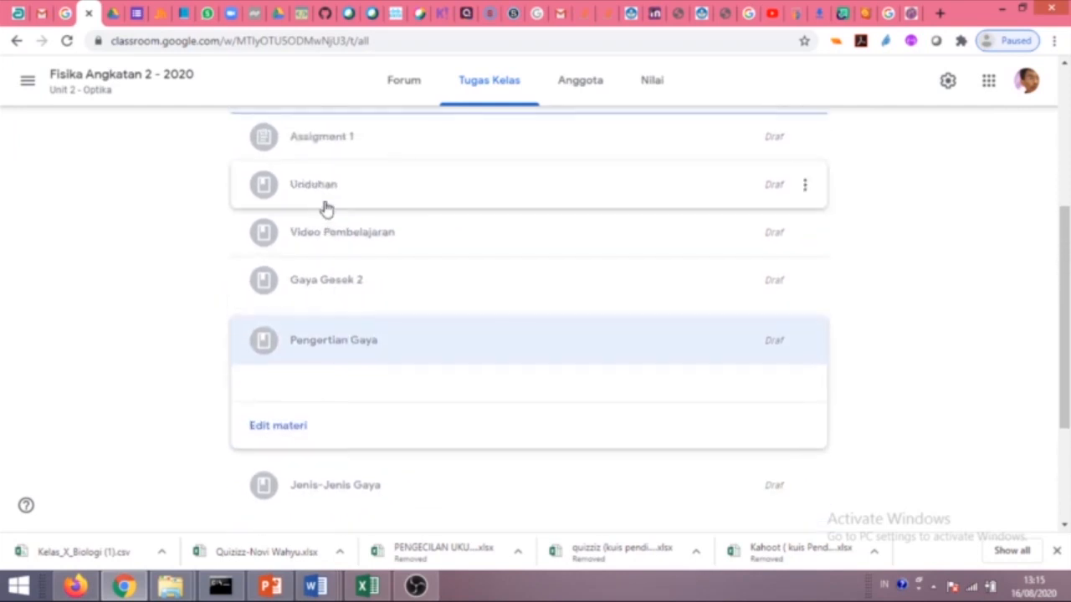
pyautogui.click(327, 187)
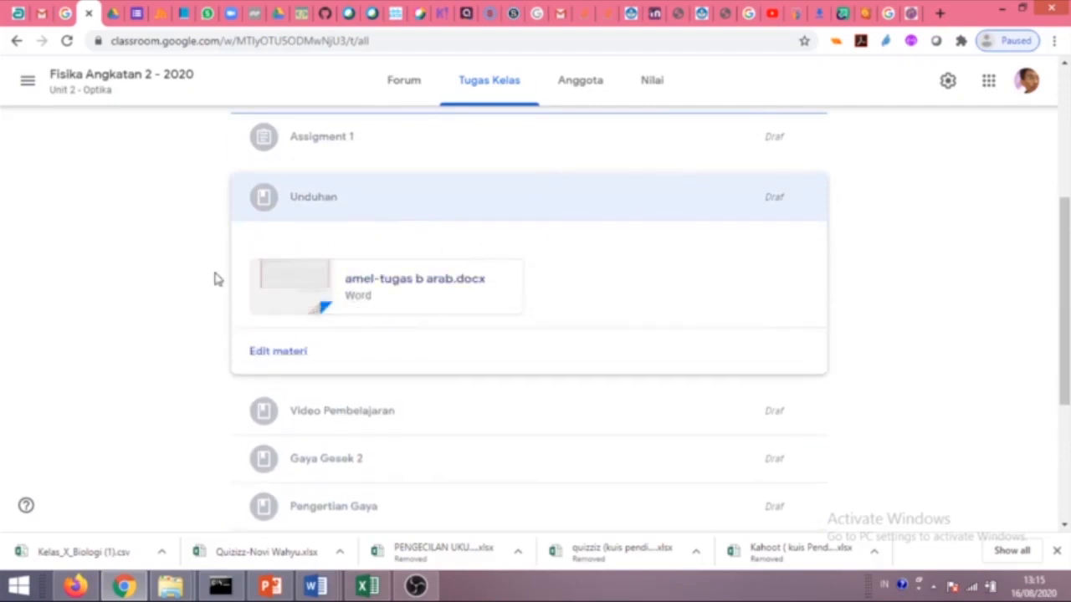
pyautogui.click(375, 410)
pyautogui.scroll(-2, 402, 377)
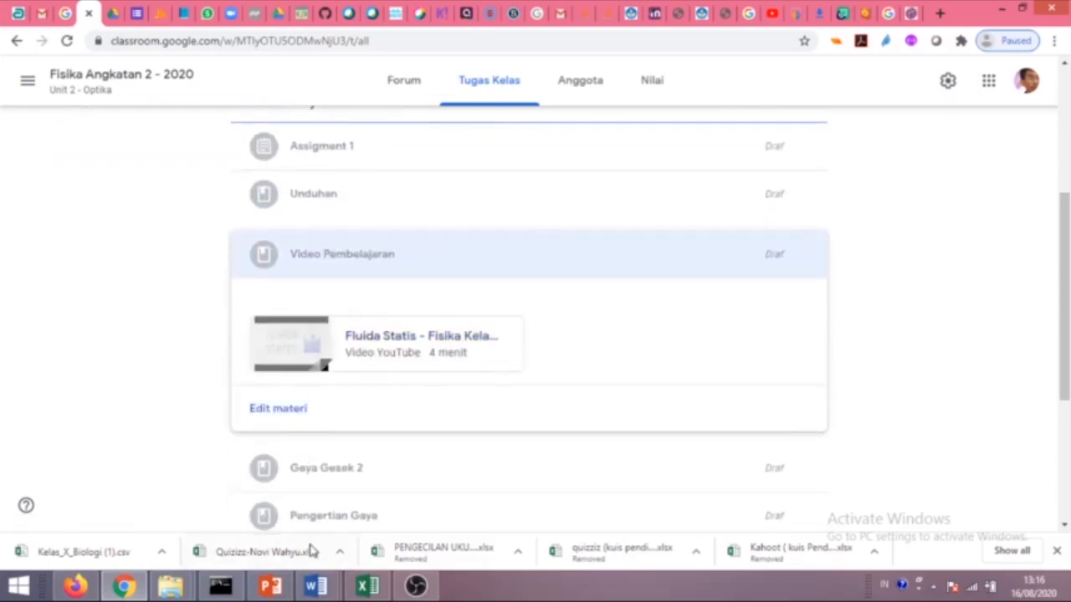
# Bring Format Naskah.docx back to the front in Word at the Gaya table.
pyautogui.click(312, 587)
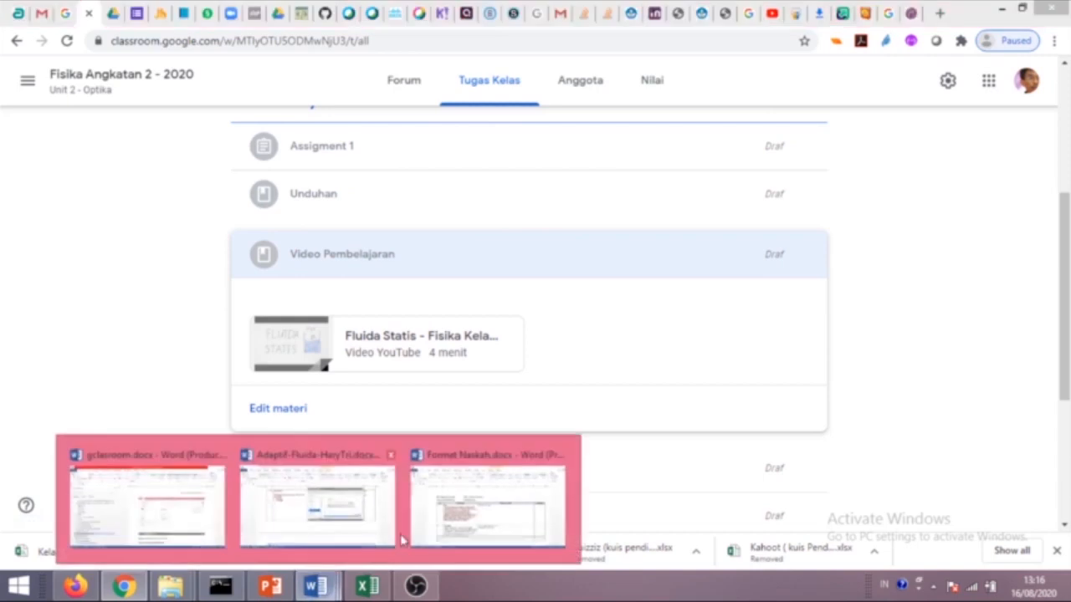
pyautogui.click(486, 508)
pyautogui.scroll(-3, 496, 426)
pyautogui.scroll(6, 471, 402)
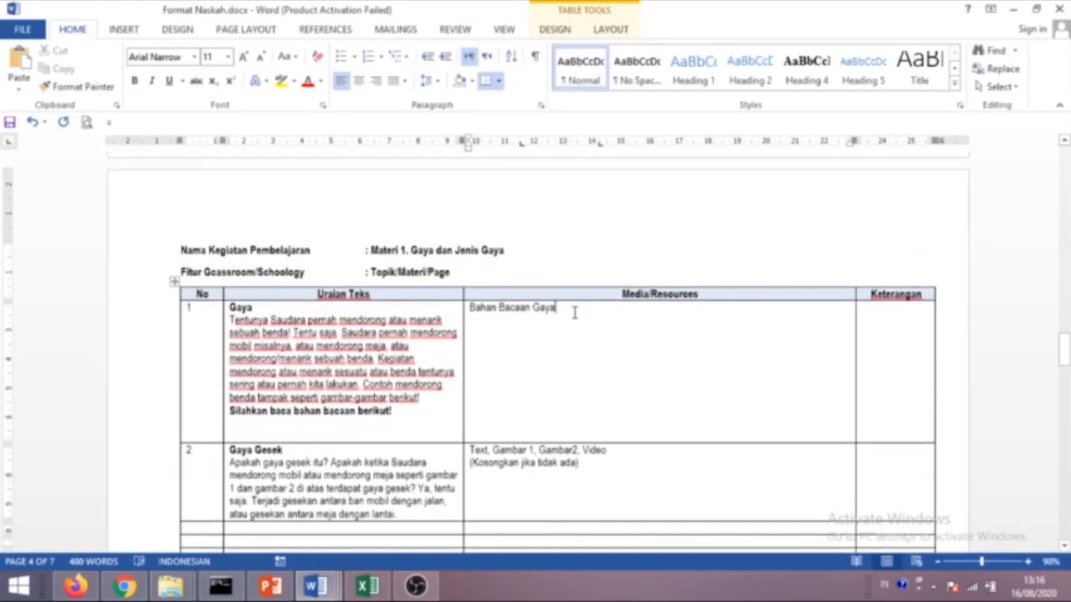
# Add a bold line 'Perhatikan Video berikut' below the Gaya Gesek description.
pyautogui.press('Return')
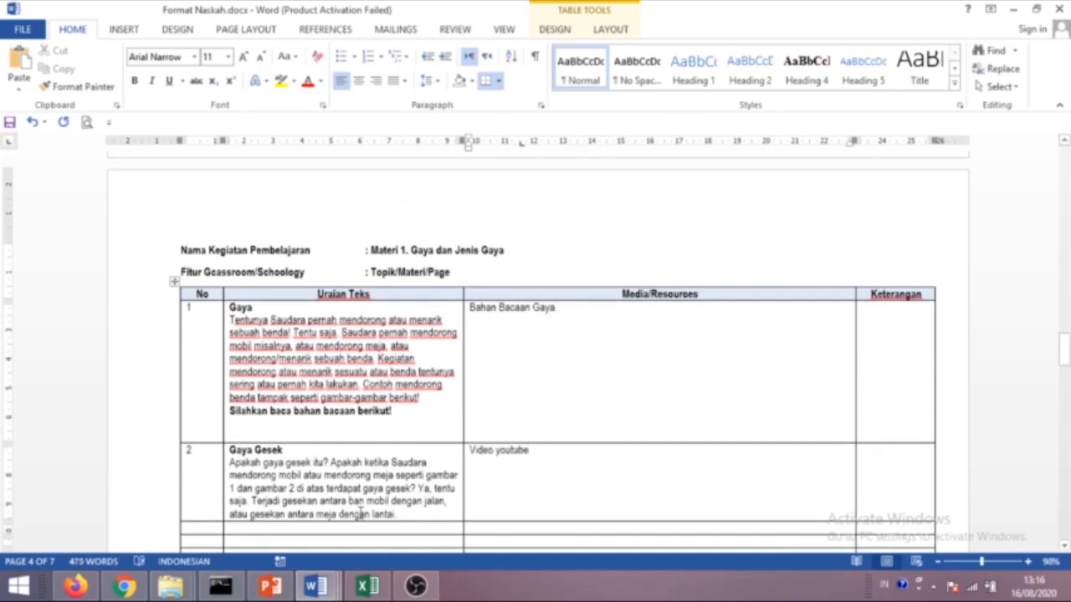
pyautogui.scroll(-1, 361, 513)
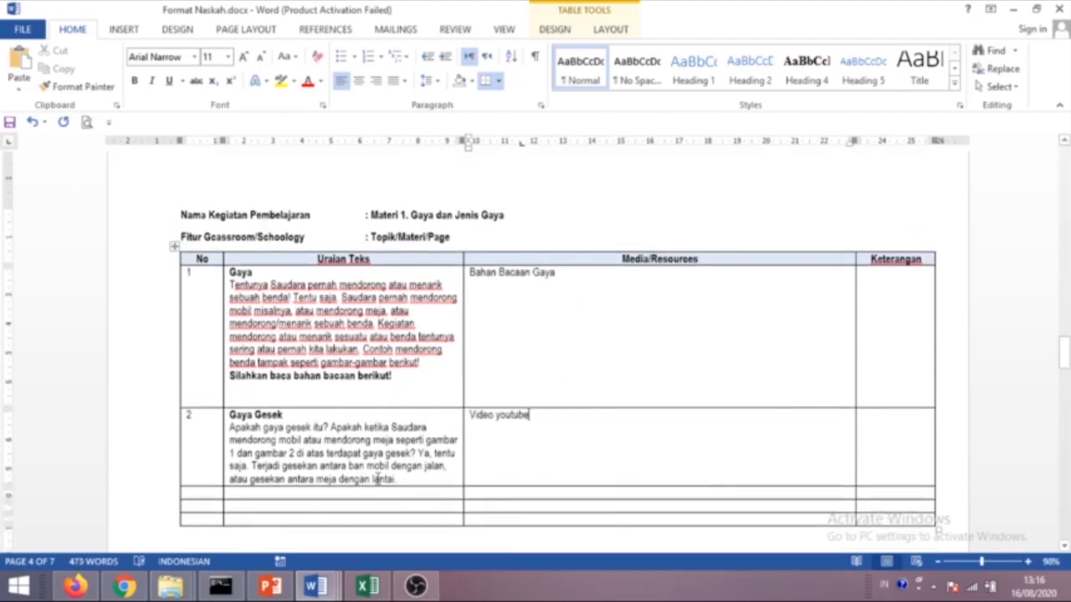
pyautogui.click(405, 477)
pyautogui.press('Return')
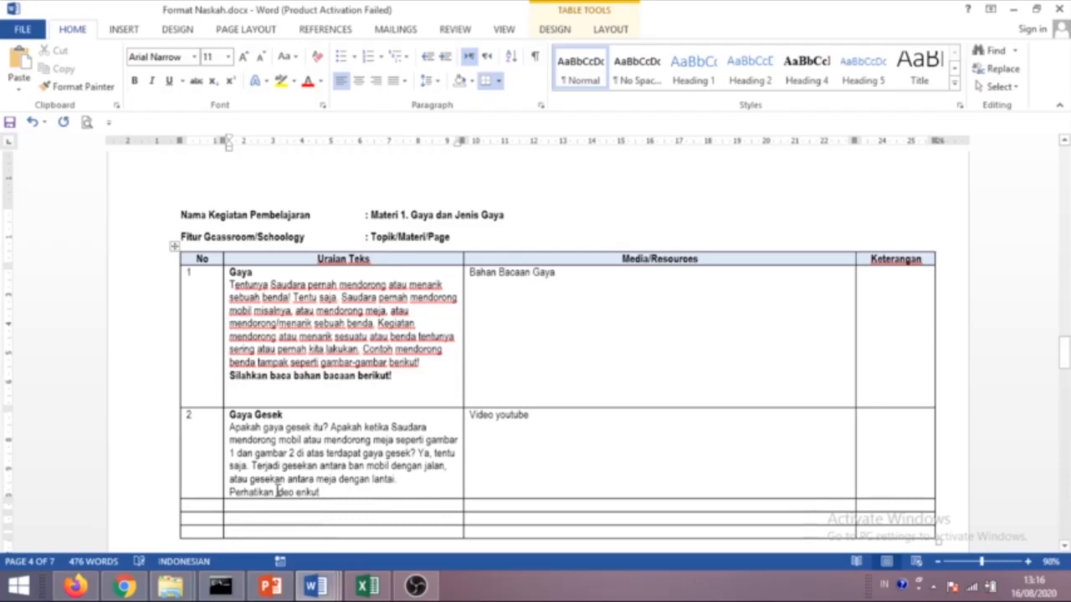
pyautogui.write('V')
pyautogui.click(303, 494)
pyautogui.write('b')
pyautogui.moveTo(333, 493); pyautogui.dragTo(230, 493)
pyautogui.hotkey('ctrl', 'b')
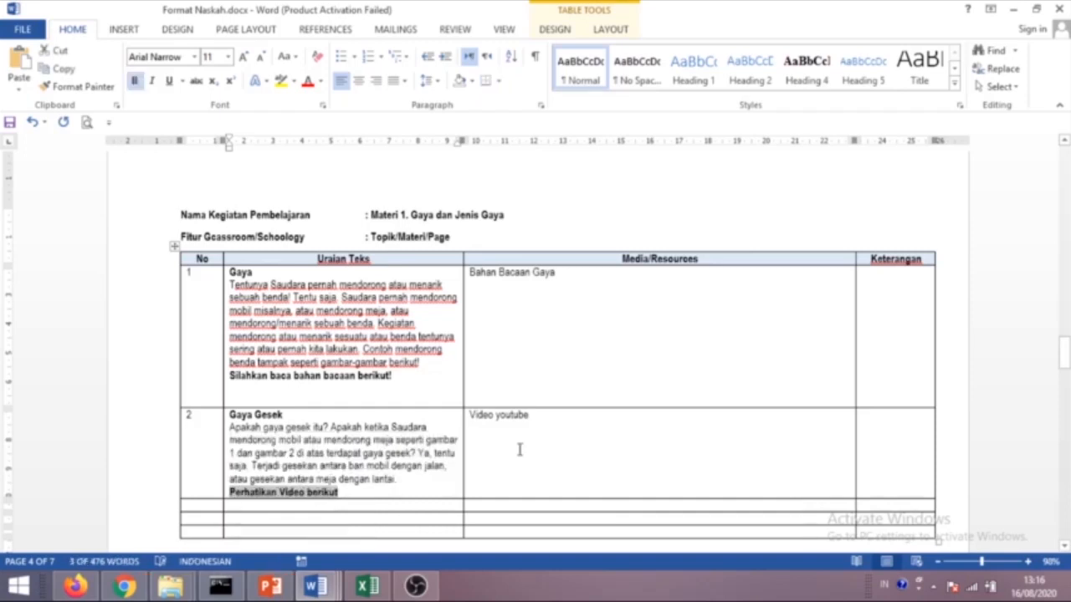
# Start a new line after 'Video youtube' in the Gaya Gesek row's media cell.
pyautogui.click(473, 412)
pyautogui.scroll(-3, 469, 427)
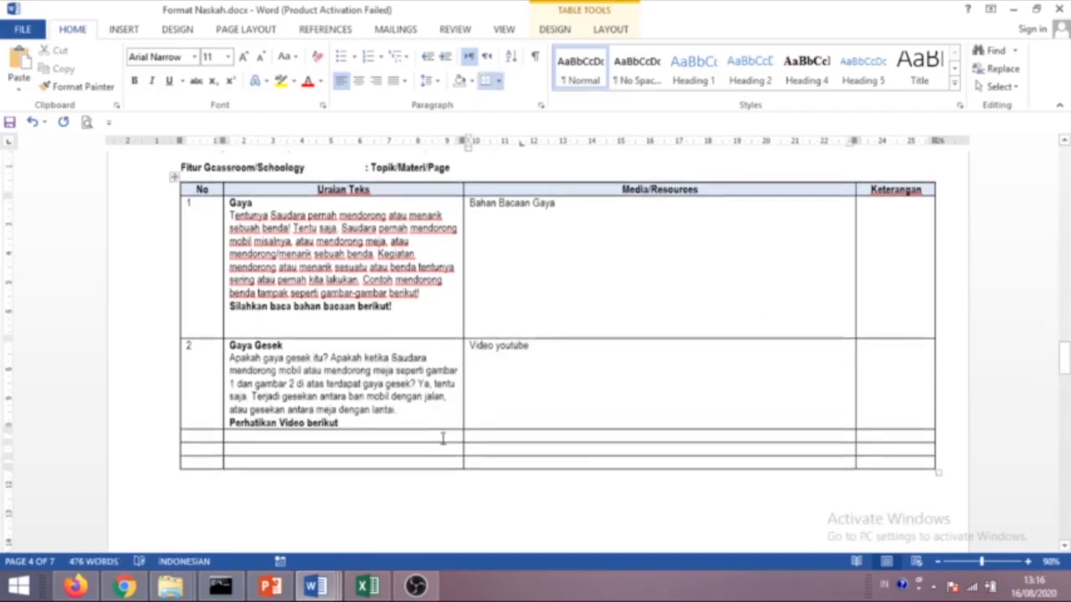
pyautogui.click(551, 313)
pyautogui.press('Return')
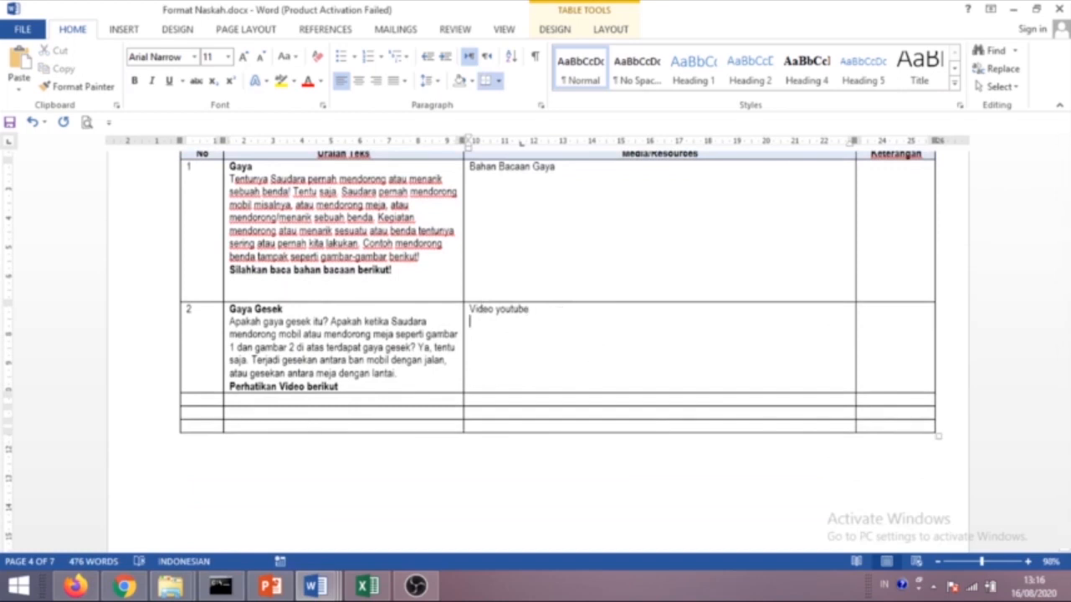
pyautogui.scroll(-8, 474, 401)
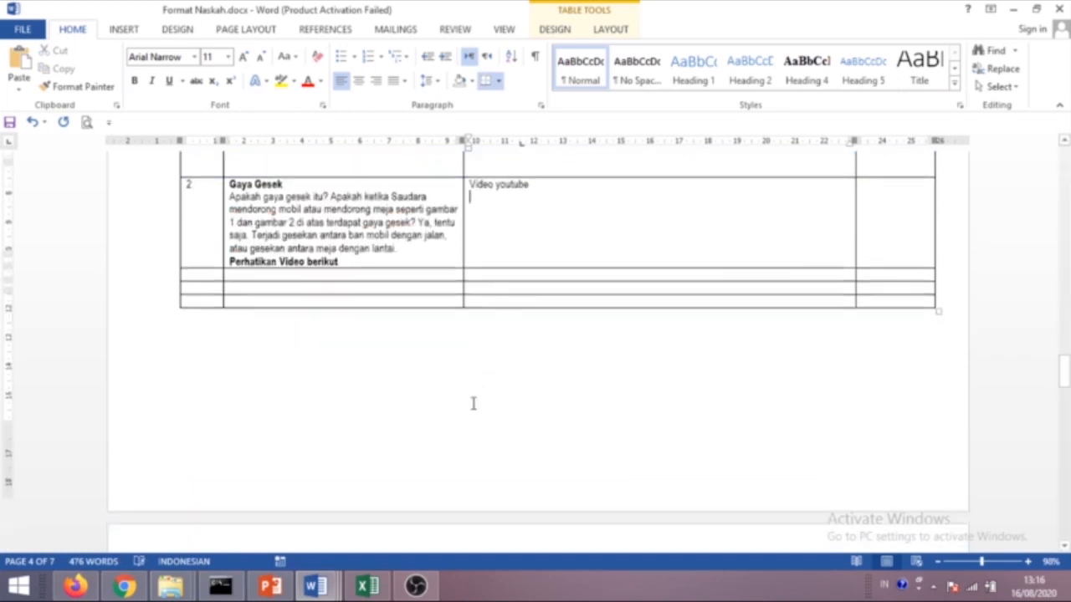
pyautogui.scroll(-20, 425, 276)
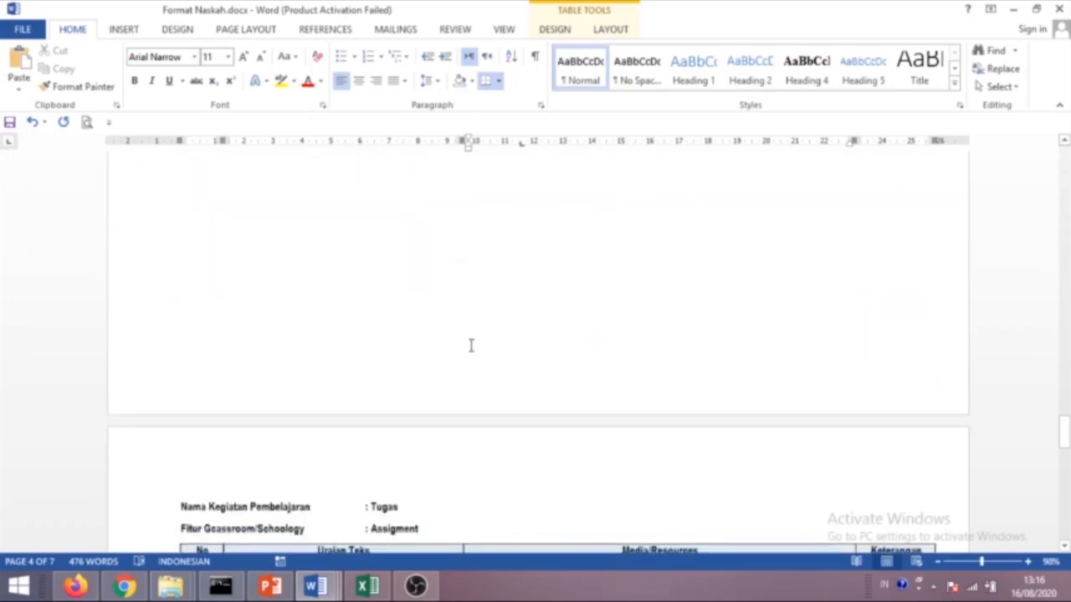
# Replace the Tugas 1 row's media placeholder with 'File terpisah ...nama file'.
pyautogui.doubleClick(386, 221)
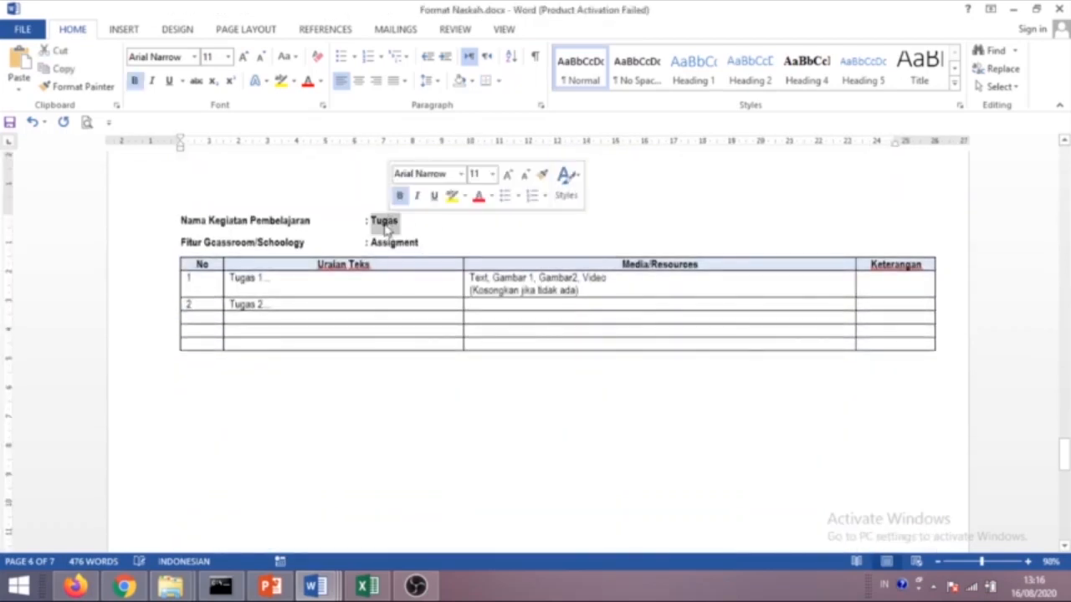
pyautogui.click(328, 288)
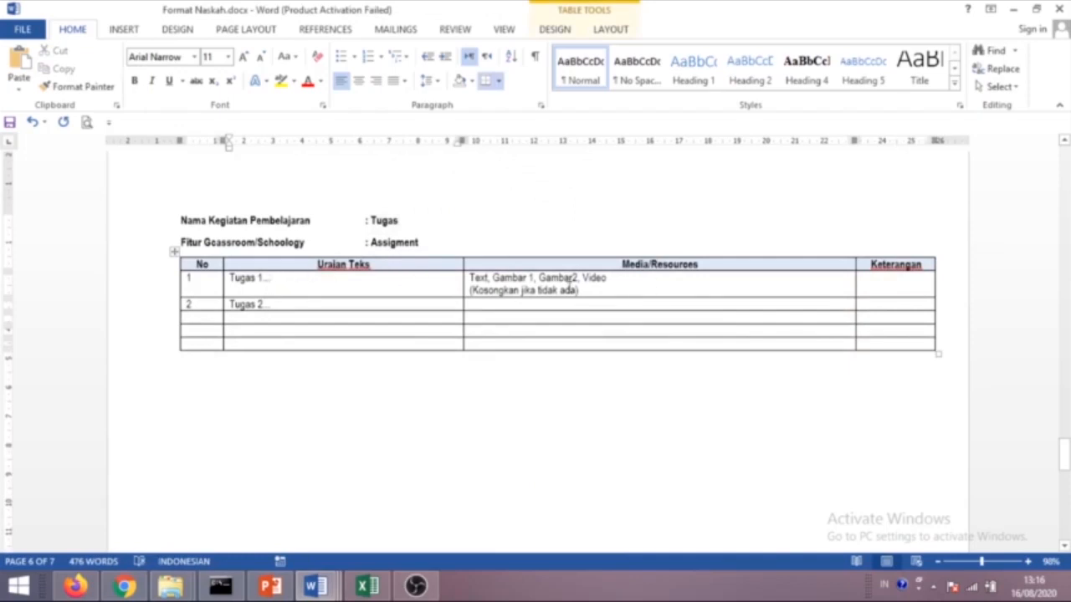
pyautogui.moveTo(590, 293); pyautogui.dragTo(468, 277)
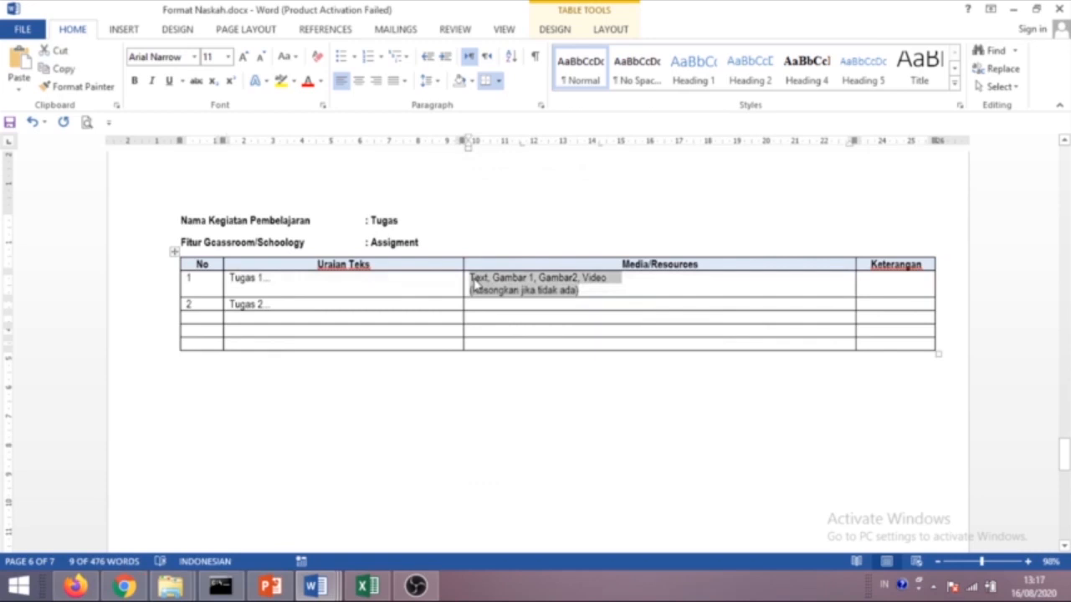
pyautogui.write('File terpisah - nama file')
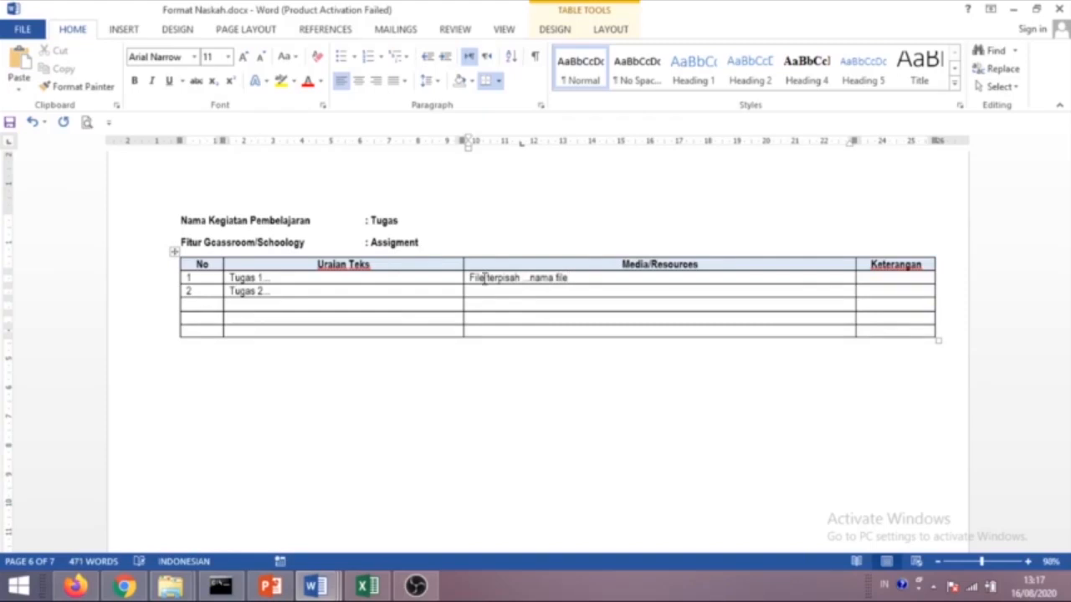
pyautogui.click(577, 285)
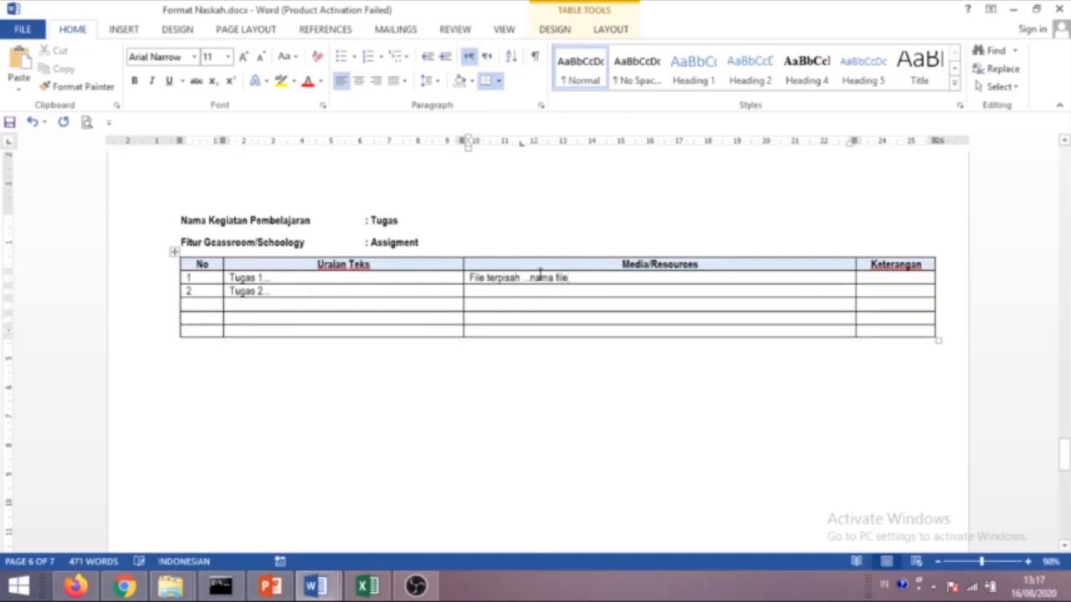
pyautogui.scroll(-2, 473, 358)
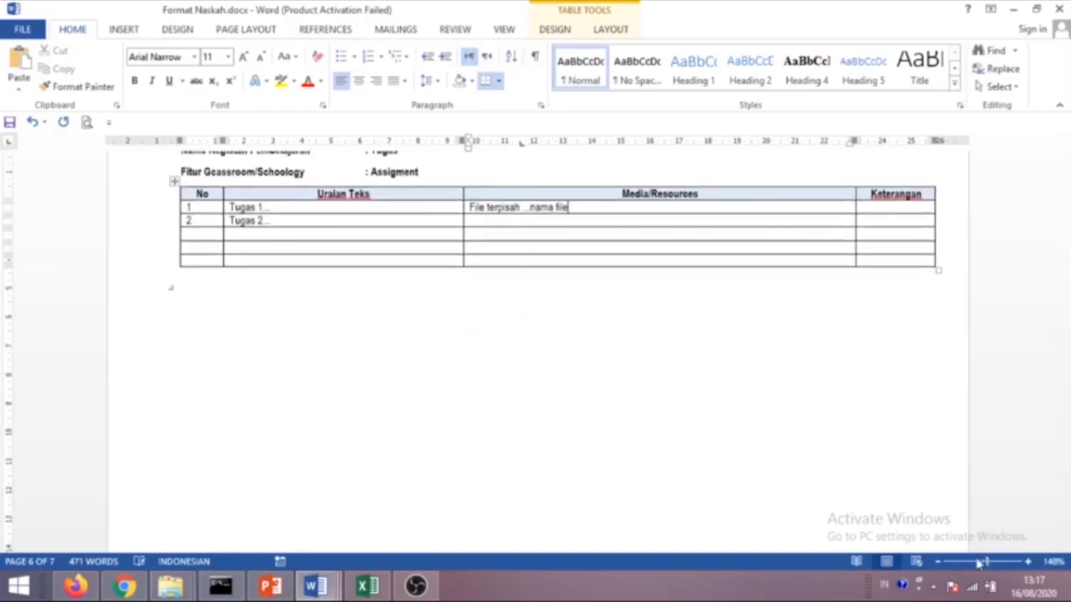
pyautogui.moveTo(981, 561); pyautogui.dragTo(987, 561)
pyautogui.scroll(1, 685, 376)
# Replace the Pertanyaan 1 media placeholder in the Assesment/Test Akhir table with 'Google Form'.
pyautogui.keyDown('ctrl'); pyautogui.scroll(-5, 640, 427); pyautogui.keyUp('ctrl')
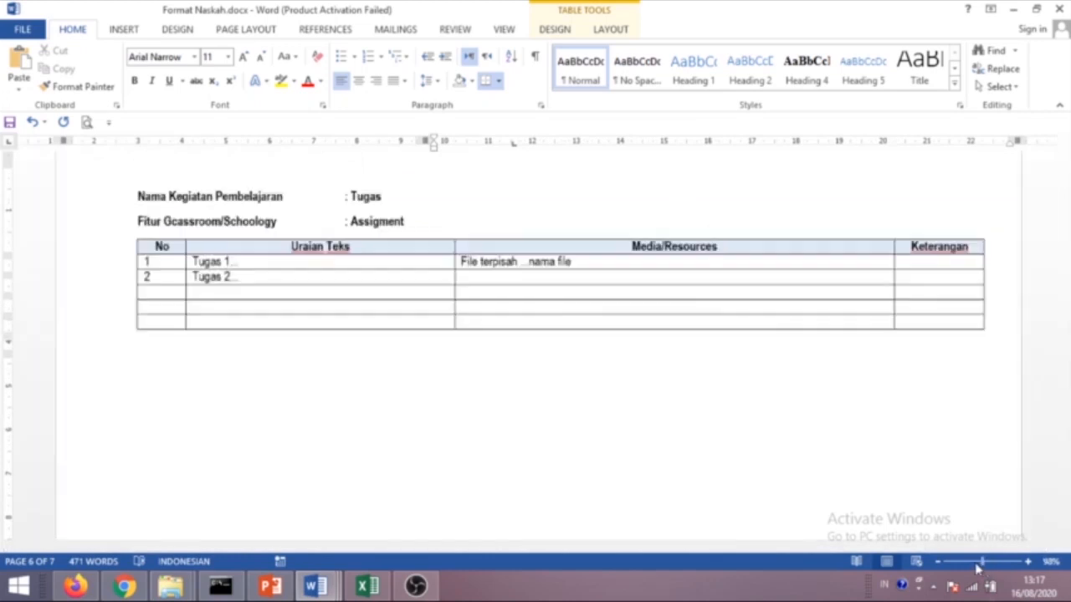
pyautogui.scroll(-15, 640, 427)
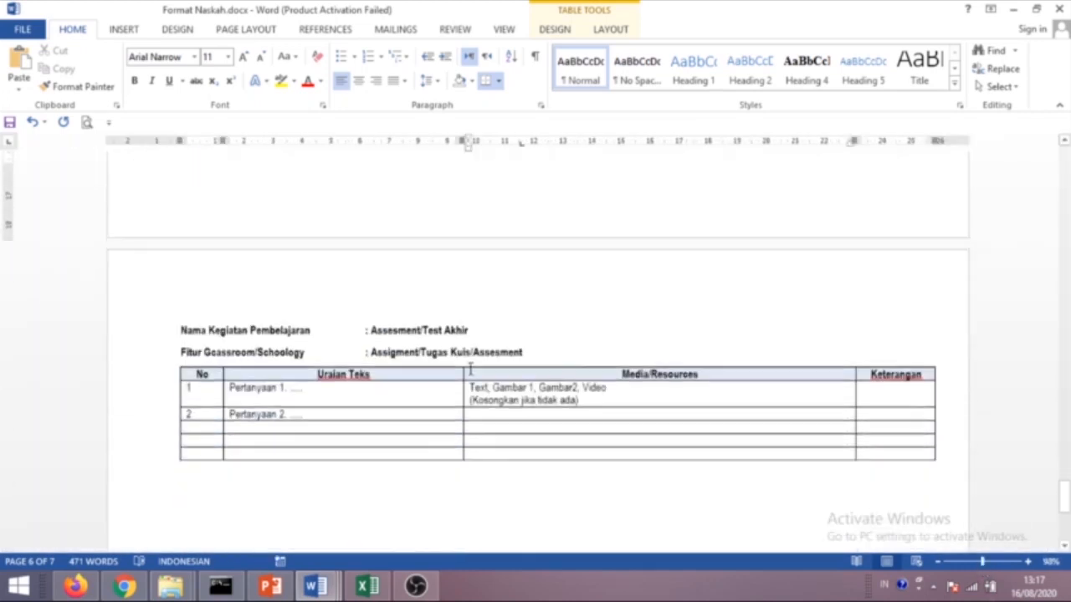
pyautogui.moveTo(472, 331); pyautogui.dragTo(370, 331)
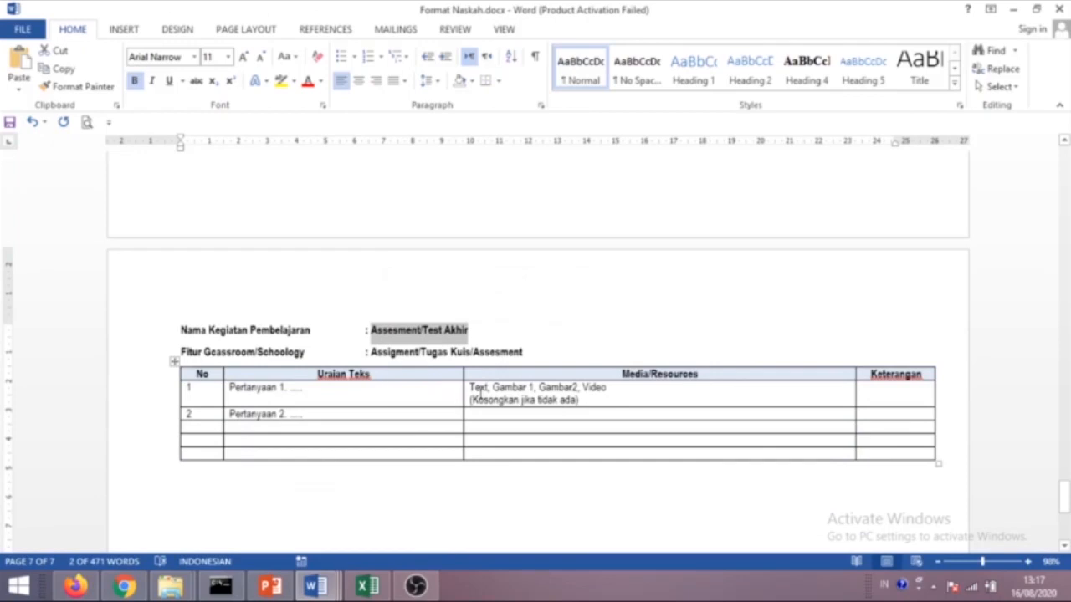
pyautogui.click(494, 394)
pyautogui.moveTo(593, 403); pyautogui.dragTo(486, 390)
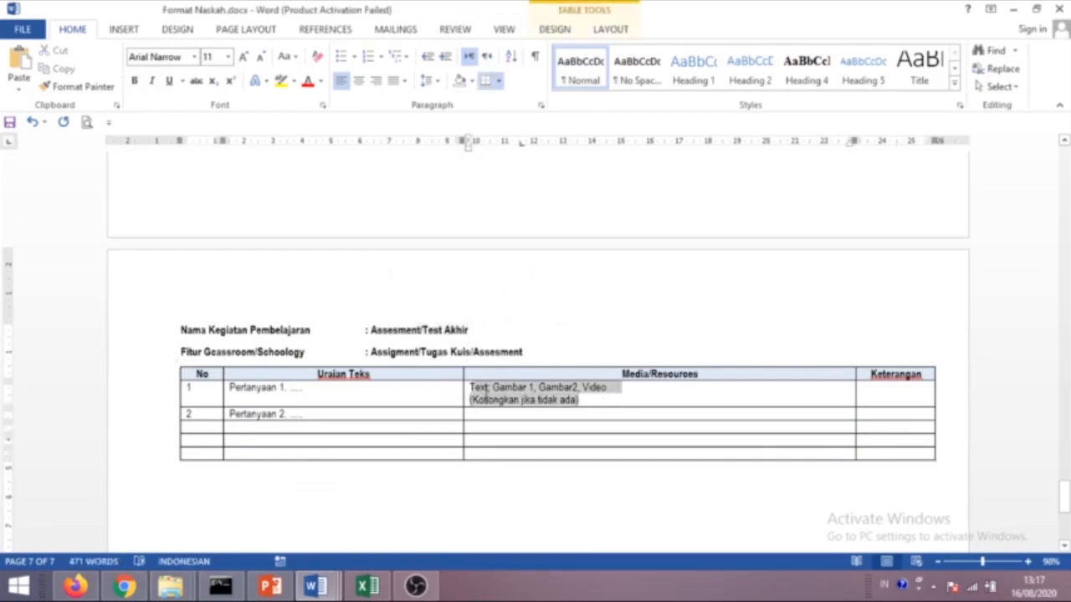
pyautogui.write('Google Form')
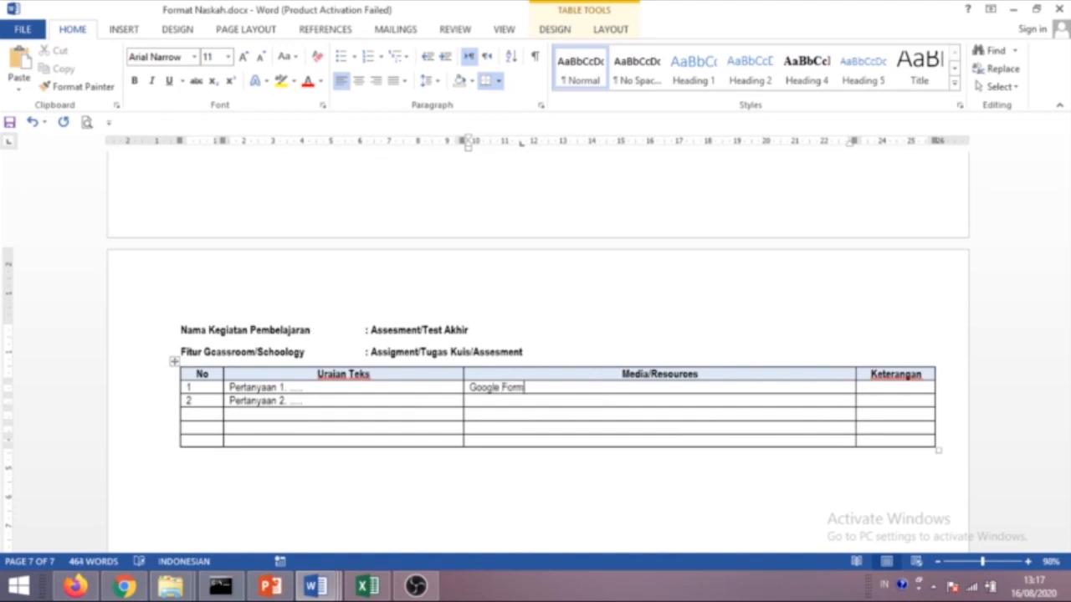
# Scroll back up to the Pendahuluan page and switch to Google Classroom.
pyautogui.scroll(-3, 368, 397)
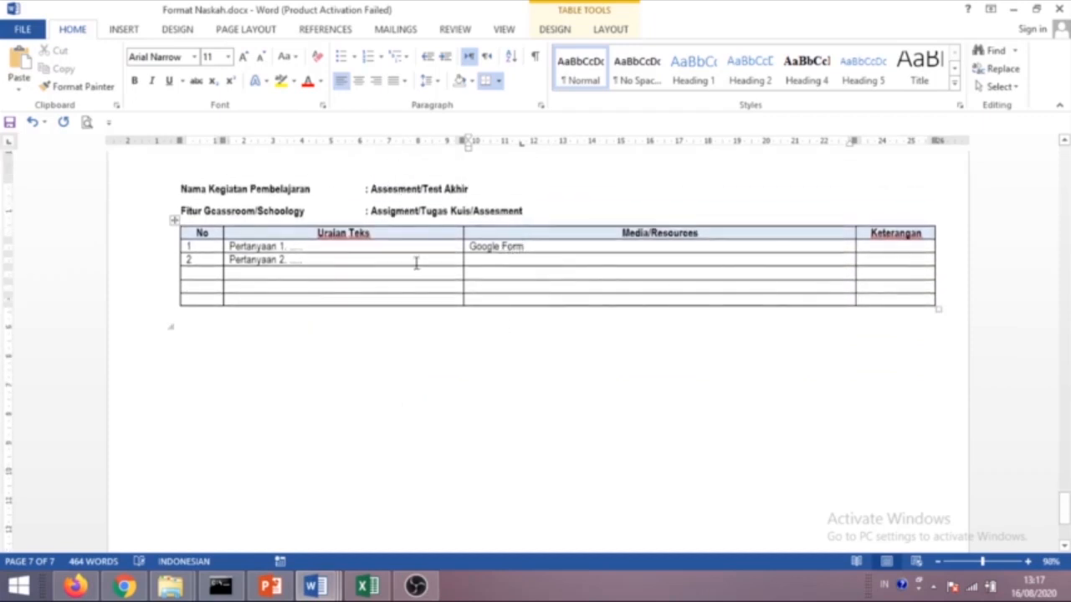
pyautogui.scroll(2, 538, 292)
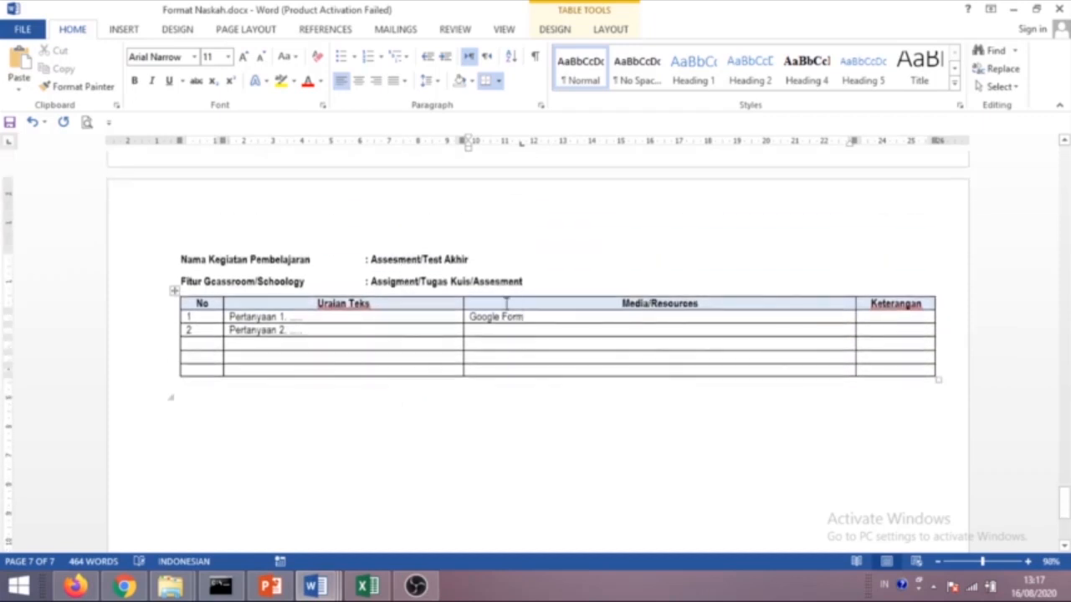
pyautogui.scroll(4, 507, 303)
pyautogui.scroll(20, 506, 303)
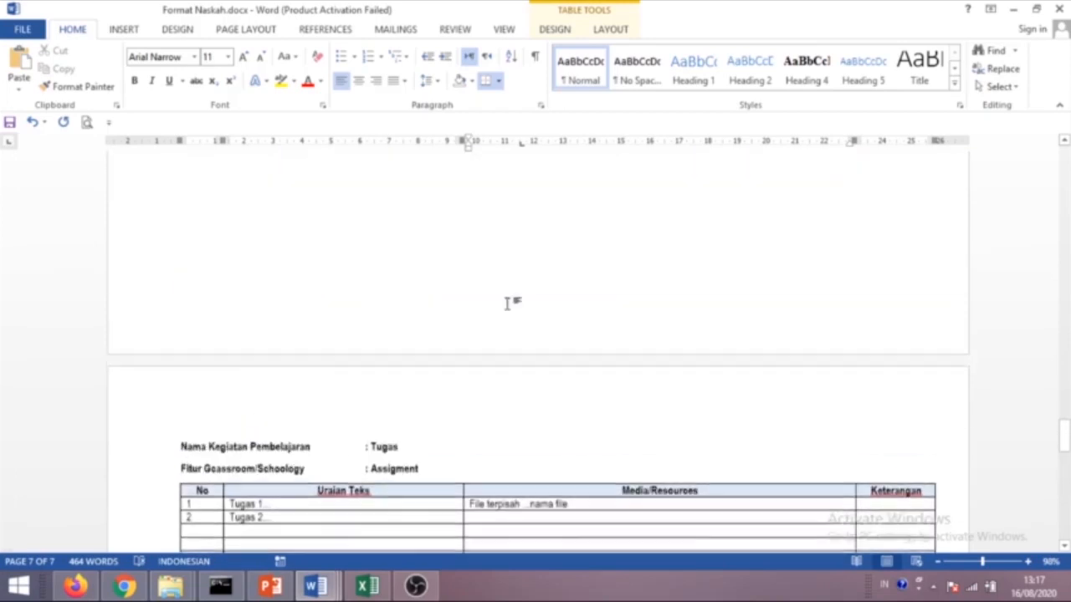
pyautogui.scroll(10, 528, 227)
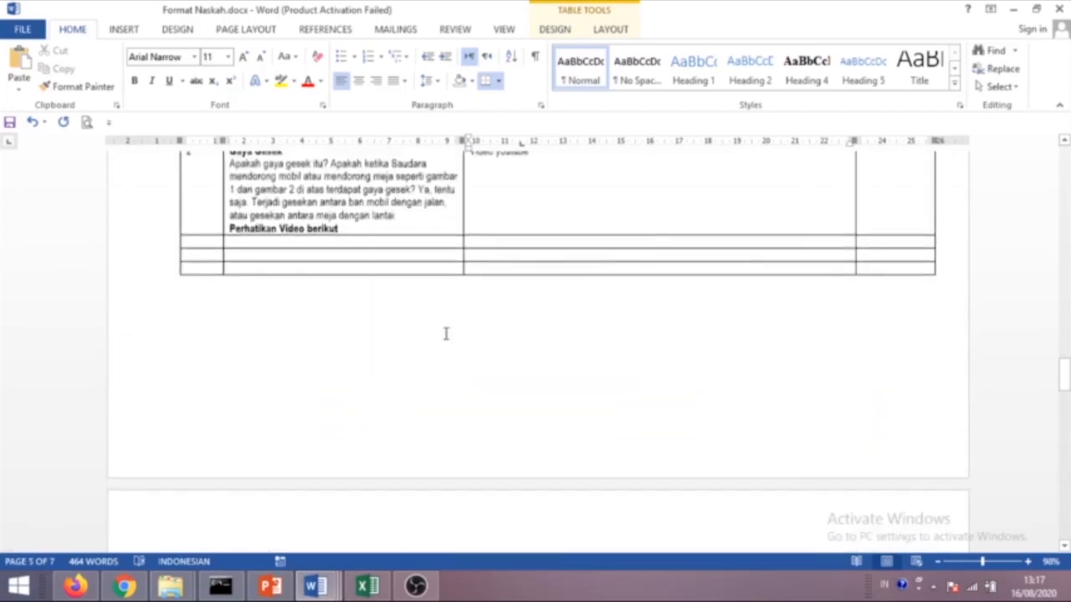
pyautogui.scroll(2, 469, 266)
pyautogui.scroll(20, 496, 244)
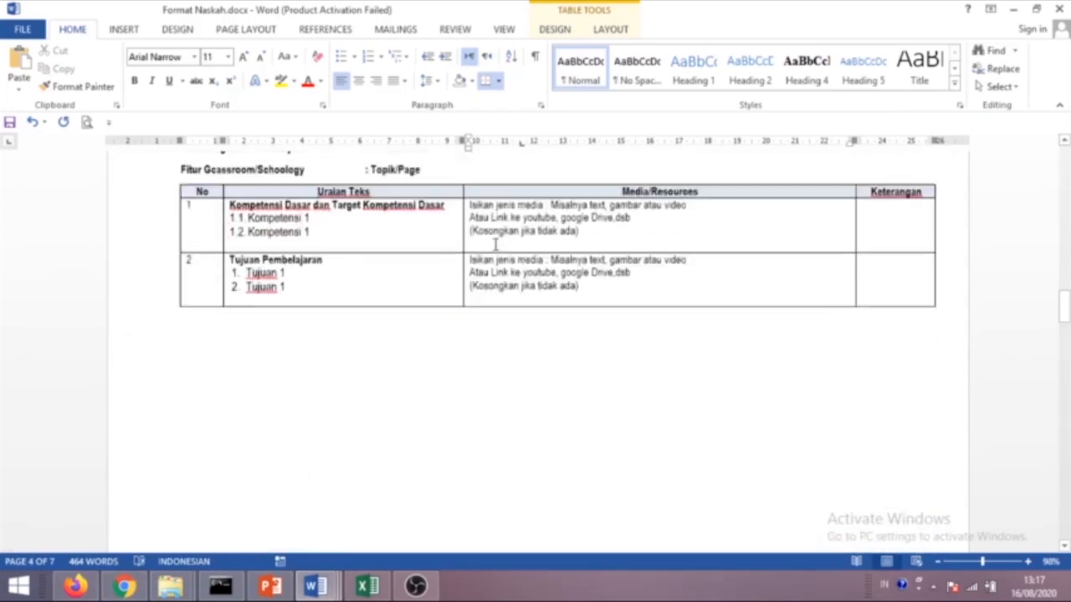
pyautogui.scroll(3, 497, 242)
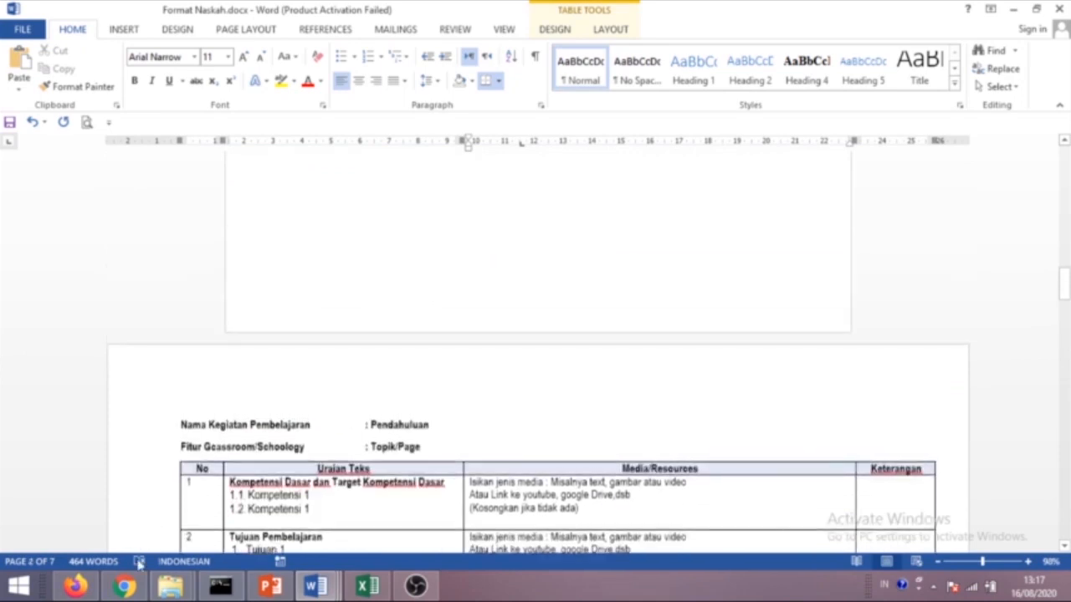
pyautogui.click(123, 585)
# Review the Tugas topic items in Classroom, then bring Format Naskah.docx forward in Word.
pyautogui.scroll(4, 416, 321)
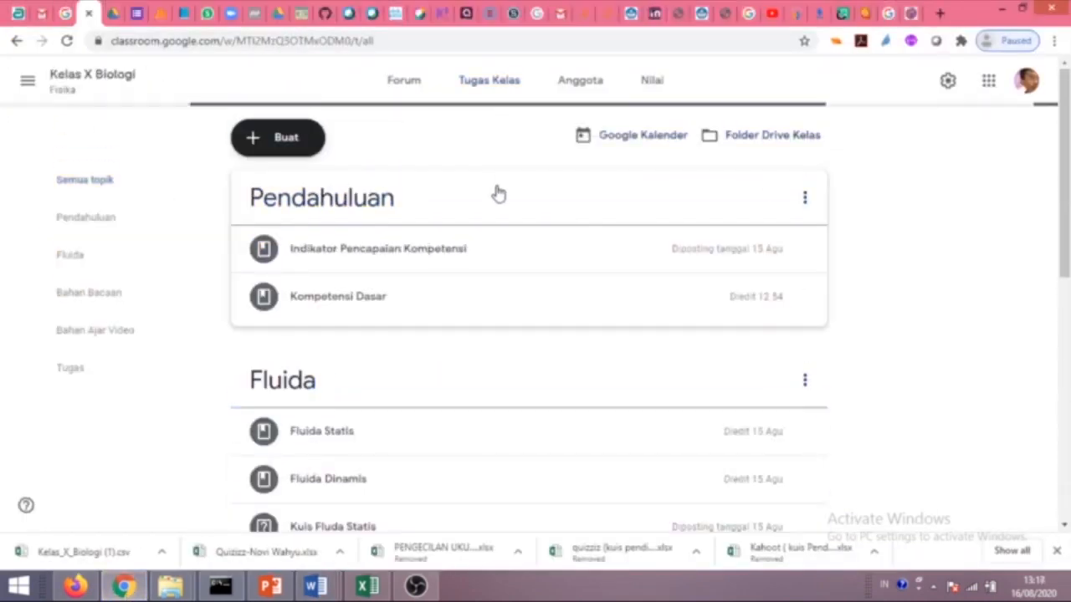
pyautogui.scroll(-1, 452, 194)
pyautogui.scroll(1, 342, 184)
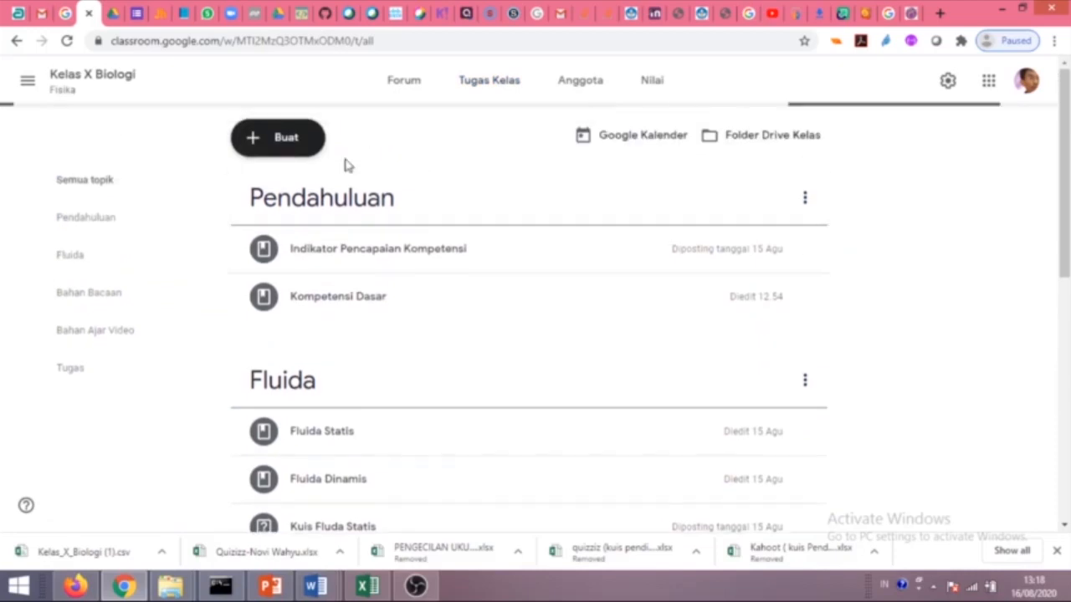
pyautogui.scroll(-1, 229, 293)
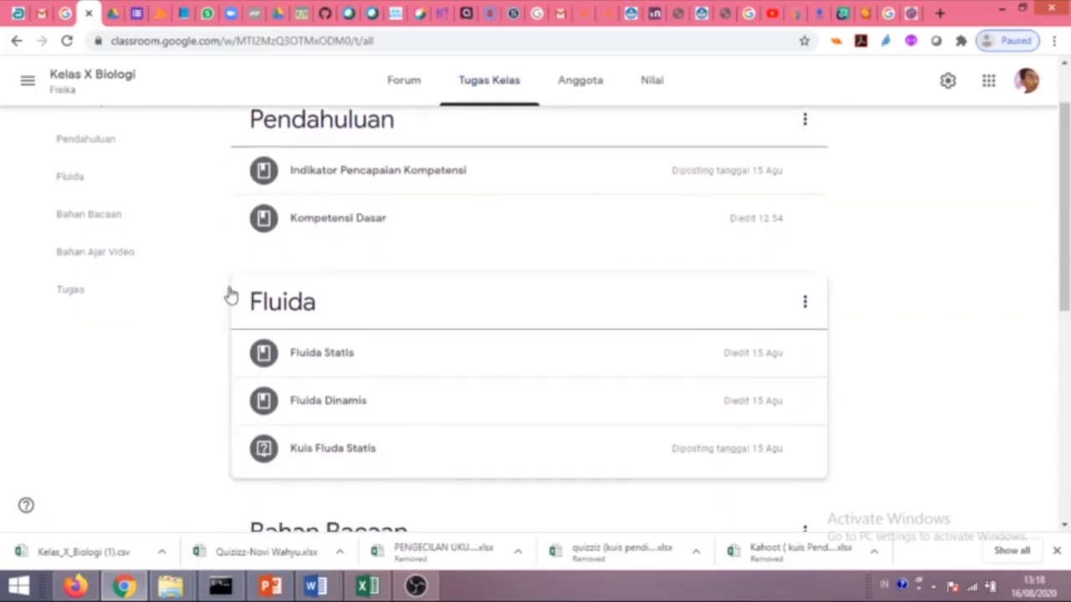
pyautogui.scroll(-4, 346, 410)
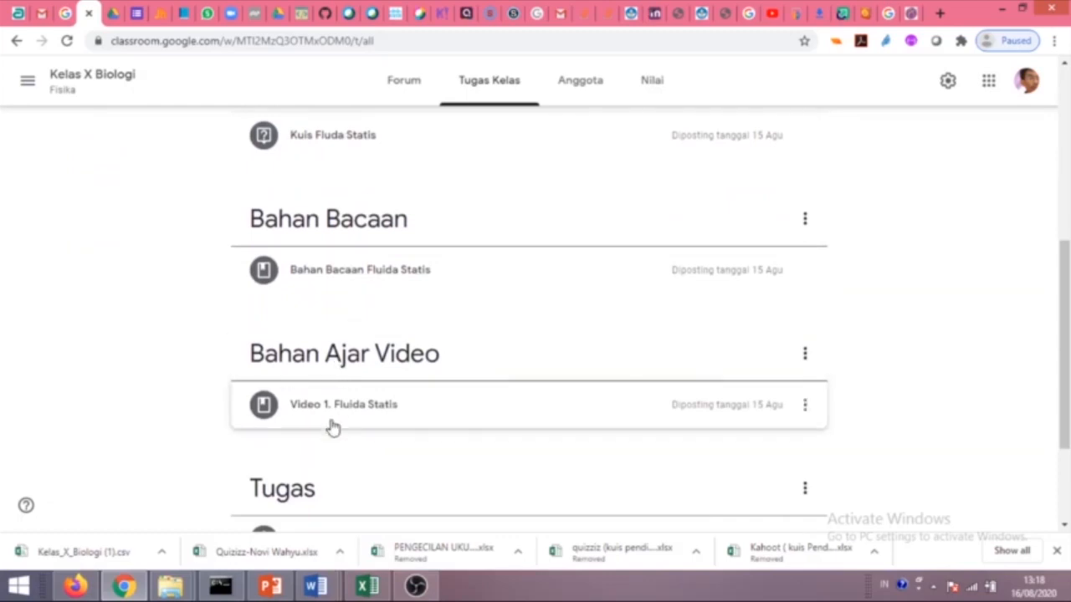
pyautogui.scroll(-2, 406, 332)
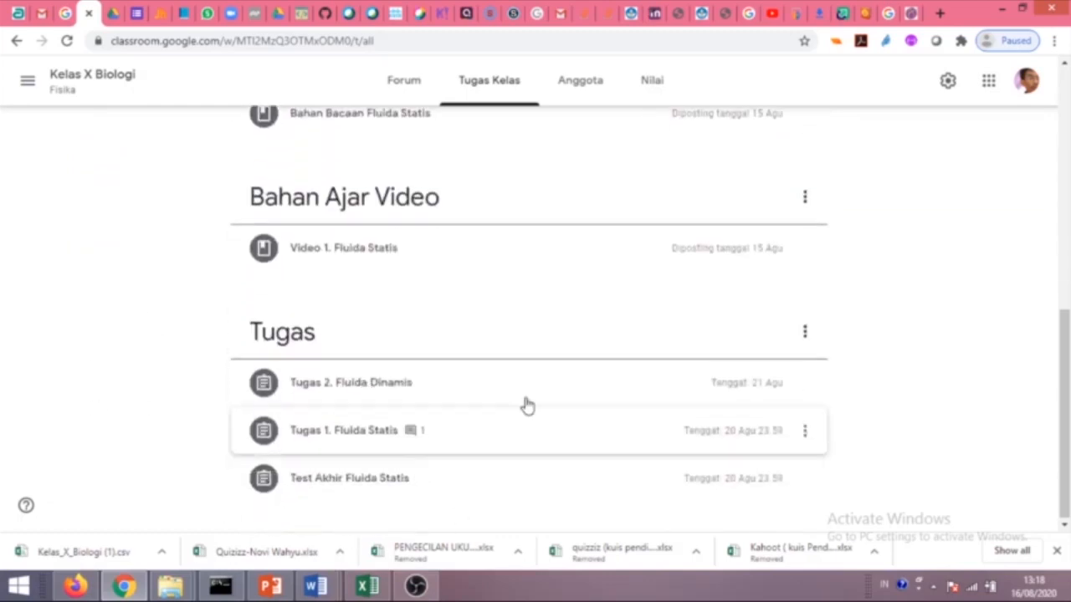
pyautogui.moveTo(316, 585)
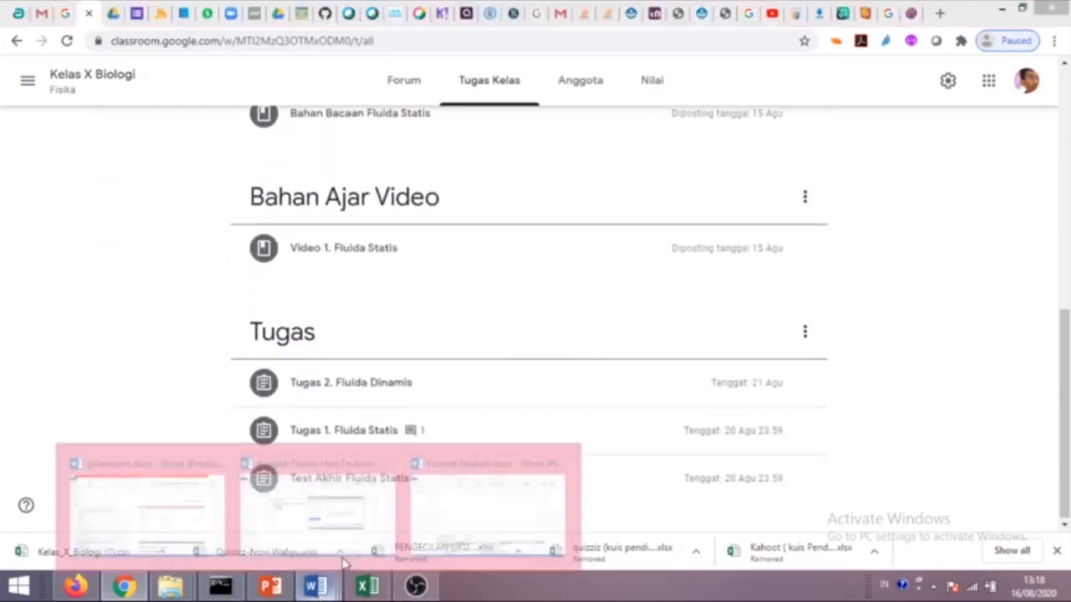
pyautogui.click(506, 502)
# Append ' (google Drive)' after 'Bahan Bacaan Gaya' in the Materi 1 media cell.
pyautogui.scroll(-5, 461, 286)
pyautogui.scroll(-12, 463, 371)
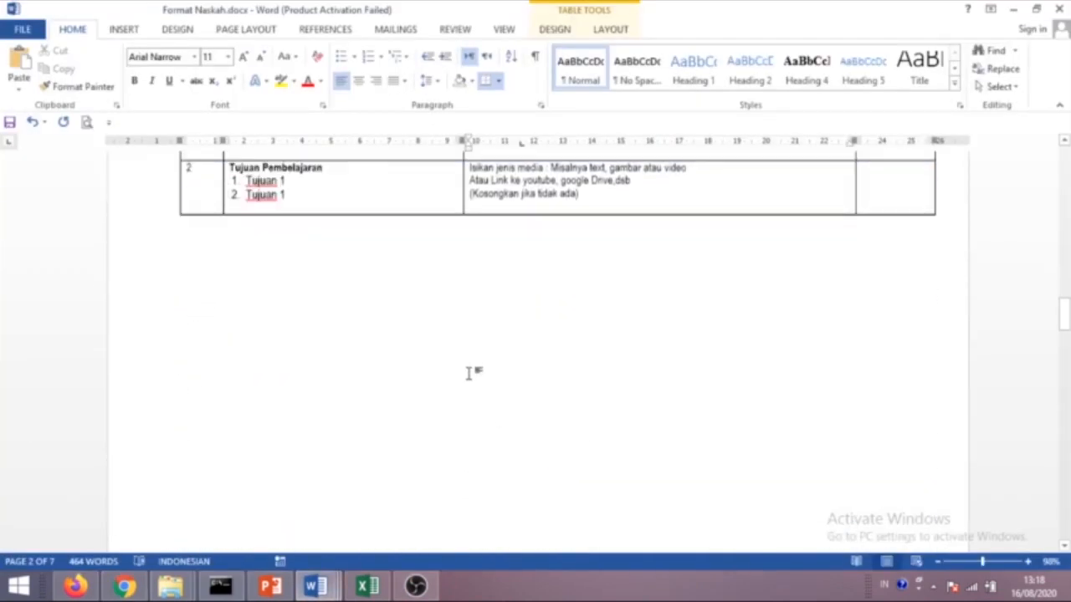
pyautogui.scroll(-2, 540, 425)
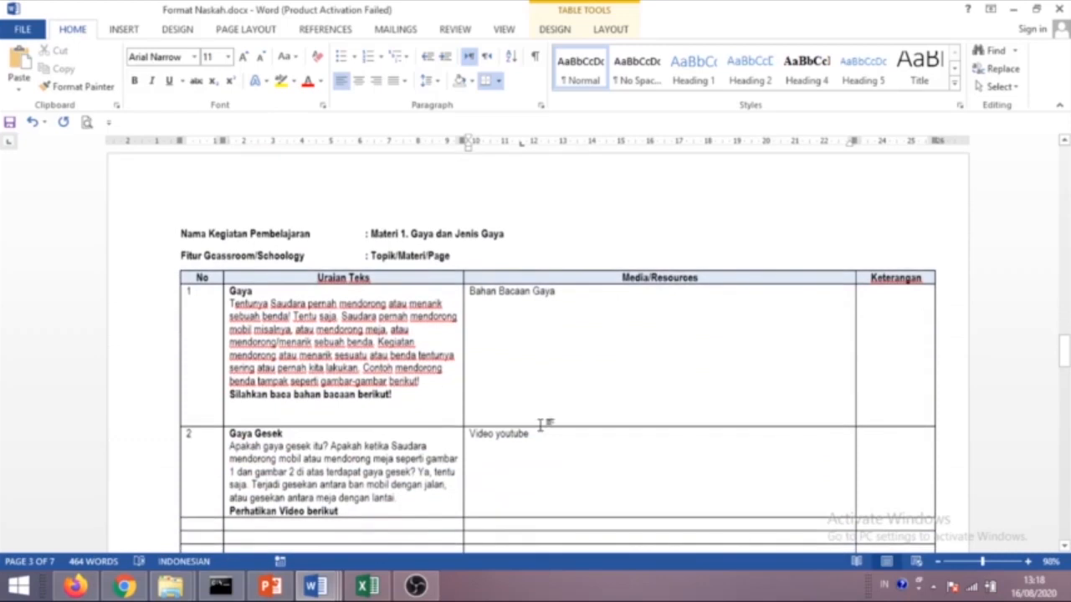
pyautogui.scroll(-7, 312, 366)
pyautogui.scroll(4, 387, 394)
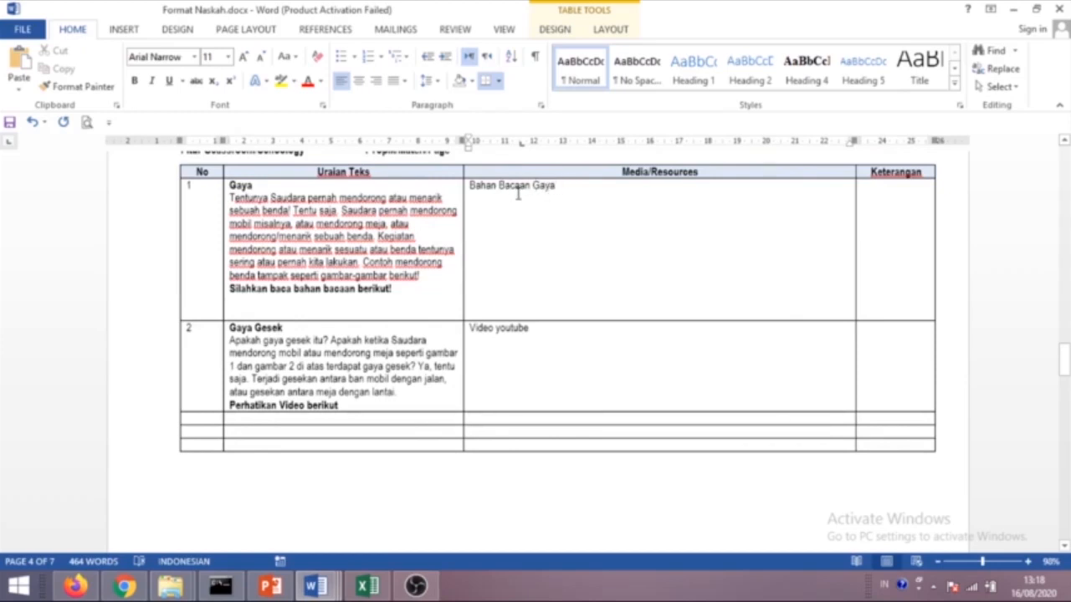
pyautogui.click(573, 188)
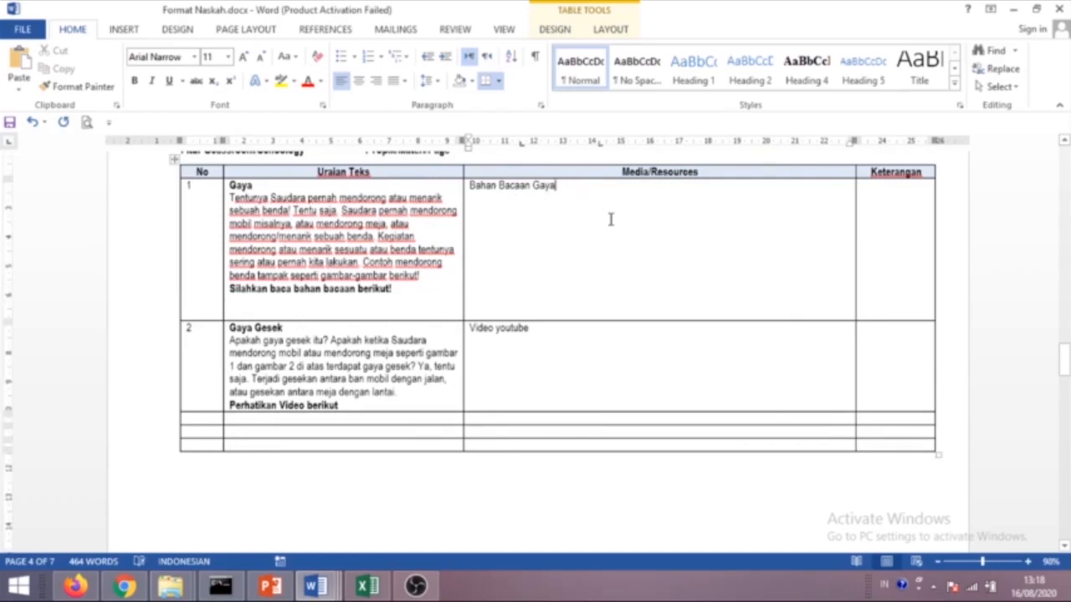
pyautogui.write('(google Drive')
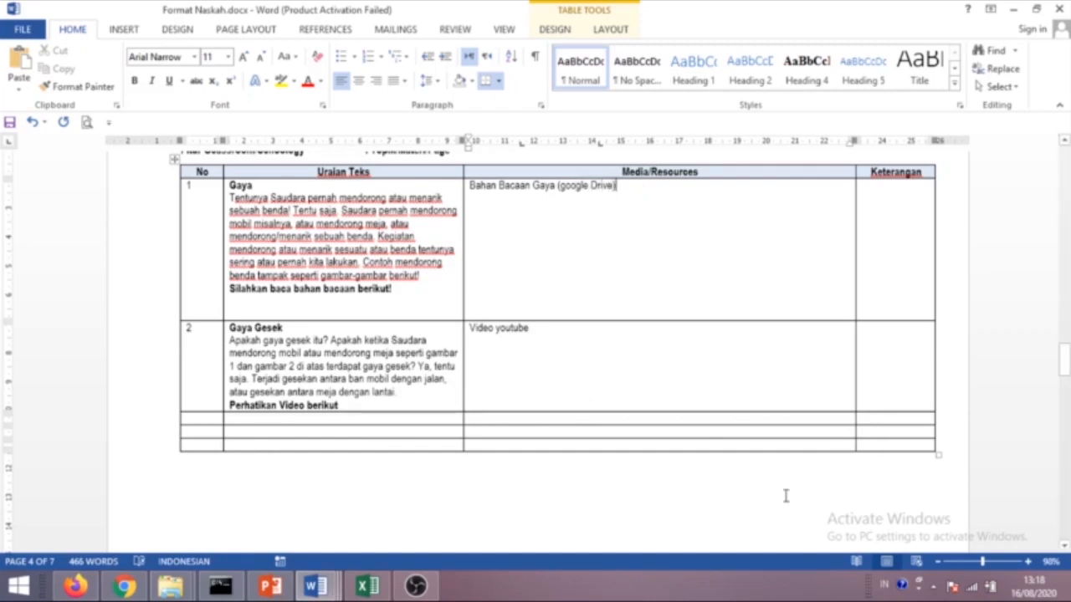
pyautogui.scroll(-2, 549, 471)
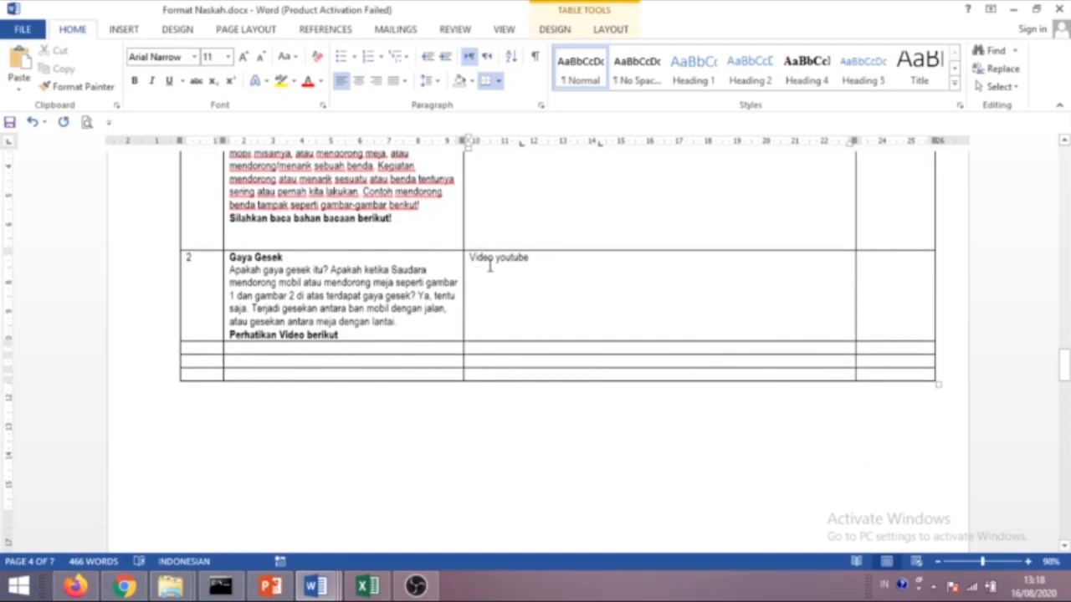
pyautogui.scroll(-6, 476, 343)
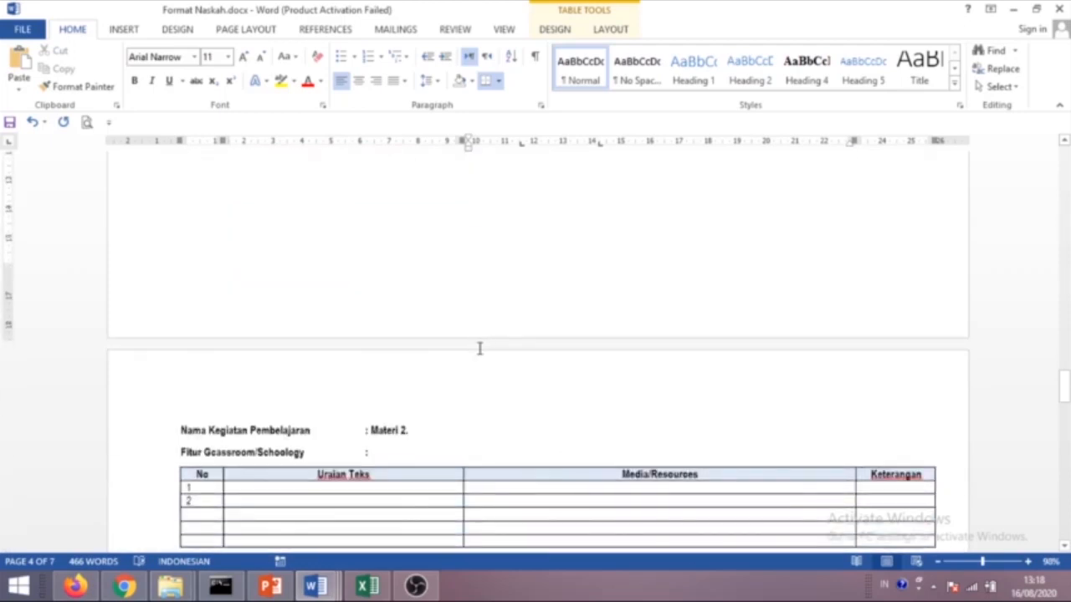
pyautogui.scroll(15, 479, 347)
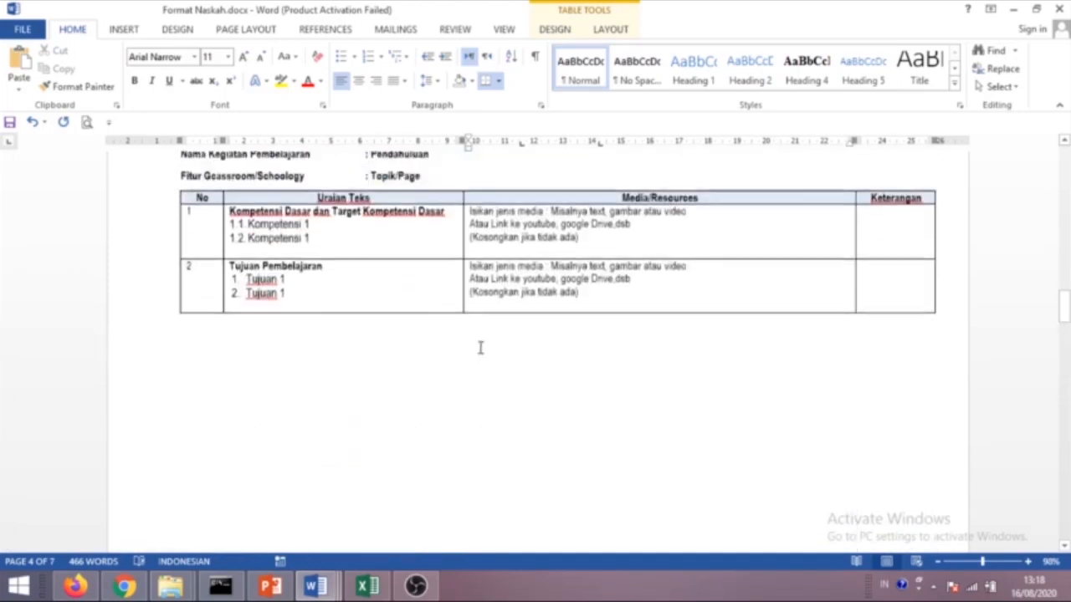
pyautogui.scroll(10, 480, 348)
pyautogui.scroll(10, 493, 340)
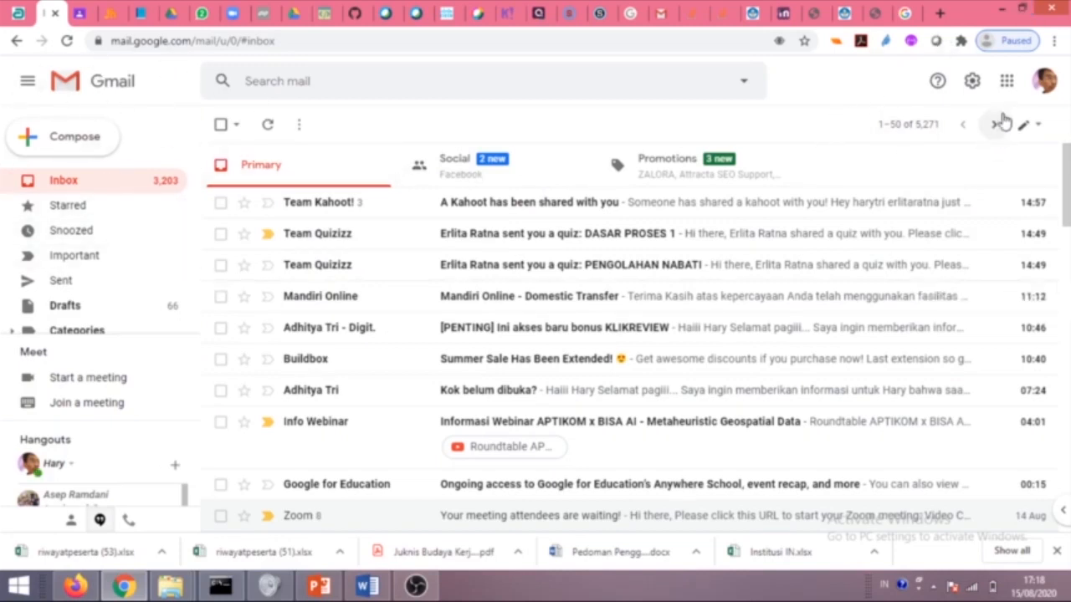
# Launch Google Classroom in a new tab from Gmail's Google apps grid.
pyautogui.click(1006, 80)
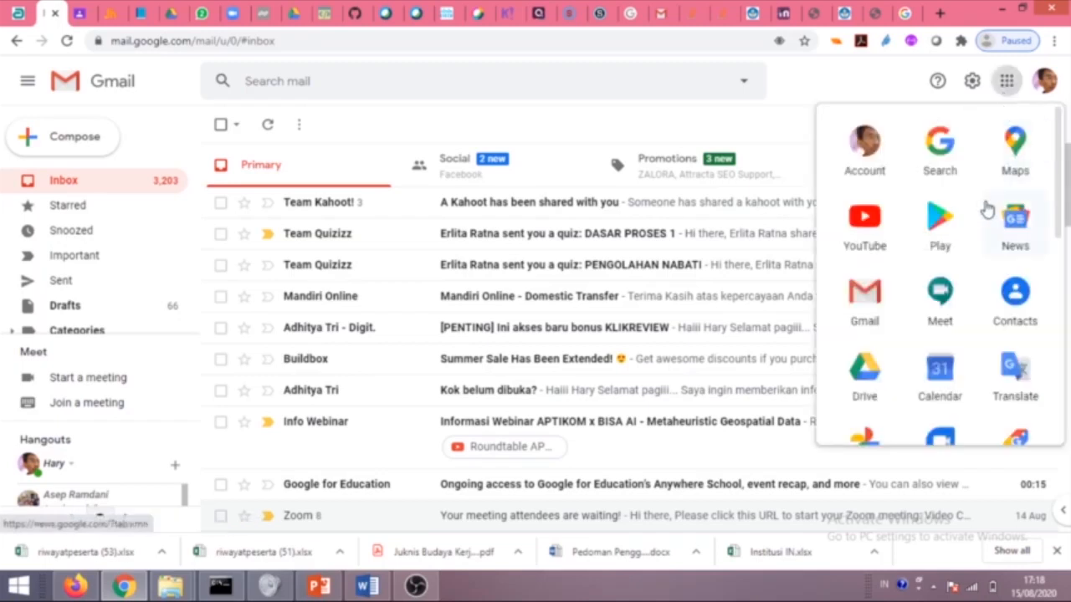
pyautogui.scroll(-1, 911, 343)
pyautogui.scroll(-3, 954, 335)
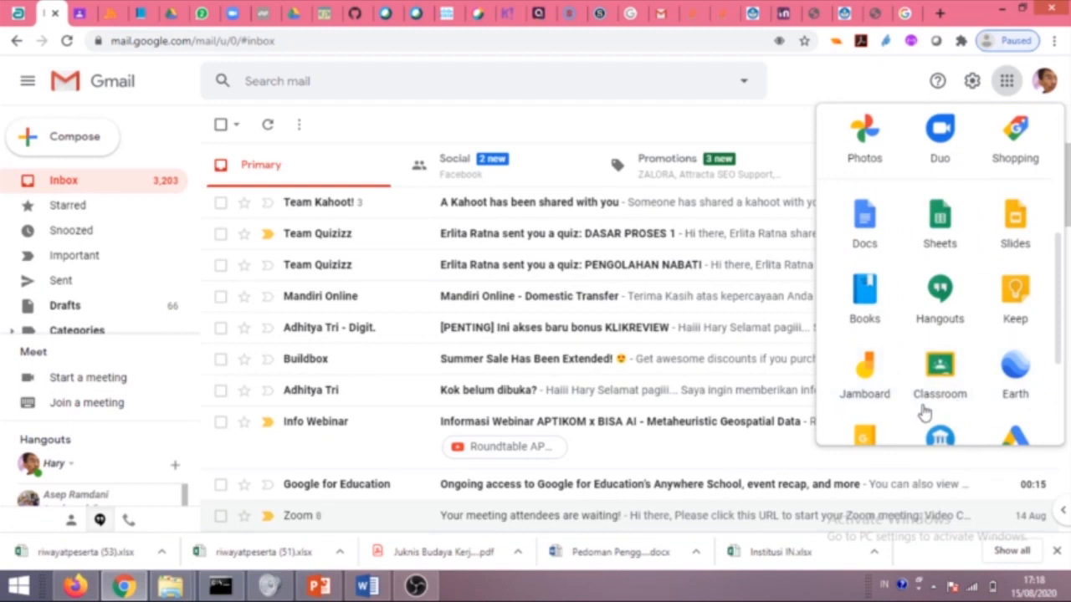
pyautogui.click(928, 381)
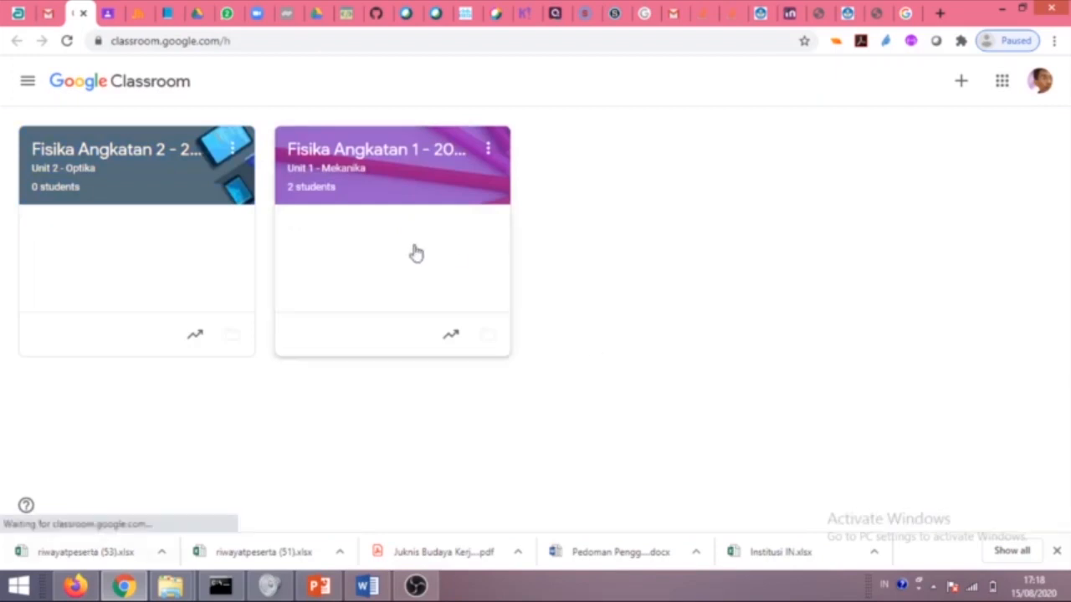
# Open the Google Classroom search result in Firefox and sign in with the teacher account.
pyautogui.click(76, 584)
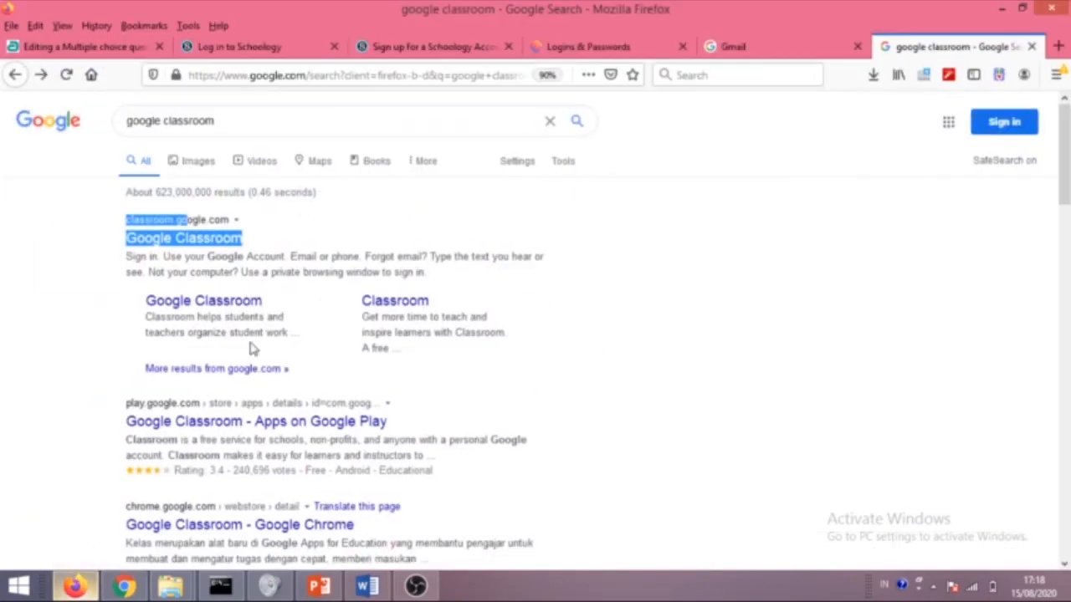
pyautogui.click(511, 221)
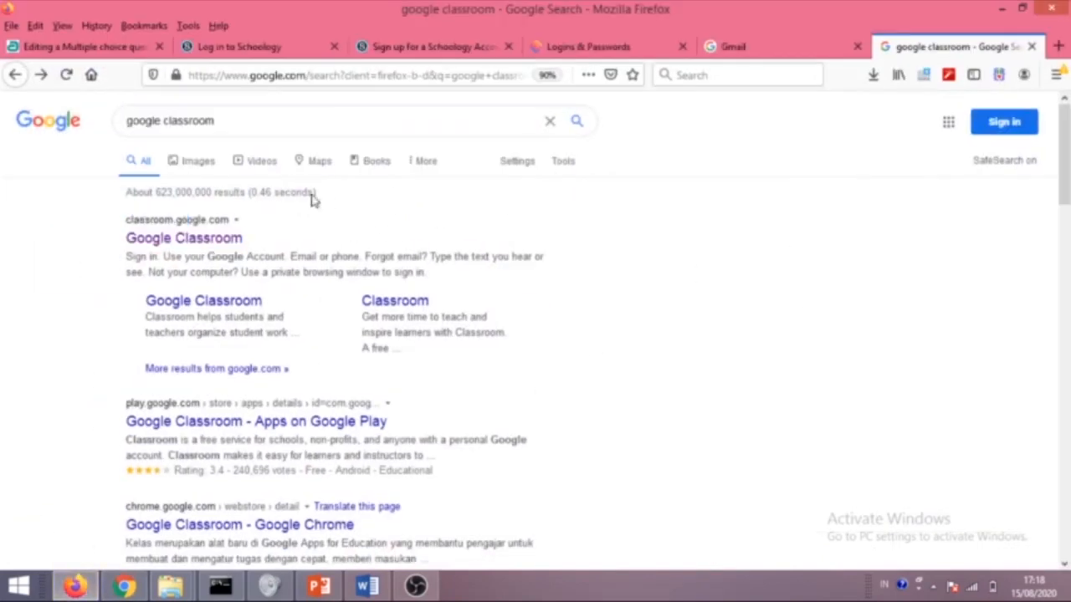
pyautogui.click(189, 240)
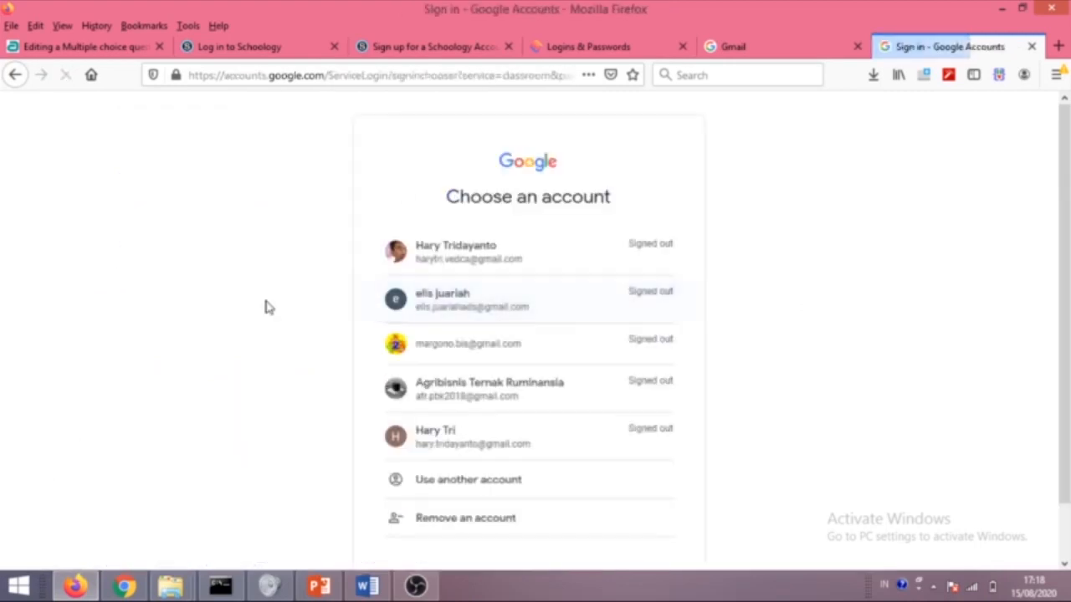
pyautogui.click(455, 259)
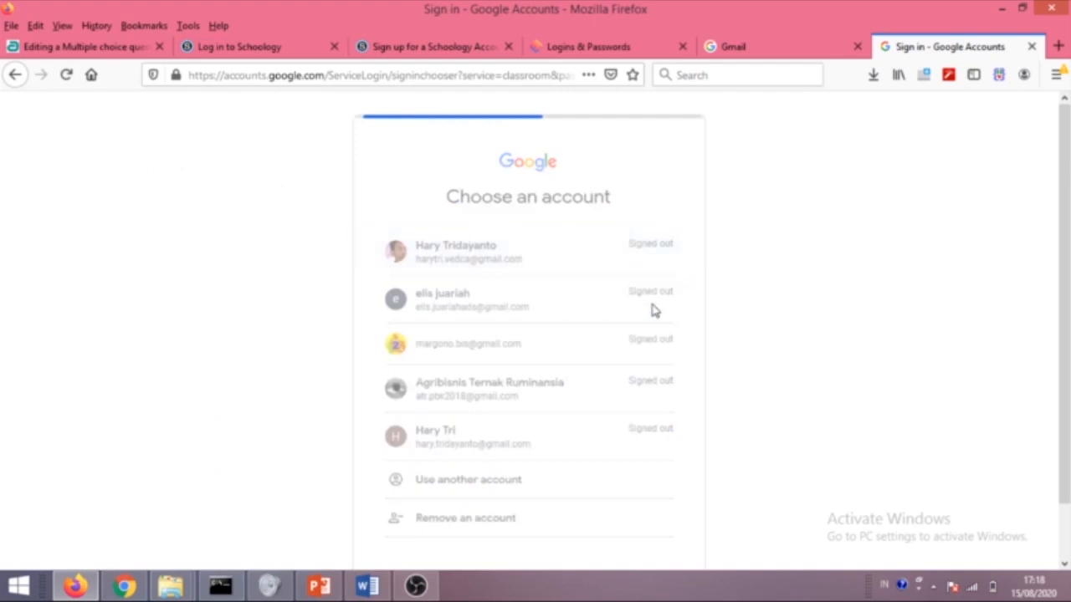
pyautogui.click(642, 374)
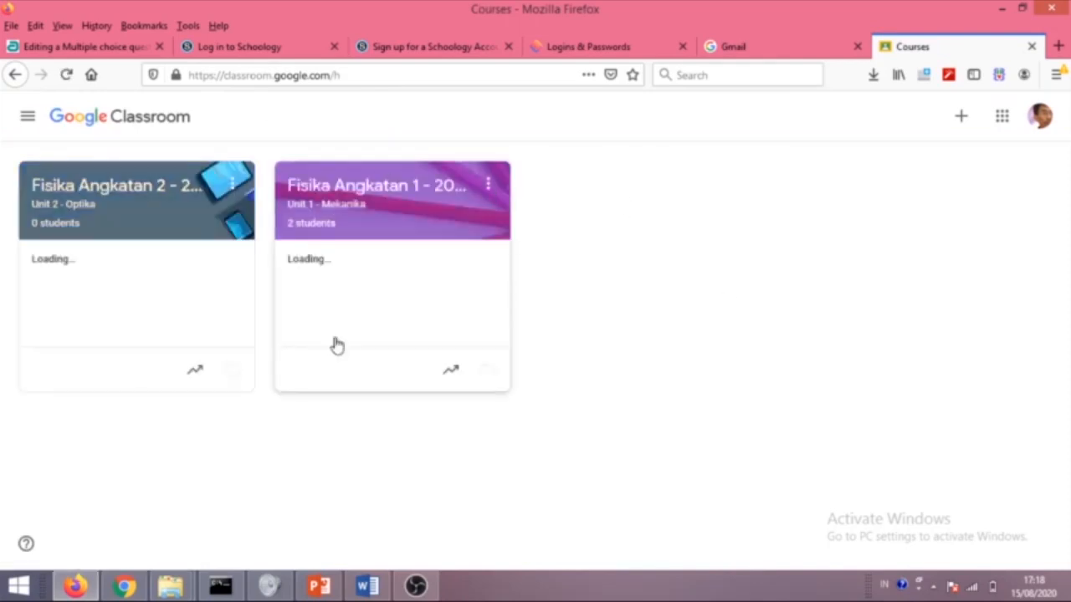
# Start creating a new class in Google Classroom and accept the school usage notice.
pyautogui.click(123, 588)
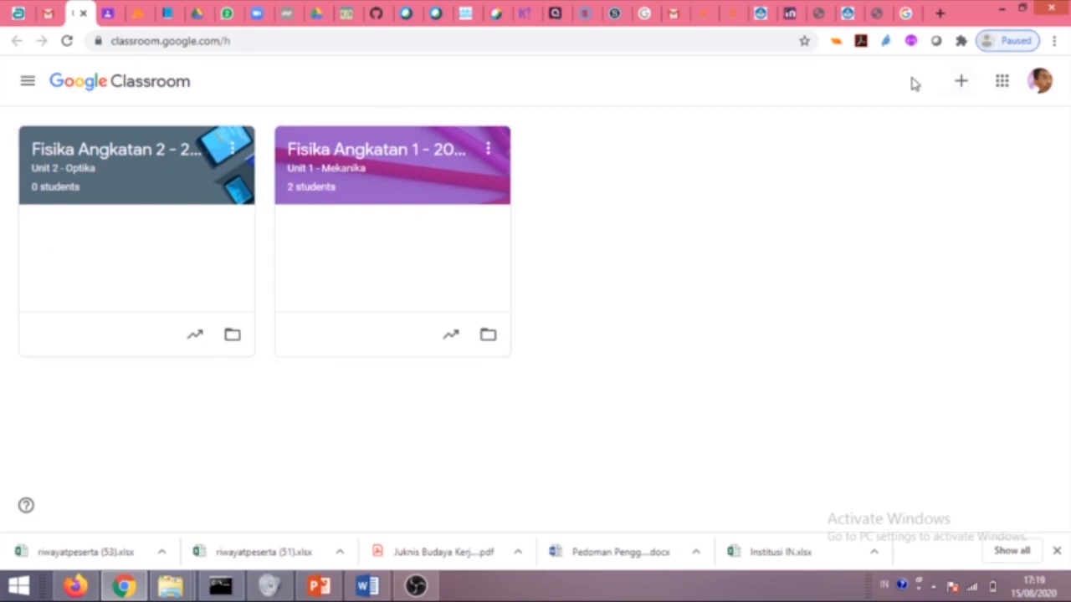
pyautogui.click(962, 82)
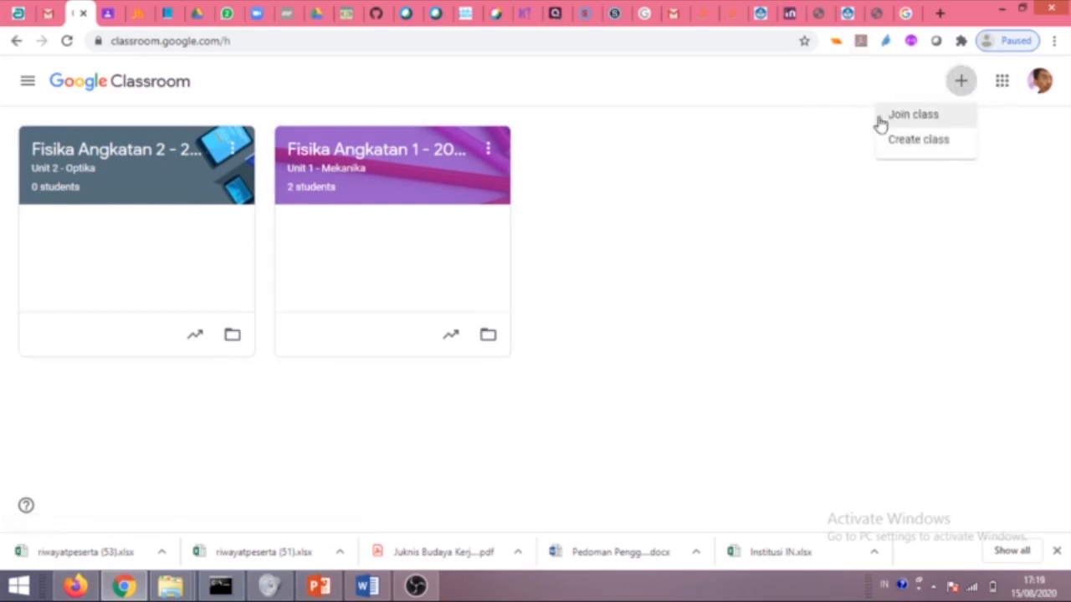
pyautogui.click(910, 150)
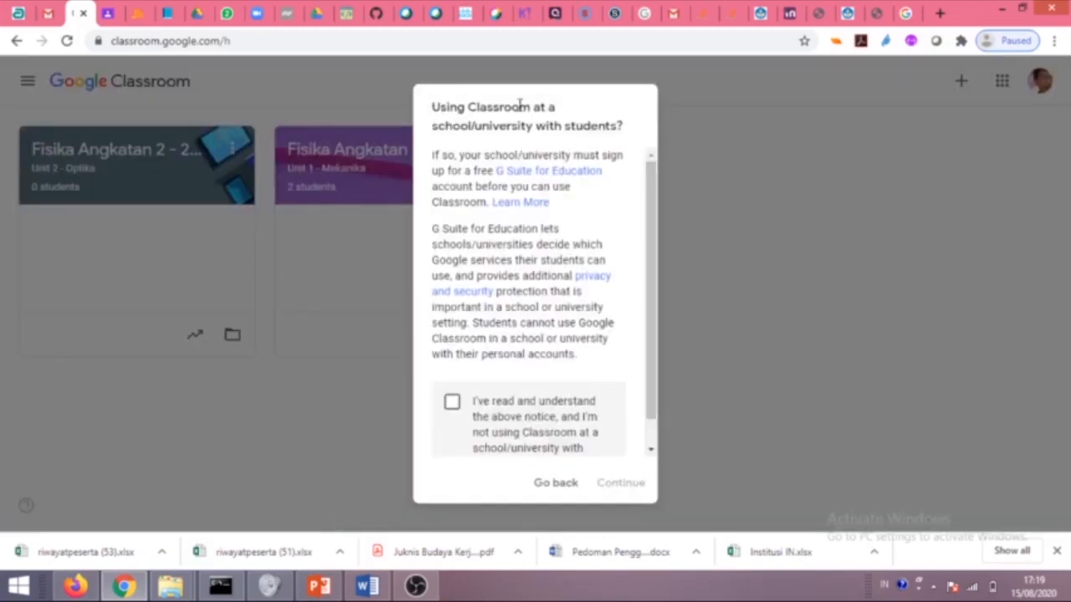
pyautogui.click(451, 405)
pyautogui.click(628, 483)
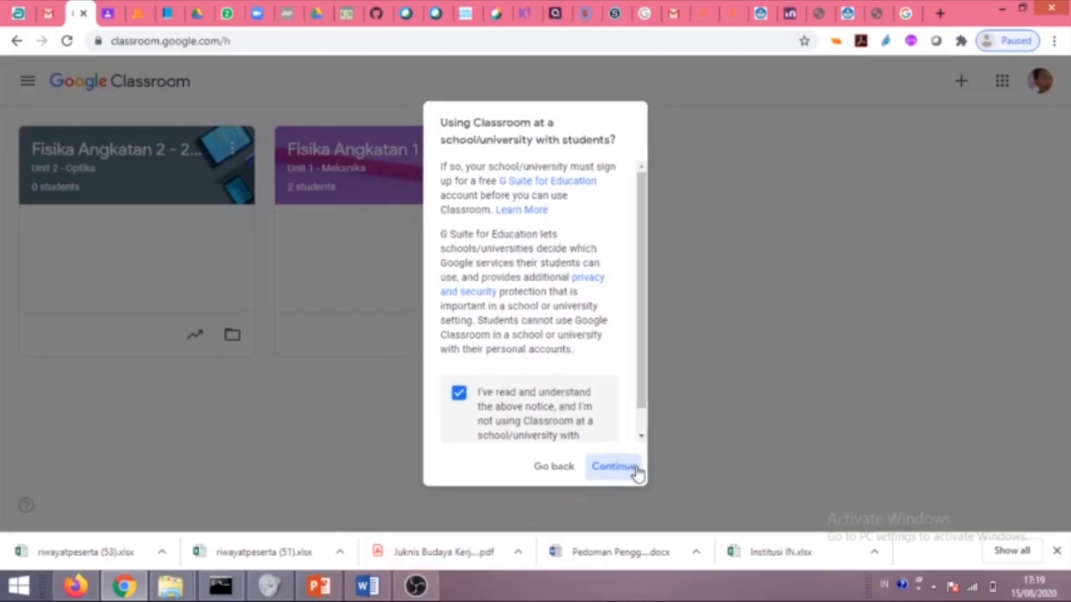
# Name the class 'Kelas x Biologi' with section 'Fisika' and submit it.
pyautogui.click(403, 205)
pyautogui.write('C')
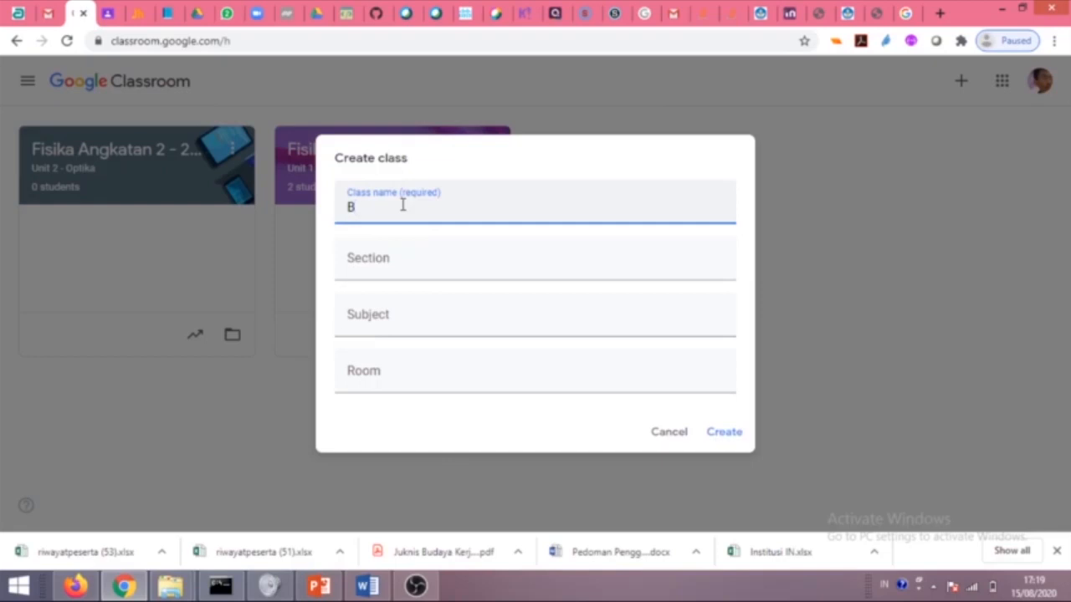
pyautogui.press('BackSpace')
pyautogui.write('Kelas x Biologi')
pyautogui.click(380, 266)
pyautogui.write('Fisika')
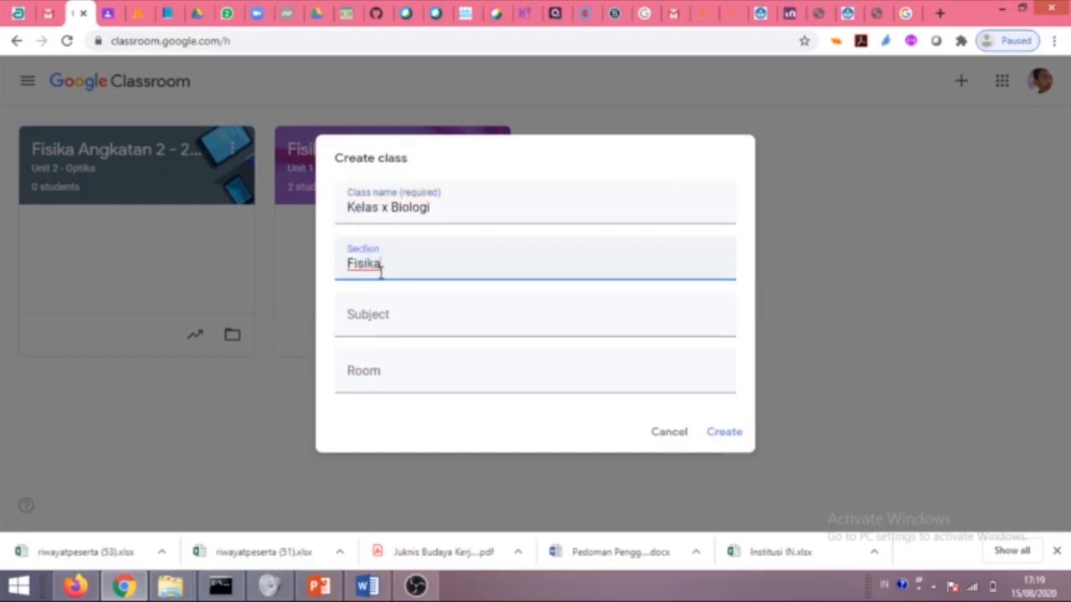
pyautogui.click(362, 322)
pyautogui.click(365, 383)
pyautogui.click(366, 313)
pyautogui.click(366, 375)
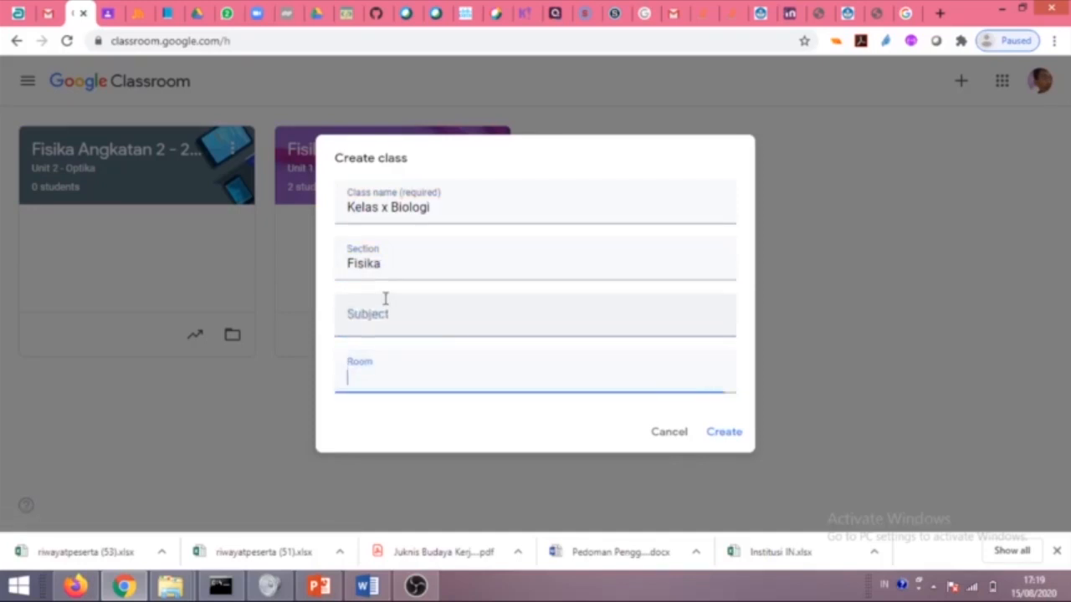
pyautogui.click(724, 432)
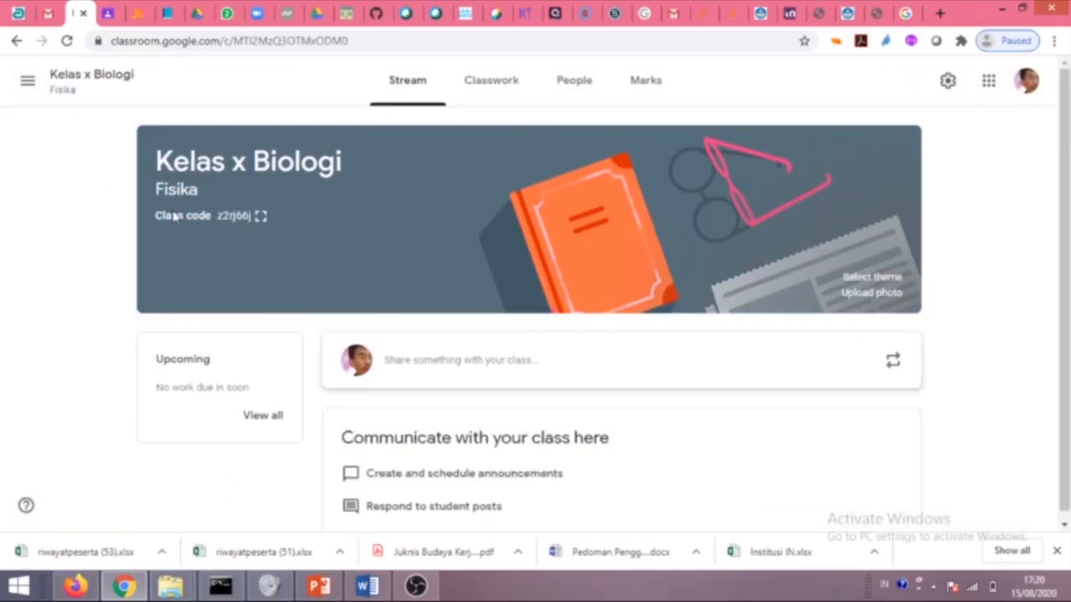
# Scroll the new Kelas x Biologi Stream page to check its Fisika section and class code.
pyautogui.scroll(-1, 254, 347)
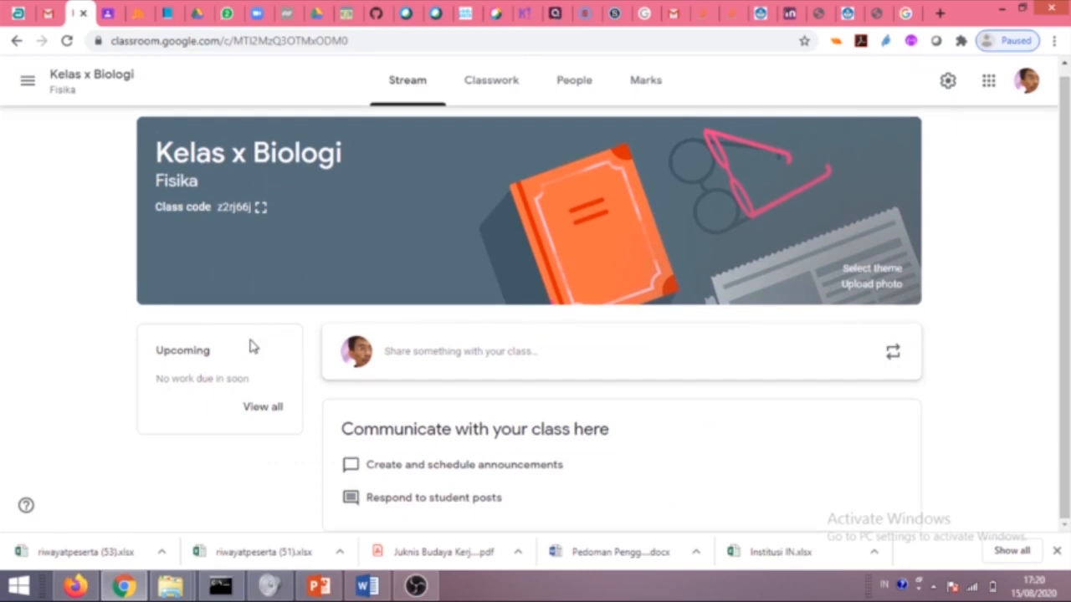
pyautogui.scroll(1, 253, 347)
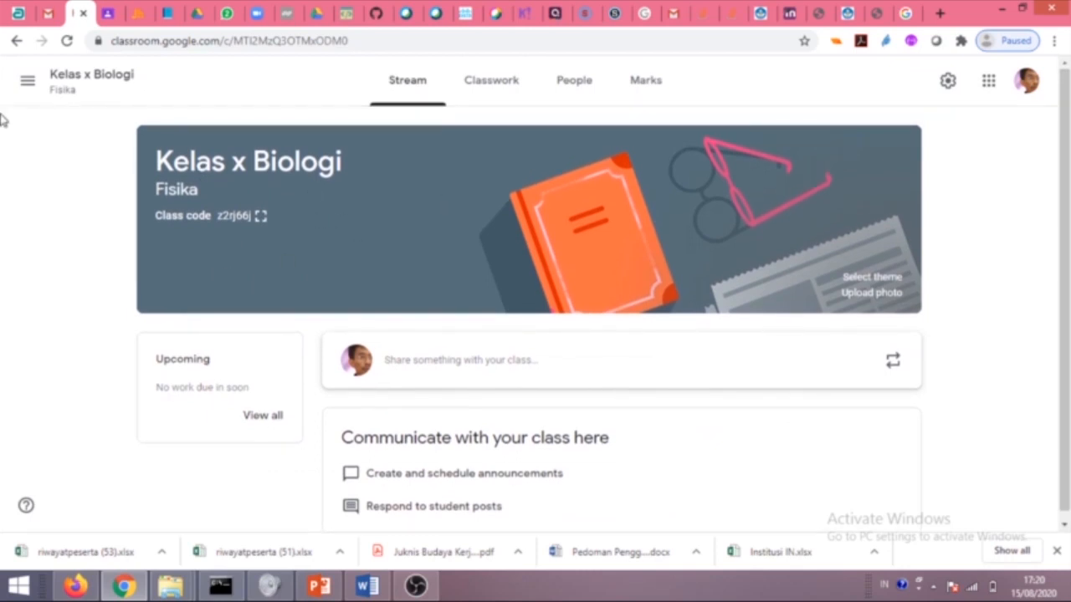
# From the classes overview, edit the class card and change its name to 'Kelas X Biologi'.
pyautogui.click(28, 80)
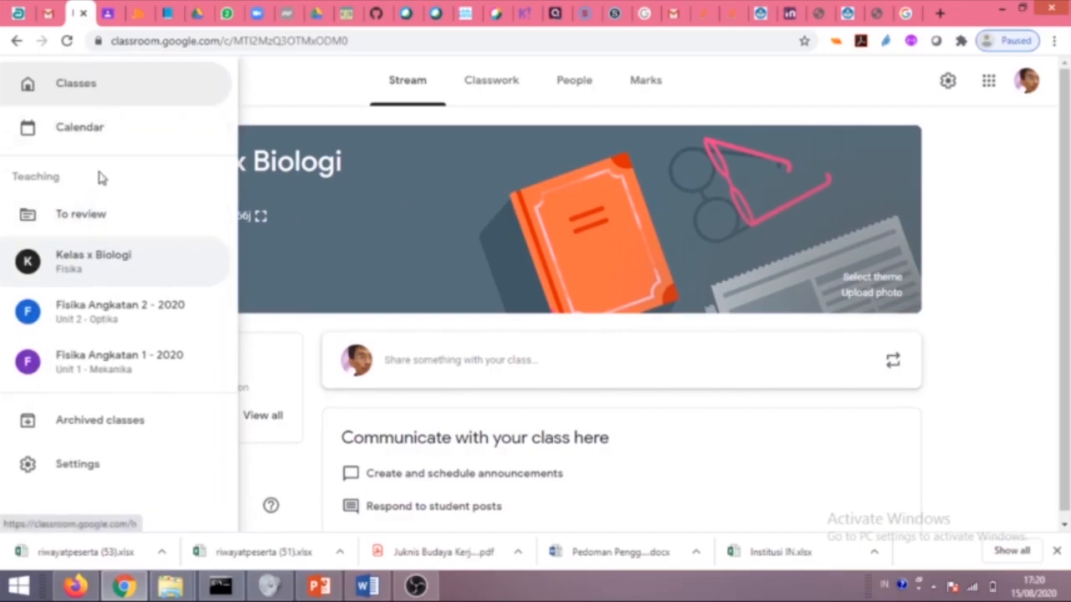
pyautogui.click(88, 94)
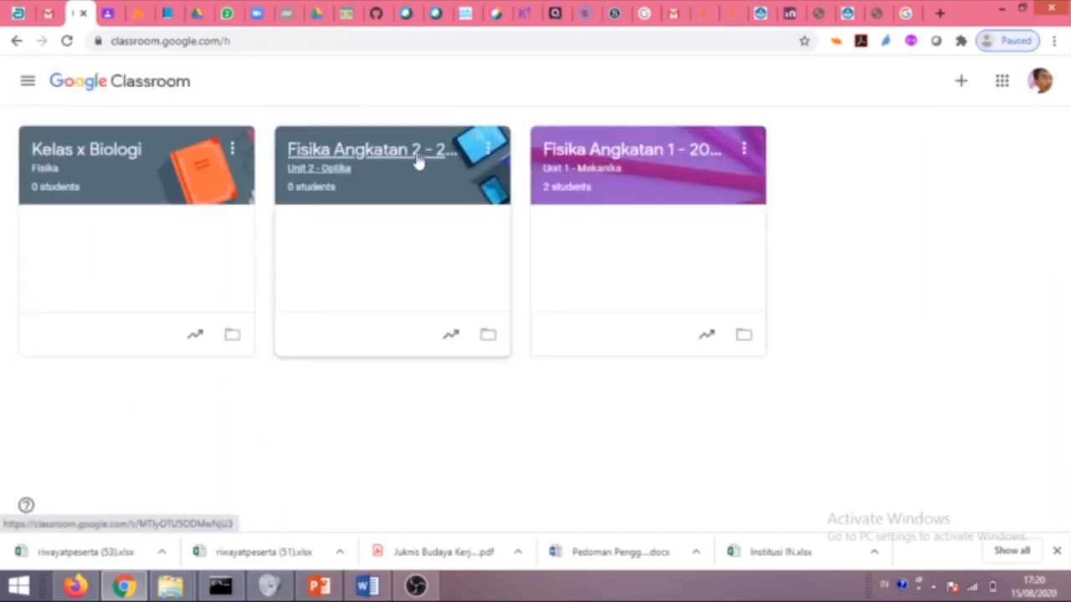
pyautogui.click(234, 149)
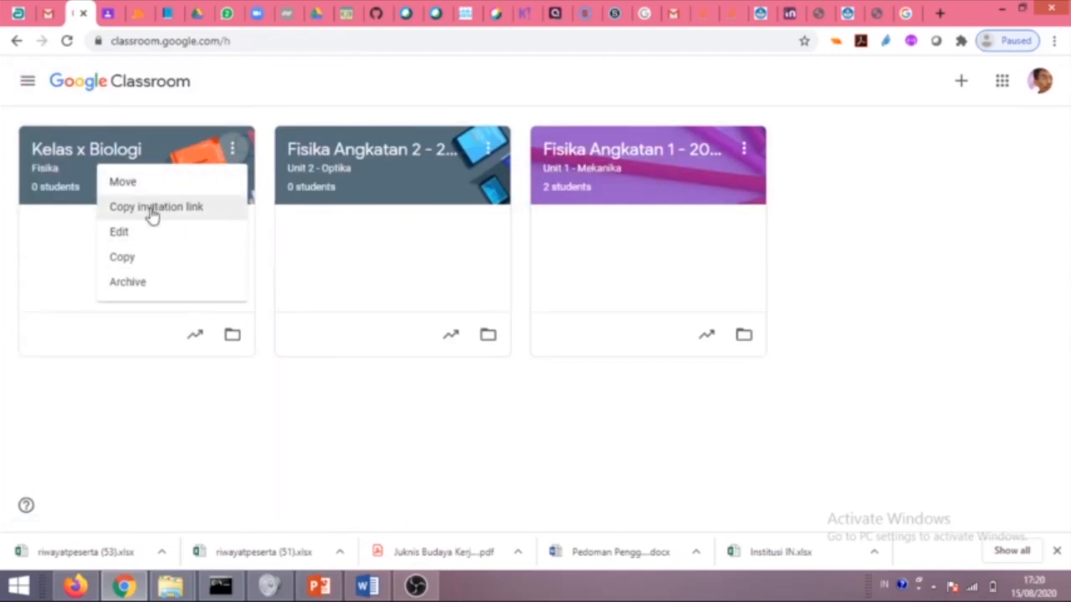
pyautogui.click(127, 232)
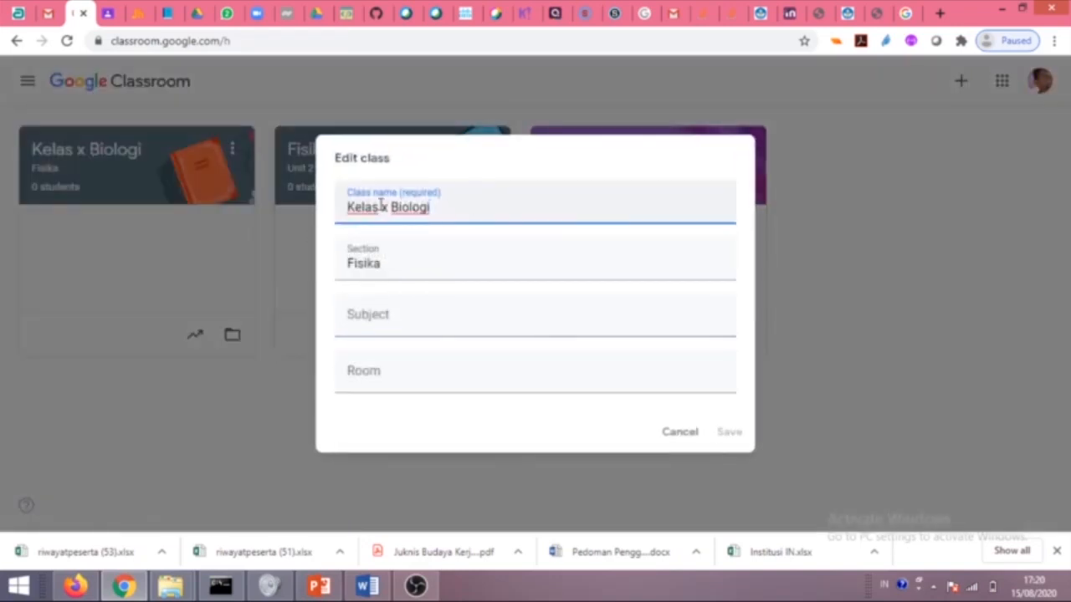
pyautogui.press('BackSpace')
pyautogui.write('X')
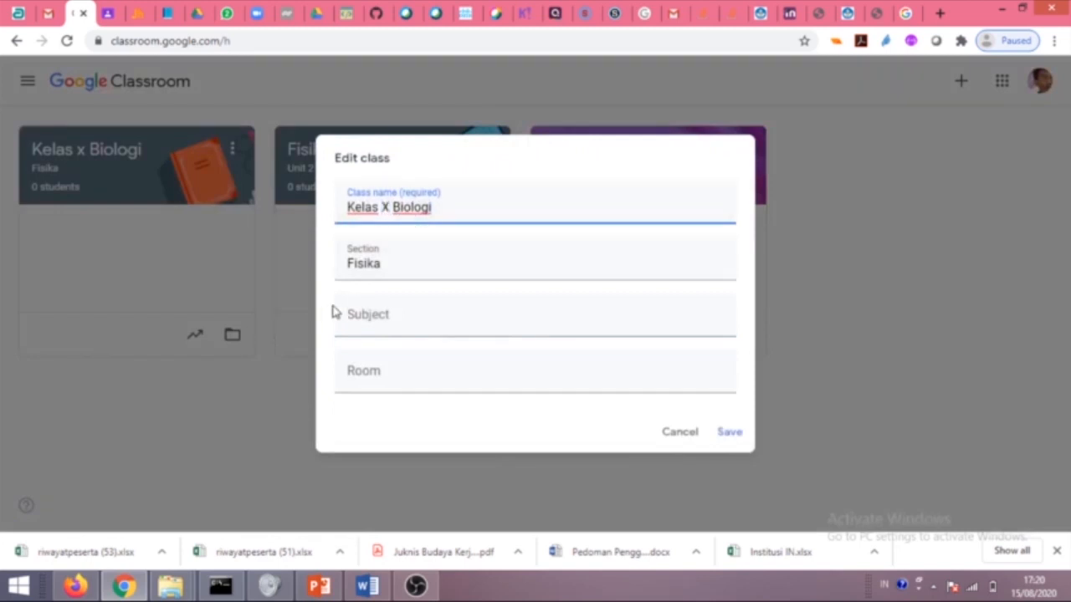
pyautogui.click(727, 432)
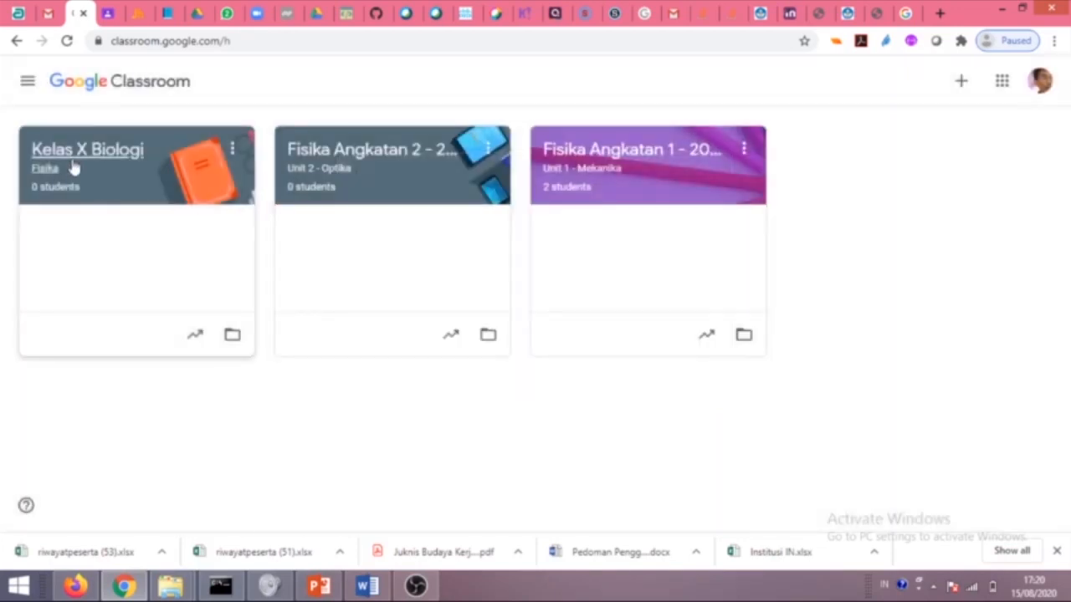
# Open Kelas X Biologi and browse Classwork, People (cancelling a teacher invite) and Marks, ending on Stream.
pyautogui.click(73, 164)
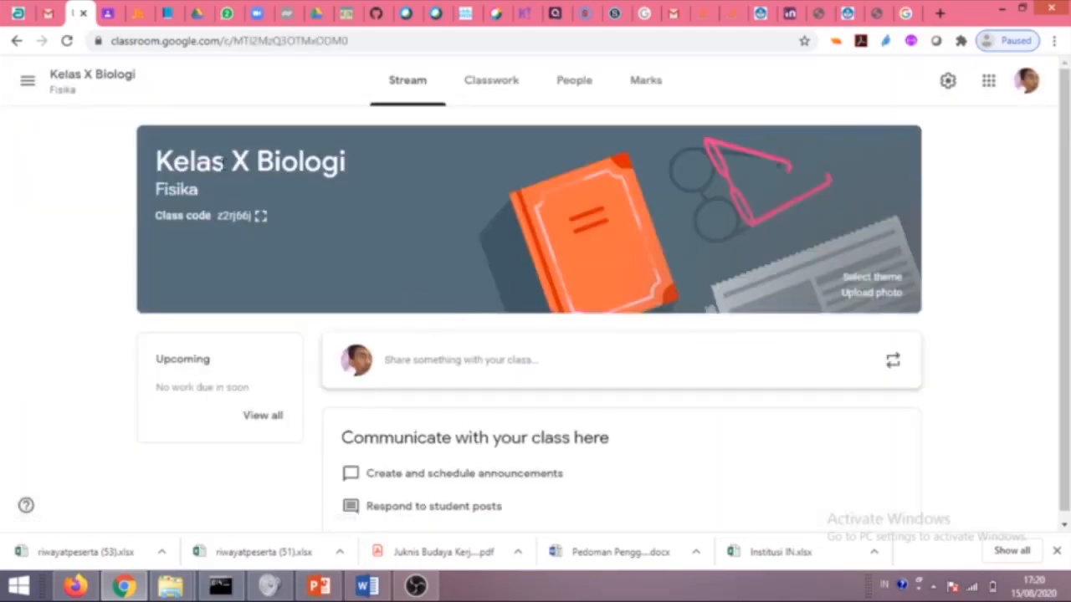
pyautogui.scroll(-1, 293, 274)
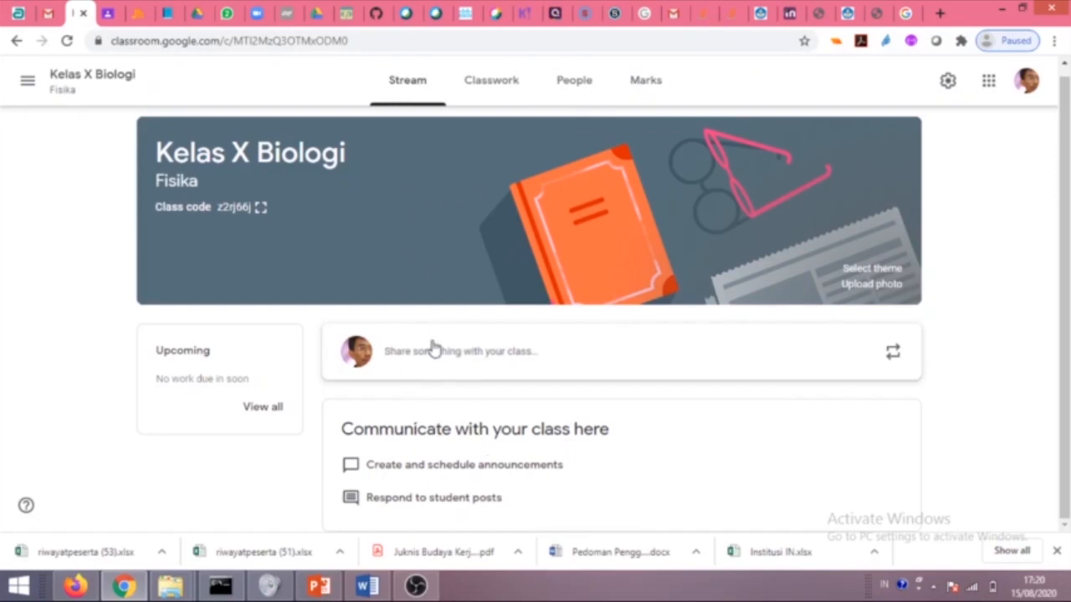
pyautogui.click(491, 82)
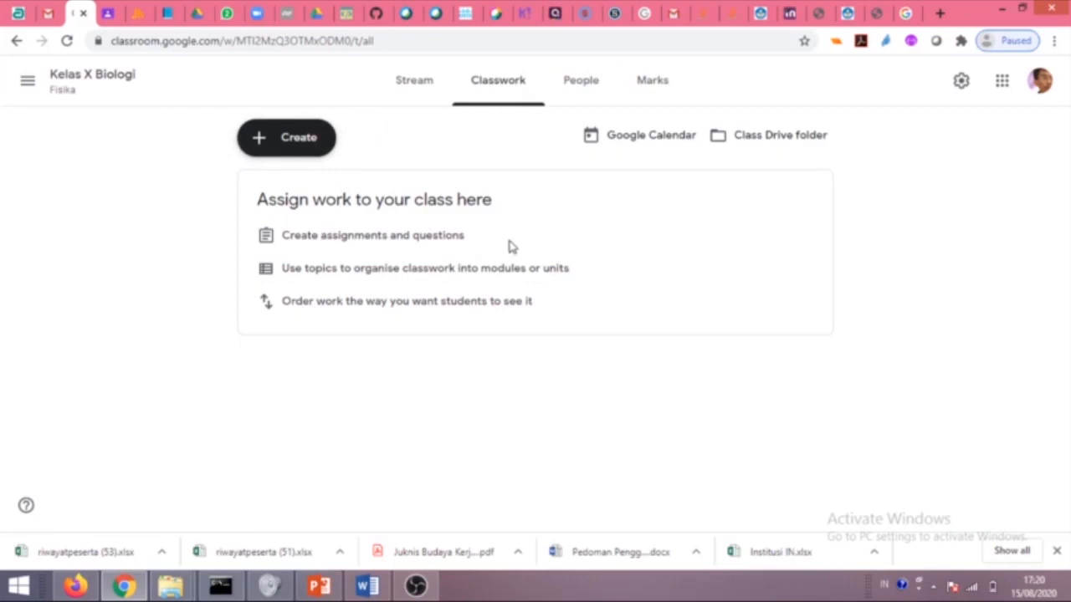
pyautogui.click(578, 91)
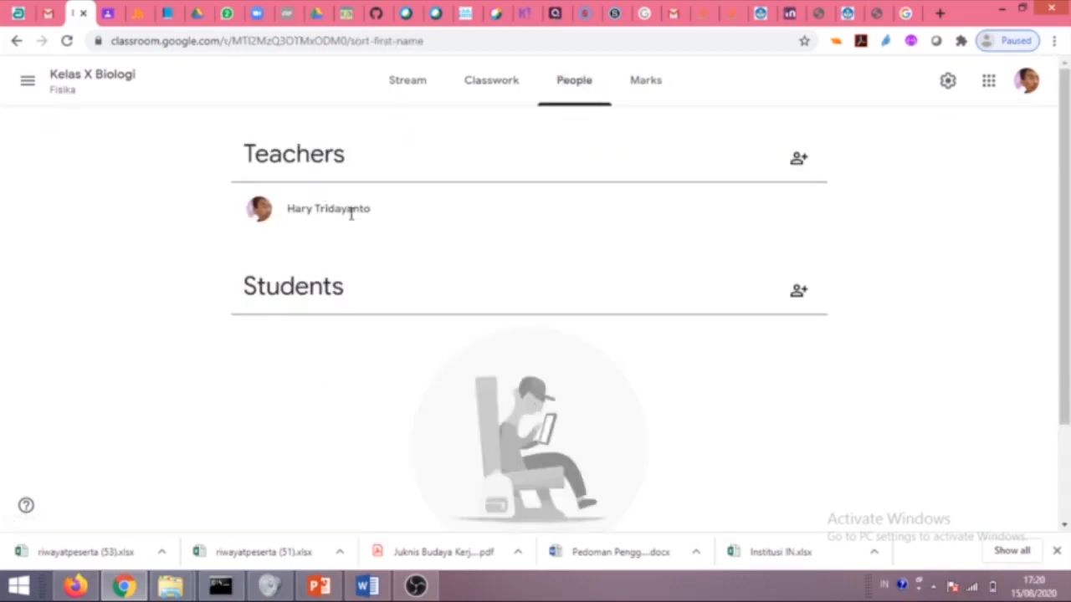
pyautogui.click(799, 159)
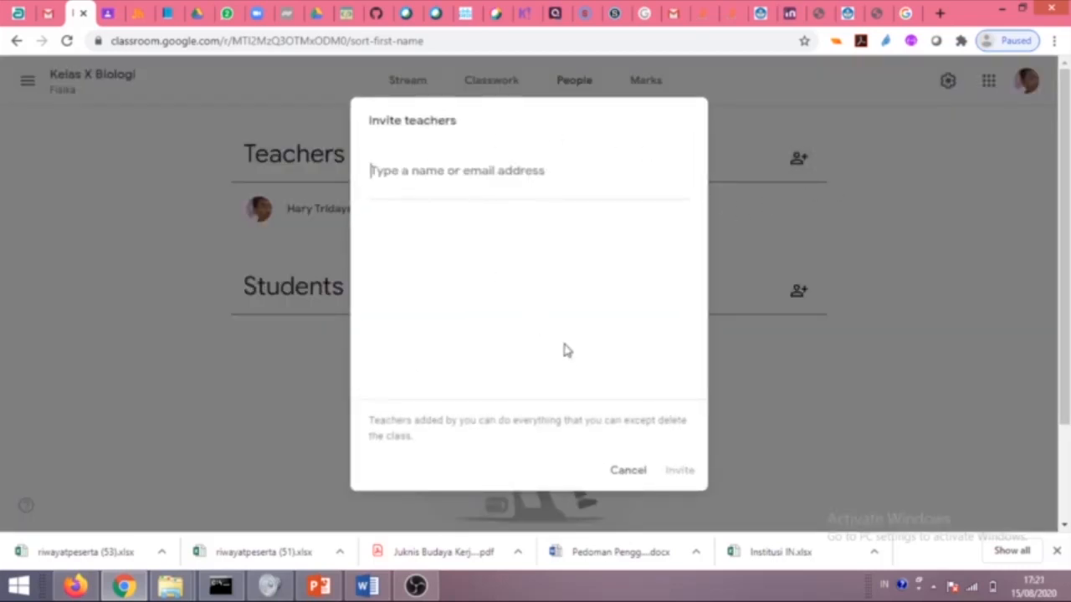
pyautogui.write('har')
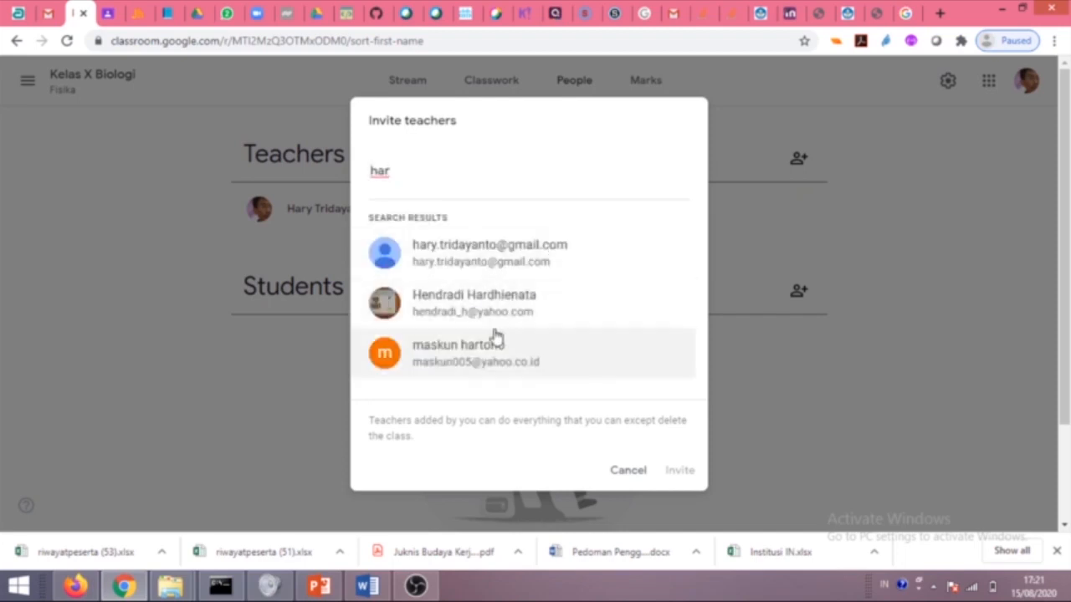
pyautogui.click(626, 471)
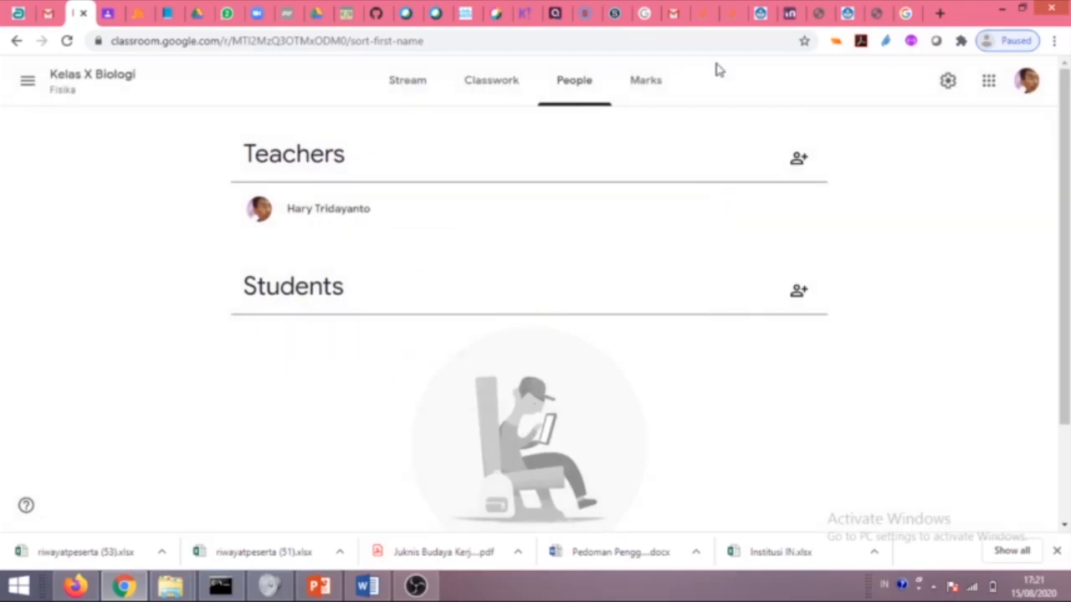
pyautogui.click(645, 87)
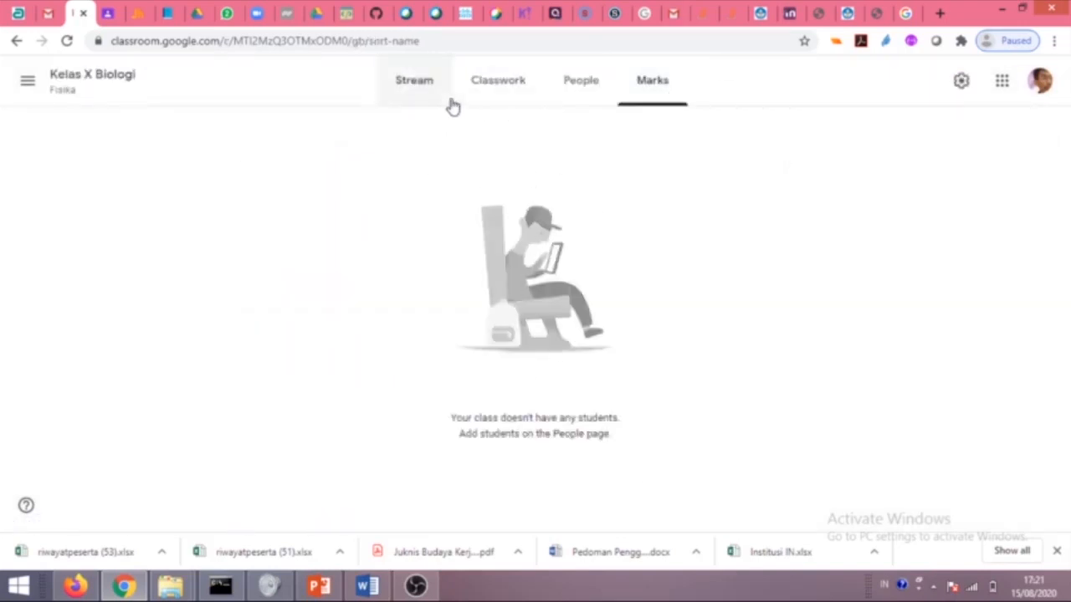
pyautogui.click(406, 91)
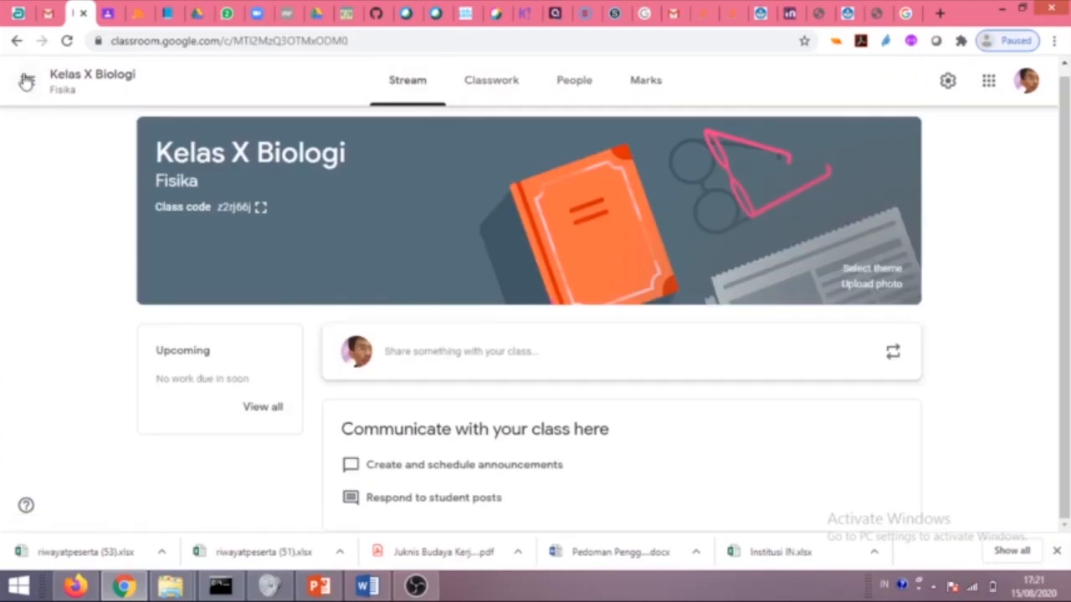
# Check the Calendar, To review and Archived classes pages from the navigation menu.
pyautogui.click(26, 80)
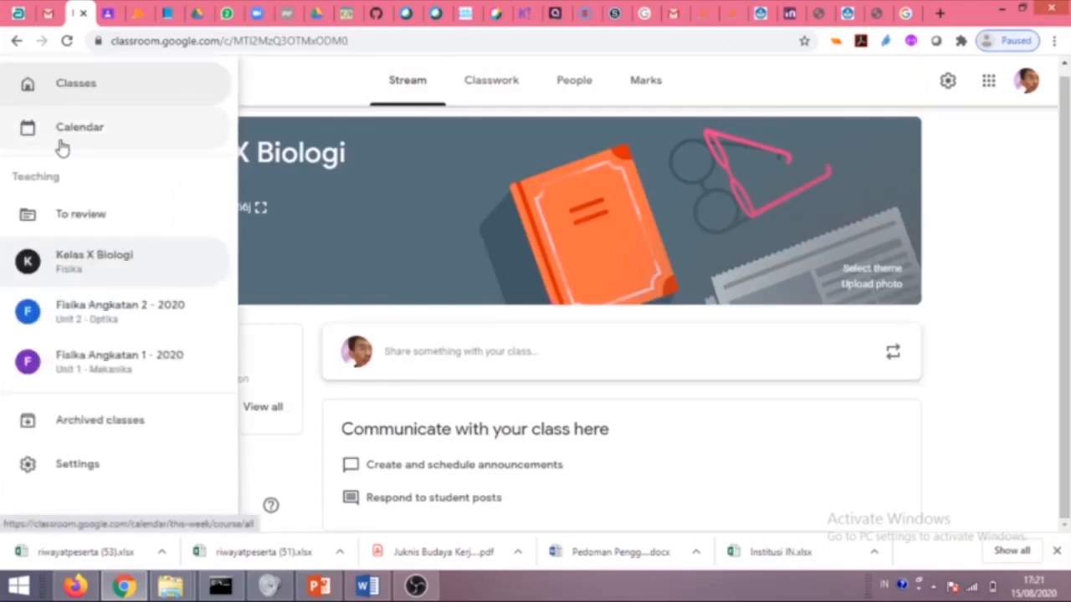
pyautogui.click(91, 136)
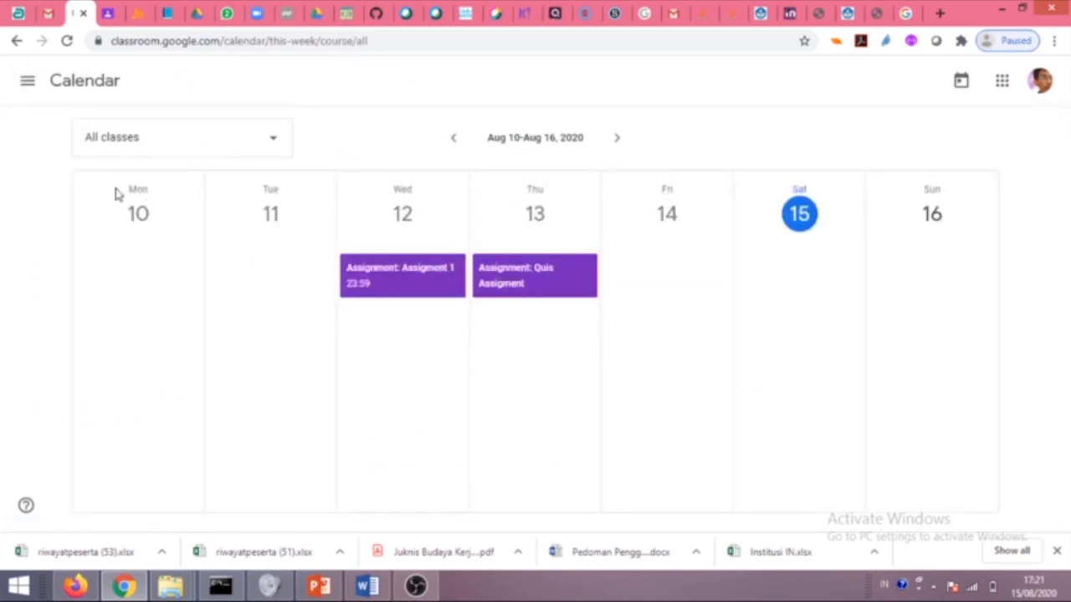
pyautogui.click(27, 81)
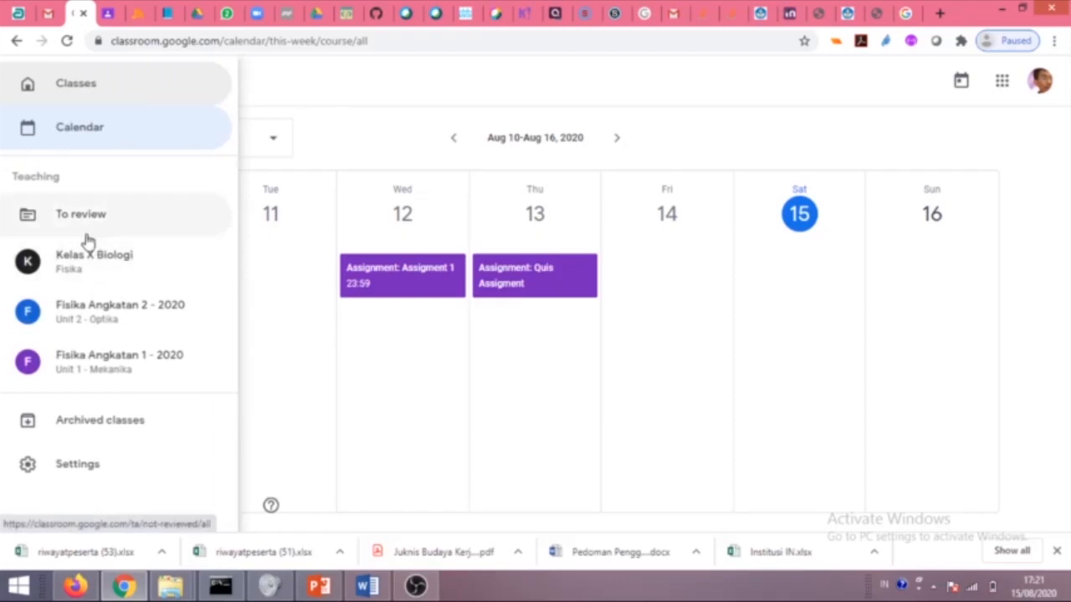
pyautogui.click(94, 220)
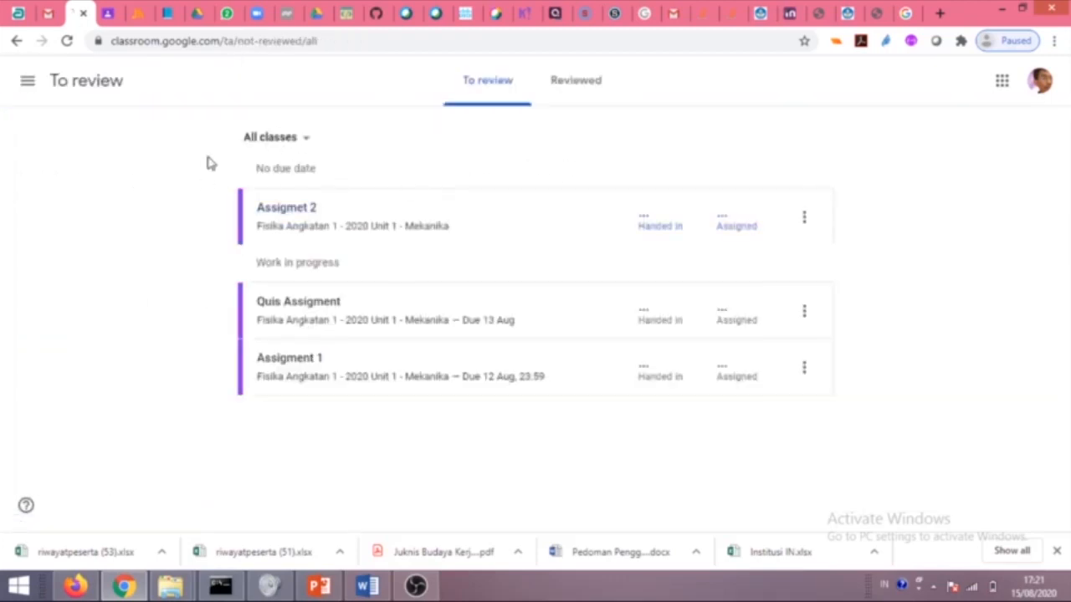
pyautogui.click(28, 80)
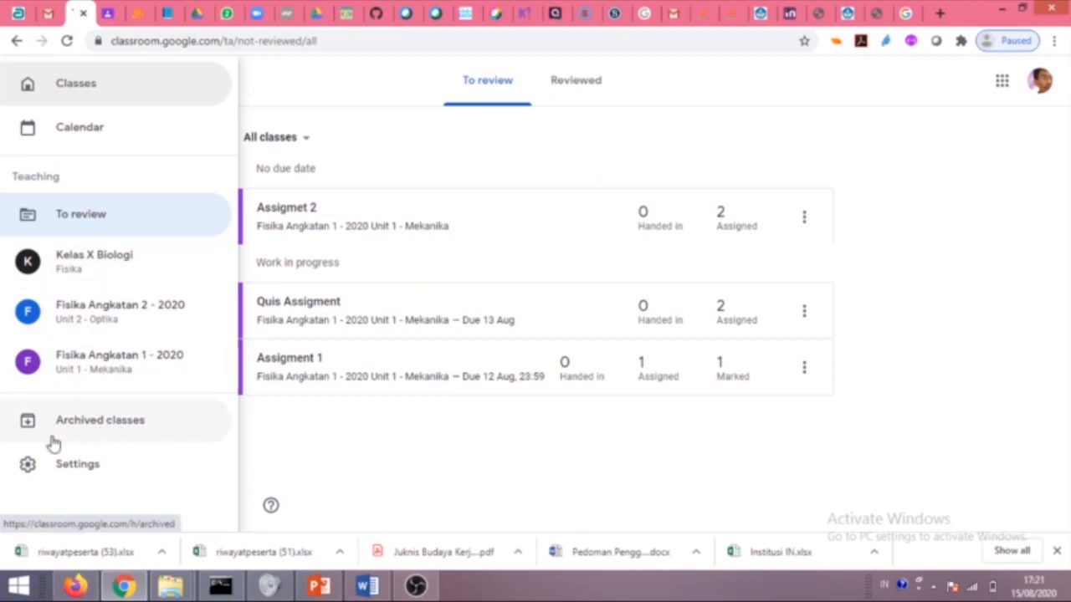
pyautogui.click(112, 423)
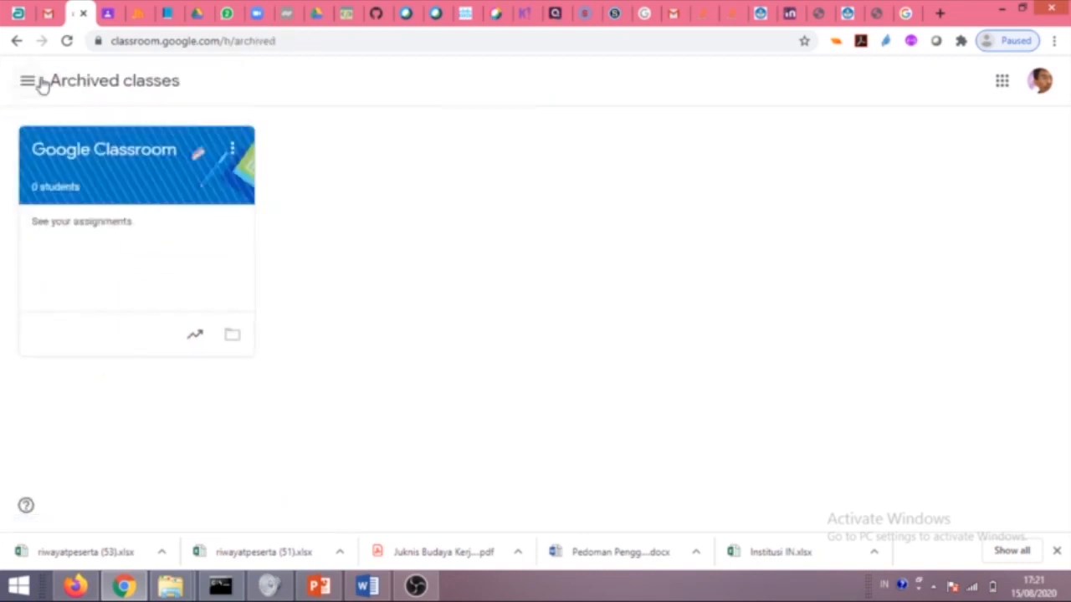
# Open account Settings and review the email, comment and classes-you-teach notification switches.
pyautogui.click(33, 82)
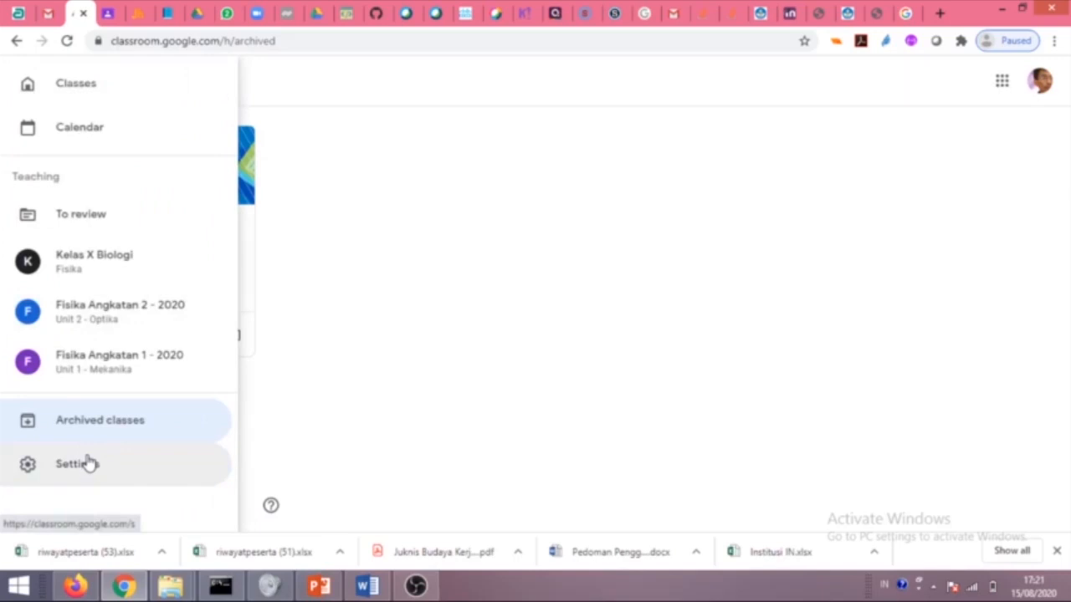
pyautogui.click(89, 467)
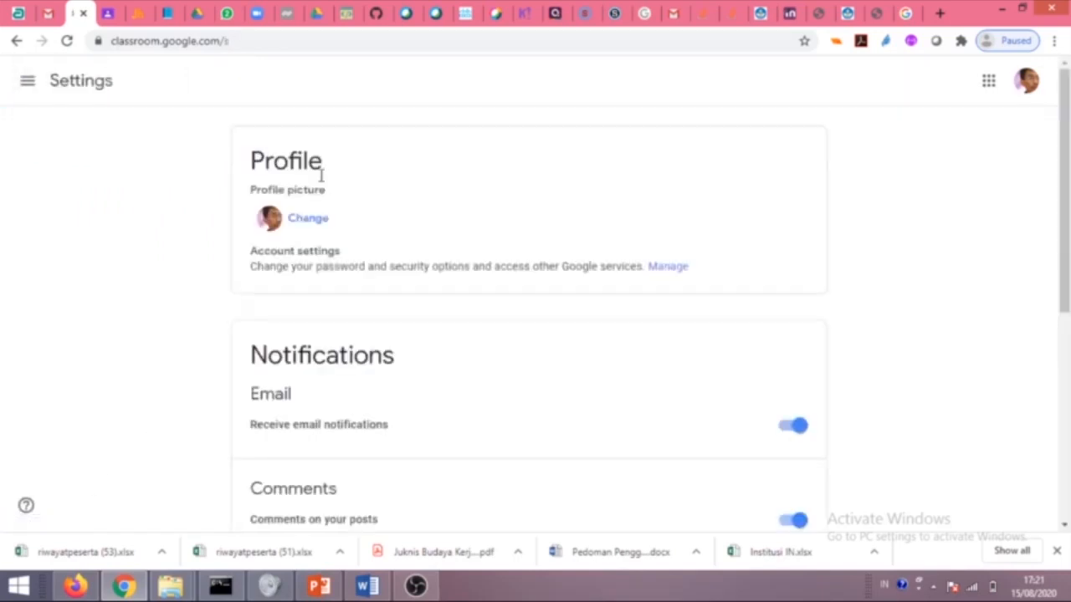
pyautogui.scroll(-2, 305, 372)
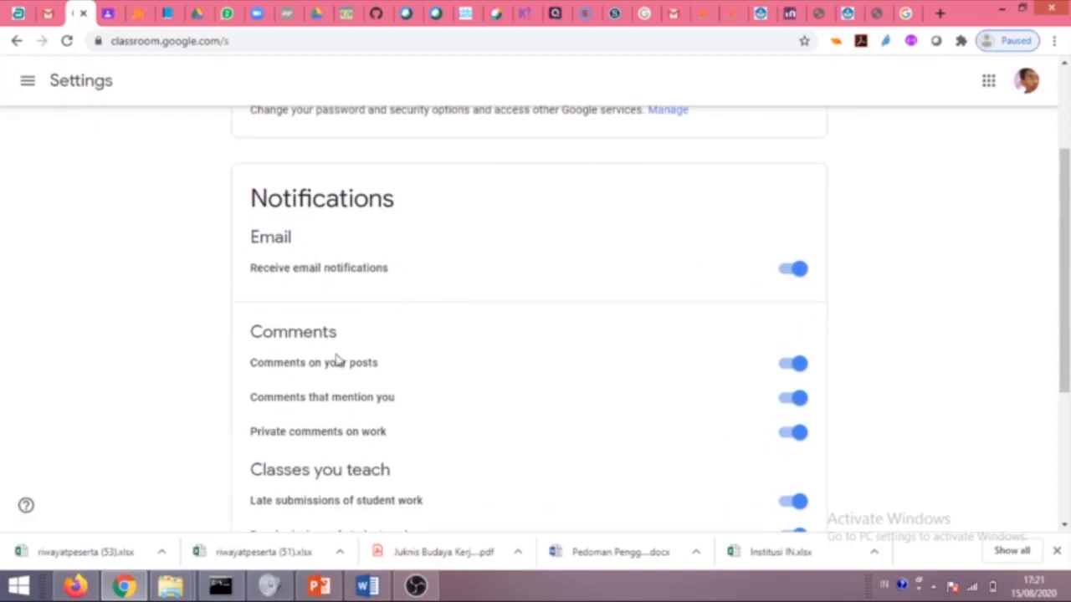
pyautogui.scroll(-1, 337, 360)
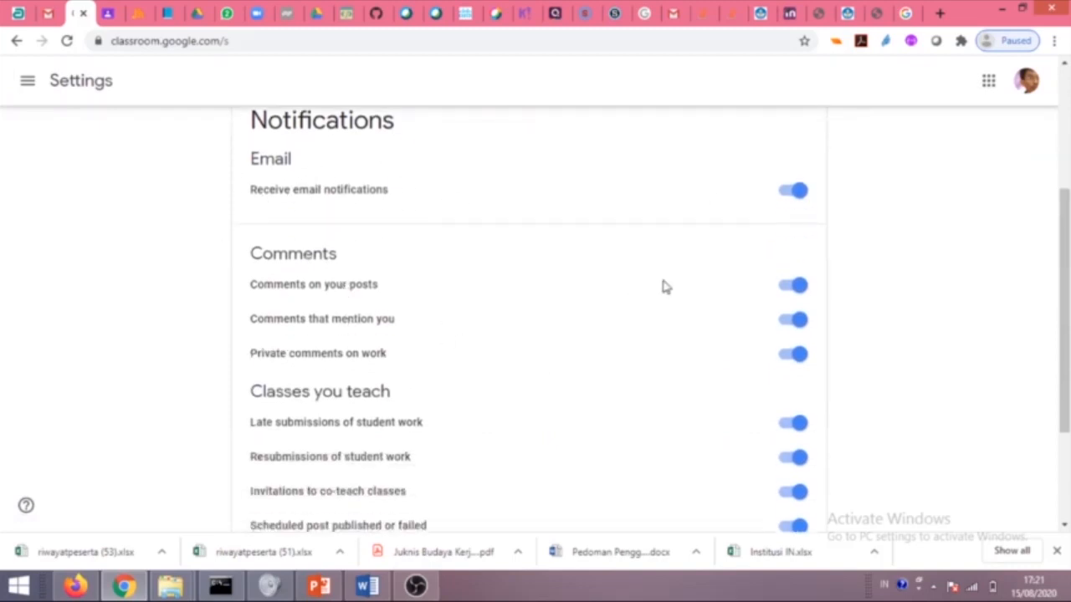
pyautogui.scroll(-2, 349, 284)
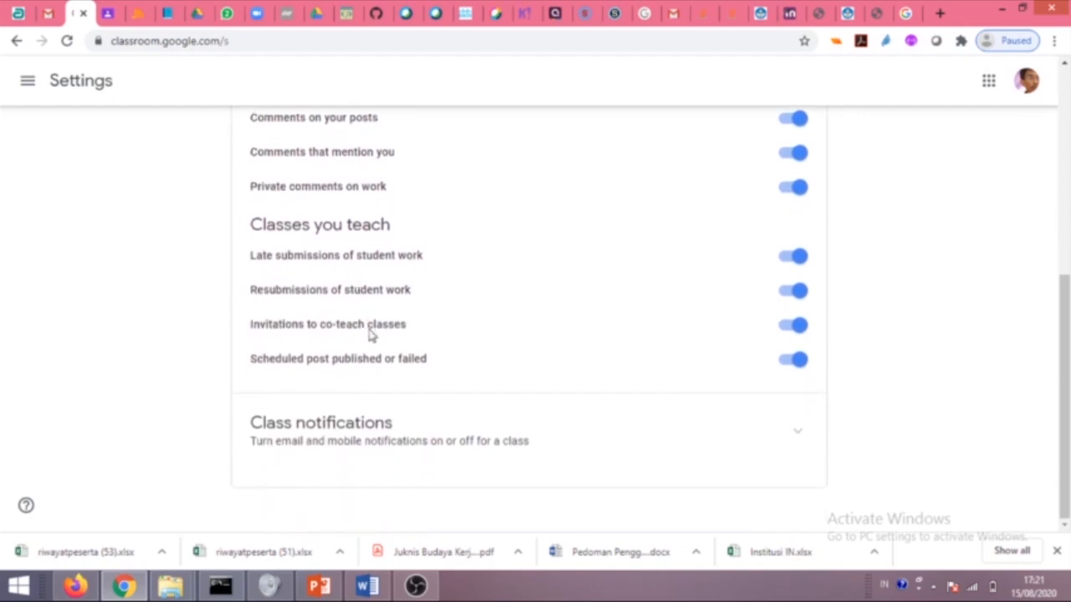
pyautogui.scroll(2, 361, 345)
pyautogui.scroll(-2, 378, 379)
pyautogui.scroll(2, 275, 246)
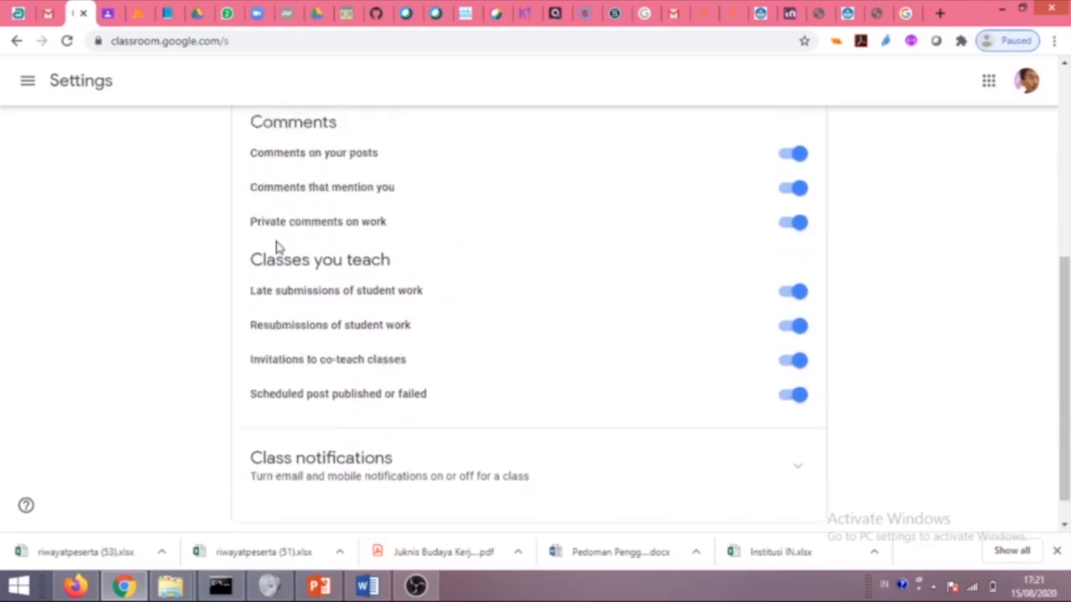
pyautogui.click(27, 80)
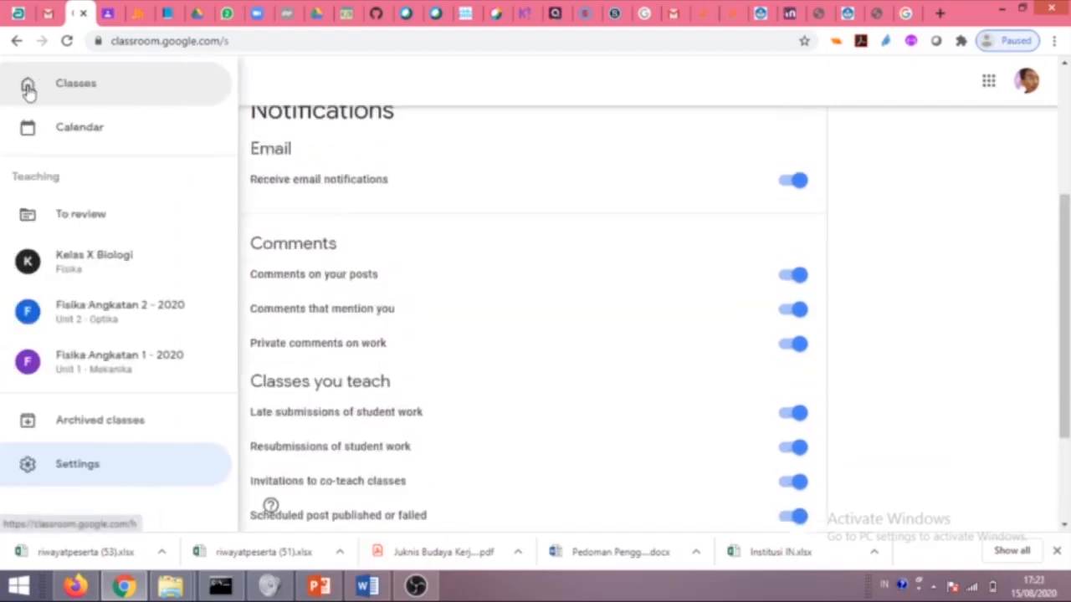
pyautogui.click(91, 253)
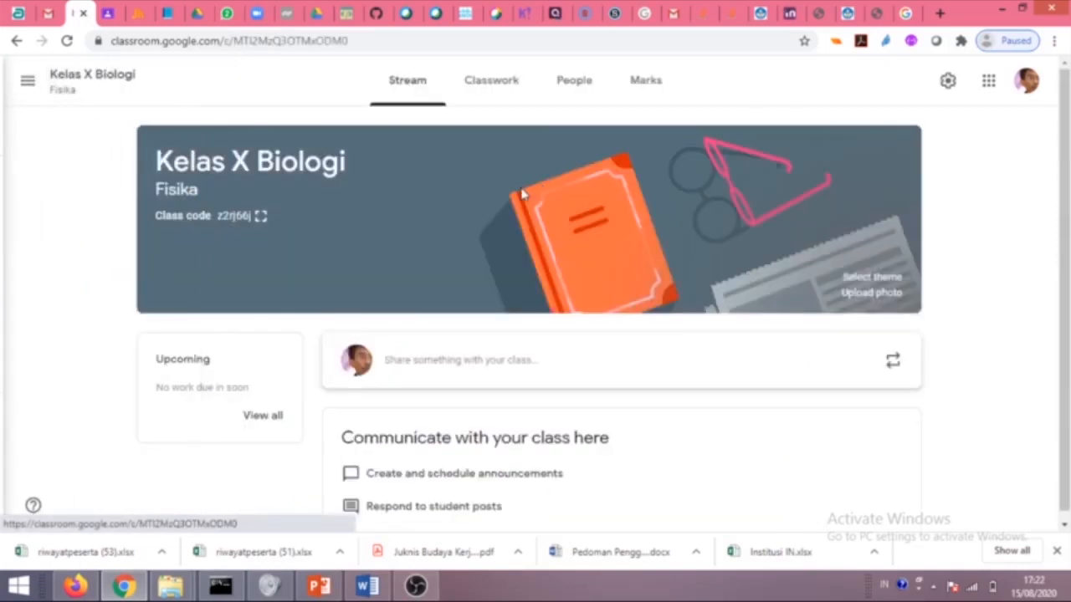
pyautogui.click(950, 88)
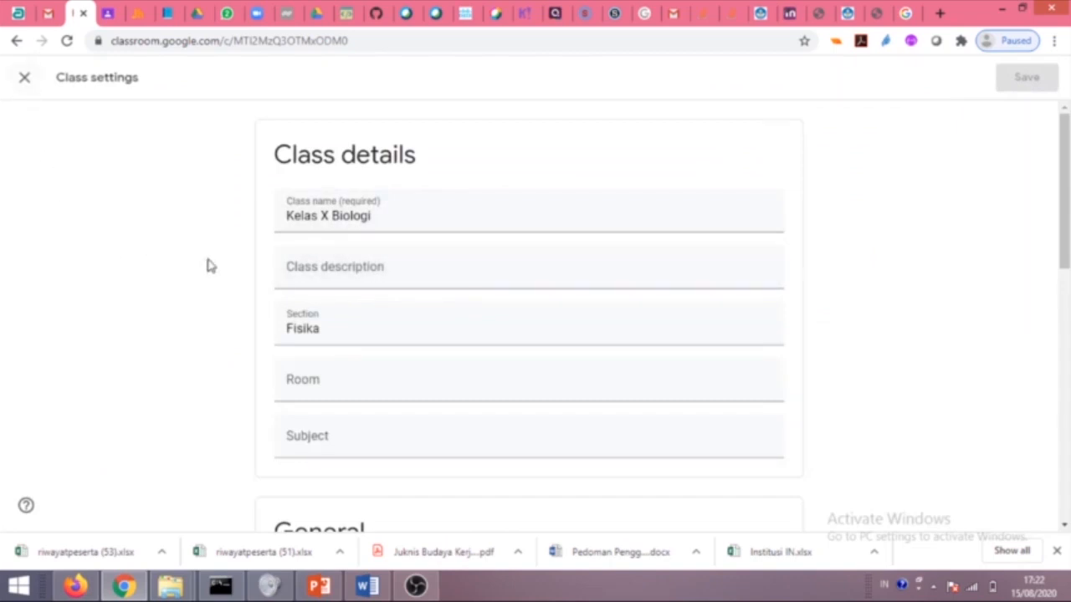
pyautogui.scroll(-4, 393, 312)
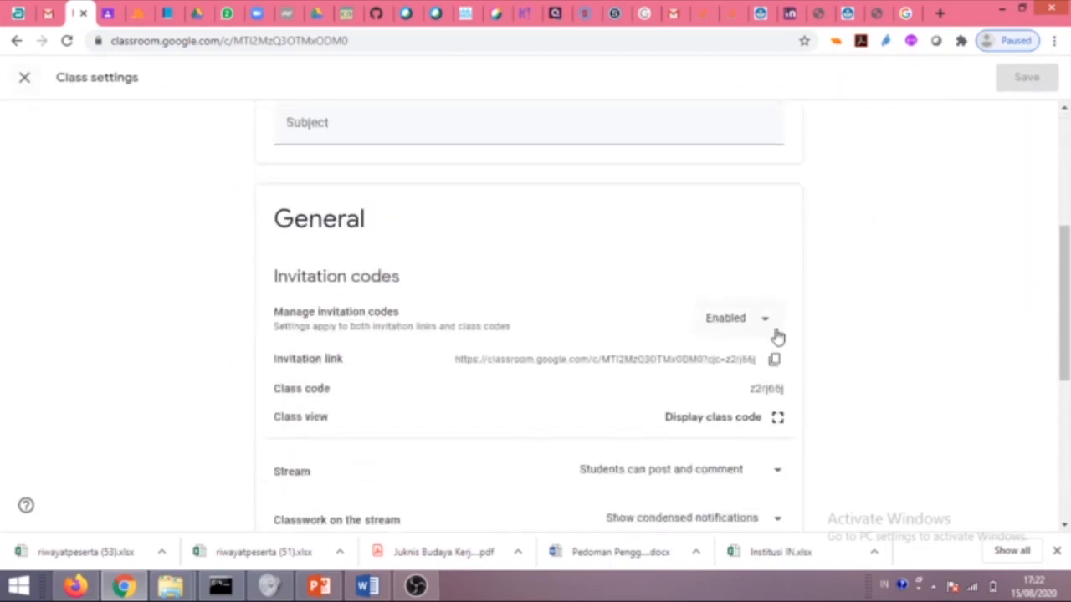
pyautogui.click(766, 326)
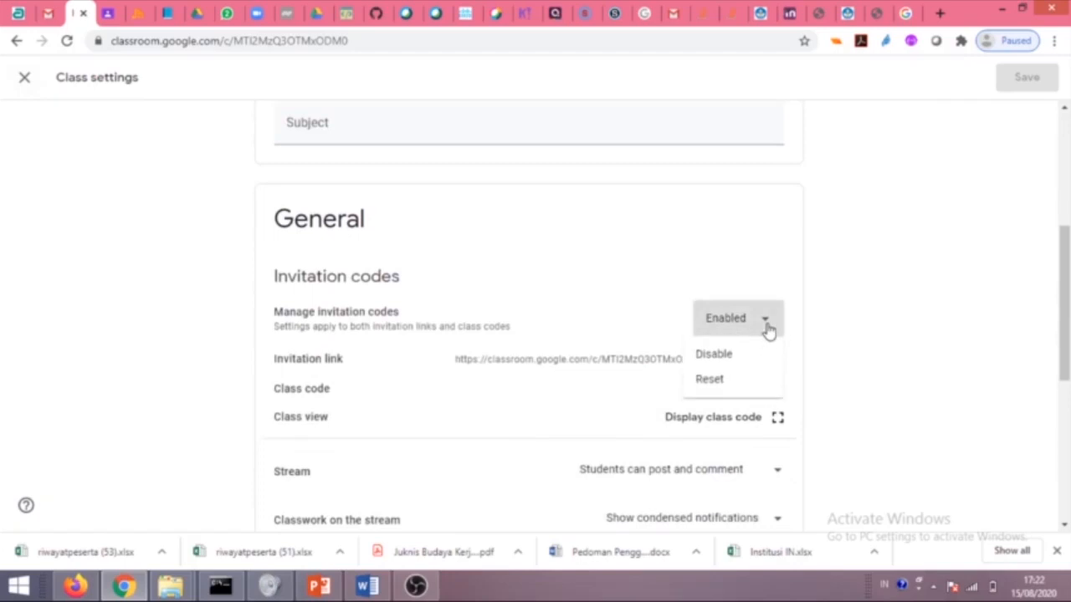
pyautogui.click(757, 328)
pyautogui.scroll(-1, 664, 340)
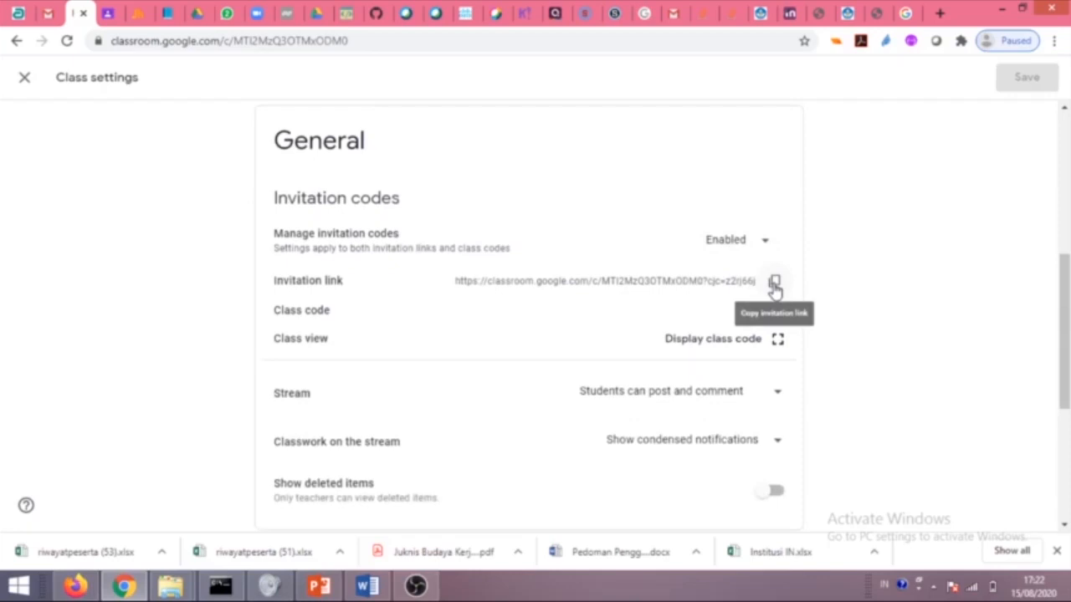
pyautogui.hotkey('ctrl', 't')
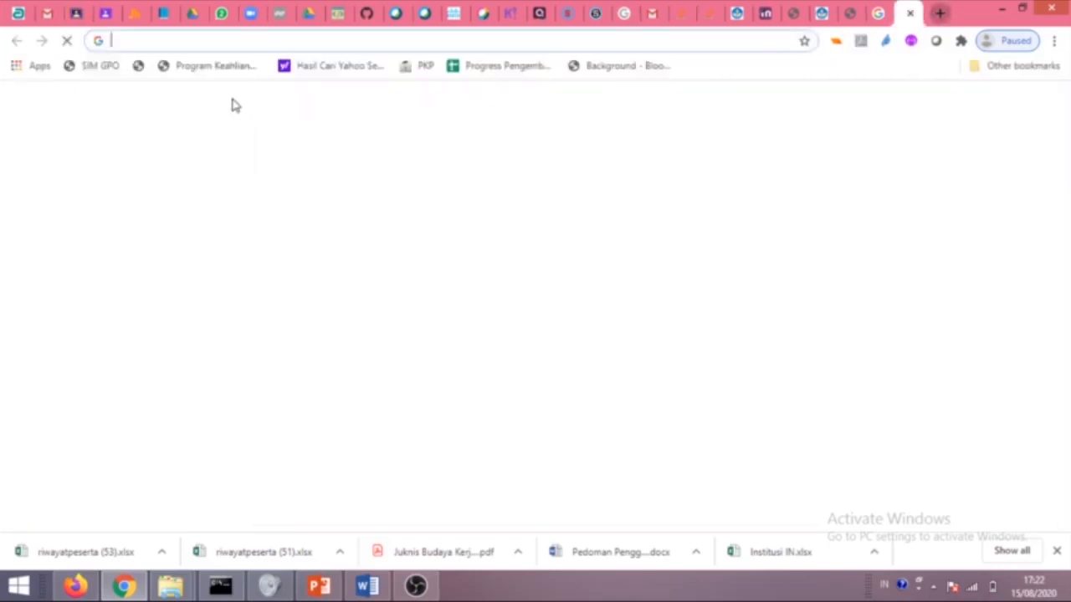
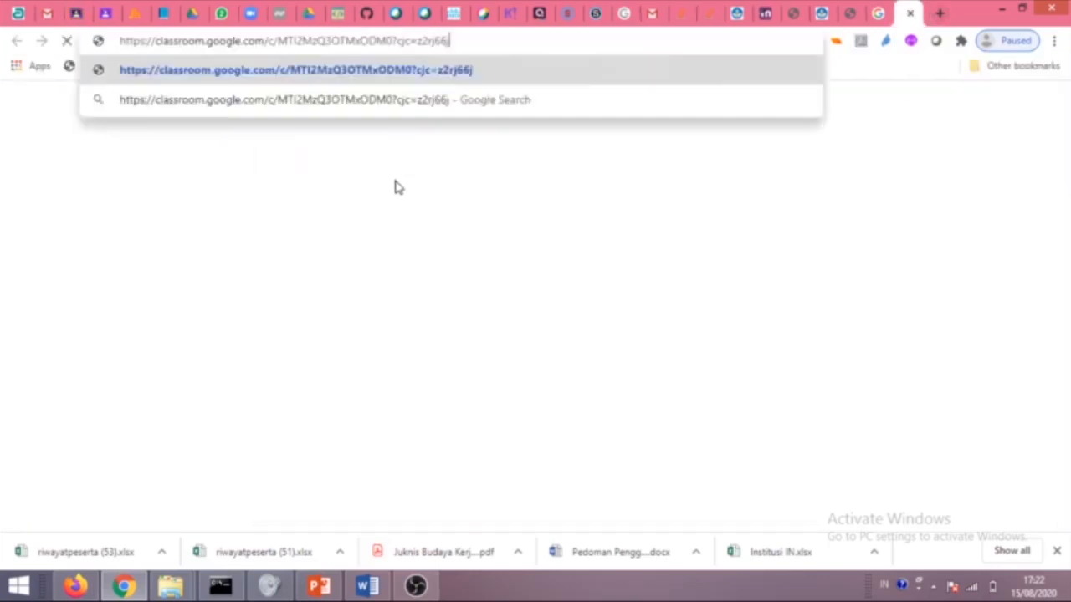
pyautogui.press('Return')
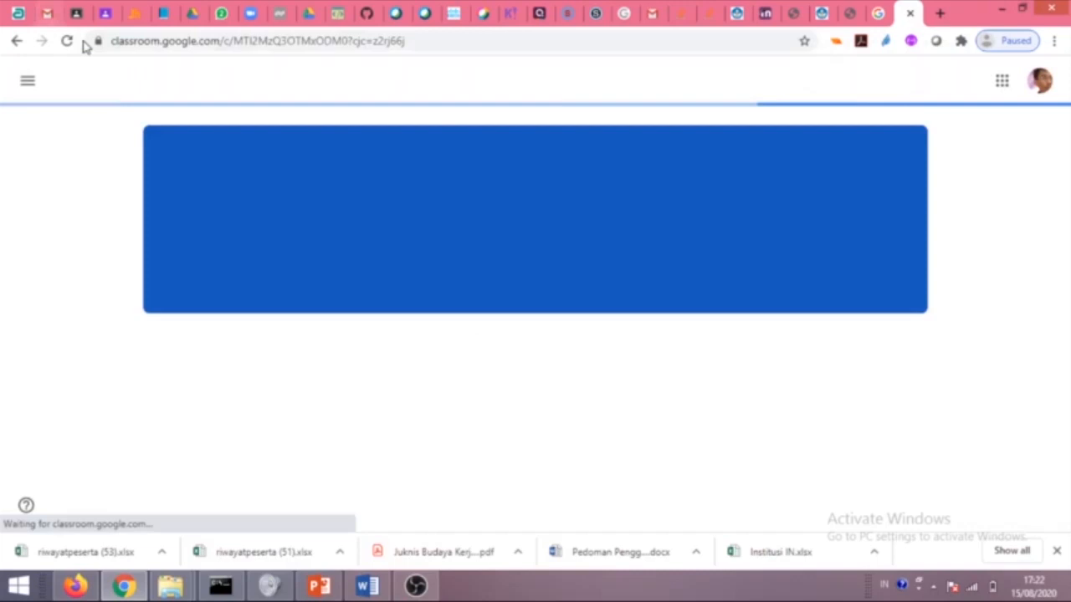
pyautogui.click(911, 15)
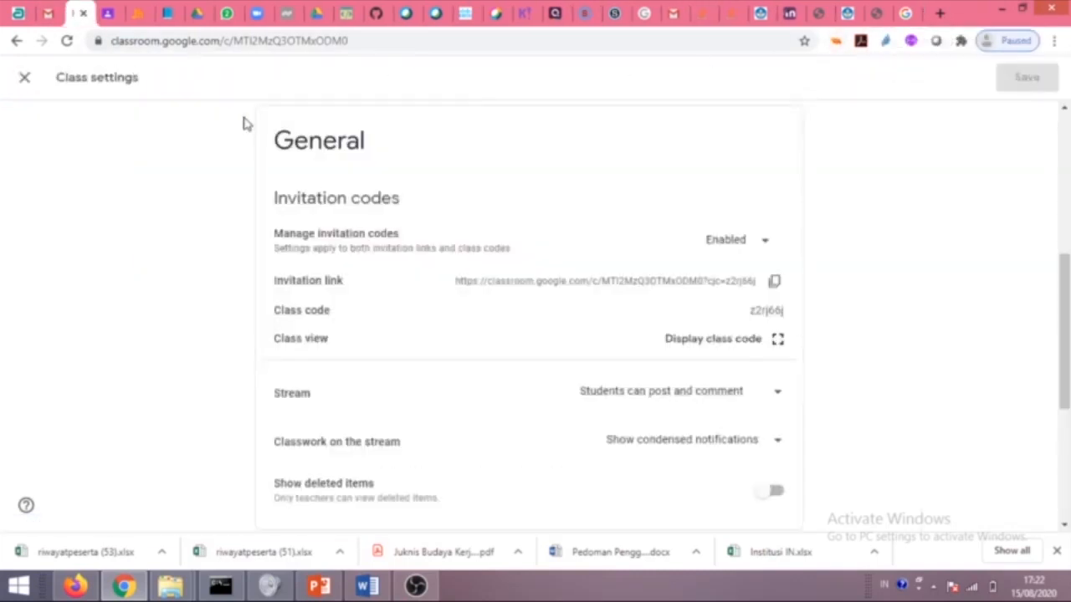
pyautogui.scroll(-1, 468, 409)
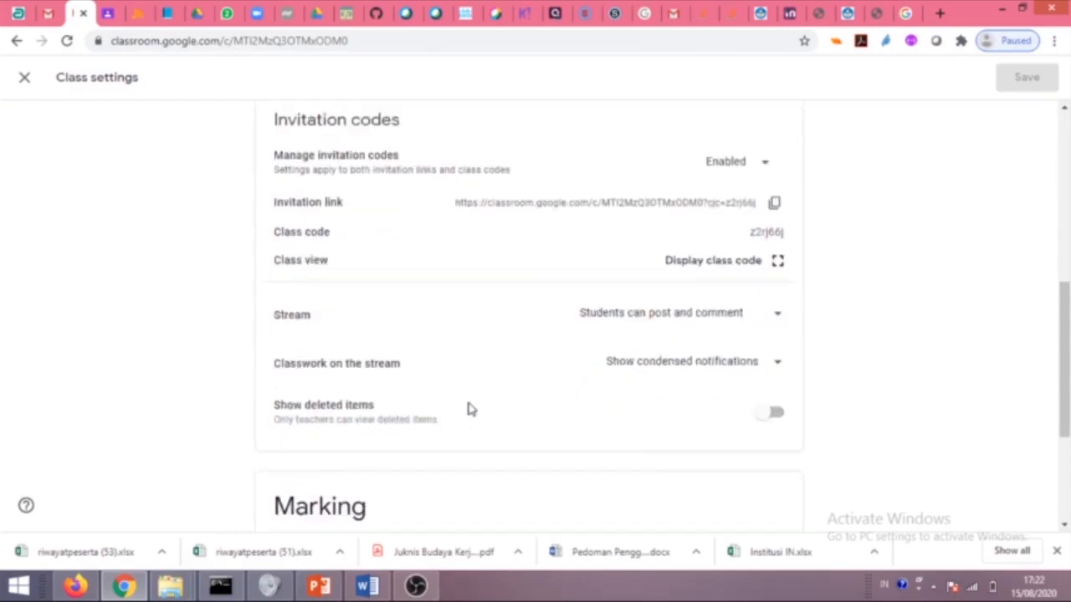
pyautogui.click(773, 324)
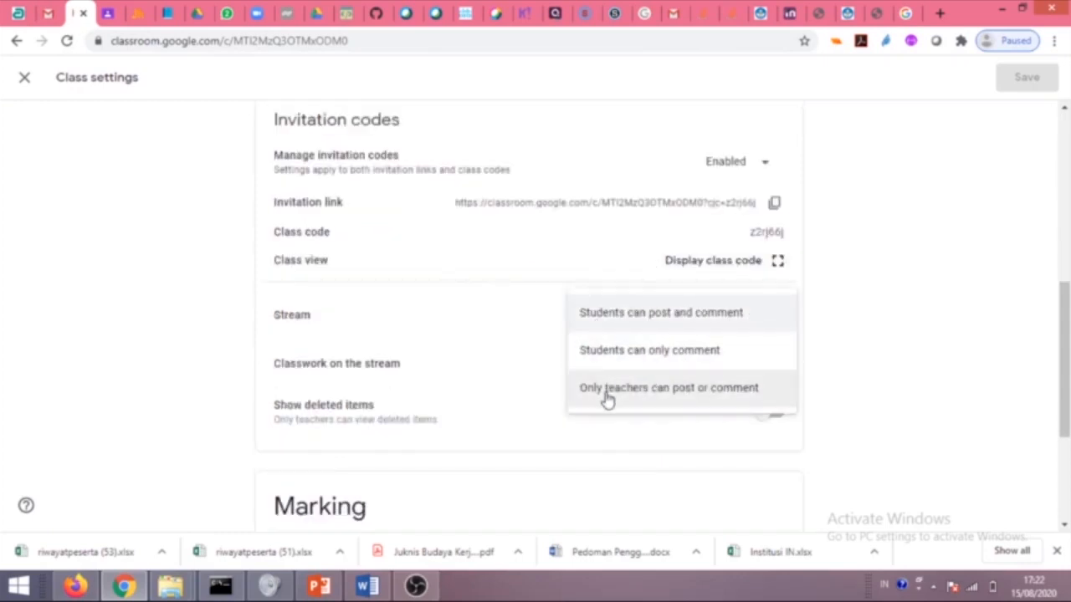
pyautogui.click(920, 313)
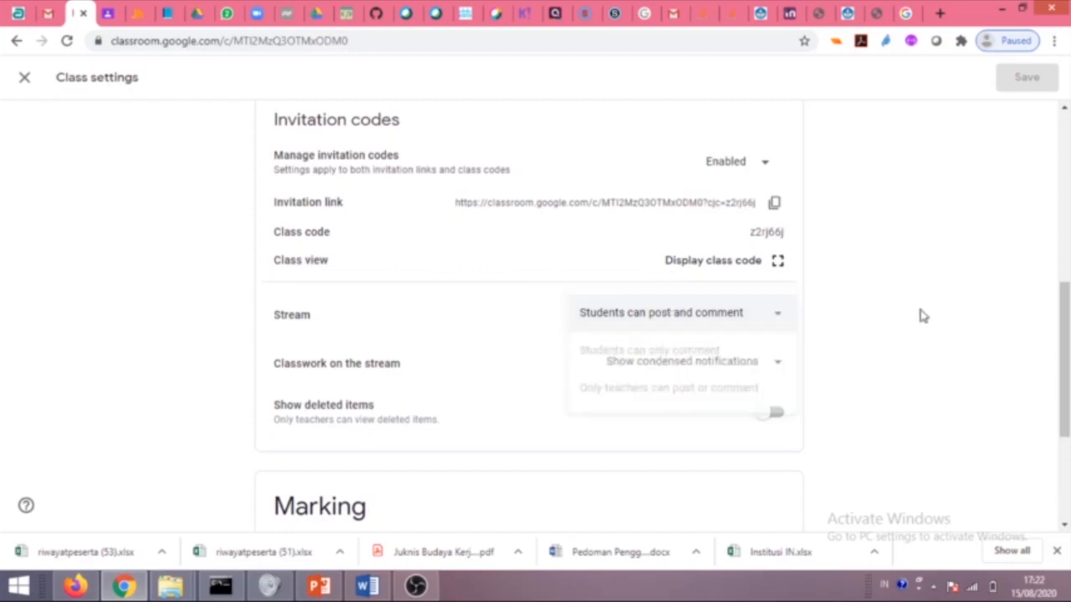
pyautogui.click(777, 262)
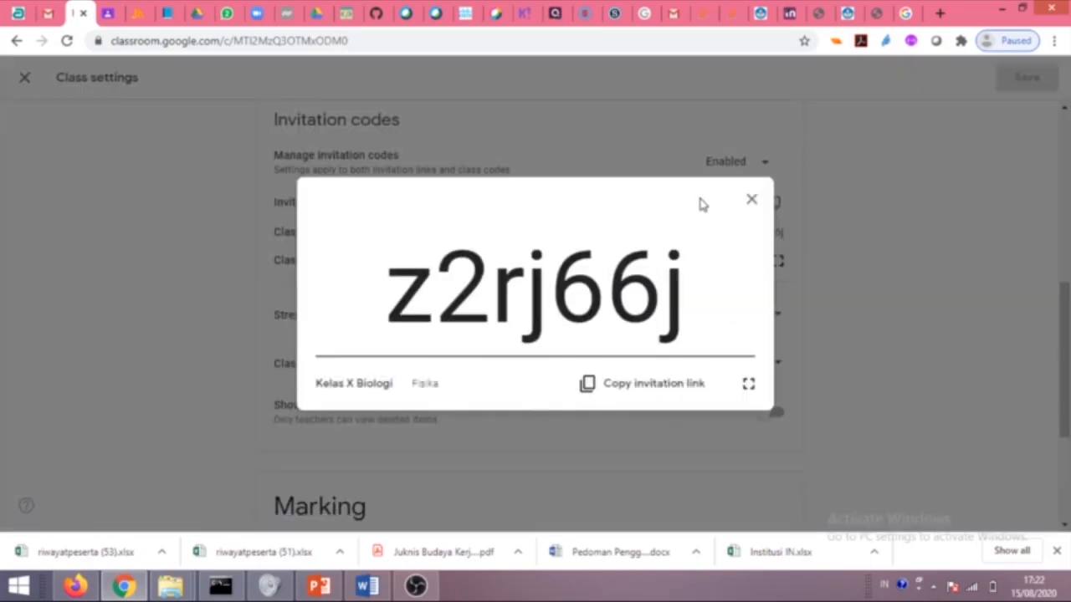
pyautogui.click(750, 201)
pyautogui.scroll(-3, 441, 354)
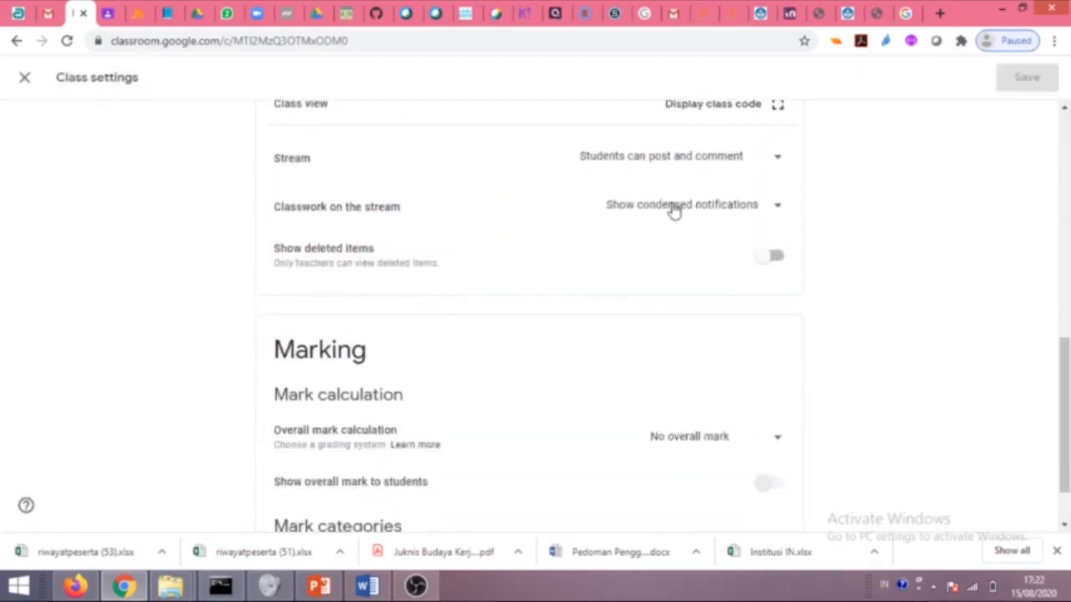
pyautogui.click(773, 210)
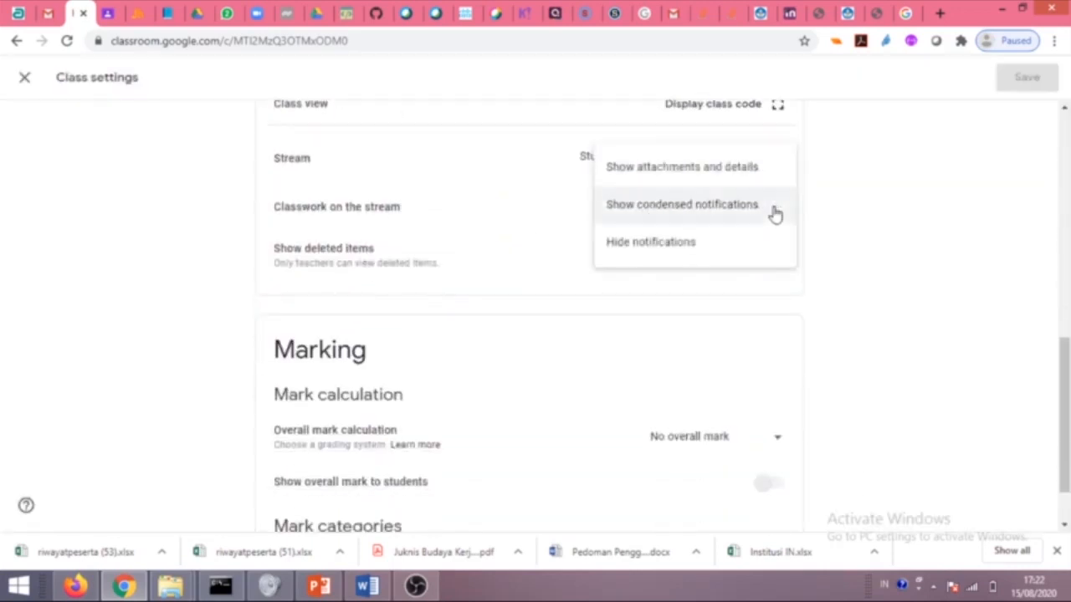
pyautogui.click(983, 254)
pyautogui.scroll(-1, 462, 310)
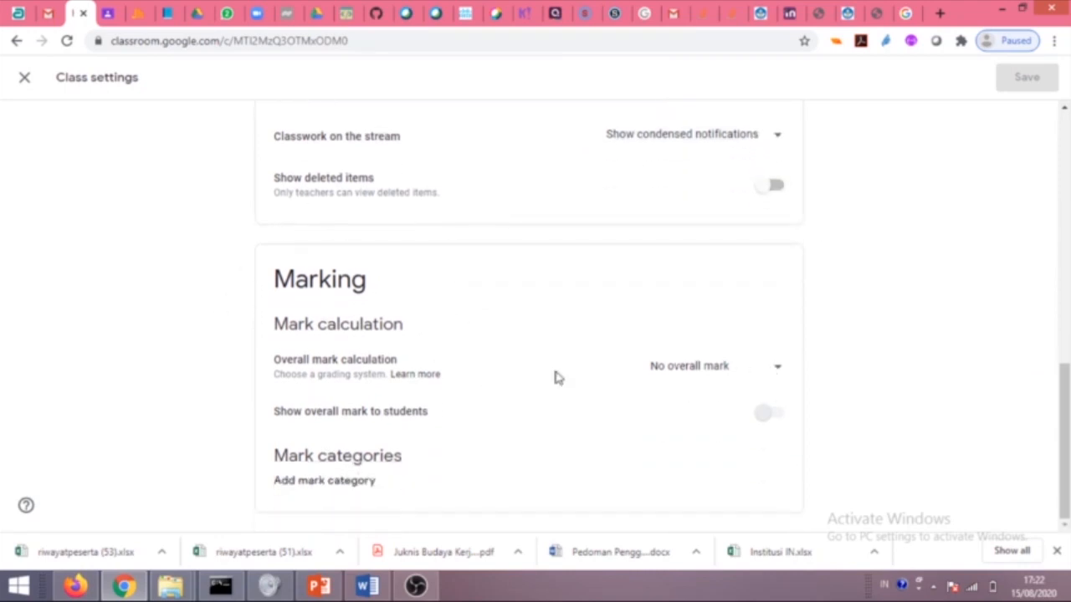
pyautogui.click(776, 373)
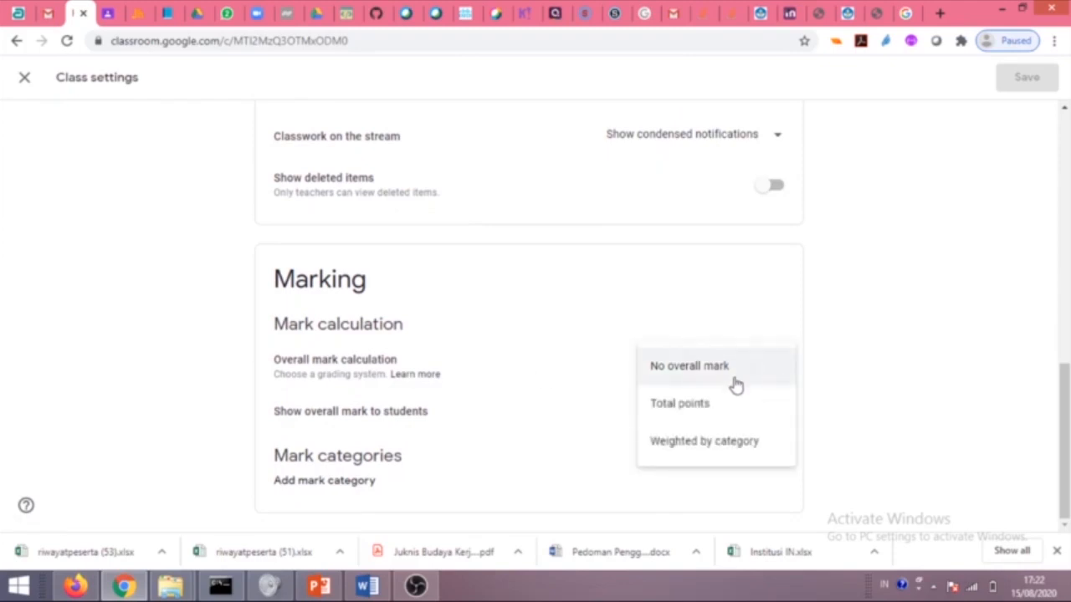
pyautogui.click(877, 397)
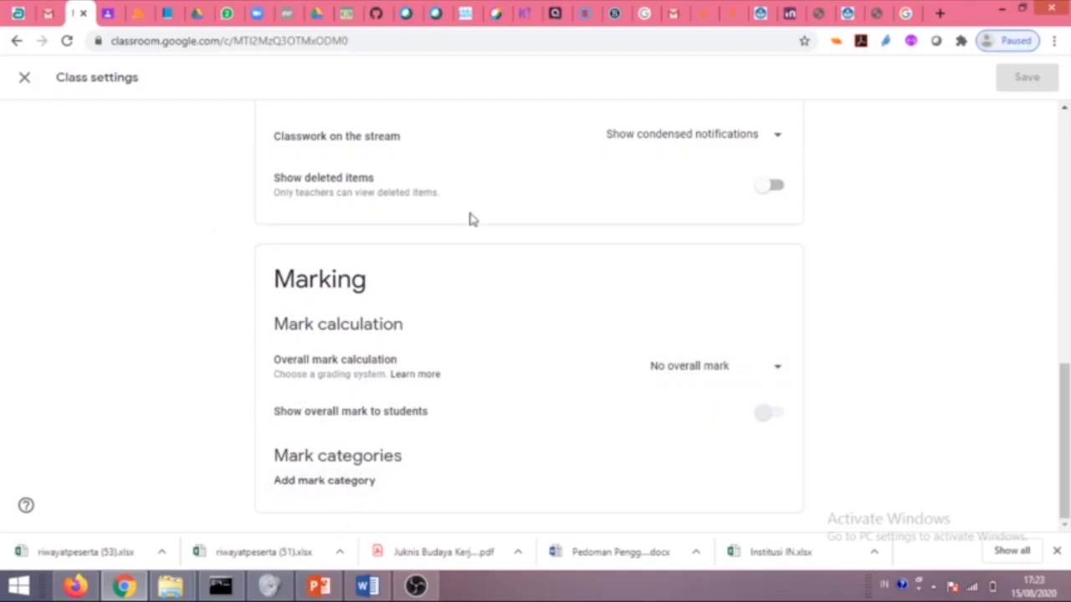
# Close the class settings and look through the Google account menu.
pyautogui.click(25, 84)
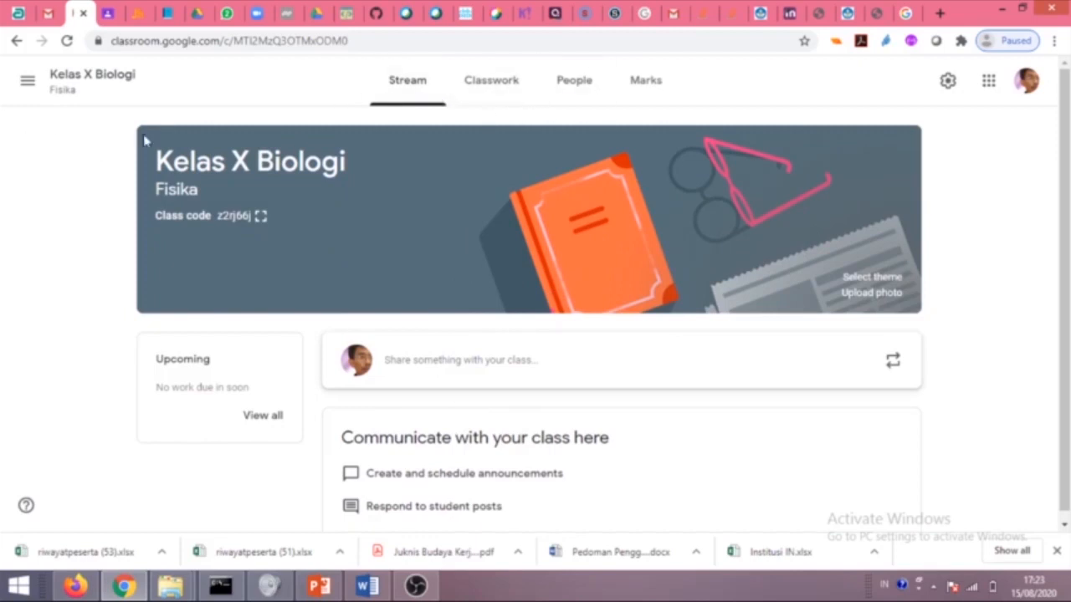
pyautogui.click(1027, 79)
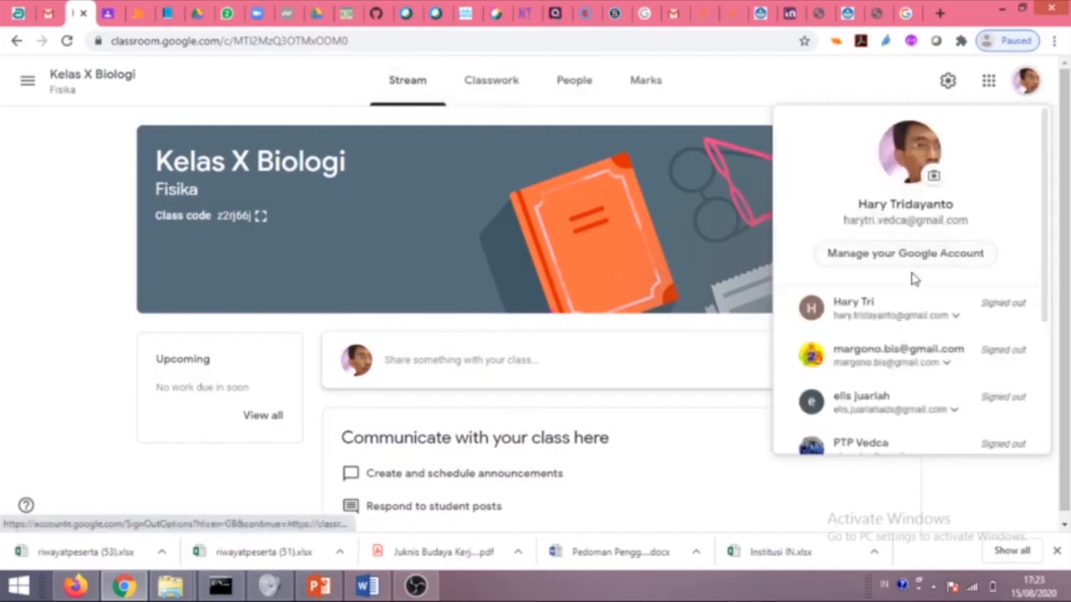
pyautogui.scroll(-3, 927, 334)
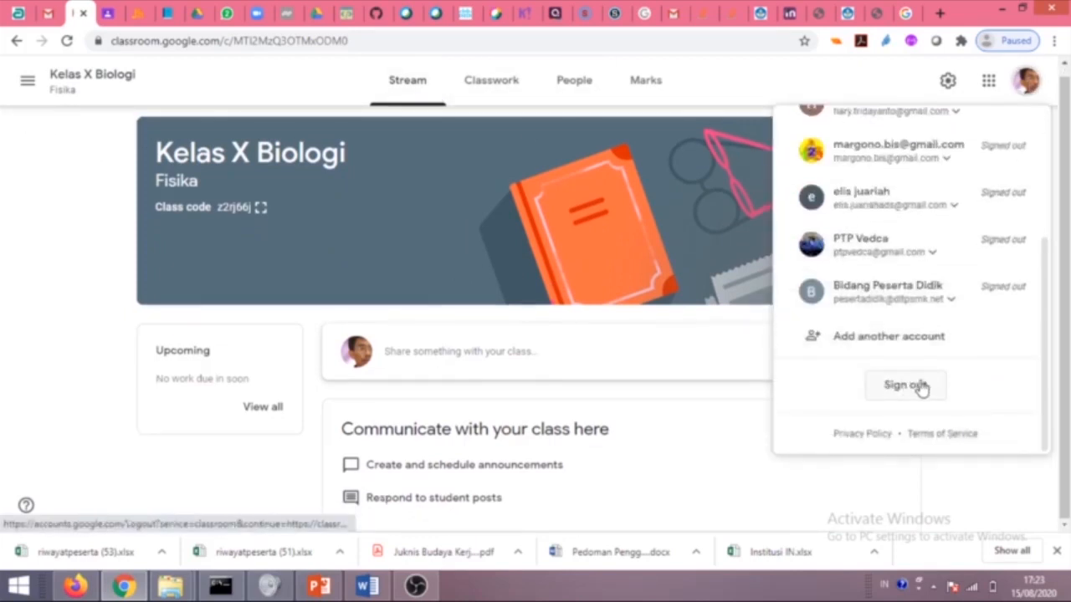
pyautogui.scroll(1, 730, 228)
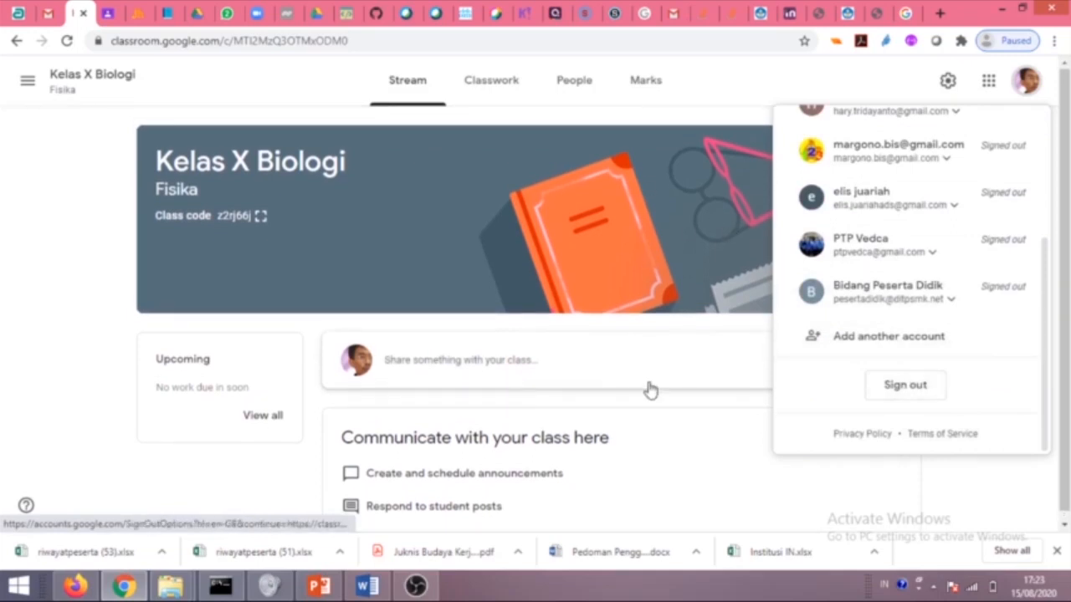
pyautogui.click(52, 441)
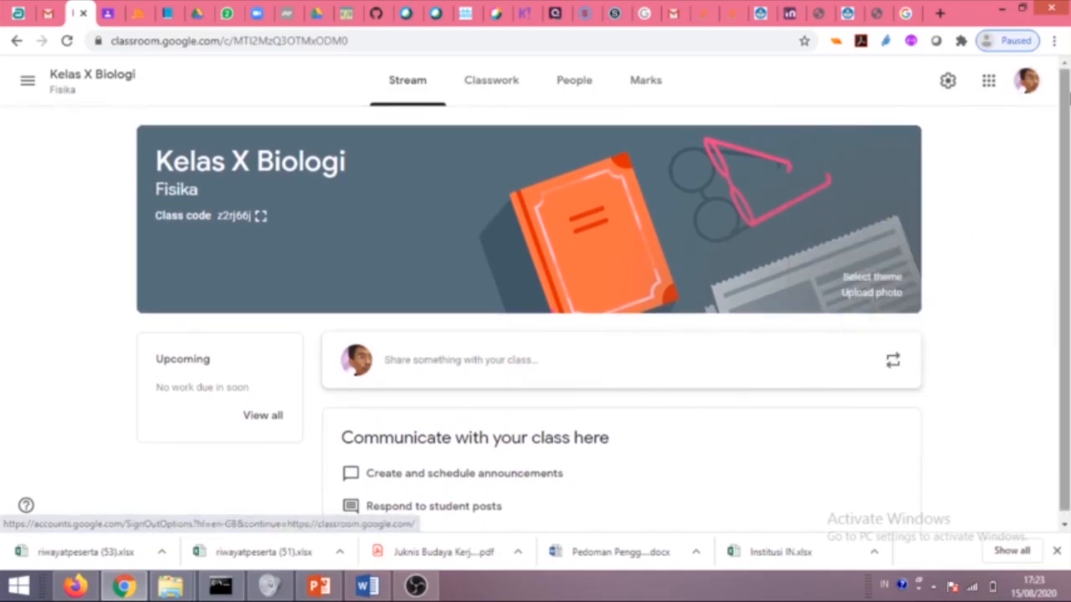
# Browse the Google apps list, then close it.
pyautogui.click(992, 94)
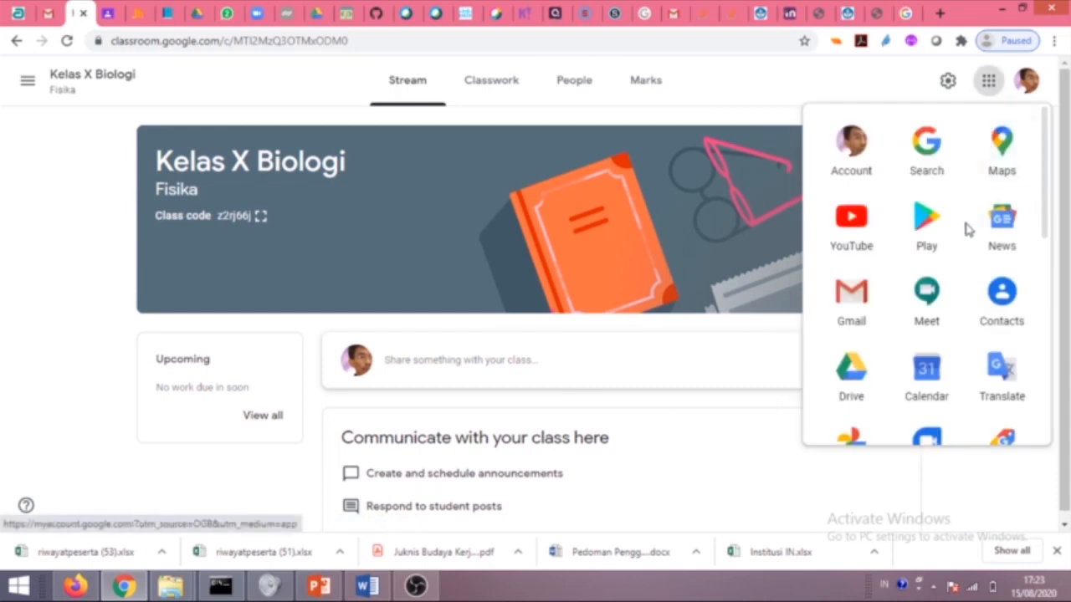
pyautogui.scroll(-3, 968, 251)
pyautogui.scroll(-2, 963, 317)
pyautogui.scroll(5, 951, 276)
pyautogui.click(51, 413)
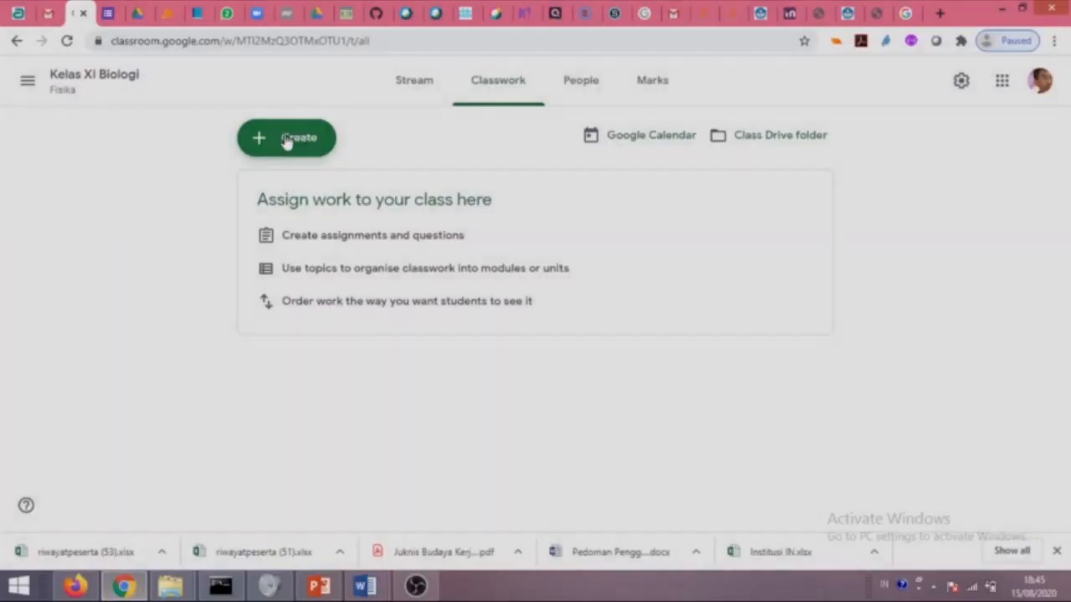
# Add a 'Pendahuluan' topic to Kelas XI Biologi's classwork and start a new material.
pyautogui.click(276, 148)
pyautogui.click(320, 390)
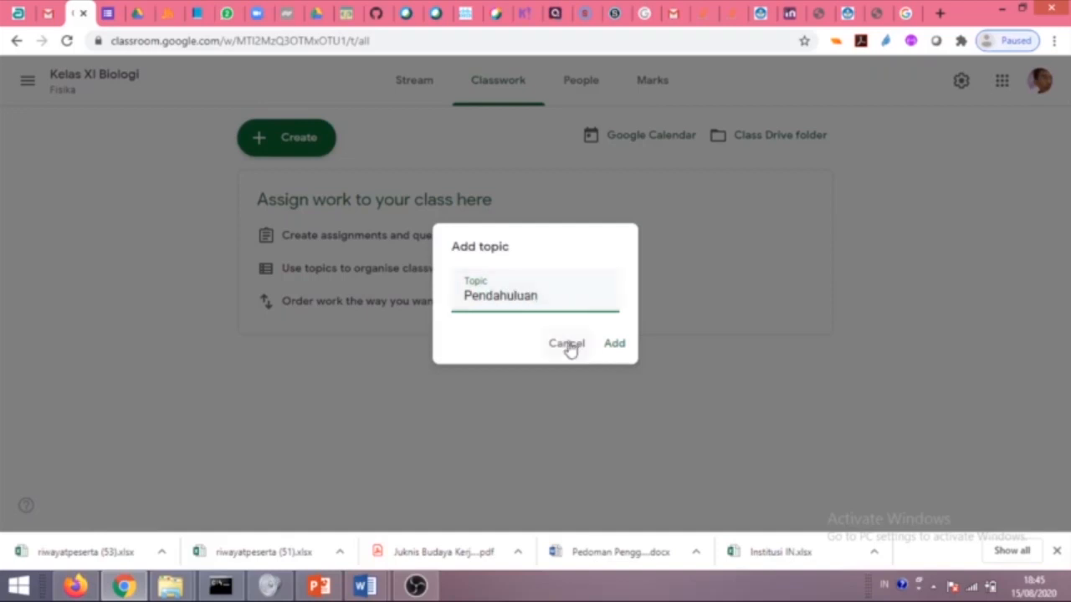
pyautogui.click(610, 345)
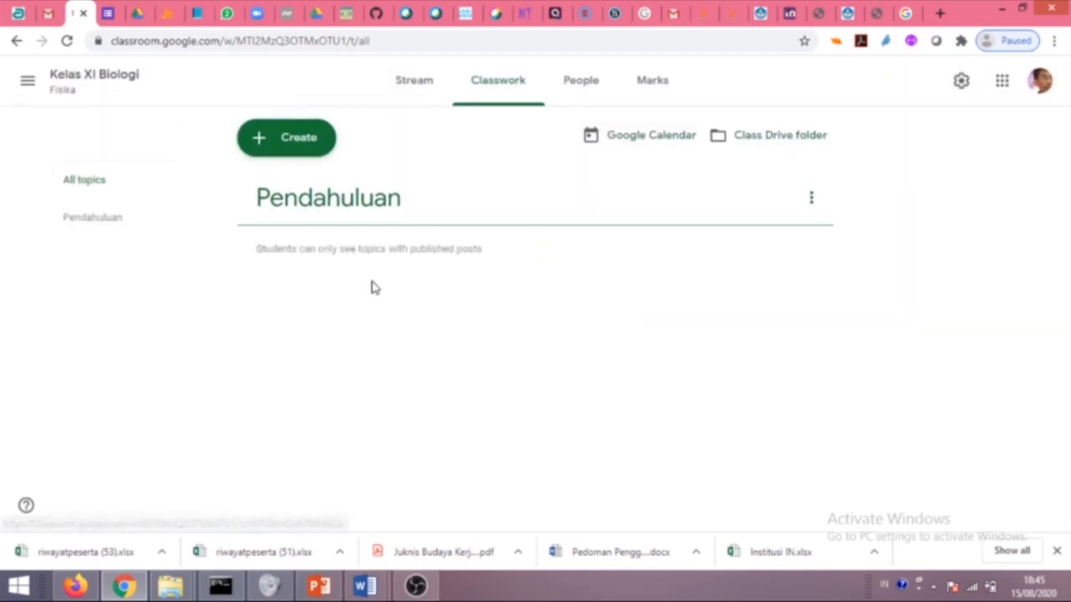
pyautogui.click(303, 147)
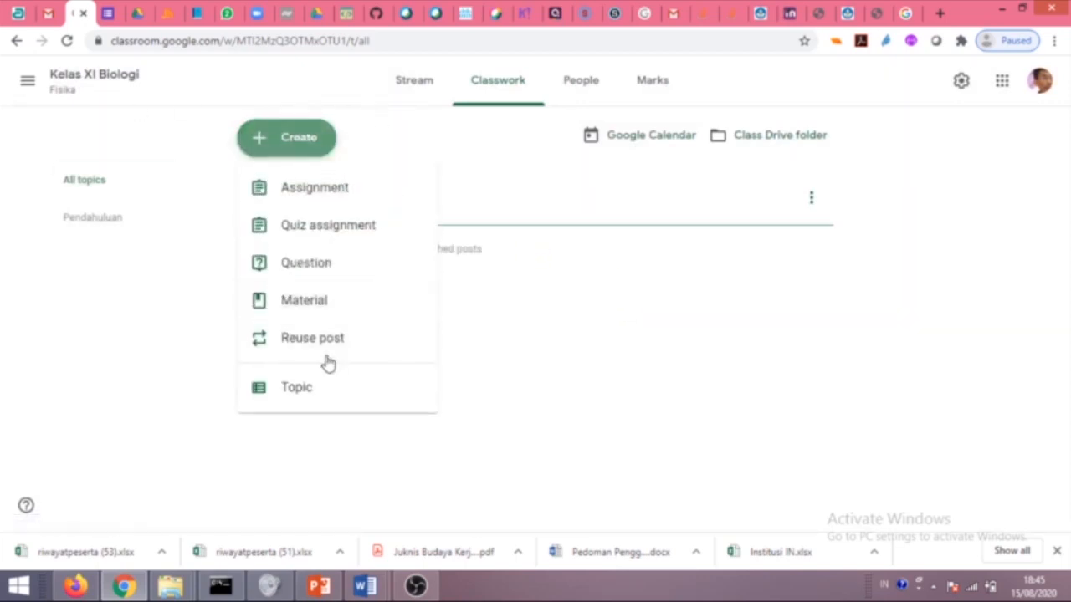
pyautogui.click(308, 304)
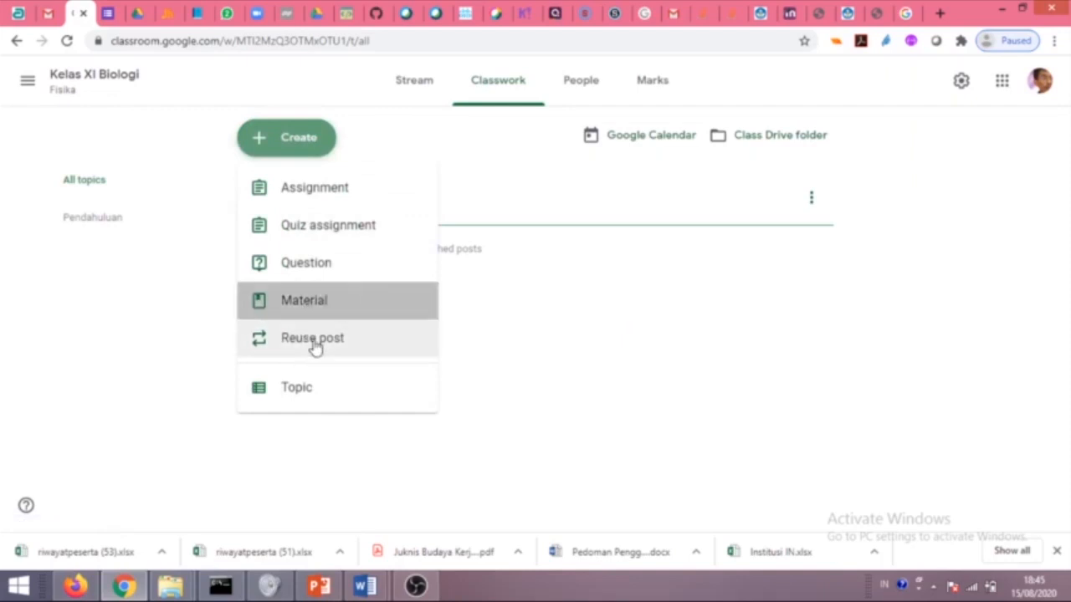
# Paste the 'Kompetensi Dasar dan Target Kompetensi' heading from Word as the material title.
pyautogui.moveTo(364, 585)
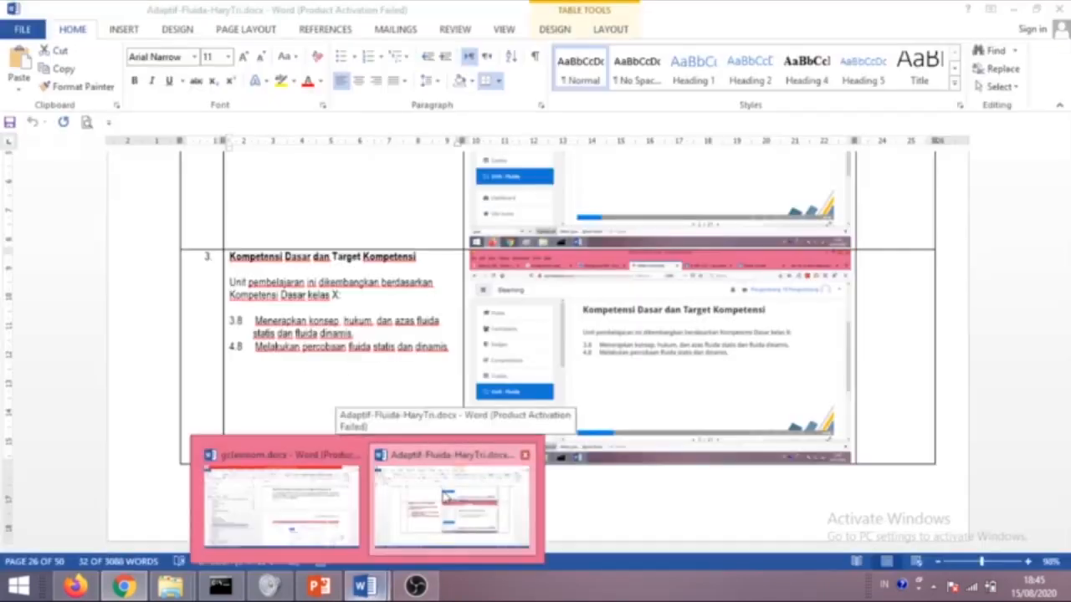
pyautogui.click(446, 498)
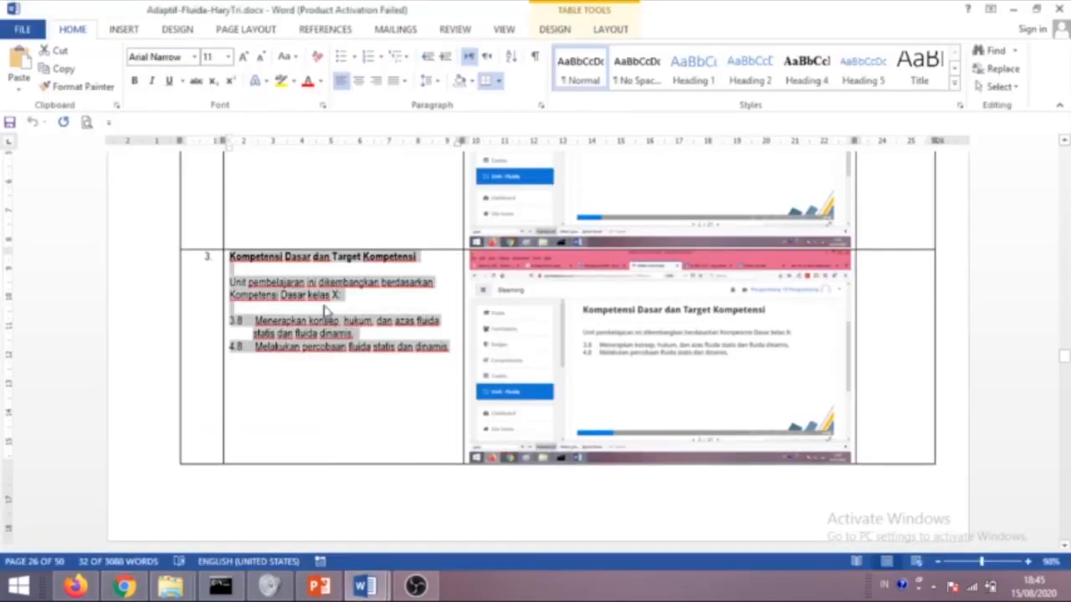
pyautogui.scroll(2, 389, 334)
pyautogui.moveTo(419, 329); pyautogui.dragTo(261, 330)
pyautogui.hotkey('ctrl', 'c')
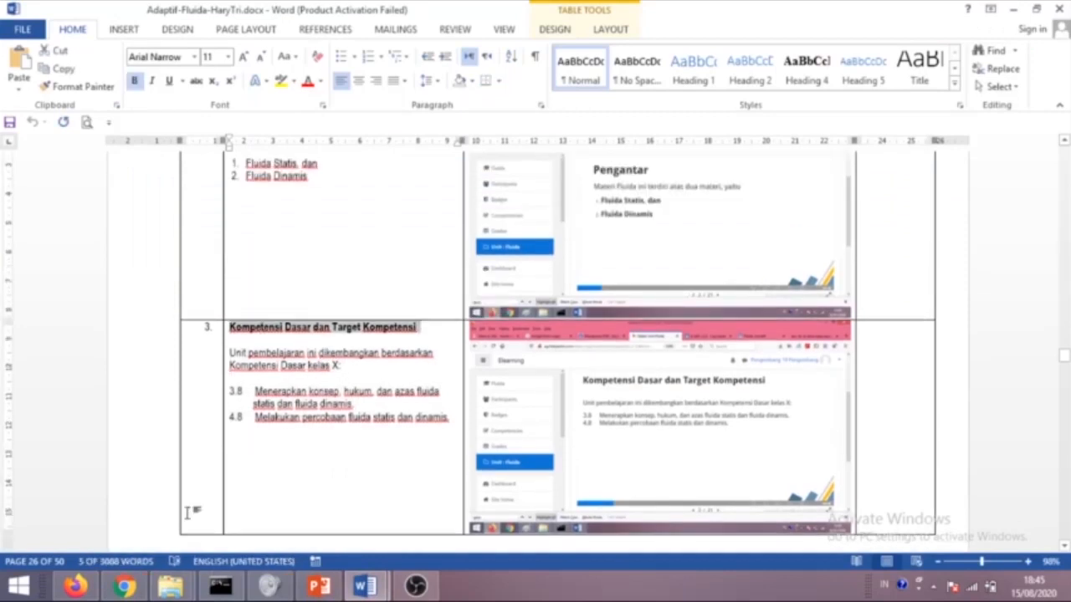
pyautogui.click(123, 586)
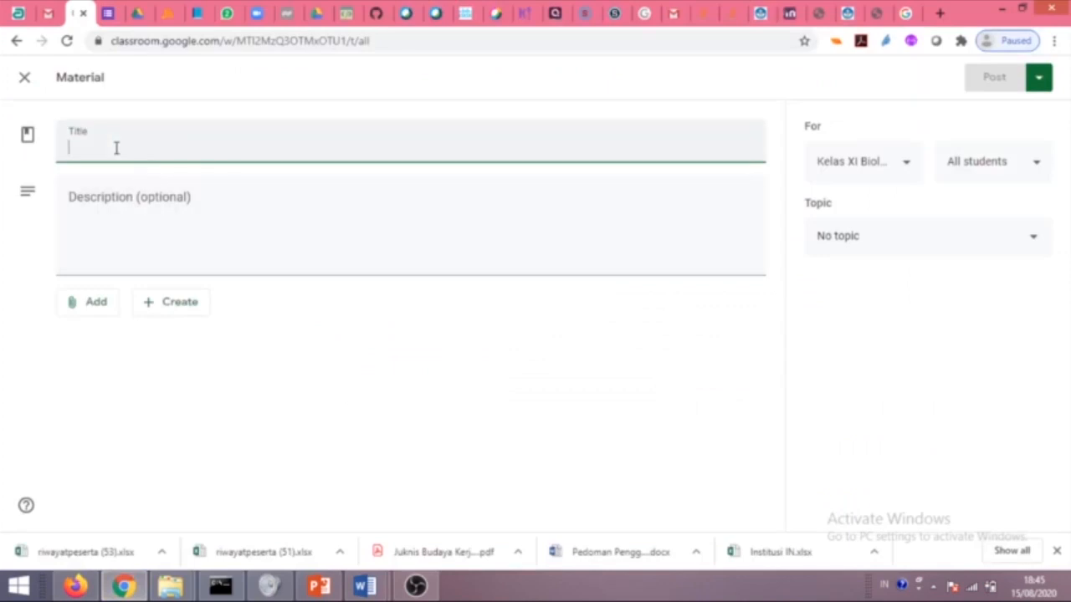
pyautogui.hotkey('ctrl', 'v')
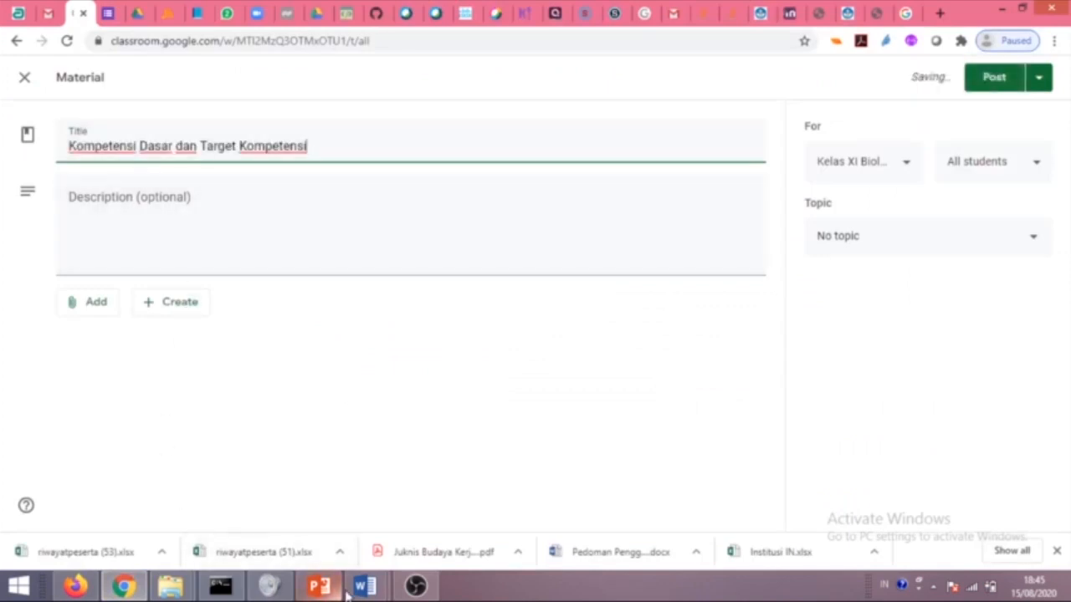
# Paste competencies 3.8 and 4.8 as the description, file it under Pendahuluan and post.
pyautogui.moveTo(356, 566)
pyautogui.click(452, 502)
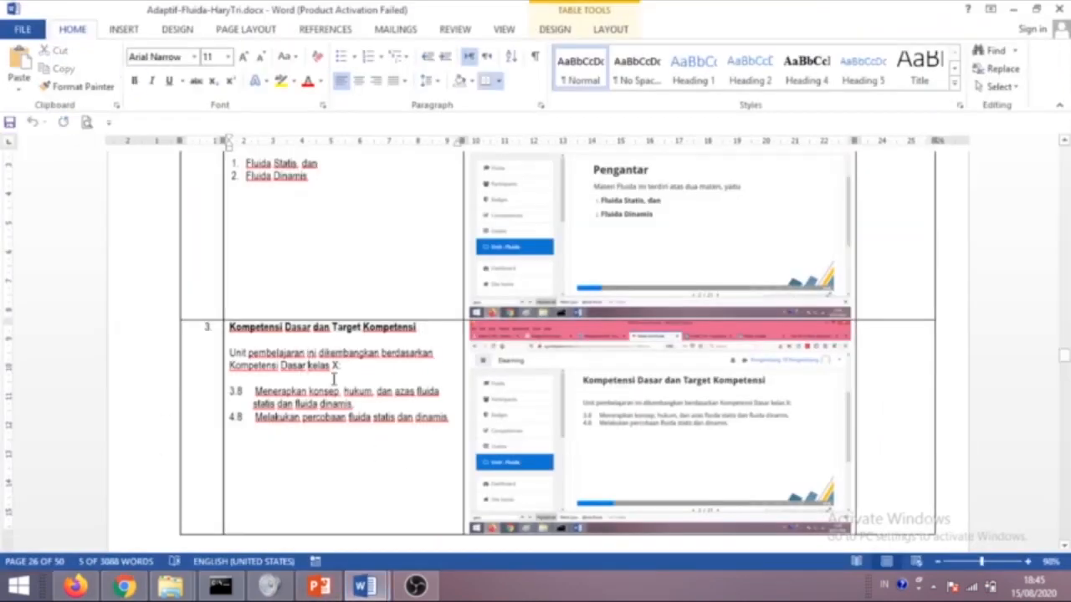
pyautogui.moveTo(461, 422); pyautogui.dragTo(349, 409)
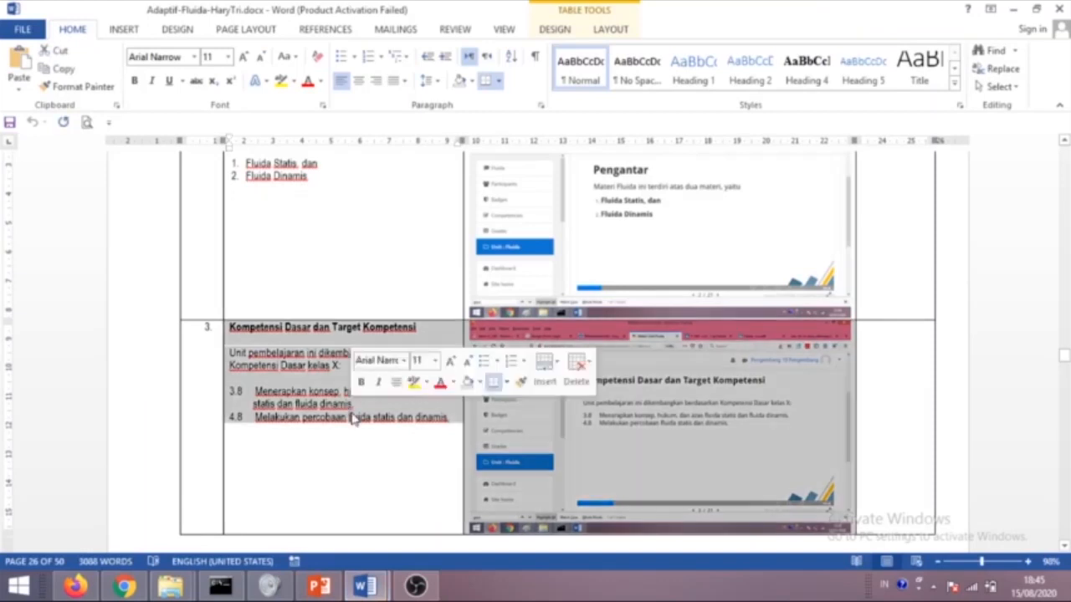
pyautogui.click(353, 417)
pyautogui.moveTo(453, 421); pyautogui.dragTo(229, 389)
pyautogui.hotkey('ctrl', 'c')
pyautogui.click(124, 586)
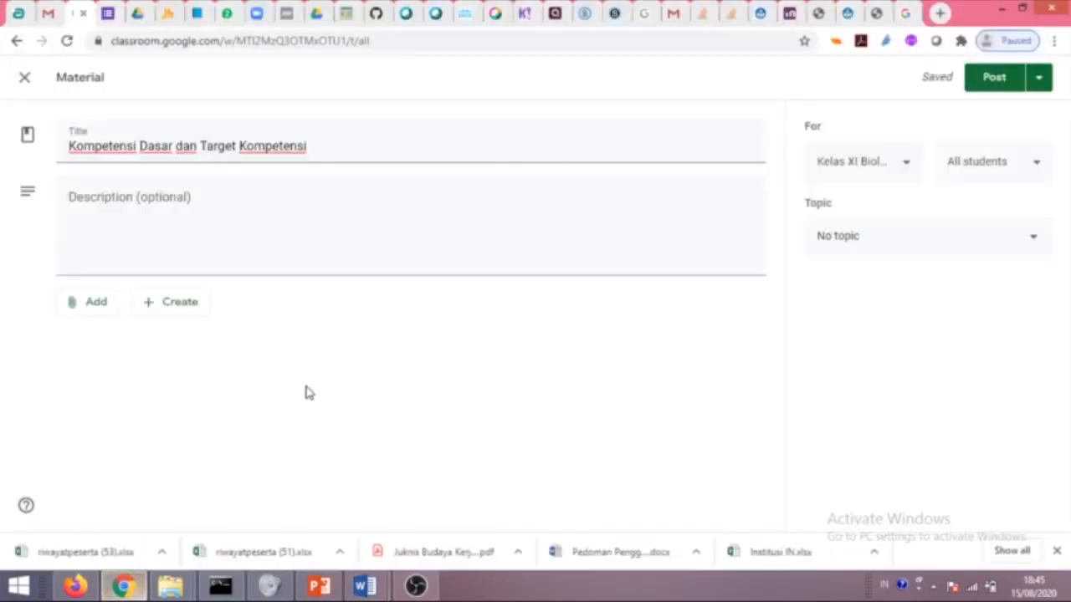
pyautogui.click(147, 270)
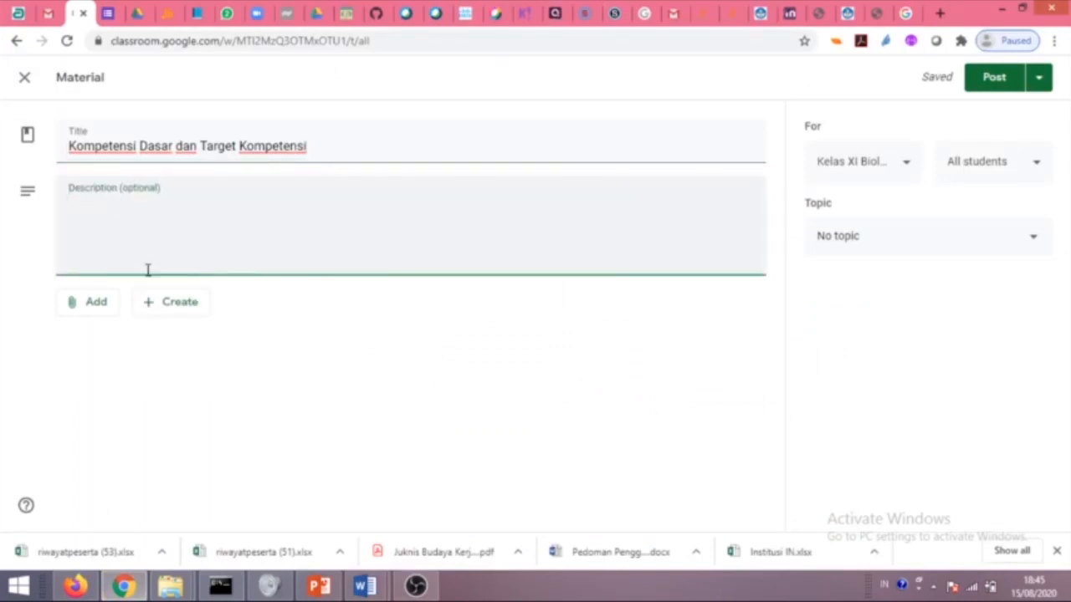
pyautogui.hotkey('ctrl', 'v')
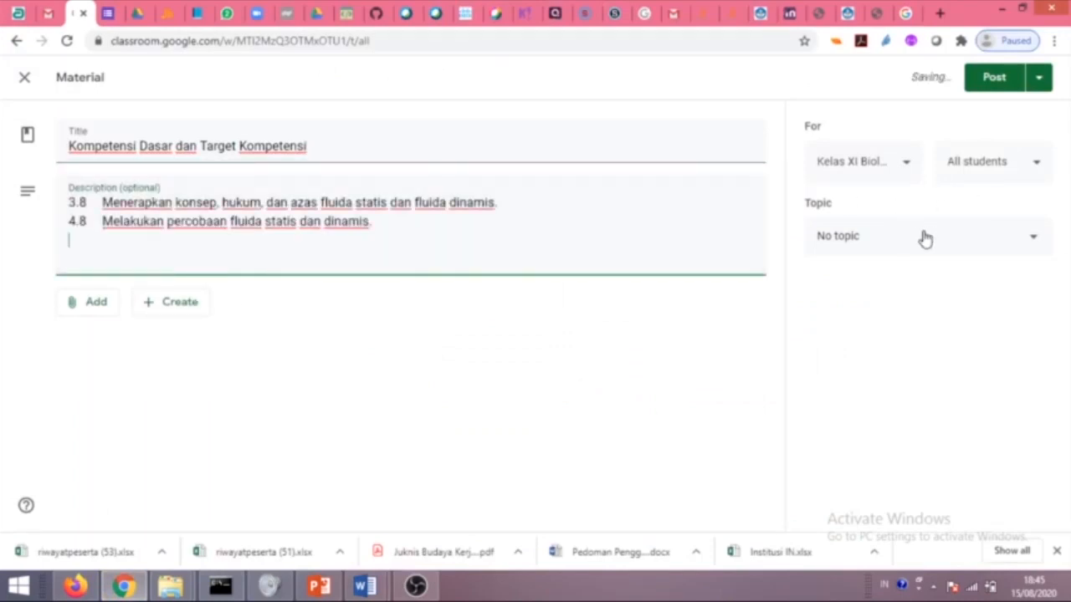
pyautogui.click(922, 236)
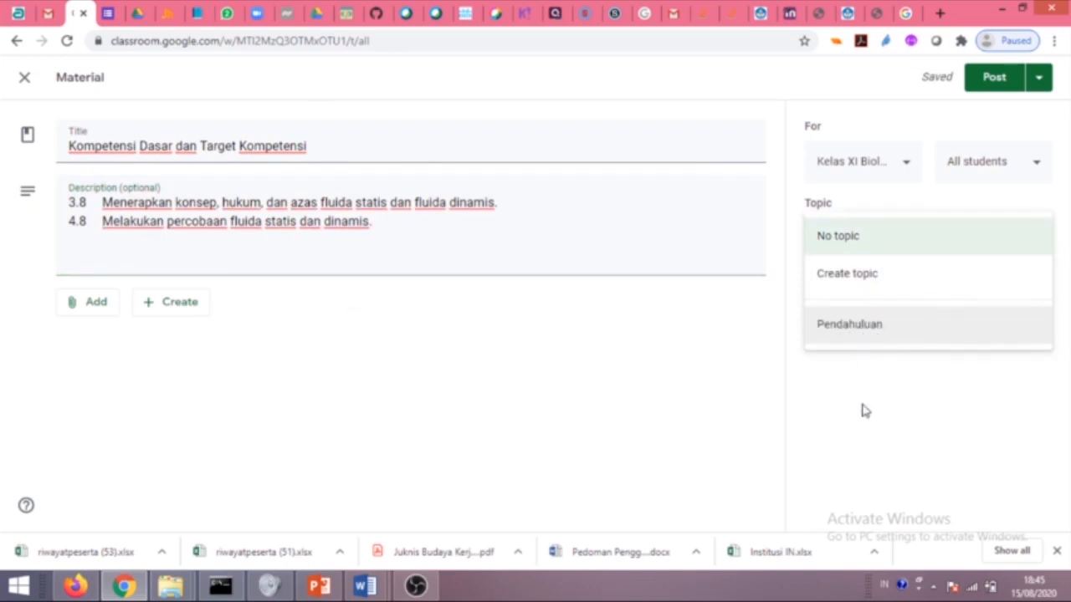
pyautogui.click(920, 328)
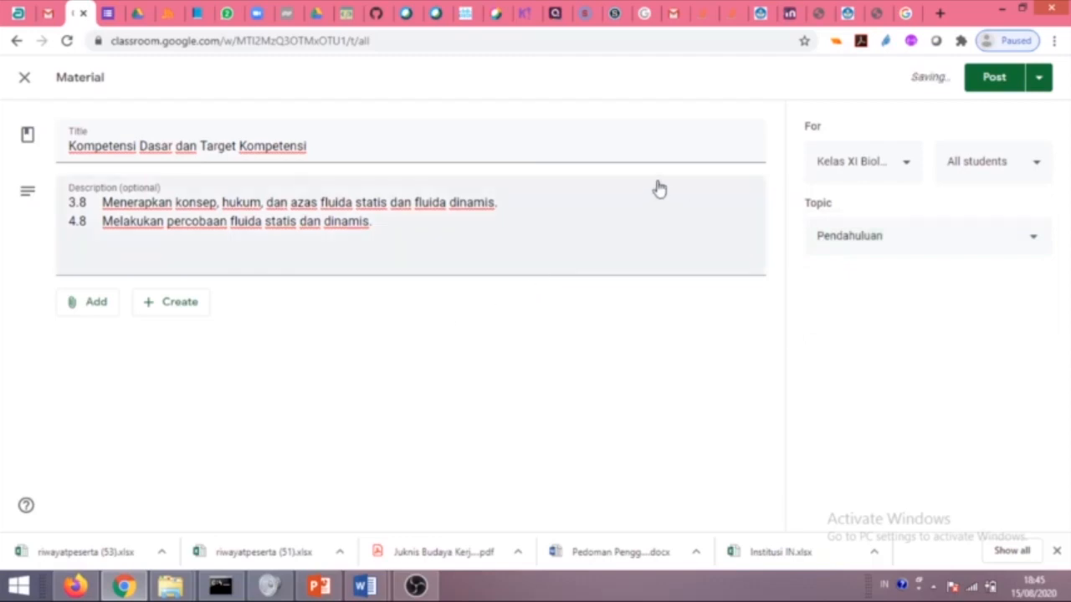
pyautogui.click(974, 87)
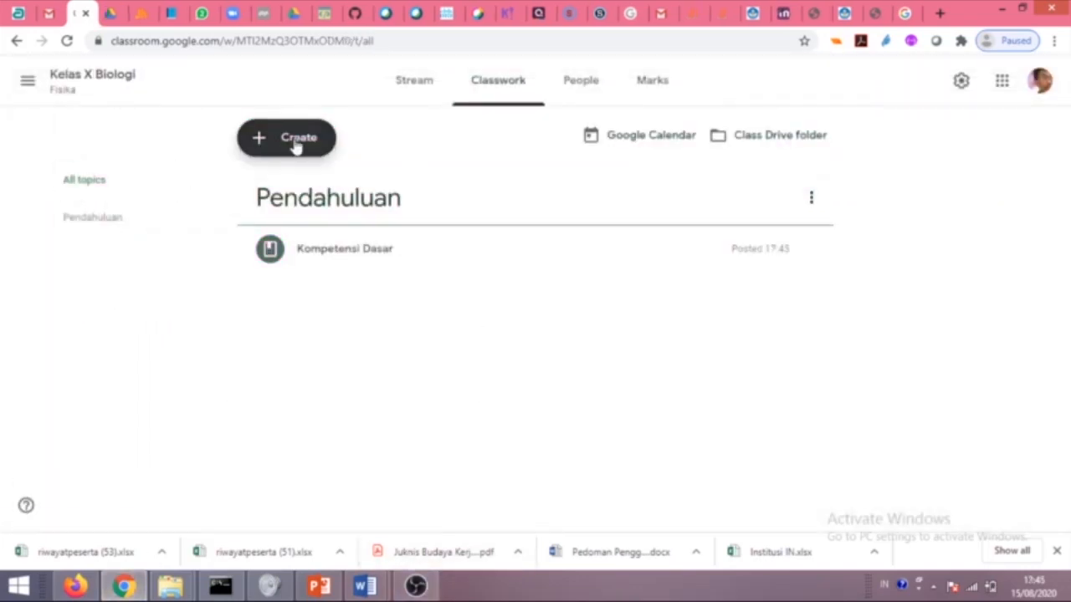
# Start a new material titled 'Indikator Pencapaian Kompetensi', copied from the Word document.
pyautogui.click(295, 146)
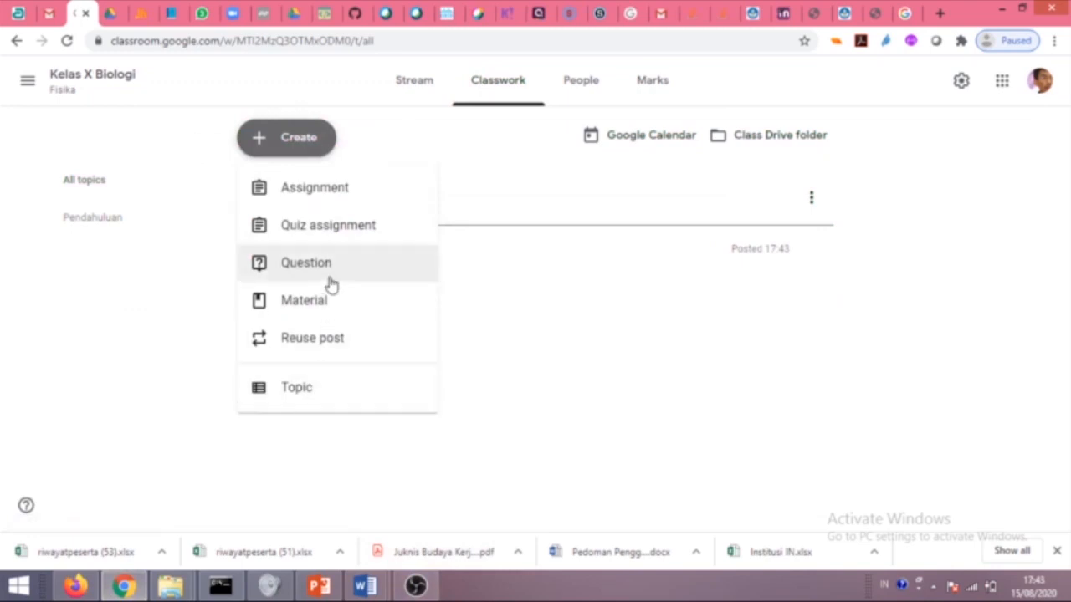
pyautogui.click(334, 304)
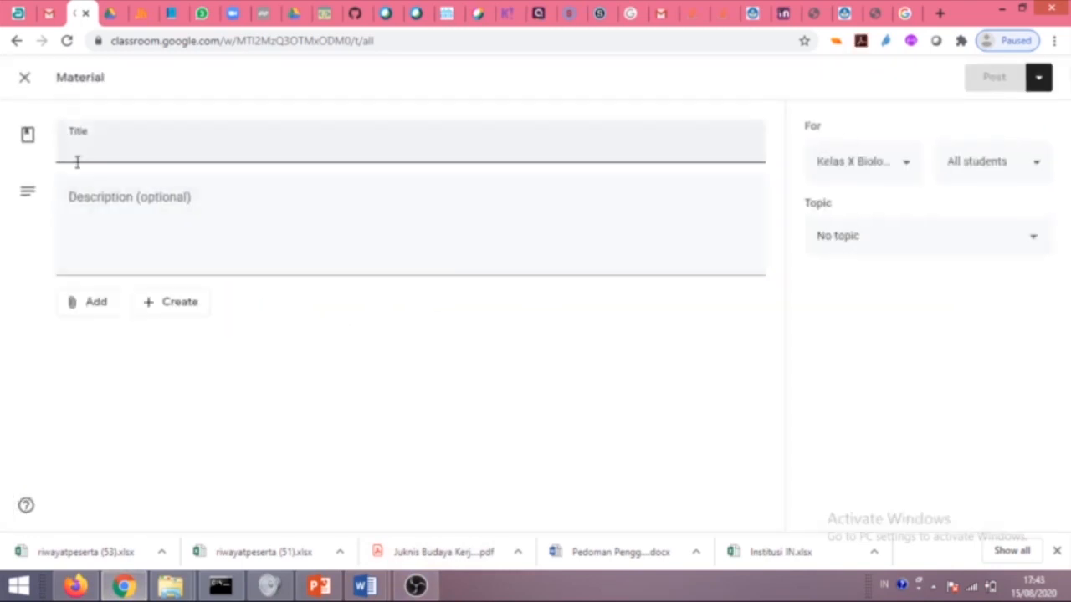
pyautogui.click(364, 586)
pyautogui.click(471, 536)
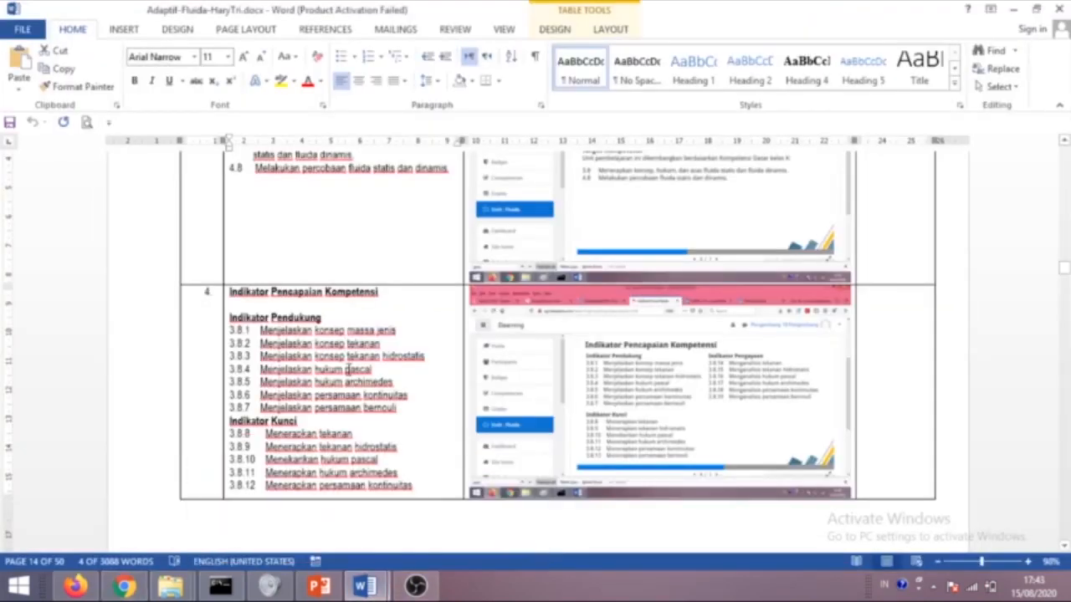
pyautogui.moveTo(390, 293); pyautogui.dragTo(224, 292)
pyautogui.hotkey('ctrl', 'c')
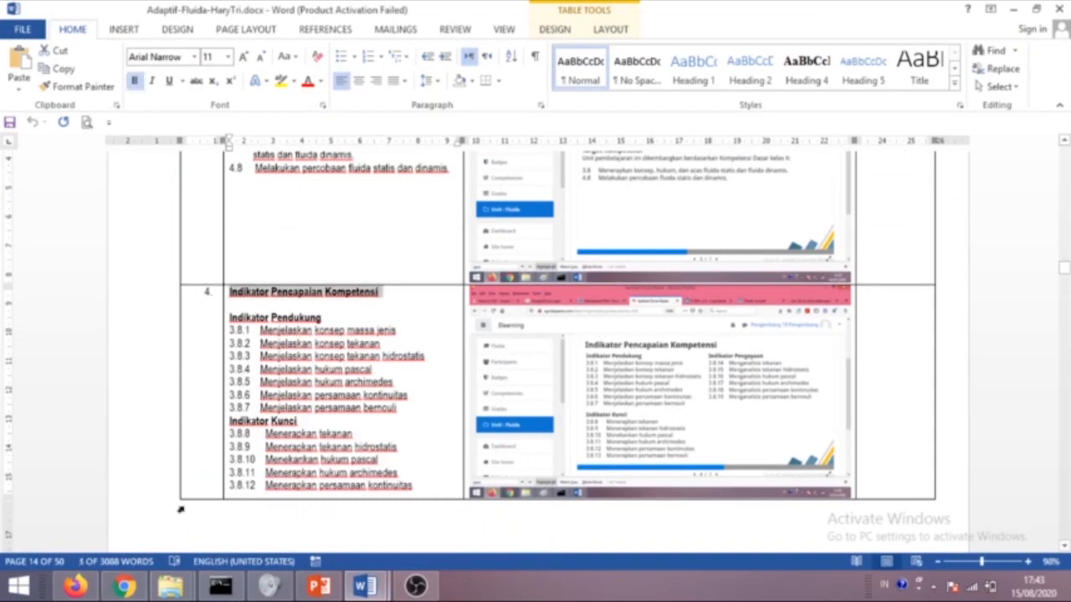
pyautogui.click(124, 586)
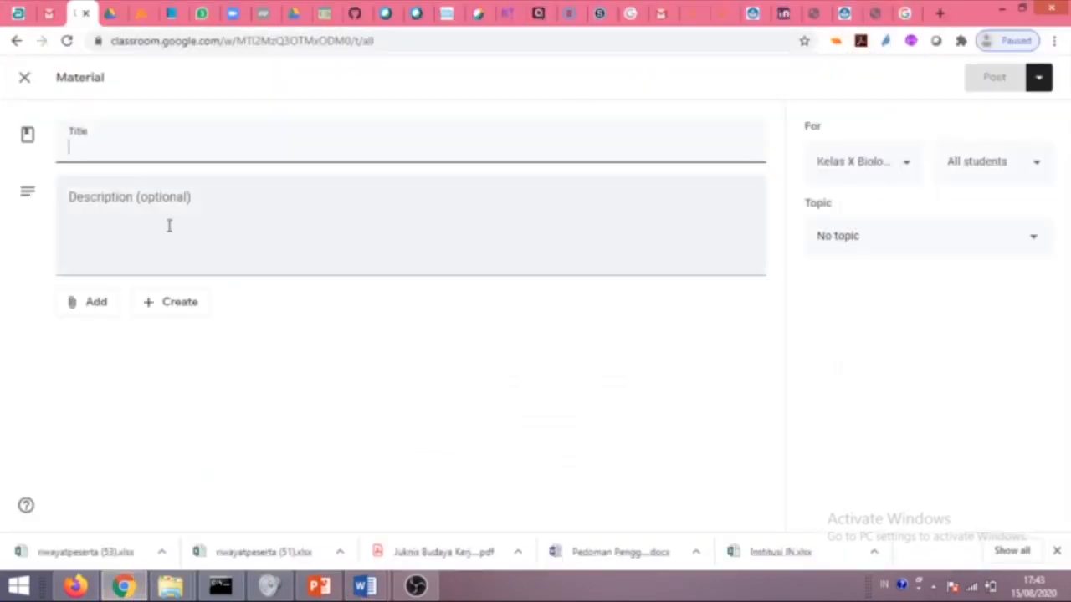
pyautogui.hotkey('ctrl', 'v')
# Paste indicators 3.8.8–3.8.12 as the description, file it under Pendahuluan and post.
pyautogui.moveTo(375, 580)
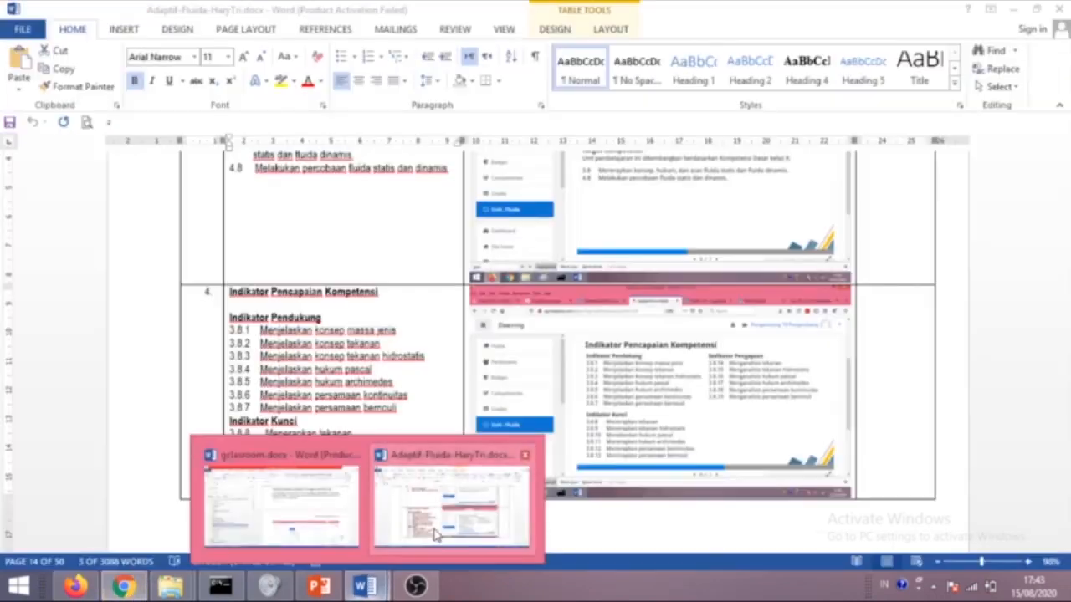
pyautogui.click(435, 535)
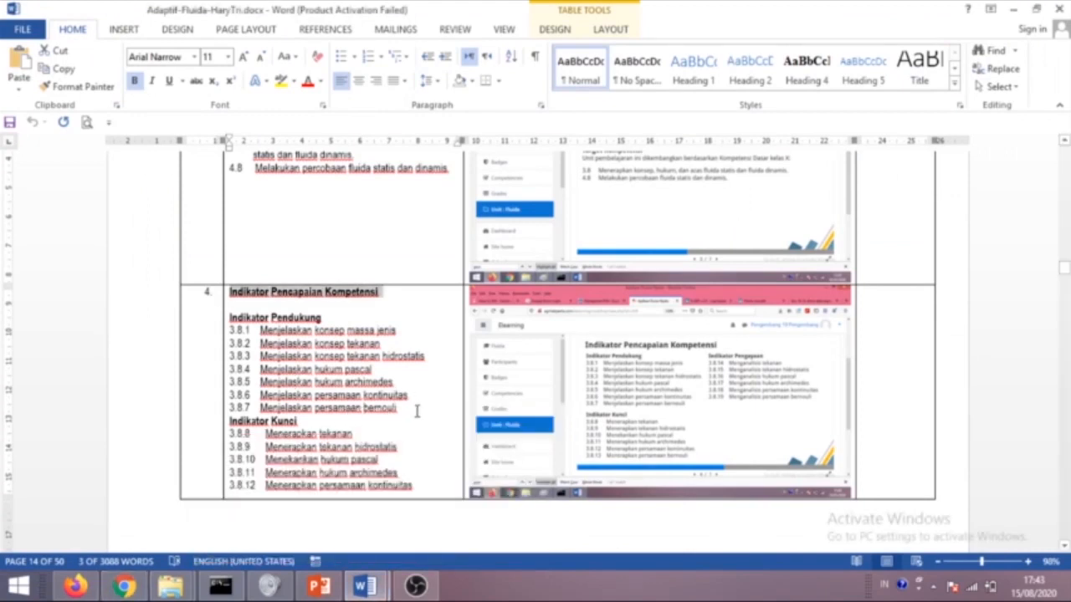
pyautogui.moveTo(414, 411); pyautogui.dragTo(339, 408)
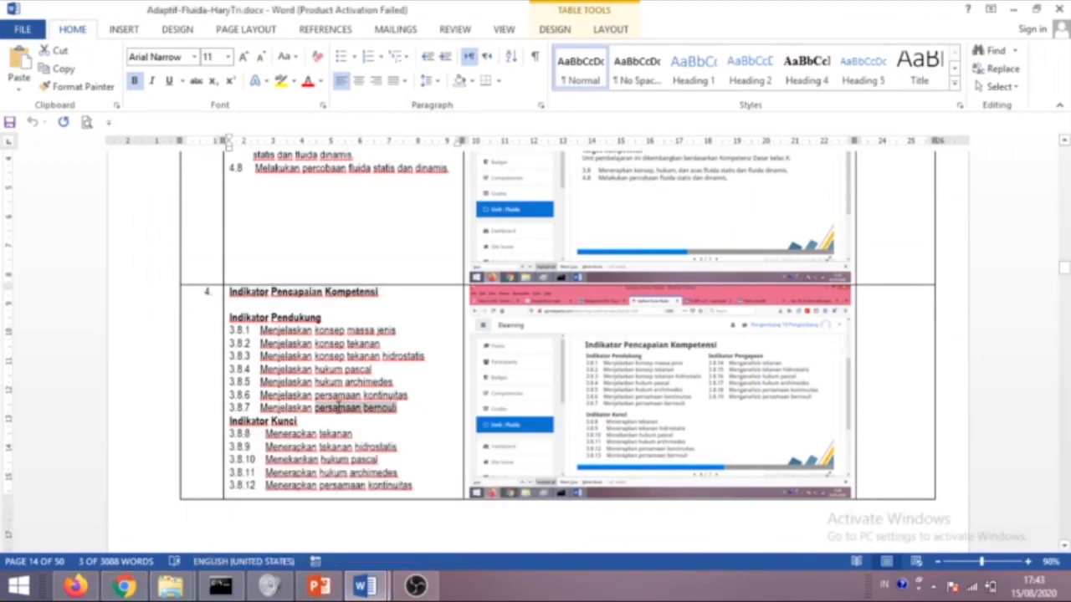
pyautogui.scroll(-2, 423, 444)
pyautogui.moveTo(418, 414); pyautogui.dragTo(224, 366)
pyautogui.hotkey('ctrl', 'c')
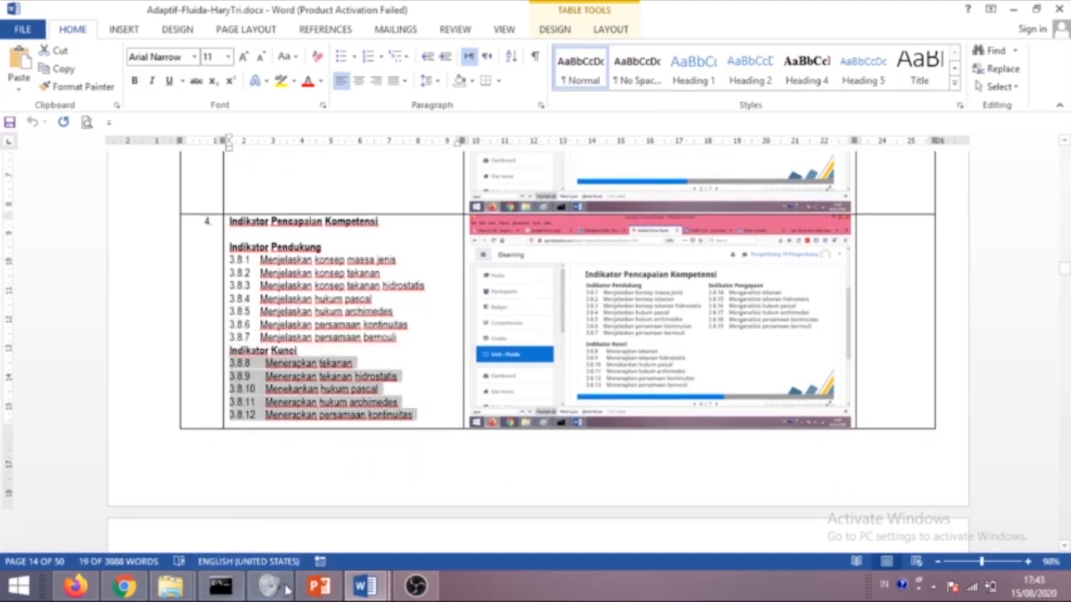
pyautogui.click(123, 586)
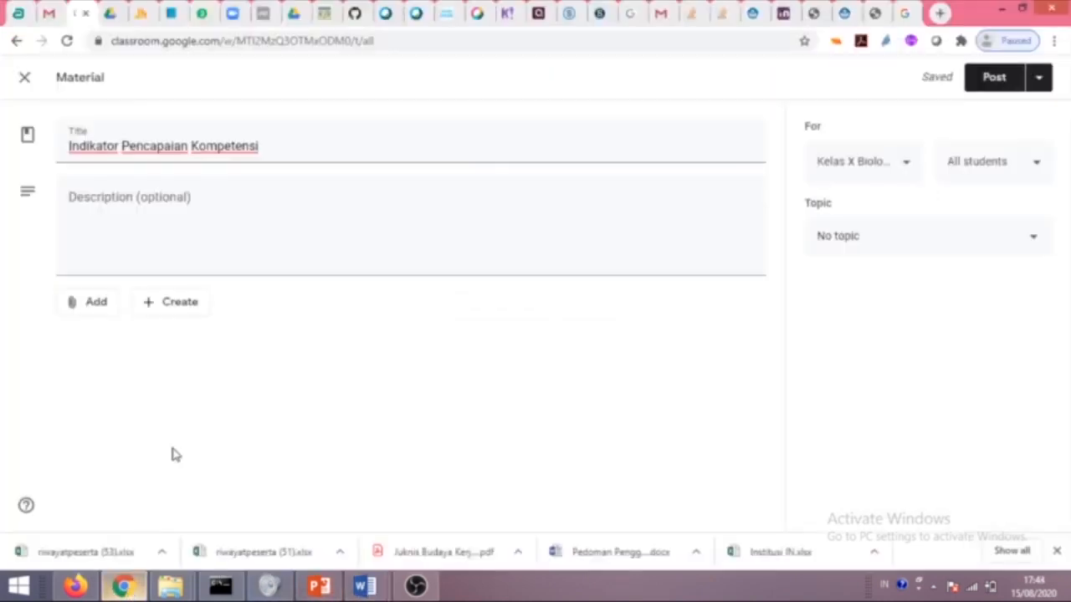
pyautogui.click(85, 209)
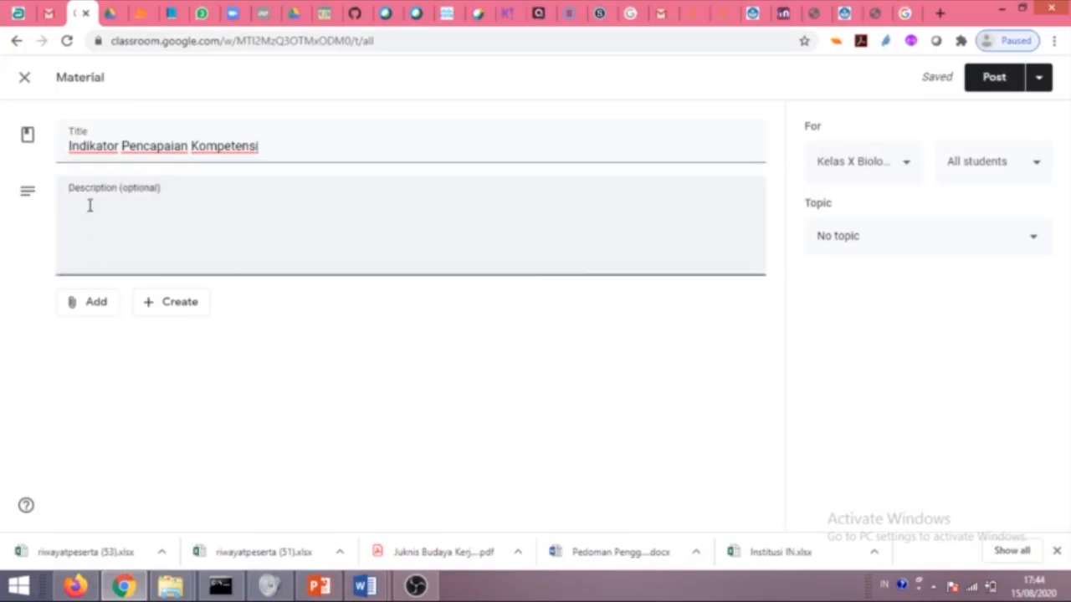
pyautogui.hotkey('ctrl', 'v')
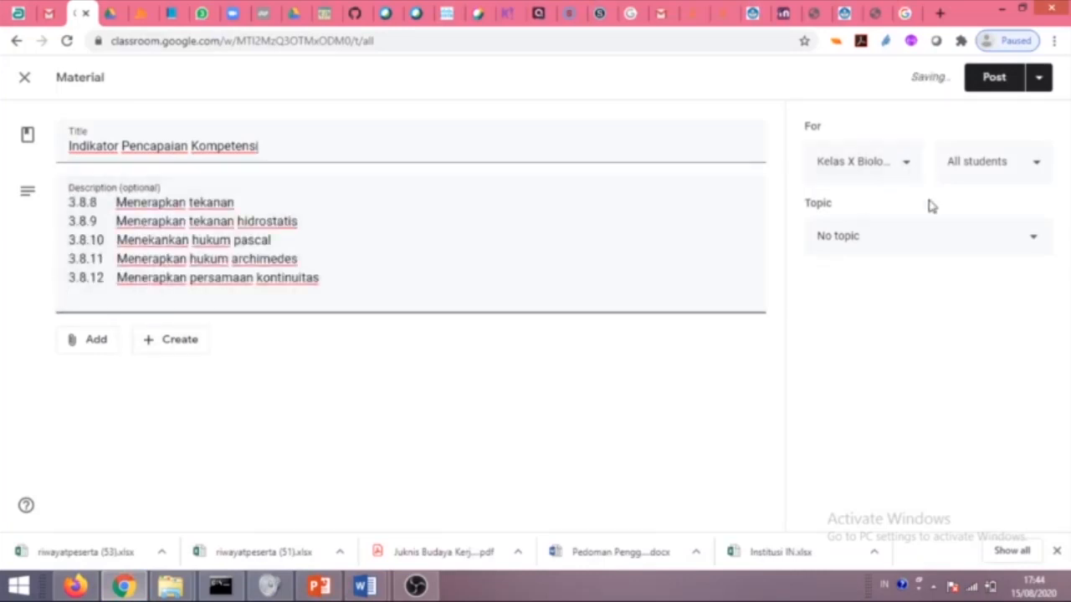
pyautogui.click(886, 242)
pyautogui.click(868, 333)
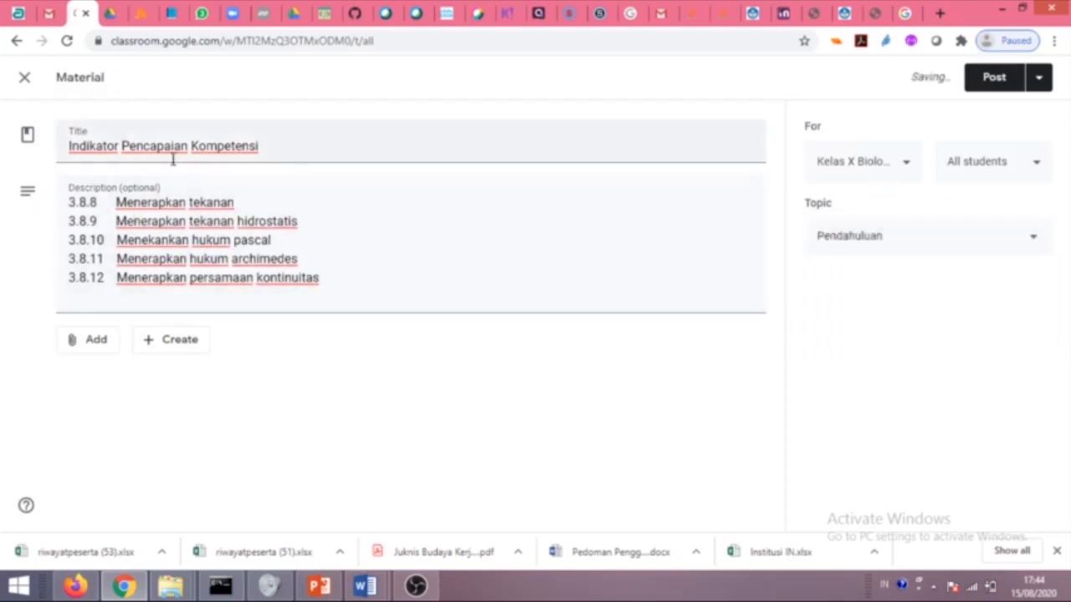
pyautogui.click(991, 84)
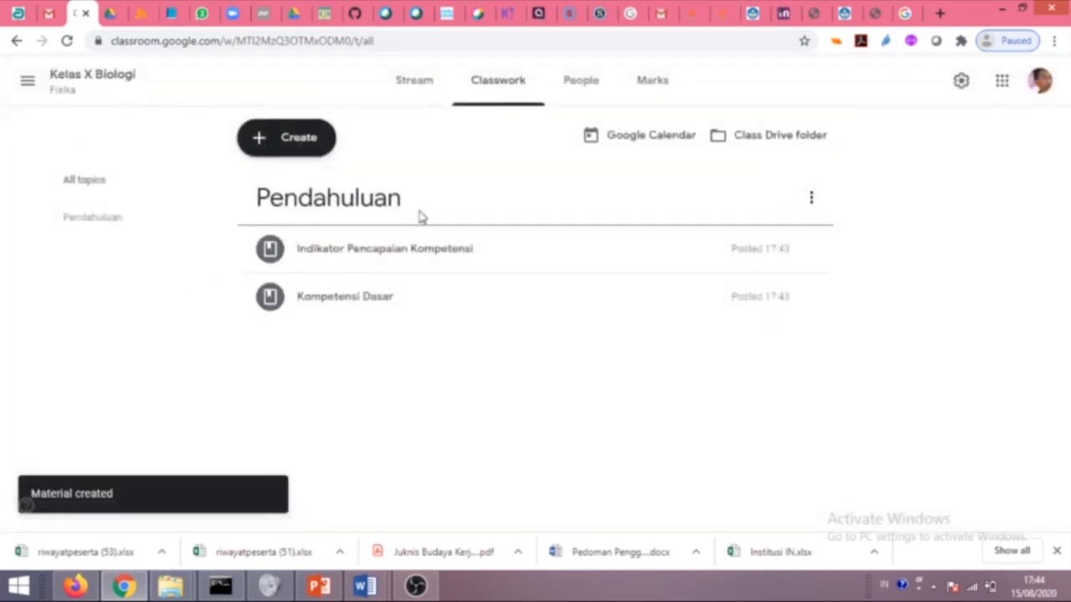
pyautogui.moveTo(365, 585)
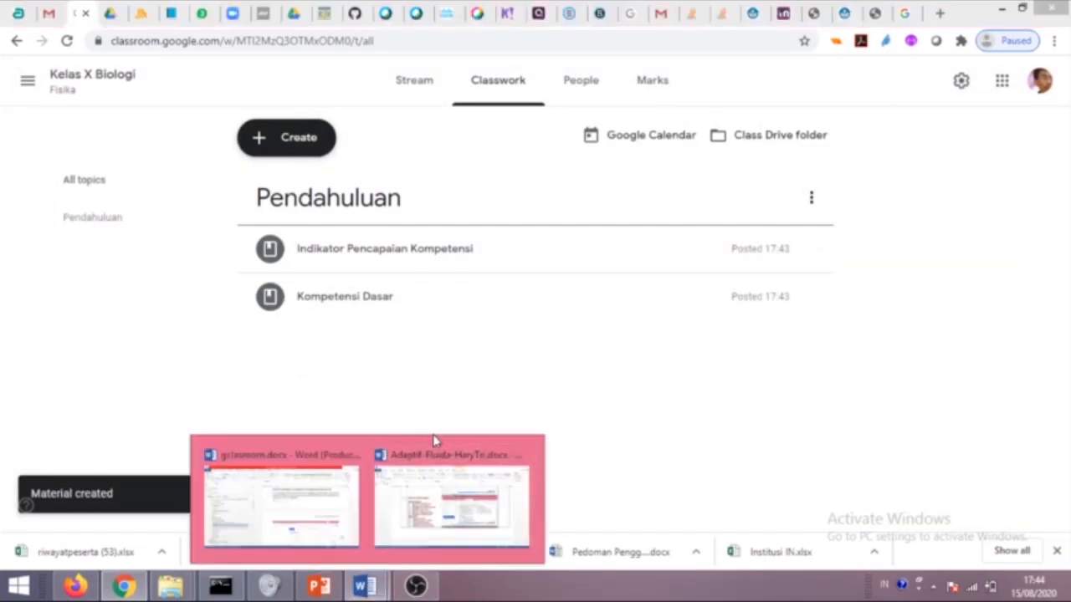
pyautogui.click(434, 443)
# Scroll the Word document down to the Fluida row, then return to the Classroom Classwork page.
pyautogui.scroll(-5, 410, 414)
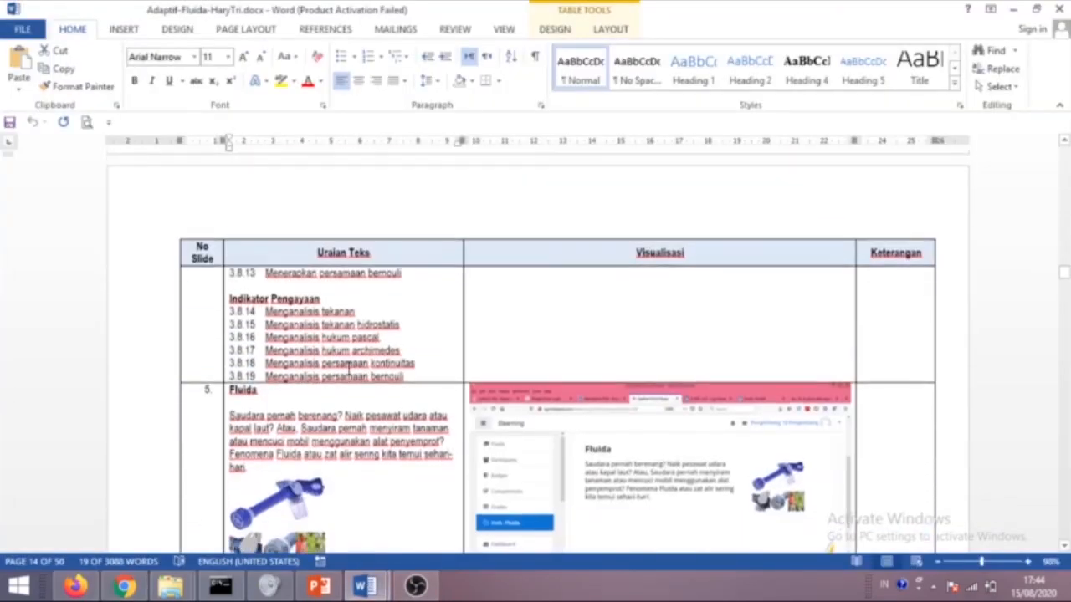
pyautogui.scroll(-2, 311, 364)
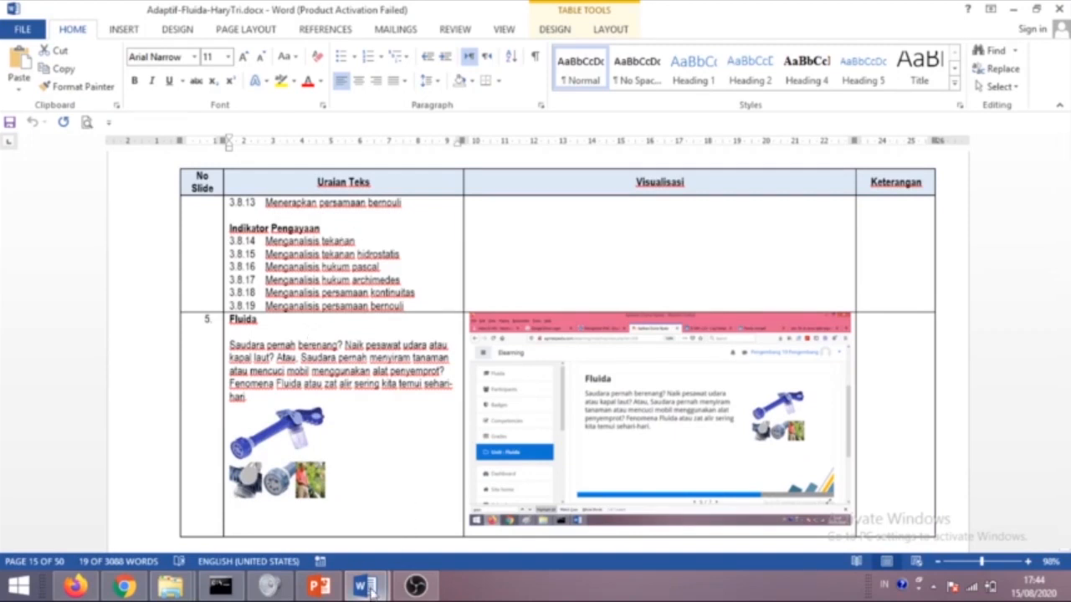
pyautogui.moveTo(370, 588)
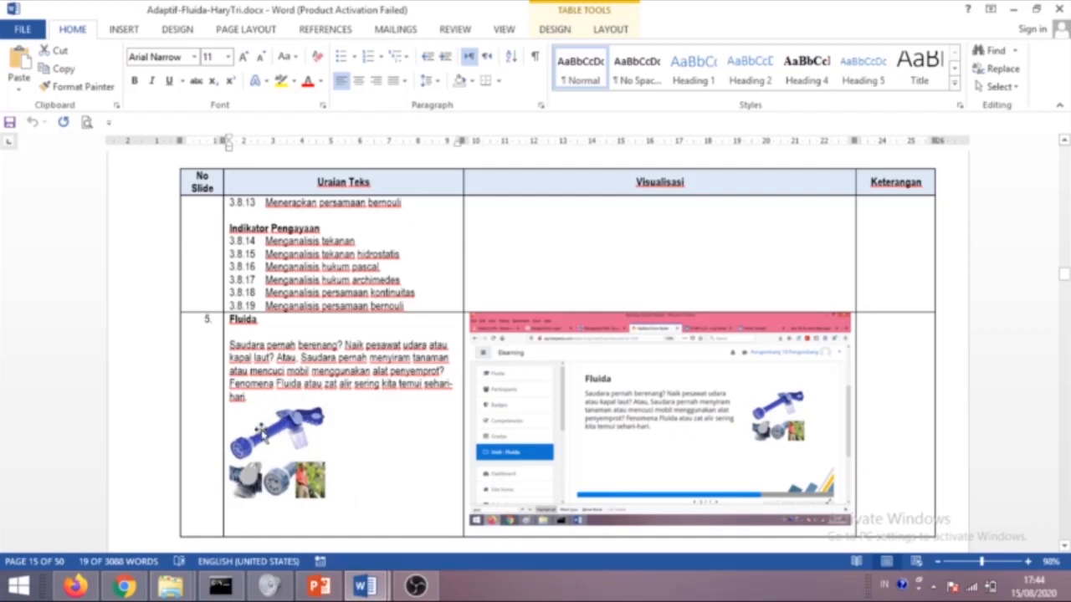
pyautogui.click(124, 585)
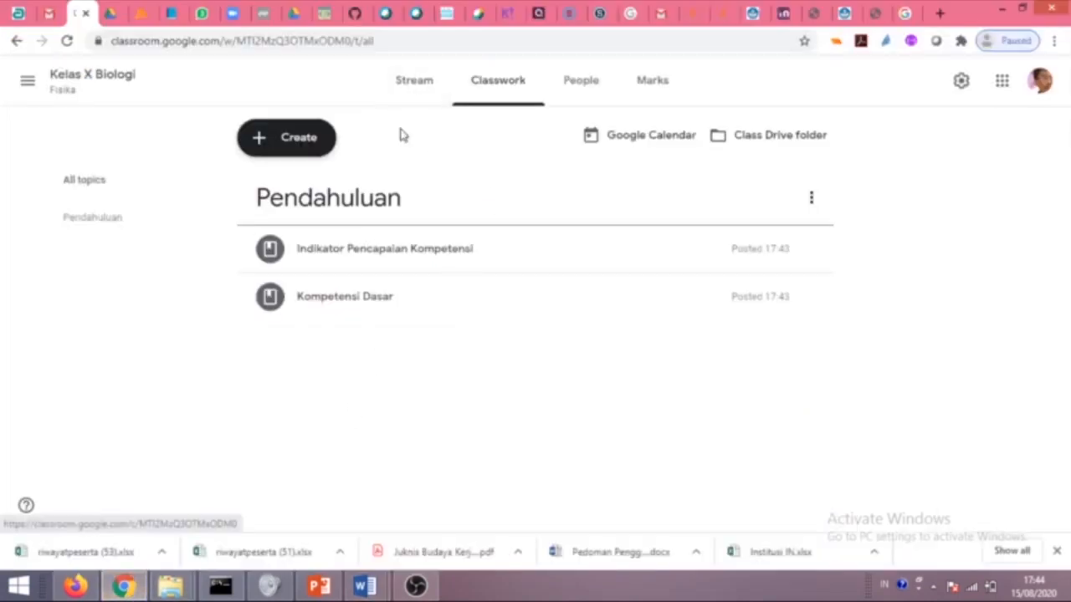
# Create a topic named 'Fluida Statis' and drag it below Pendahuluan.
pyautogui.click(294, 149)
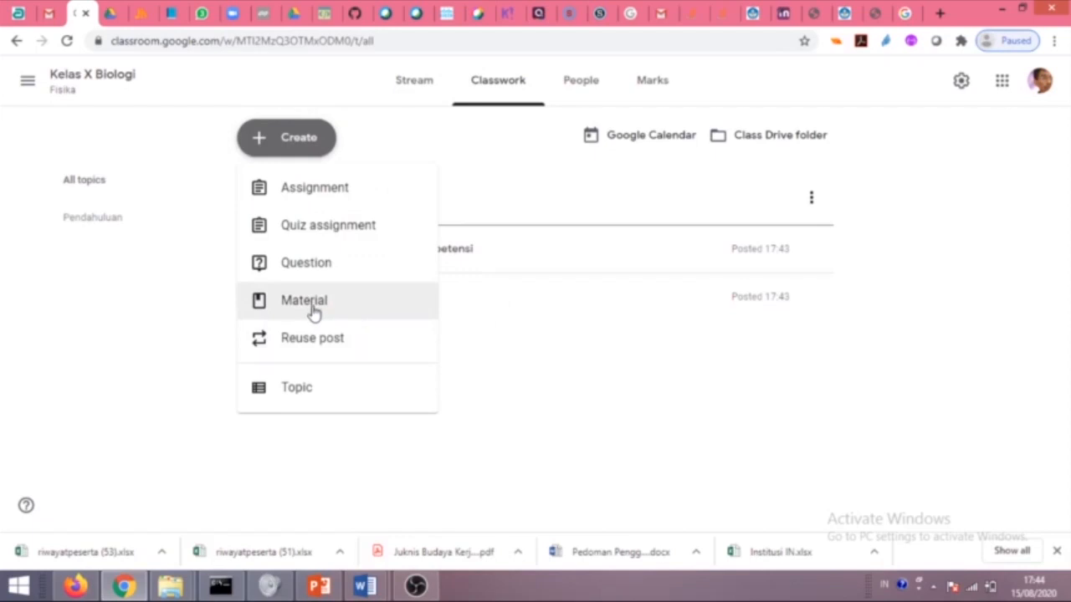
pyautogui.click(332, 387)
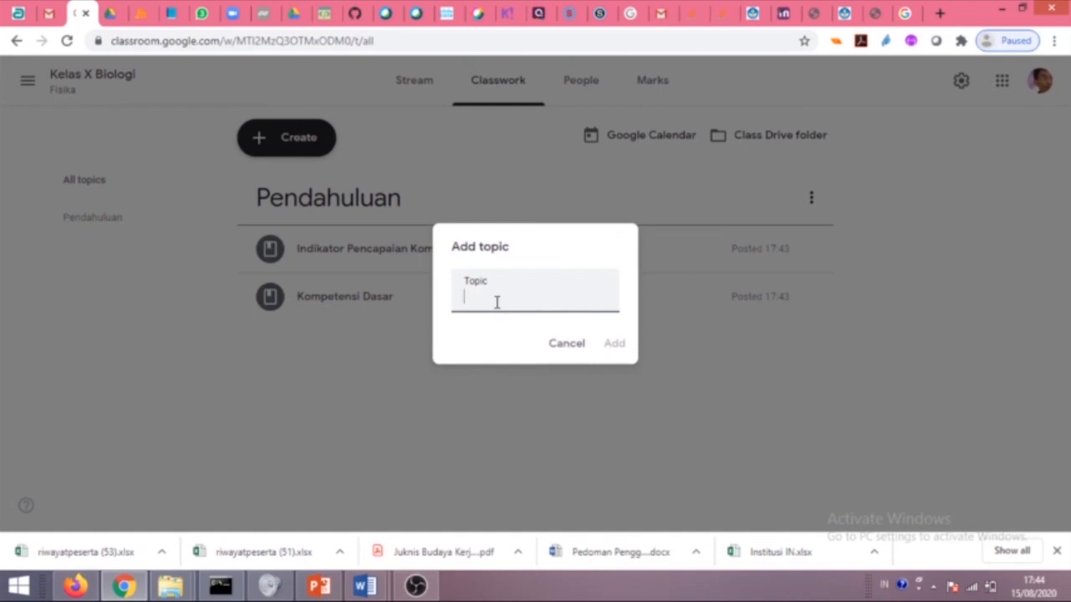
pyautogui.write('Fluida Statis')
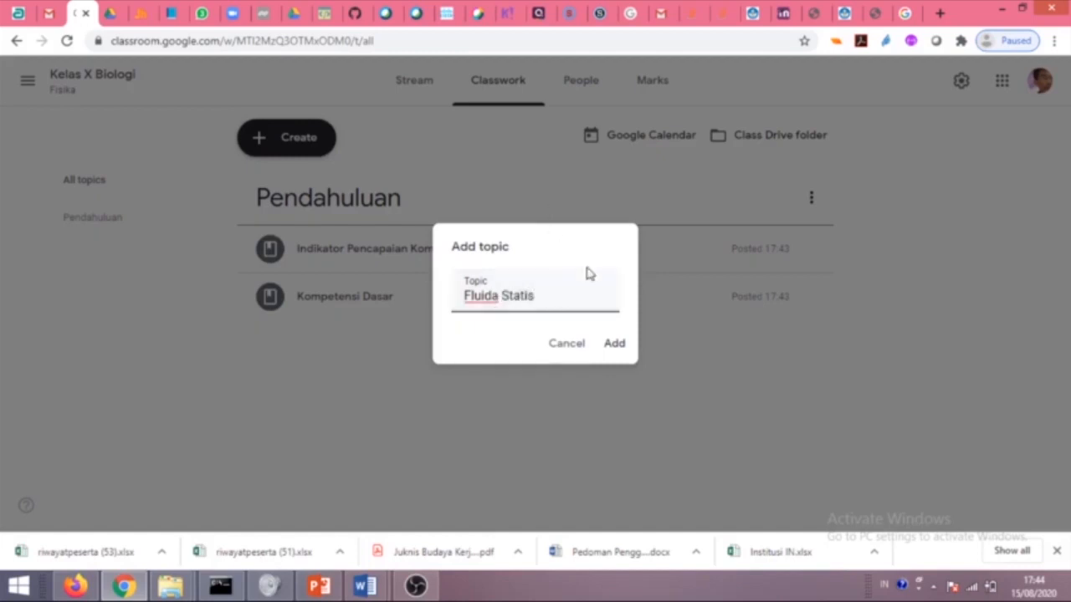
pyautogui.click(614, 343)
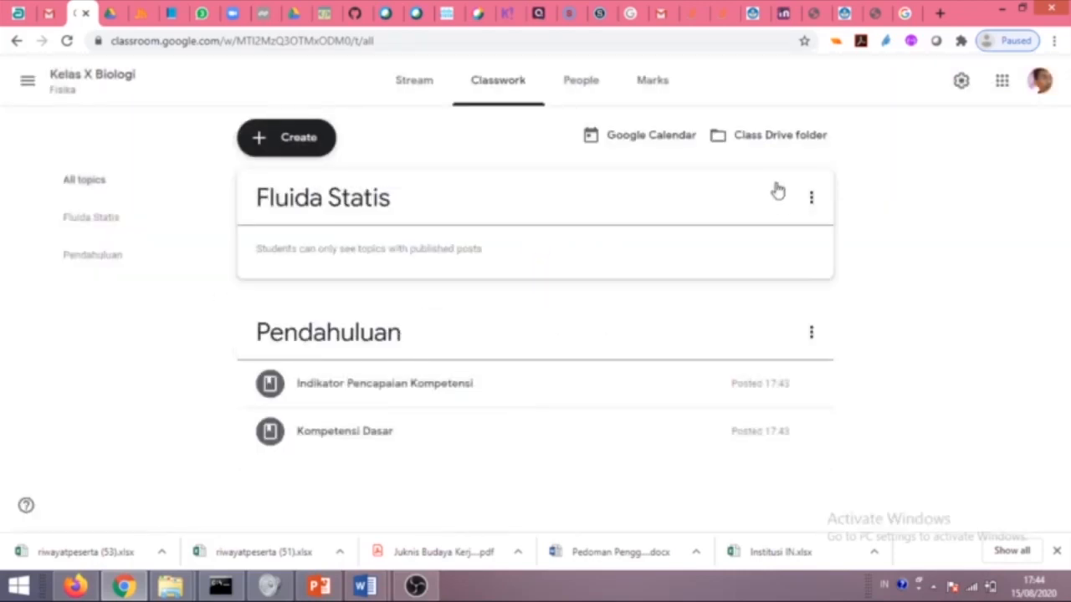
pyautogui.click(810, 199)
pyautogui.moveTo(801, 236); pyautogui.dragTo(555, 395)
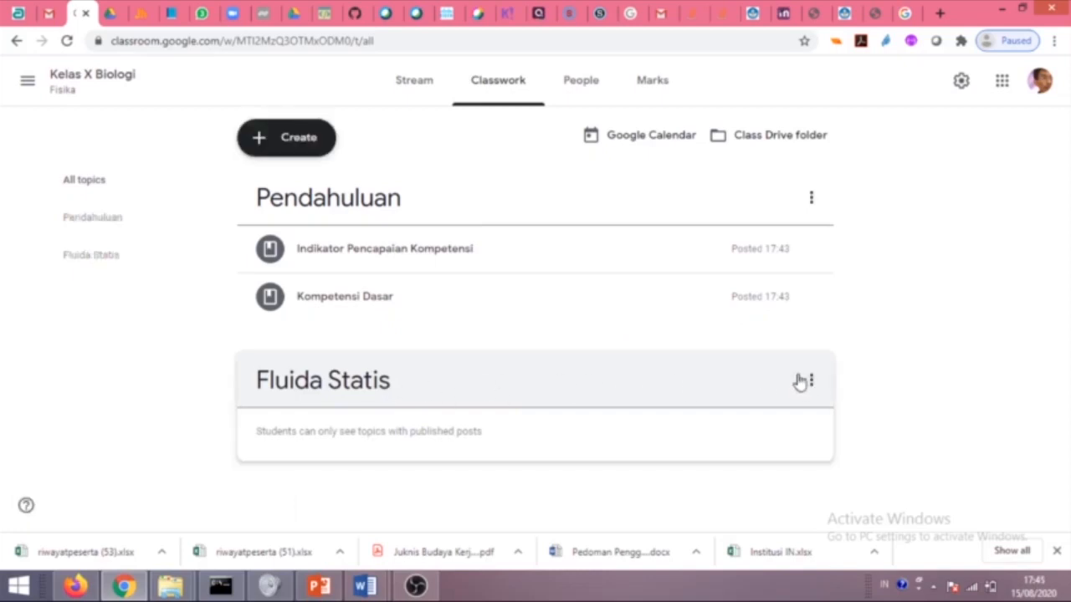
# Rename the topic to 'Fluida' by deleting the word 'Statis'.
pyautogui.click(811, 384)
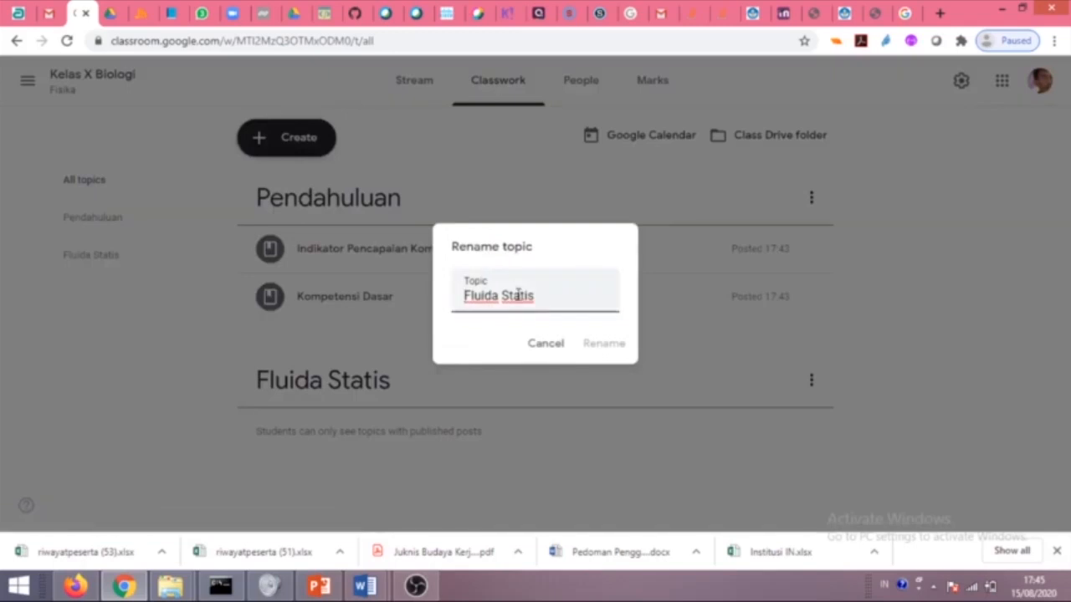
pyautogui.doubleClick(518, 294)
pyautogui.press('BackSpace')
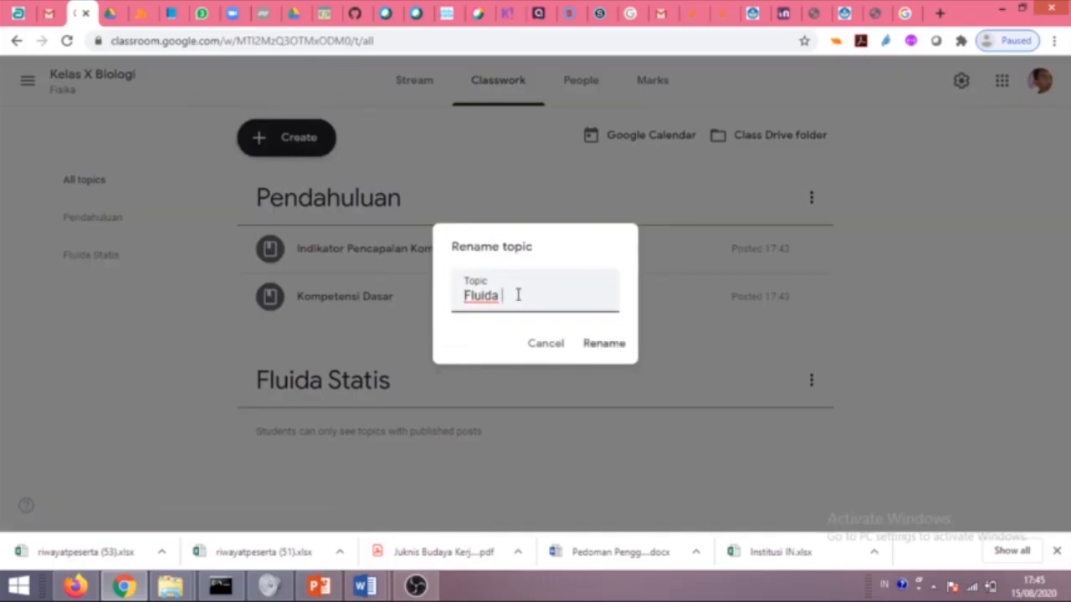
pyautogui.click(596, 348)
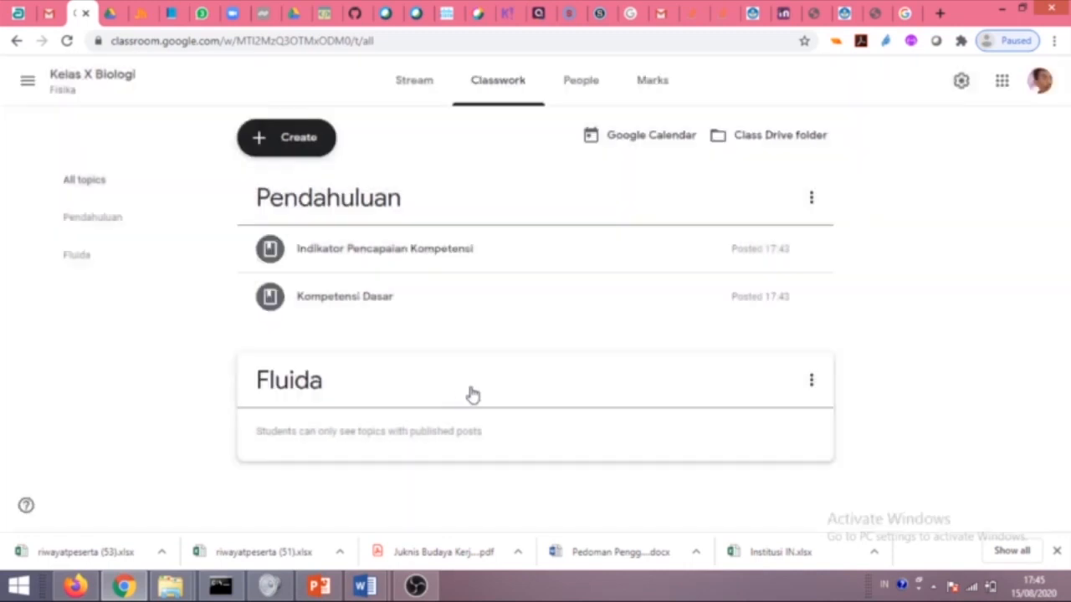
pyautogui.click(281, 143)
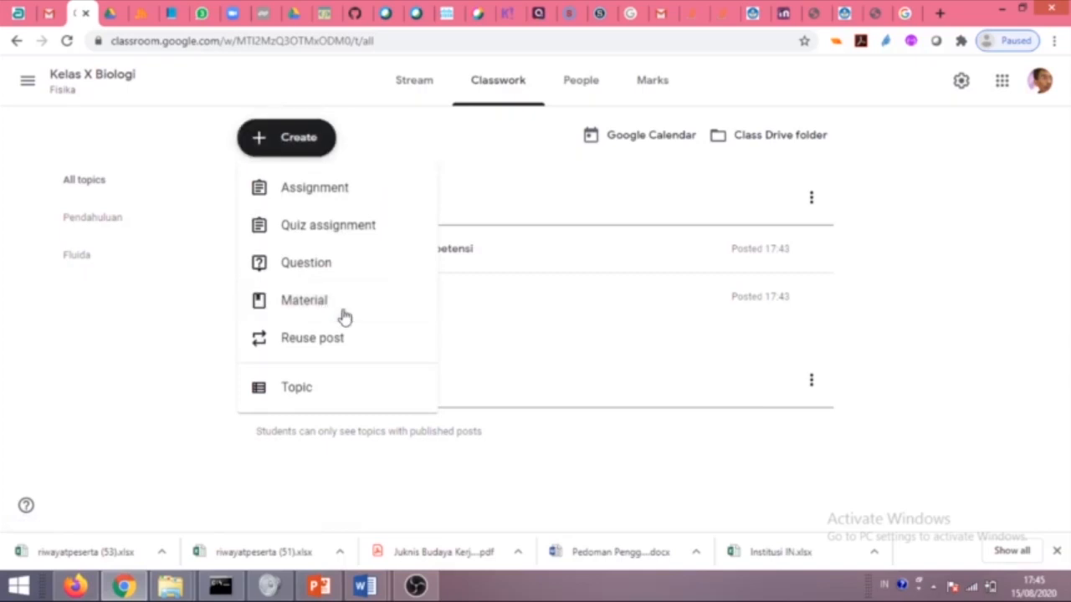
# Start a material titled 'Fluida Statis' and copy the Fluida paragraph from the Word lesson.
pyautogui.click(341, 316)
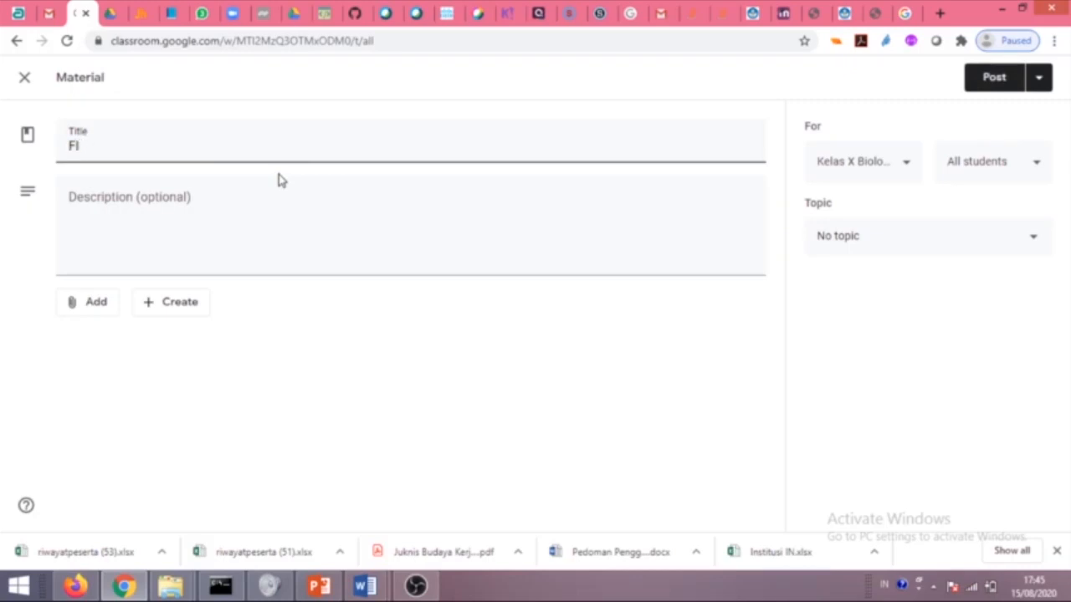
pyautogui.write('a Statis')
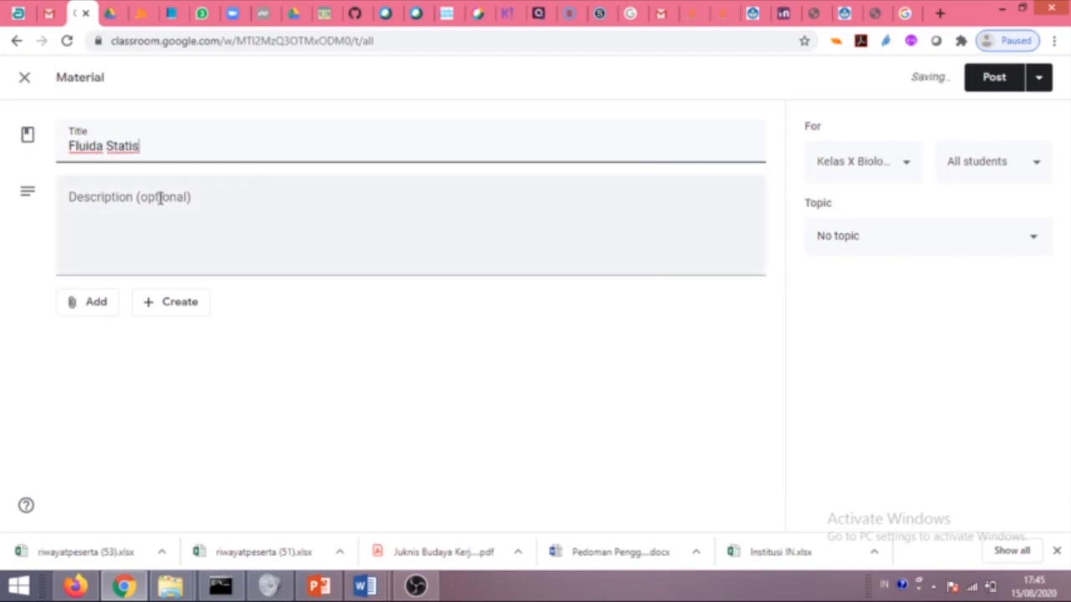
pyautogui.click(363, 588)
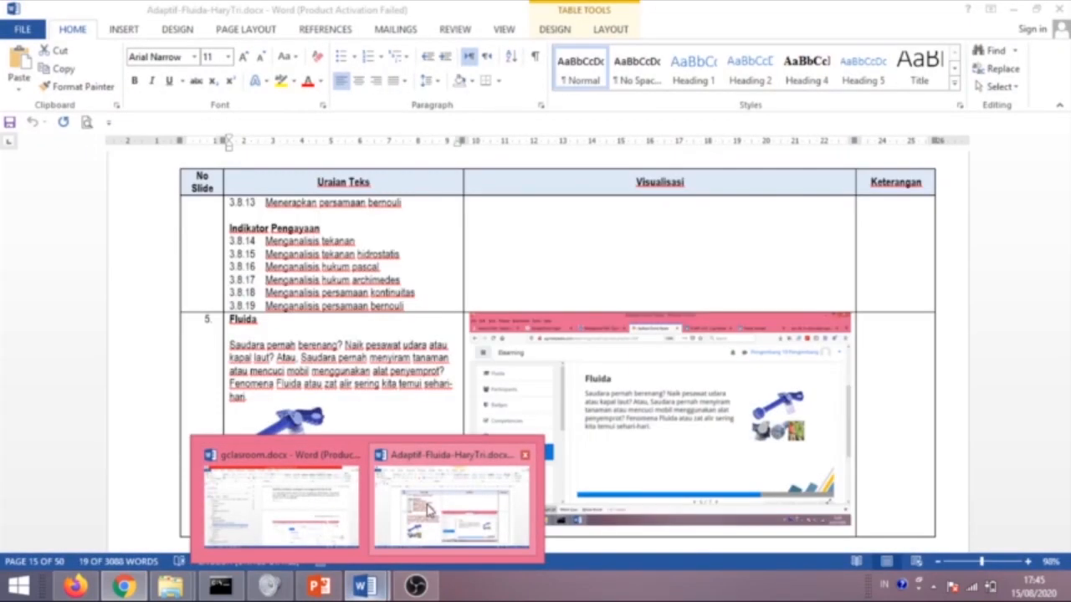
pyautogui.click(429, 509)
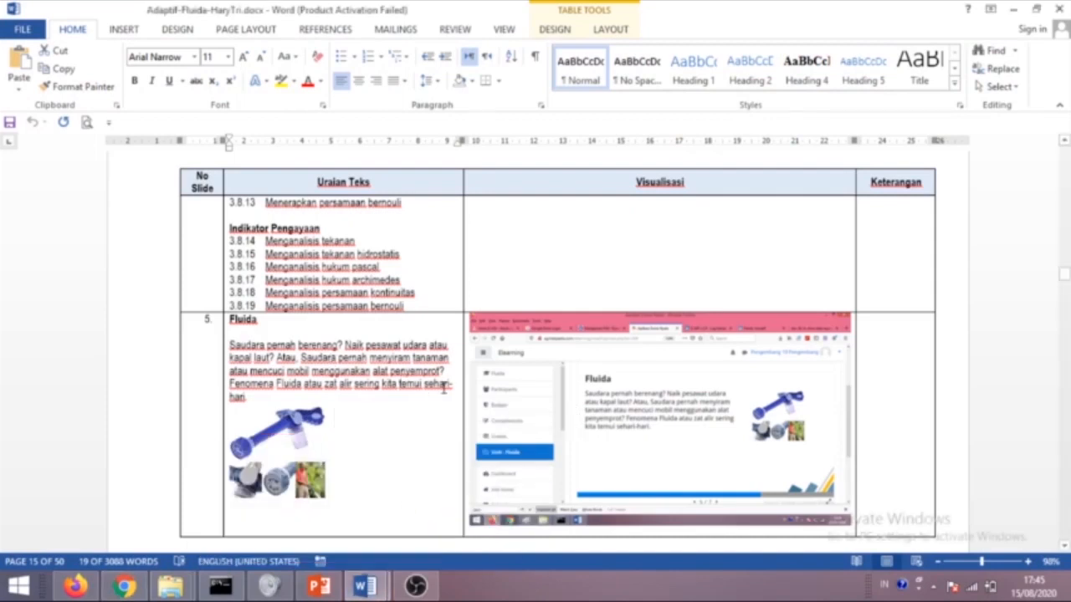
pyautogui.moveTo(396, 383); pyautogui.dragTo(230, 345)
pyautogui.hotkey('ctrl', 'c')
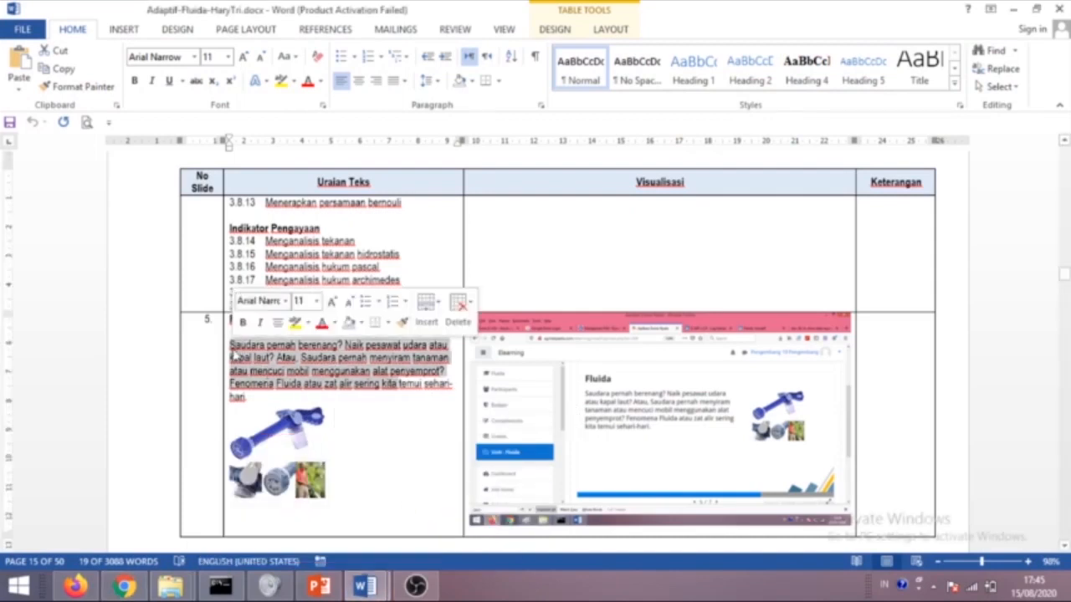
# Paste the paragraph into the description, add dots, file it under Fluida and post.
pyautogui.click(124, 588)
pyautogui.click(92, 211)
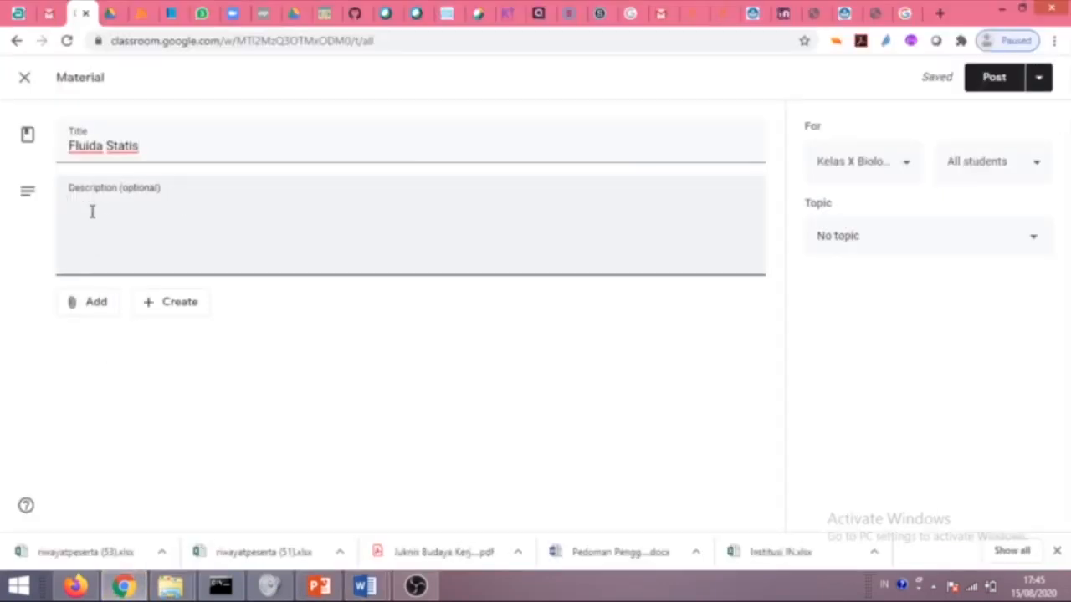
pyautogui.hotkey('ctrl', 'v')
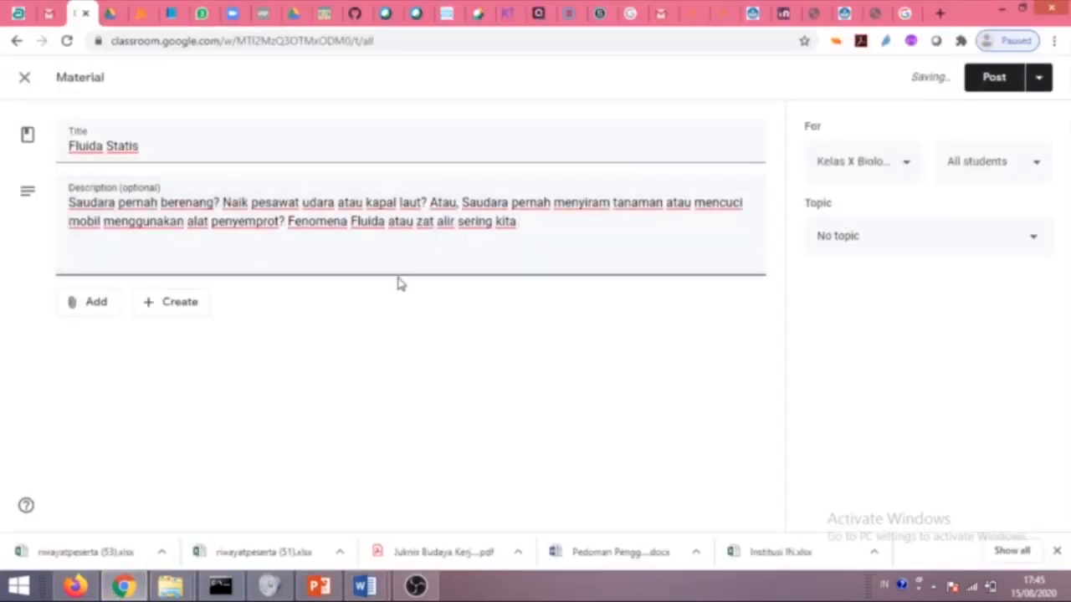
pyautogui.press('Return')
pyautogui.write('....................')
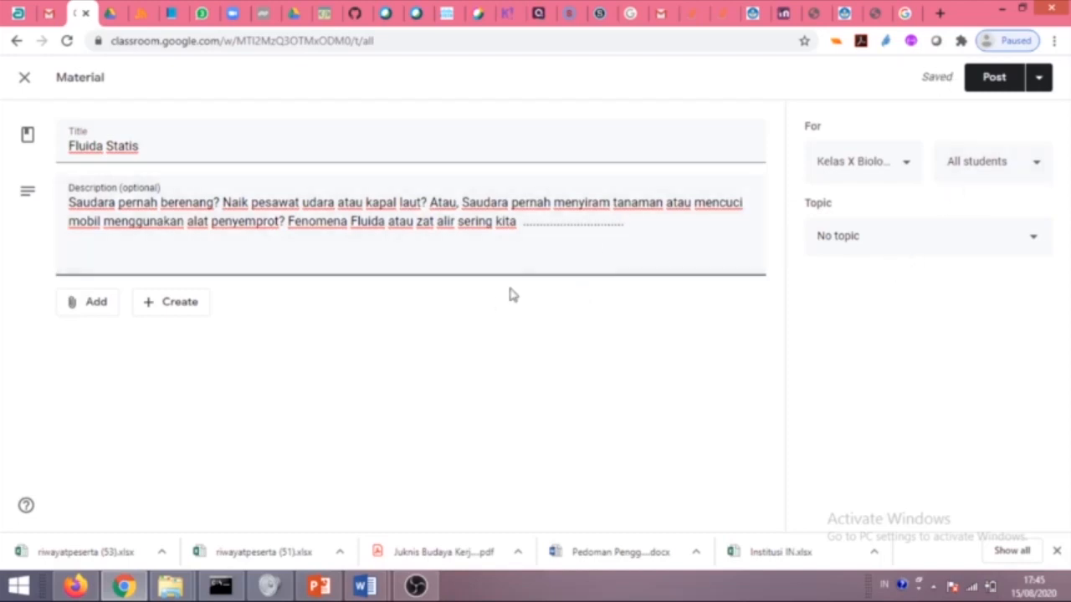
pyautogui.click(1014, 235)
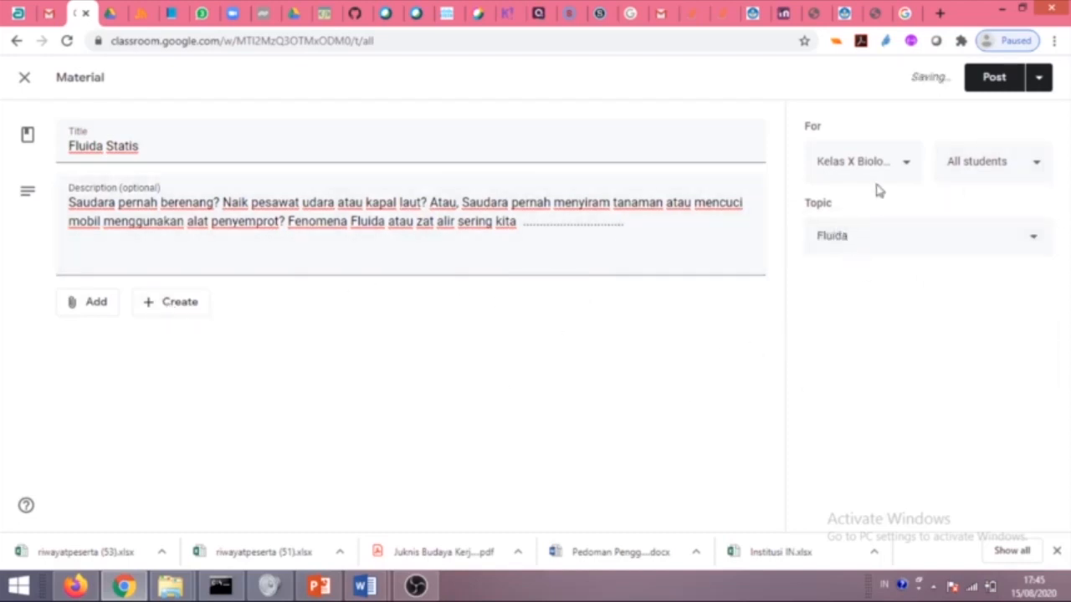
pyautogui.click(993, 79)
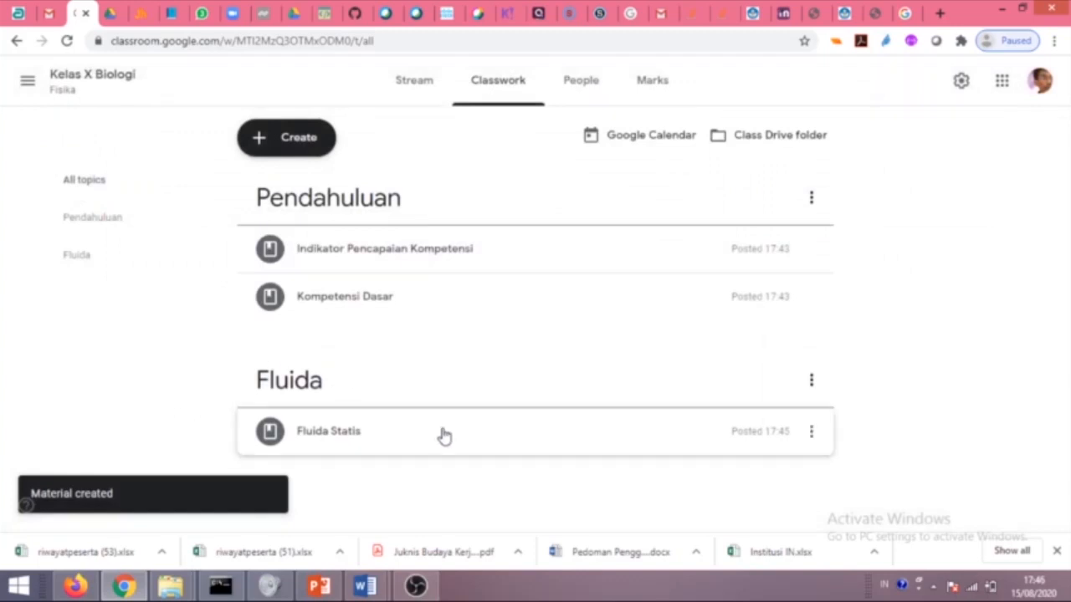
# Start a new material titled 'Fluida Dinamis'.
pyautogui.click(285, 137)
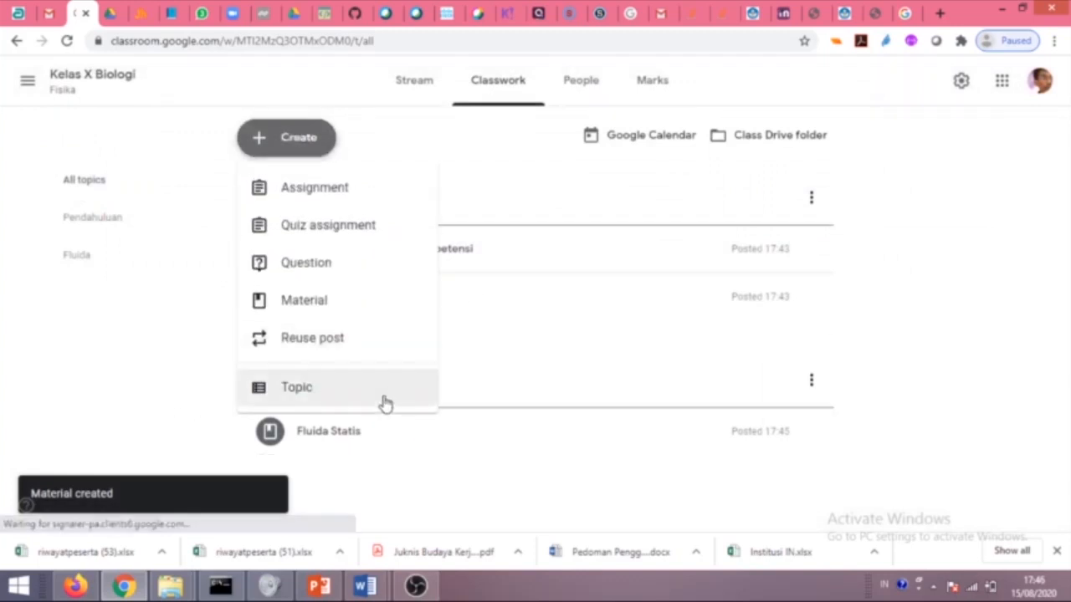
pyautogui.click(322, 308)
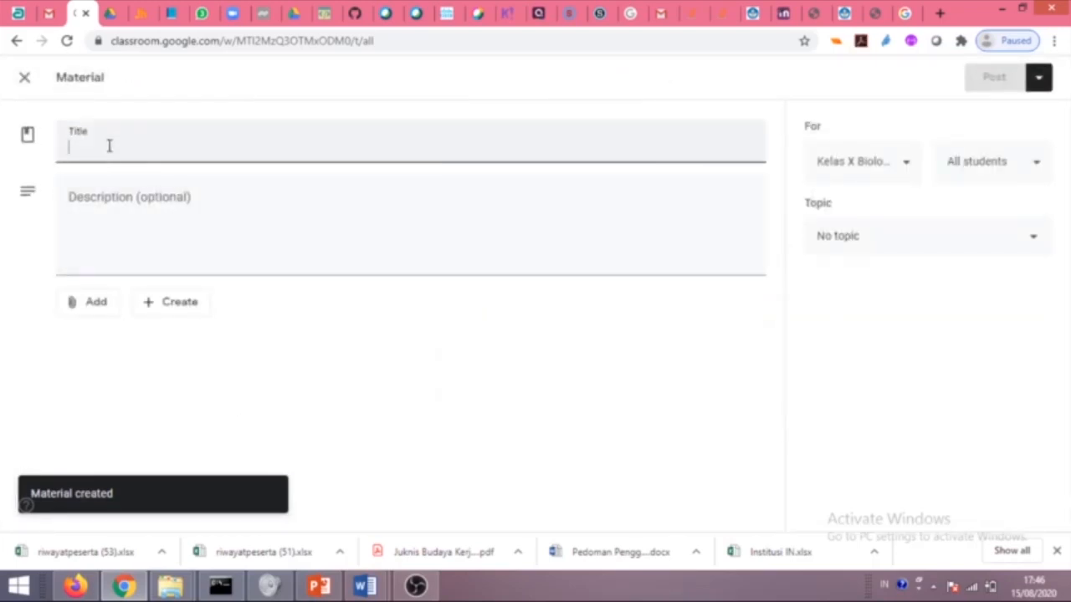
pyautogui.write('F')
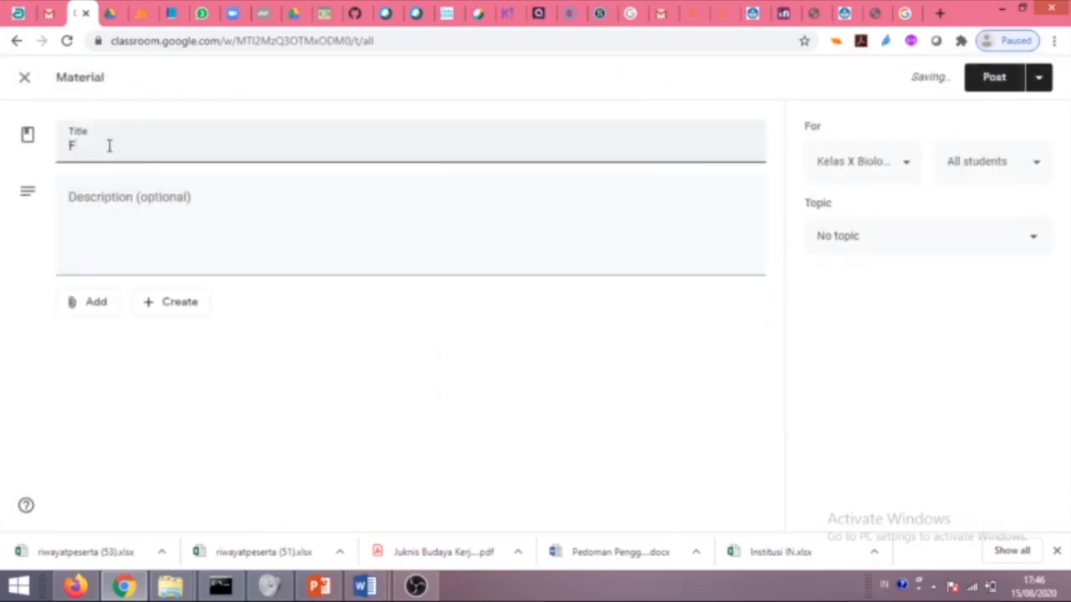
pyautogui.write('ida Dinamis')
# Paste the 5M learning-activity paragraph from the Word lesson into the description.
pyautogui.click(98, 222)
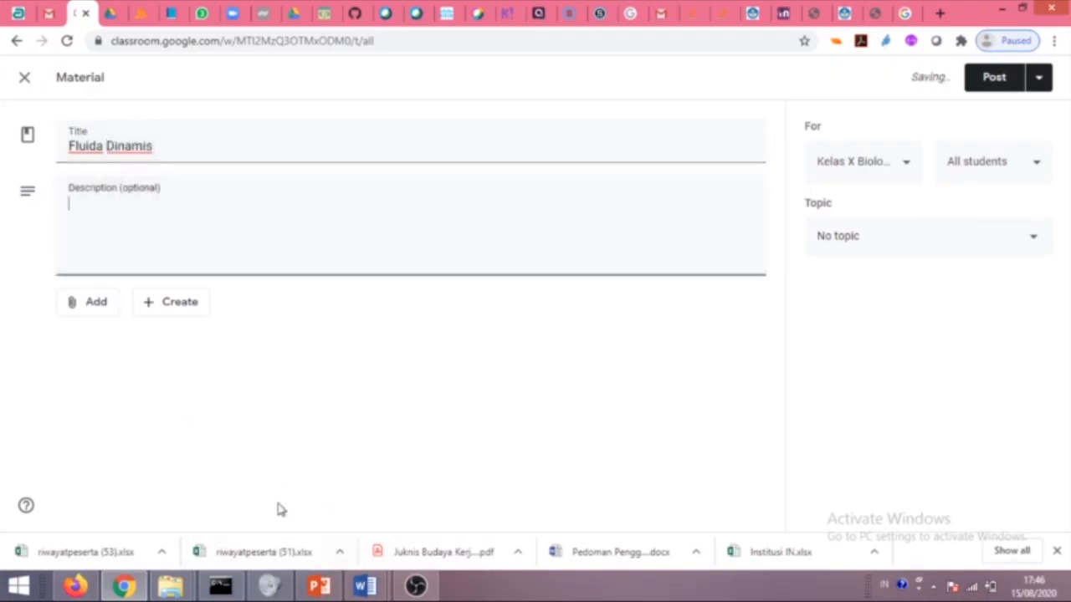
pyautogui.moveTo(365, 585)
pyautogui.click(408, 519)
pyautogui.scroll(-10, 361, 426)
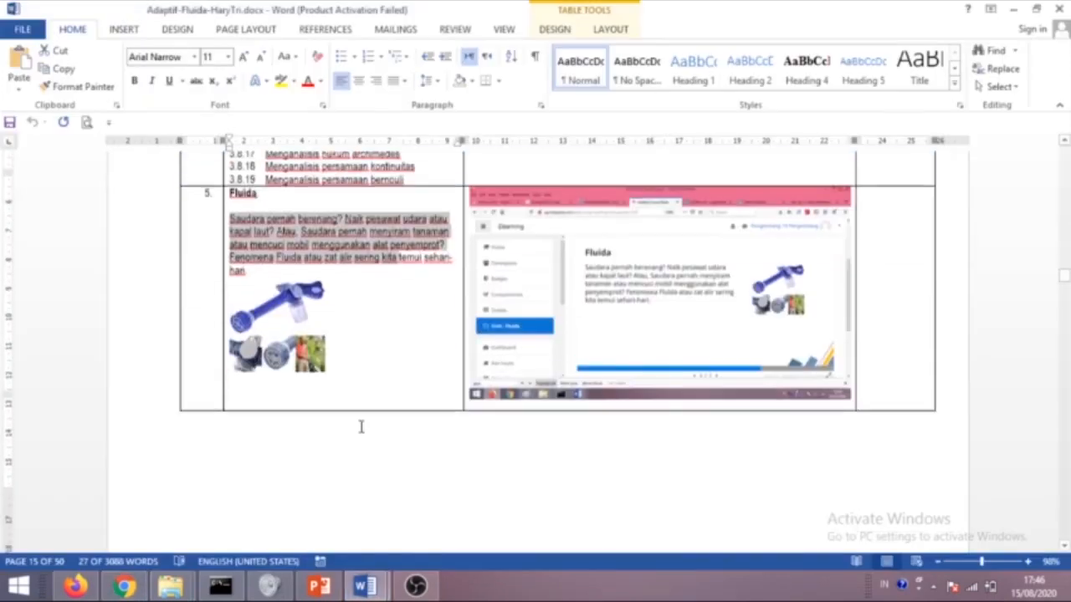
pyautogui.scroll(-6, 384, 431)
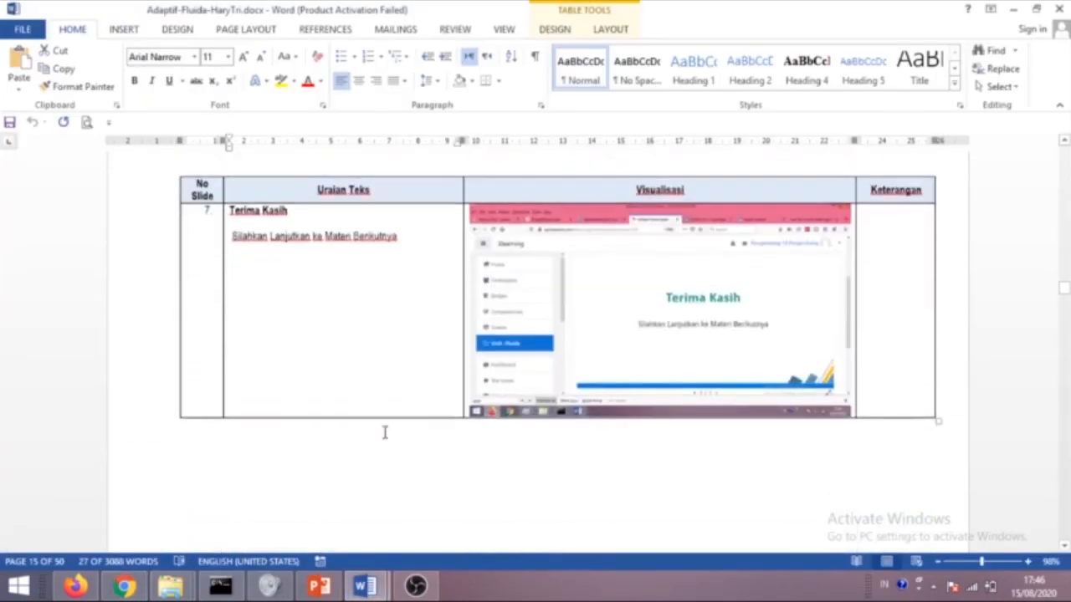
pyautogui.scroll(12, 394, 435)
pyautogui.scroll(-2, 360, 423)
pyautogui.scroll(-20, 351, 410)
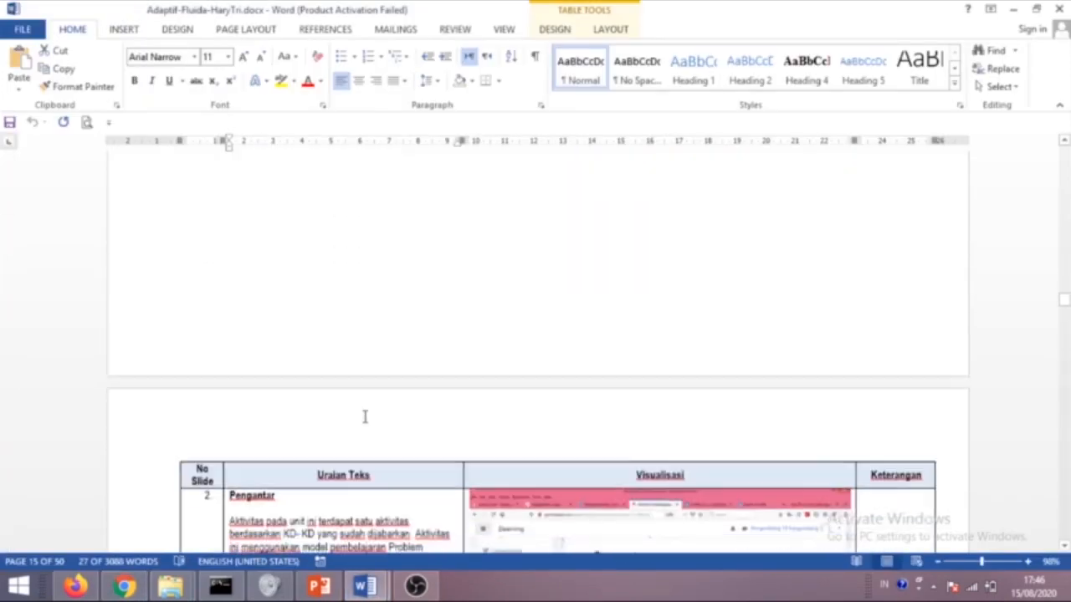
pyautogui.scroll(15, 368, 335)
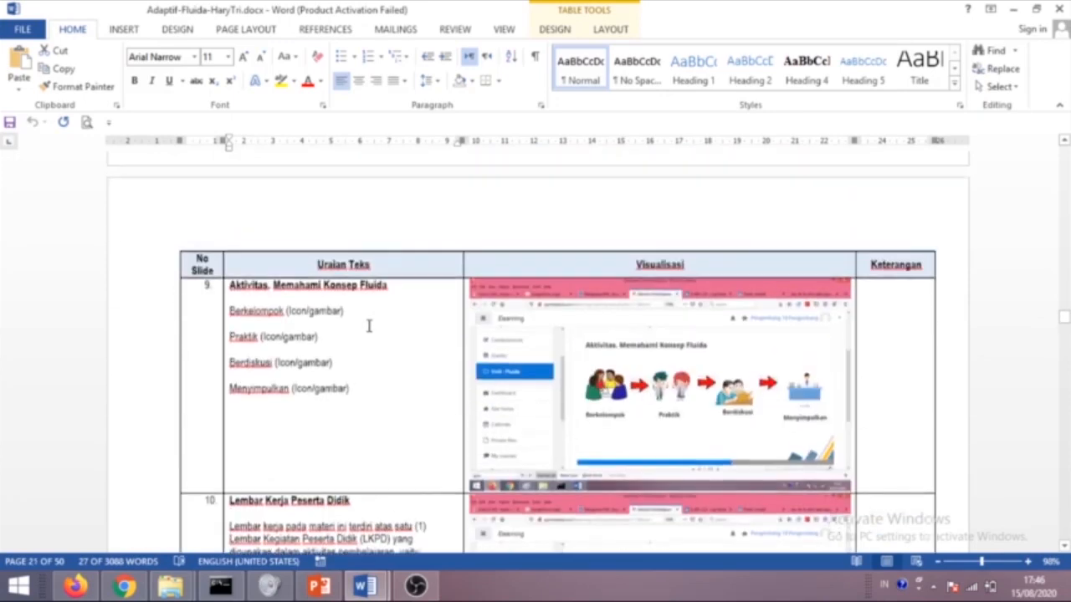
pyautogui.scroll(12, 297, 310)
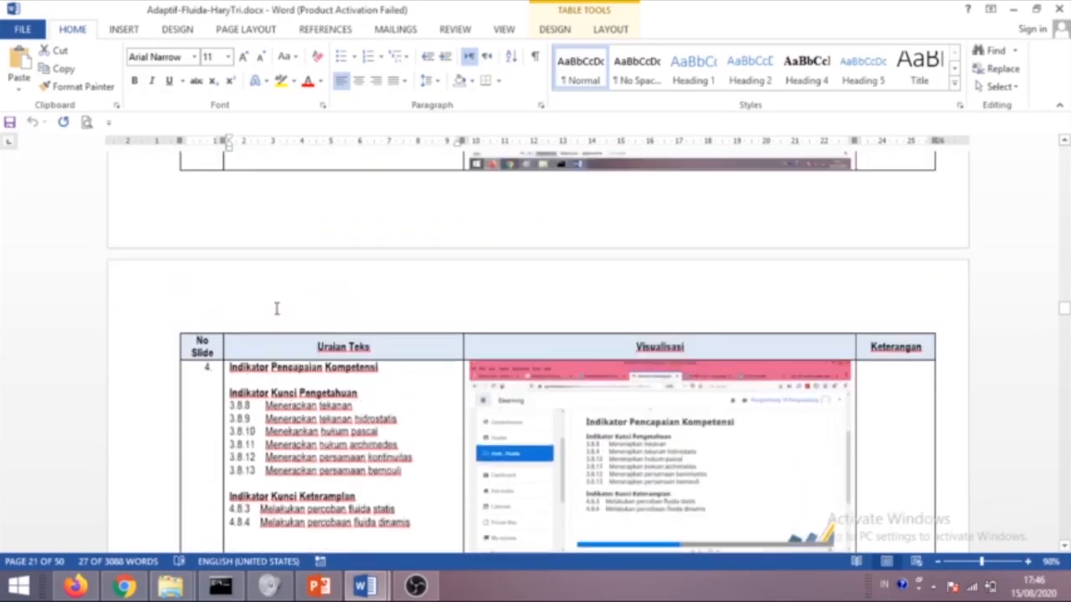
pyautogui.scroll(-1, 306, 298)
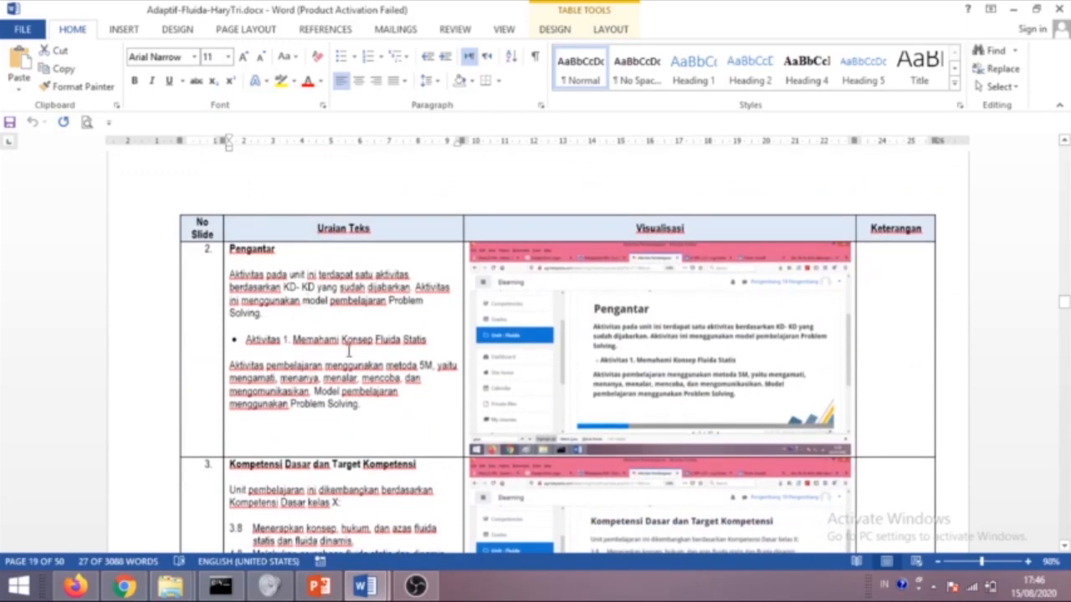
pyautogui.moveTo(383, 403); pyautogui.dragTo(235, 376)
pyautogui.hotkey('ctrl', 'c')
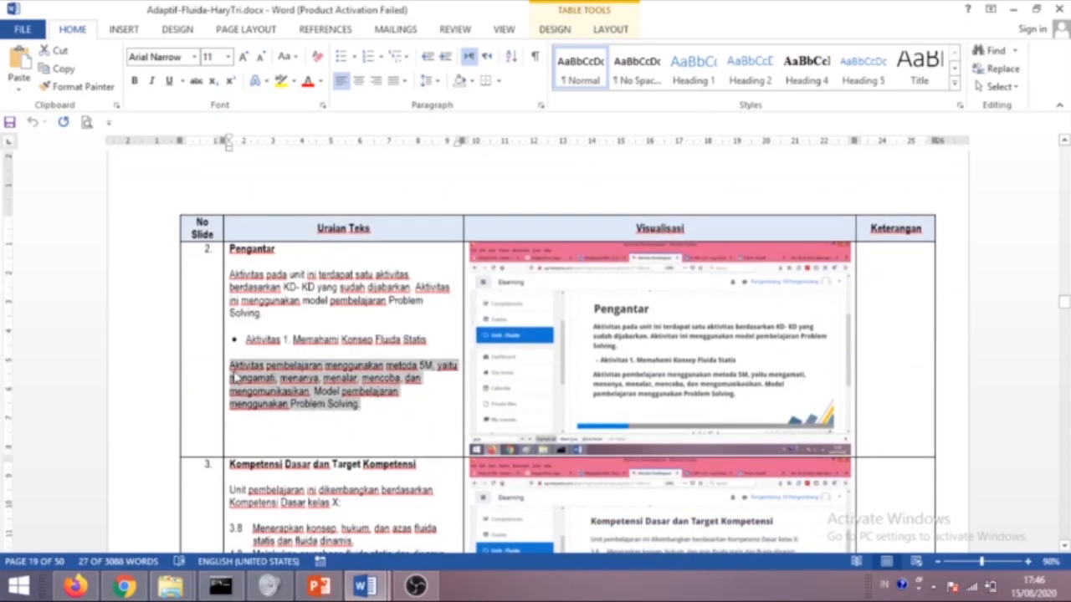
pyautogui.click(124, 585)
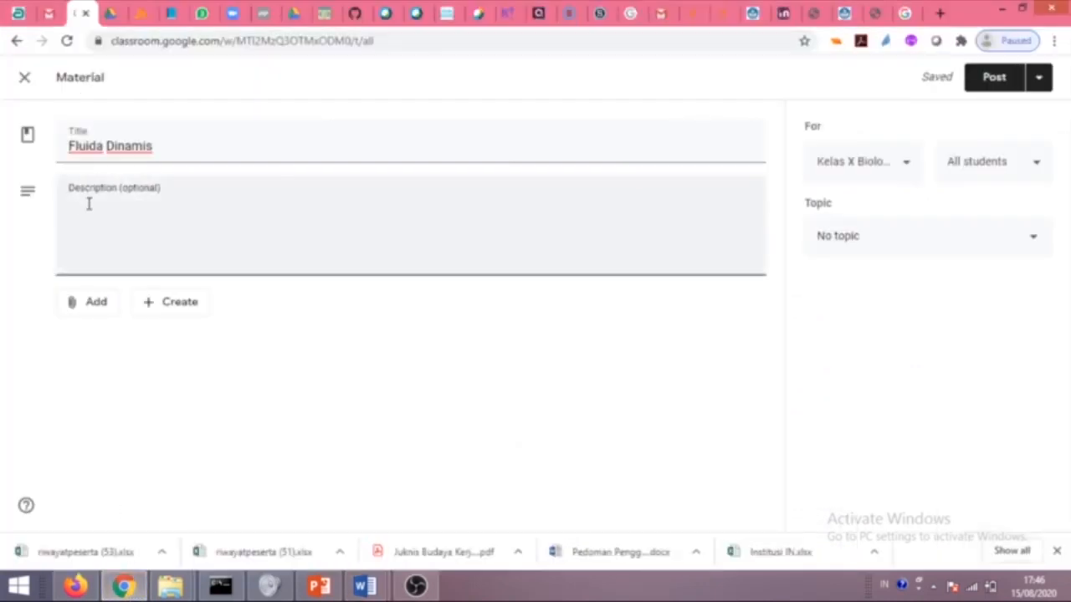
pyautogui.hotkey('ctrl', 'v')
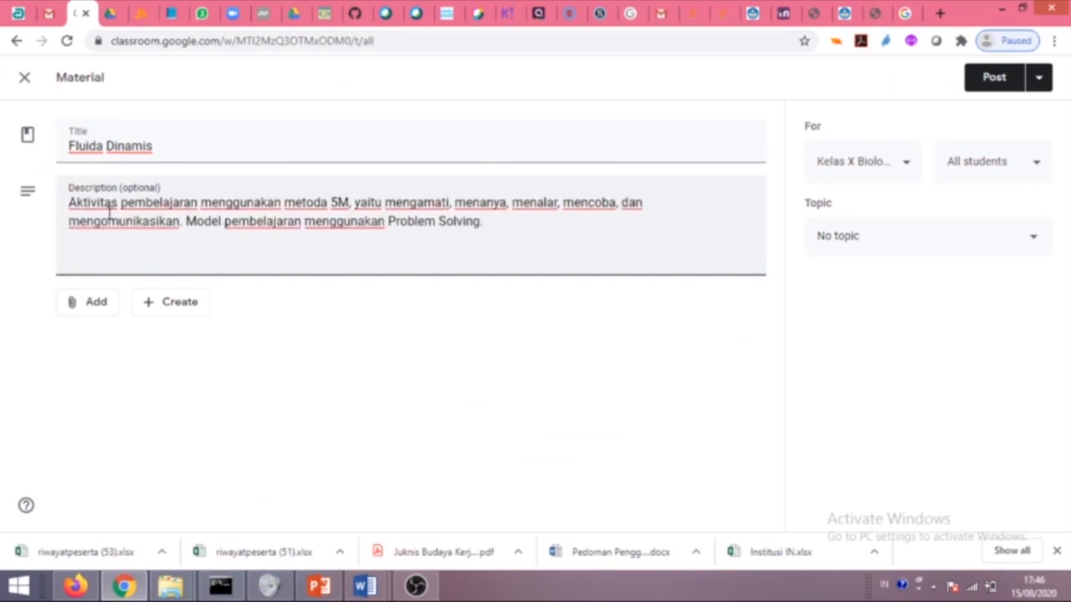
# File the Fluida Dinamis material under the Fluida topic and post it.
pyautogui.click(882, 235)
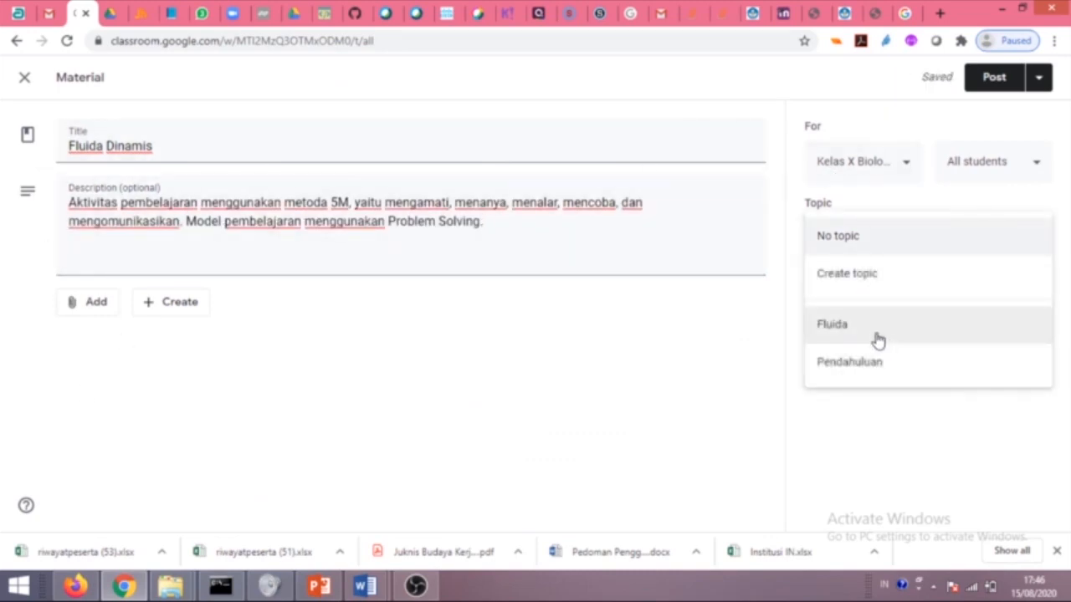
pyautogui.click(874, 331)
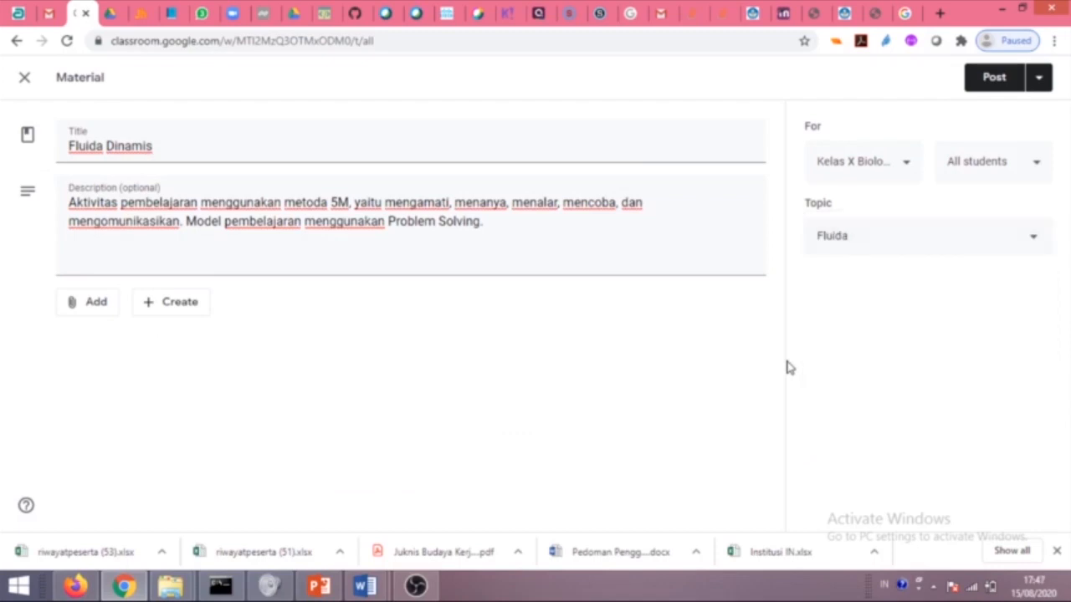
pyautogui.click(991, 78)
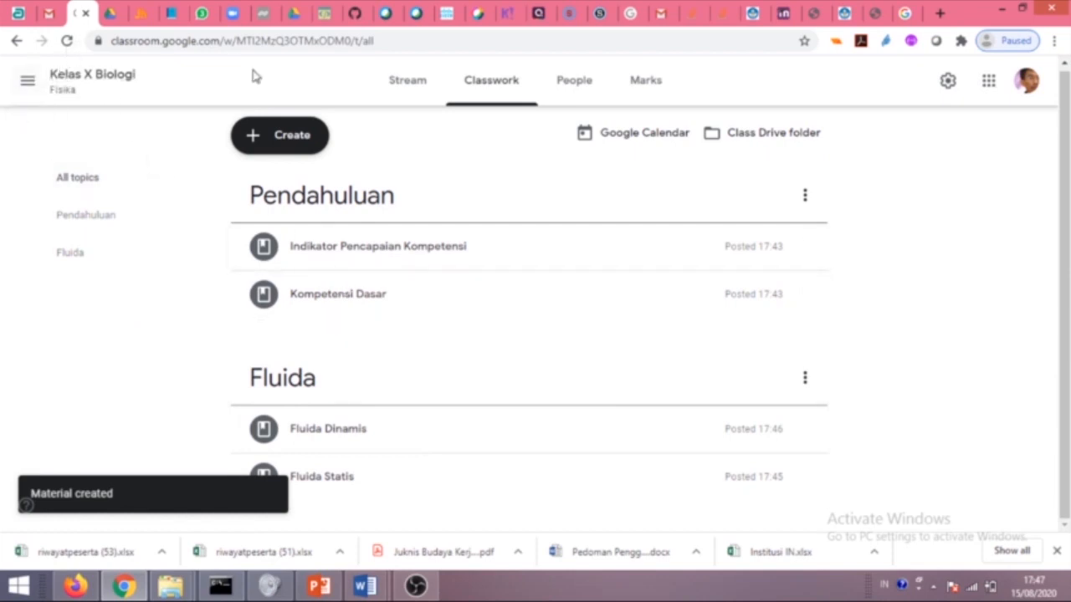
# Add a new topic named 'Tugas' to the Classwork page.
pyautogui.click(270, 138)
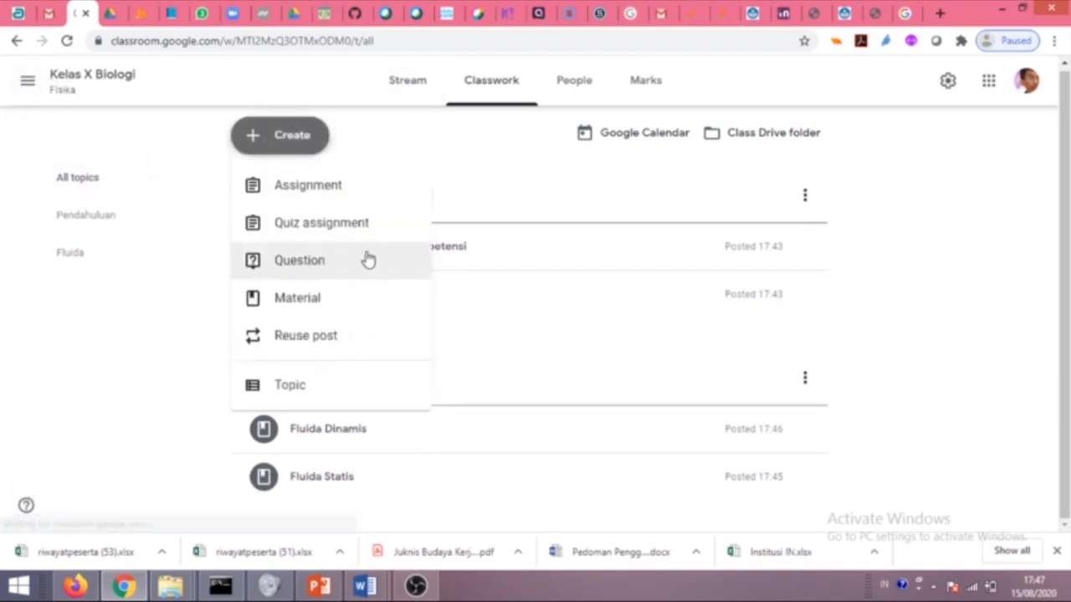
pyautogui.click(282, 386)
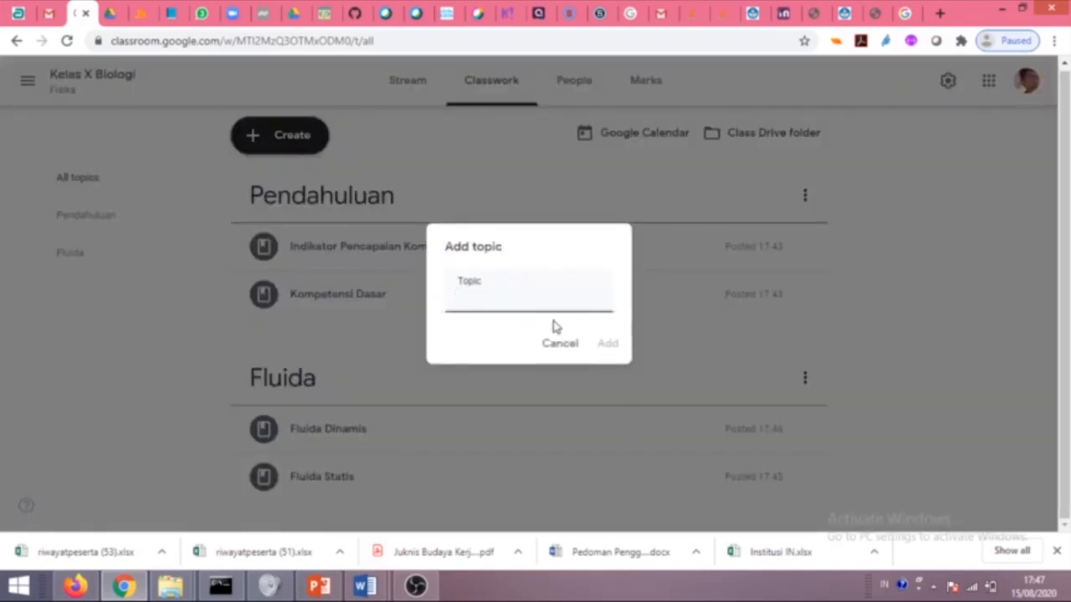
pyautogui.write('Tugas')
pyautogui.click(605, 345)
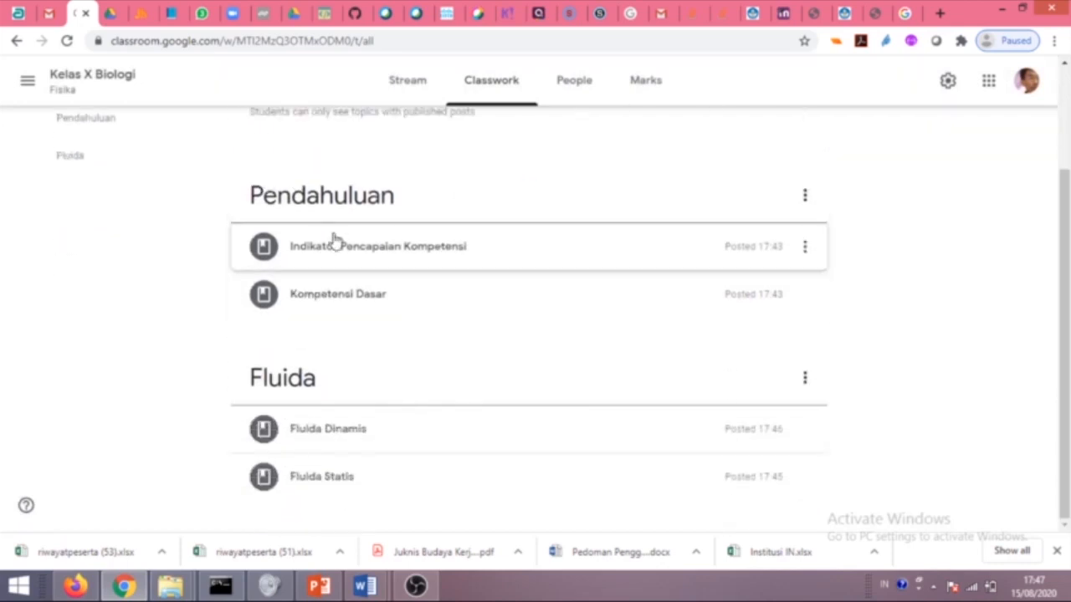
# Drag the Tugas topic below the Fluida section so it comes last.
pyautogui.scroll(-2, 388, 401)
pyautogui.scroll(2, 411, 407)
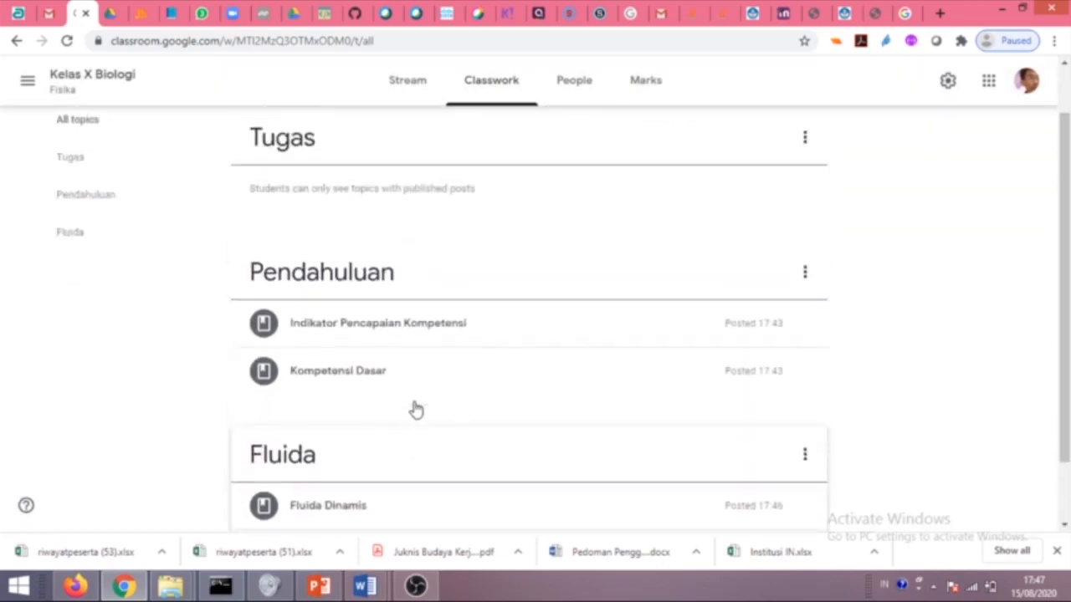
pyautogui.scroll(-2, 415, 401)
pyautogui.scroll(2, 624, 317)
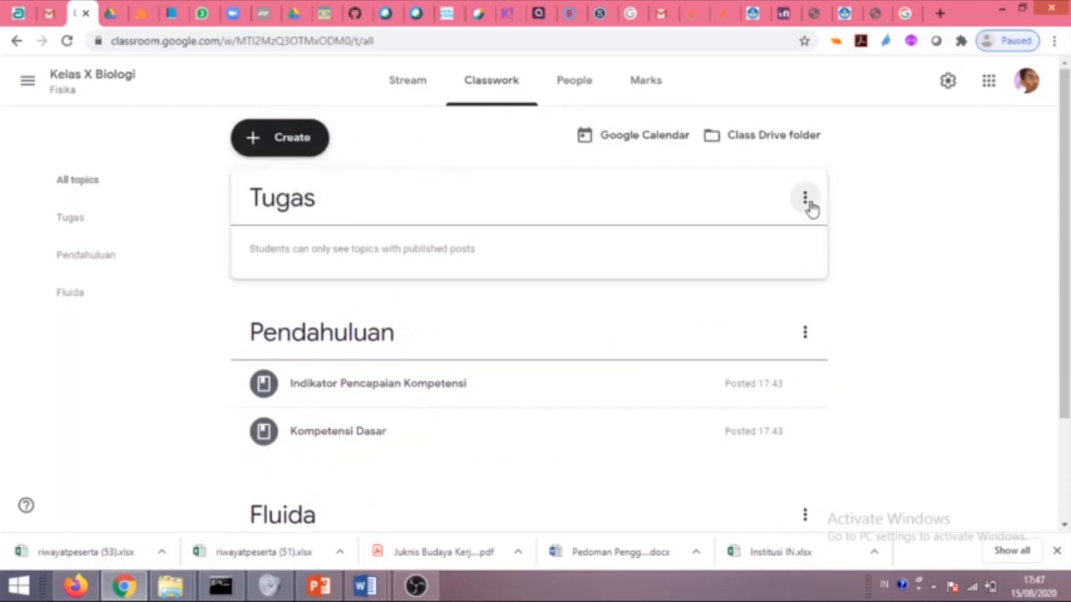
pyautogui.moveTo(809, 208); pyautogui.dragTo(702, 470)
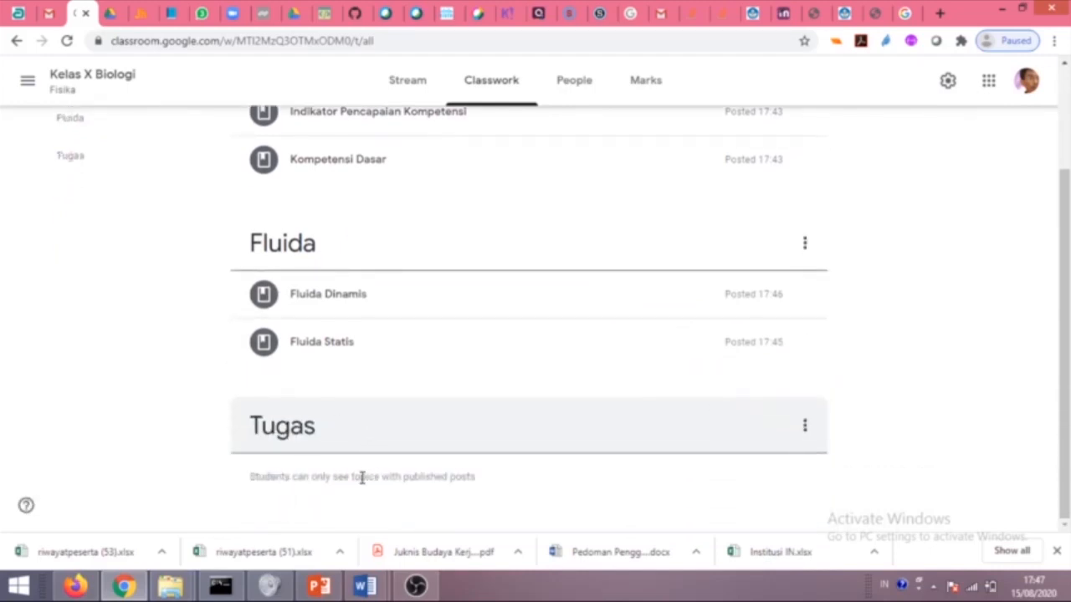
pyautogui.scroll(2, 301, 318)
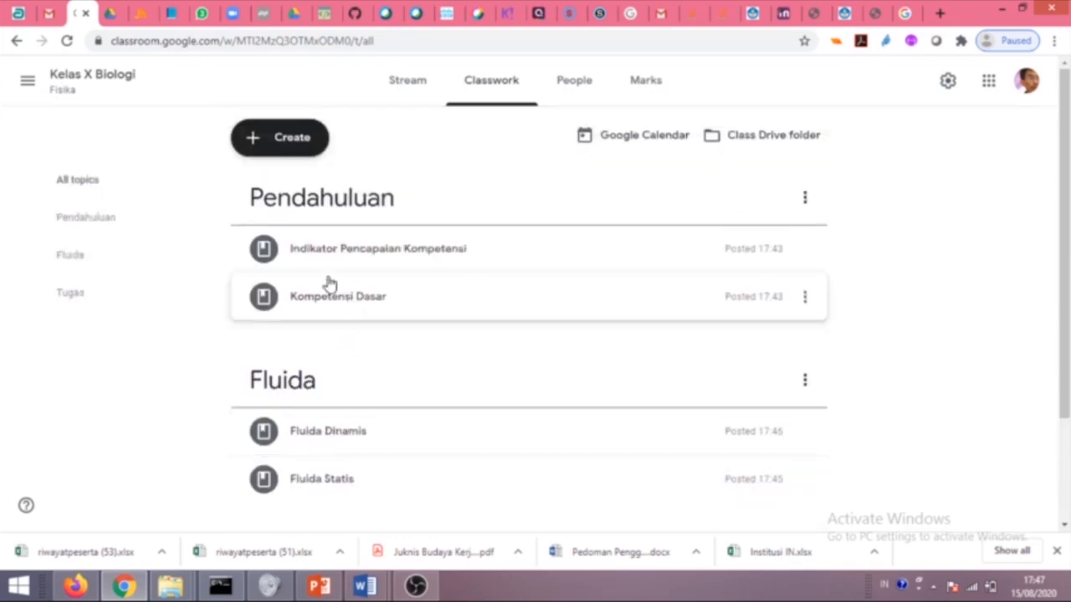
# Start an assignment titled 'Tugas 1. Fluida Statis' with instructions 'Buatlah artikel tentang fluida statis'.
pyautogui.click(269, 151)
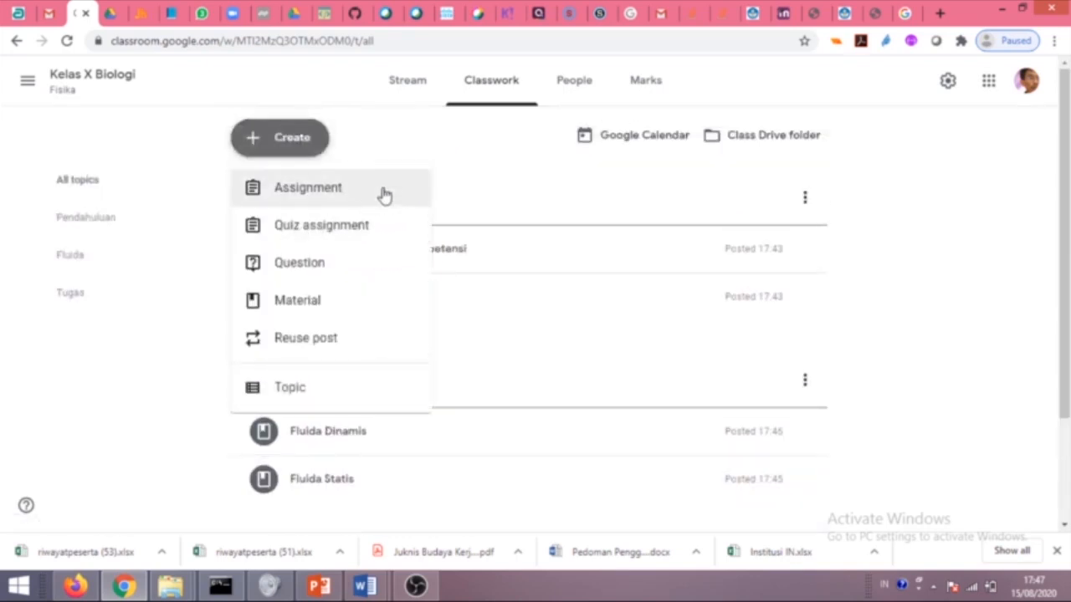
pyautogui.click(331, 201)
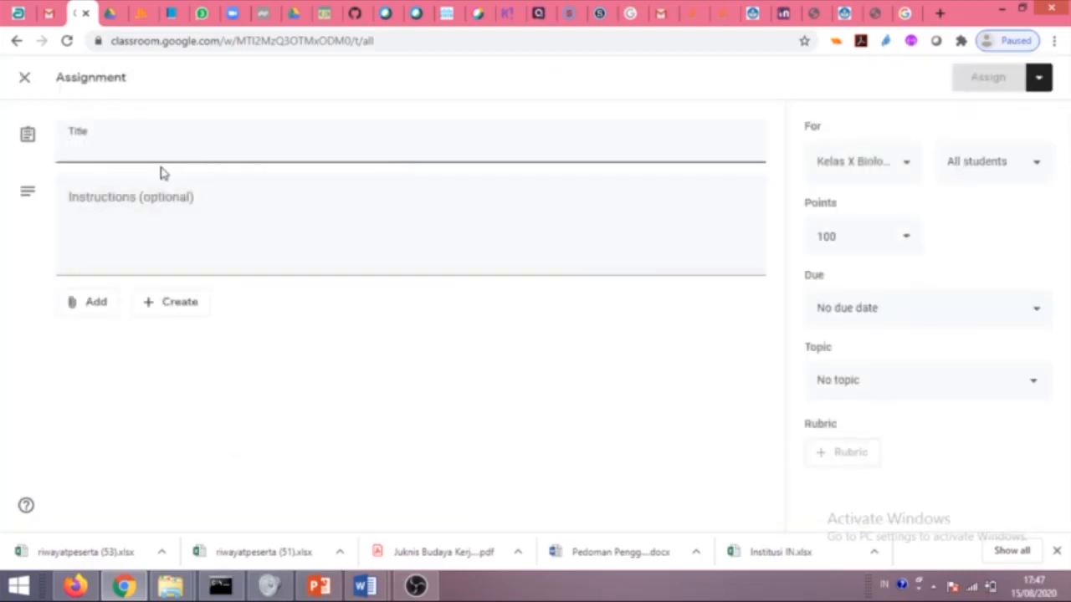
pyautogui.write('Ti')
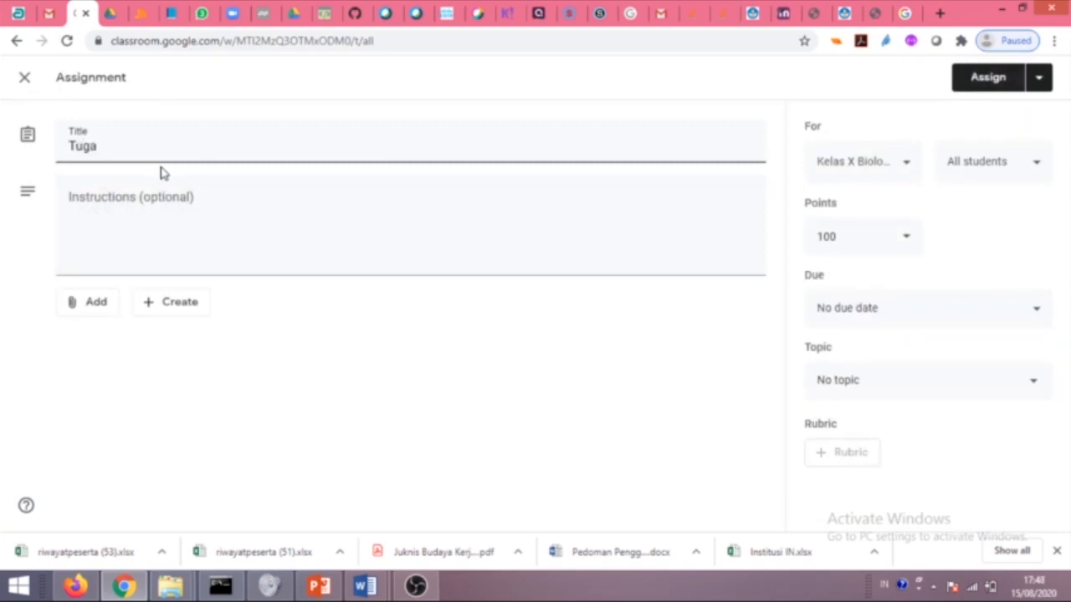
pyautogui.write('gas 1')
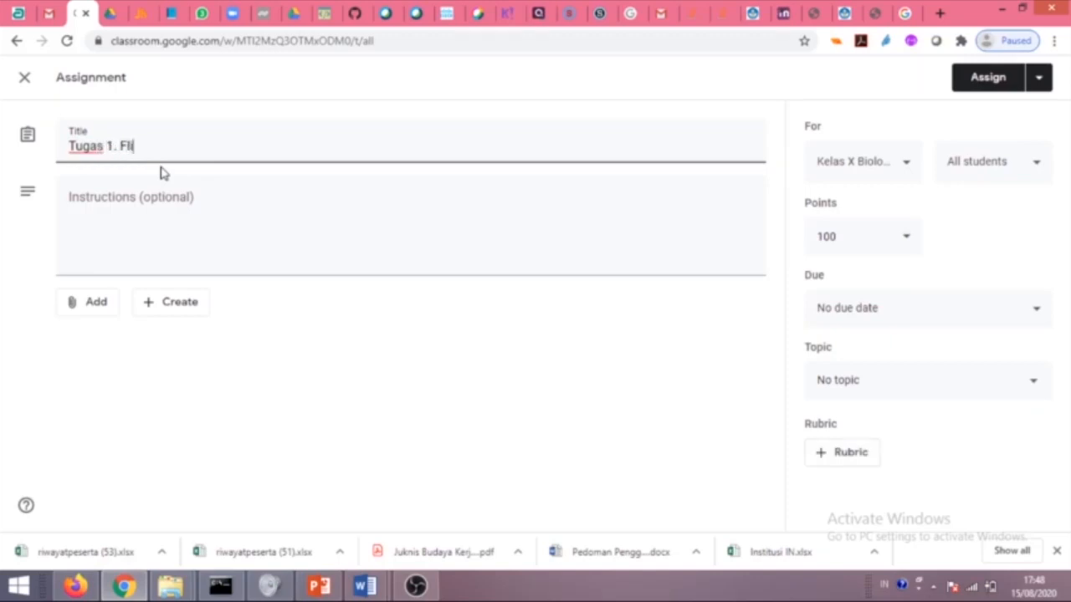
pyautogui.write('. Fluida Statis')
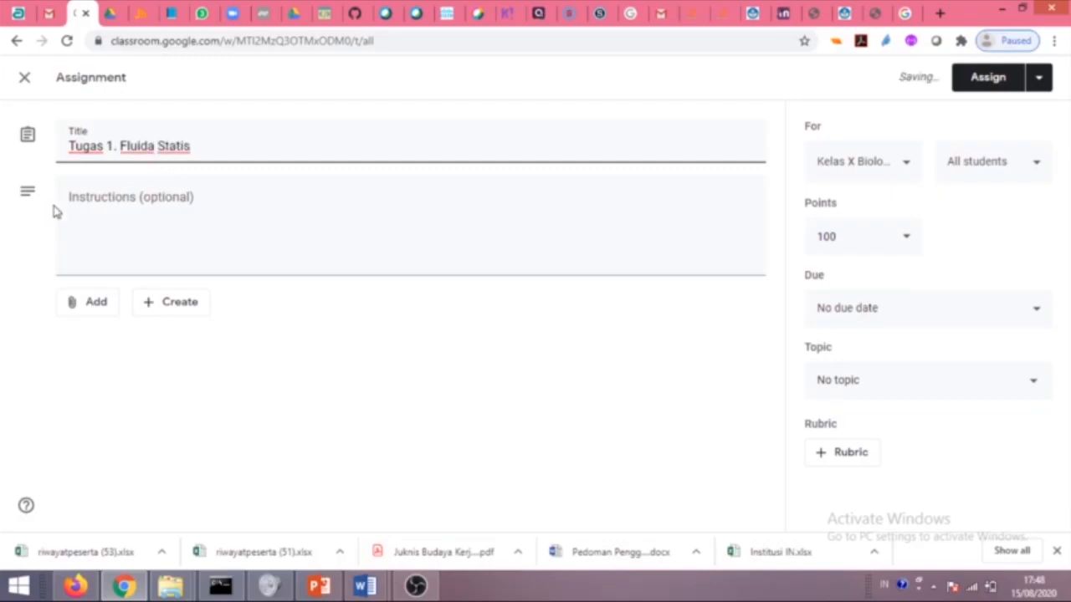
pyautogui.click(170, 233)
pyautogui.write('Buatlah a')
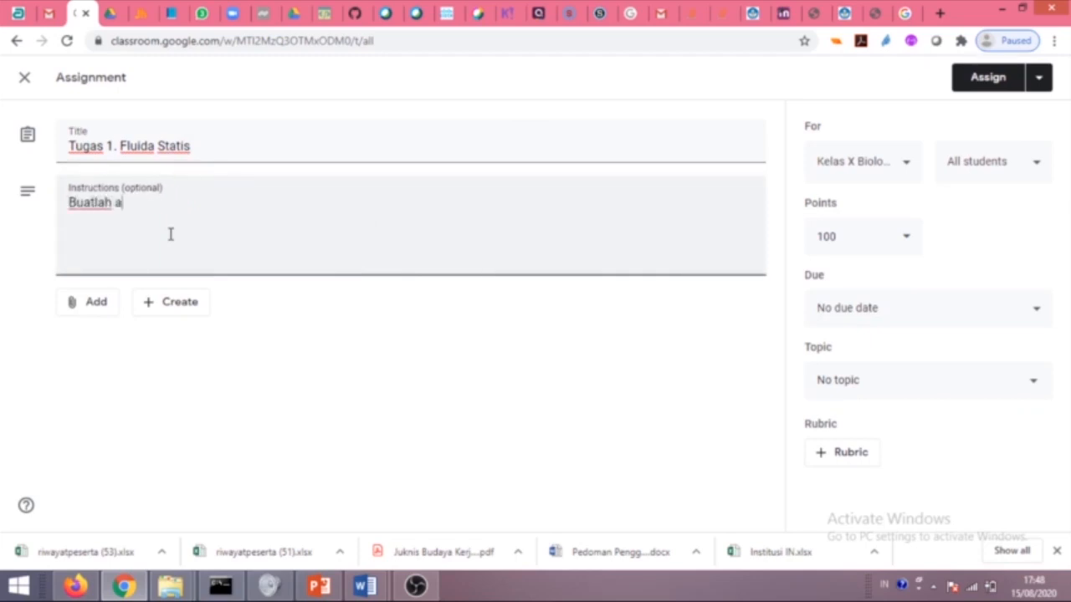
pyautogui.write('rtikel tentang fluida statis....')
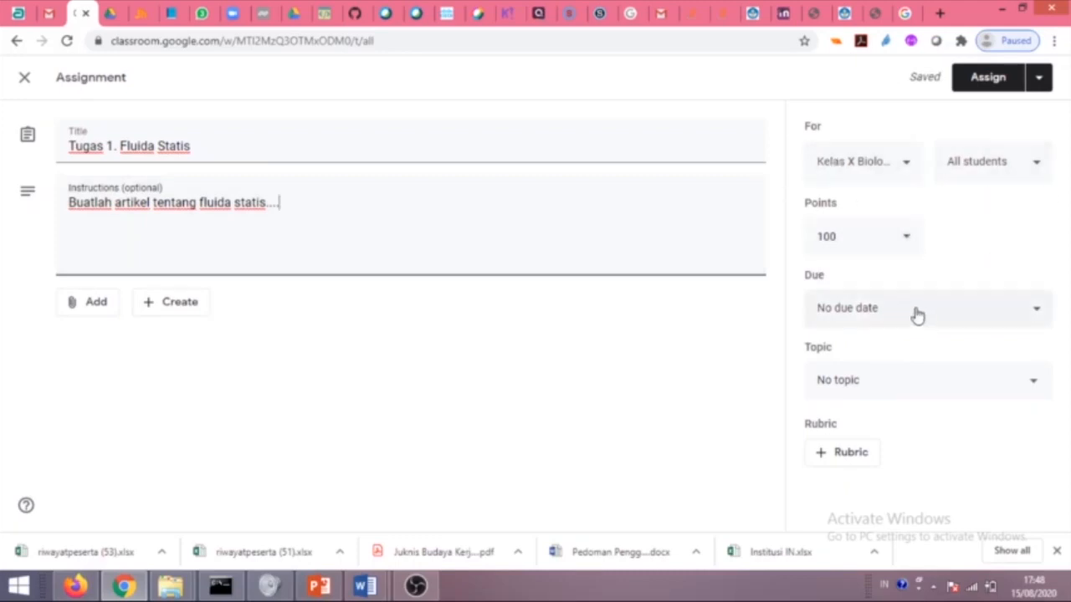
# Set the assignment due date to 20 August 2020 at 23:59.
pyautogui.click(1022, 316)
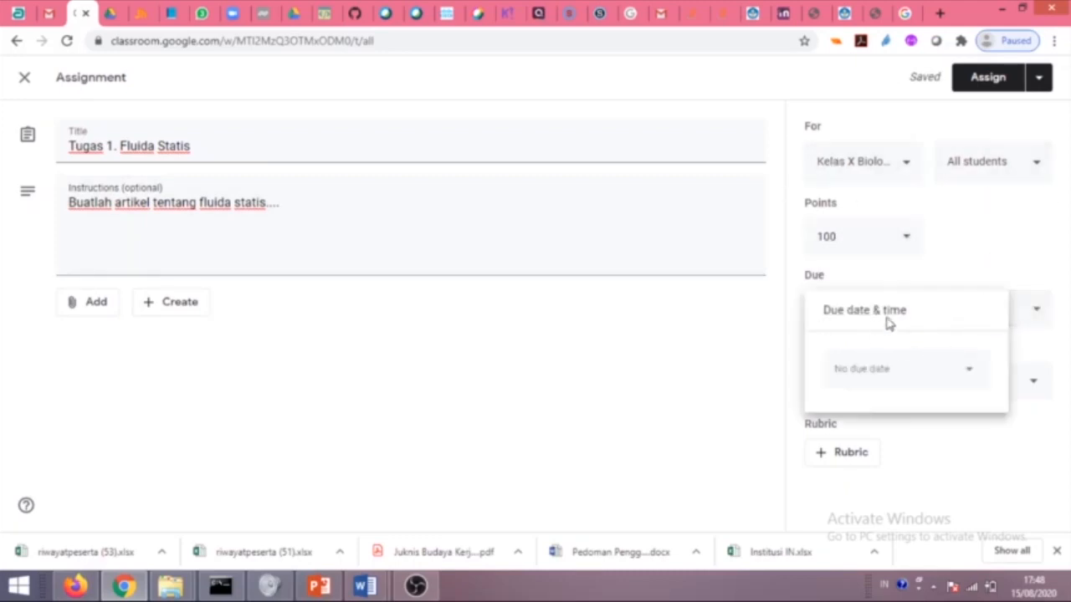
pyautogui.click(954, 376)
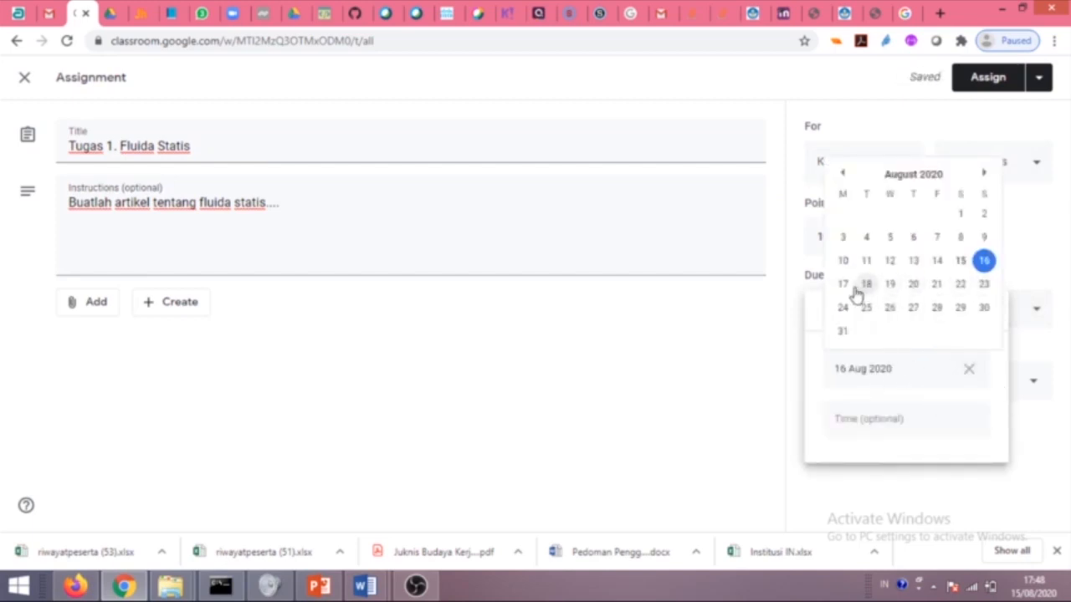
pyautogui.click(913, 286)
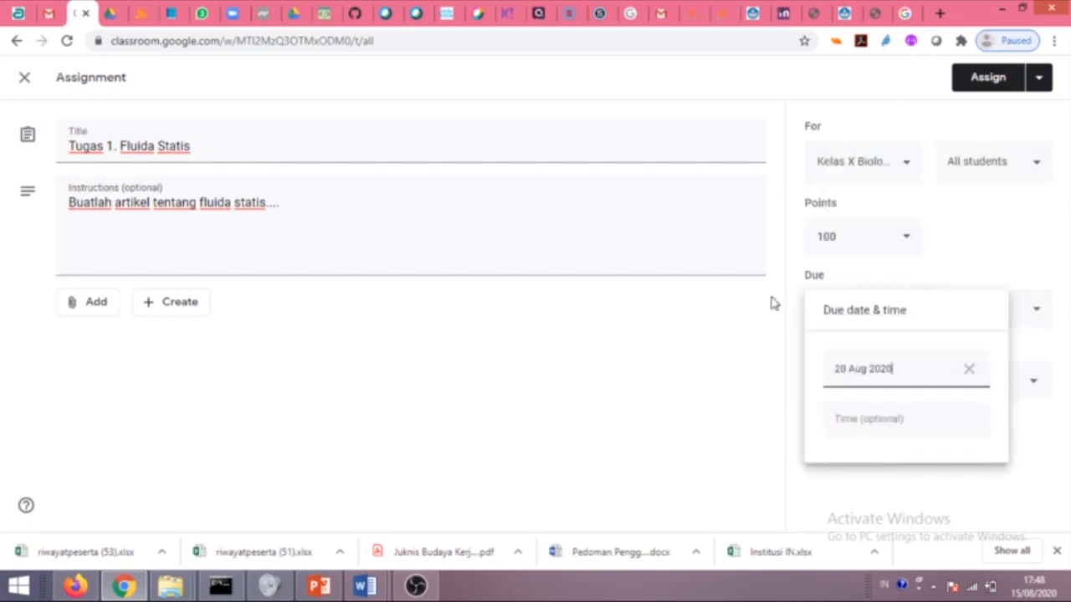
pyautogui.click(877, 425)
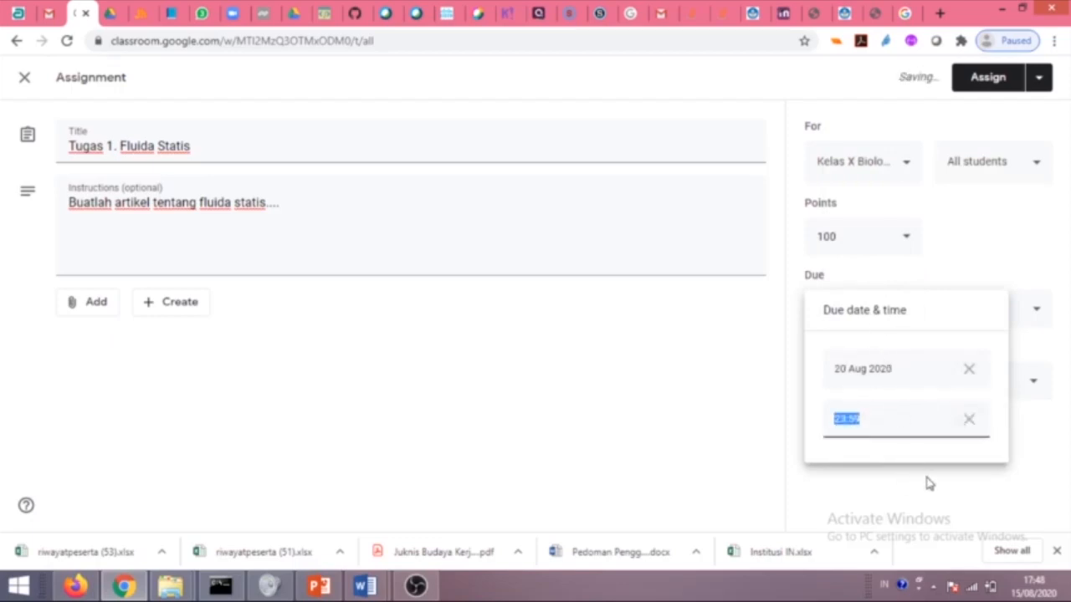
pyautogui.click(1000, 487)
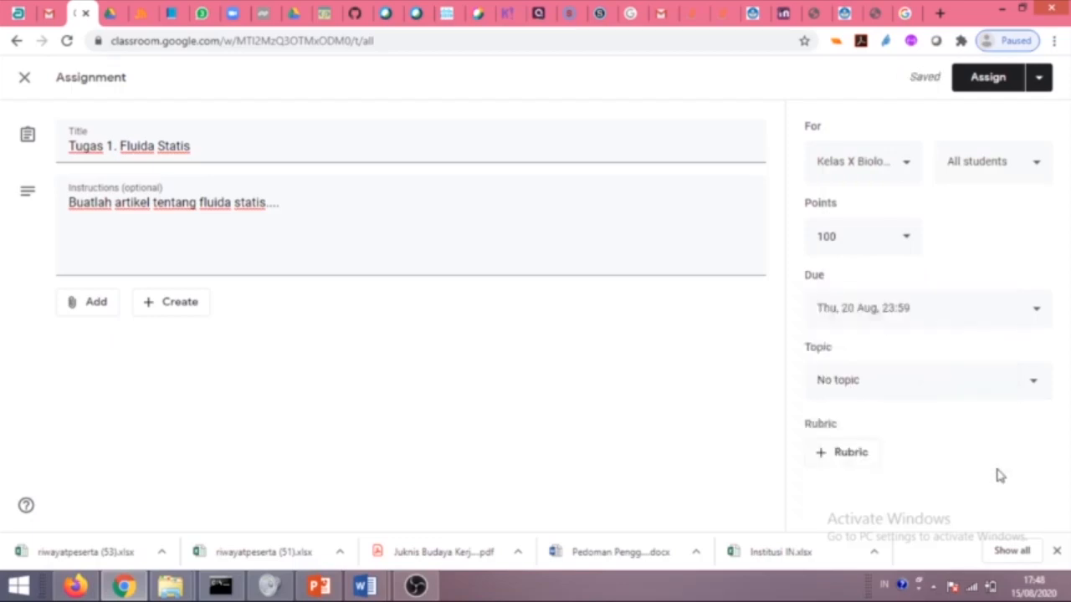
# File the assignment under the Tugas topic and assign it.
pyautogui.click(897, 389)
pyautogui.click(848, 497)
pyautogui.click(988, 91)
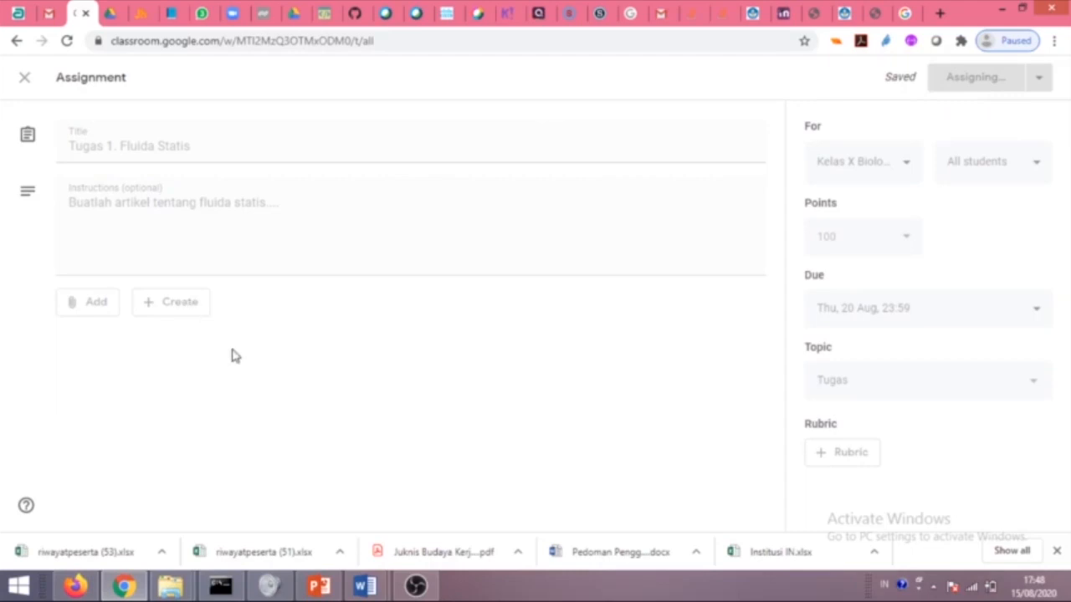
pyautogui.scroll(-2, 465, 295)
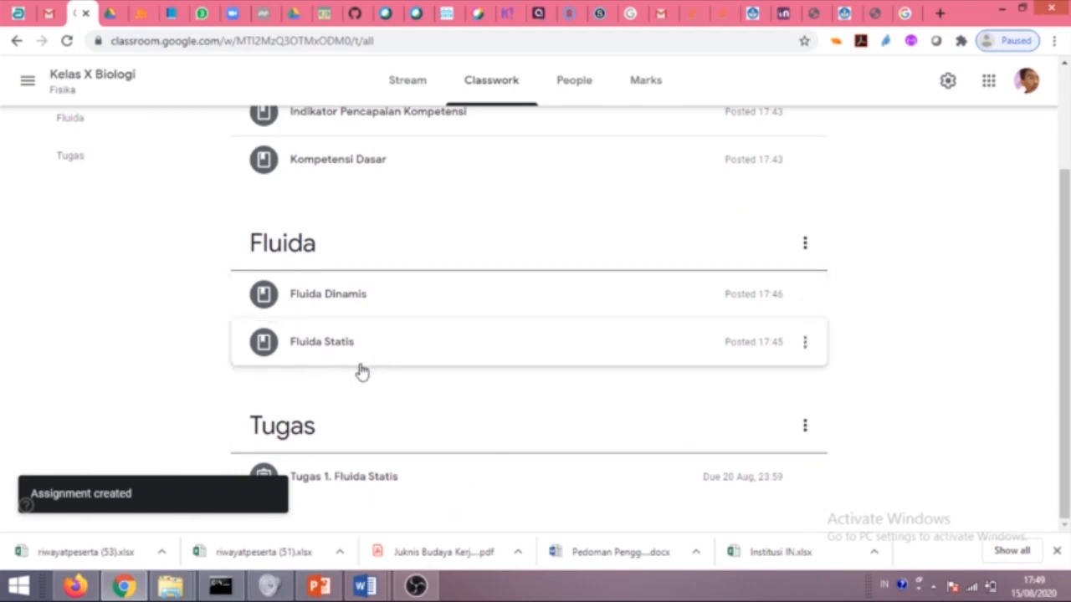
pyautogui.scroll(3, 176, 227)
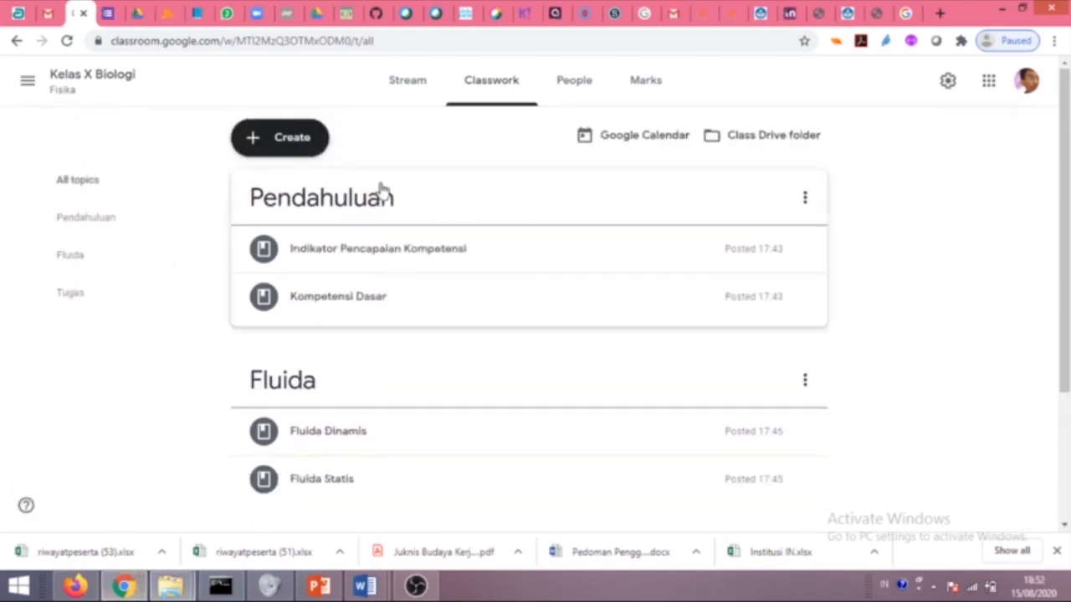
# Start a Multiple choice question 'Kuis Fluda Statis' with instructions 'Jika benda ditempatkan..'.
pyautogui.click(299, 149)
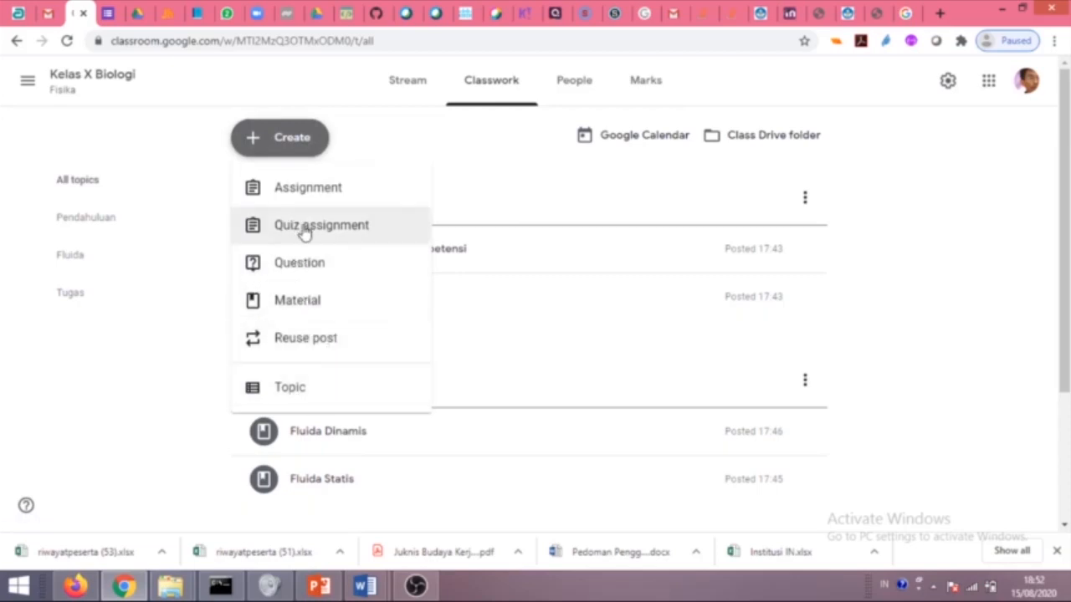
pyautogui.click(368, 273)
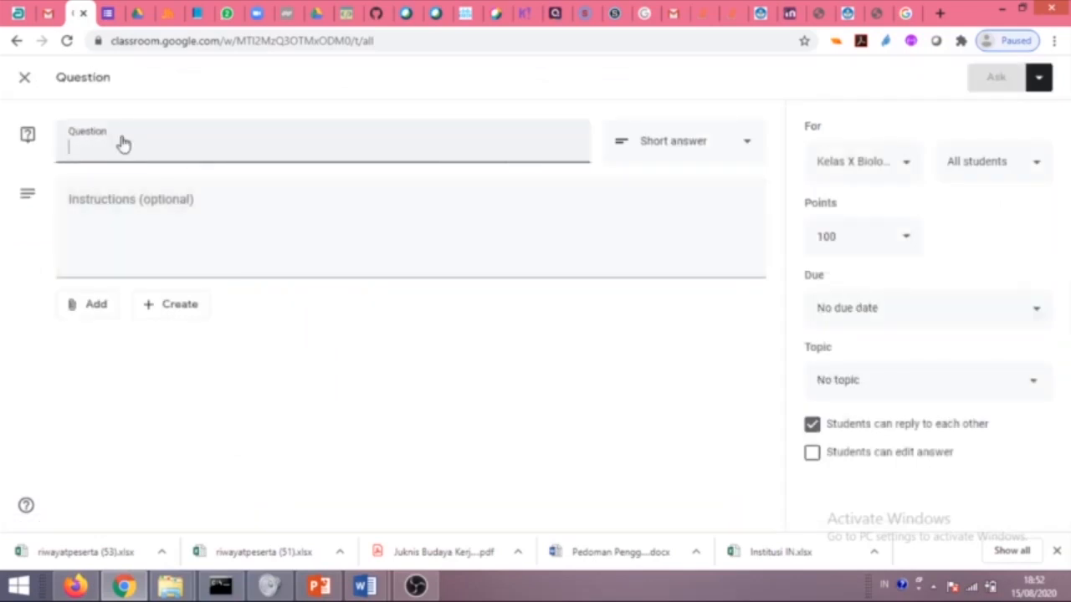
pyautogui.write('Kuis Fluda Statis')
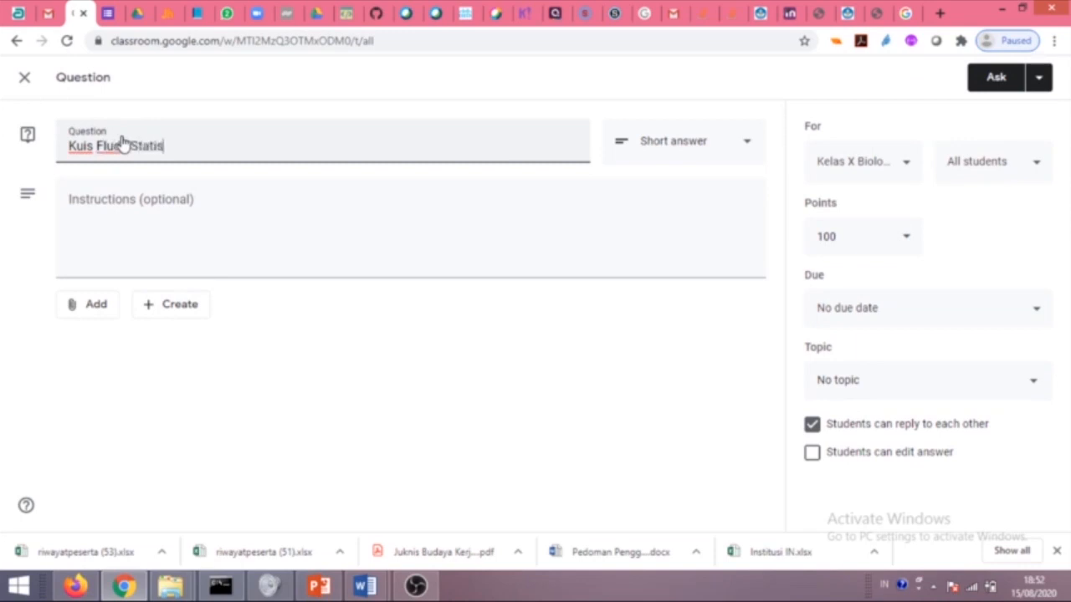
pyautogui.click(111, 201)
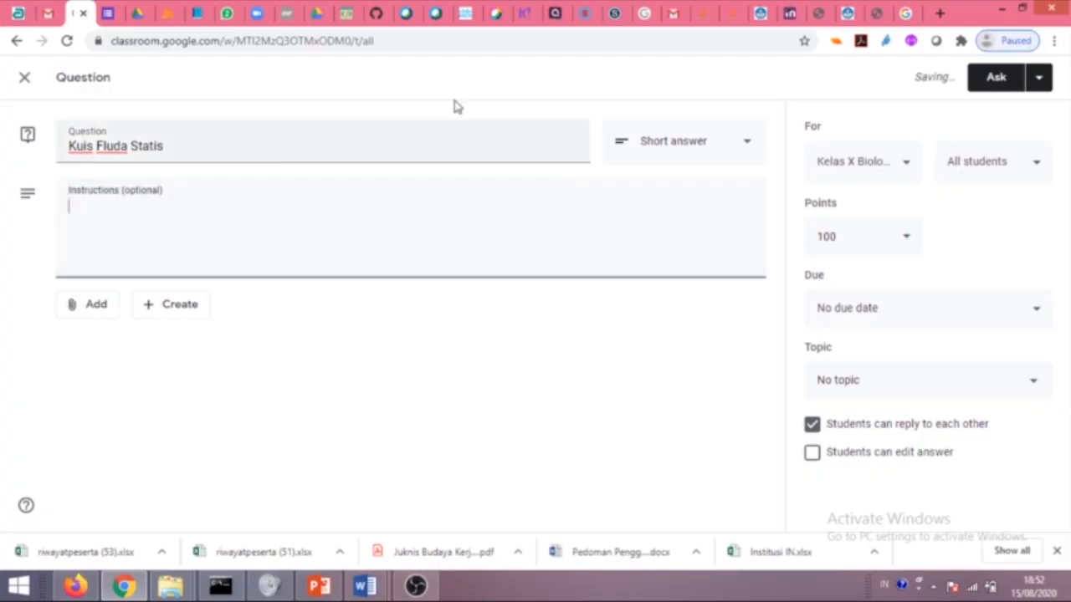
pyautogui.click(748, 143)
pyautogui.click(688, 177)
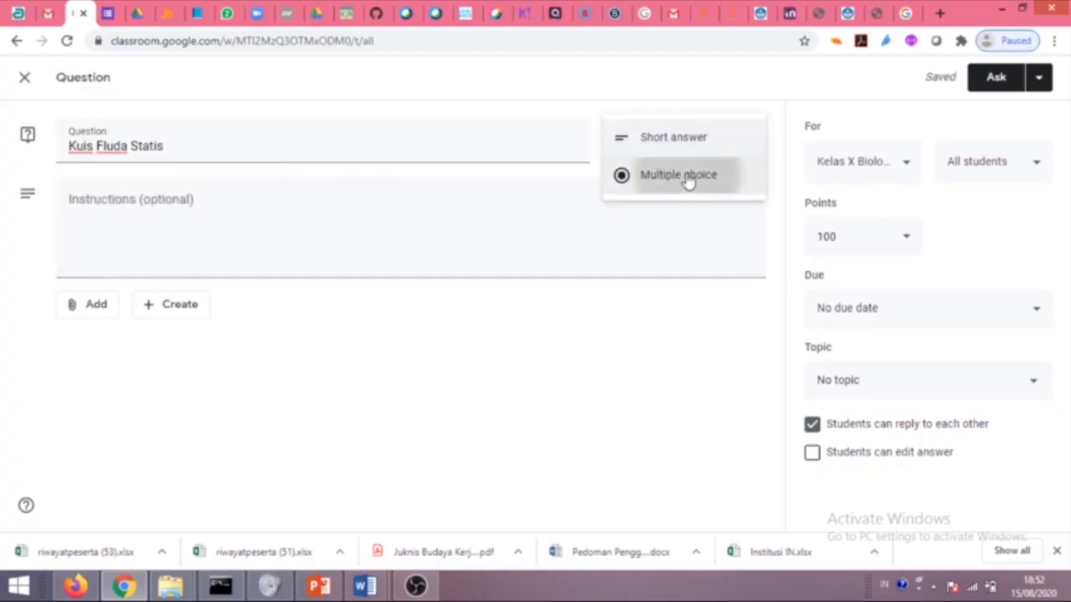
pyautogui.click(122, 206)
pyautogui.write('Jika be')
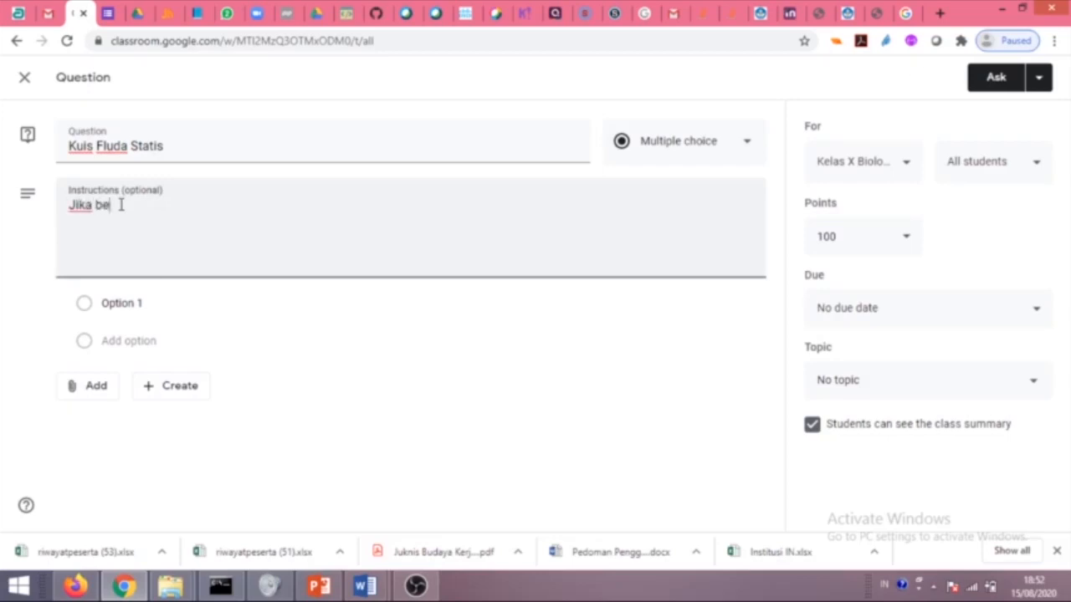
pyautogui.write('nda ditempatkan...')
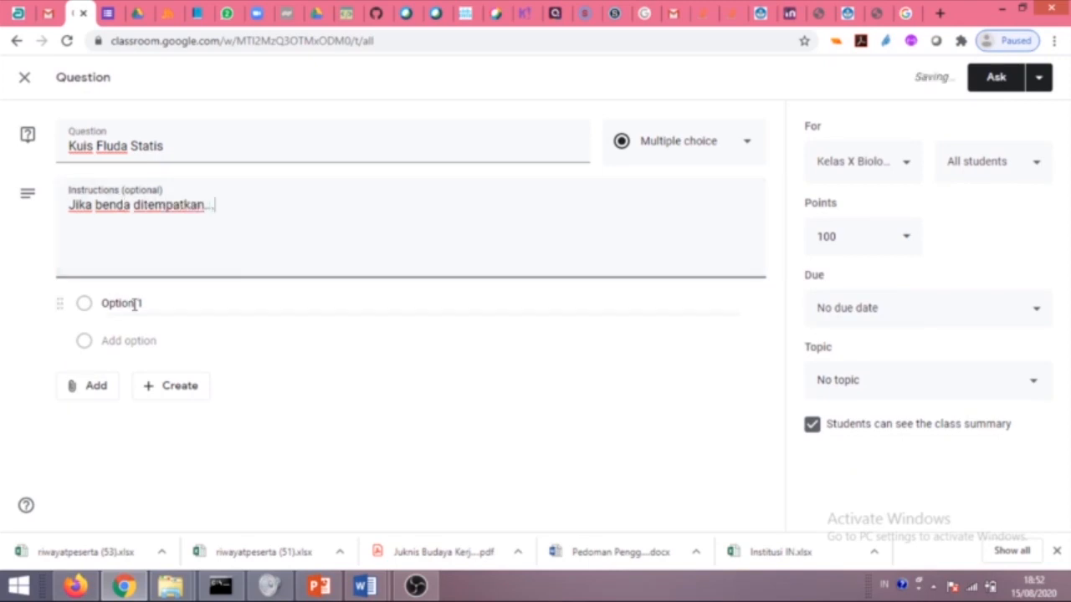
# Enter the answer options Melayang, Terapung and Tenggelam.
pyautogui.click(134, 303)
pyautogui.write('Mel')
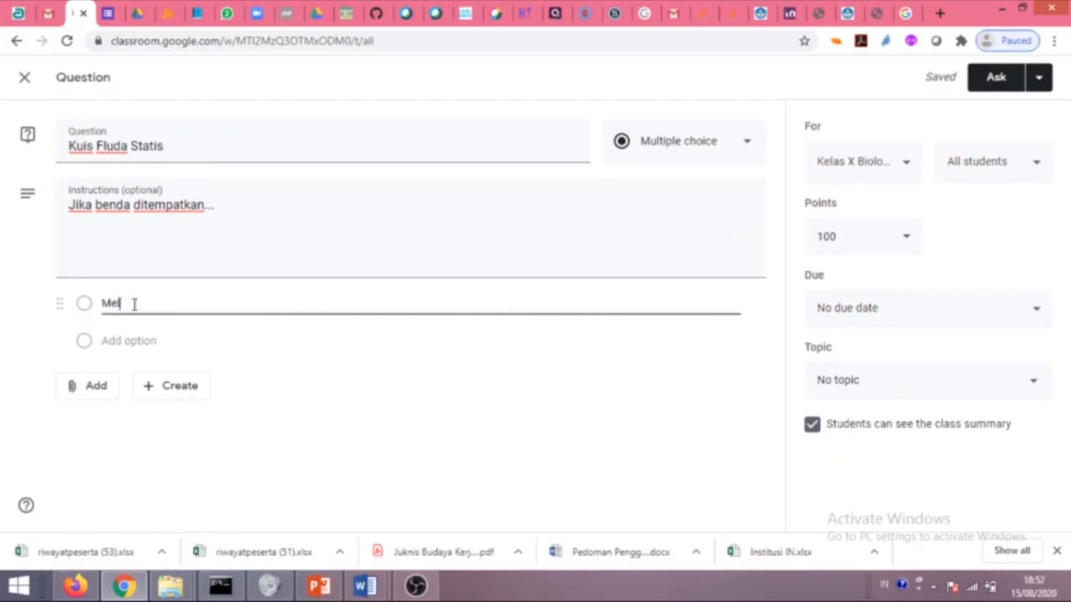
pyautogui.write('ayang')
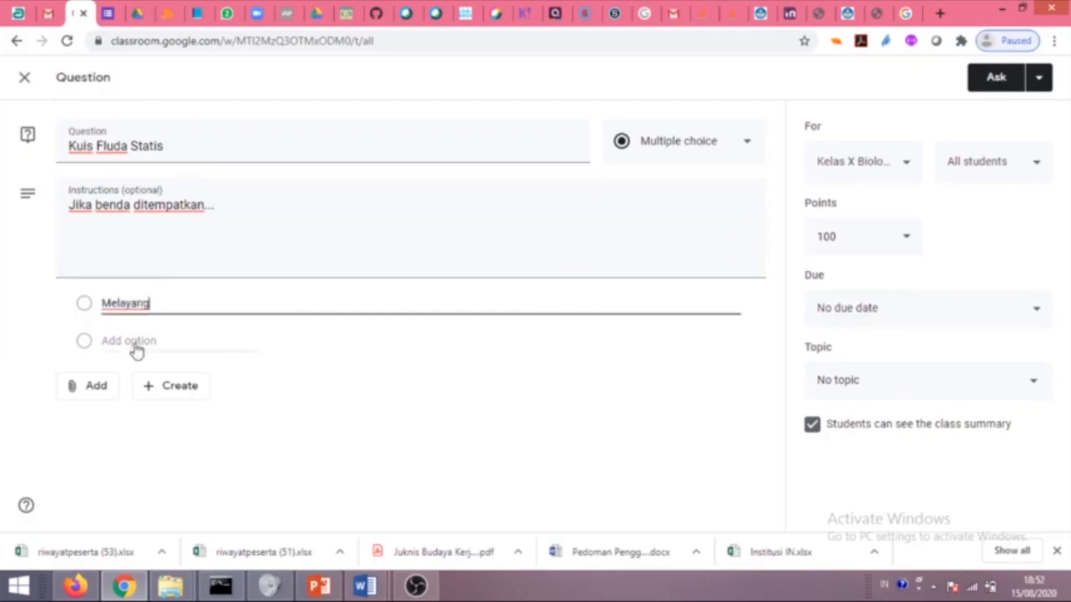
pyautogui.click(135, 342)
pyautogui.write('Terapung')
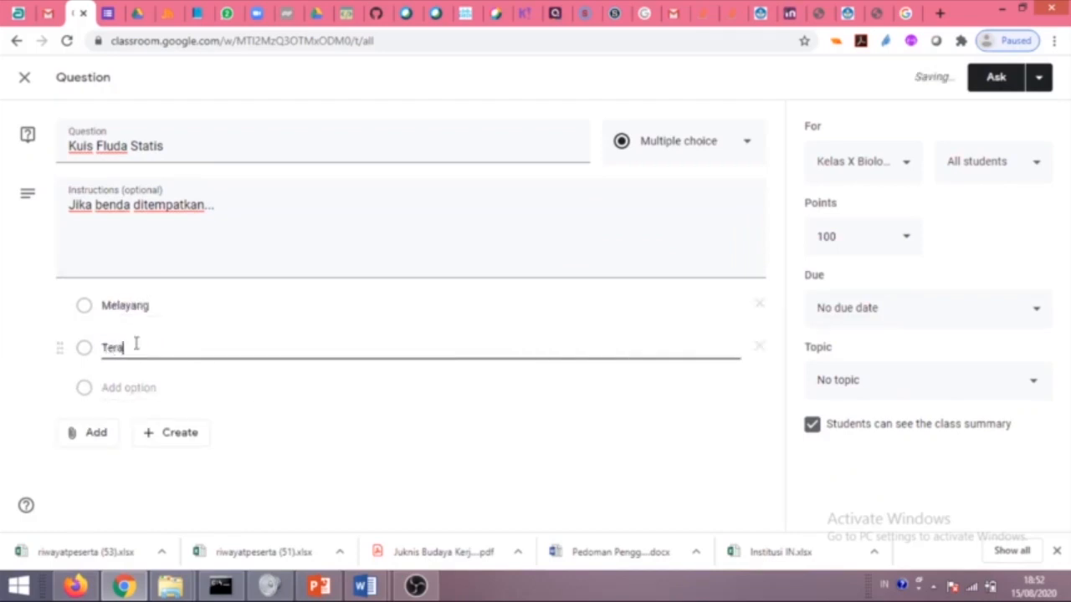
pyautogui.click(130, 389)
pyautogui.write('Te')
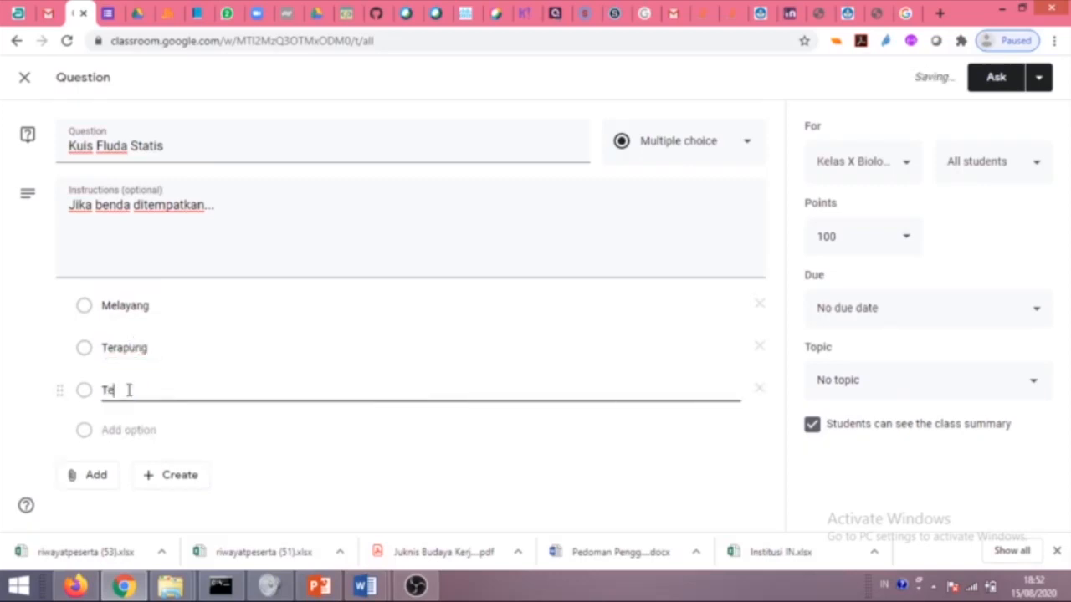
pyautogui.write('nggelam')
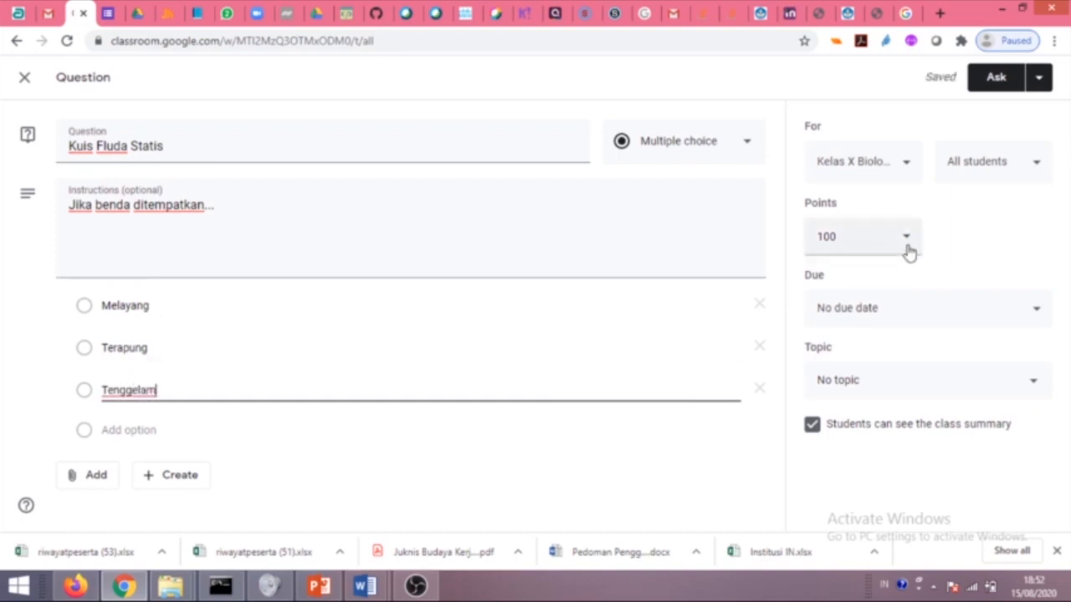
# Post it unmarked with no due date under Fluida, then move it below Fluida Statis.
pyautogui.click(865, 248)
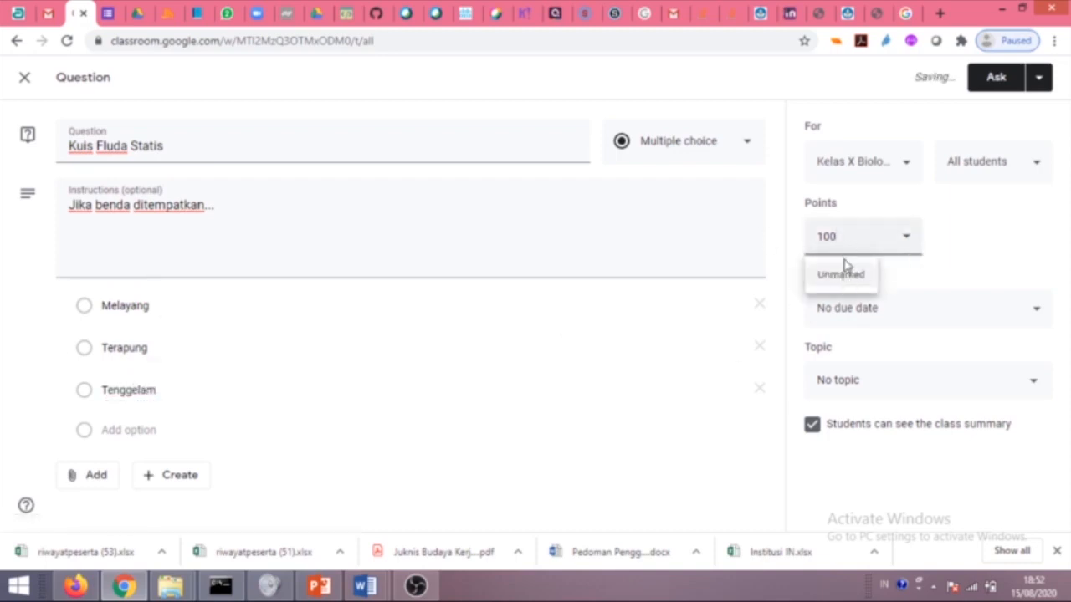
pyautogui.click(860, 279)
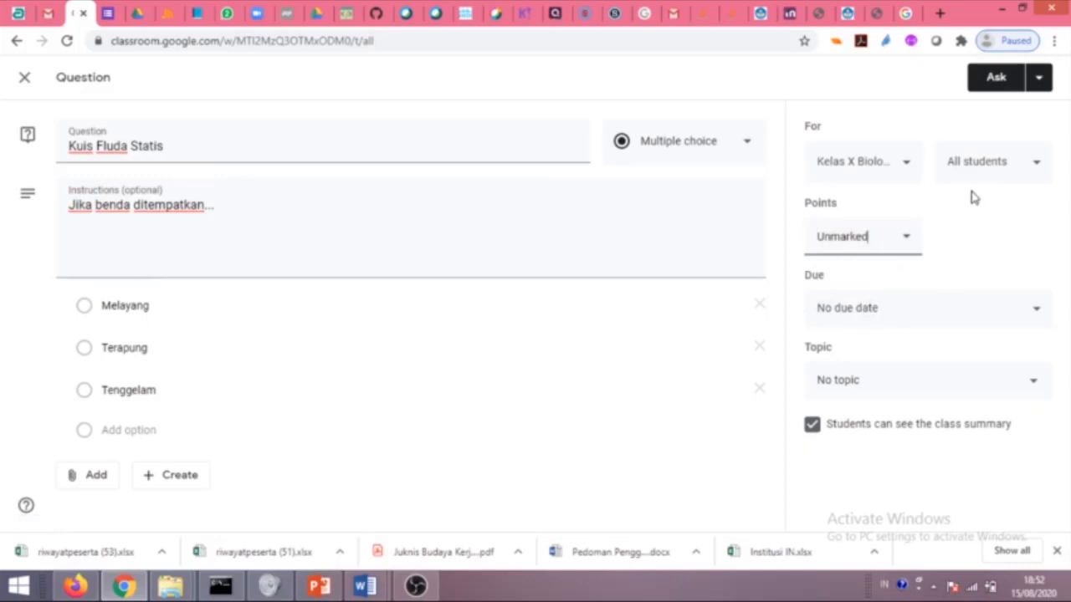
pyautogui.click(943, 316)
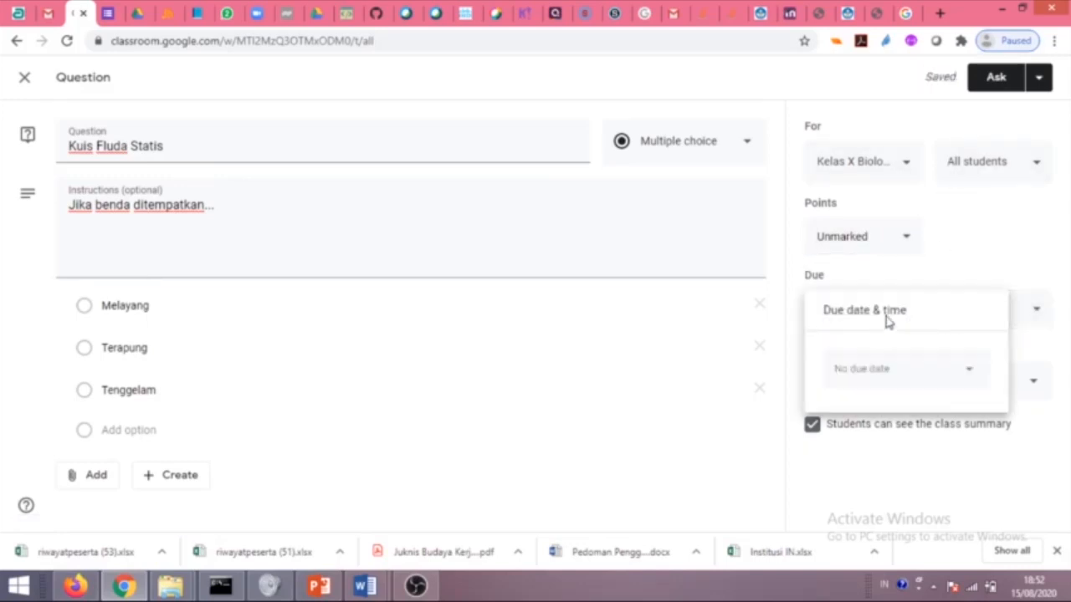
pyautogui.click(902, 270)
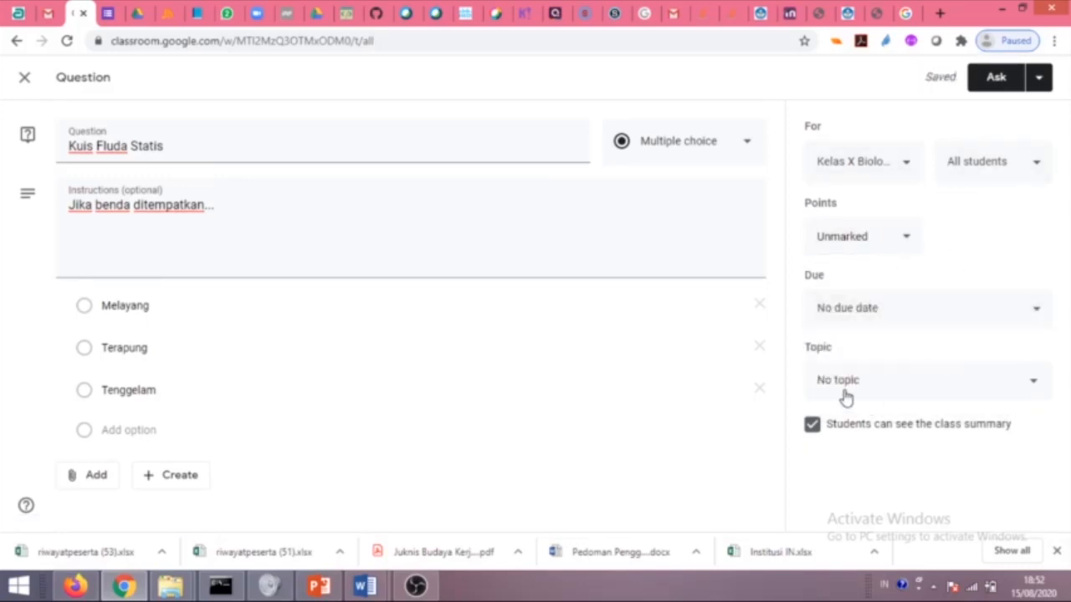
pyautogui.click(903, 378)
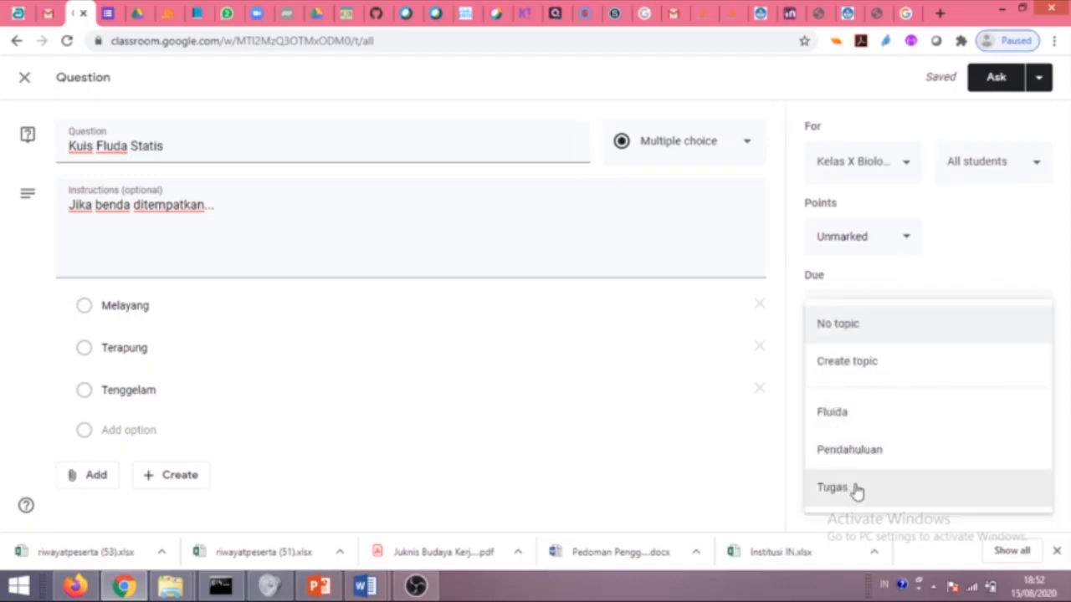
pyautogui.click(857, 425)
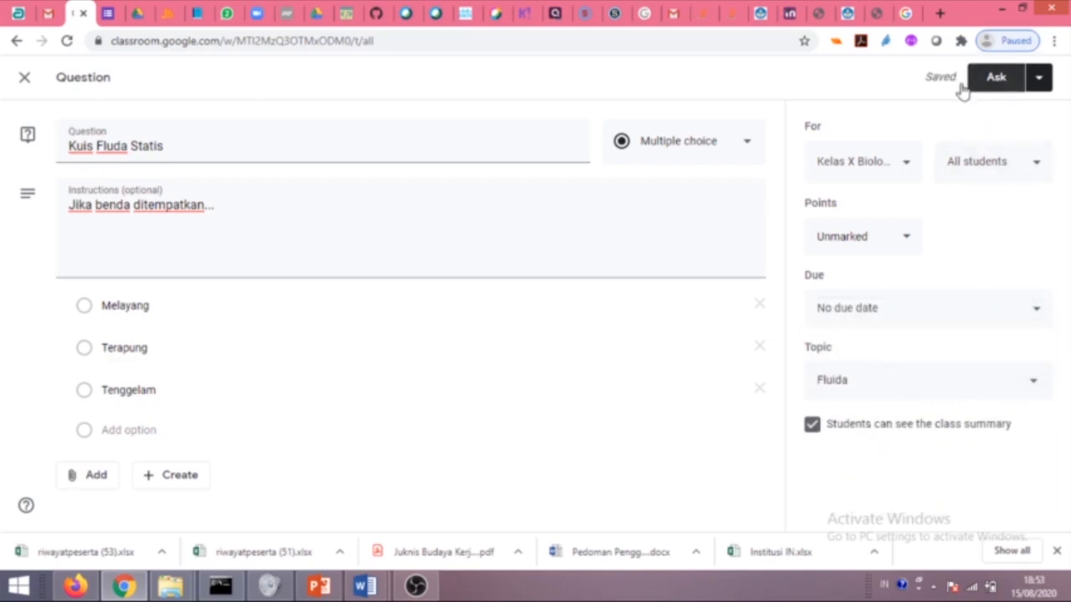
pyautogui.click(995, 77)
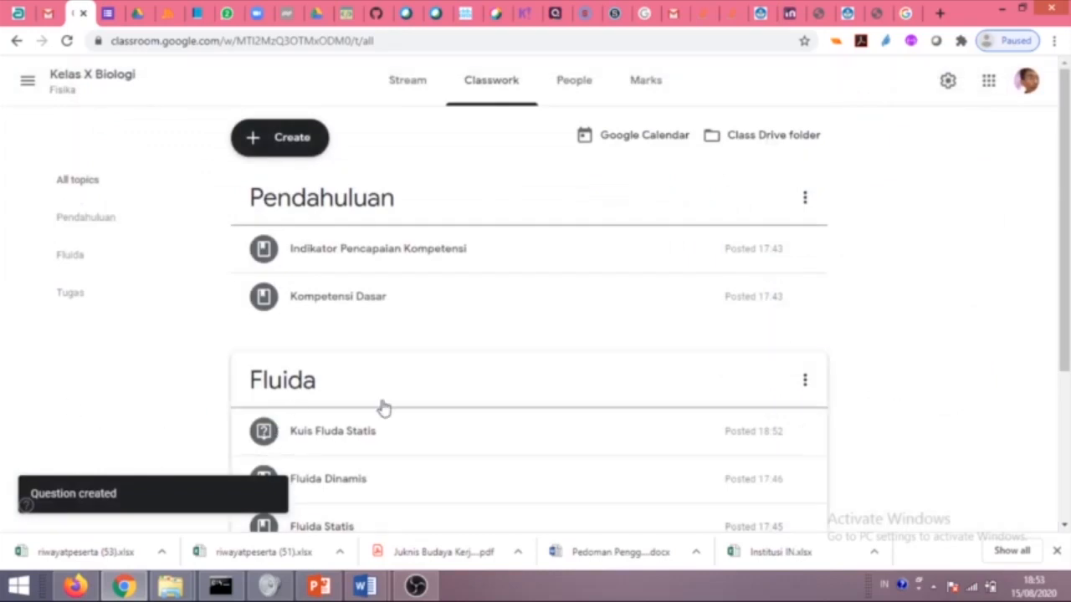
pyautogui.scroll(-3, 435, 406)
pyautogui.moveTo(342, 203); pyautogui.dragTo(361, 301)
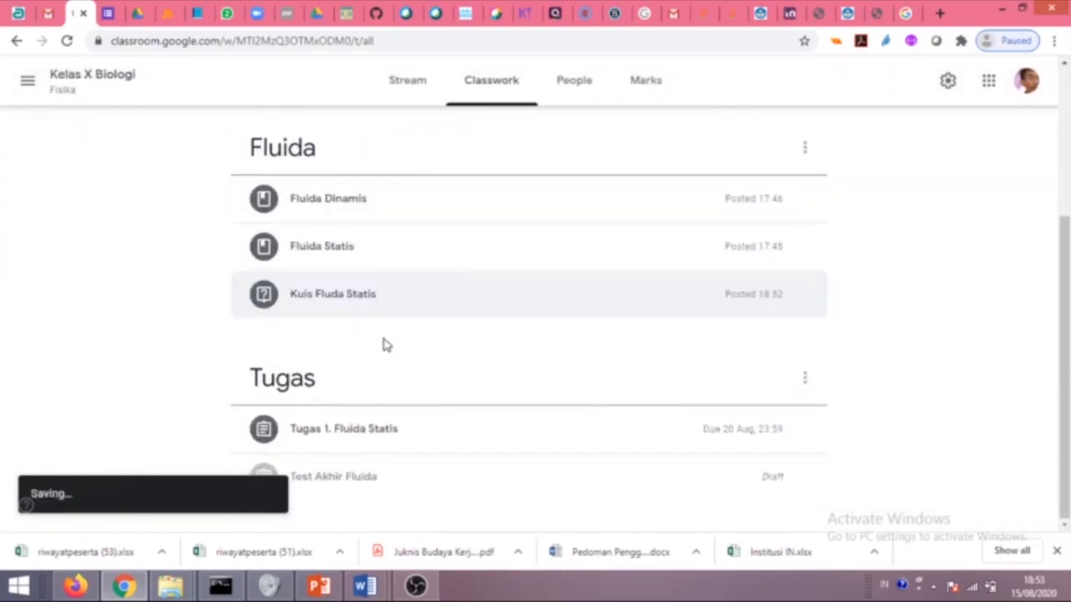
# Start a new quiz assignment and begin typing the title 'Test Akhir'.
pyautogui.scroll(3, 406, 335)
pyautogui.click(281, 137)
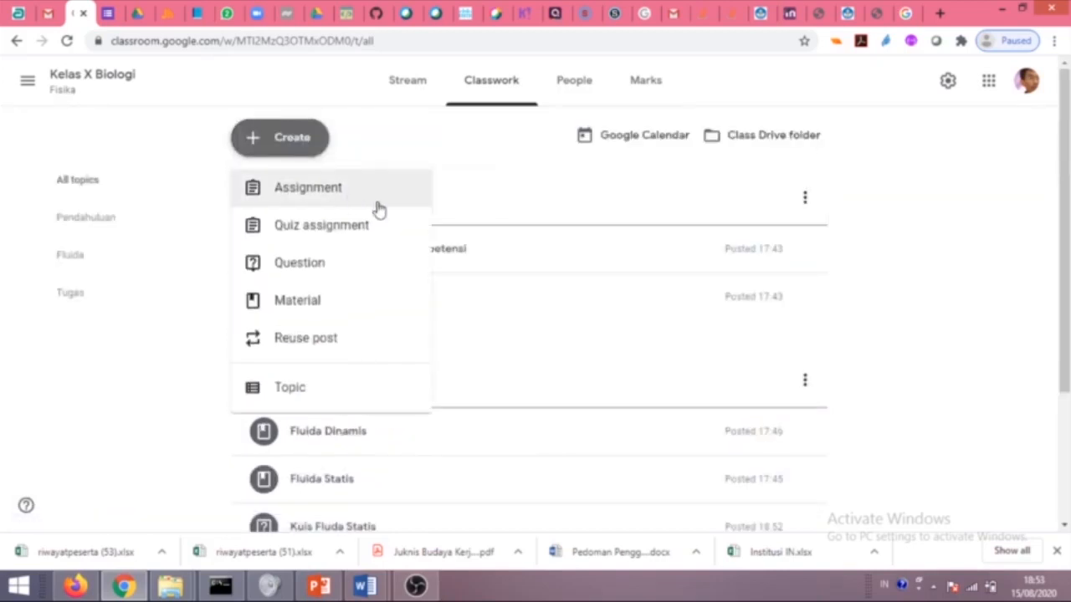
pyautogui.click(322, 233)
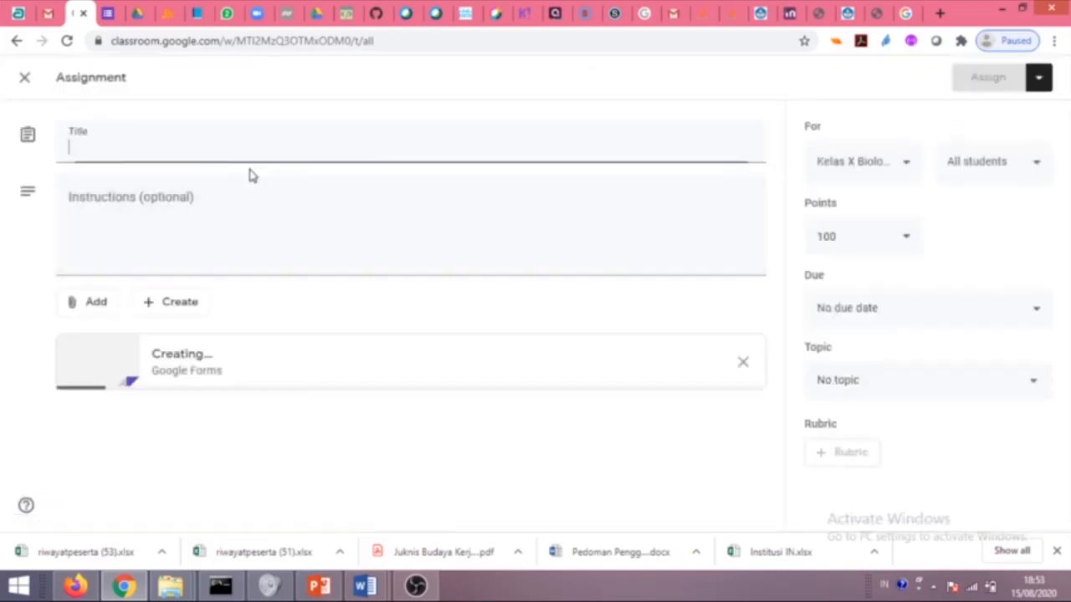
pyautogui.write('Test Akhir Fluida Statis')
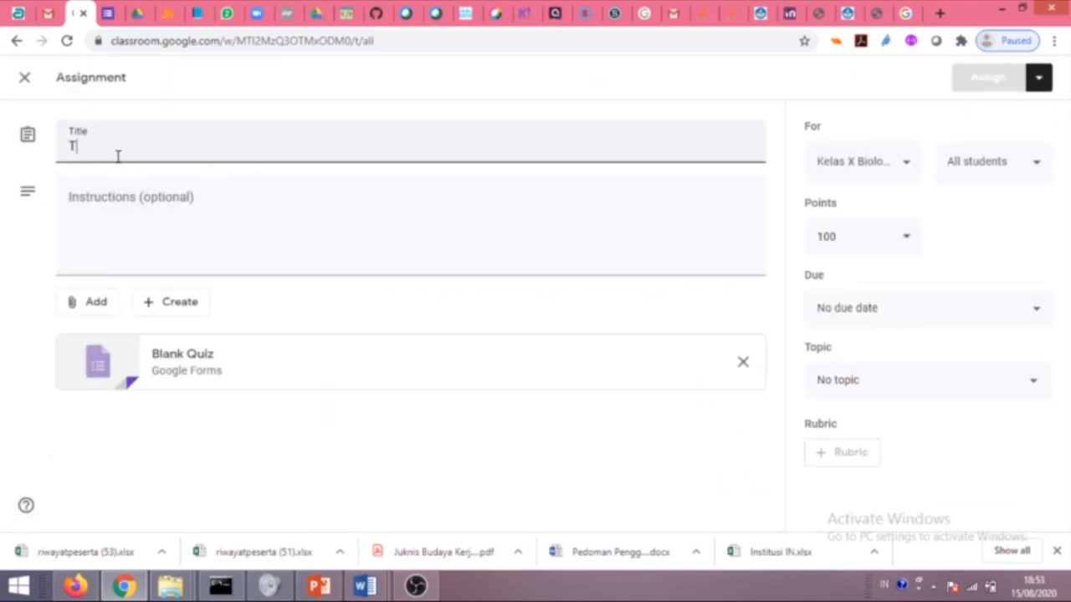
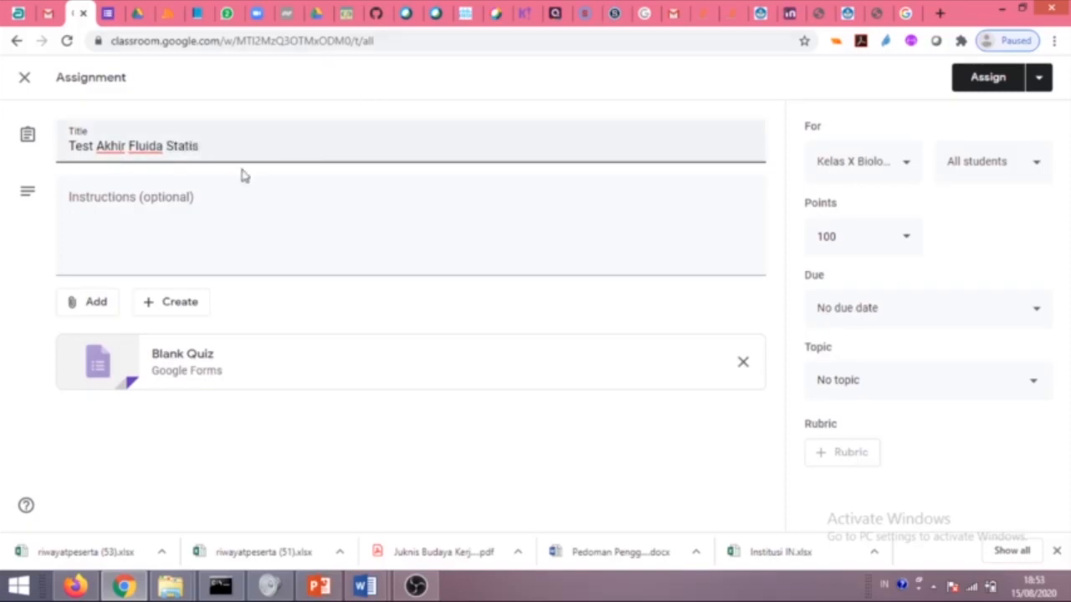
# Add the instructions 'Jawablah pertanyaan berikut' and replace the Blank Quiz with a new Google Form.
pyautogui.click(171, 204)
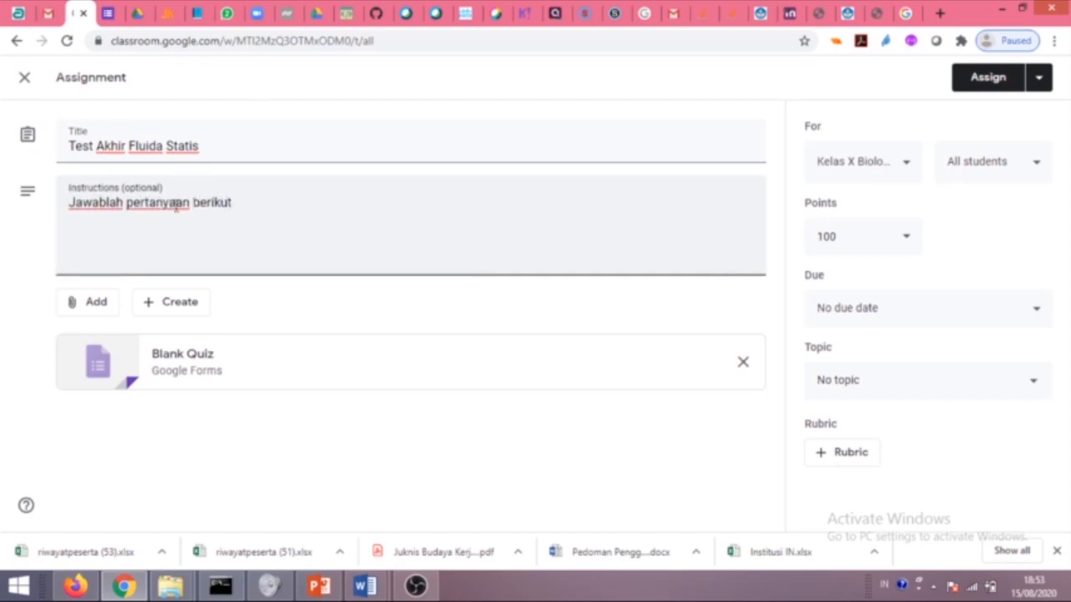
pyautogui.click(743, 368)
pyautogui.click(176, 303)
pyautogui.click(184, 437)
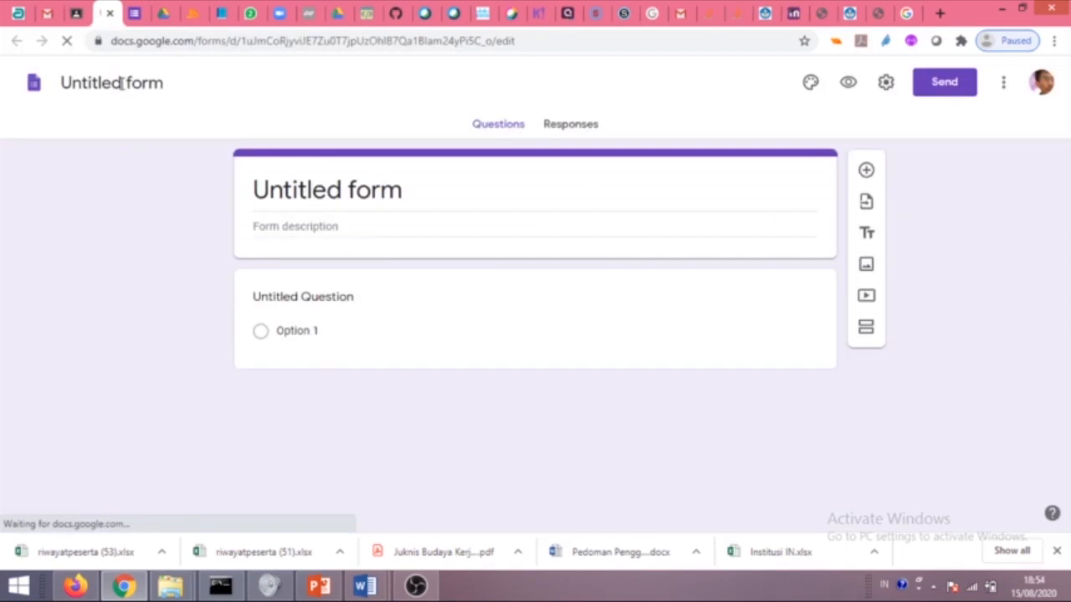
# Rename 'Untitled form' to 'Test Akhir Fluida Statis'.
pyautogui.click(147, 81)
pyautogui.write('Test')
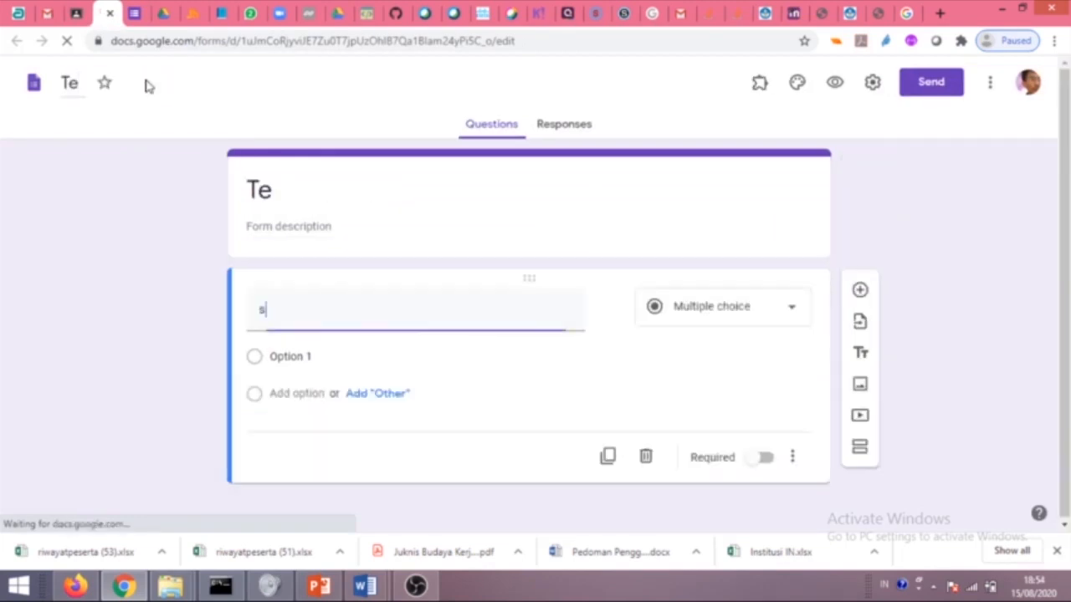
pyautogui.click(75, 83)
pyautogui.write('s')
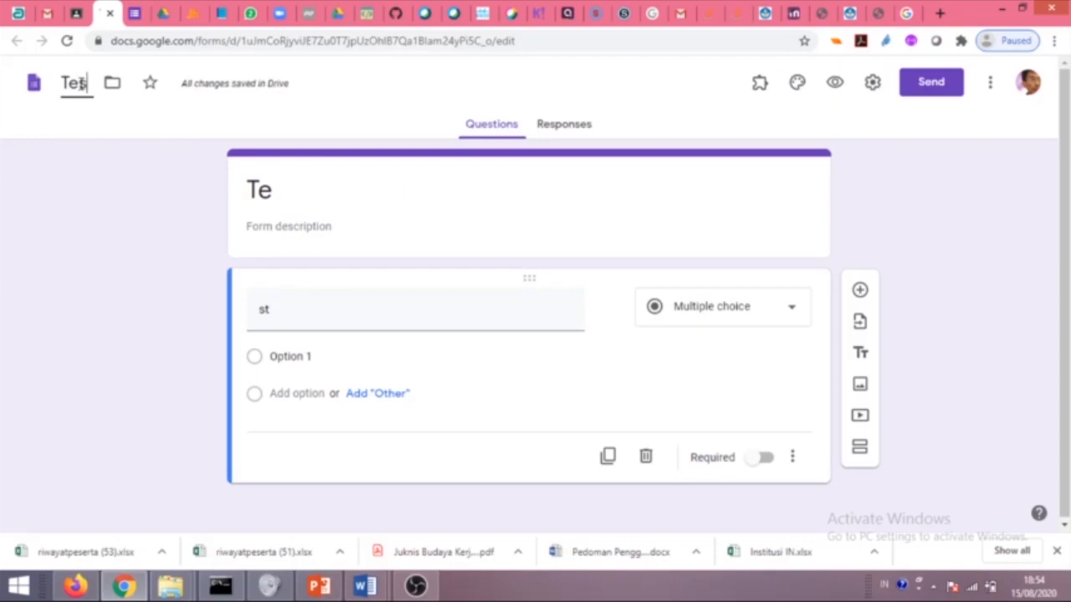
pyautogui.write('t')
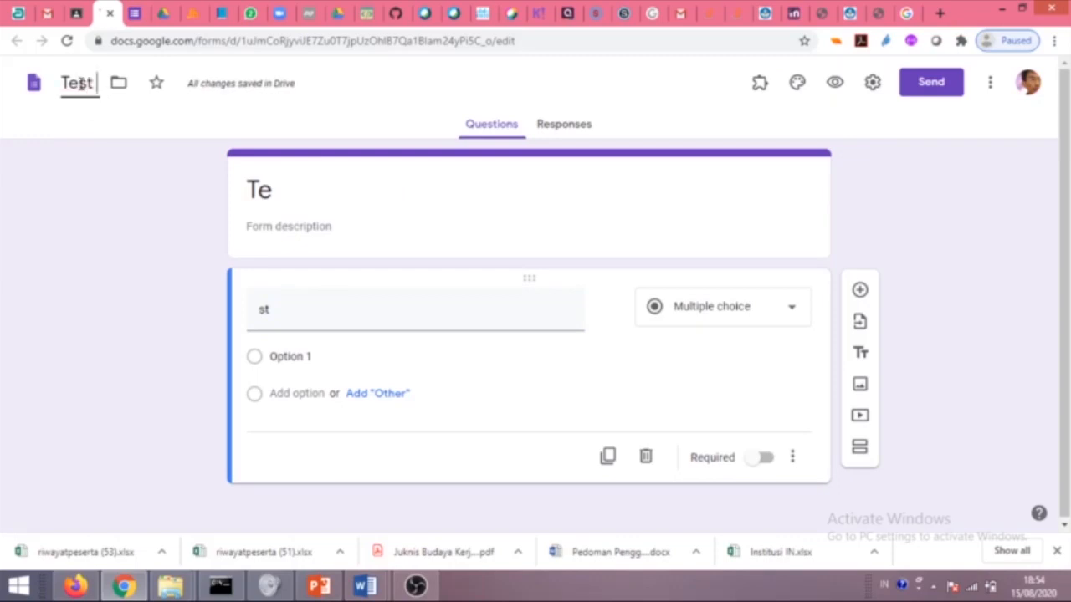
pyautogui.write(' Akhir Fluida Statis')
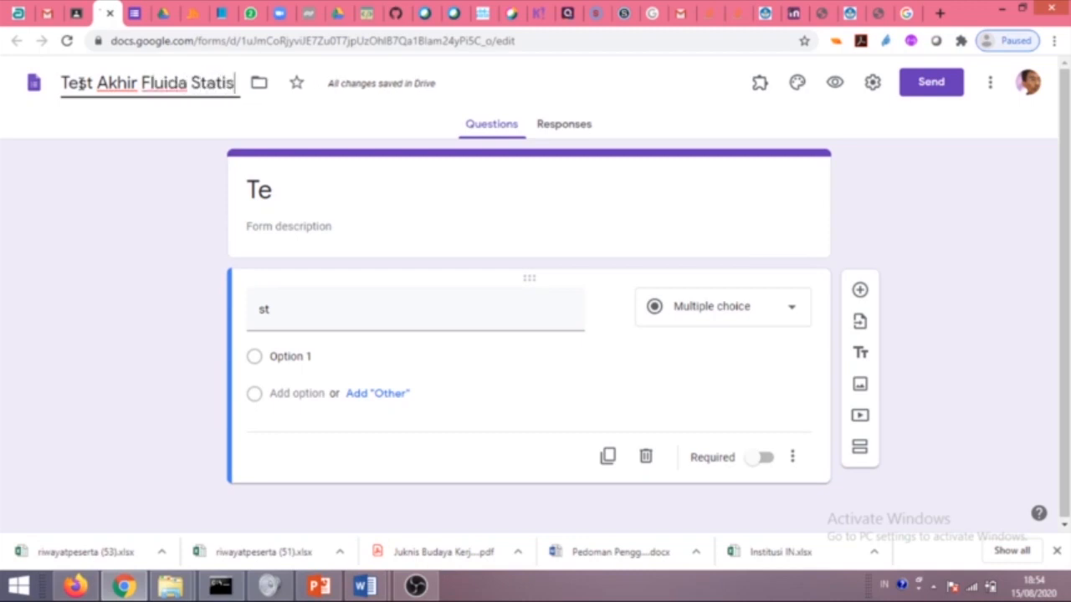
pyautogui.click(366, 245)
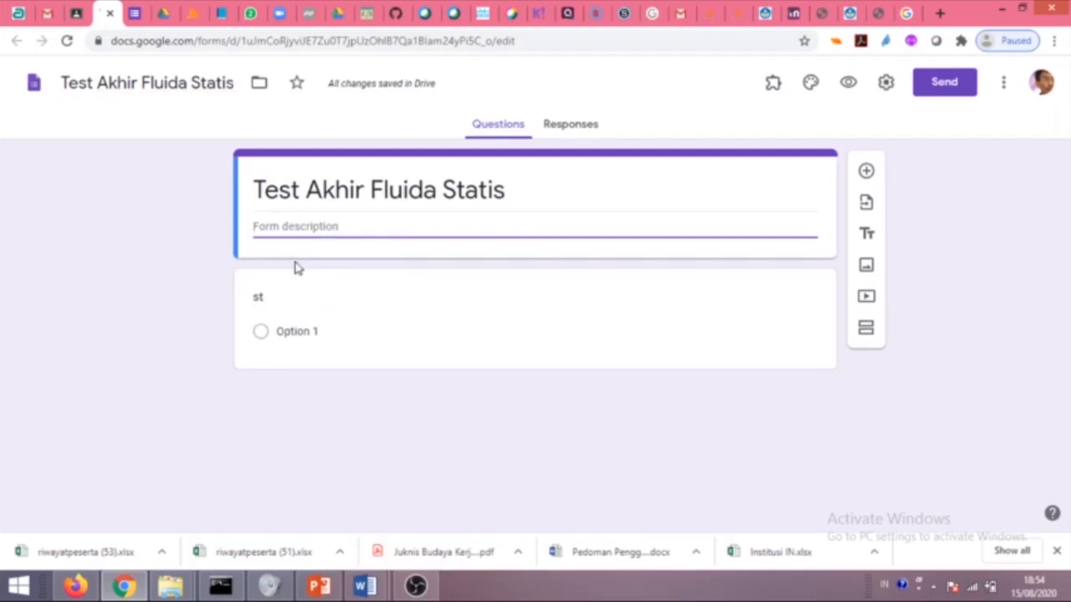
pyautogui.click(261, 301)
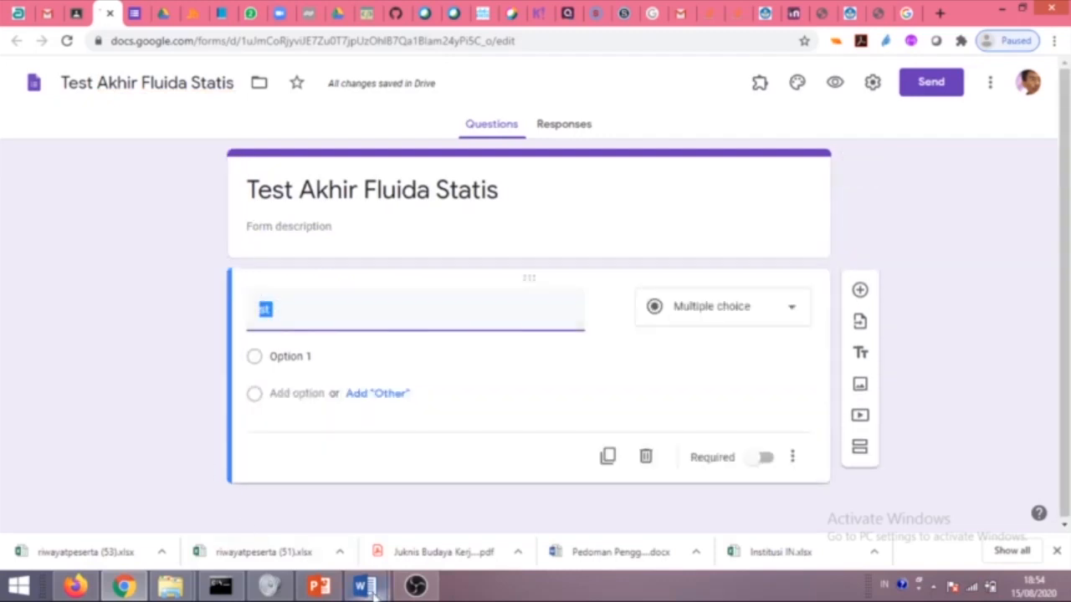
# Copy the Latihan Soal 1 question paragraph from the fluid lesson Word document.
pyautogui.moveTo(372, 577)
pyautogui.click(430, 544)
pyautogui.moveTo(457, 444); pyautogui.dragTo(231, 390)
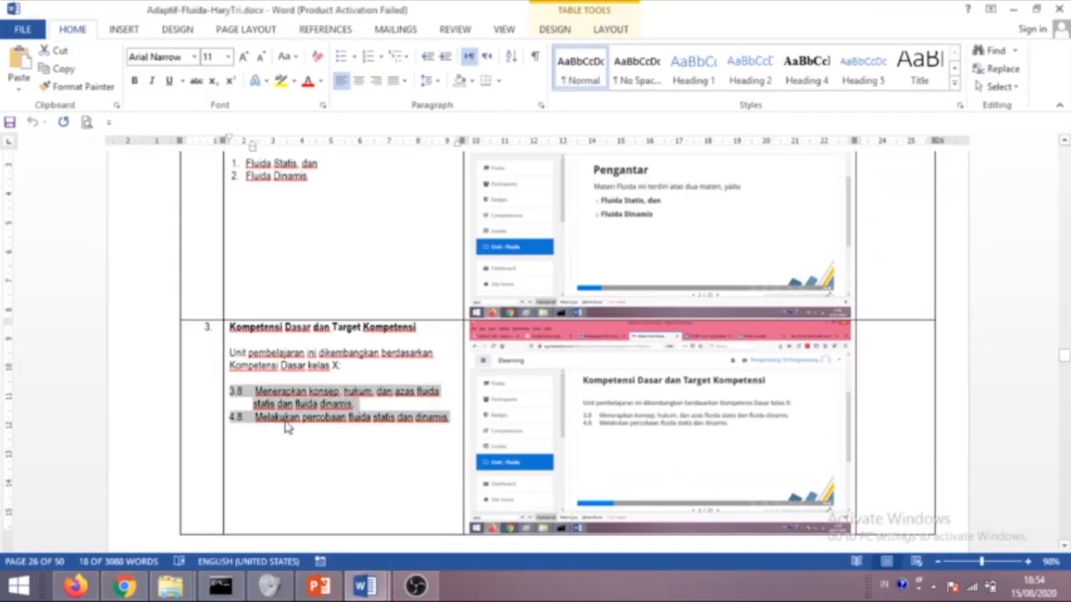
pyautogui.scroll(-20, 372, 456)
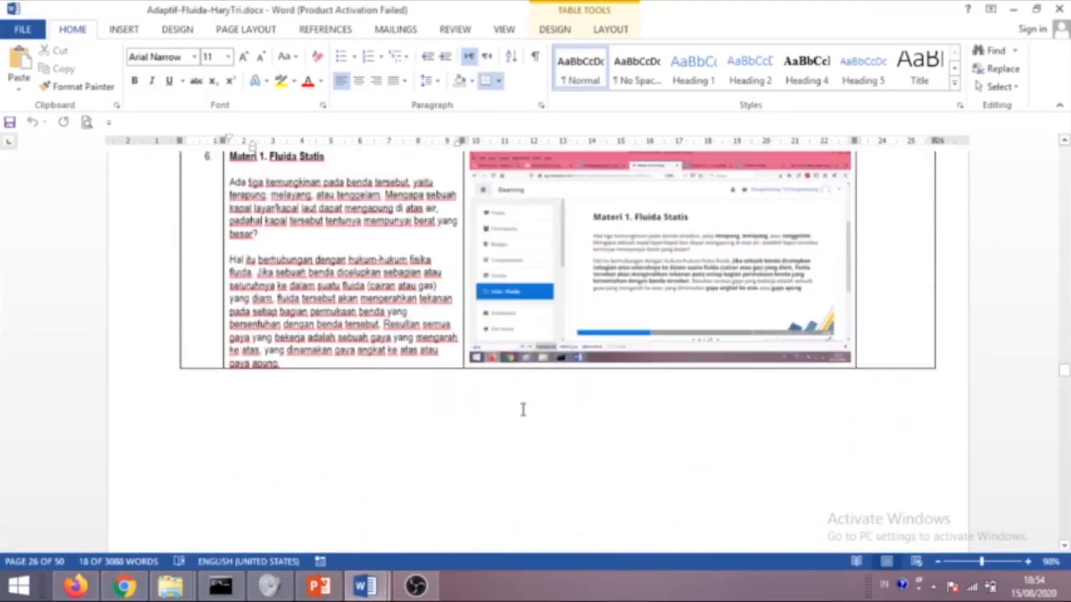
pyautogui.scroll(-20, 424, 411)
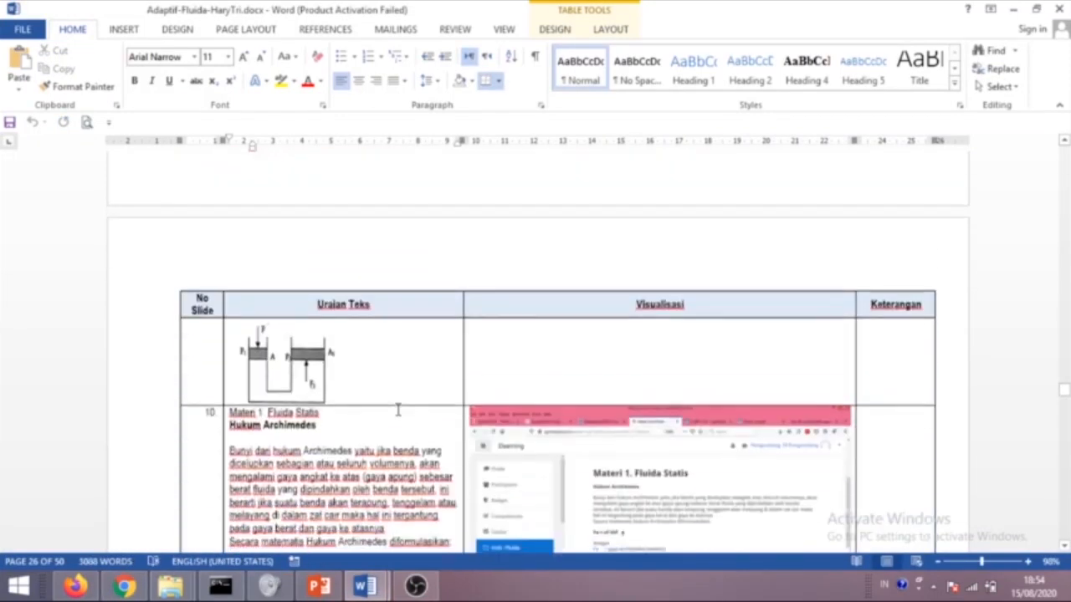
pyautogui.scroll(-20, 399, 409)
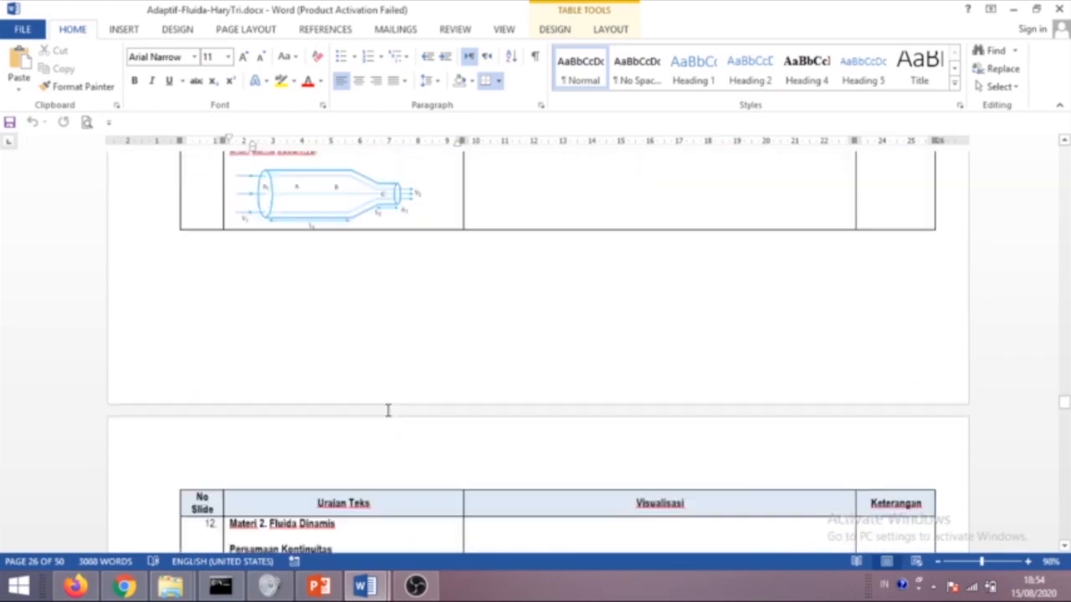
pyautogui.scroll(-20, 387, 410)
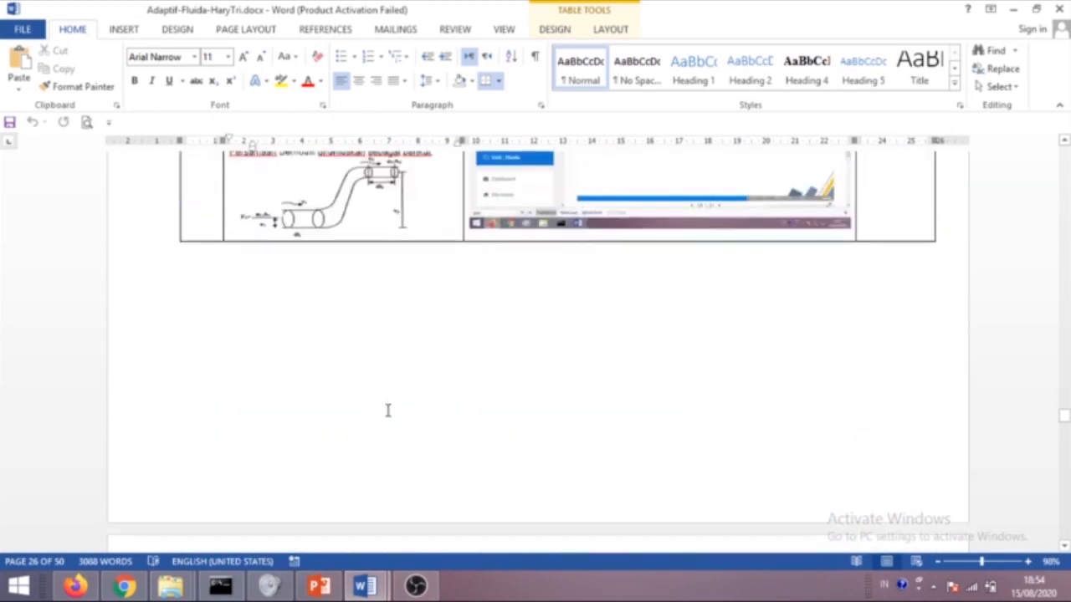
pyautogui.scroll(-5, 387, 409)
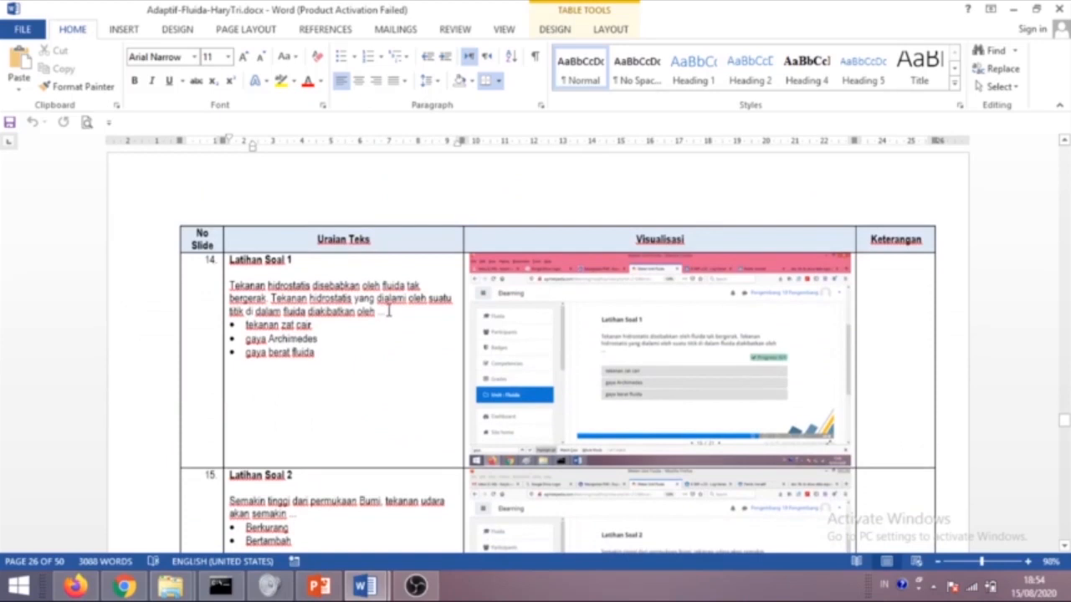
pyautogui.moveTo(384, 312); pyautogui.dragTo(230, 286)
pyautogui.hotkey('ctrl', 'c')
# Paste the Tekanan hidrostatis question and make 'tekanan zat cair' the first choice.
pyautogui.click(124, 586)
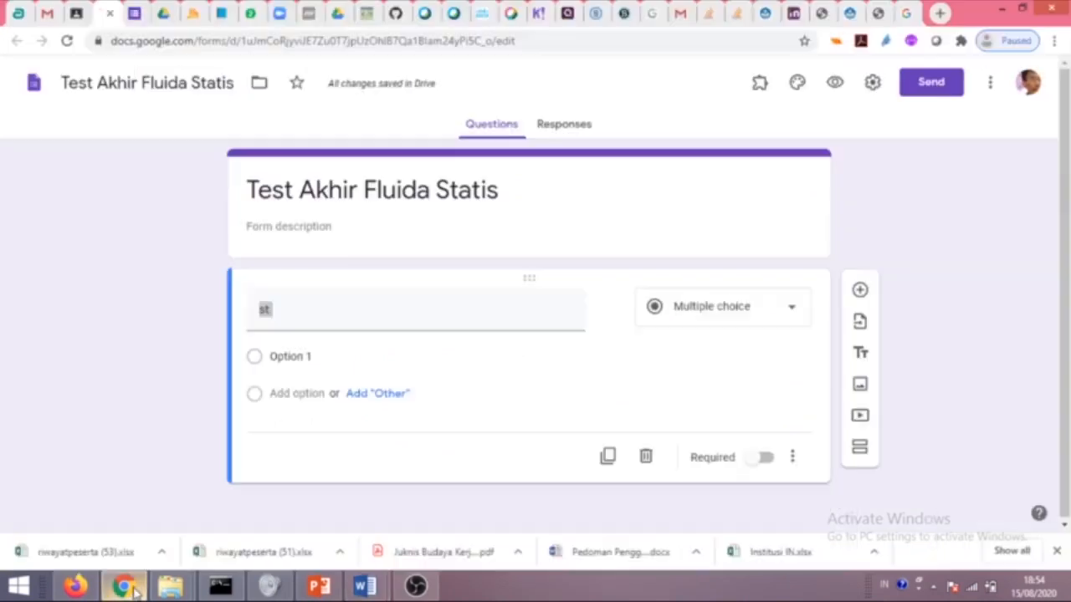
pyautogui.hotkey('ctrl', 'v')
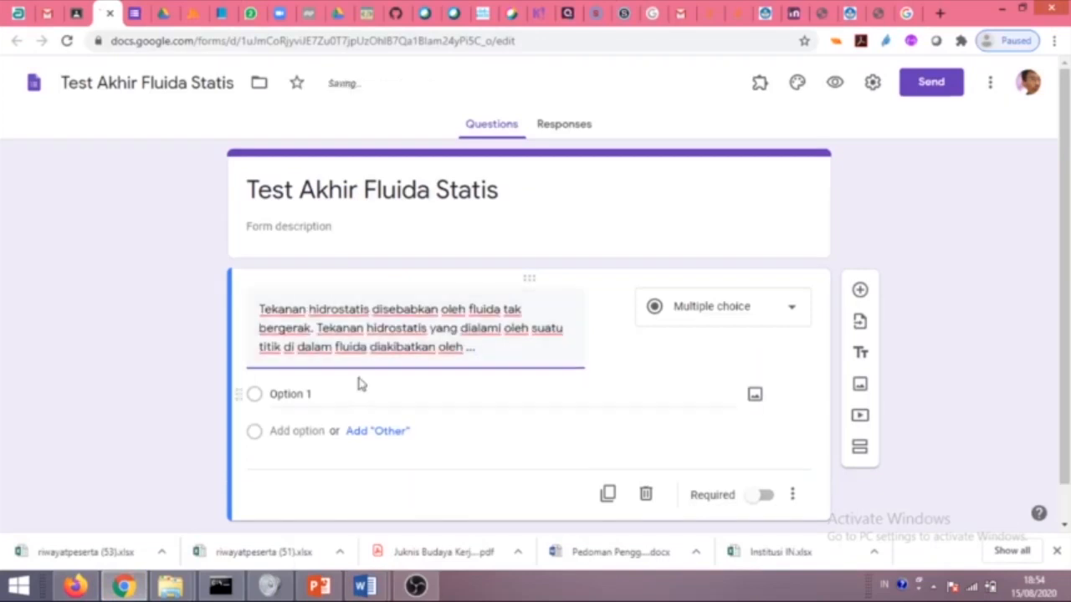
pyautogui.moveTo(365, 585)
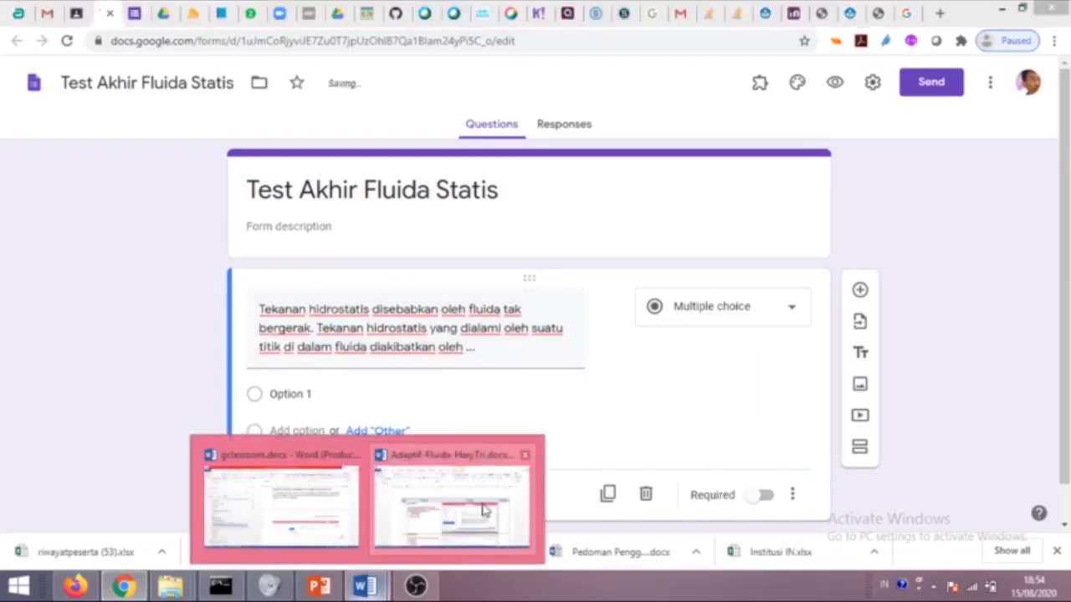
pyautogui.click(480, 512)
pyautogui.moveTo(316, 325); pyautogui.dragTo(246, 325)
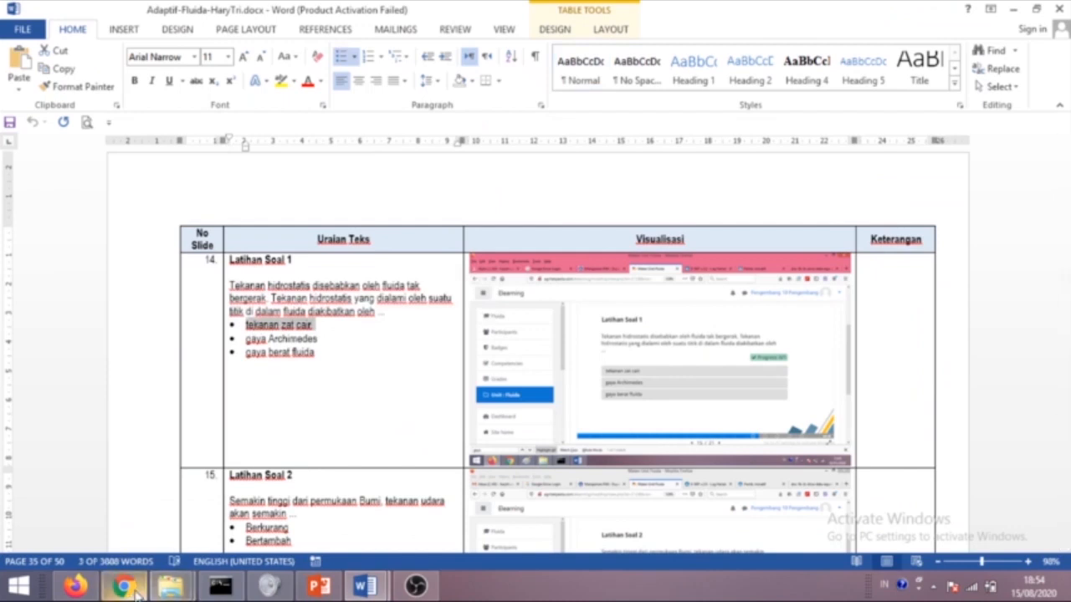
pyautogui.click(124, 586)
pyautogui.click(296, 394)
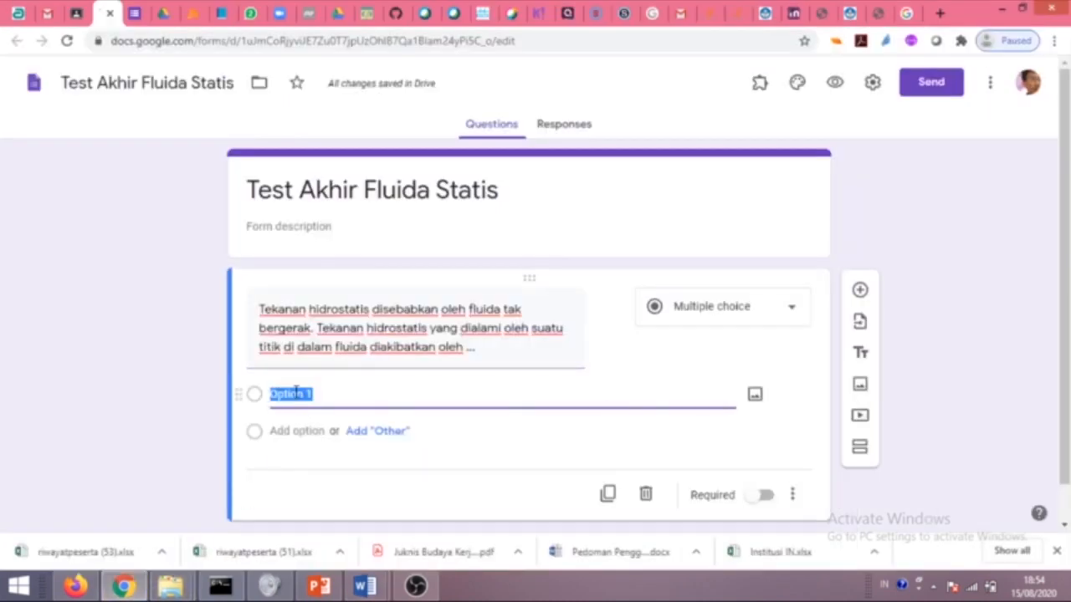
pyautogui.hotkey('ctrl', 'v')
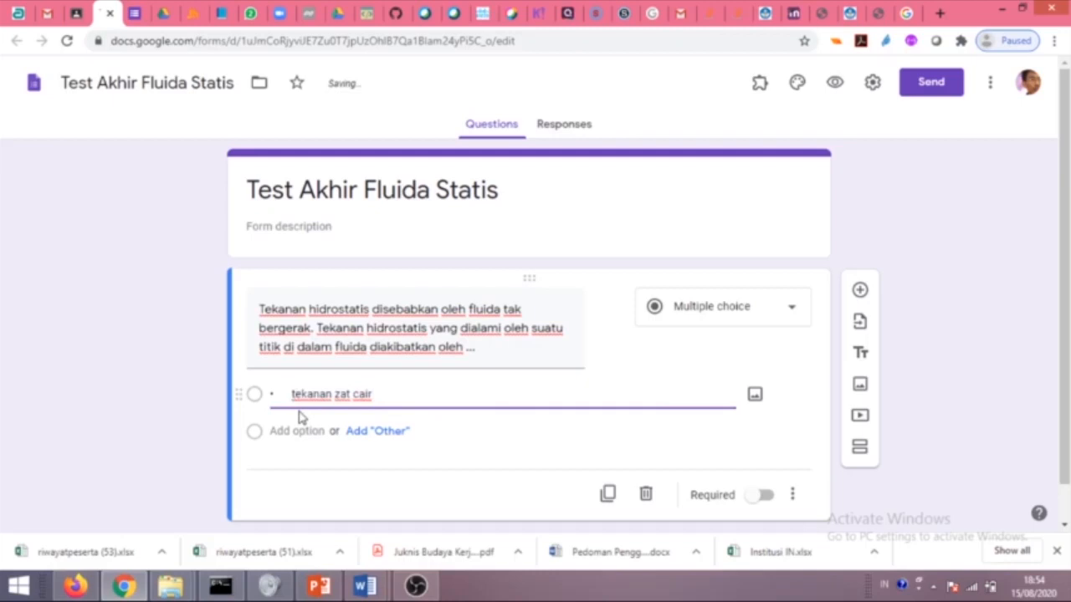
pyautogui.press('Home')
pyautogui.press('Delete')
pyautogui.press('Delete')
# Add the choices 'gaya Archimedes' and 'gaya berat fluida' from Word, removing their bullets.
pyautogui.click(368, 585)
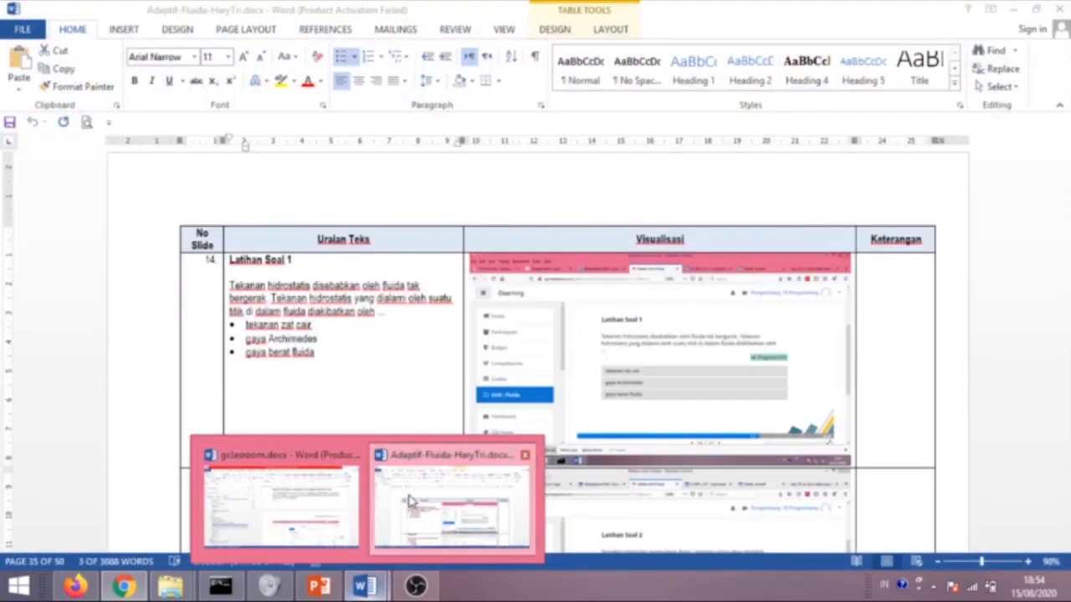
pyautogui.click(393, 506)
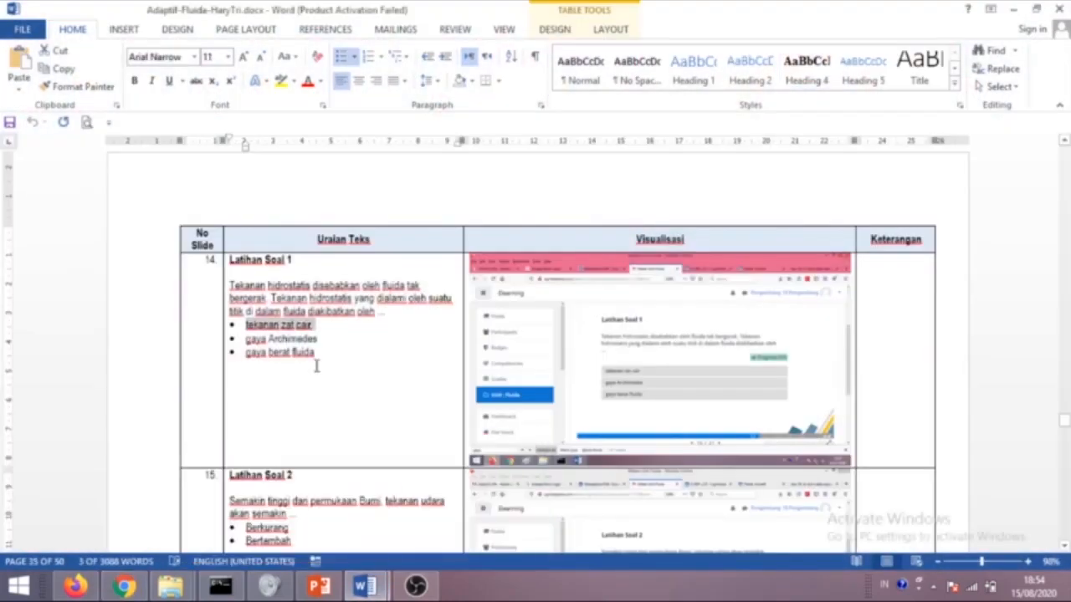
pyautogui.moveTo(317, 354); pyautogui.dragTo(254, 349)
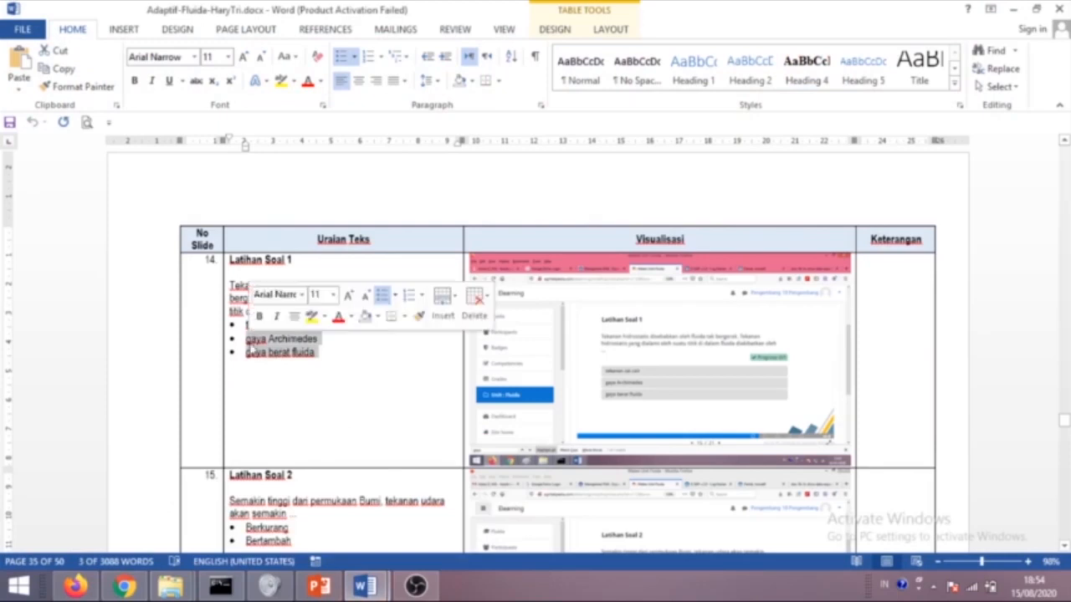
pyautogui.click(142, 587)
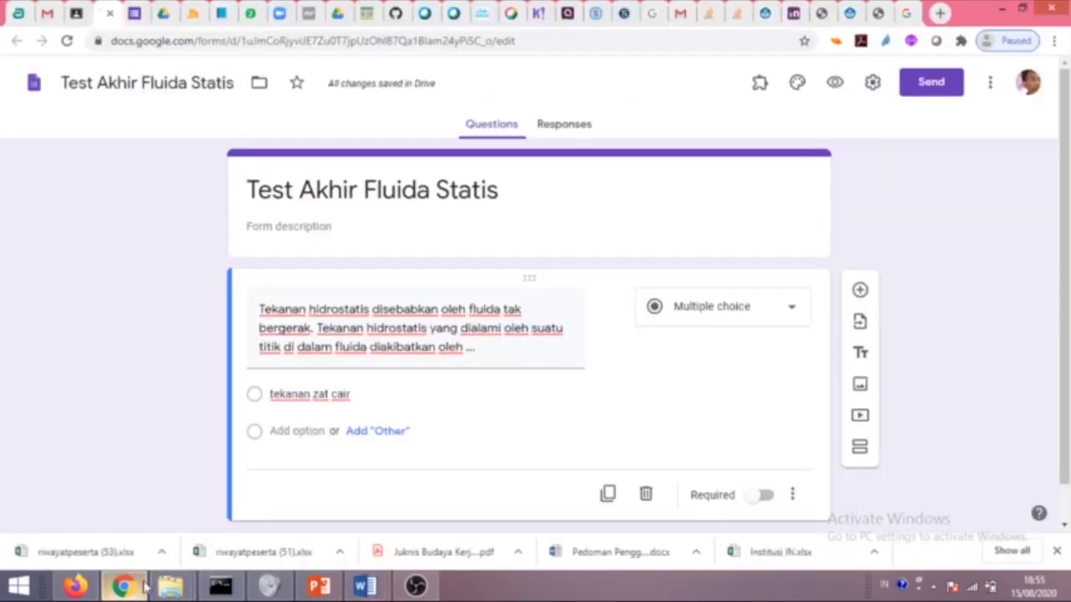
pyautogui.click(290, 431)
pyautogui.hotkey('ctrl', 'v')
pyautogui.click(294, 441)
pyautogui.click(293, 431)
pyautogui.press('BackSpace')
pyautogui.press('BackSpace')
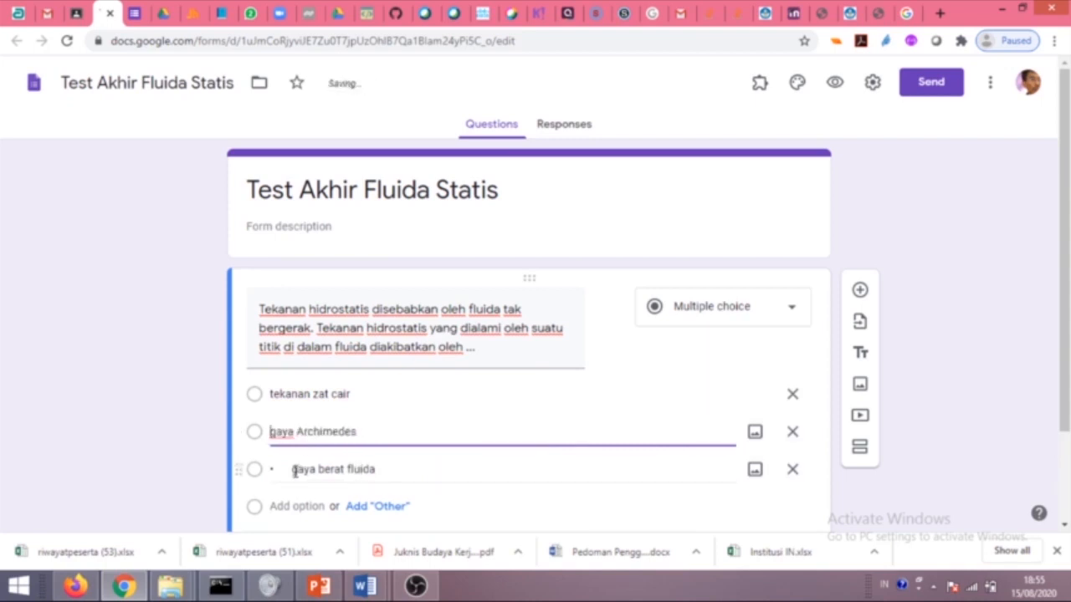
pyautogui.click(297, 471)
pyautogui.click(292, 470)
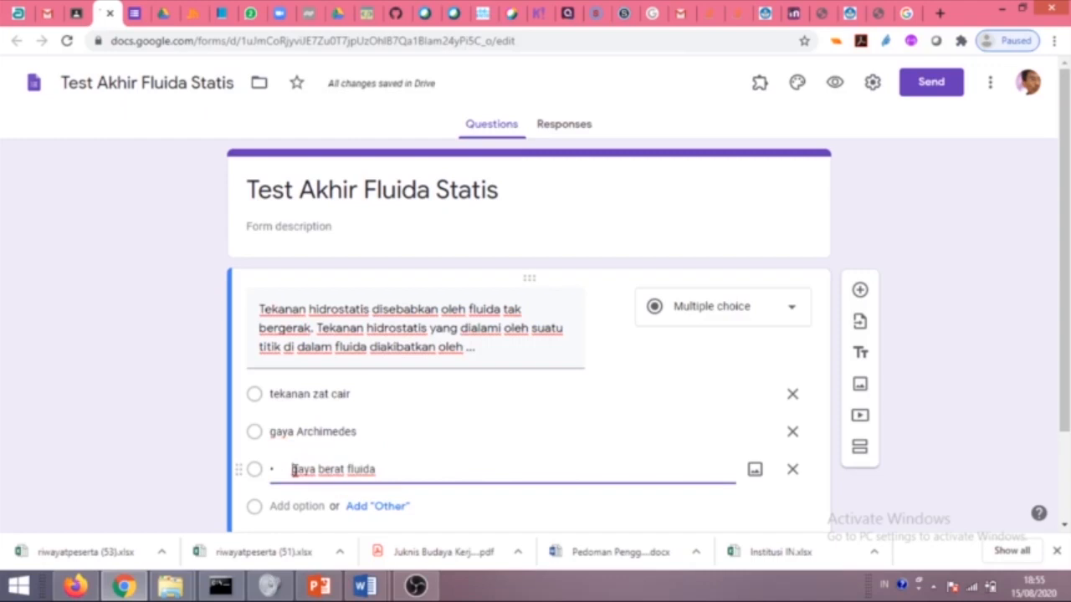
pyautogui.press('BackSpace')
pyautogui.press('BackSpace')
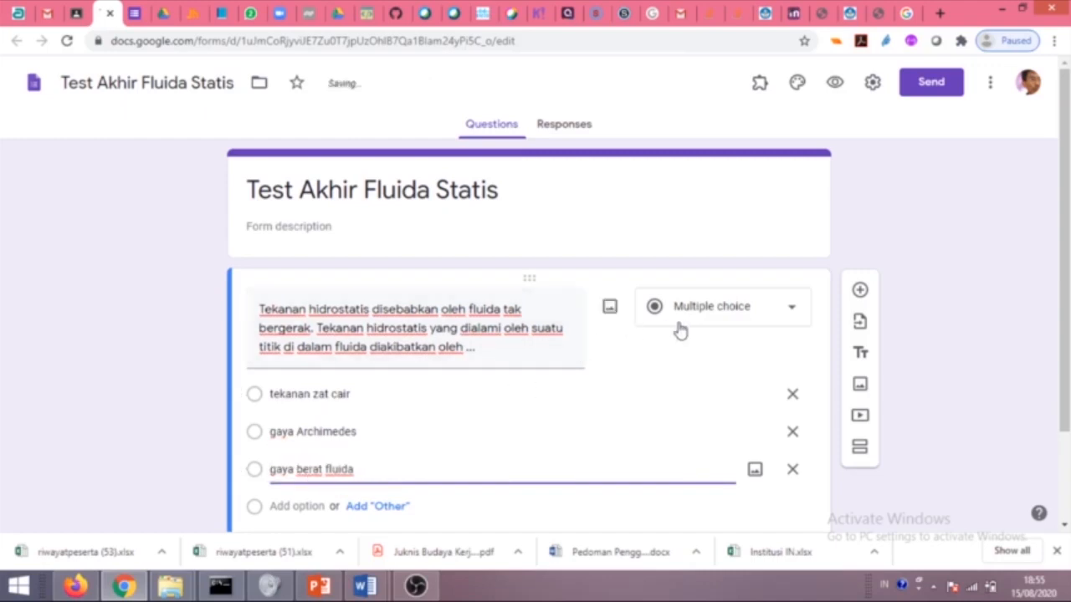
# Cancel the switch to File upload so the question stays multiple choice.
pyautogui.click(721, 316)
pyautogui.click(712, 310)
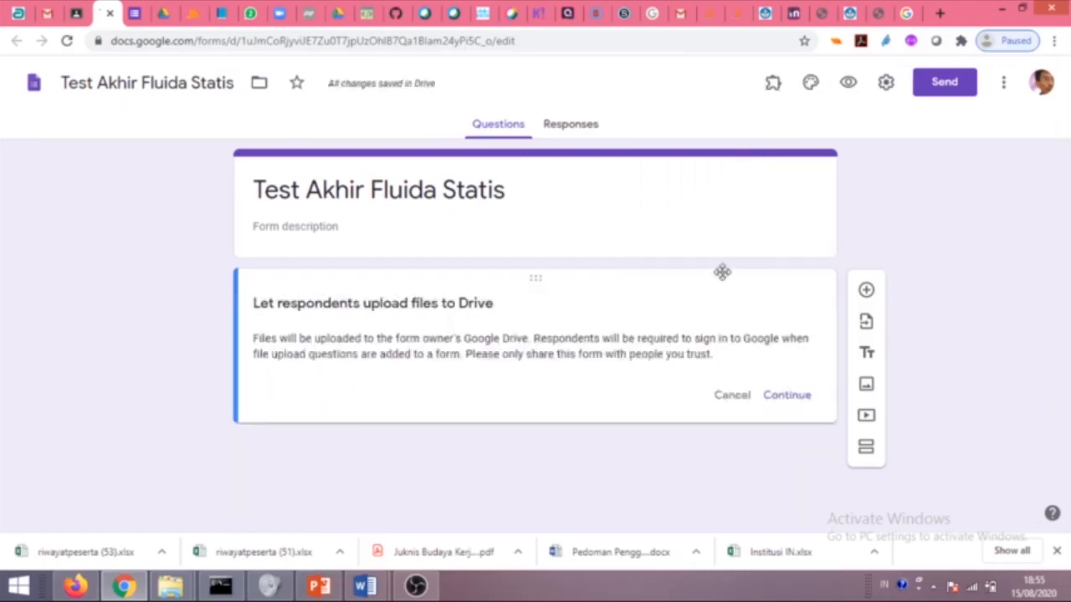
pyautogui.click(734, 399)
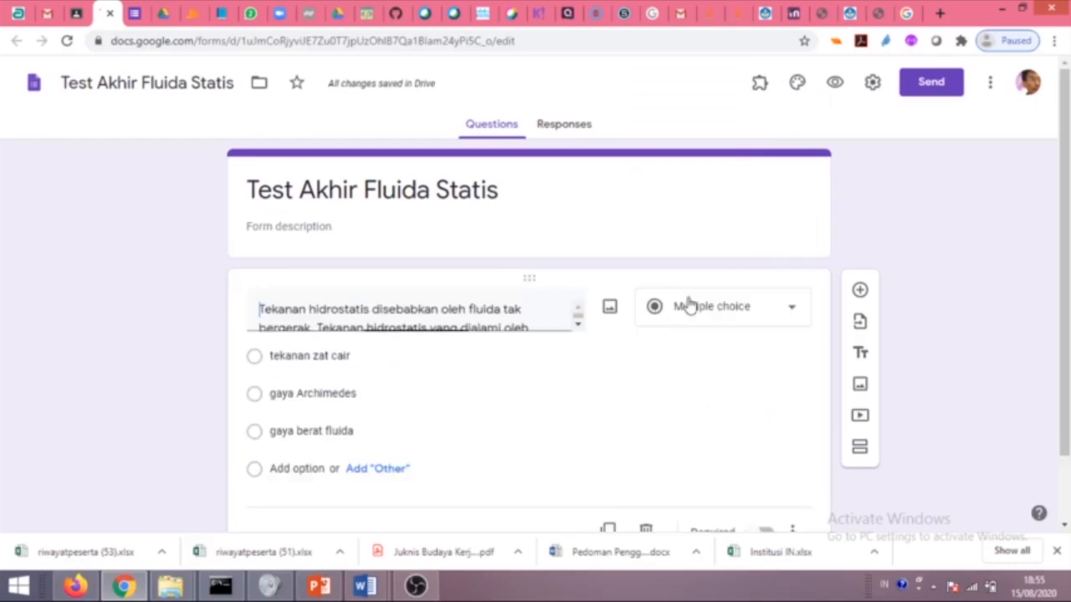
pyautogui.click(780, 315)
pyautogui.click(514, 394)
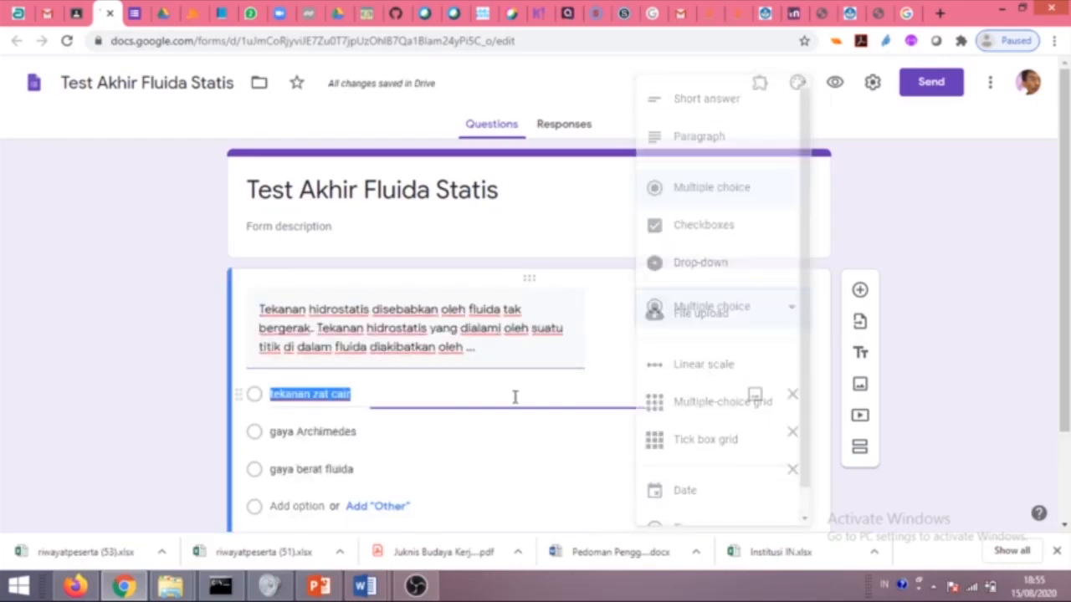
pyautogui.click(909, 311)
pyautogui.scroll(-2, 509, 406)
pyautogui.scroll(1, 512, 407)
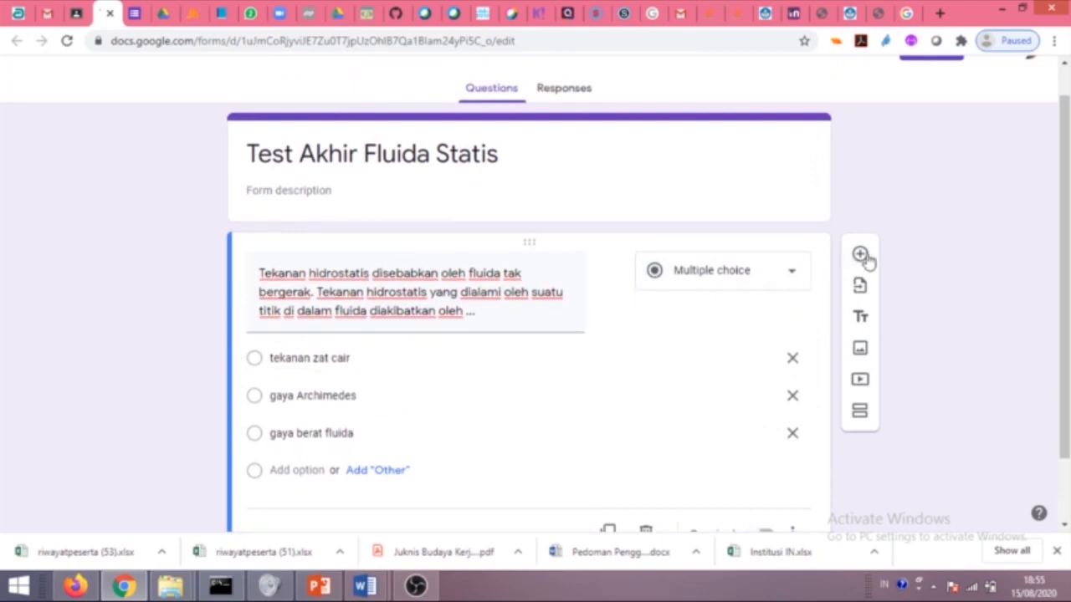
# Copy Latihan Soal 2 from Word and paste it as the second question's text.
pyautogui.scroll(-3, 387, 507)
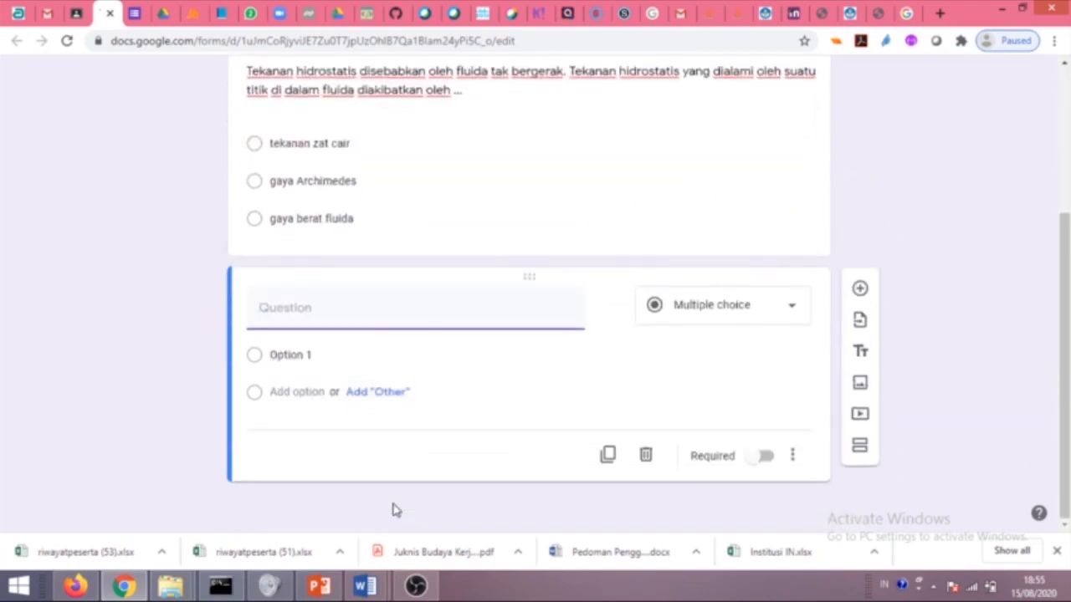
pyautogui.moveTo(383, 583)
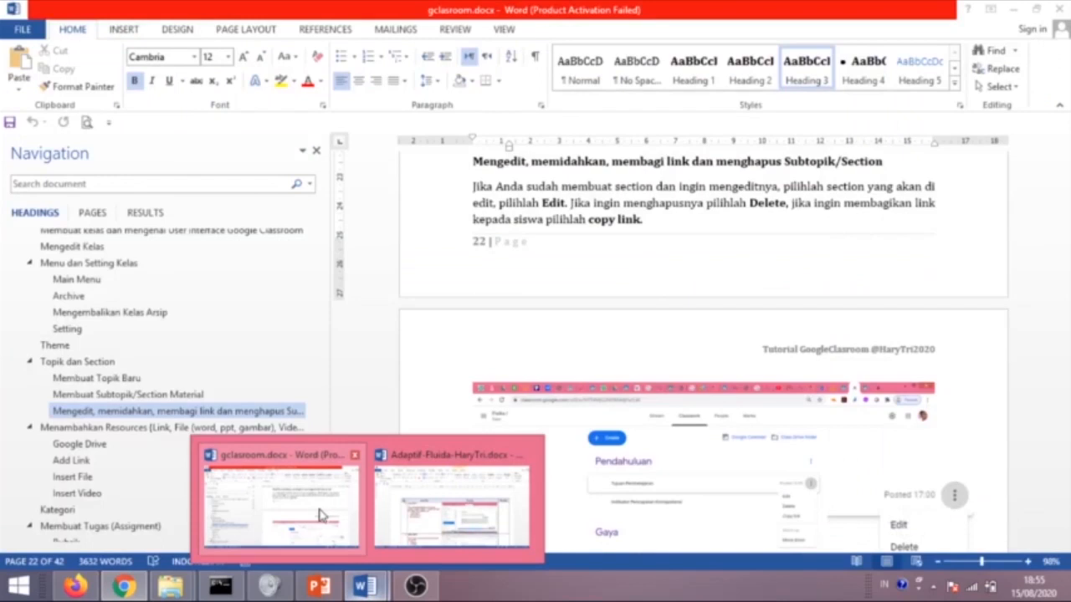
pyautogui.click(320, 510)
pyautogui.scroll(-3, 364, 501)
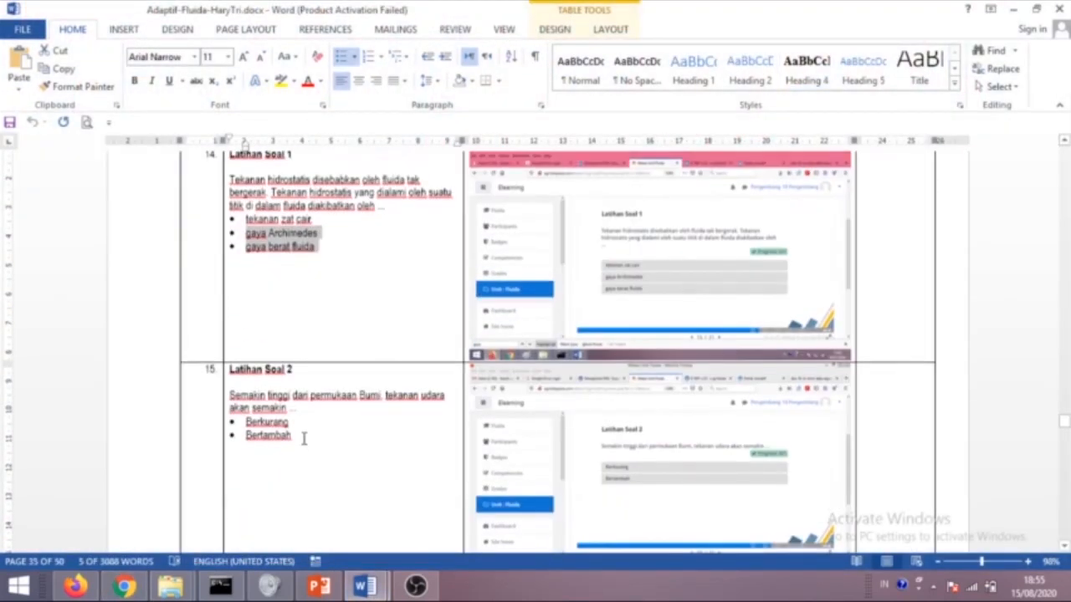
pyautogui.moveTo(304, 439); pyautogui.dragTo(231, 403)
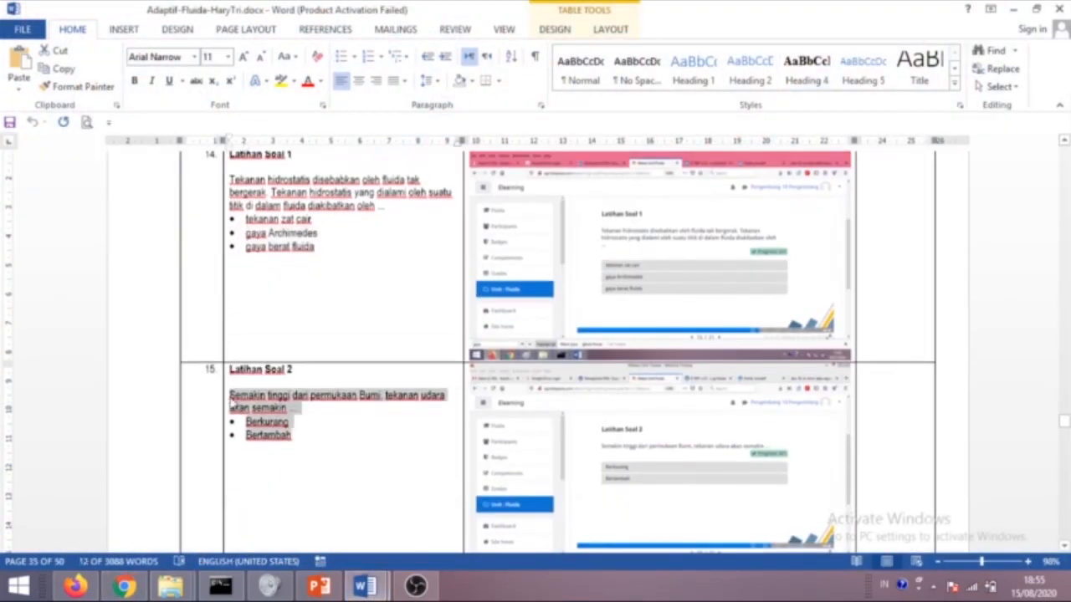
pyautogui.click(124, 586)
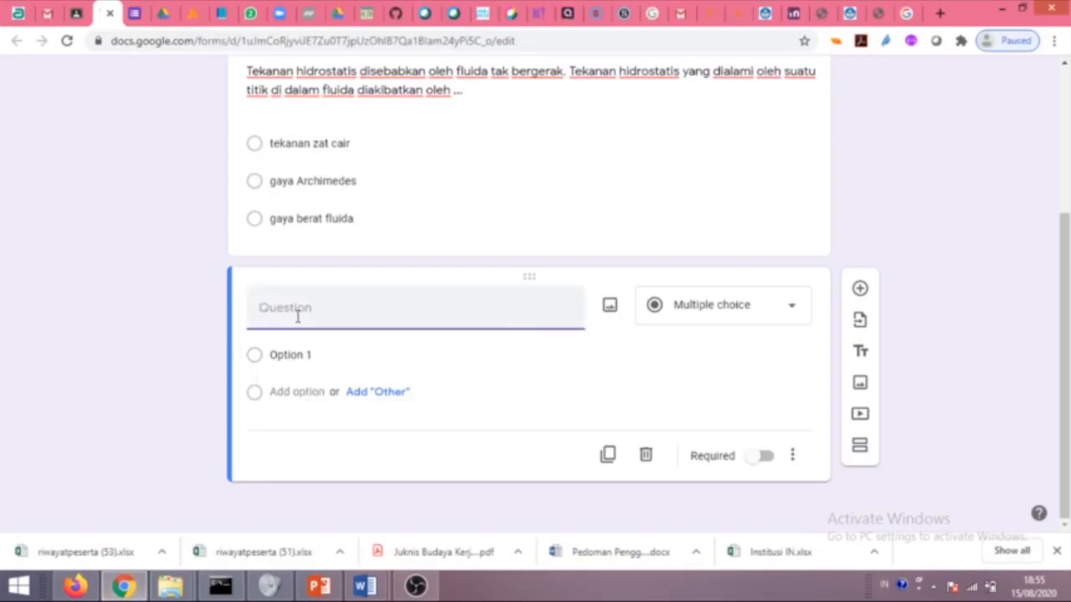
pyautogui.write('Semakin tinggi dari permukaan Bumi, tekanan udara akan semakin ...• Berkurang• Bertambah')
pyautogui.moveTo(519, 333); pyautogui.dragTo(350, 328)
pyautogui.hotkey('ctrl', 'c')
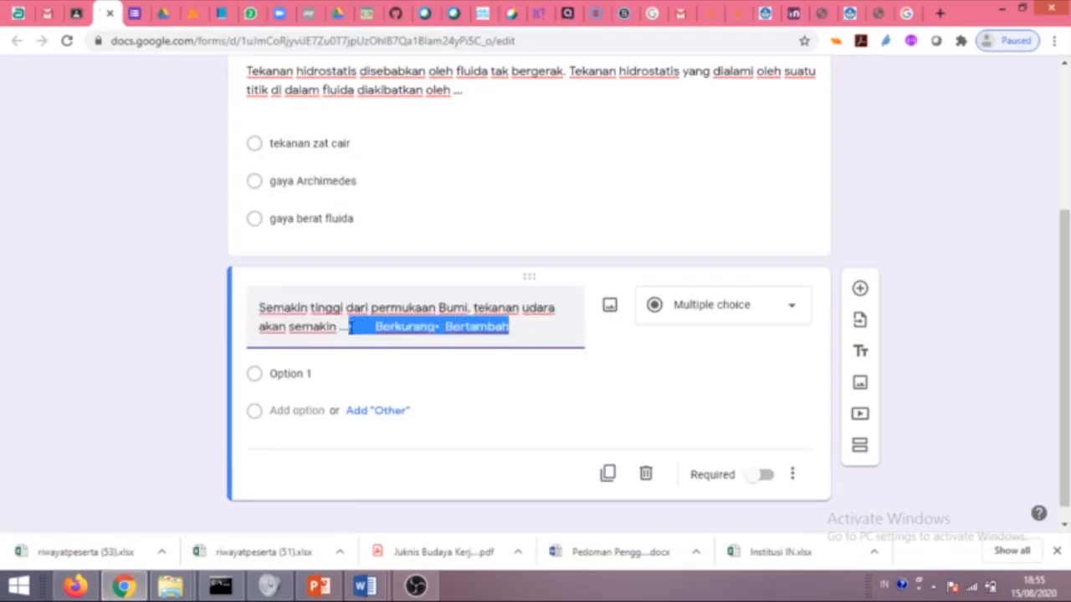
pyautogui.press('BackSpace')
# Set the second question's options to Berkurang and Bertambah.
pyautogui.click(298, 376)
pyautogui.hotkey('ctrl', 'v')
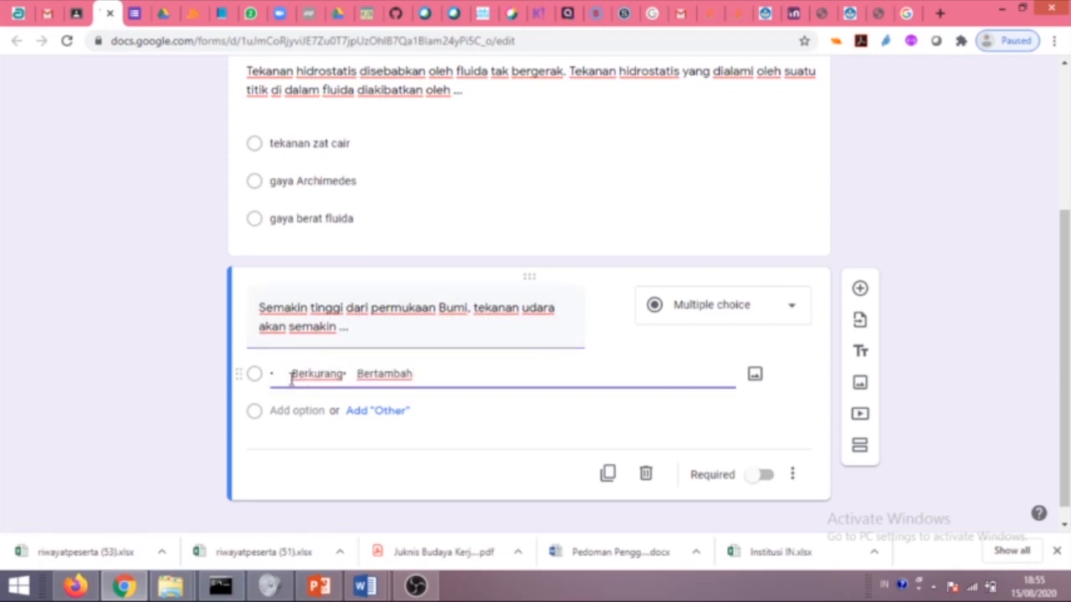
pyautogui.press('BackSpace')
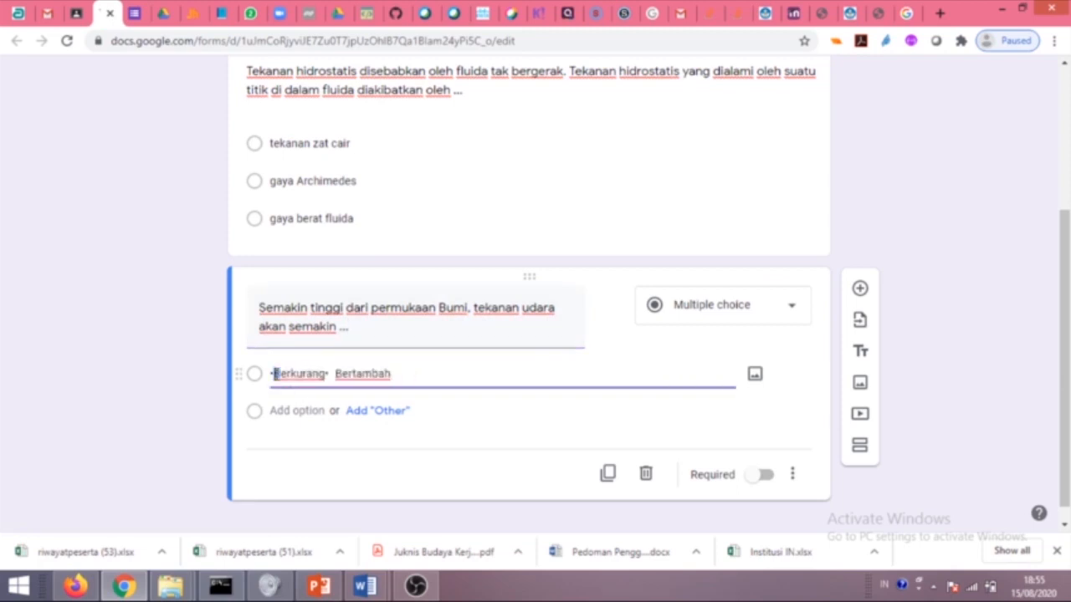
pyautogui.doubleClick(368, 378)
pyautogui.press('BackSpace')
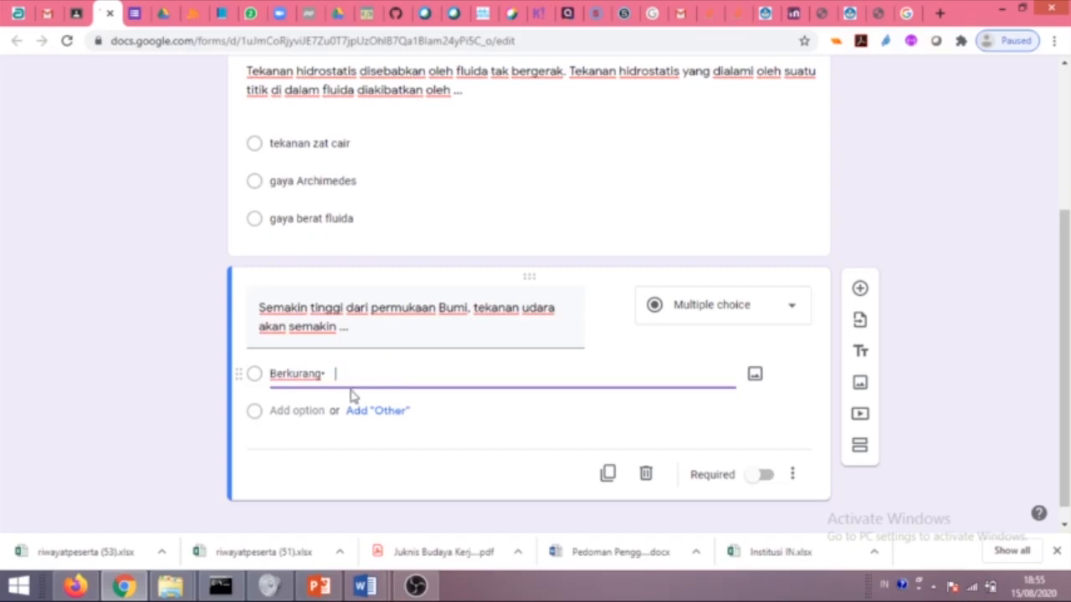
pyautogui.click(314, 410)
pyautogui.write('Bertambah')
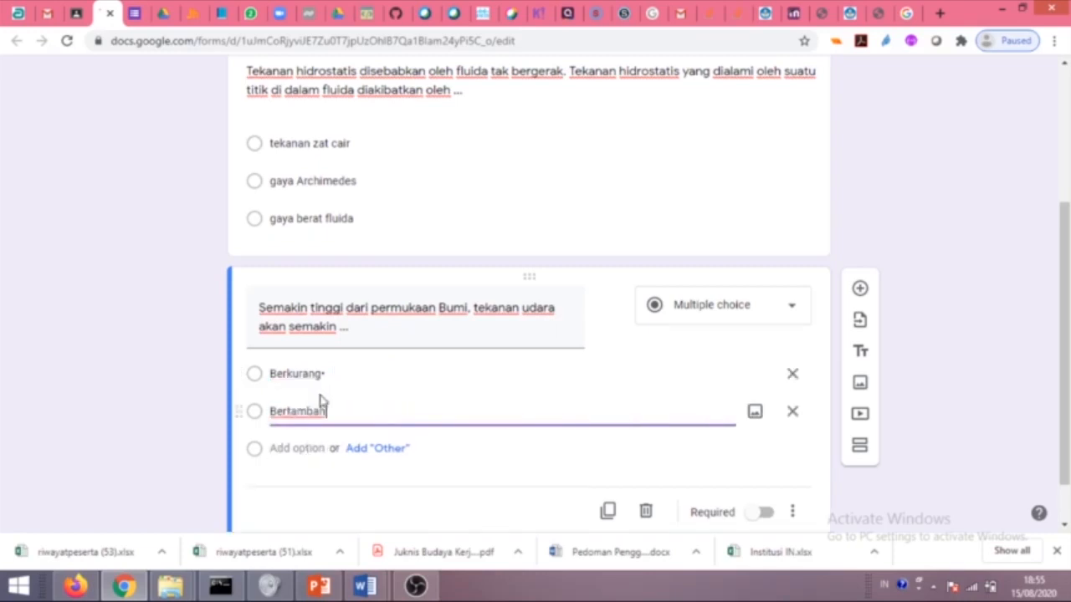
pyautogui.doubleClick(337, 373)
pyautogui.click(339, 373)
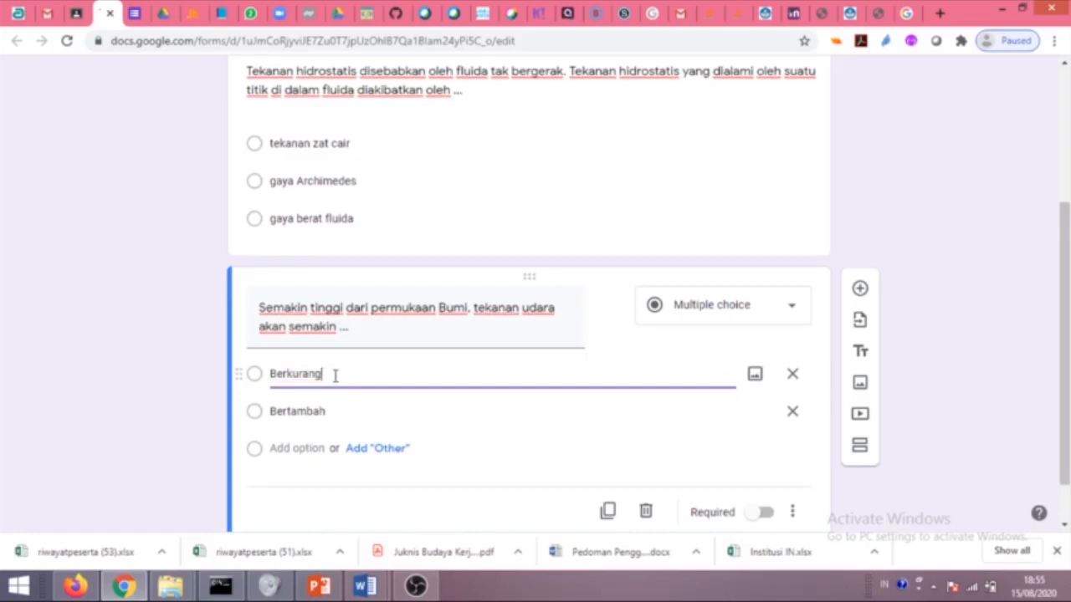
pyautogui.moveTo(264, 375); pyautogui.dragTo(321, 374)
pyautogui.scroll(1, 321, 375)
pyautogui.scroll(1, 321, 374)
pyautogui.scroll(-2, 460, 424)
pyautogui.click(355, 496)
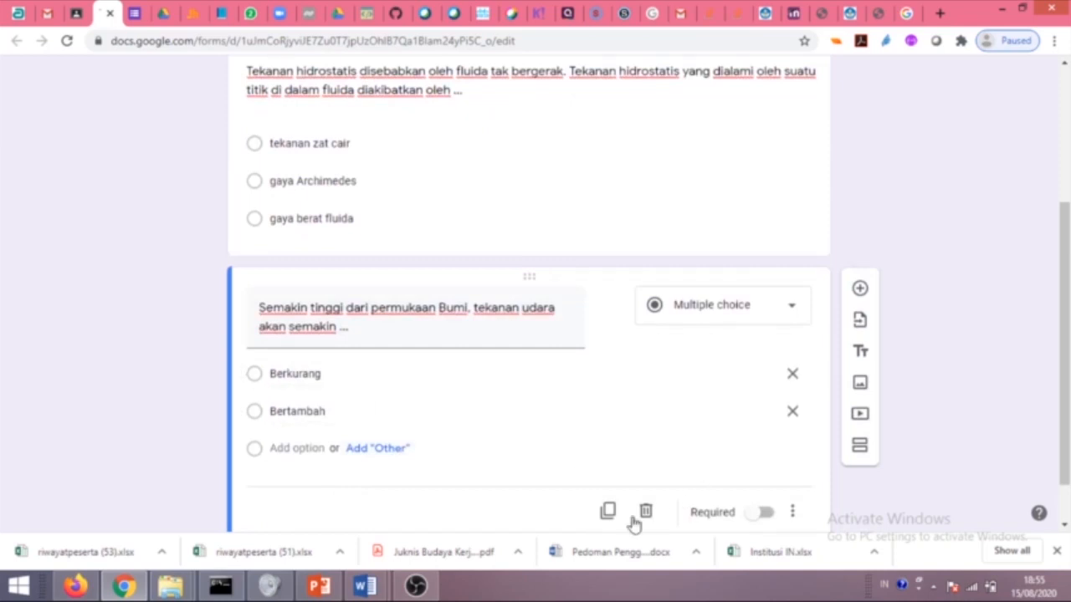
# Make both the second and first questions required.
pyautogui.click(763, 512)
pyautogui.scroll(4, 460, 394)
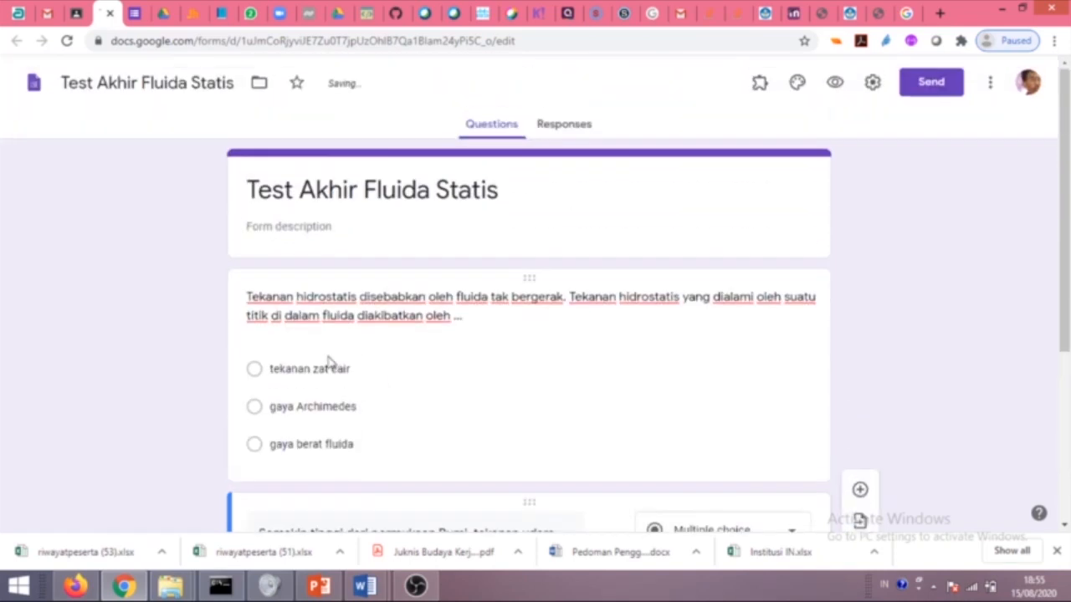
pyautogui.scroll(-2, 319, 378)
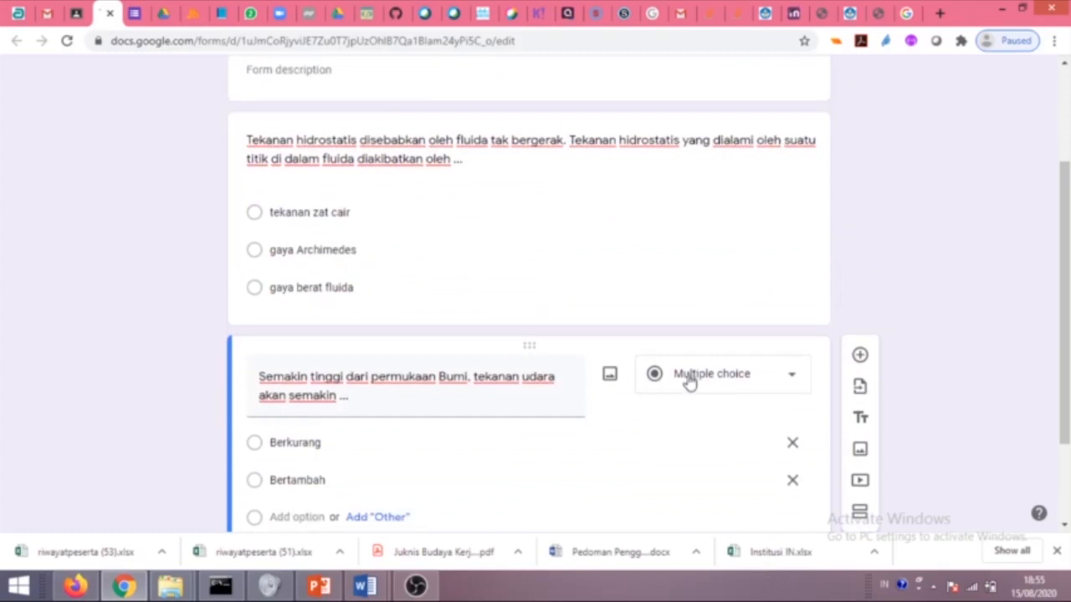
pyautogui.click(566, 244)
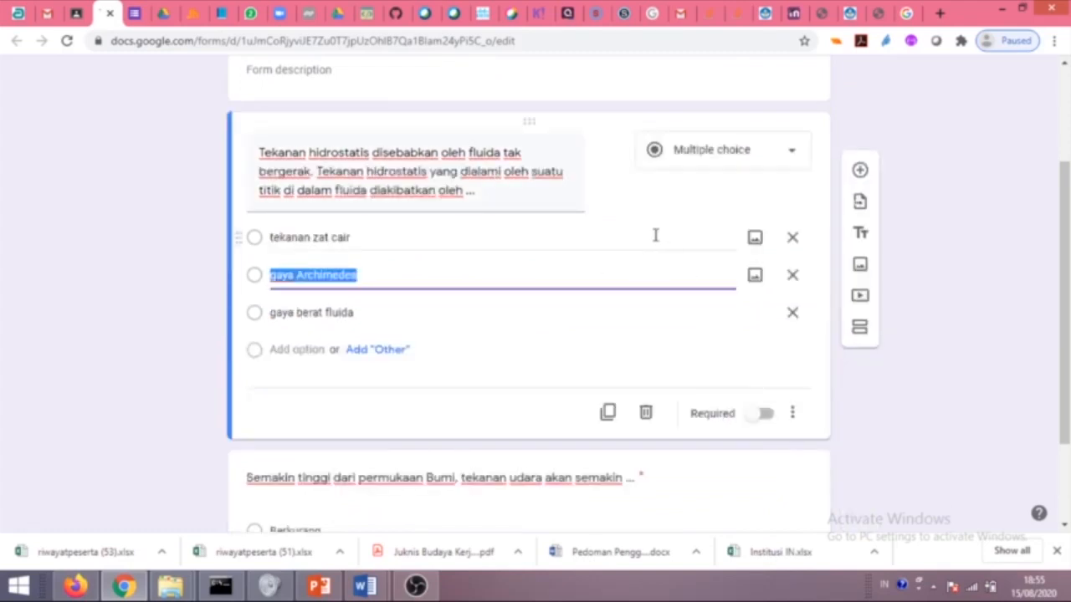
pyautogui.click(765, 413)
pyautogui.scroll(2, 838, 343)
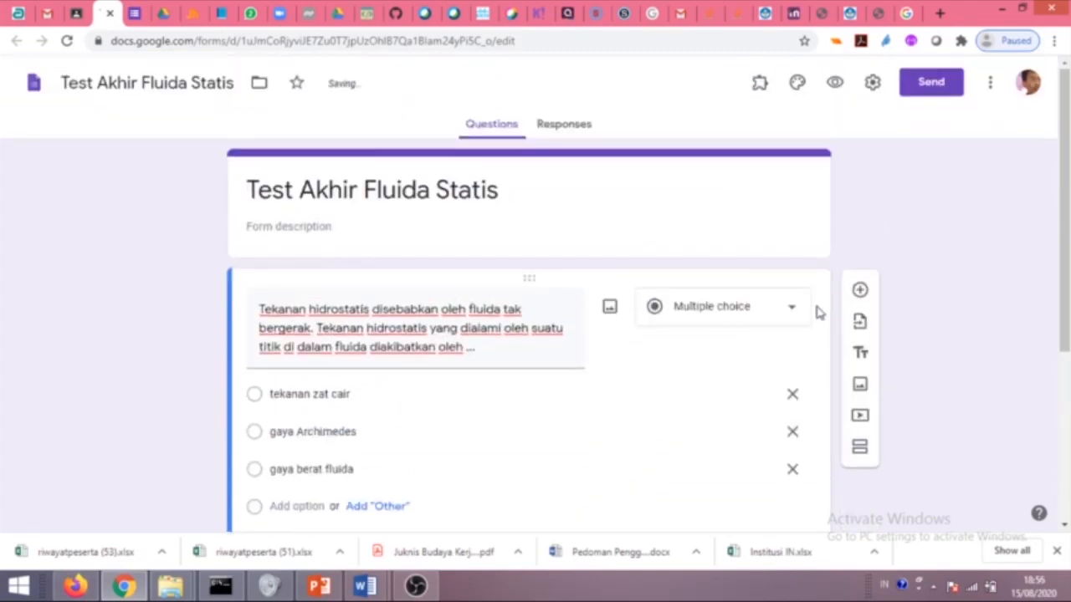
# Switch on 'Make this a quiz' in Settings, keep immediate mark release, and save.
pyautogui.click(872, 83)
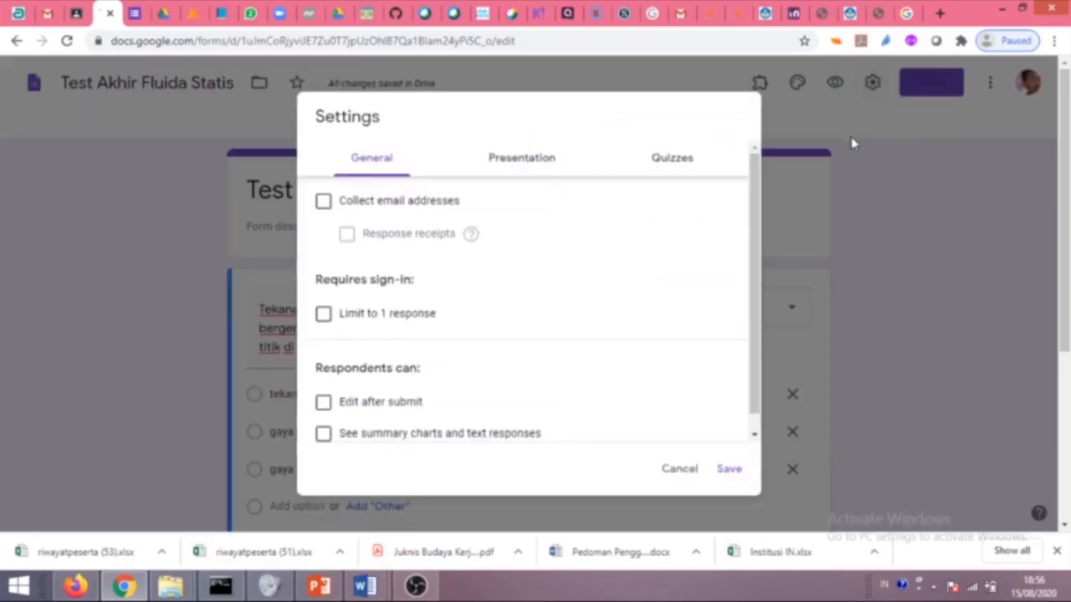
pyautogui.click(669, 163)
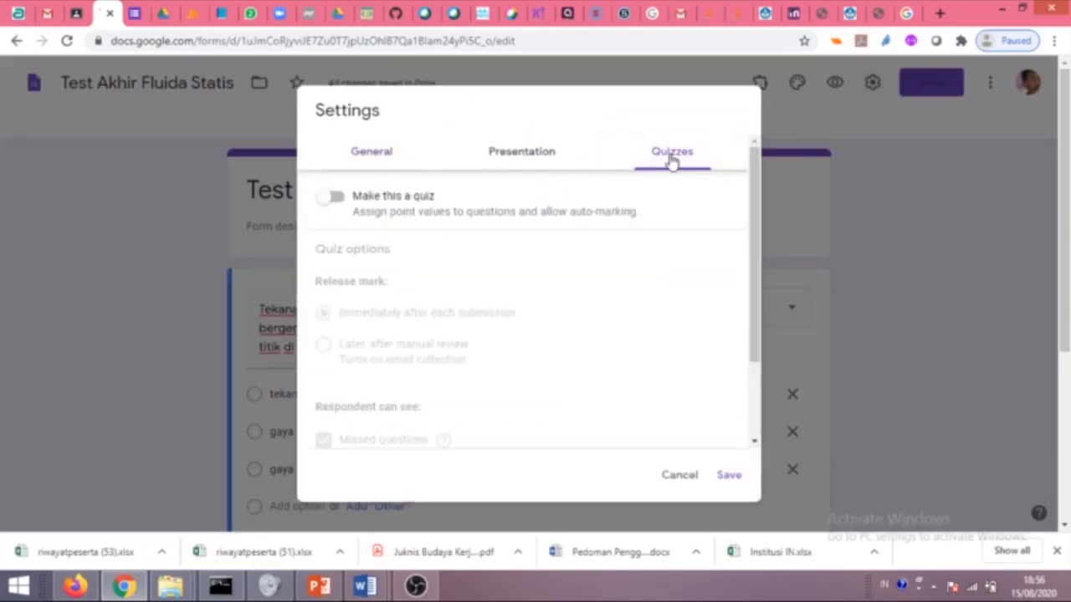
pyautogui.click(371, 155)
pyautogui.click(521, 158)
pyautogui.click(673, 164)
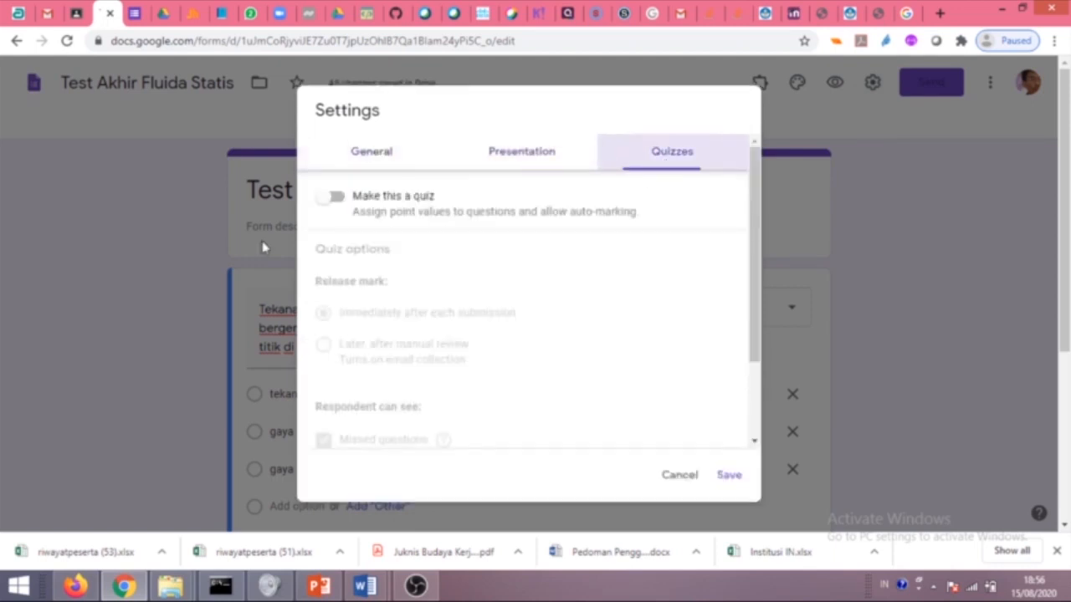
pyautogui.click(339, 200)
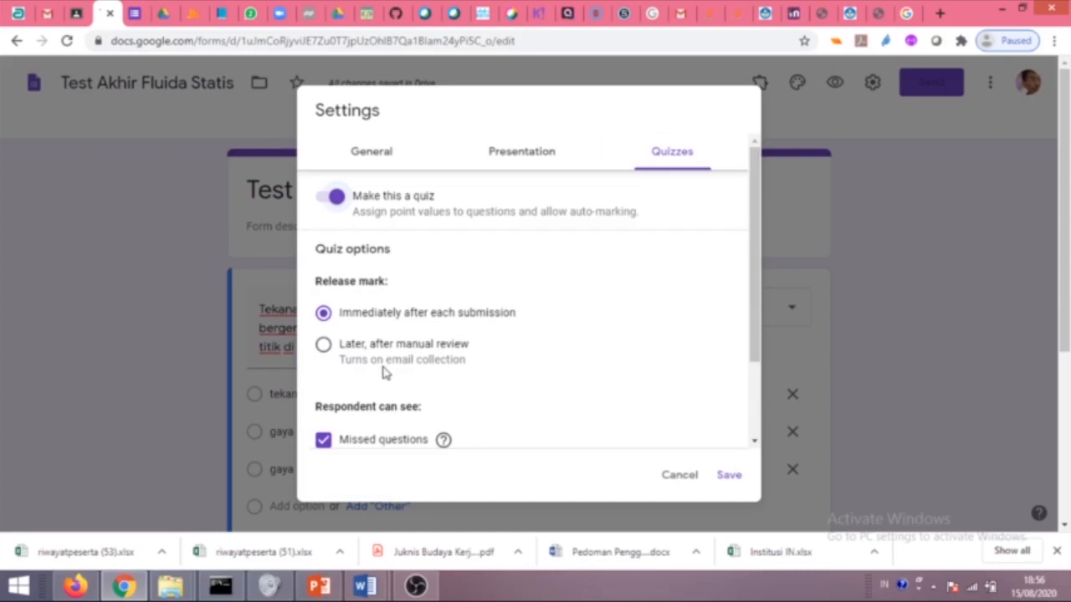
pyautogui.scroll(-3, 384, 401)
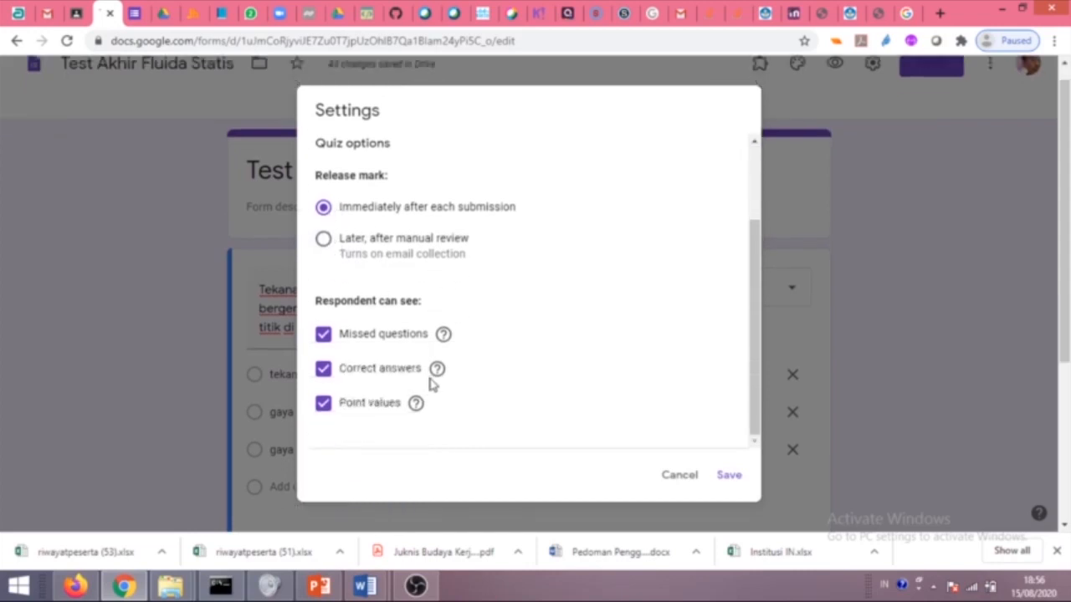
pyautogui.click(728, 474)
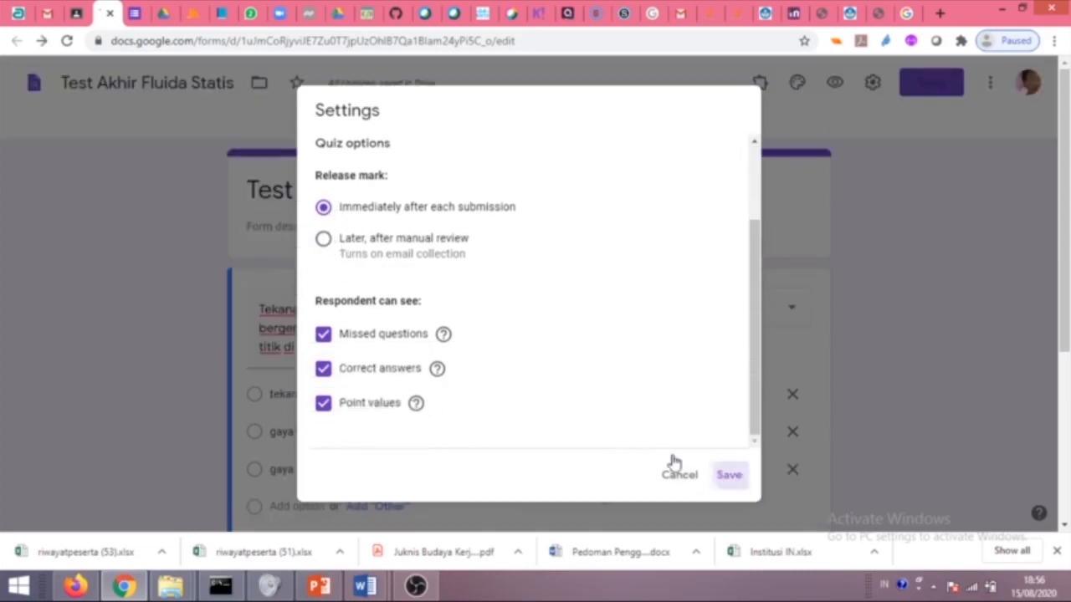
pyautogui.scroll(-2, 488, 290)
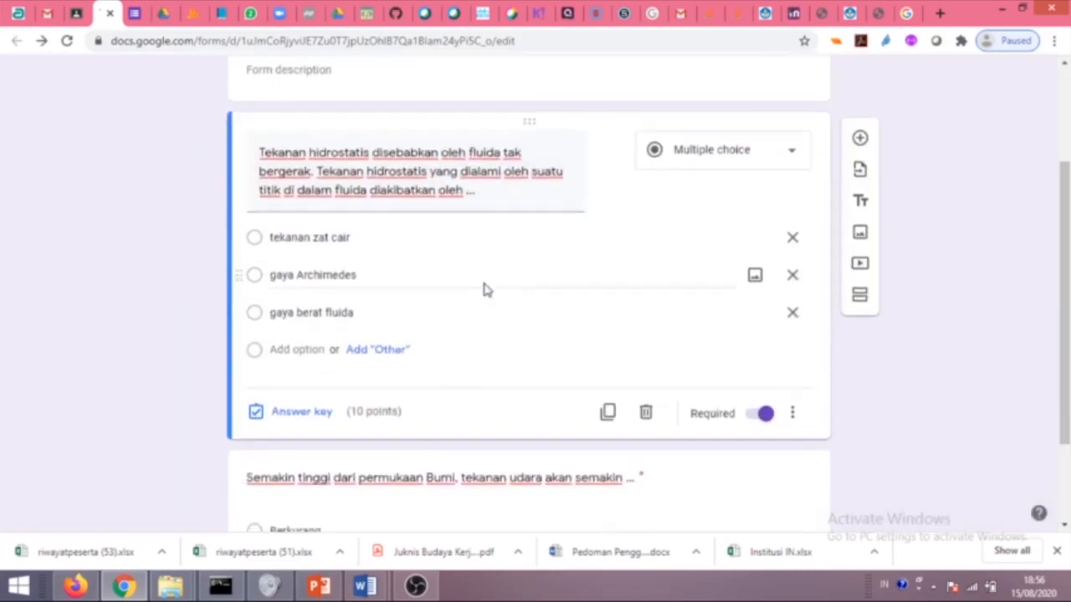
# Set 'gaya berat fluida' as the first question's correct answer.
pyautogui.click(254, 242)
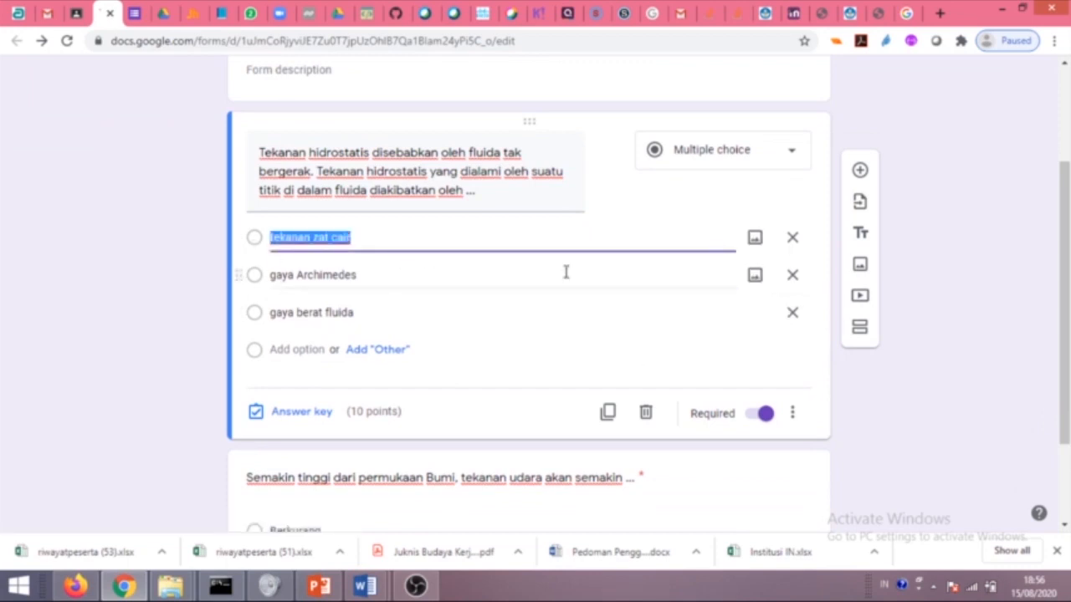
pyautogui.scroll(-1, 566, 274)
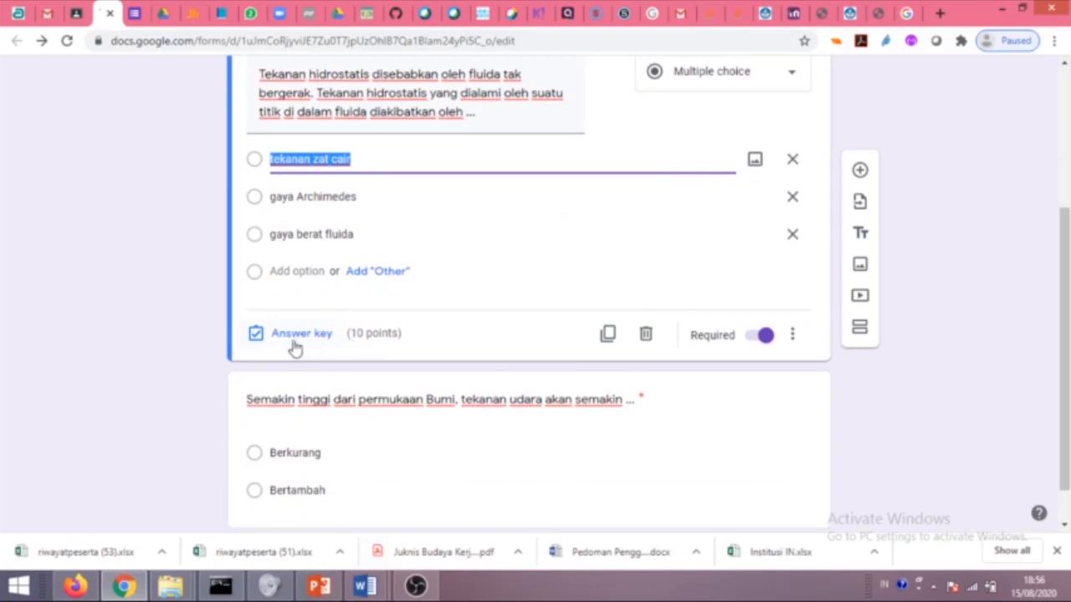
pyautogui.scroll(-1, 373, 347)
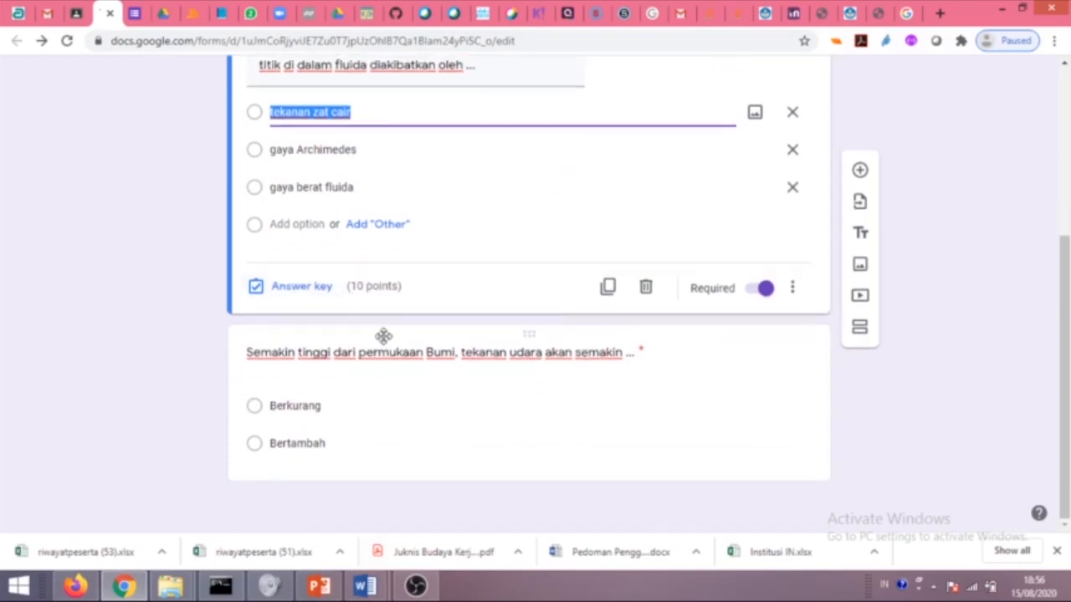
pyautogui.click(316, 289)
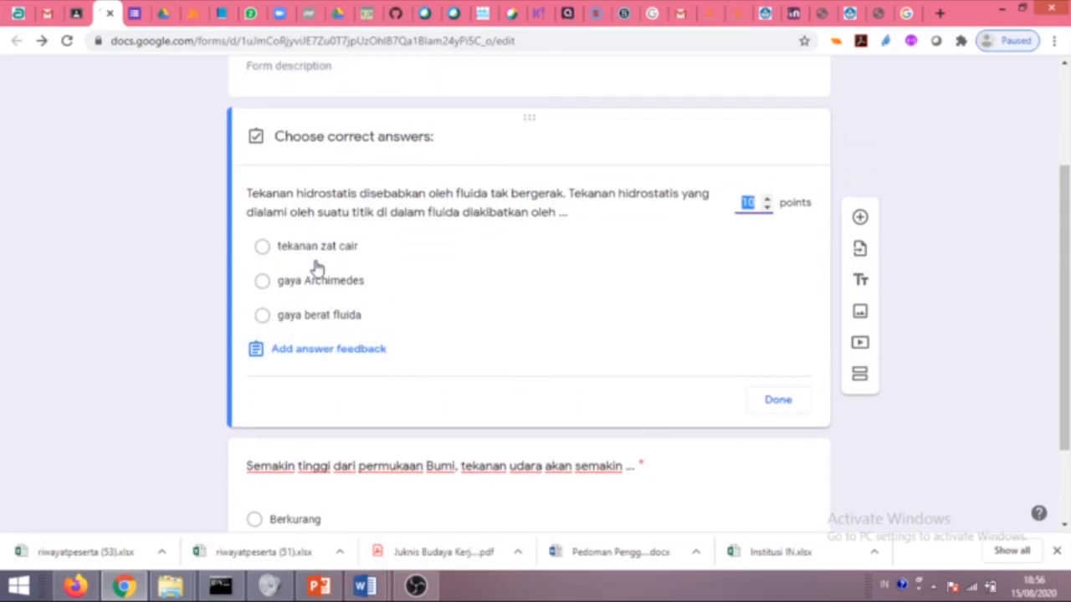
pyautogui.click(262, 315)
pyautogui.scroll(-2, 346, 318)
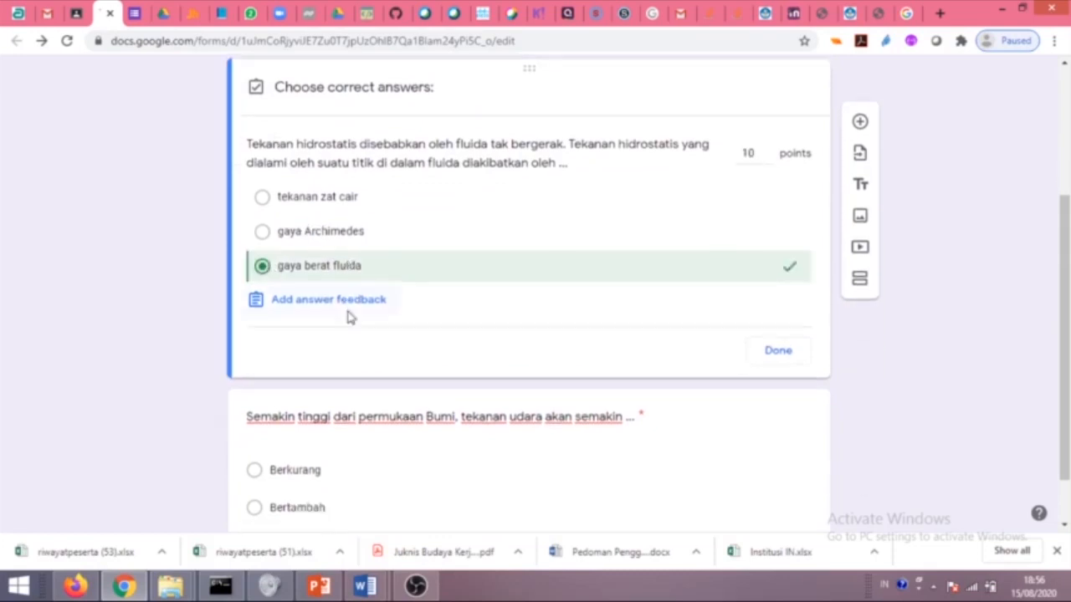
pyautogui.click(768, 297)
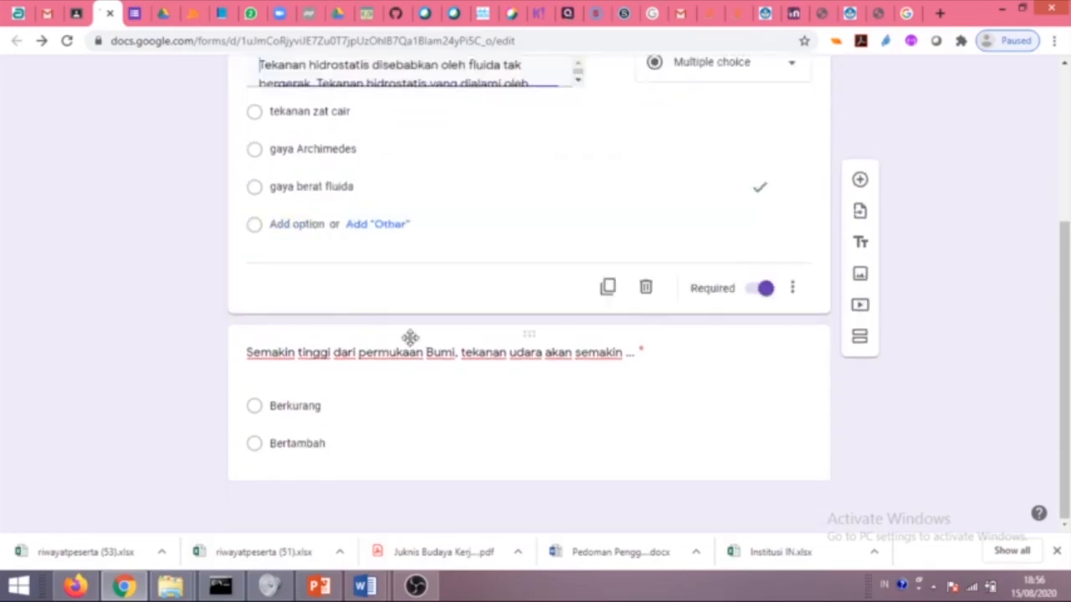
# Set 'Bertambah' as the correct answer to the air-pressure question.
pyautogui.click(374, 445)
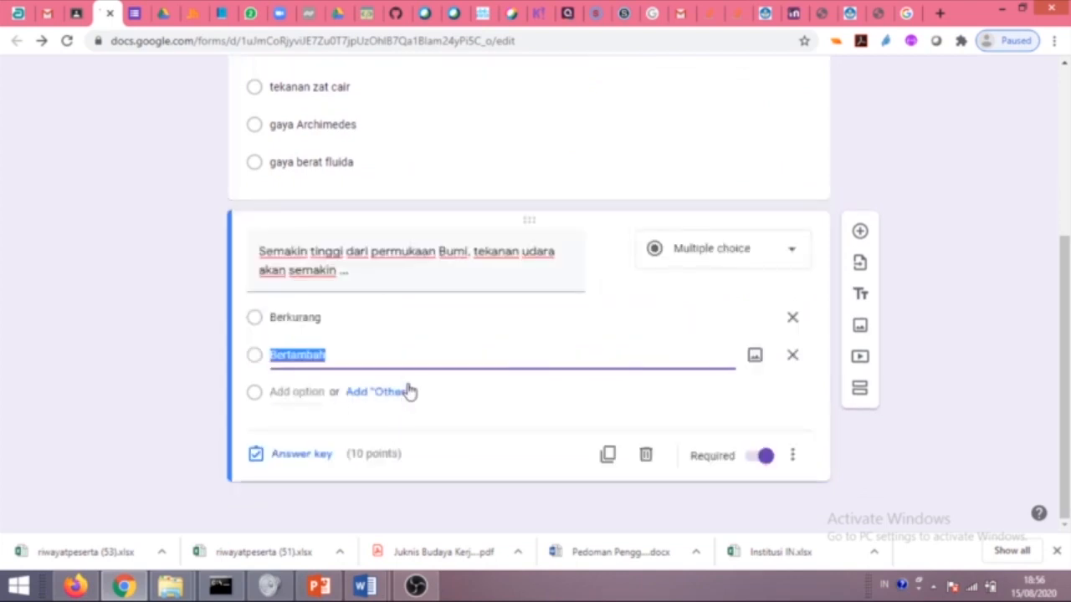
pyautogui.click(302, 453)
pyautogui.click(262, 368)
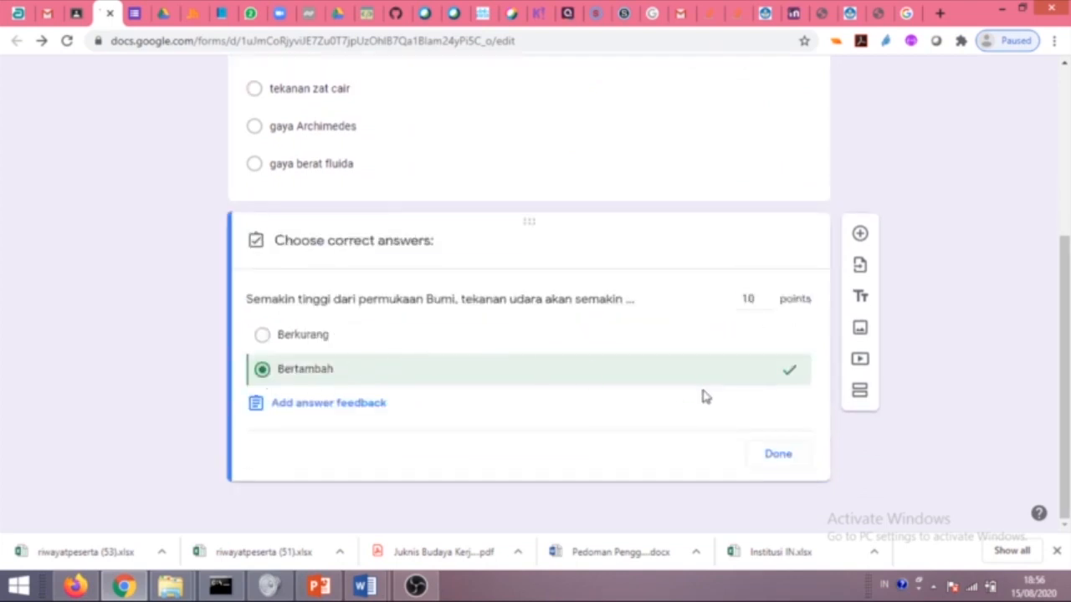
pyautogui.click(778, 454)
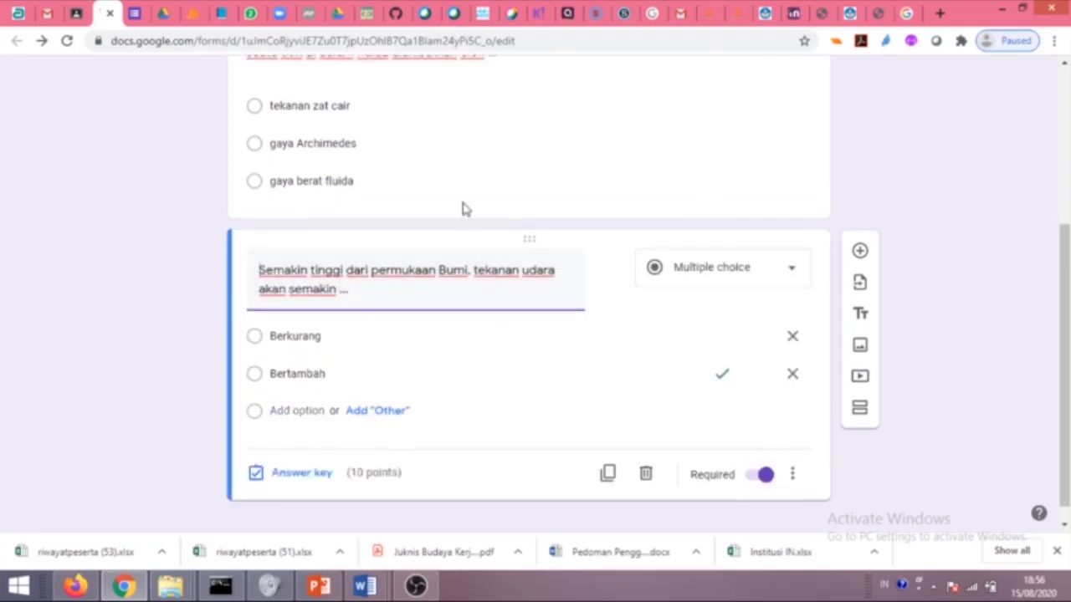
pyautogui.scroll(3, 743, 335)
pyautogui.scroll(-2, 669, 316)
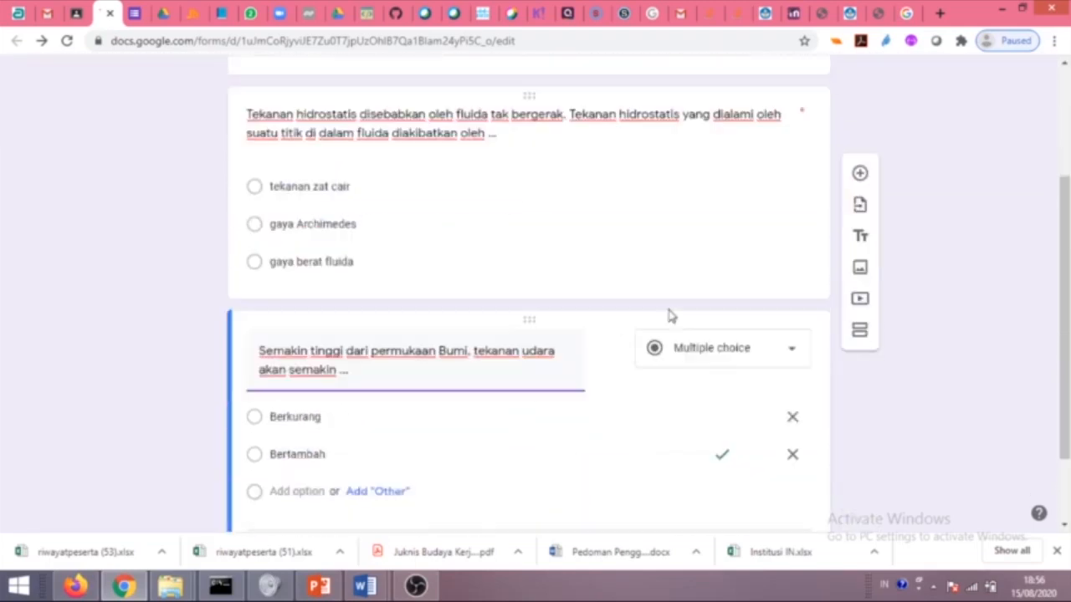
pyautogui.scroll(-1, 670, 316)
# Add a new blank question to the form.
pyautogui.click(859, 232)
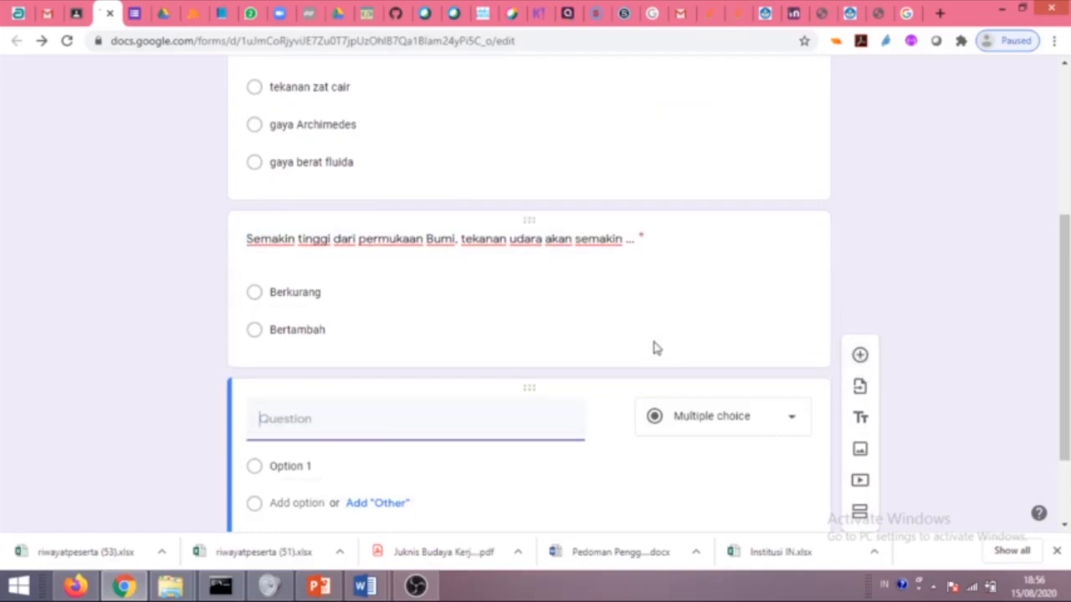
pyautogui.scroll(3, 535, 259)
pyautogui.scroll(-4, 530, 248)
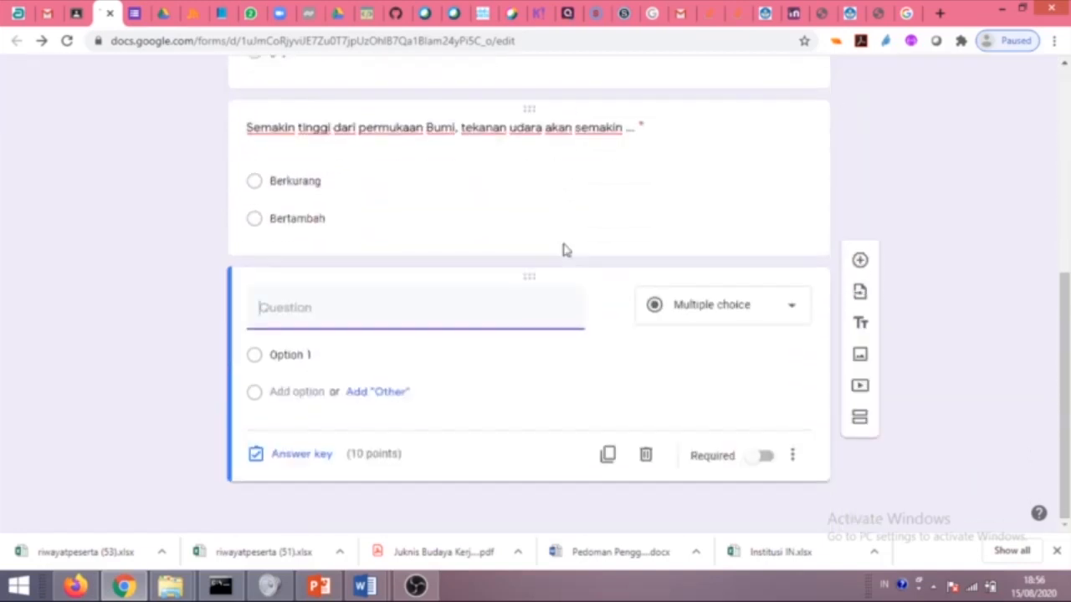
pyautogui.scroll(5, 562, 244)
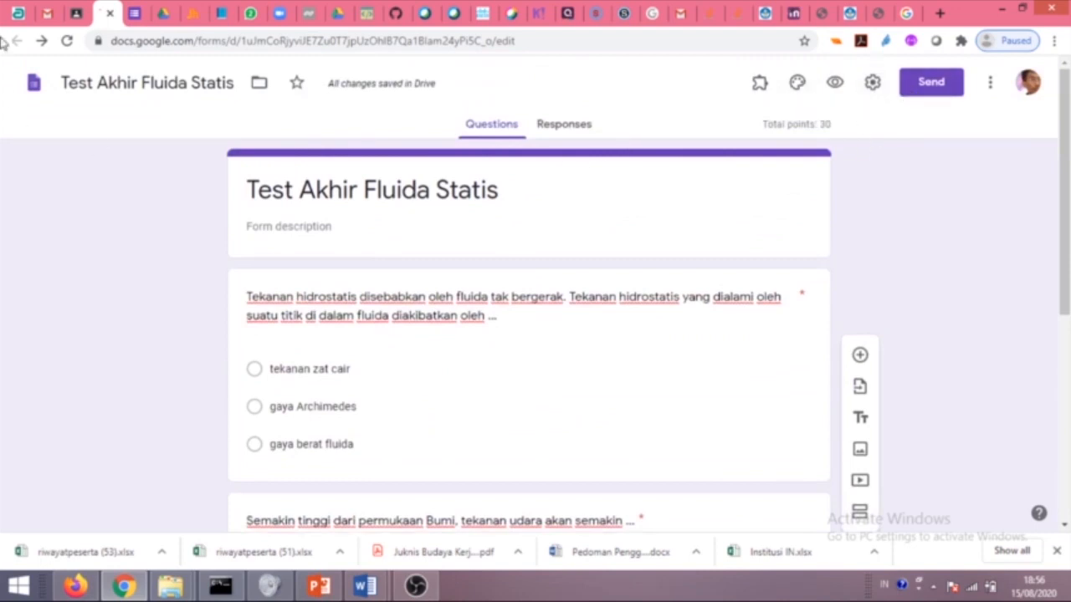
# Reload Classroom, drag the Test Akhir Fluida Statis draft into Tugas, and reopen it for editing.
pyautogui.click(84, 23)
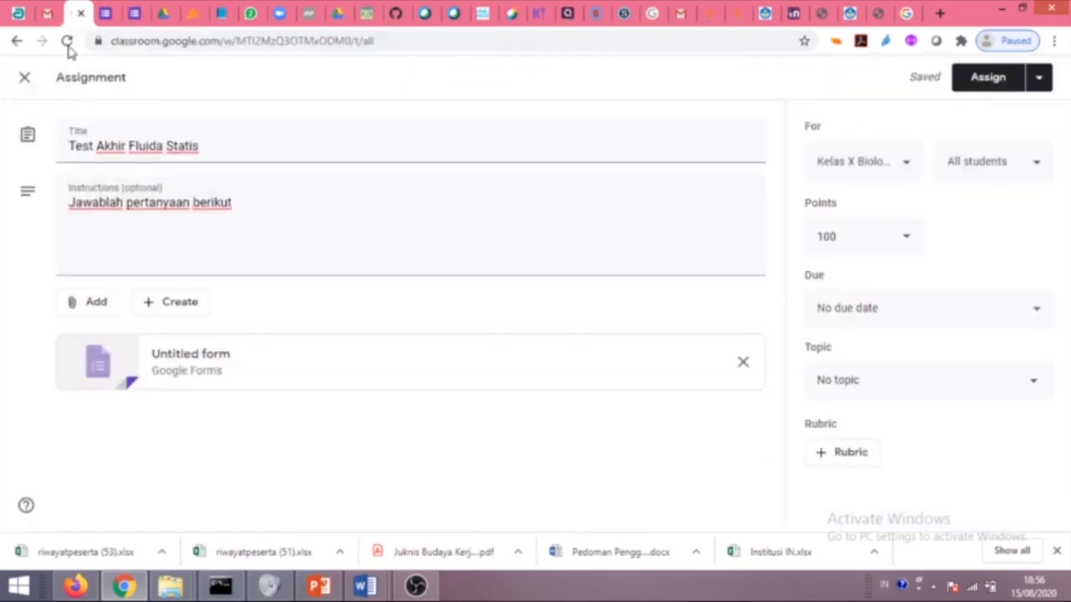
pyautogui.click(68, 44)
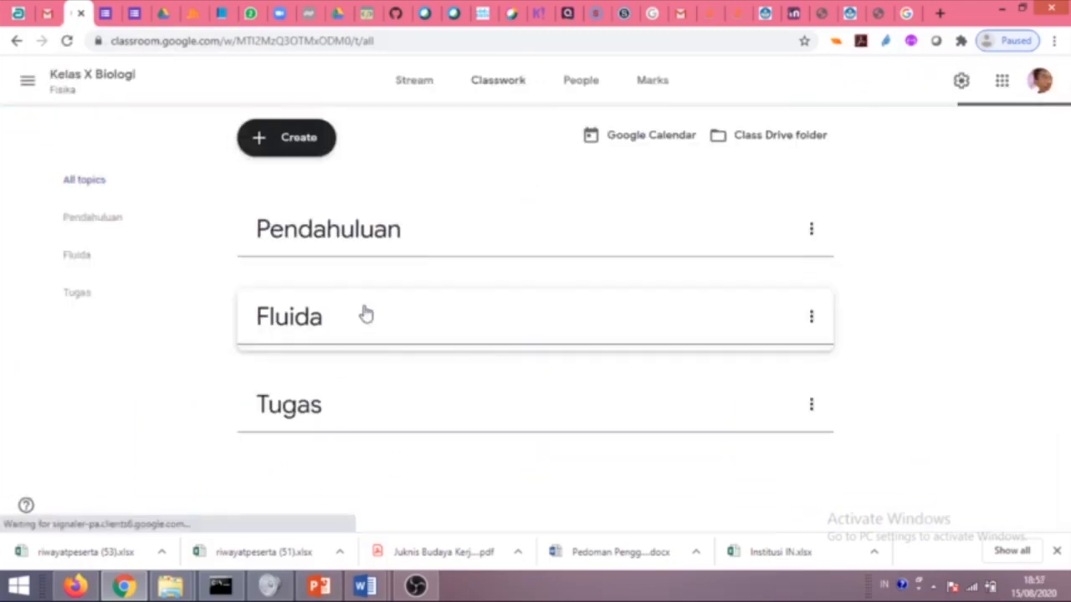
pyautogui.scroll(-3, 360, 429)
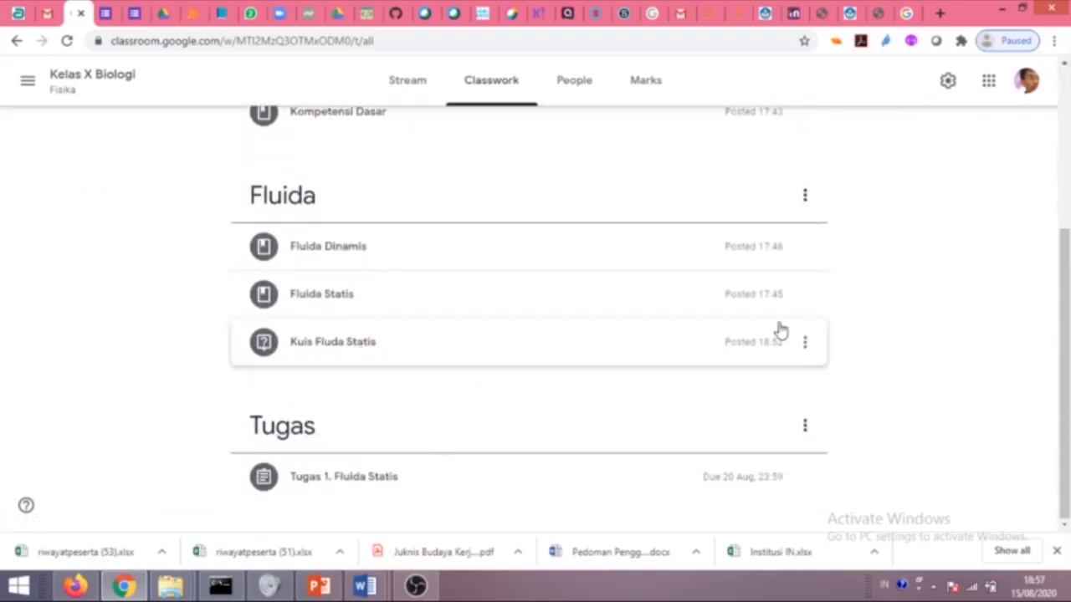
pyautogui.scroll(3, 820, 342)
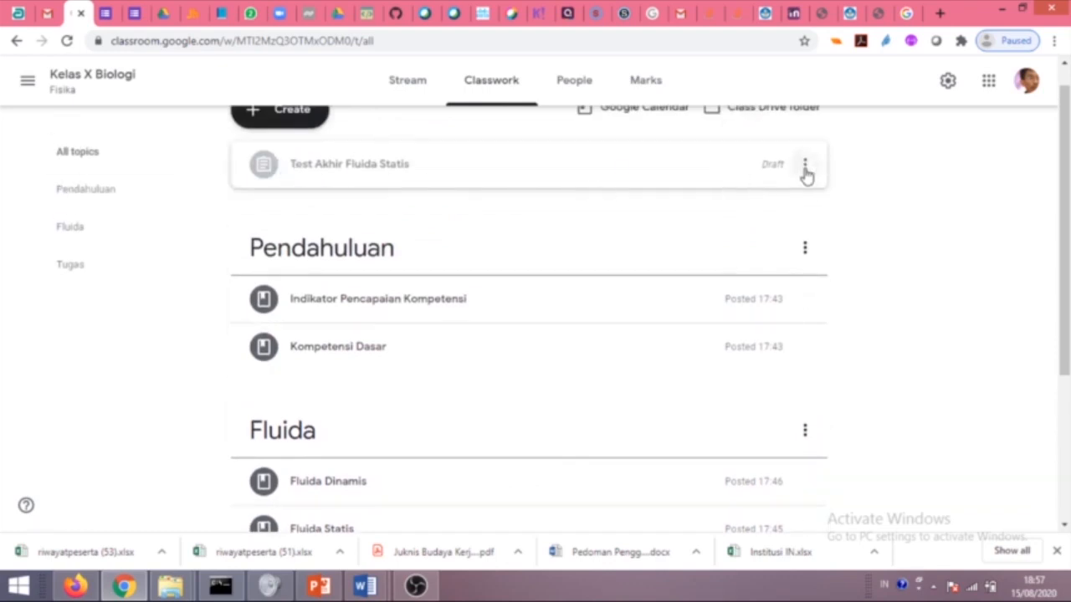
pyautogui.moveTo(621, 173); pyautogui.dragTo(500, 495)
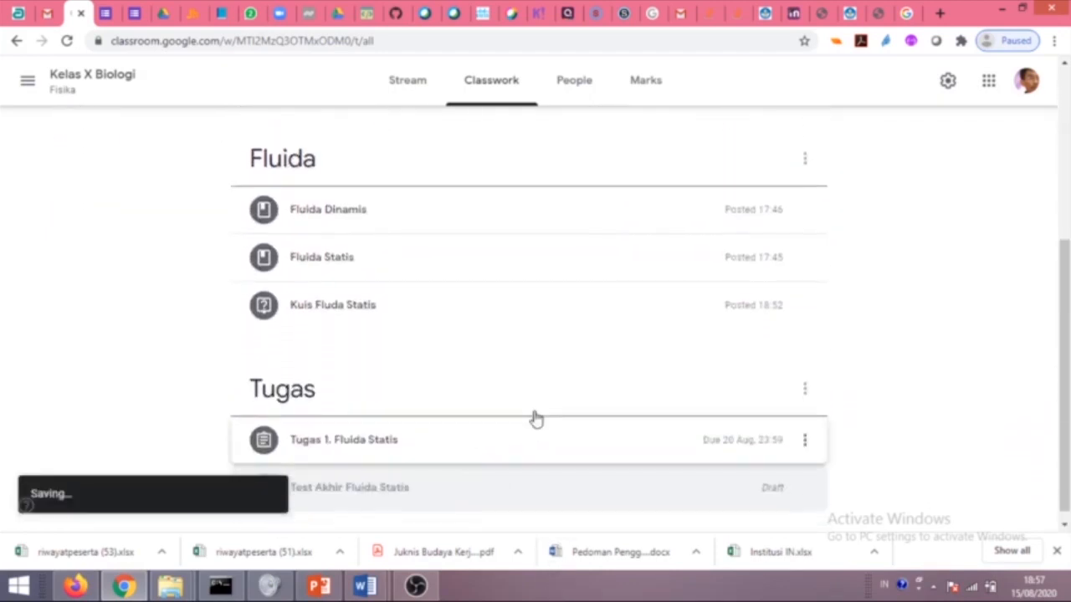
pyautogui.click(807, 480)
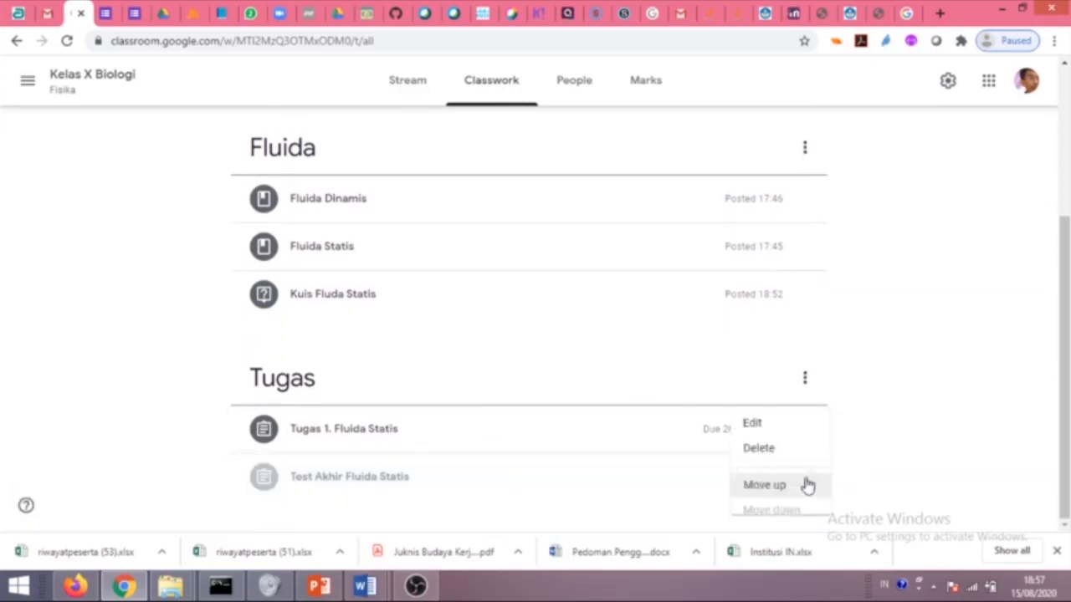
pyautogui.click(741, 413)
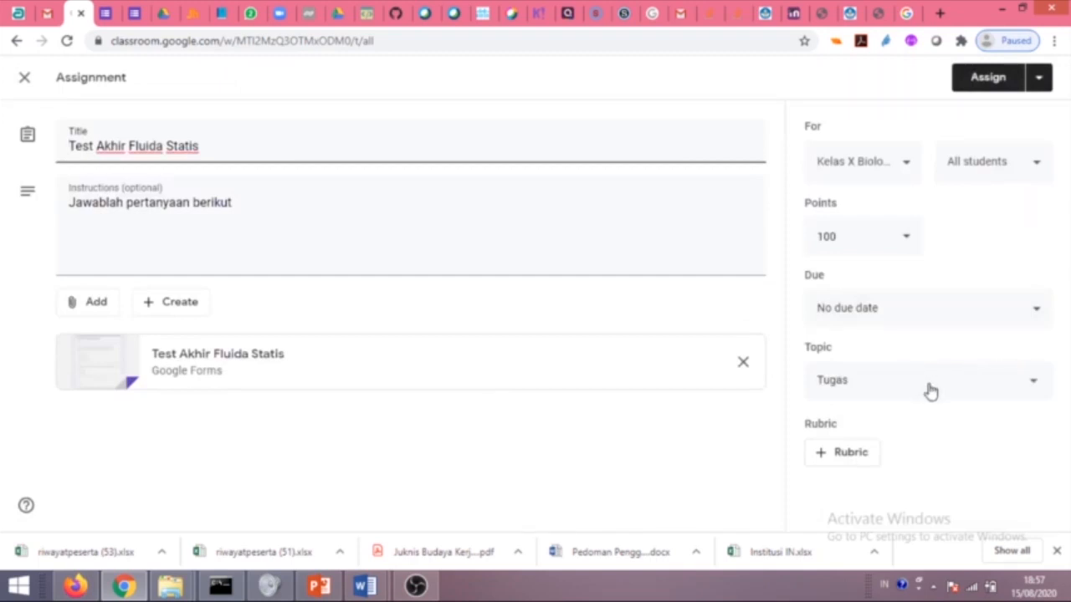
# File the test under Tugas, due 20 Aug 2020 at 23:59, and assign it.
pyautogui.click(927, 388)
pyautogui.click(923, 393)
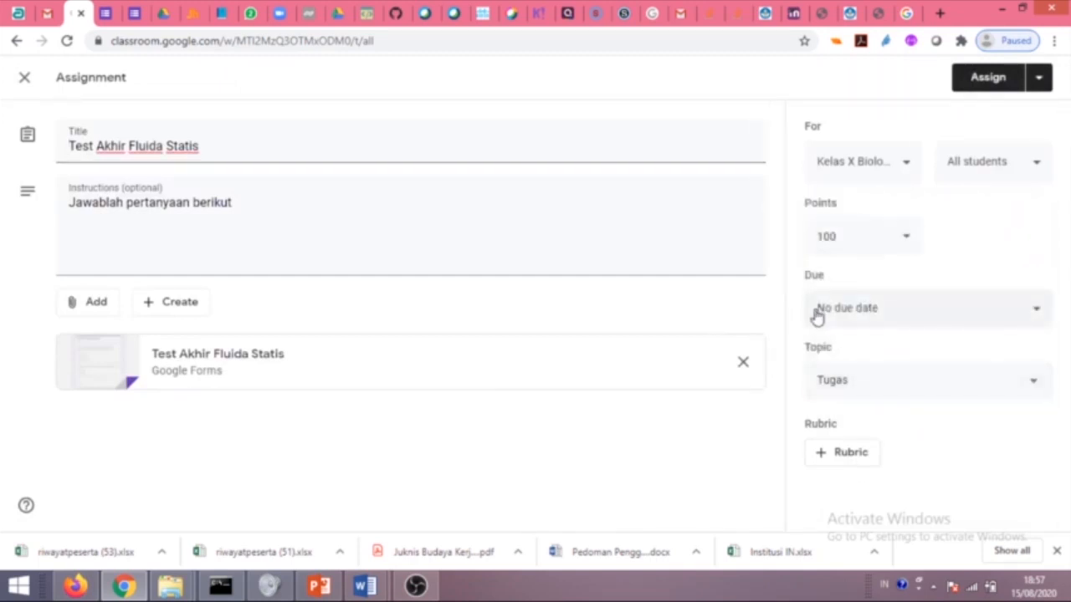
pyautogui.click(909, 315)
pyautogui.click(952, 373)
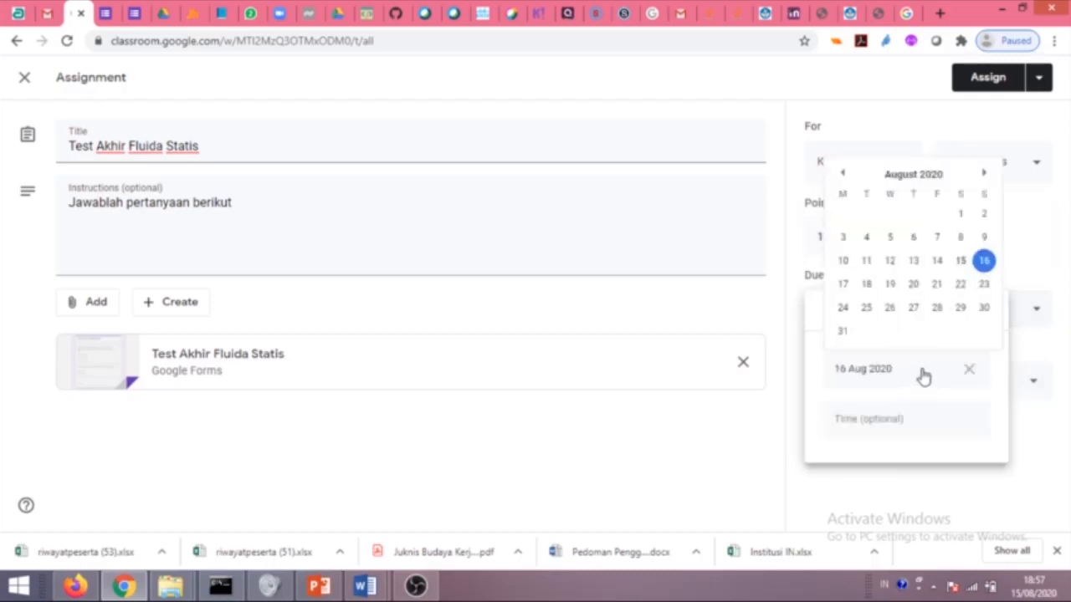
pyautogui.click(913, 285)
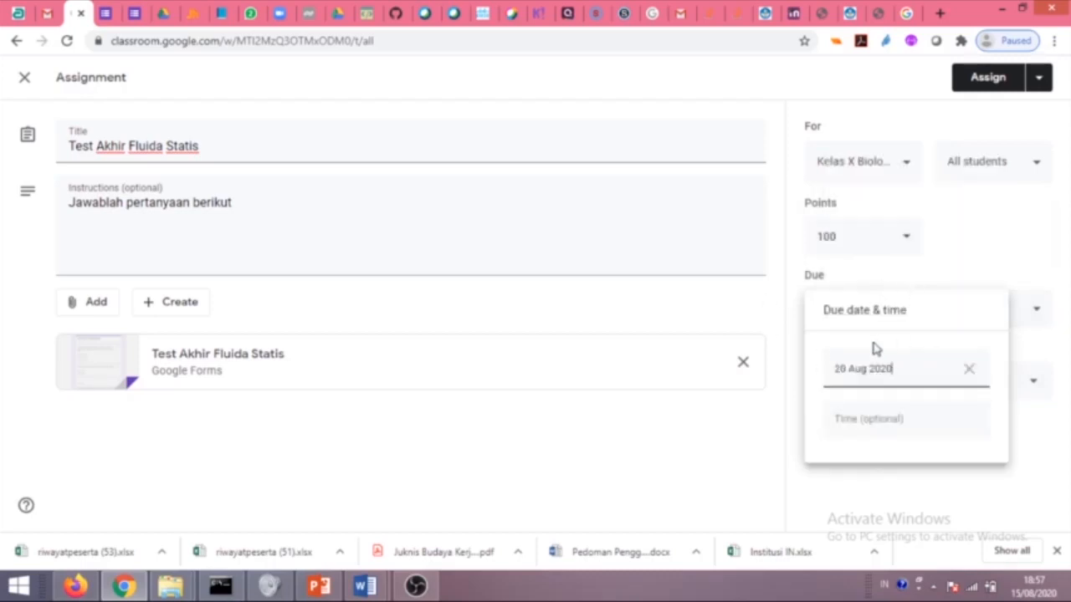
pyautogui.click(913, 420)
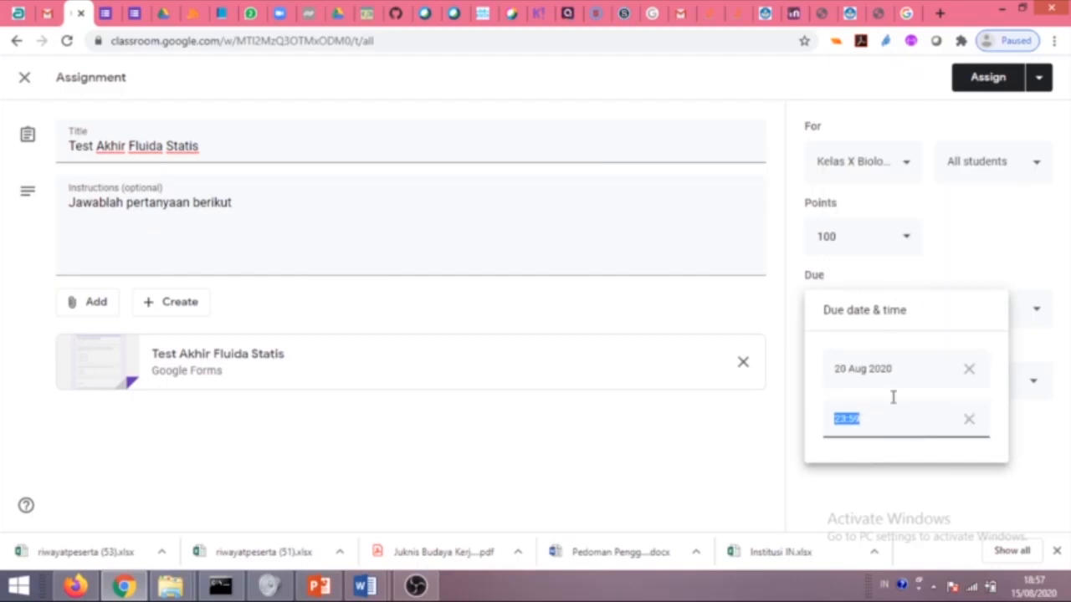
pyautogui.click(964, 278)
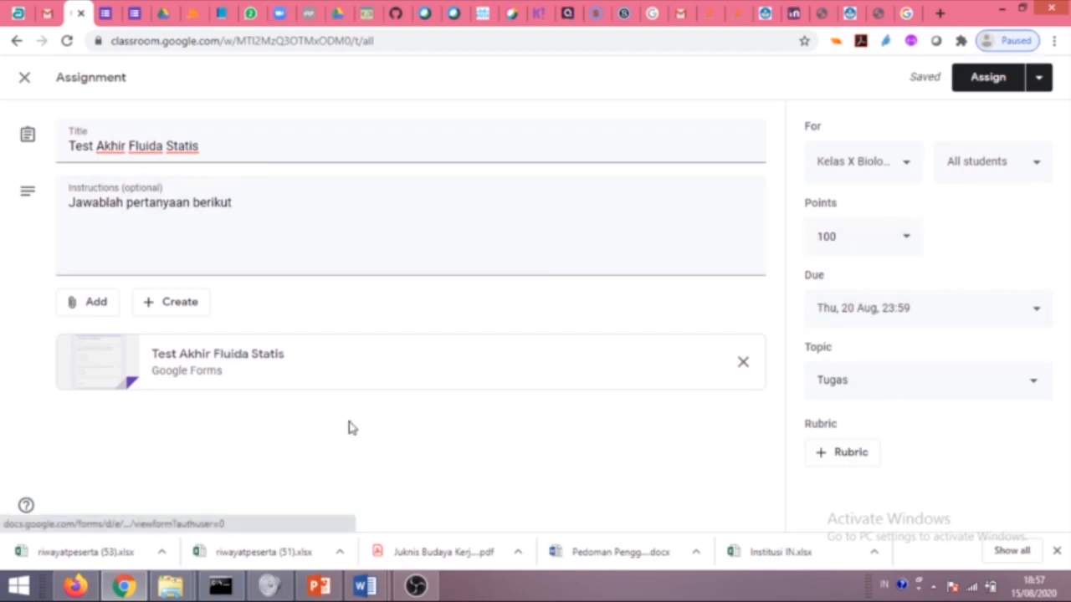
pyautogui.click(991, 80)
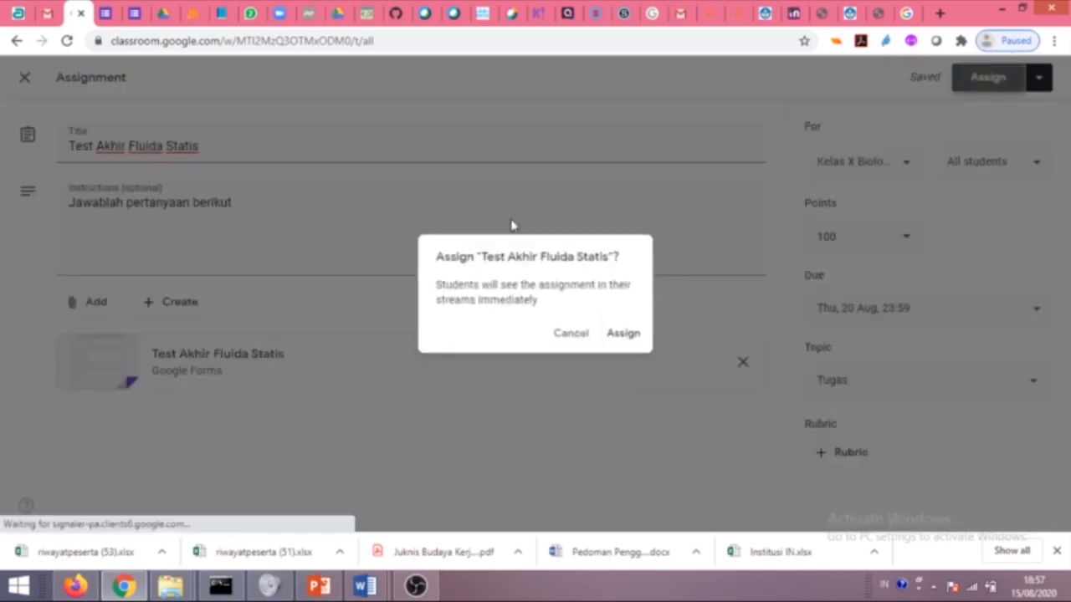
pyautogui.click(626, 335)
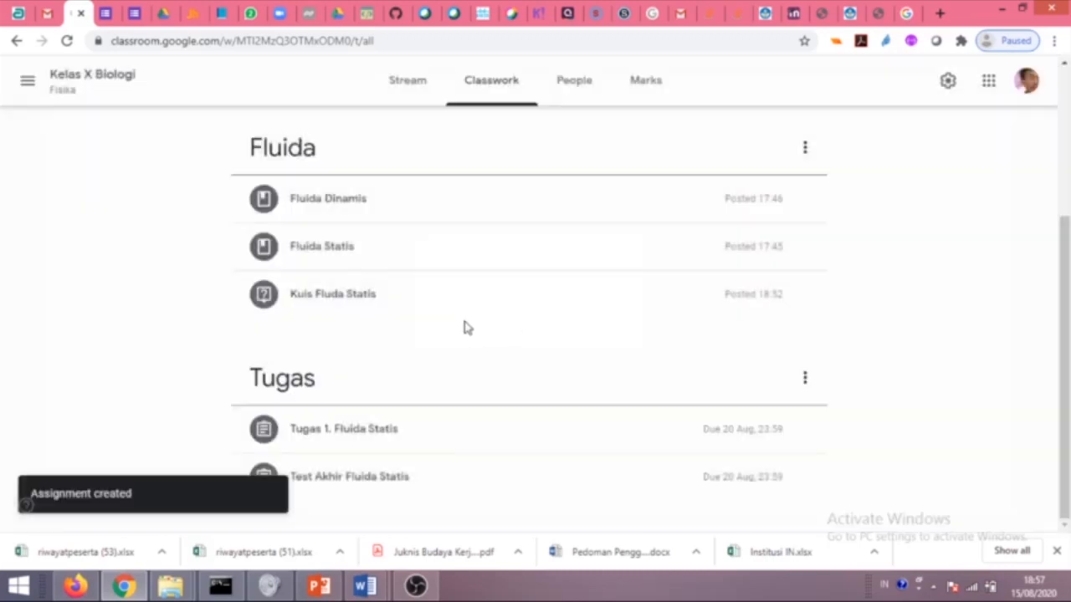
# Open the To review page filtered to Kelas X Biologi.
pyautogui.scroll(3, 437, 230)
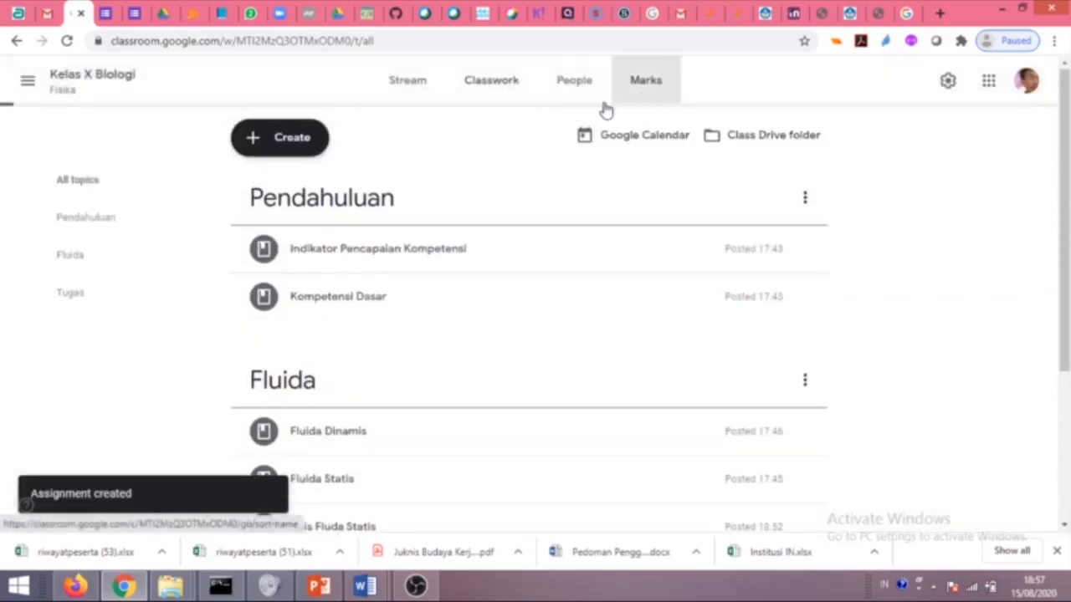
pyautogui.click(632, 99)
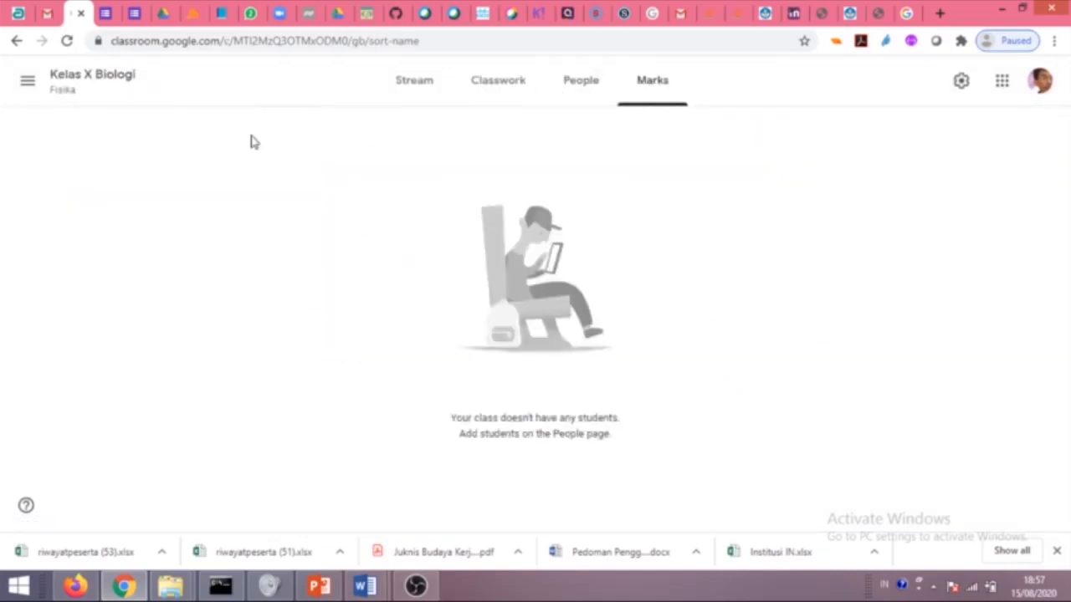
pyautogui.click(27, 80)
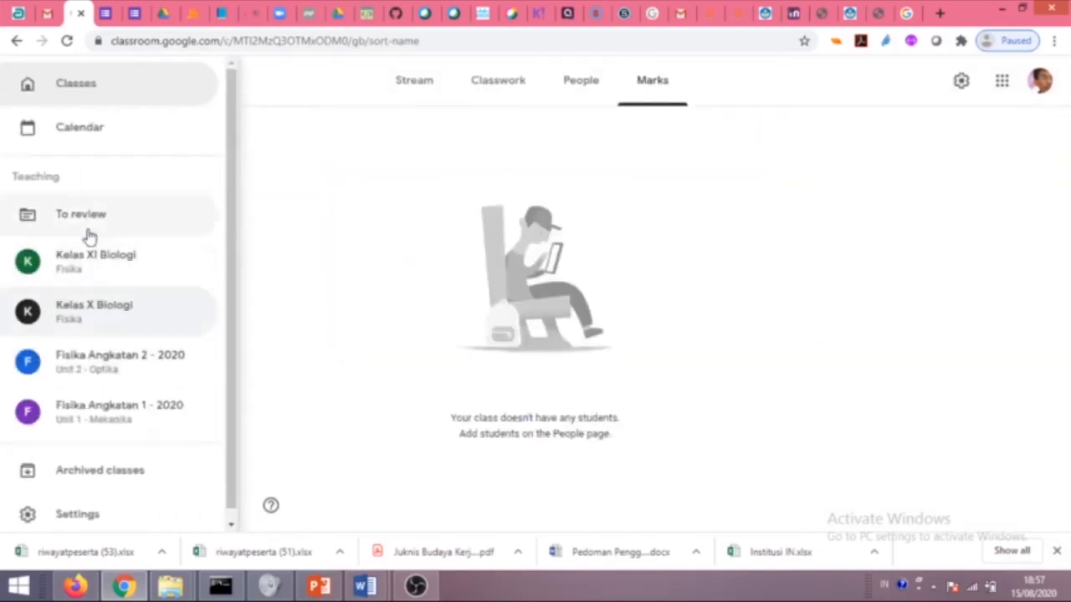
pyautogui.click(112, 232)
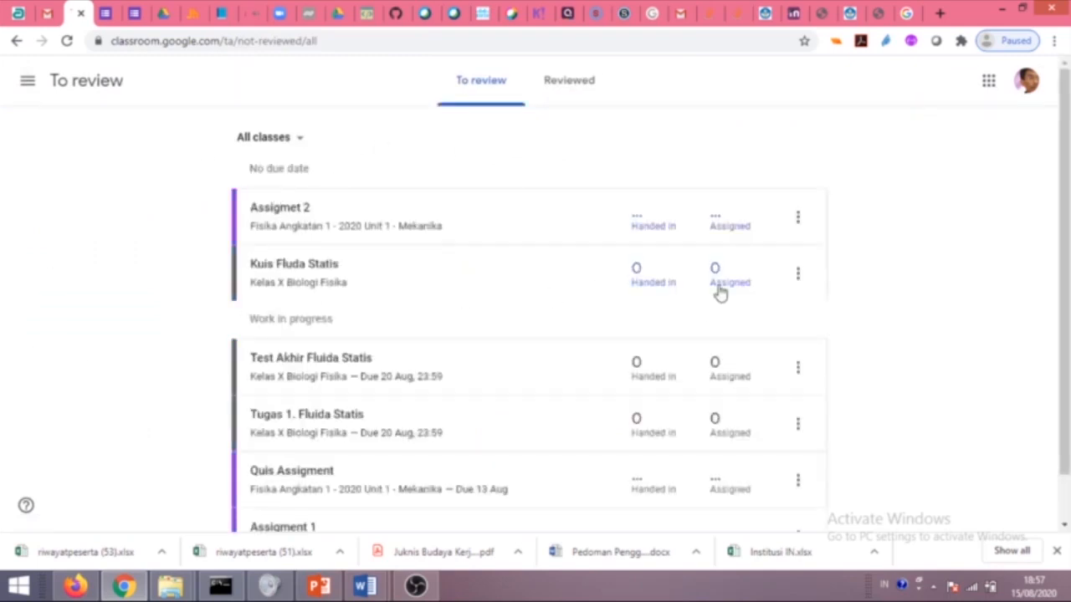
pyautogui.click(286, 142)
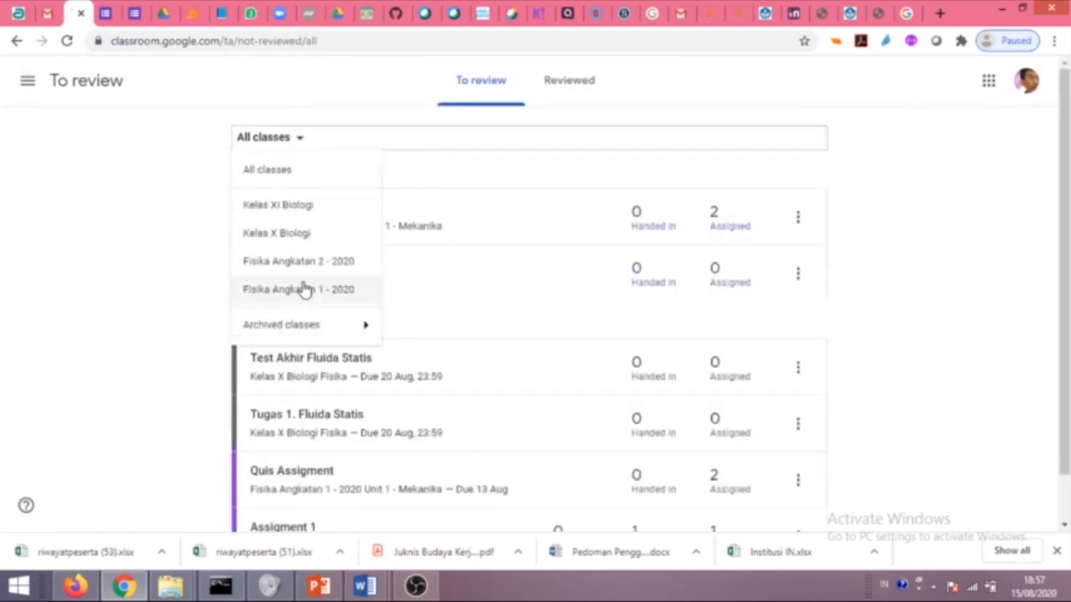
pyautogui.click(293, 236)
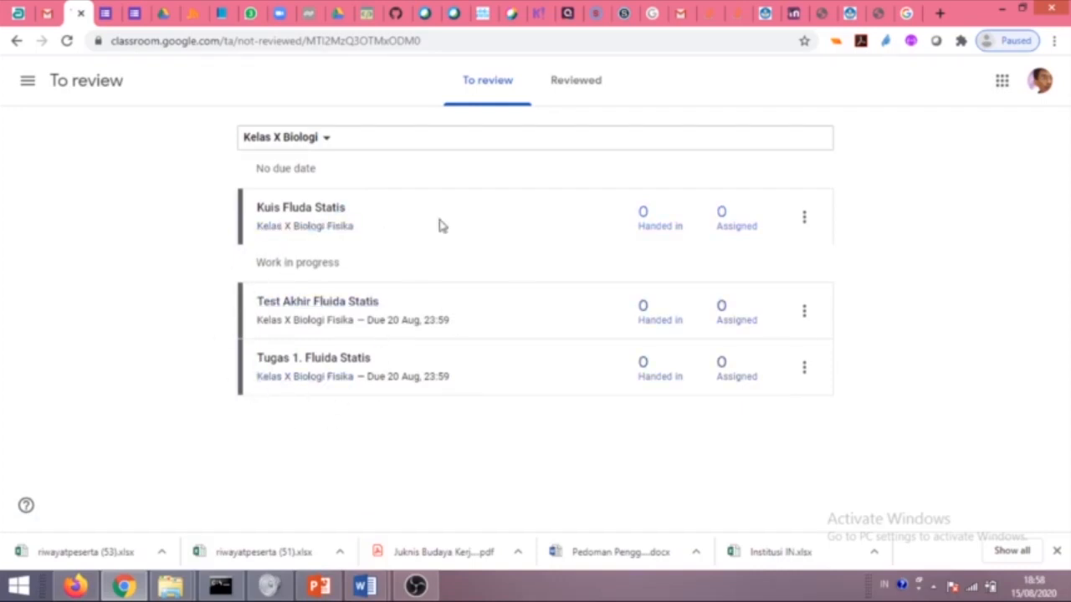
# Check the Kuis Fluida Statis options and the Reviewed tab, then return to awaiting review.
pyautogui.click(804, 217)
pyautogui.click(527, 221)
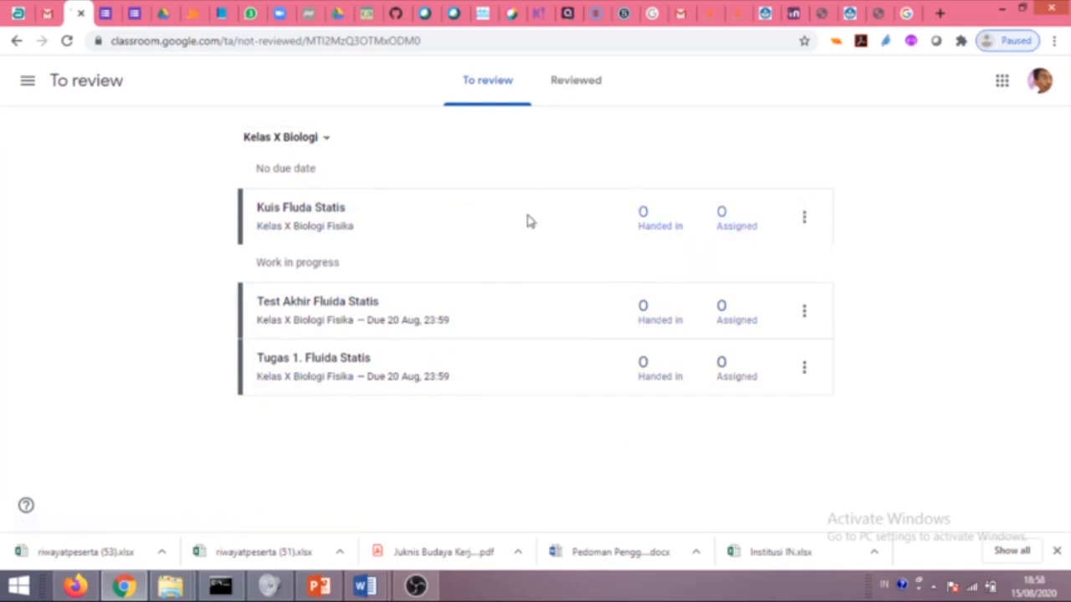
pyautogui.click(550, 103)
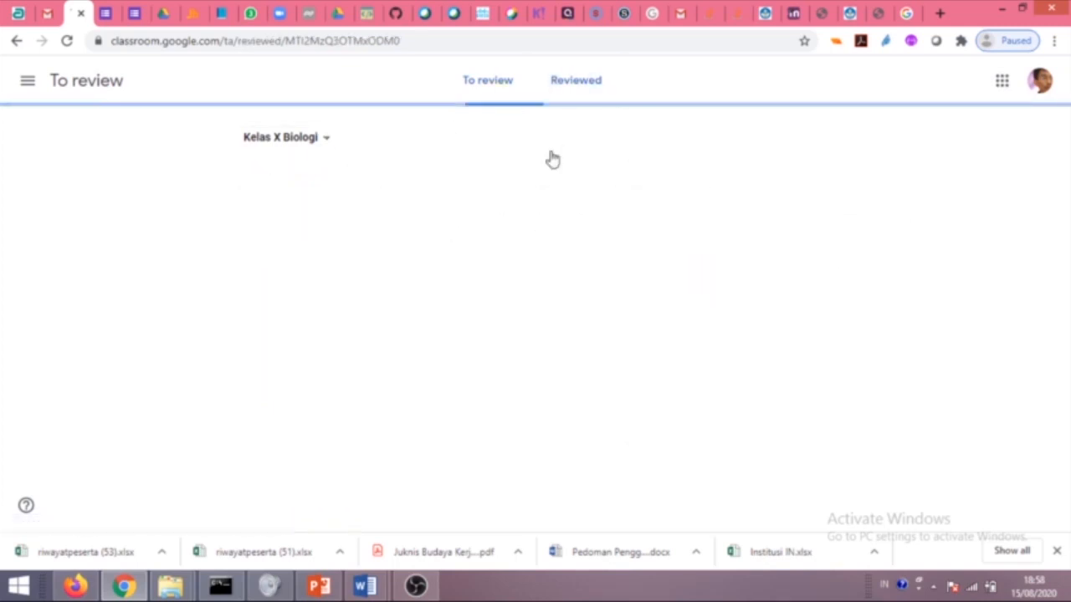
pyautogui.click(480, 98)
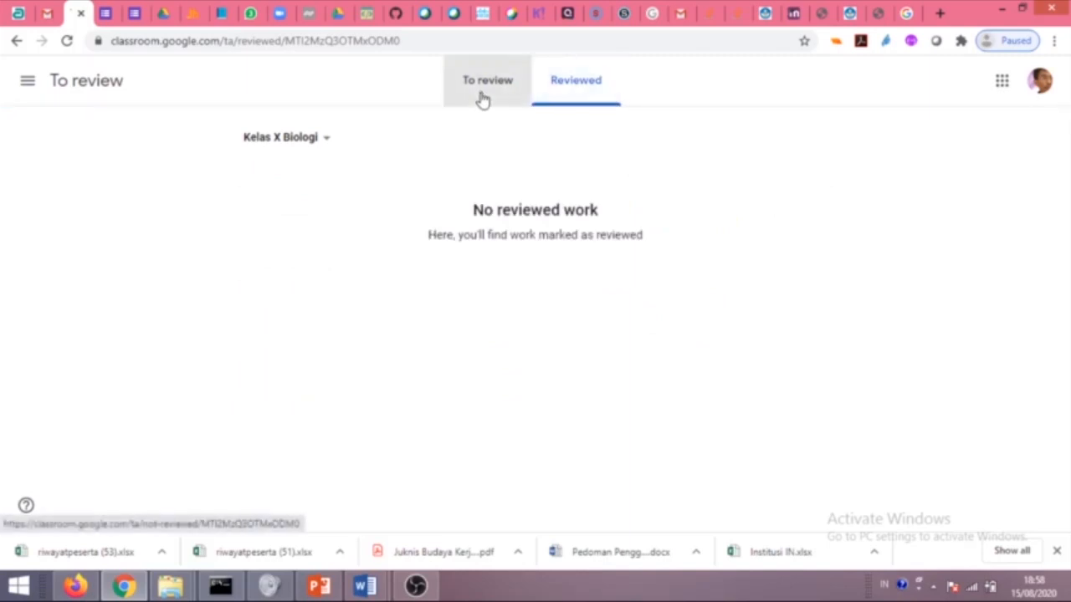
pyautogui.click(26, 83)
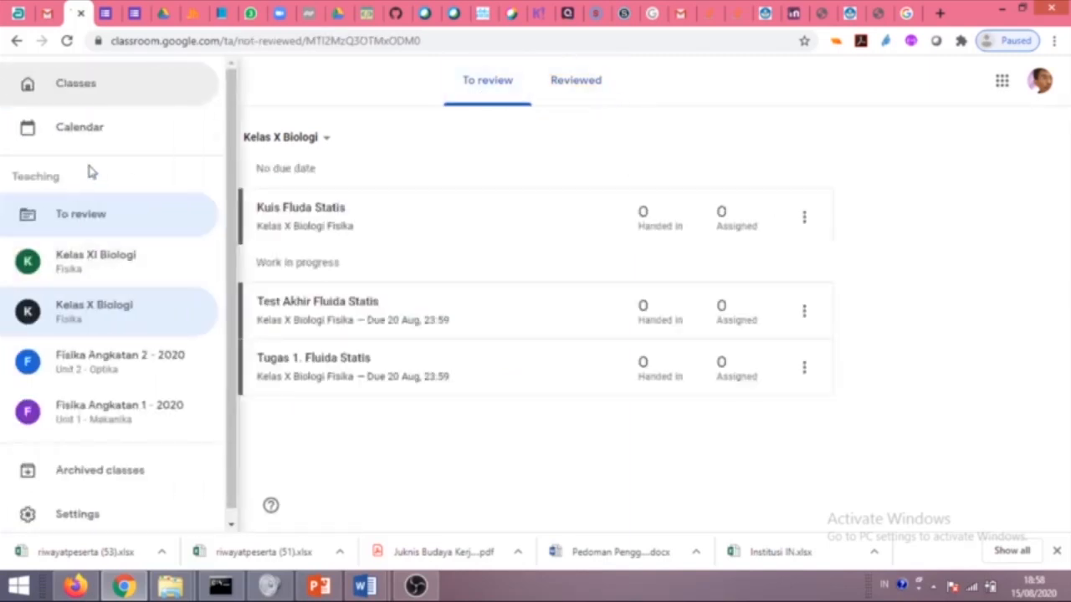
pyautogui.click(92, 306)
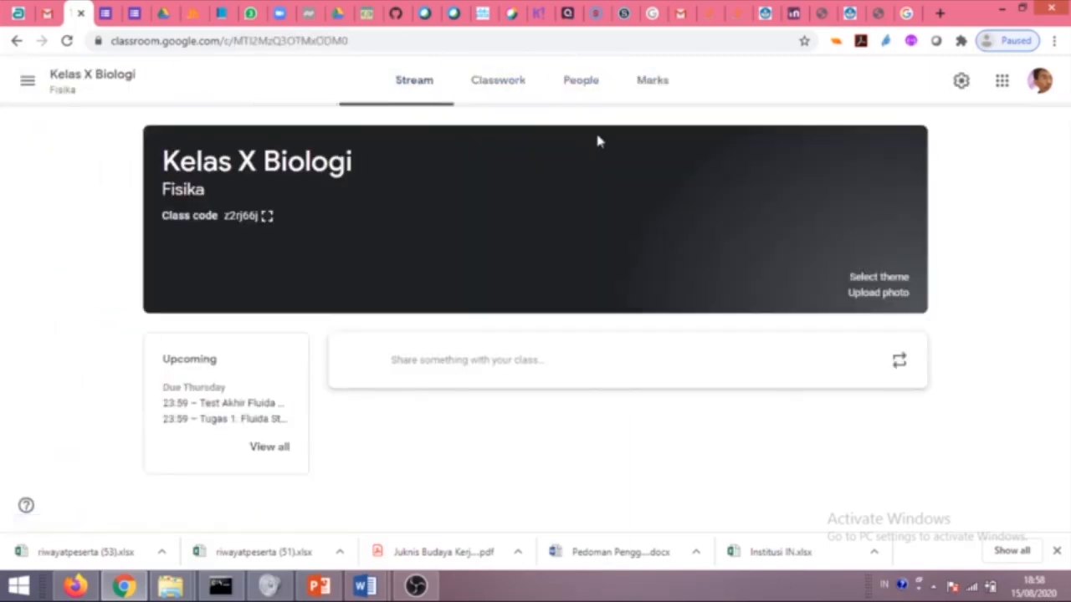
pyautogui.scroll(-2, 473, 363)
pyautogui.scroll(2, 512, 131)
pyautogui.scroll(-5, 549, 365)
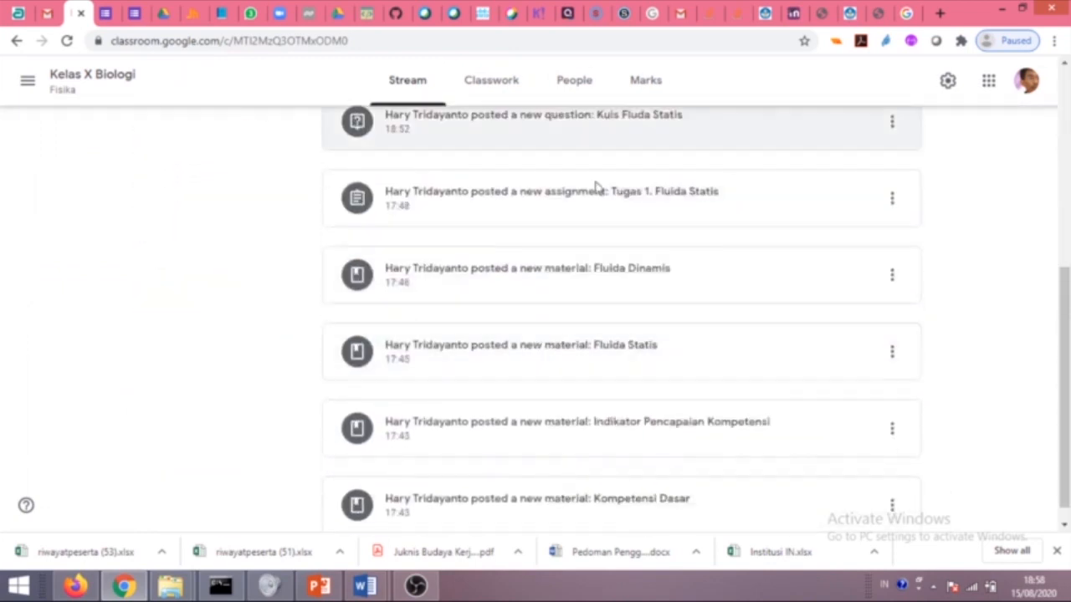
pyautogui.click(409, 82)
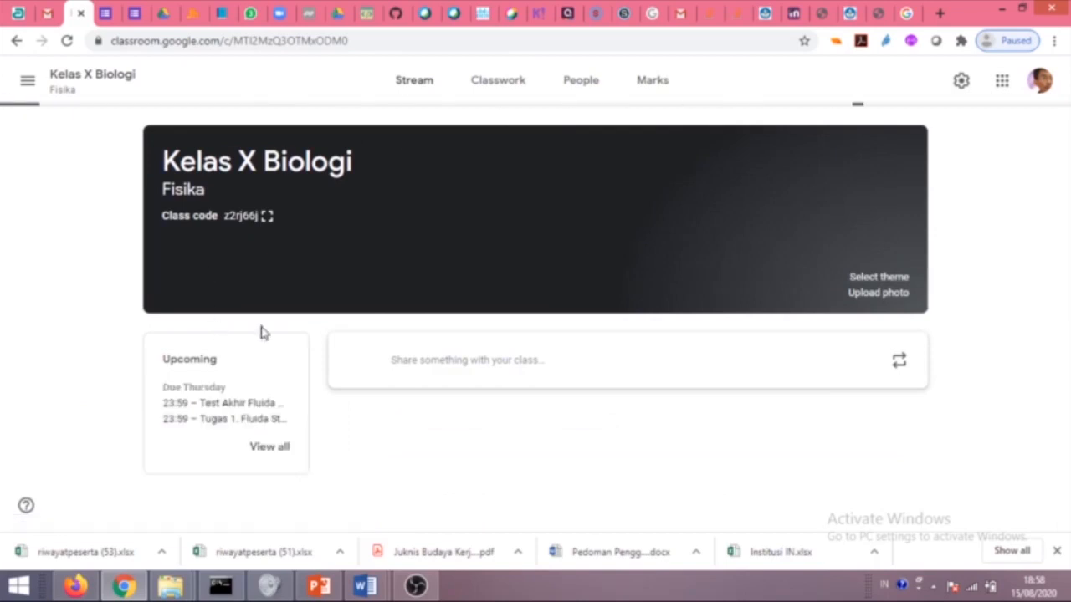
pyautogui.scroll(-2, 474, 363)
pyautogui.scroll(1, 509, 126)
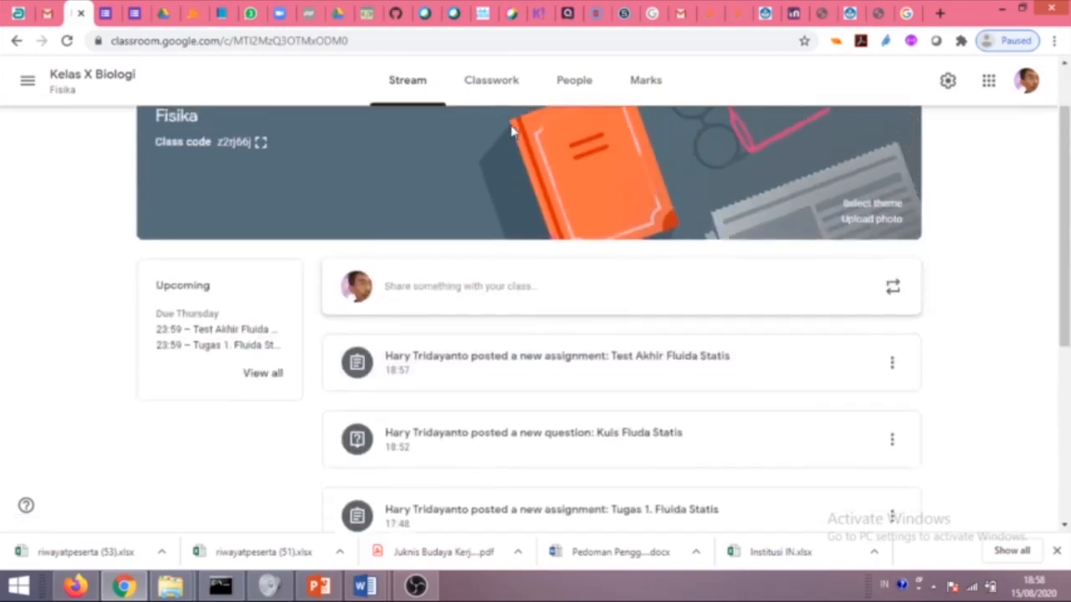
pyautogui.scroll(-1, 535, 244)
pyautogui.scroll(-3, 538, 251)
pyautogui.click(408, 81)
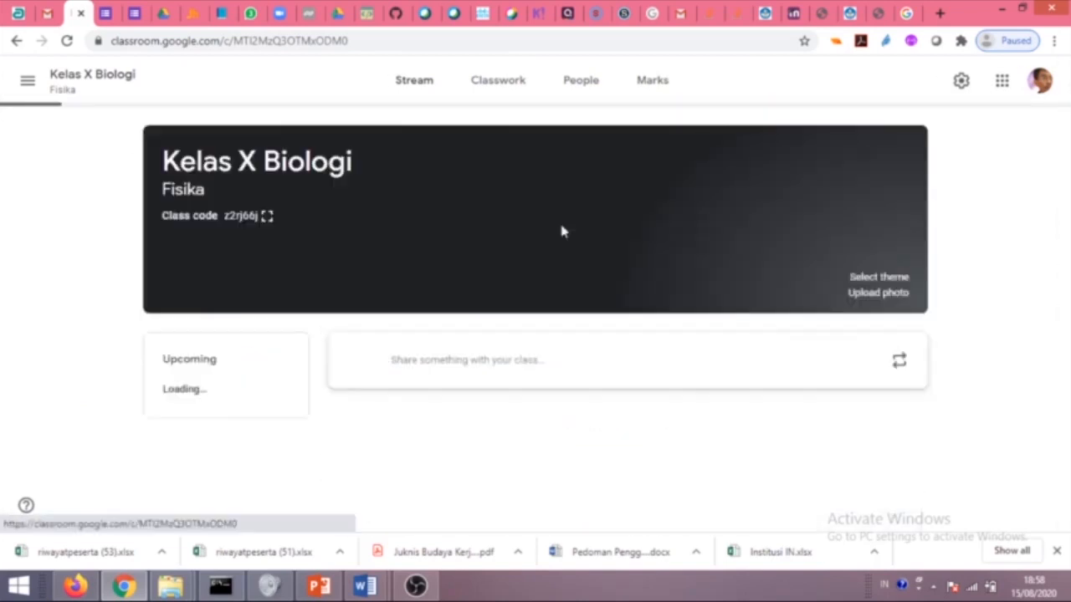
pyautogui.scroll(-2, 456, 276)
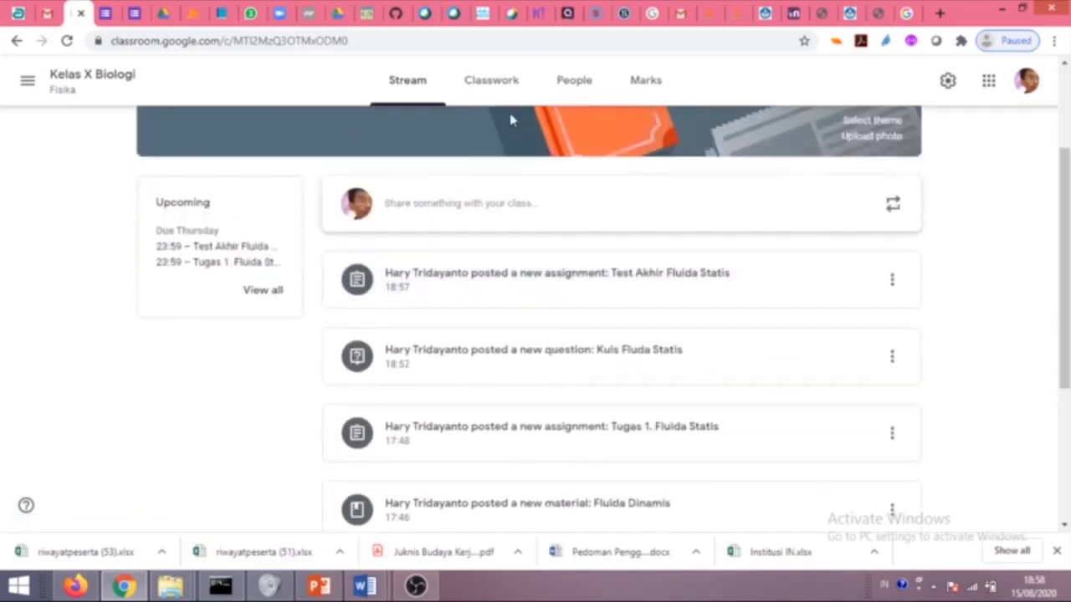
pyautogui.scroll(2, 508, 143)
pyautogui.scroll(-5, 547, 359)
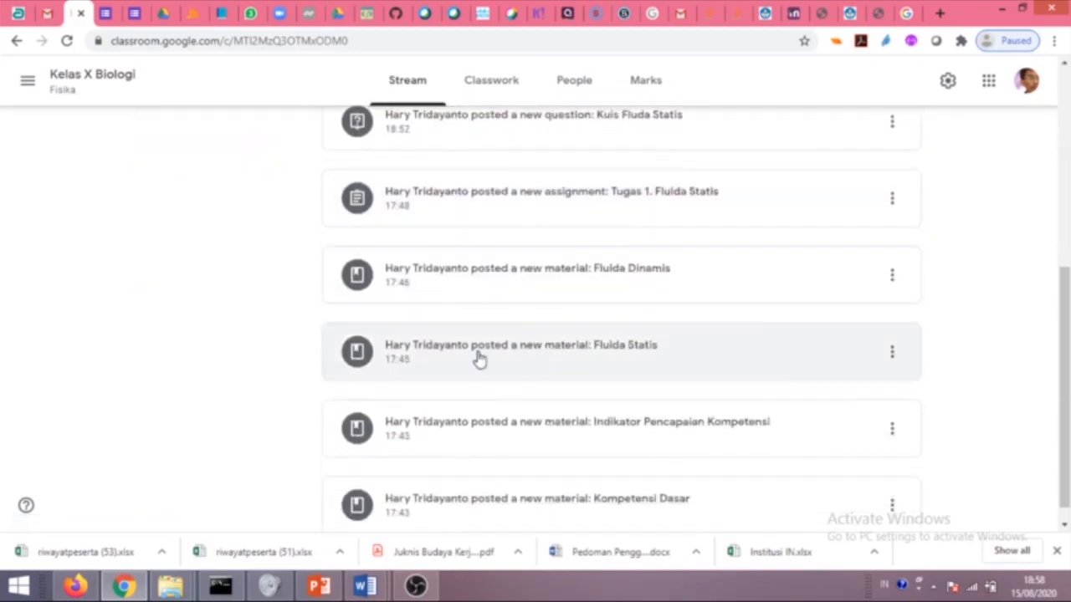
pyautogui.click(409, 82)
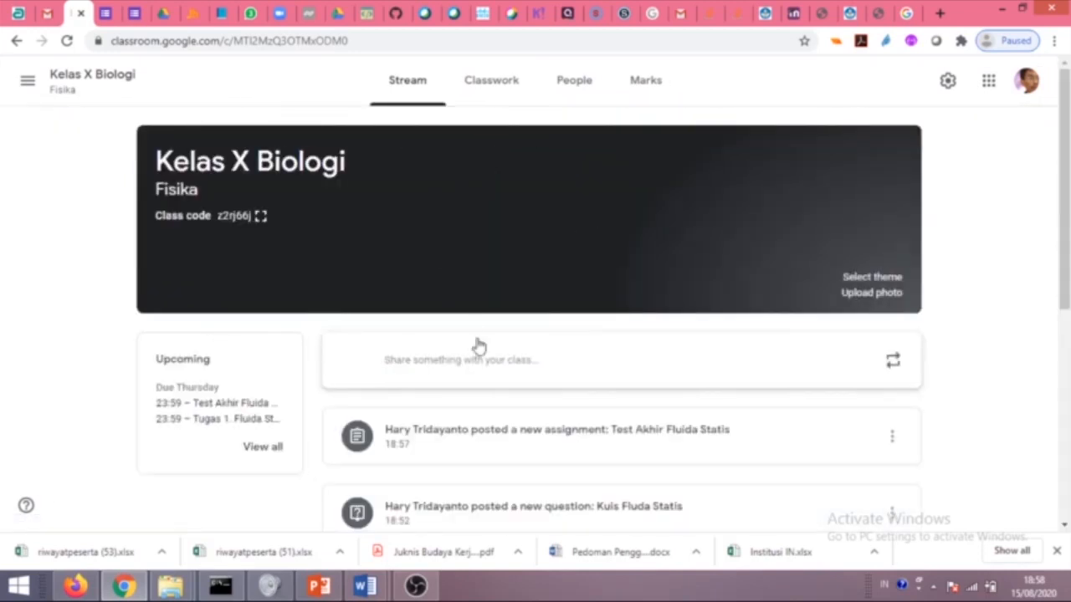
pyautogui.scroll(-1, 474, 360)
pyautogui.scroll(-2, 509, 131)
pyautogui.scroll(2, 509, 131)
pyautogui.scroll(-3, 547, 365)
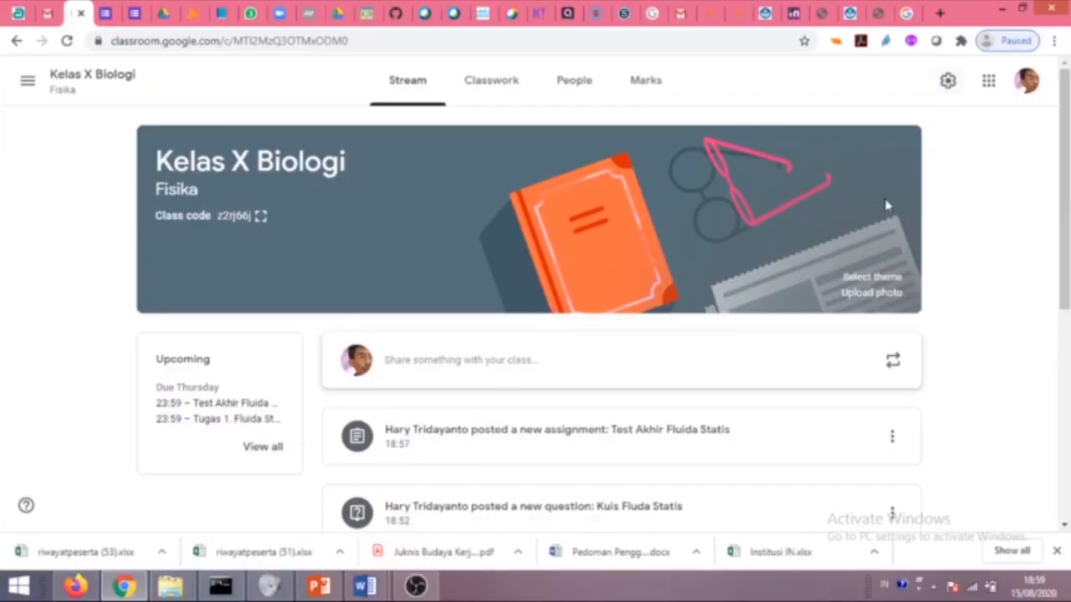
# Set 'Classwork on the stream' to 'Hide notifications' in the class settings and save.
pyautogui.click(948, 80)
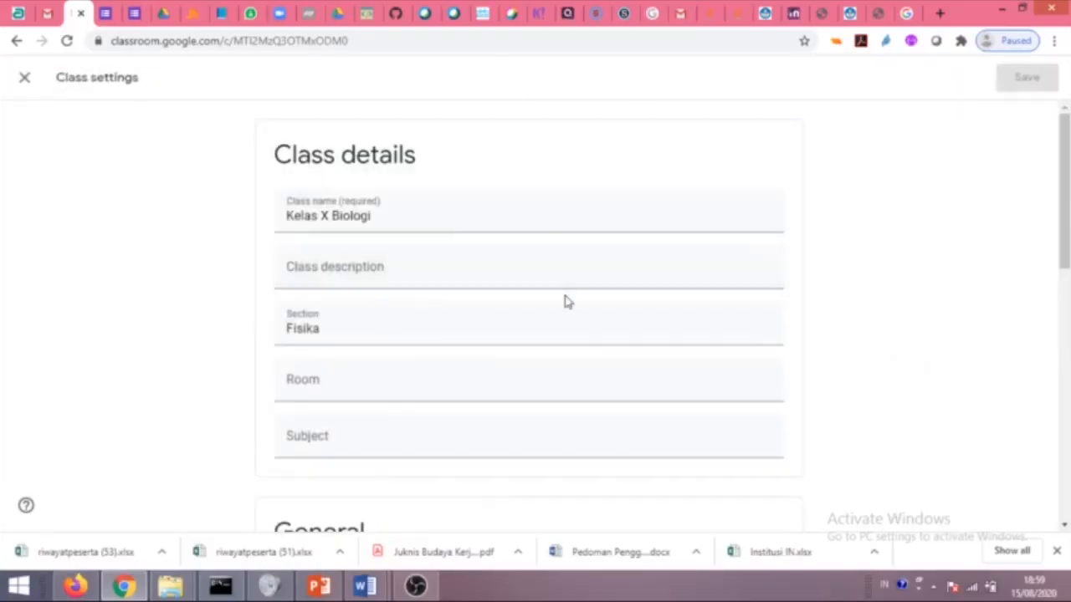
pyautogui.scroll(-5, 565, 301)
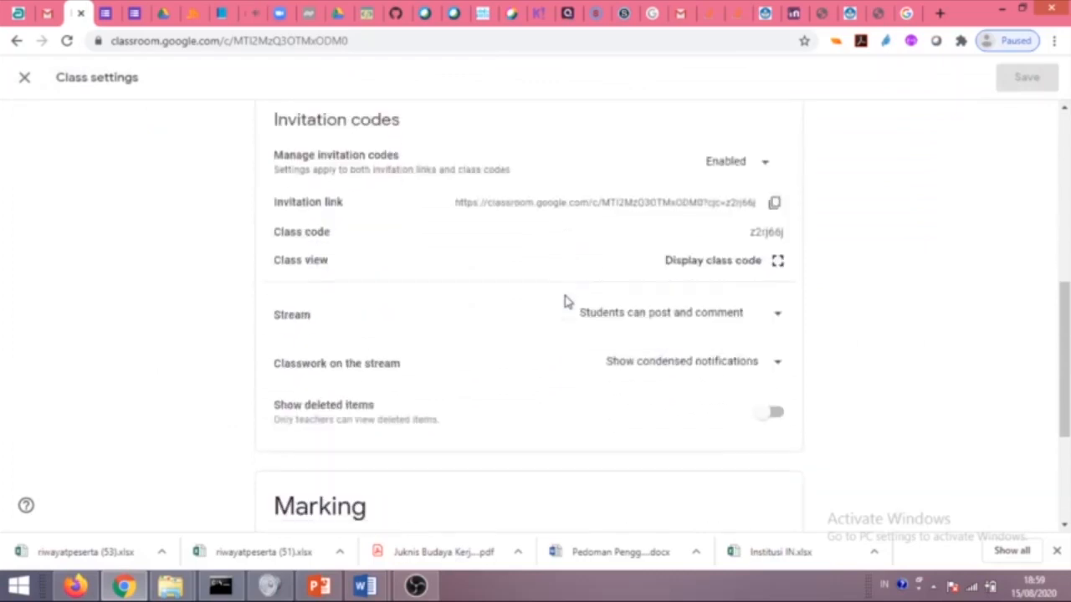
pyautogui.scroll(-3, 564, 302)
pyautogui.scroll(3, 563, 304)
pyautogui.scroll(2, 564, 306)
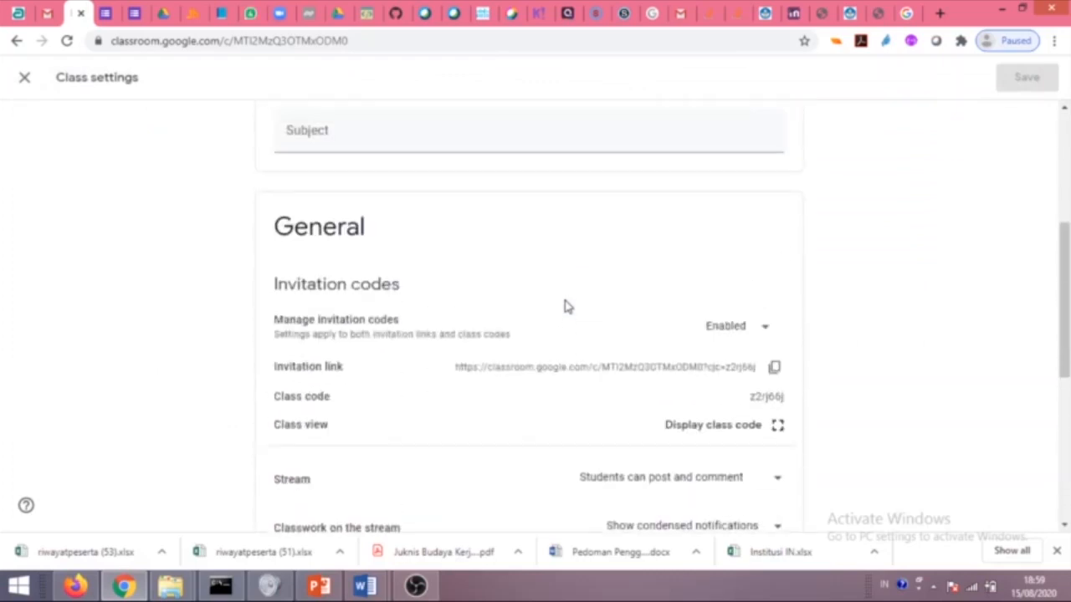
pyautogui.scroll(-1, 565, 306)
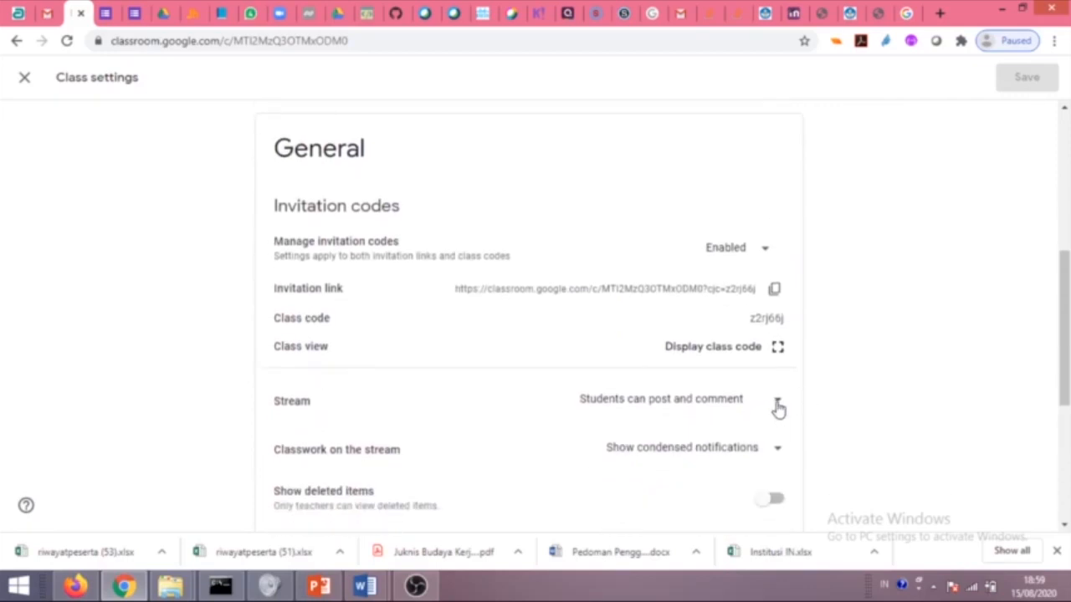
pyautogui.scroll(-1, 771, 414)
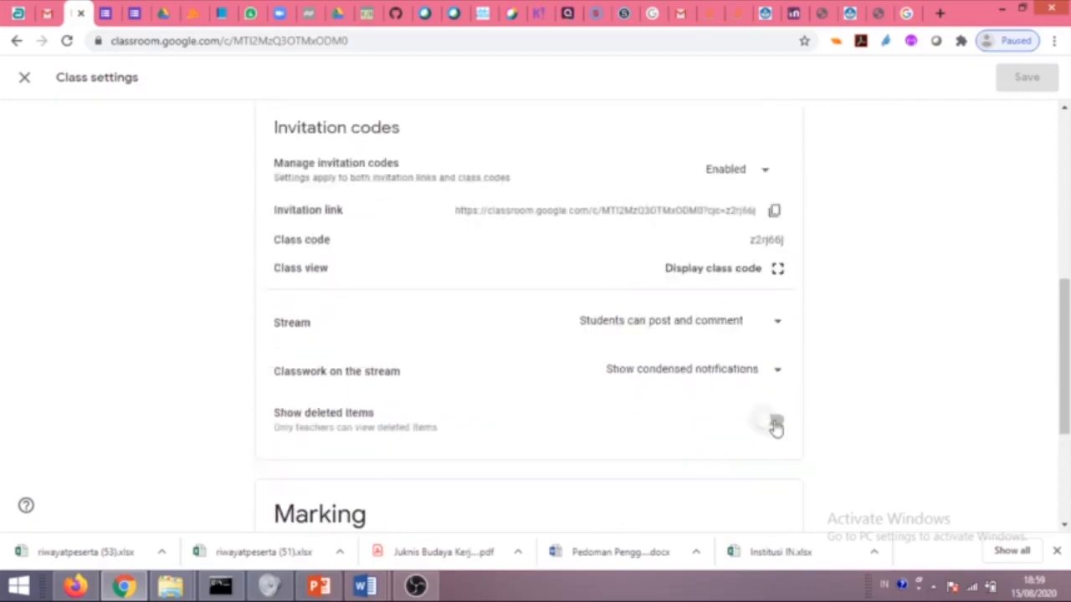
pyautogui.click(772, 380)
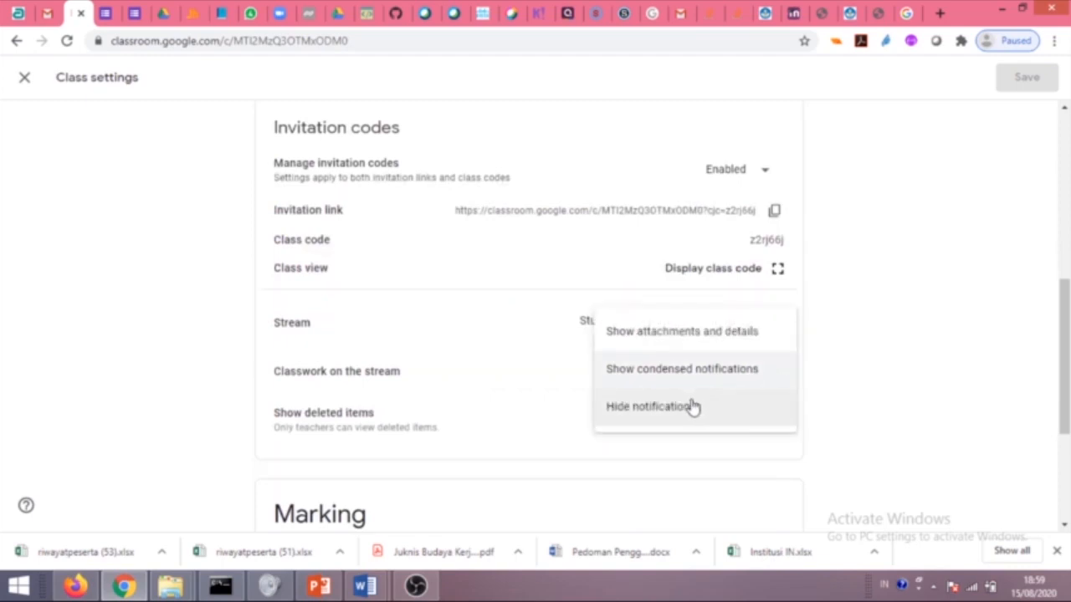
pyautogui.click(690, 409)
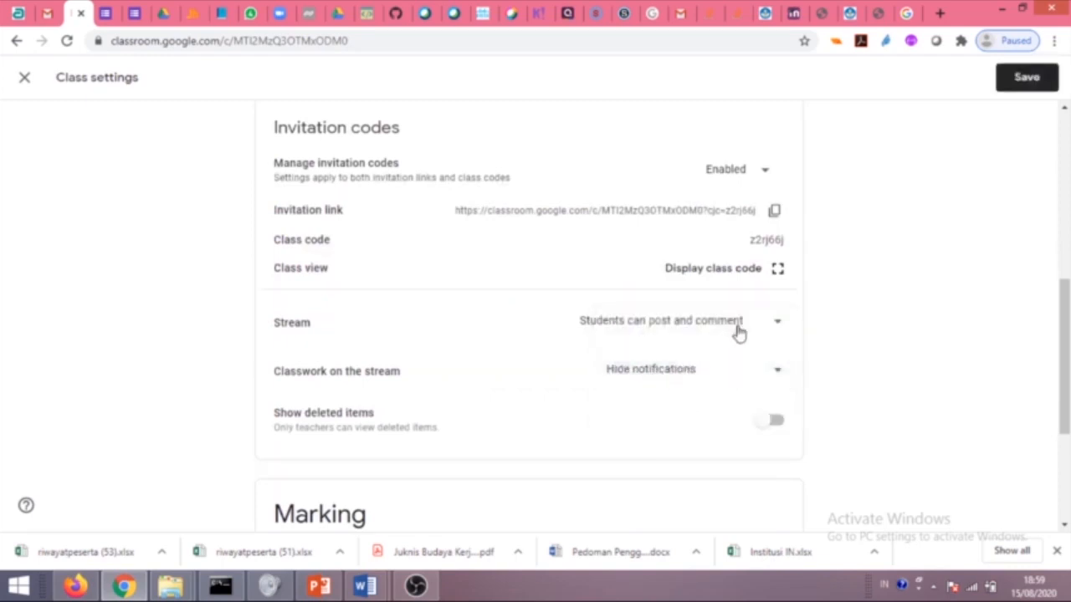
pyautogui.click(1026, 76)
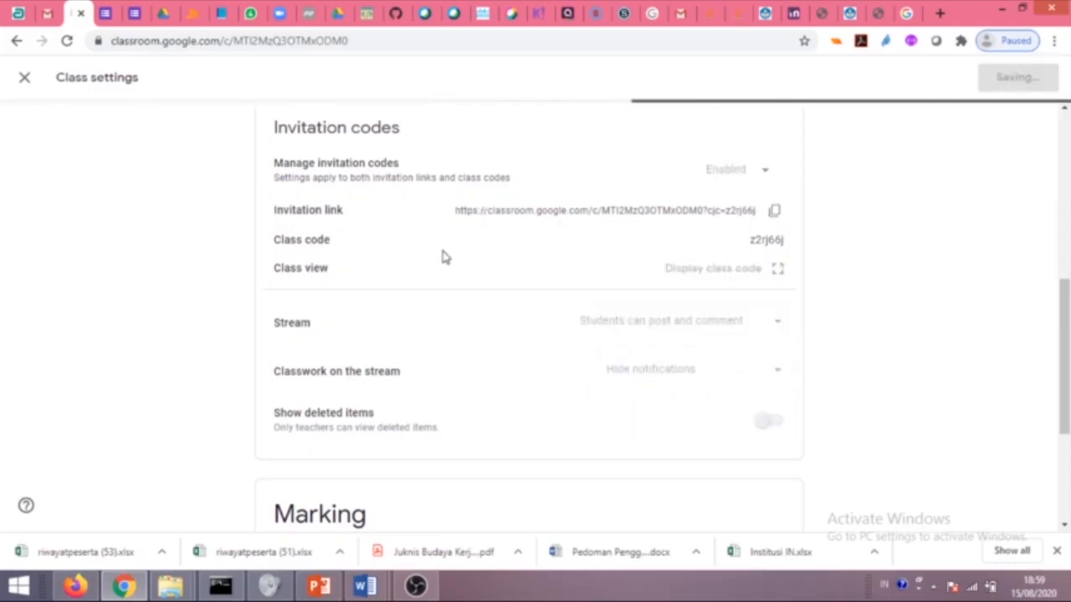
pyautogui.scroll(-1, 452, 265)
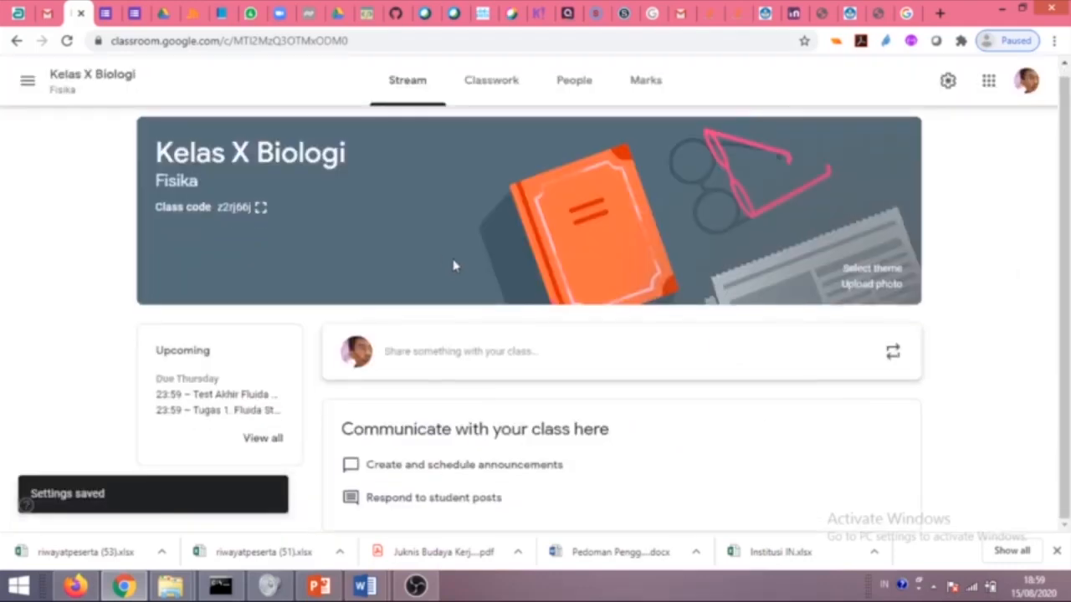
# Post the announcement 'Tugas fluida dikumpulkan tanggal...' to all students, with no attachment.
pyautogui.click(474, 357)
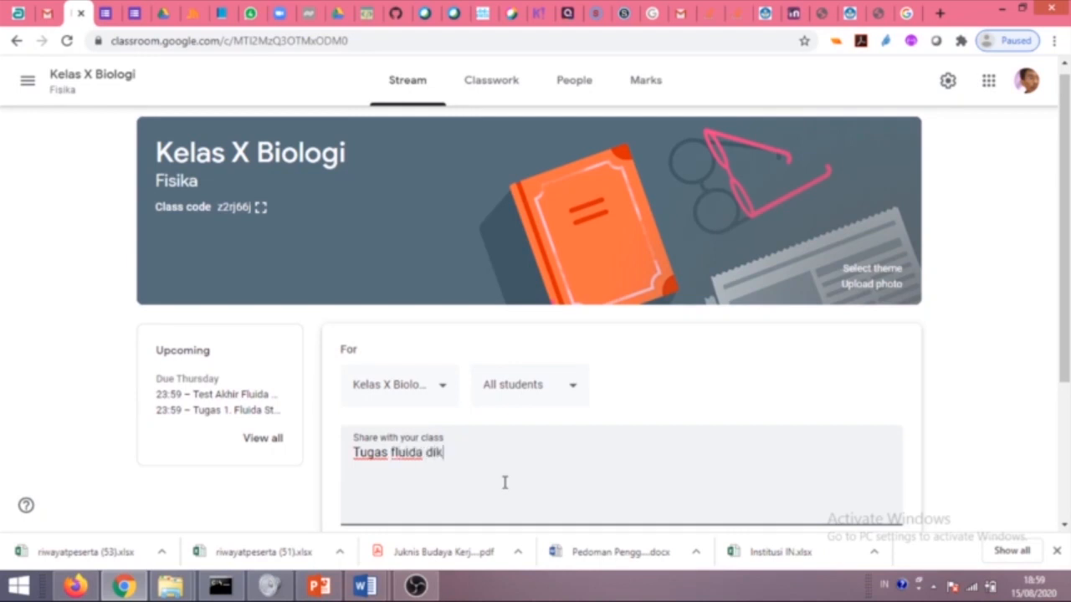
pyautogui.write('an tanggal...')
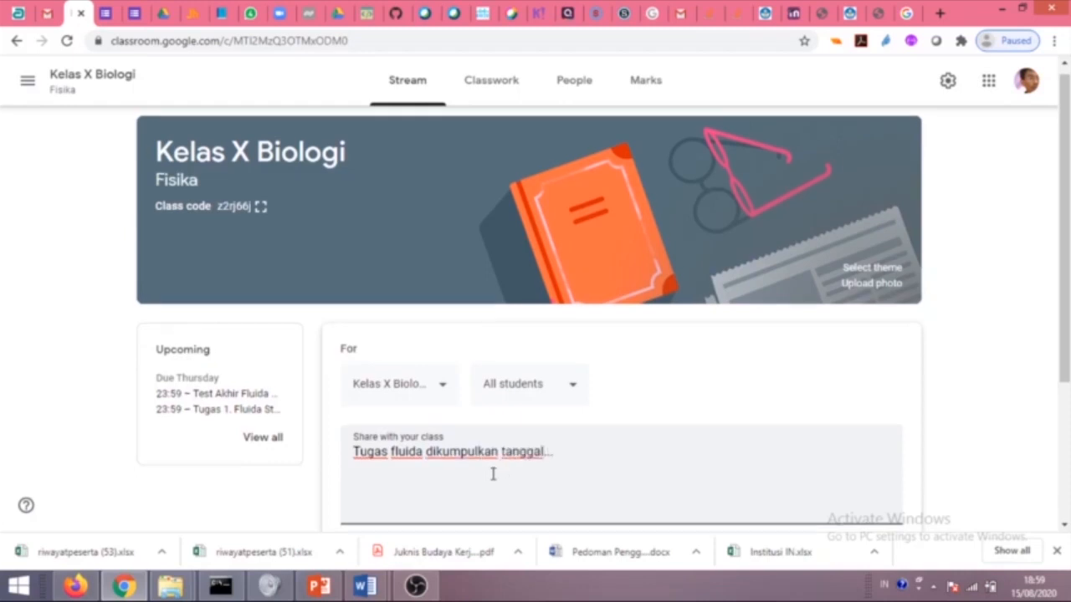
pyautogui.scroll(-3, 647, 308)
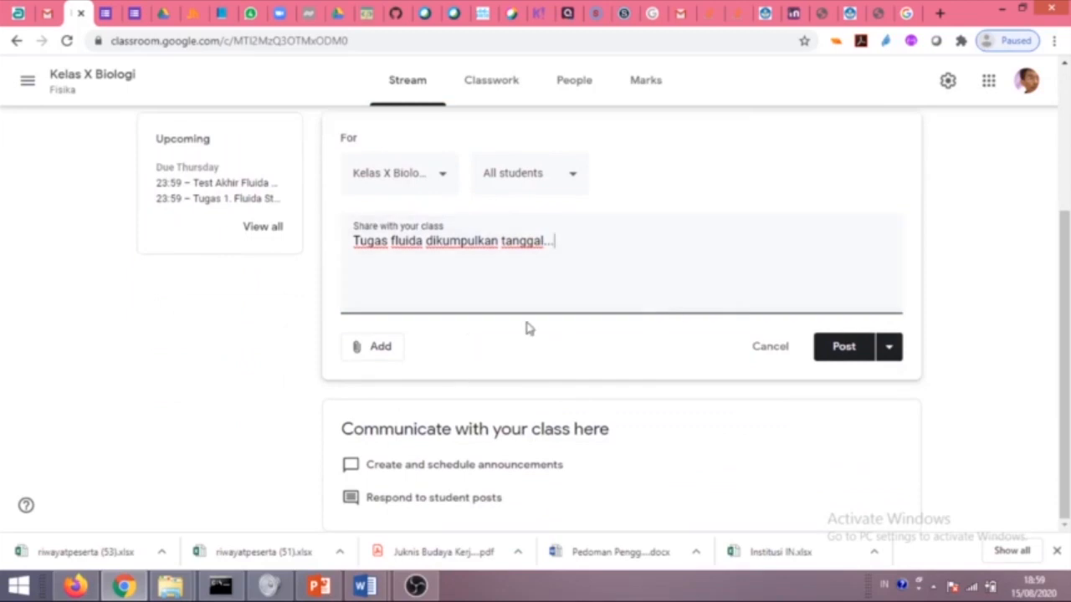
pyautogui.click(387, 346)
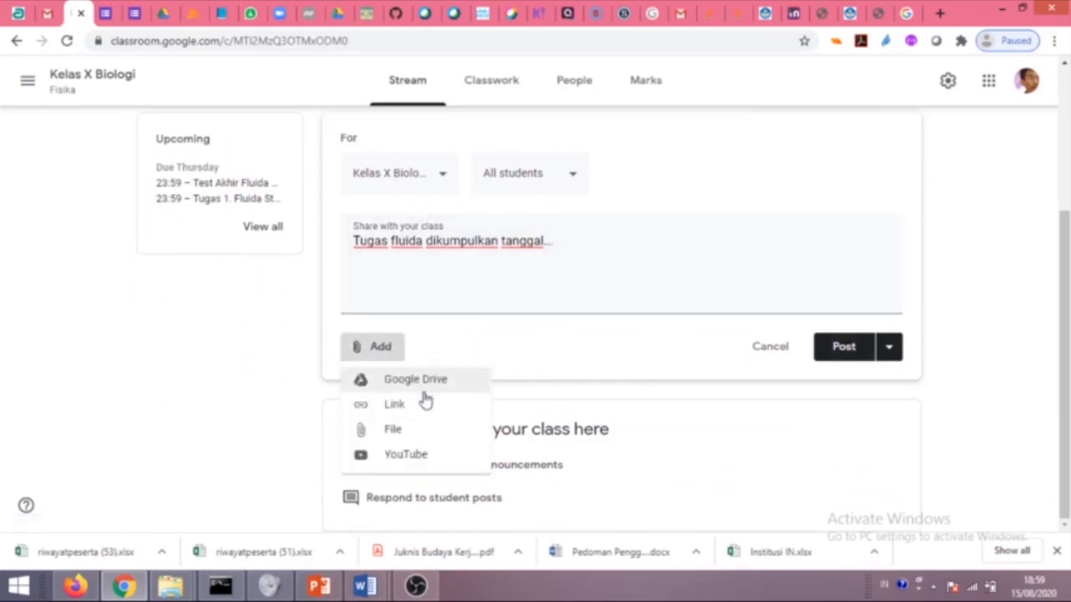
pyautogui.click(755, 366)
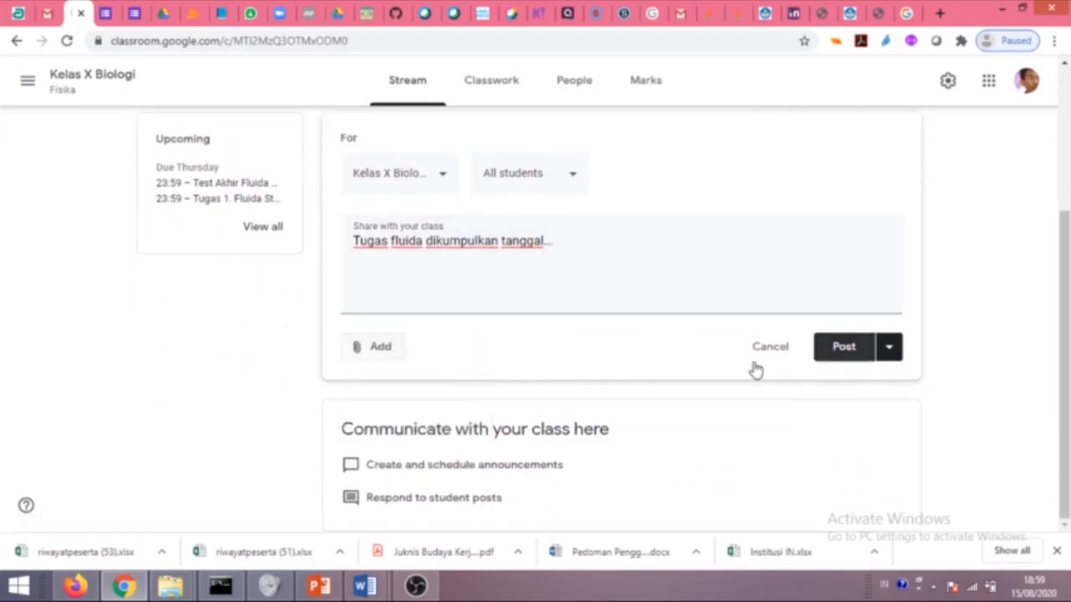
pyautogui.click(843, 355)
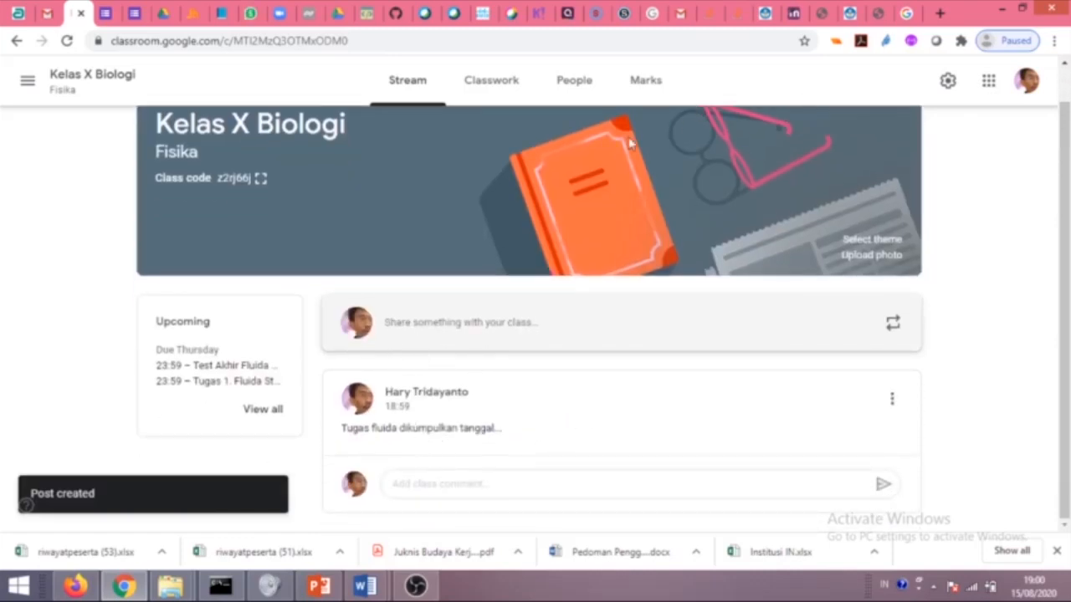
# On Classwork, filter the list to the Pendahuluan topic, then the Fluida topic.
pyautogui.click(492, 94)
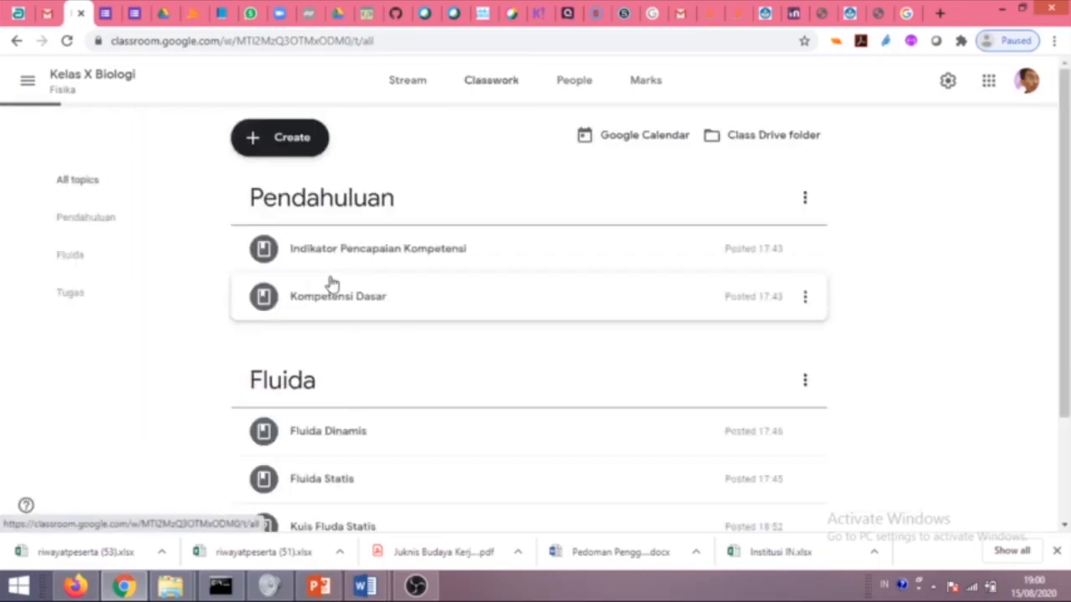
pyautogui.click(283, 144)
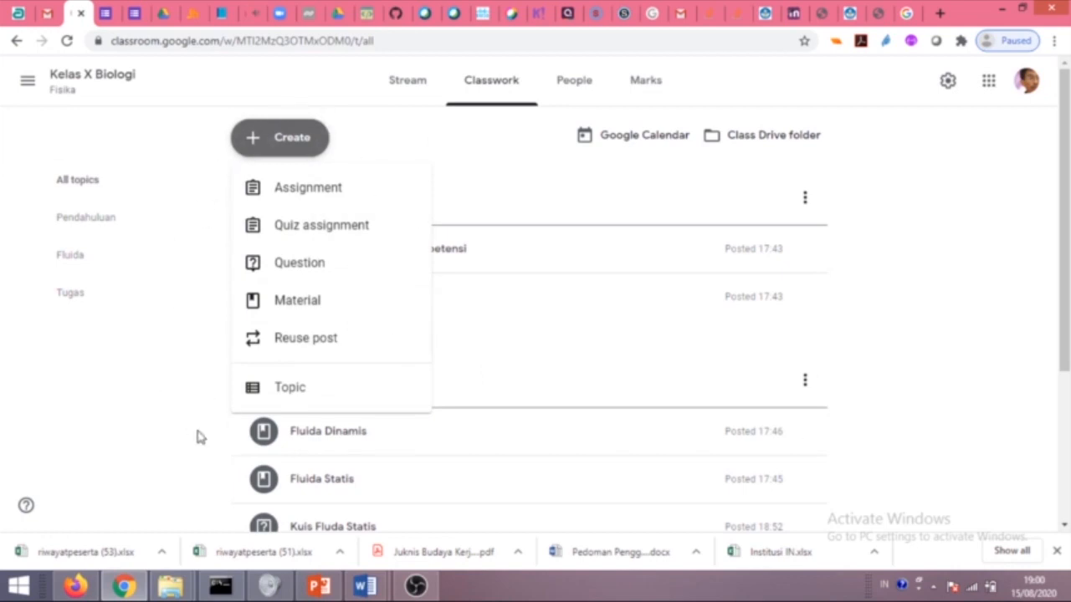
pyautogui.click(139, 373)
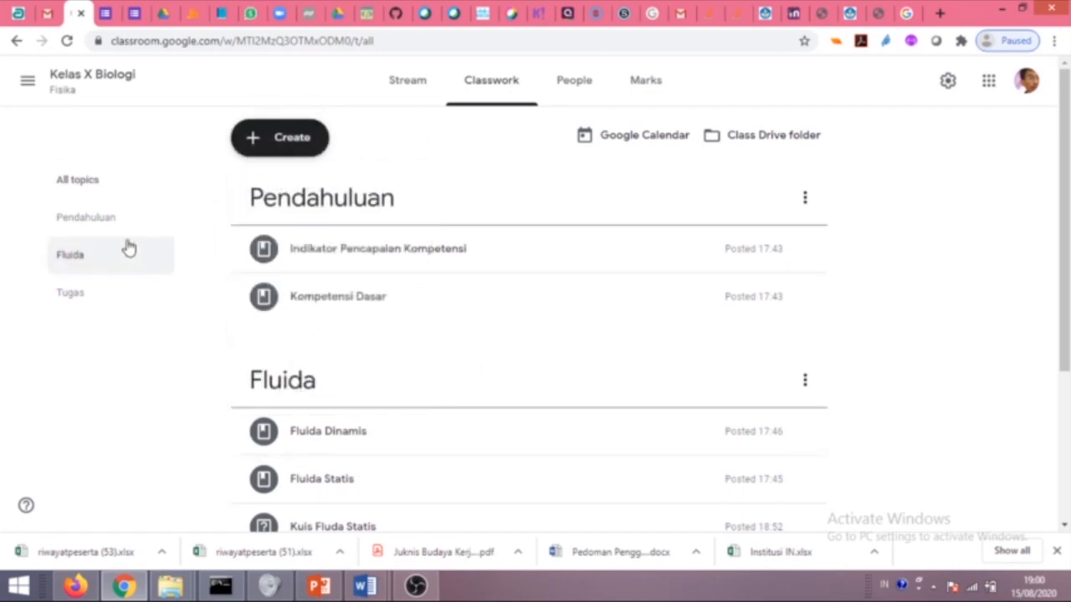
pyautogui.click(103, 224)
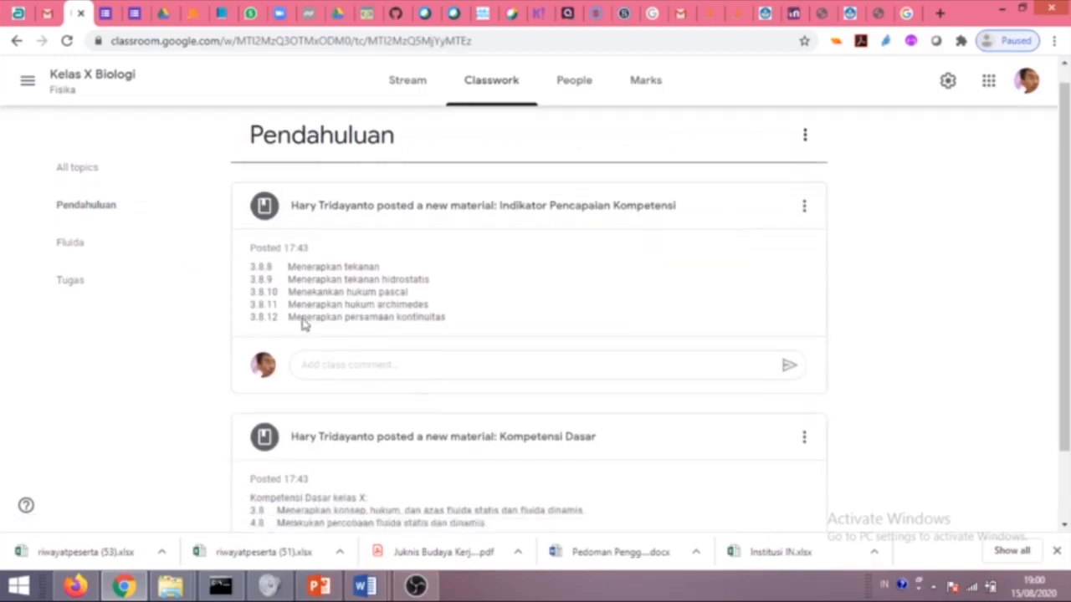
pyautogui.click(98, 272)
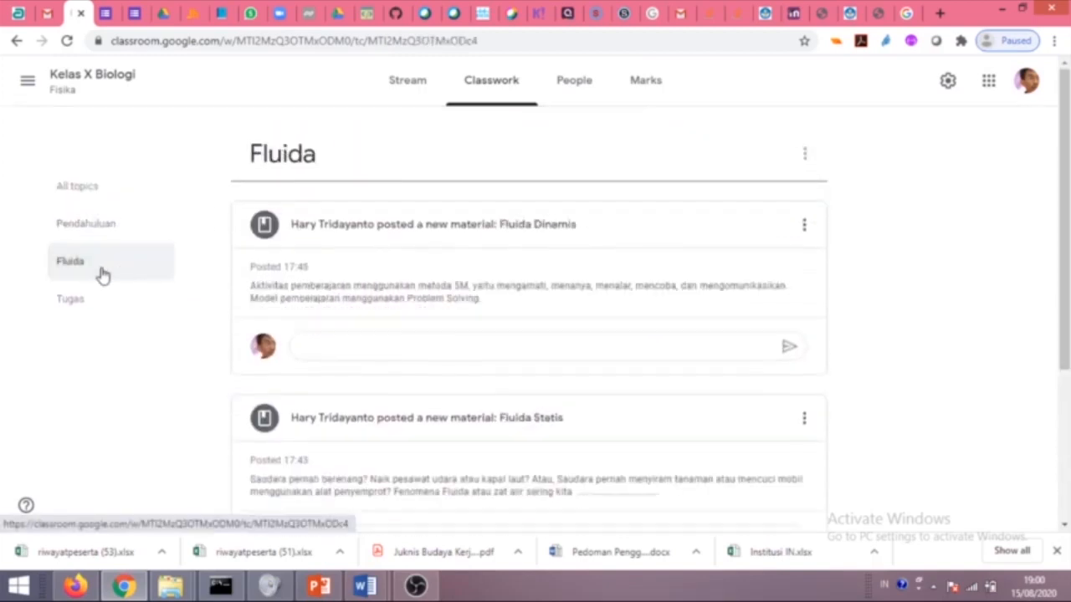
pyautogui.scroll(-3, 163, 289)
pyautogui.scroll(3, 269, 269)
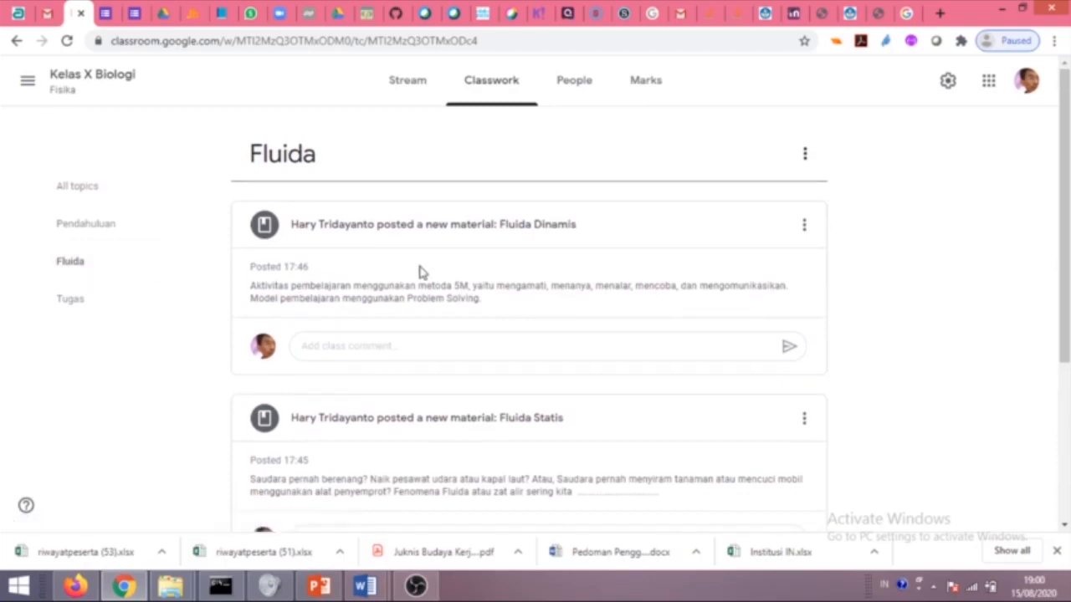
pyautogui.scroll(-2, 421, 272)
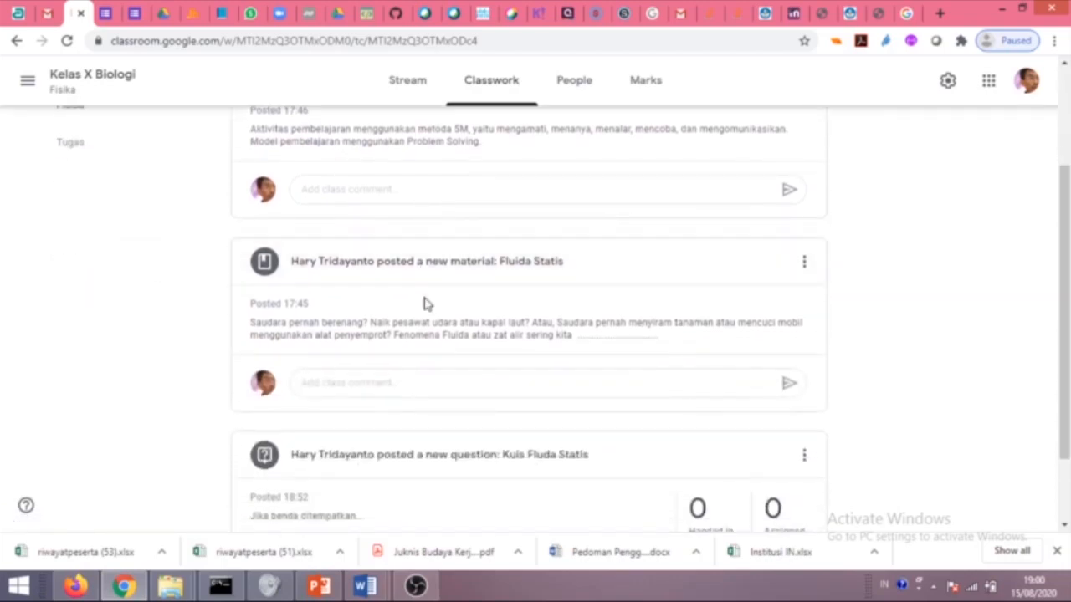
pyautogui.scroll(-1, 424, 304)
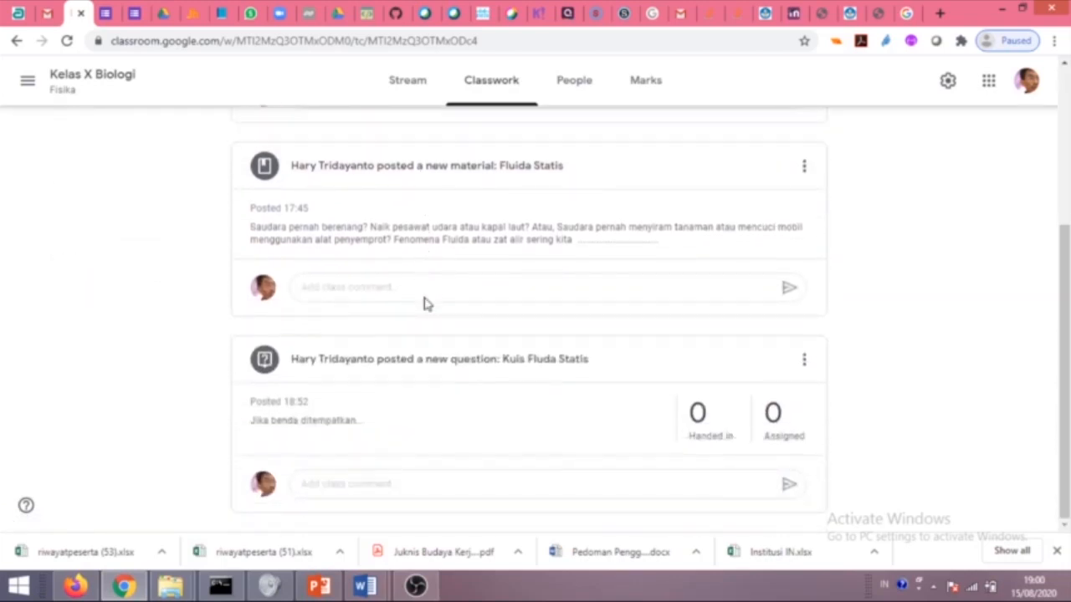
pyautogui.scroll(1, 425, 304)
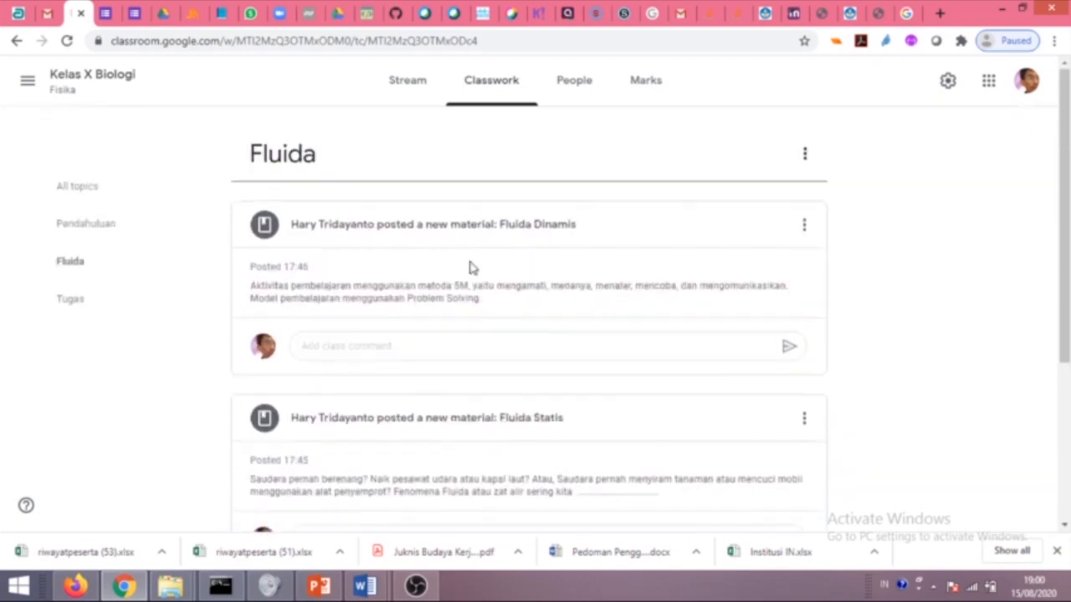
# View only the Tugas topic, then switch back to All topics.
pyautogui.click(167, 307)
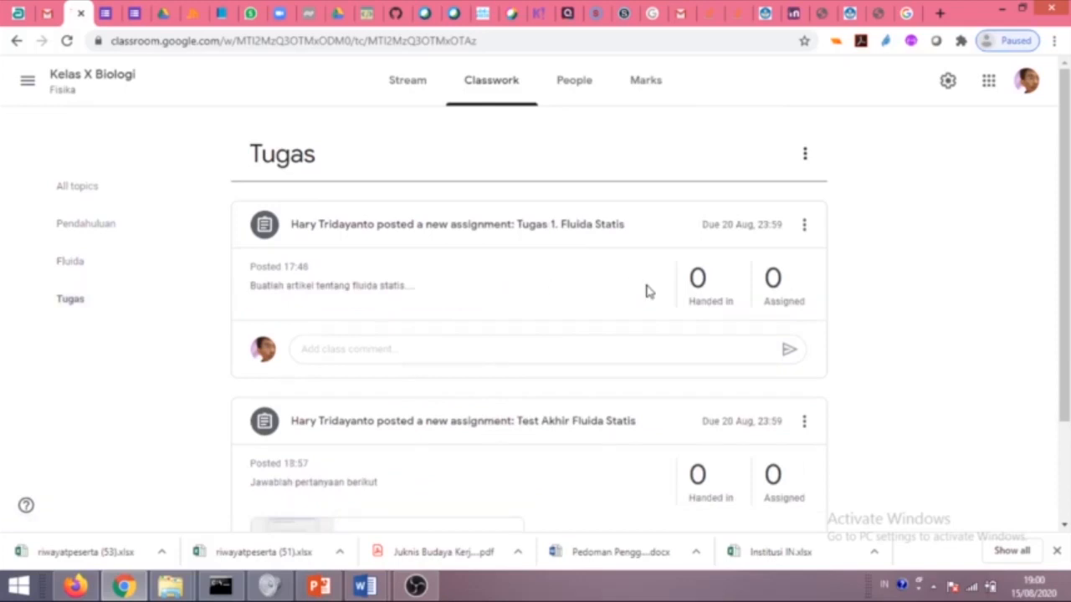
pyautogui.scroll(-2, 644, 294)
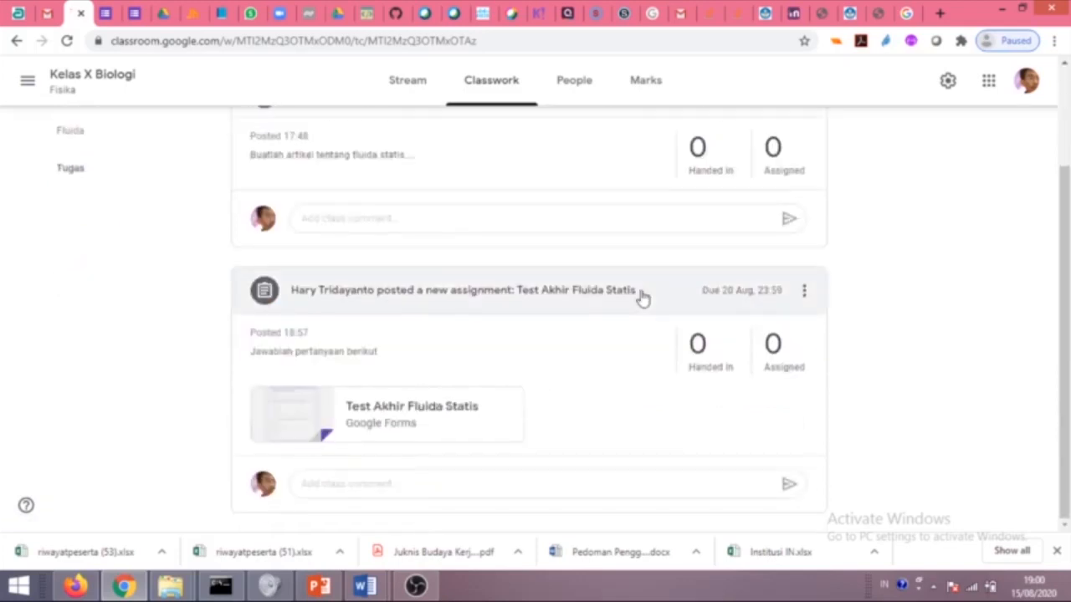
pyautogui.scroll(2, 287, 354)
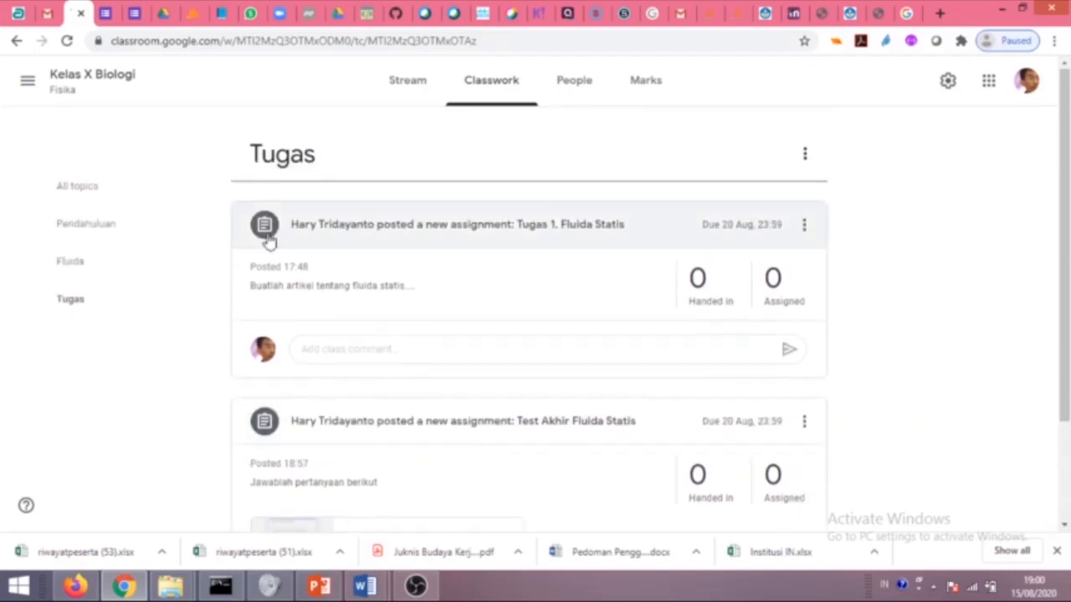
pyautogui.click(84, 199)
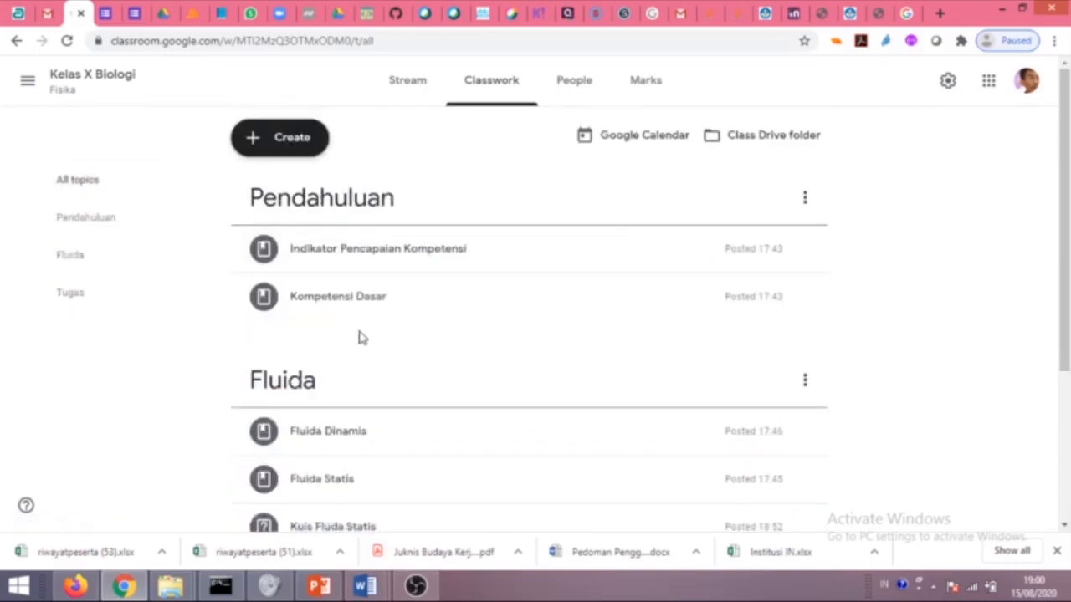
pyautogui.scroll(-3, 402, 335)
pyautogui.scroll(3, 466, 322)
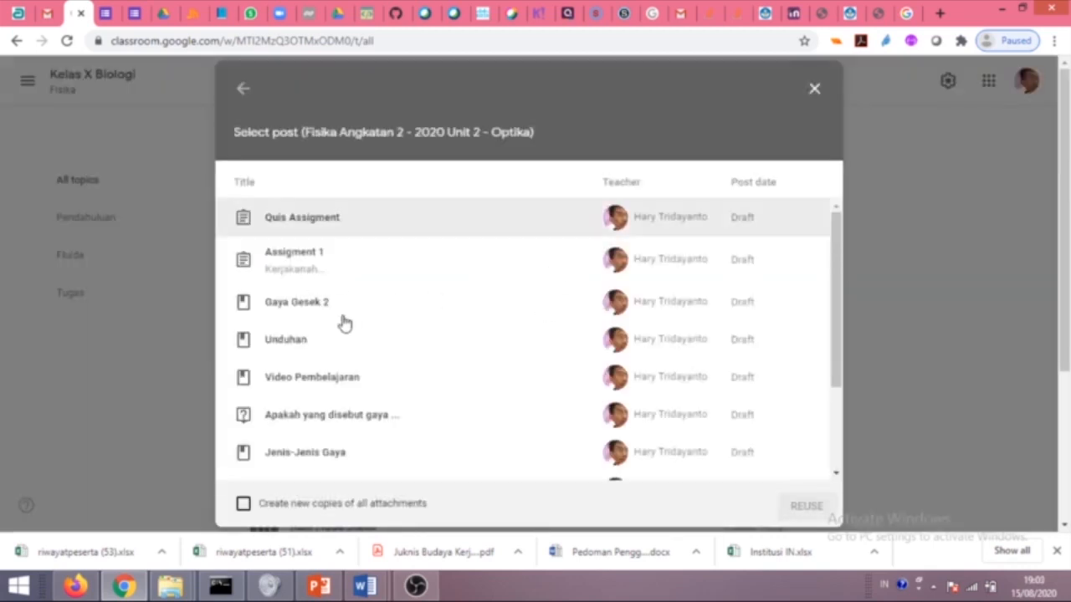
# Reuse the Gaya Gesek 2 post and publish it as a material with description 'reuse'.
pyautogui.click(333, 317)
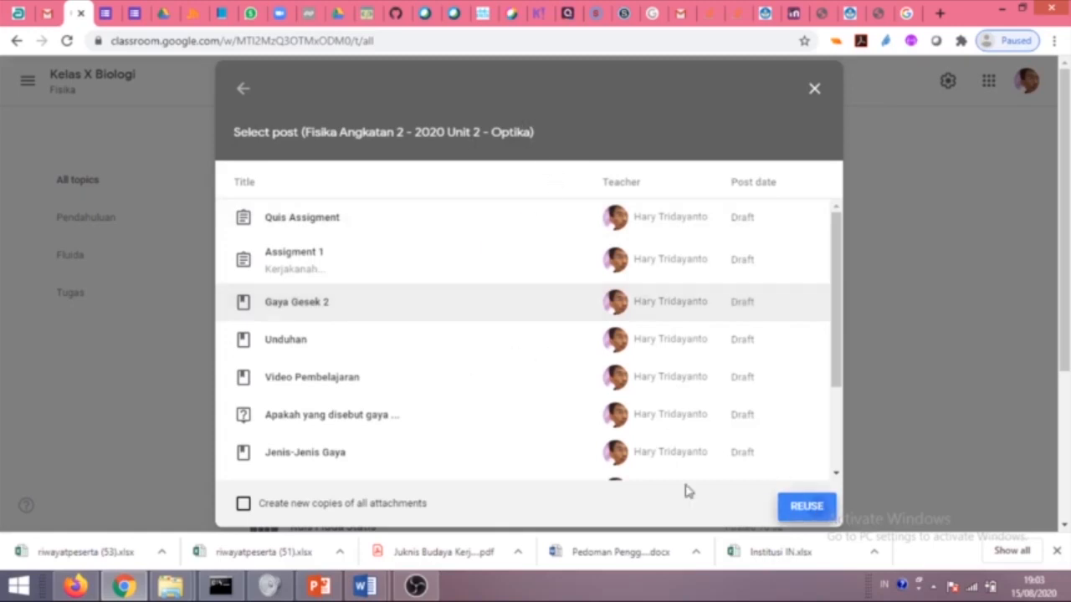
pyautogui.click(782, 506)
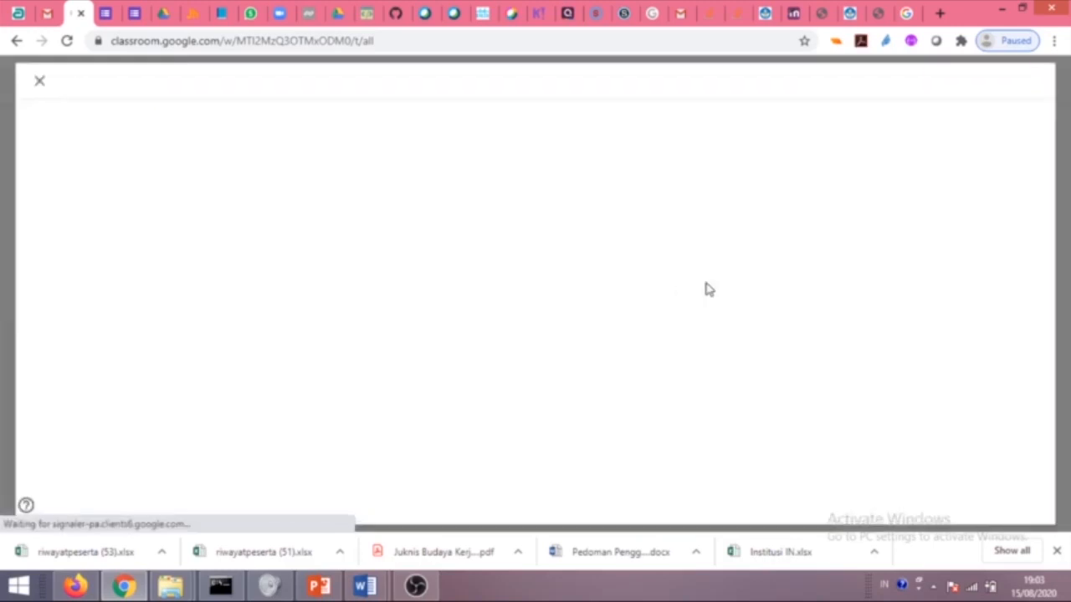
pyautogui.click(128, 201)
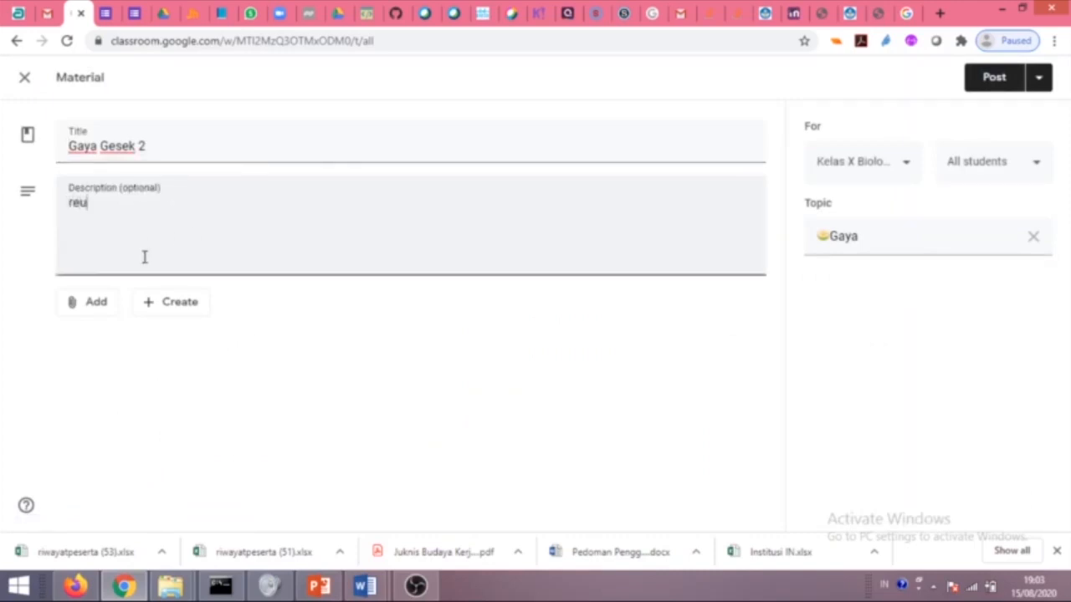
pyautogui.click(991, 83)
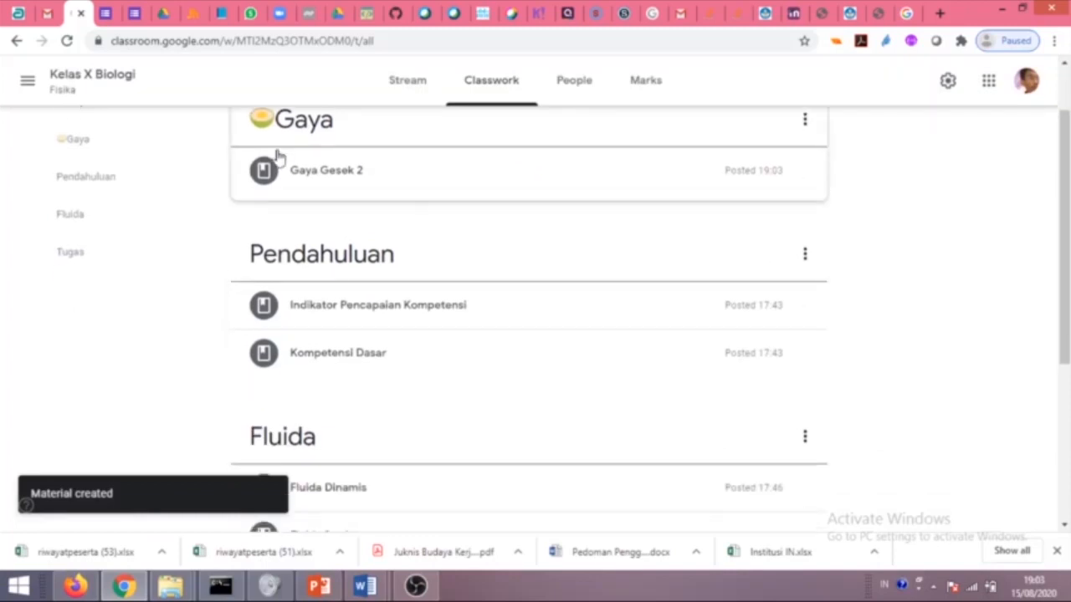
pyautogui.scroll(1, 659, 203)
# Drag Gaya Gesek 2 under Fluida Dinamis in the Fluida topic.
pyautogui.scroll(-1, 437, 232)
pyautogui.scroll(1, 502, 255)
pyautogui.moveTo(578, 251); pyautogui.dragTo(527, 489)
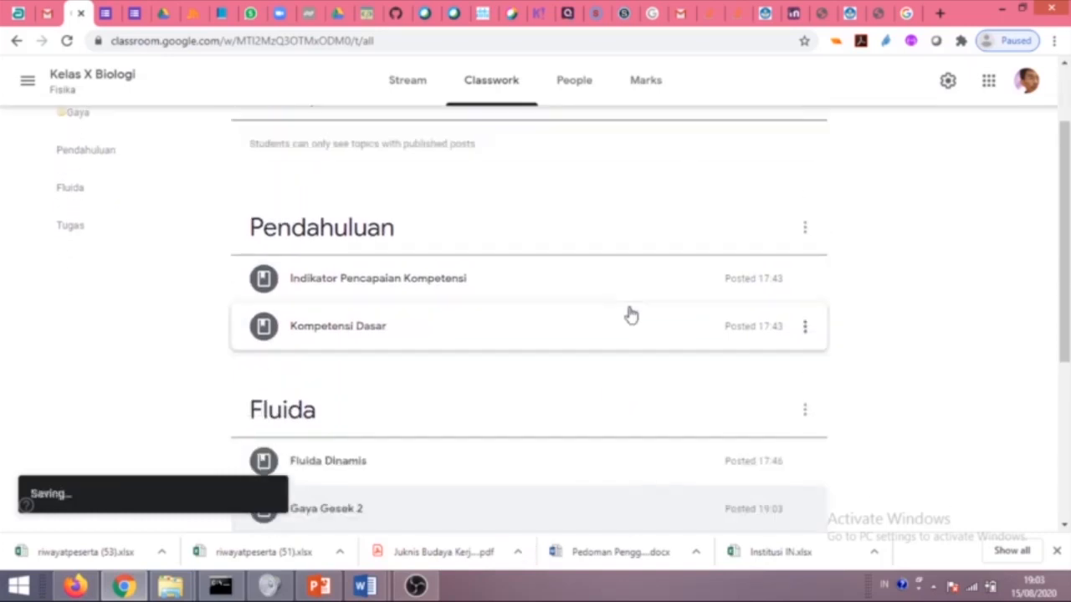
# Delete the now-empty Gaya topic.
pyautogui.scroll(2, 672, 209)
pyautogui.click(805, 201)
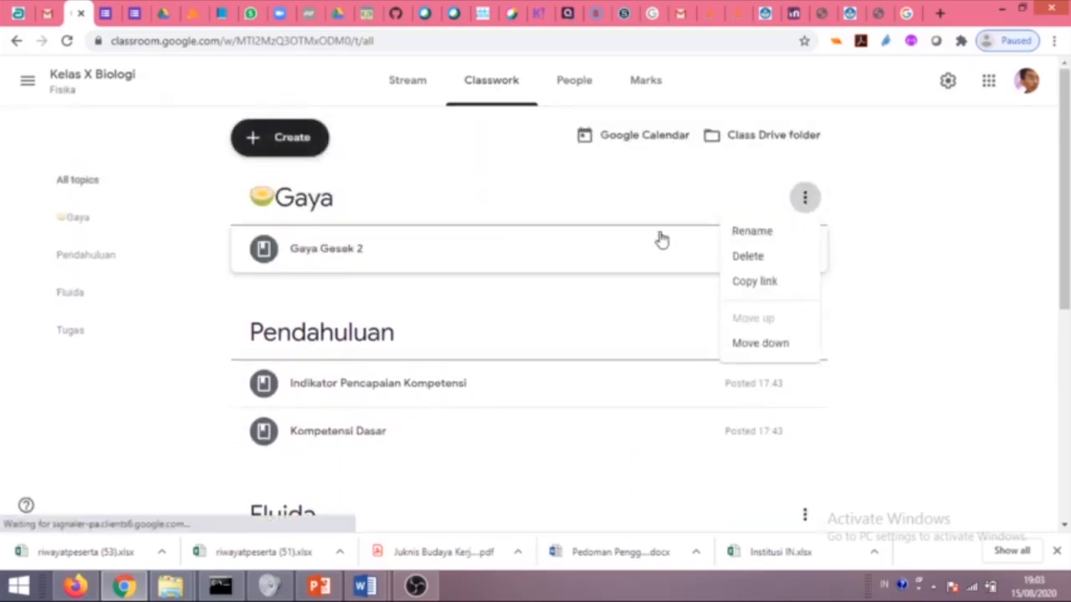
pyautogui.click(928, 313)
pyautogui.scroll(-5, 734, 310)
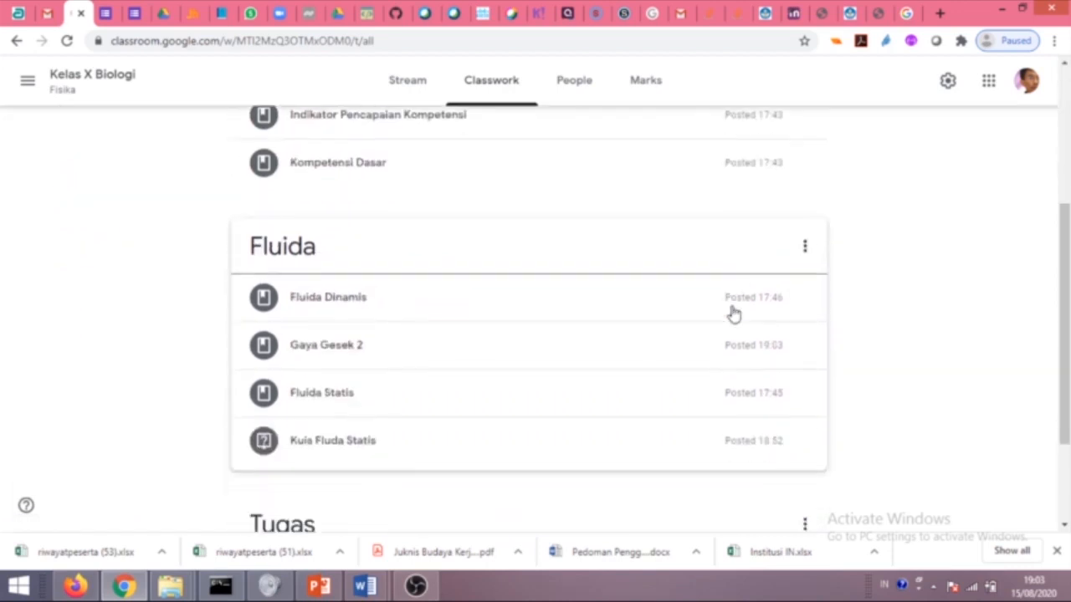
pyautogui.scroll(5, 679, 256)
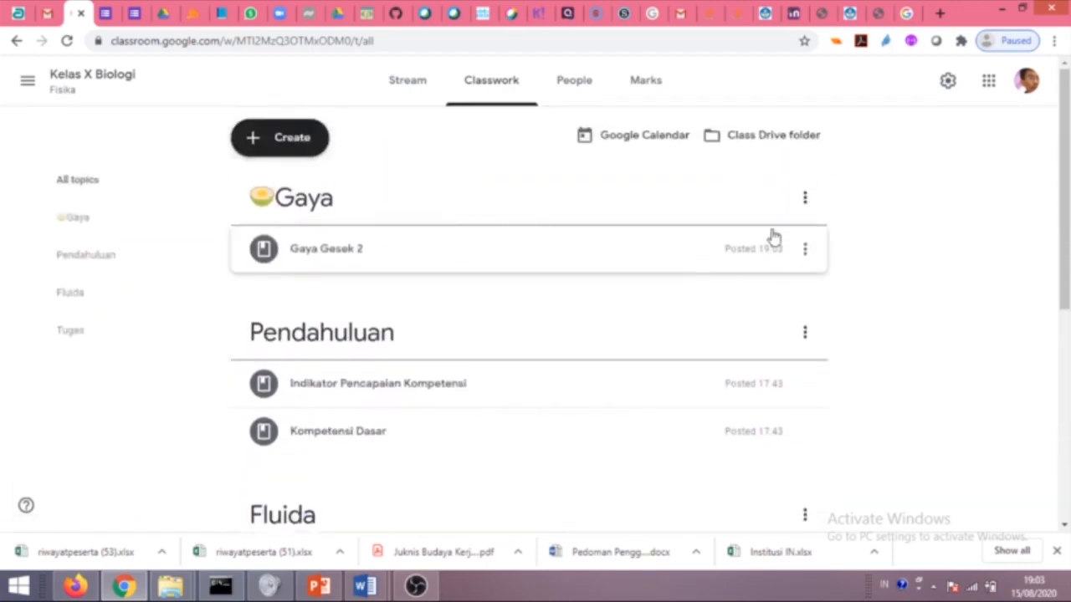
pyautogui.click(804, 200)
pyautogui.click(757, 259)
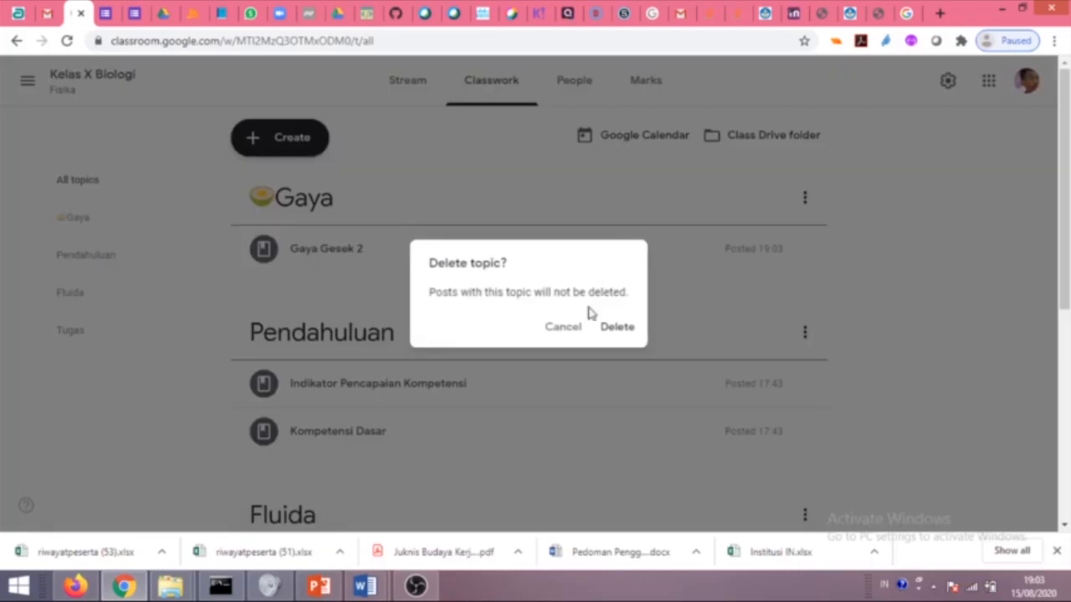
pyautogui.click(618, 330)
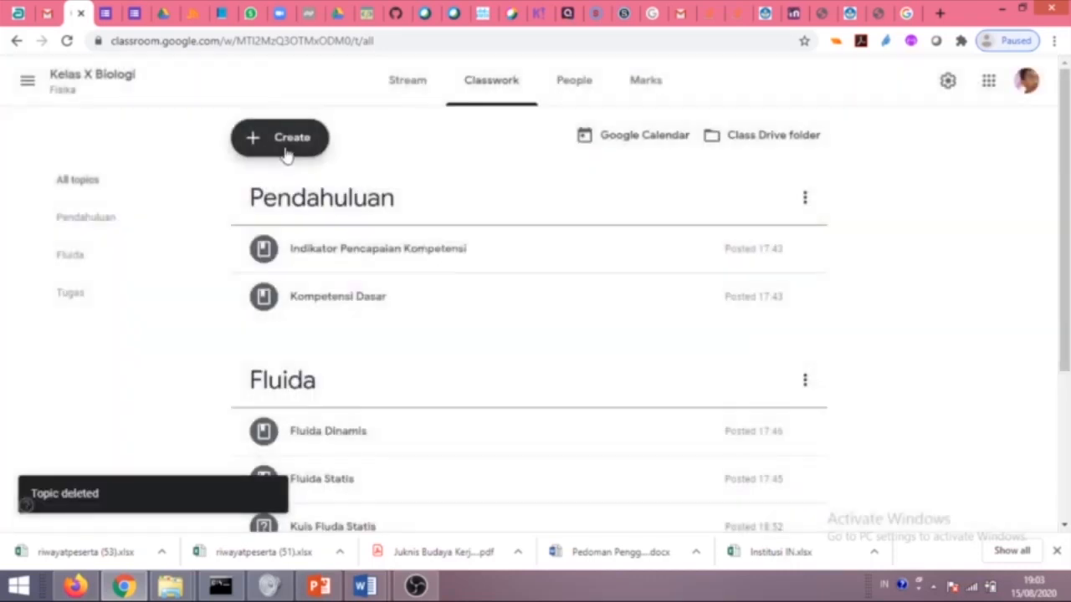
pyautogui.click(287, 151)
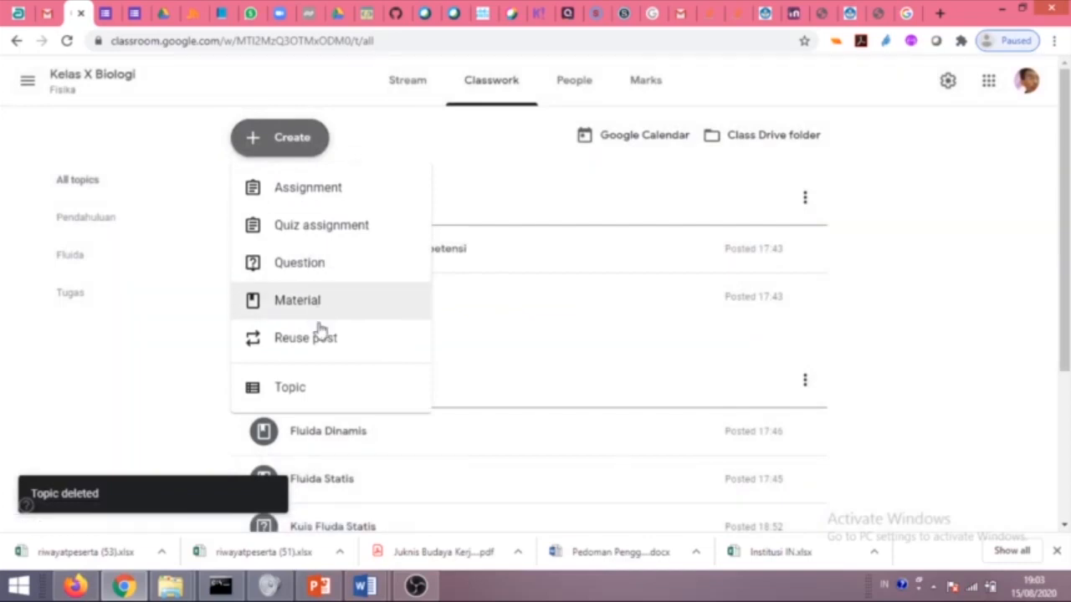
# Reuse the Unduhan post with its amel-tugas b arab.docx attachment and publish it.
pyautogui.click(405, 331)
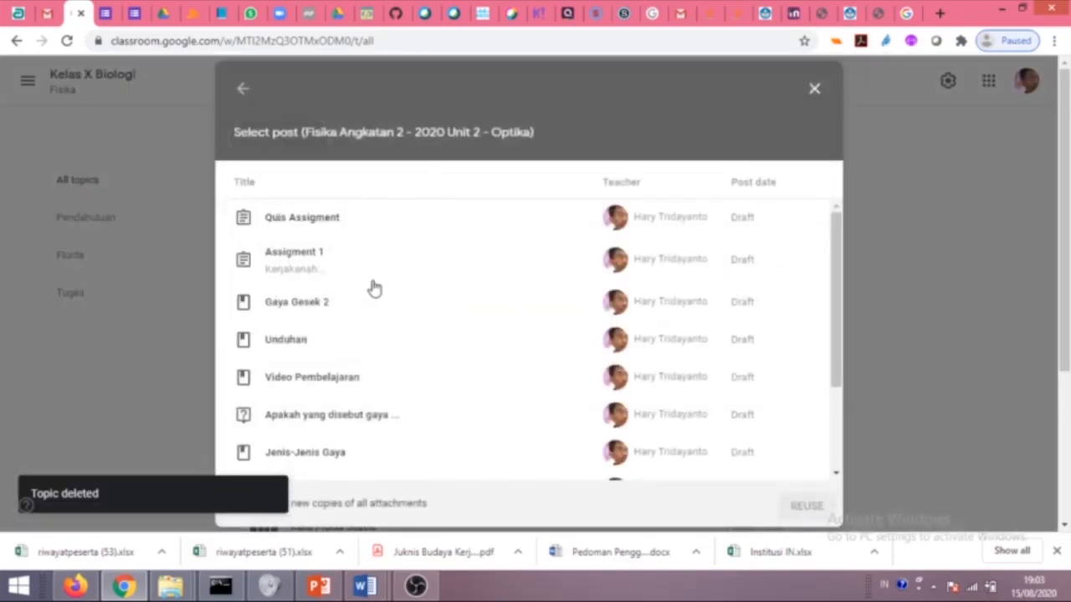
pyautogui.click(328, 353)
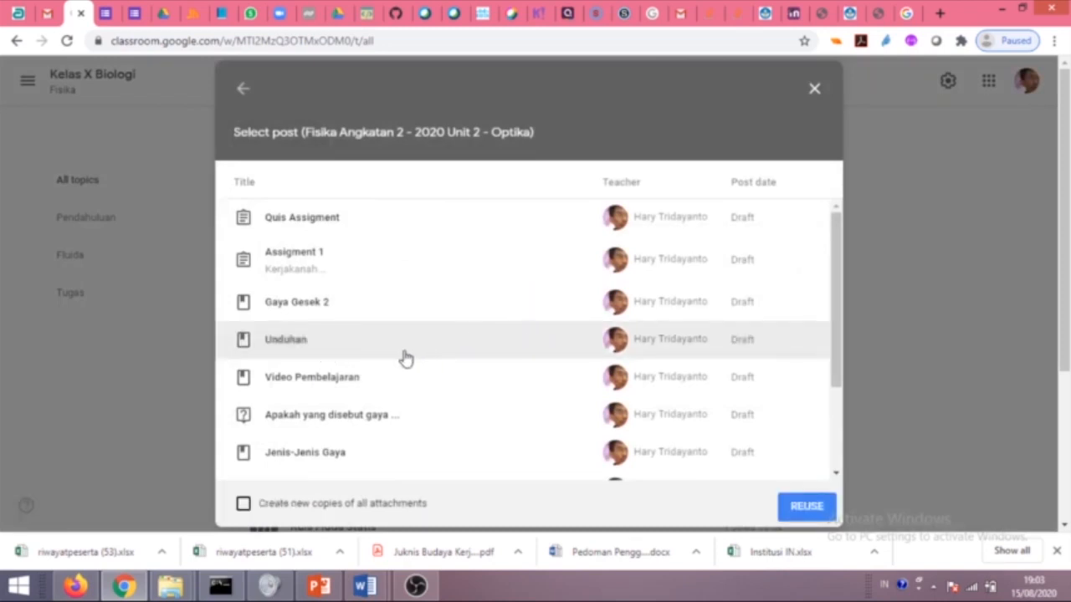
pyautogui.scroll(-3, 628, 319)
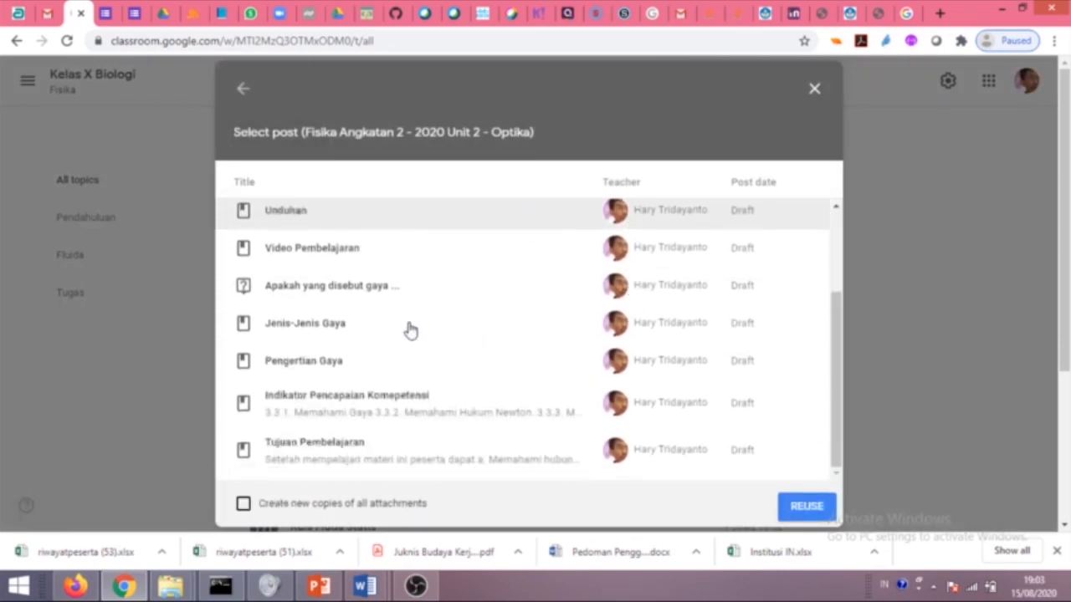
pyautogui.click(801, 507)
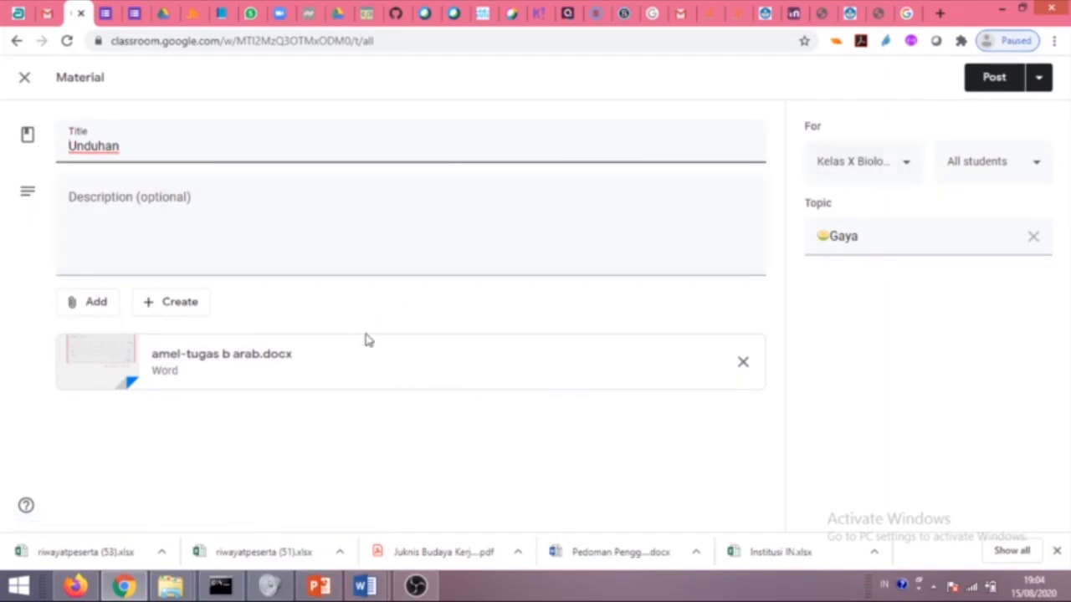
pyautogui.click(987, 79)
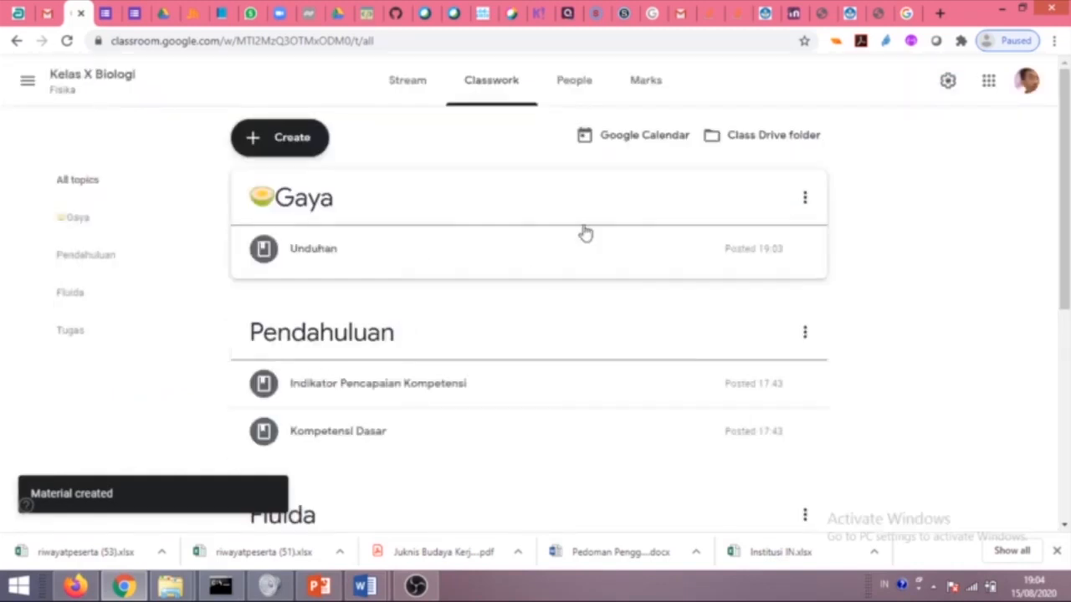
# Drag Unduhan to the bottom of Fluida and delete the empty Gaya topic again.
pyautogui.moveTo(470, 265); pyautogui.dragTo(426, 502)
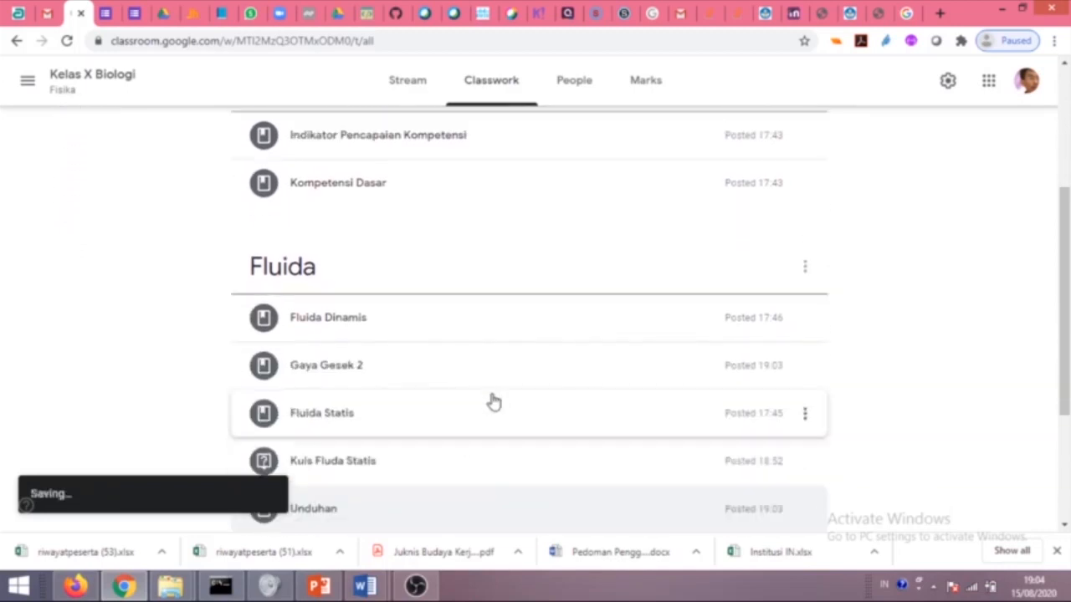
pyautogui.scroll(3, 502, 318)
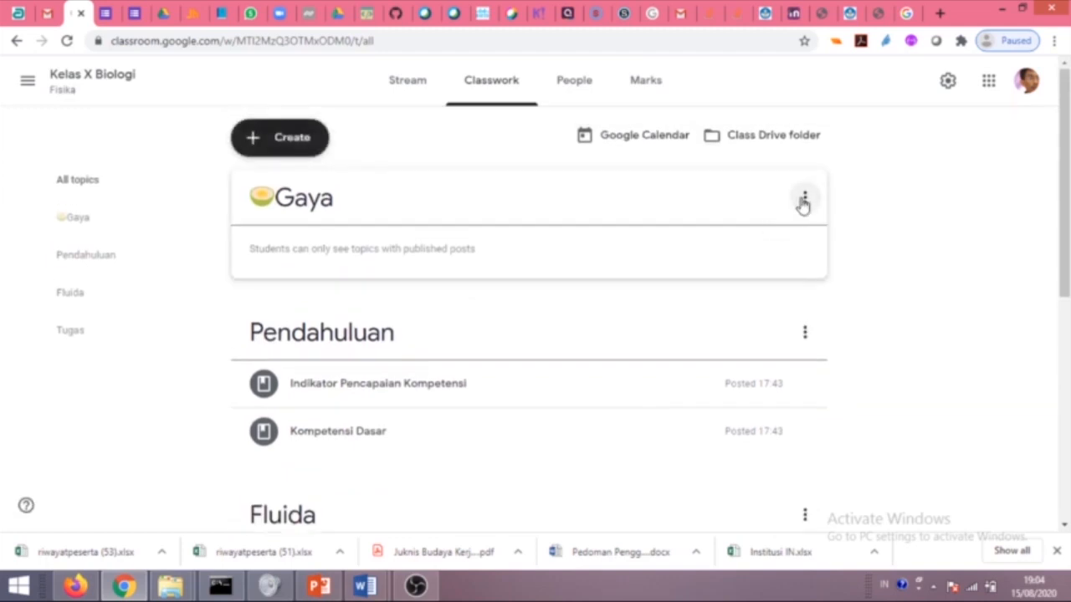
pyautogui.click(804, 198)
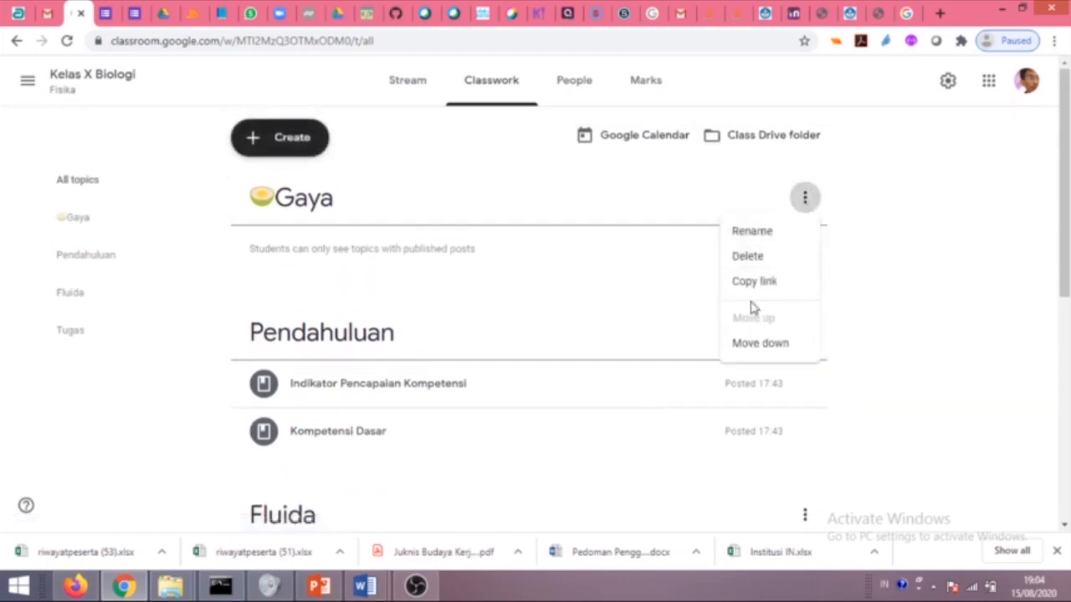
pyautogui.click(753, 258)
pyautogui.click(619, 327)
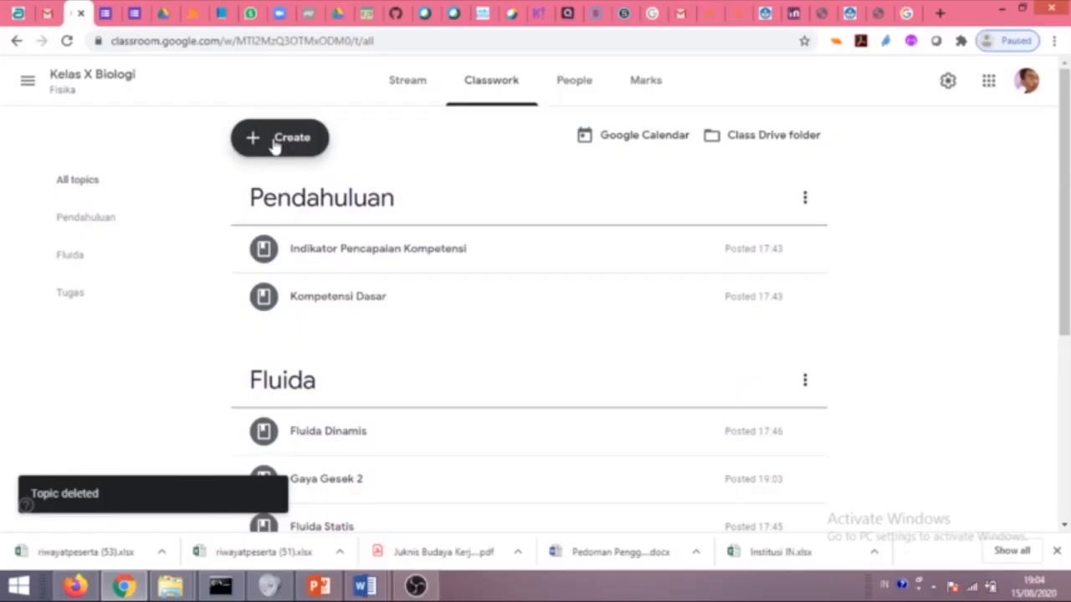
# Create a new topic named 'Bahan Bacaan'.
pyautogui.click(275, 143)
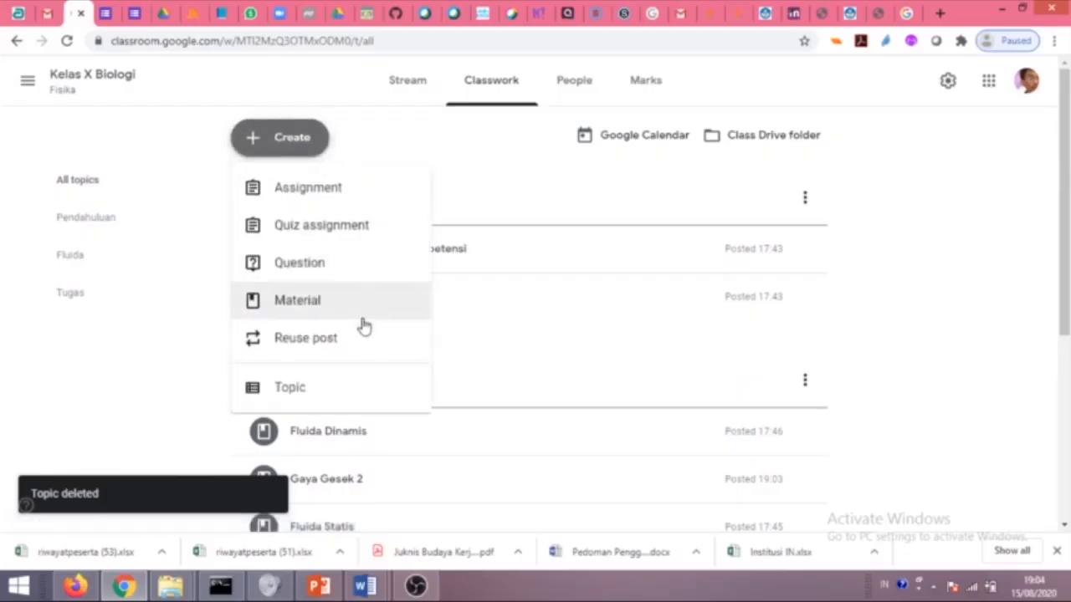
pyautogui.click(345, 390)
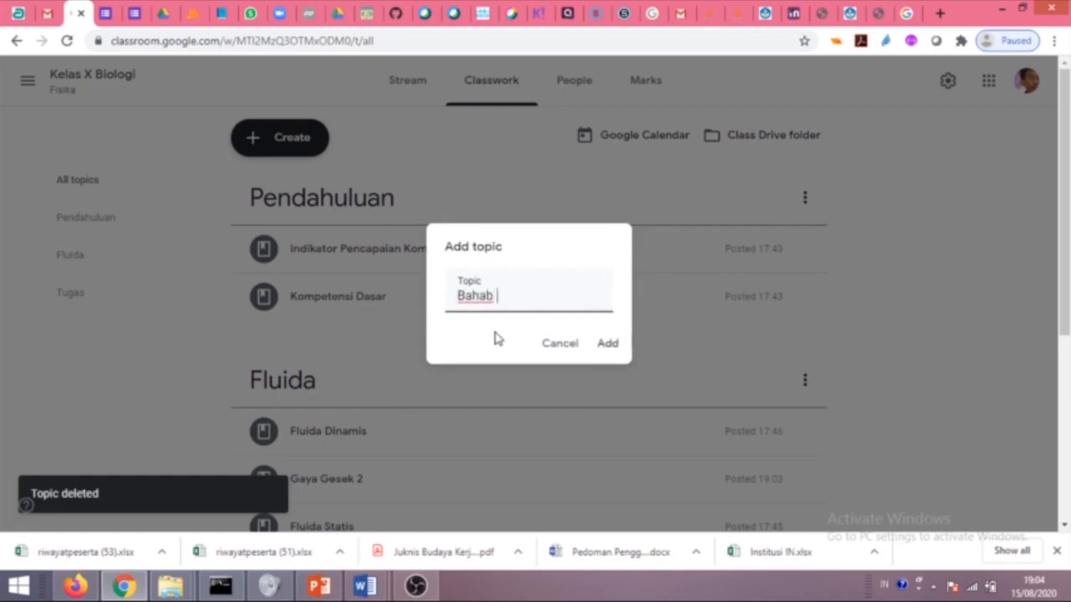
pyautogui.write('Bahan Bacaan')
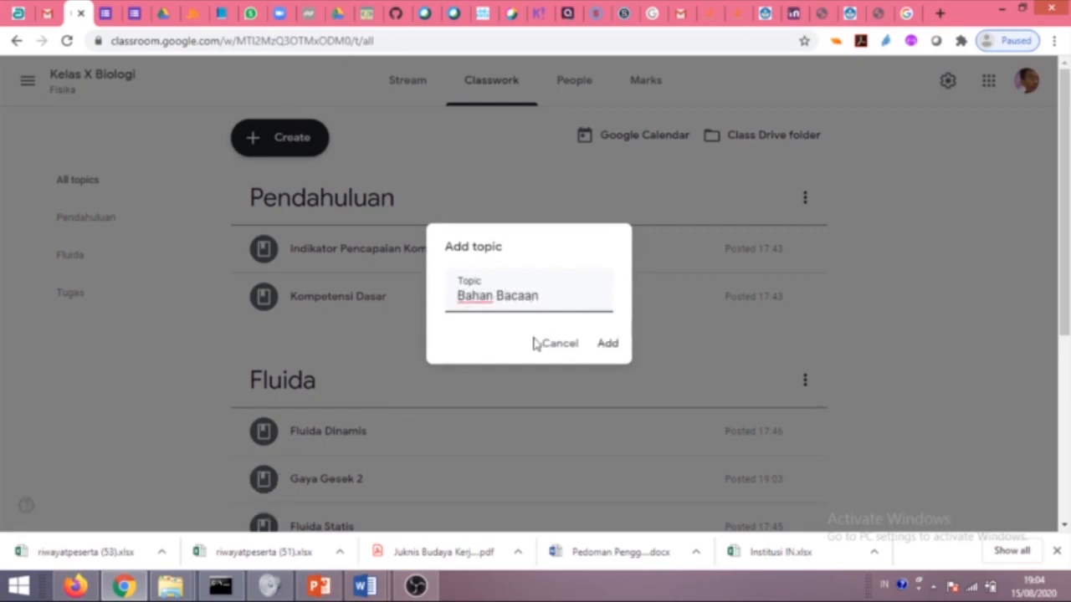
pyautogui.click(607, 345)
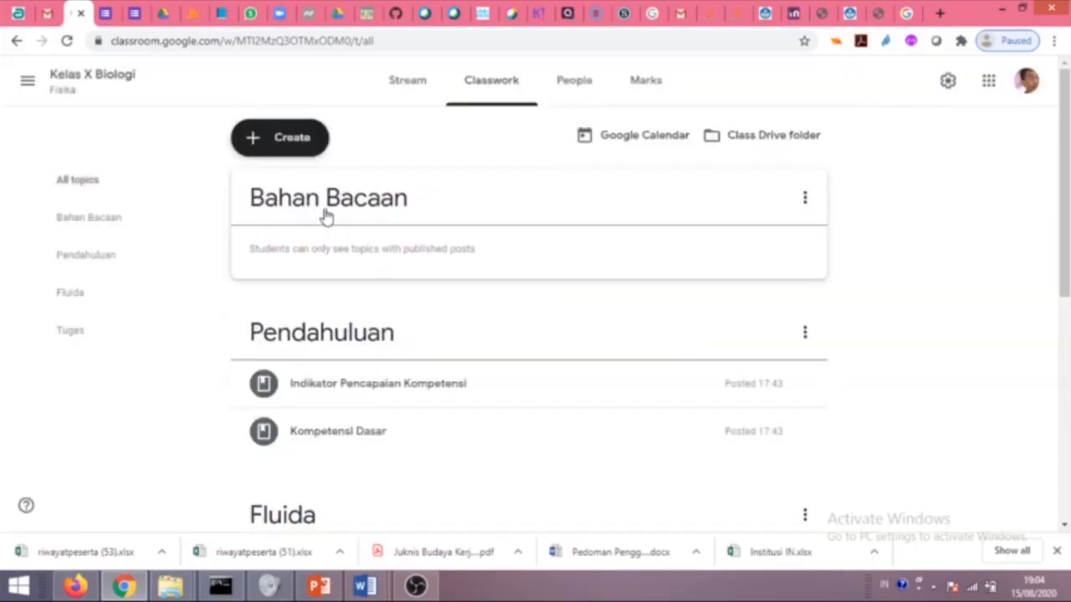
# Move the Bahan Bacaan topic so it sits between Fluida and Tugas.
pyautogui.moveTo(805, 234); pyautogui.dragTo(660, 416)
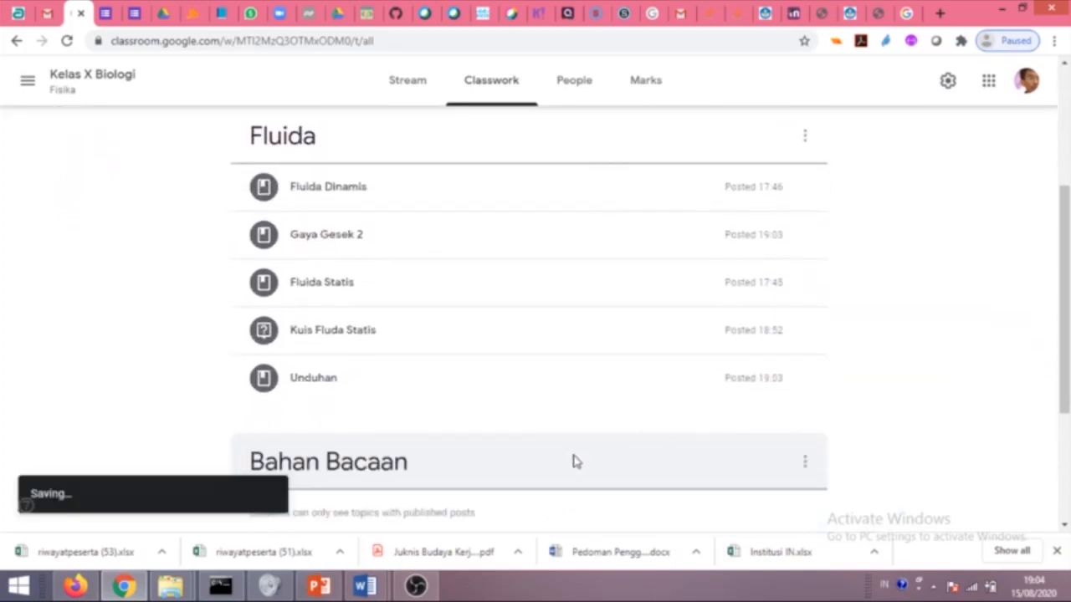
pyautogui.scroll(-2, 895, 444)
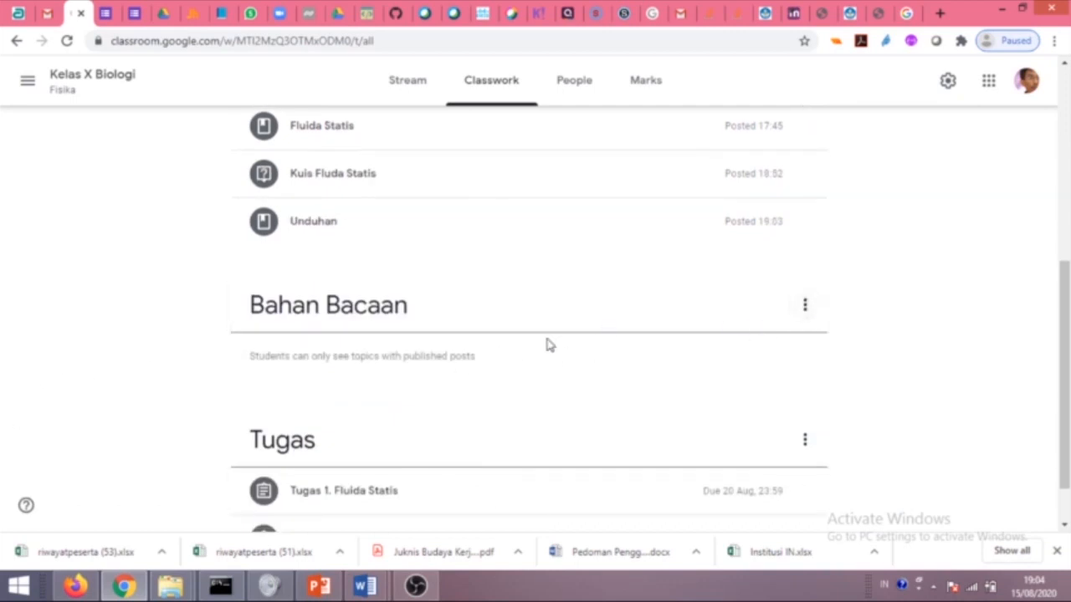
pyautogui.click(799, 313)
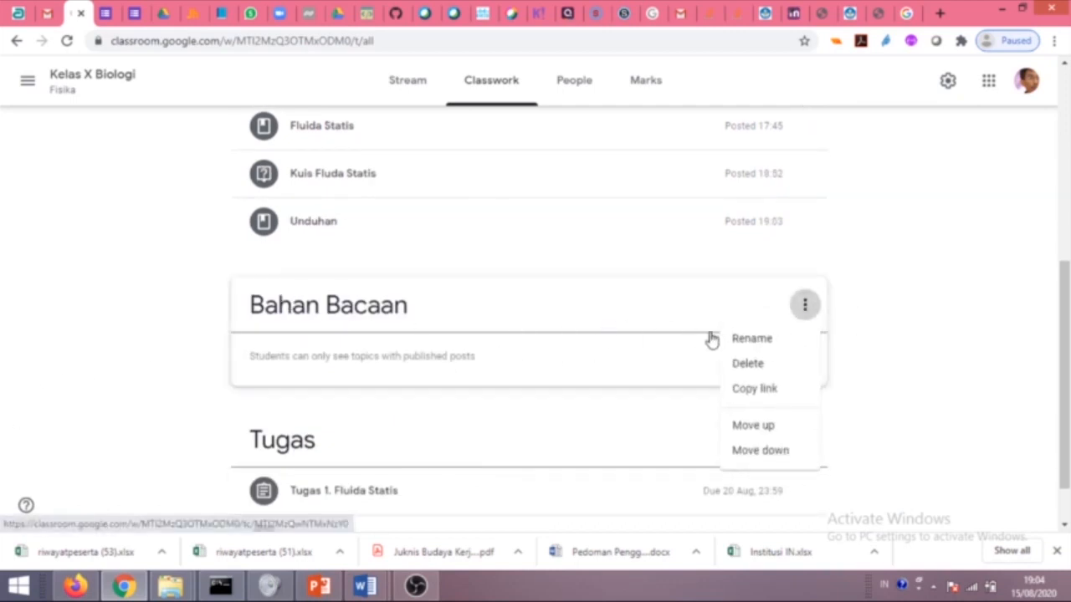
pyautogui.click(597, 375)
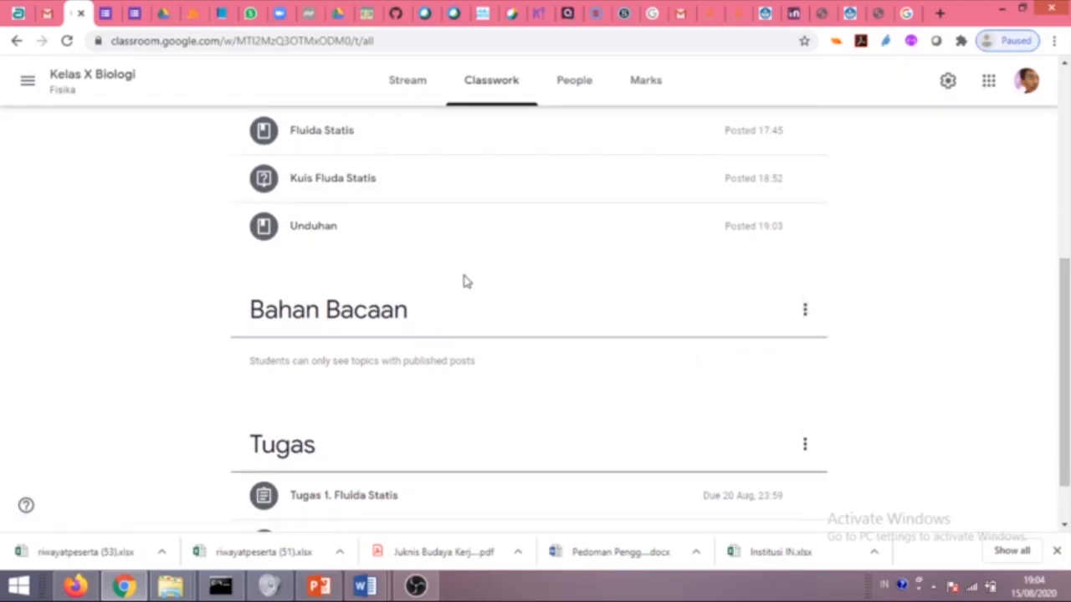
pyautogui.scroll(10, 464, 281)
pyautogui.click(283, 140)
# Create a Material titled 'Bahan Bacaan Fluida Statis' with description 'Unduhlah bahan bacaan fluida statis....'.
pyautogui.click(318, 301)
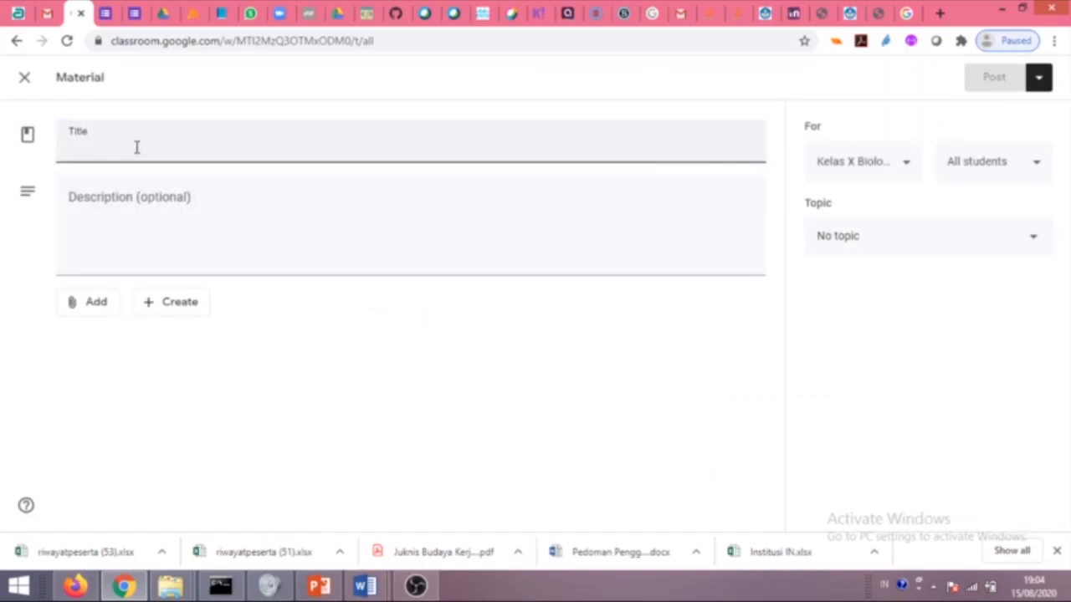
pyautogui.write('Bhan')
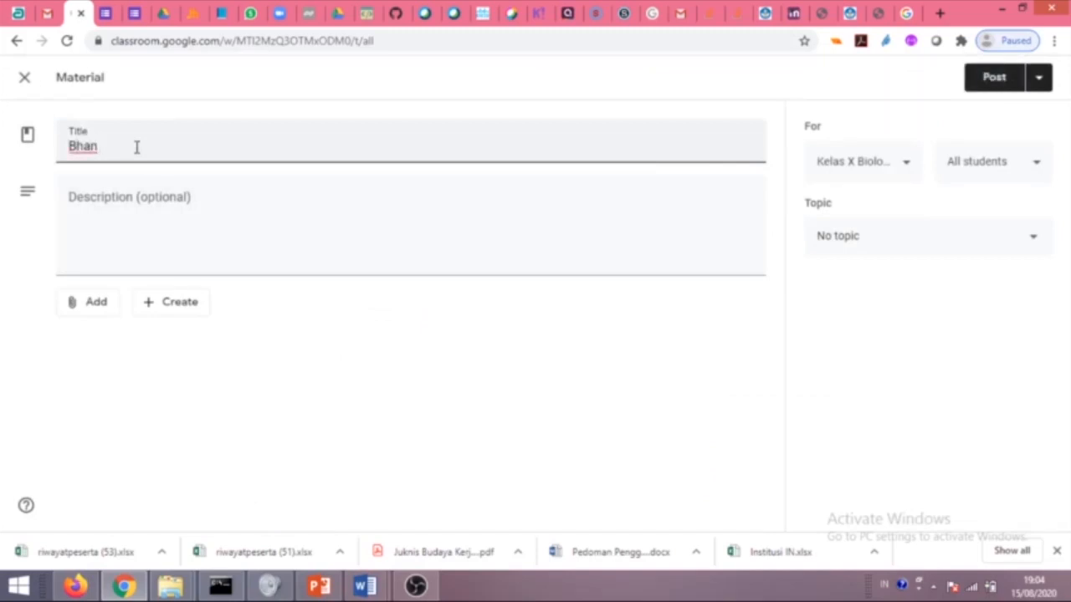
pyautogui.press('BackSpace')
pyautogui.press('BackSpace')
pyautogui.press('BackSpace')
pyautogui.write('Fluida Statis')
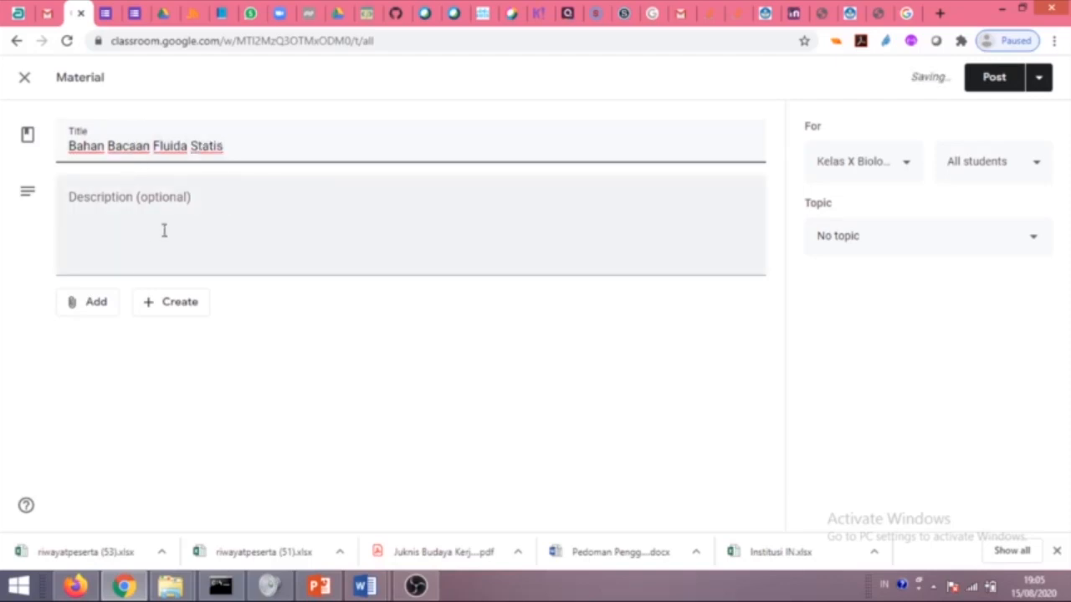
pyautogui.click(164, 231)
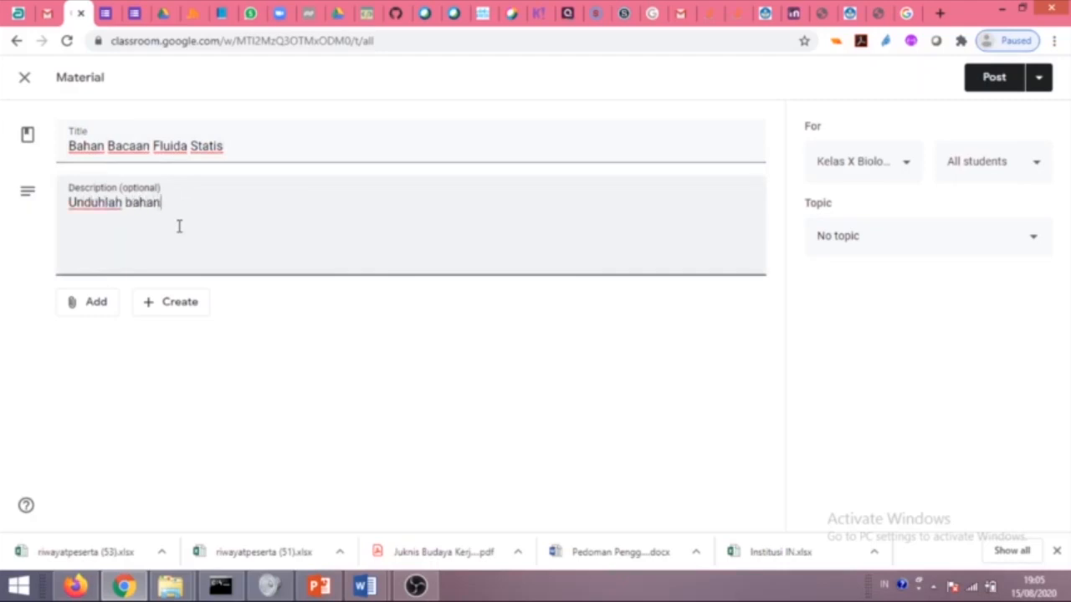
pyautogui.write('Unduhlah bahan bacaan fluida statis....')
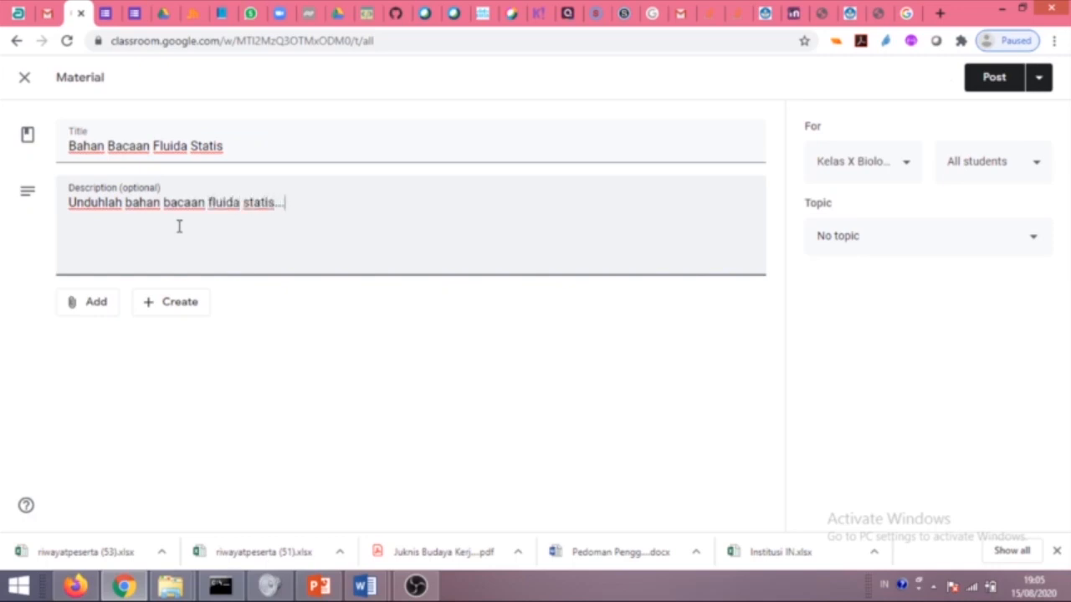
pyautogui.click(93, 302)
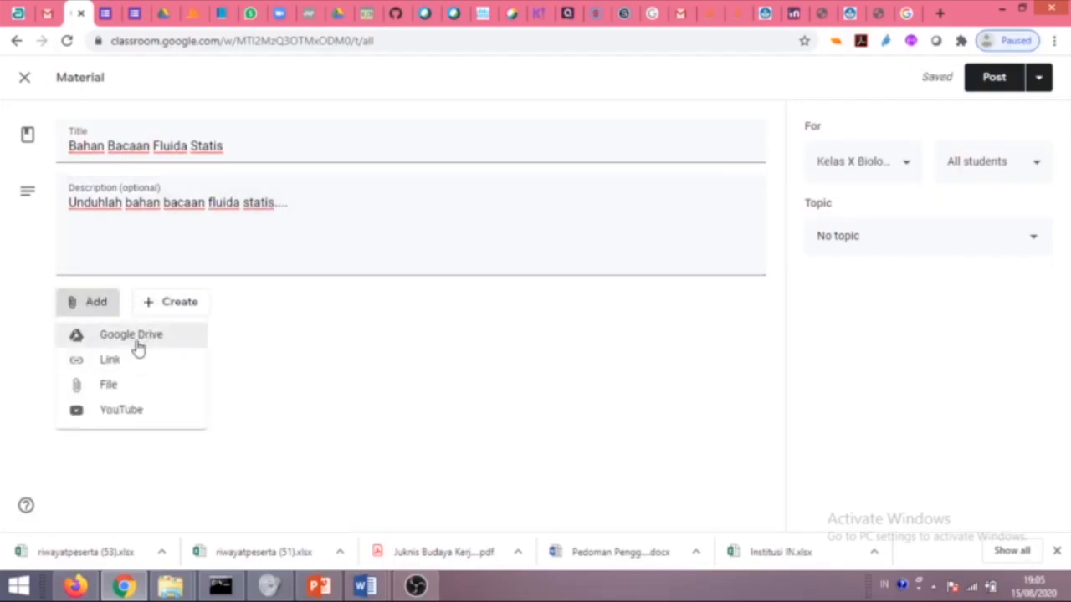
# In the Google Drive picker, look through My Drive, then start a computer upload via Browse.
pyautogui.click(130, 342)
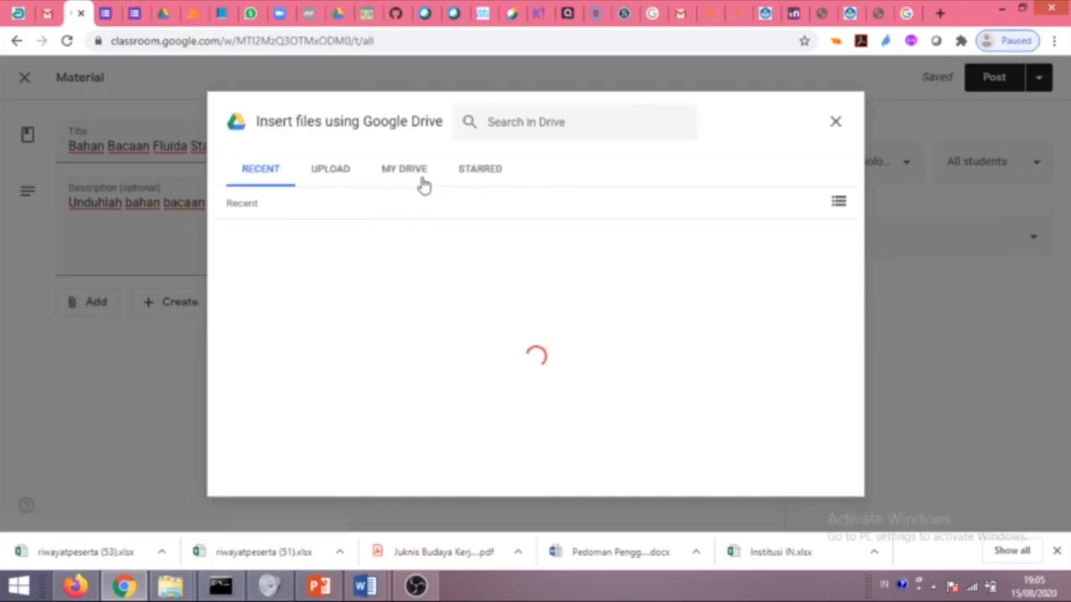
pyautogui.click(390, 174)
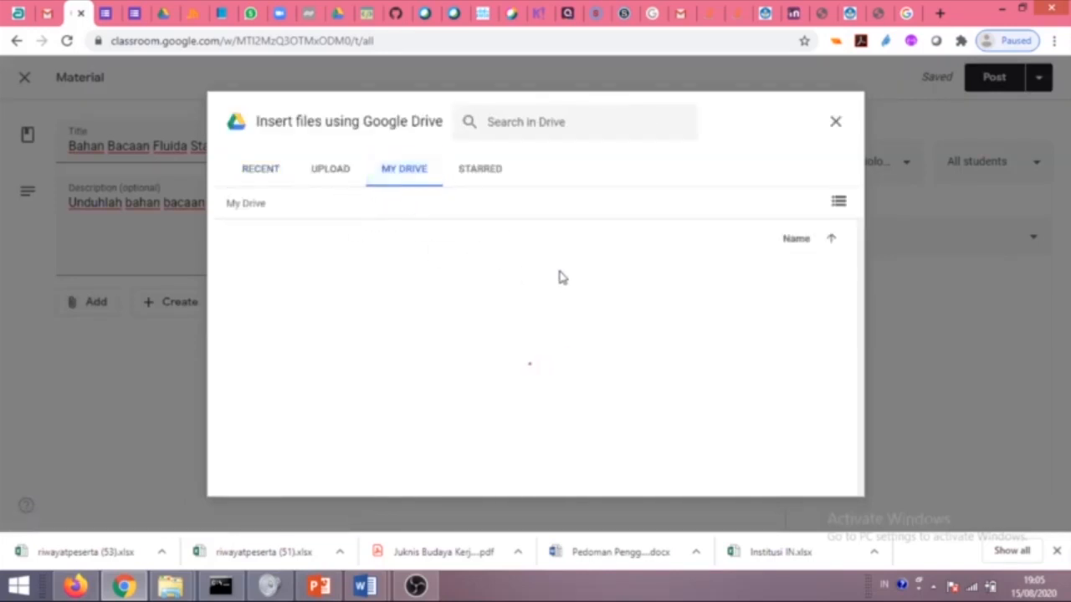
pyautogui.scroll(-1, 591, 343)
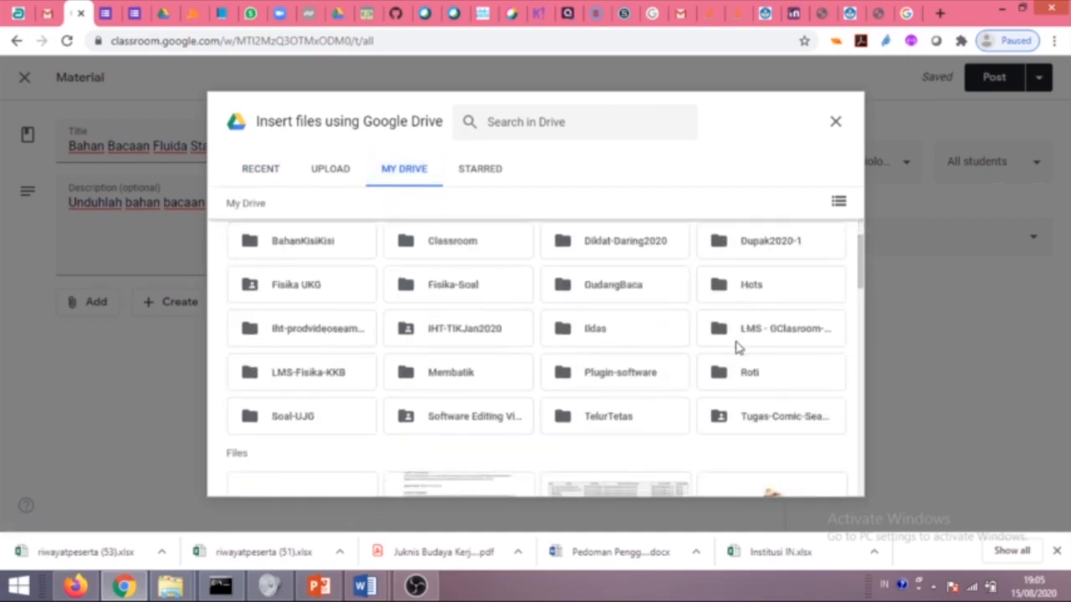
pyautogui.scroll(1, 657, 347)
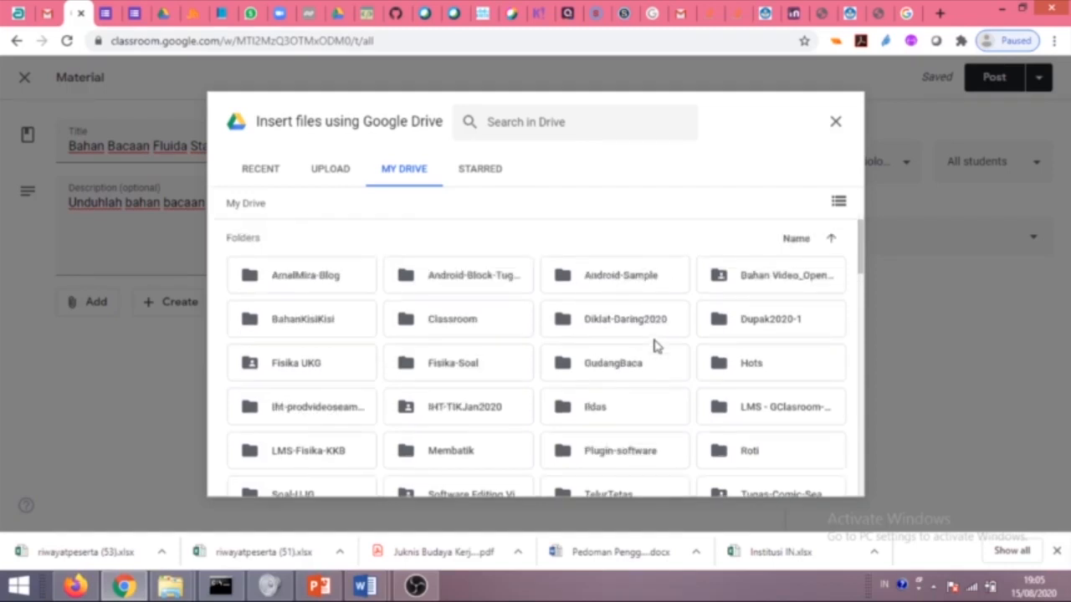
pyautogui.scroll(-2, 654, 346)
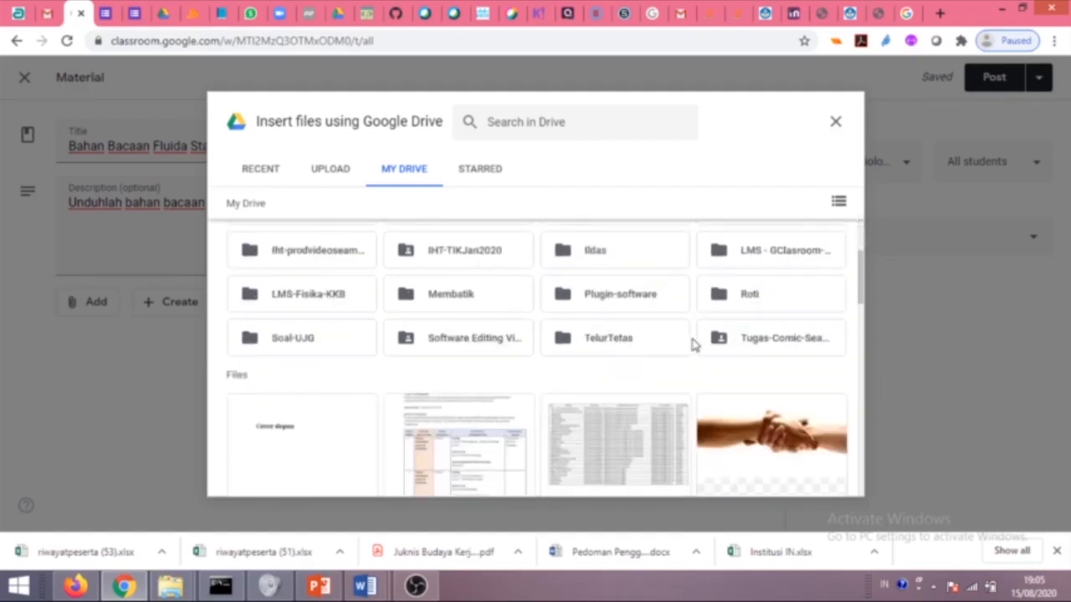
pyautogui.scroll(2, 694, 343)
pyautogui.click(330, 175)
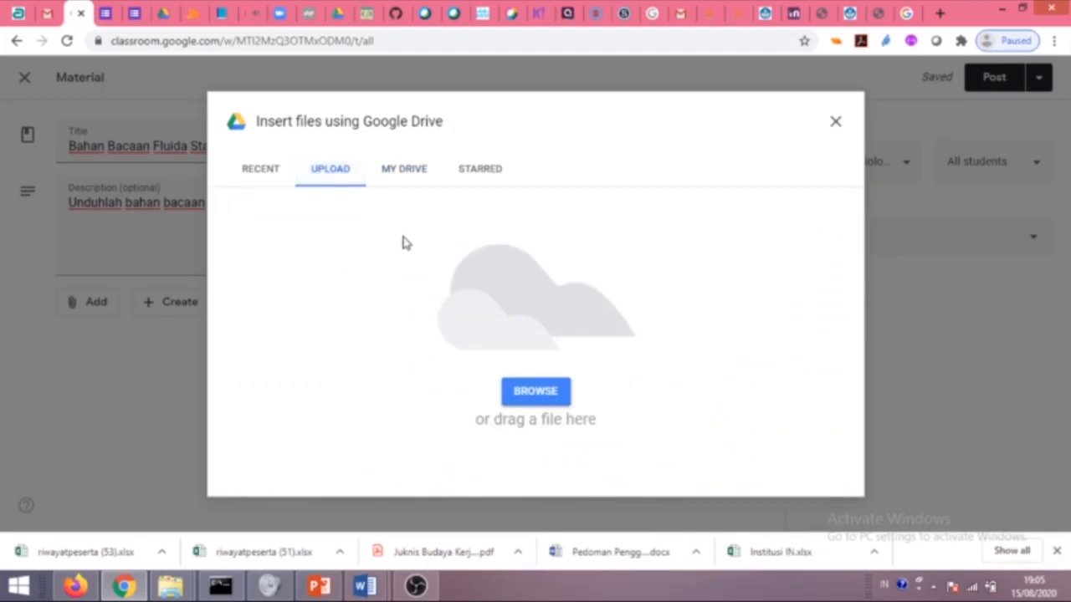
pyautogui.click(404, 175)
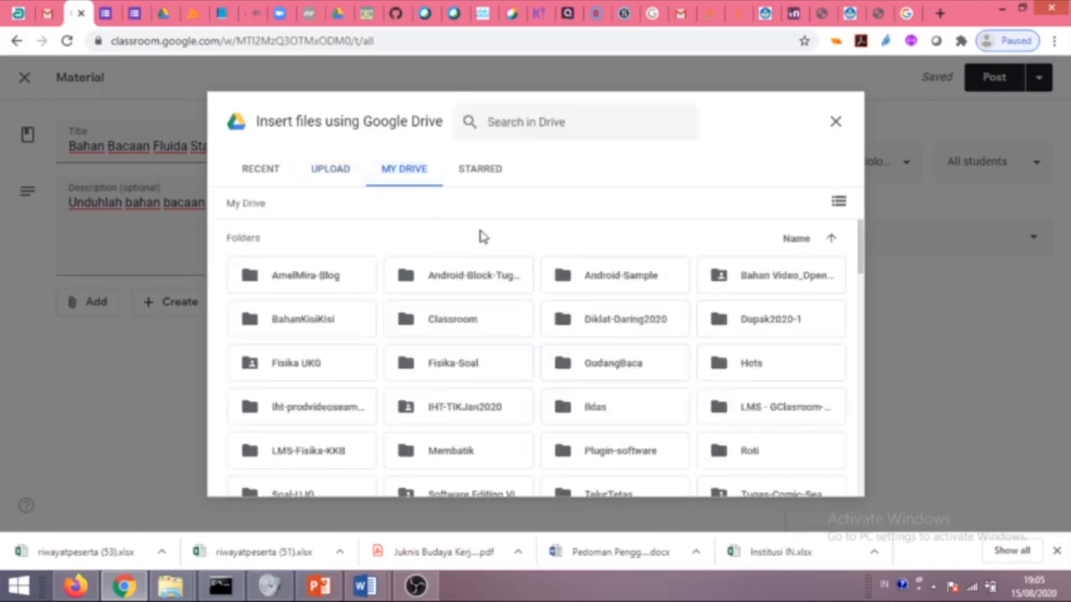
pyautogui.click(333, 175)
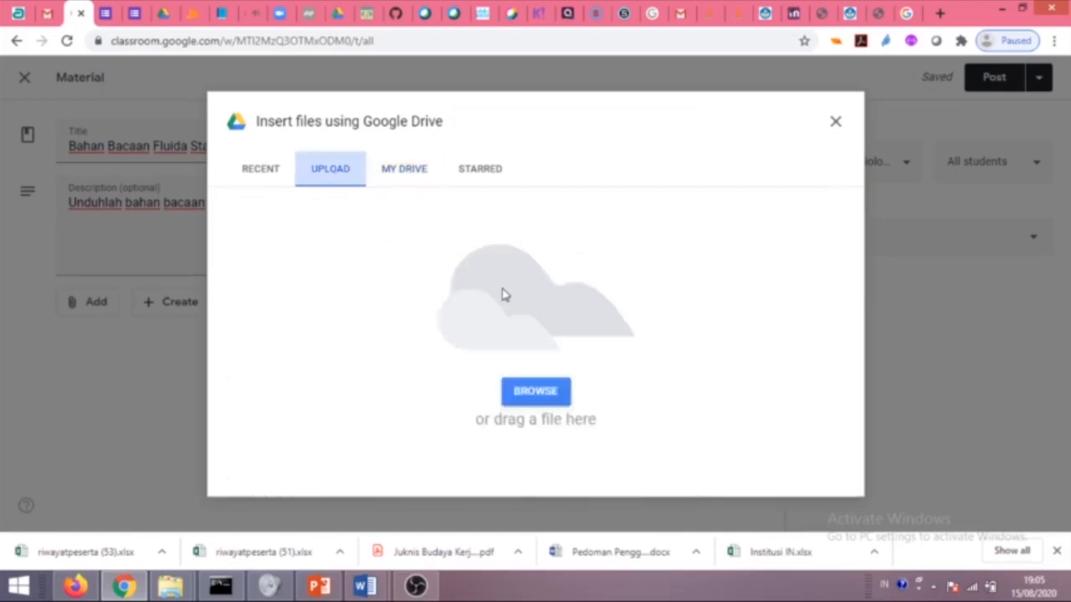
pyautogui.click(552, 393)
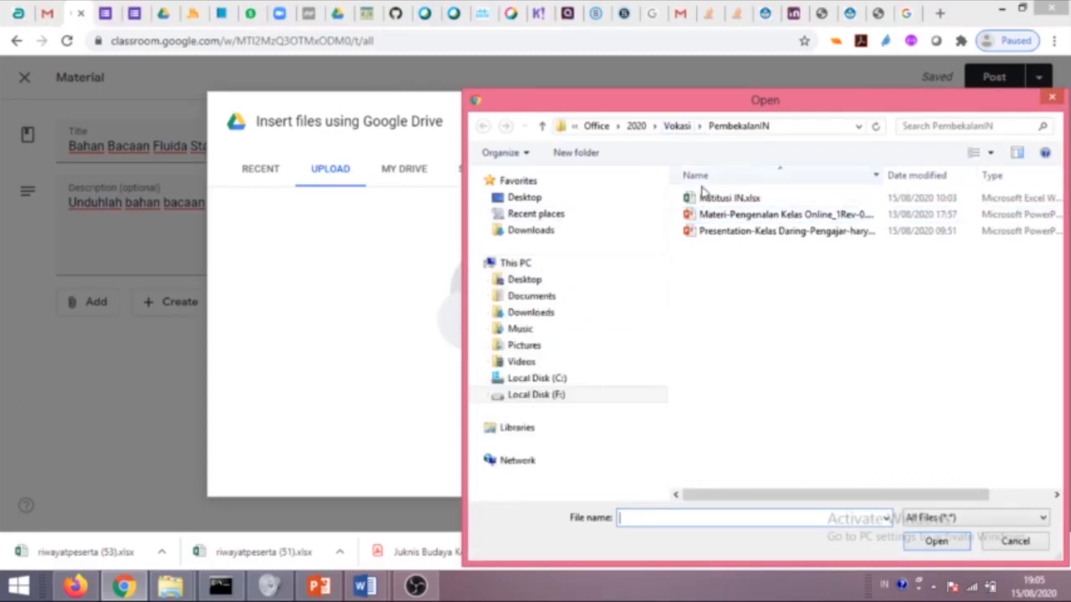
# In the Open dialog, browse to the F:\Office\2020 folder.
pyautogui.click(677, 127)
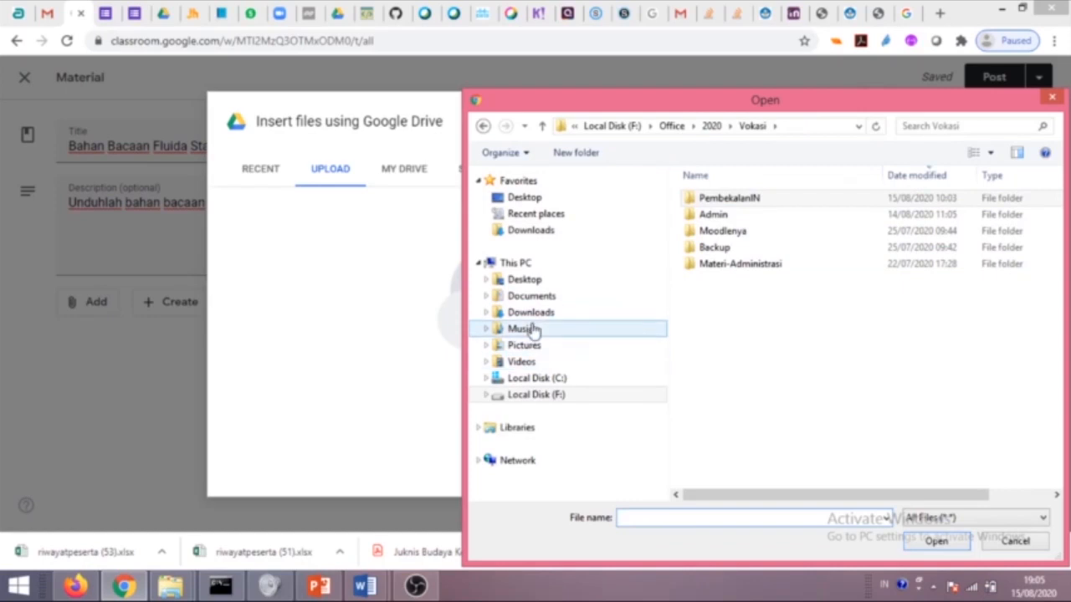
pyautogui.click(535, 297)
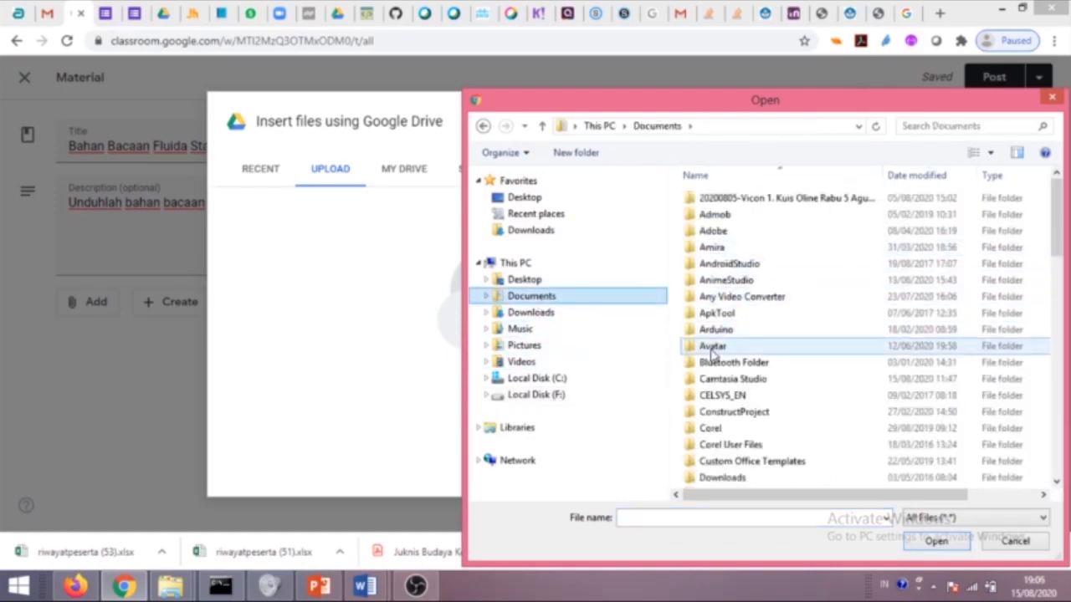
pyautogui.click(531, 398)
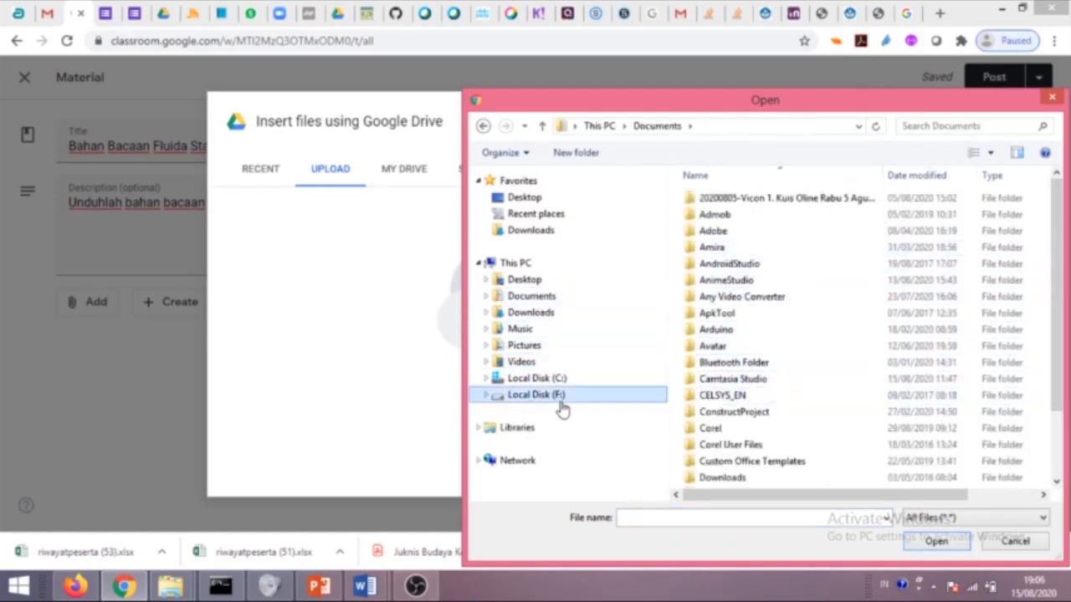
pyautogui.click(730, 446)
pyautogui.scroll(-2, 730, 446)
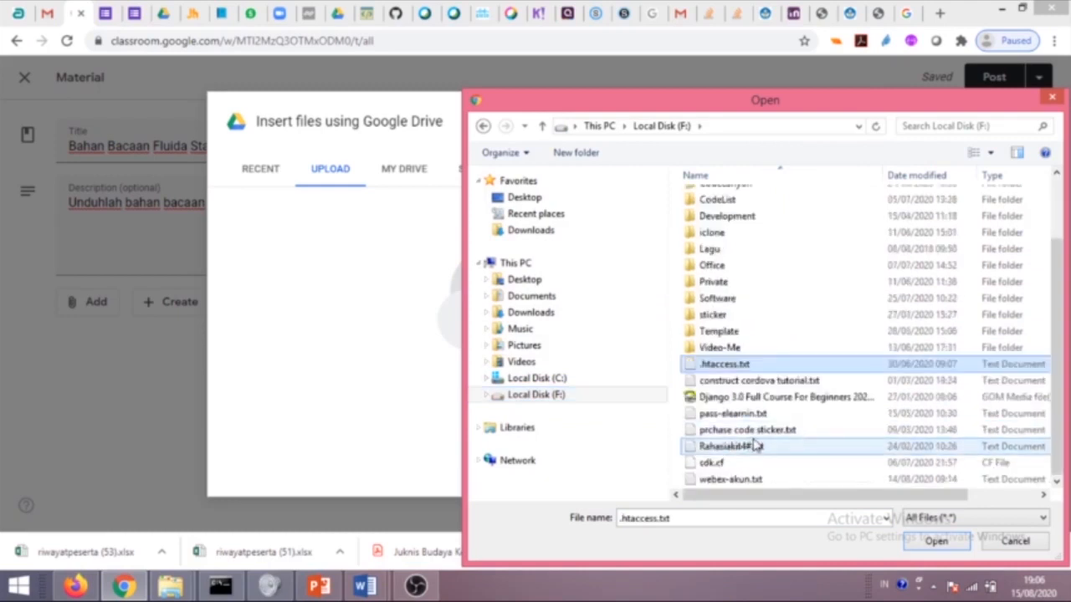
pyautogui.click(486, 397)
pyautogui.click(529, 387)
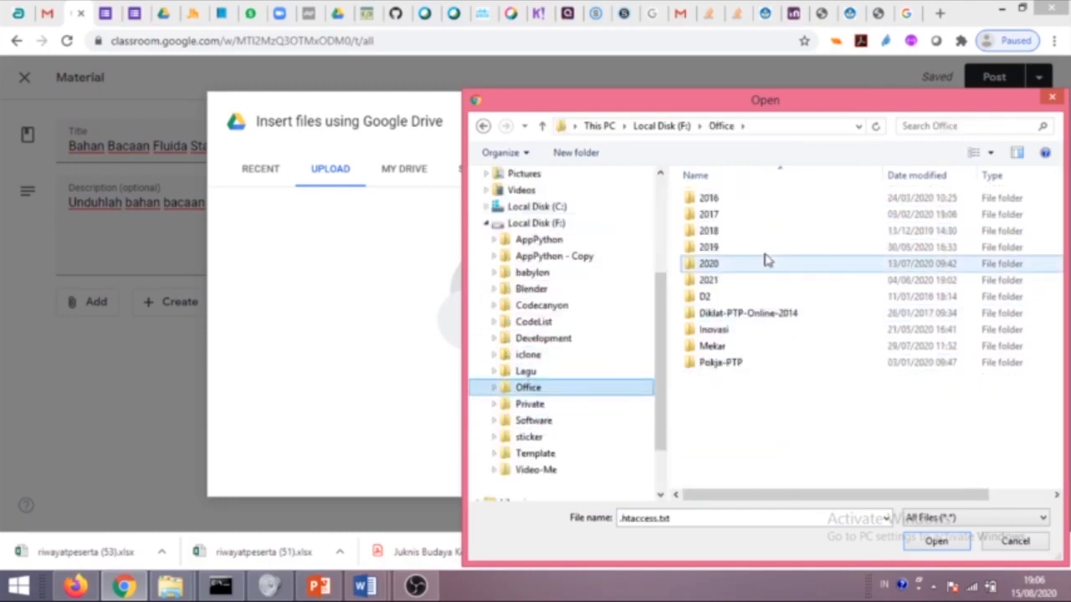
pyautogui.click(711, 264)
pyautogui.doubleClick(710, 264)
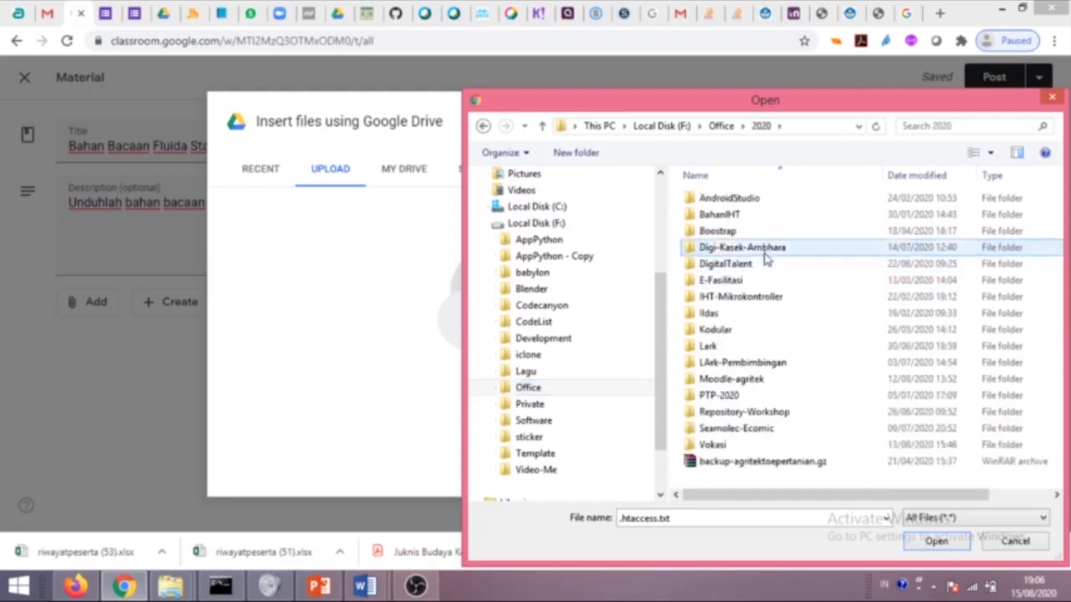
# Open Moodle-agritek\Tutorial and upload MEMBUAT MEETING ROOM DI WEBEX CARA IMPORT.pdf.
pyautogui.doubleClick(694, 379)
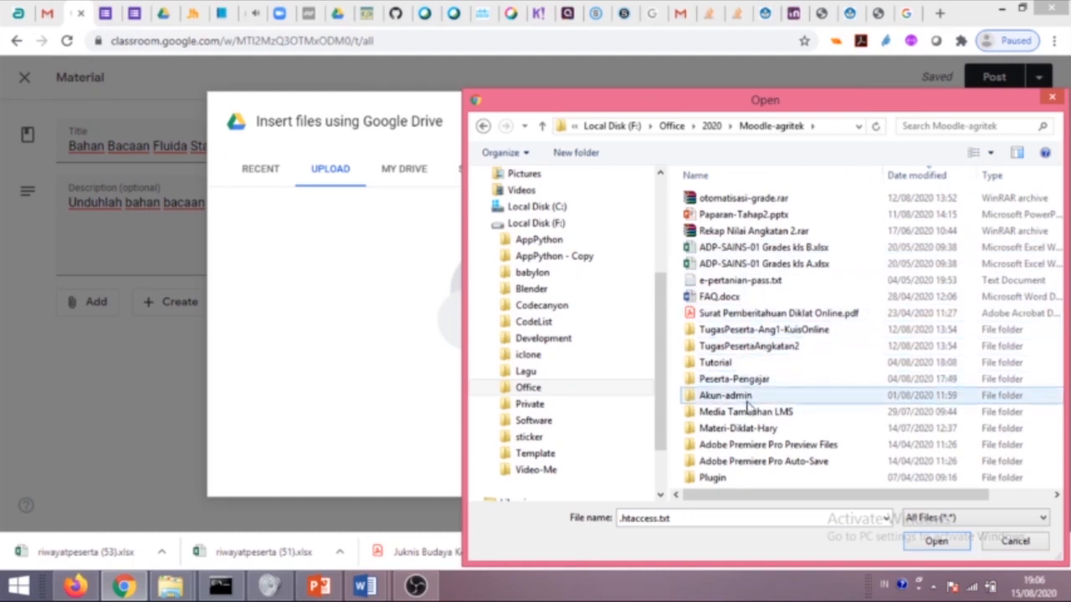
pyautogui.doubleClick(721, 363)
pyautogui.click(726, 217)
pyautogui.click(934, 541)
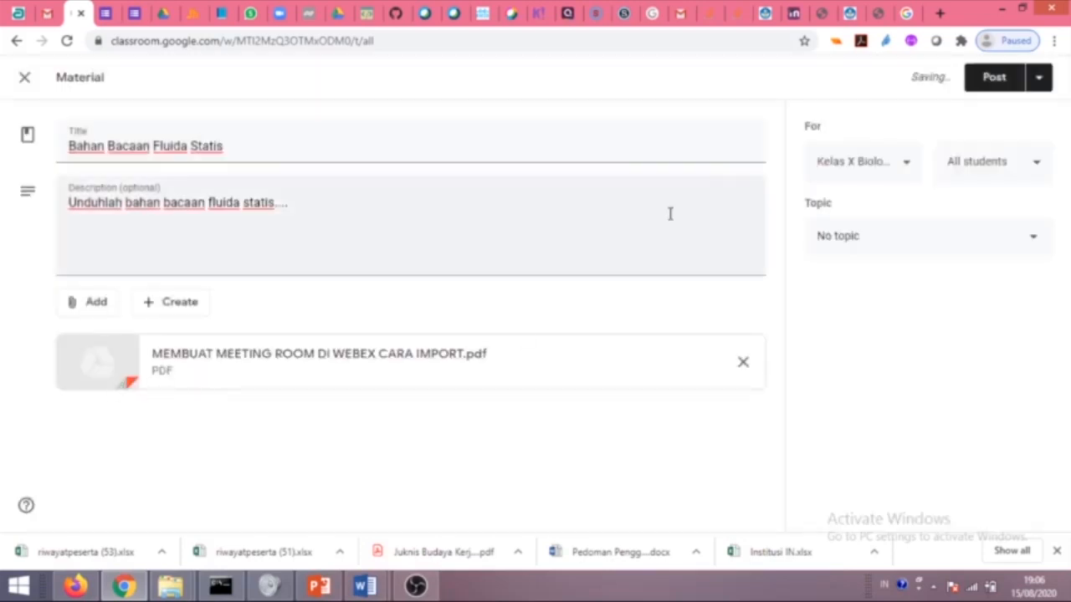
# File the material under the Bahan Bacaan topic and post it.
pyautogui.click(878, 236)
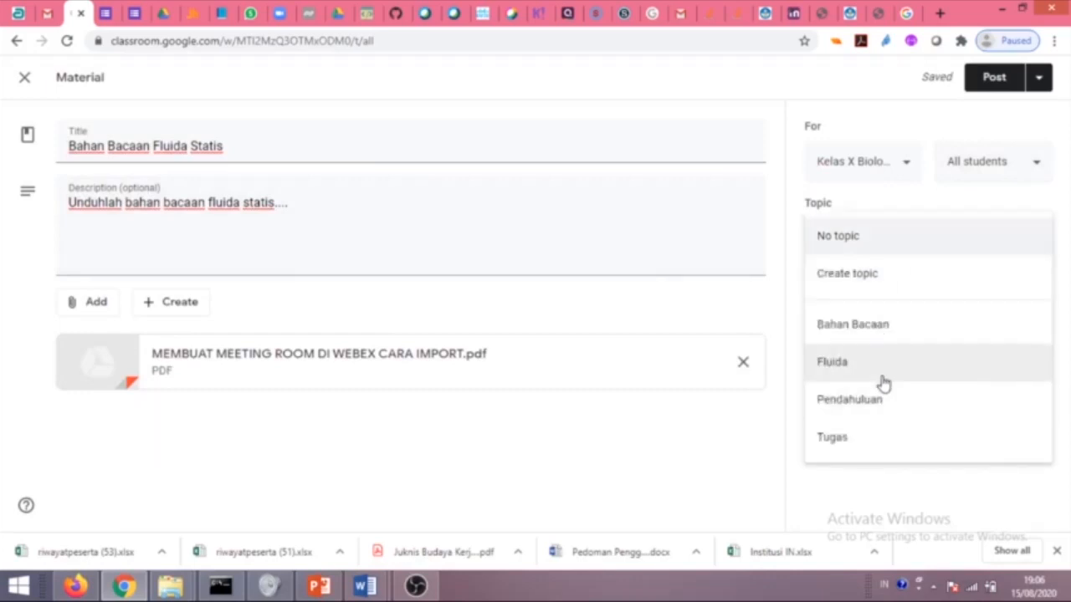
pyautogui.click(875, 333)
pyautogui.click(999, 79)
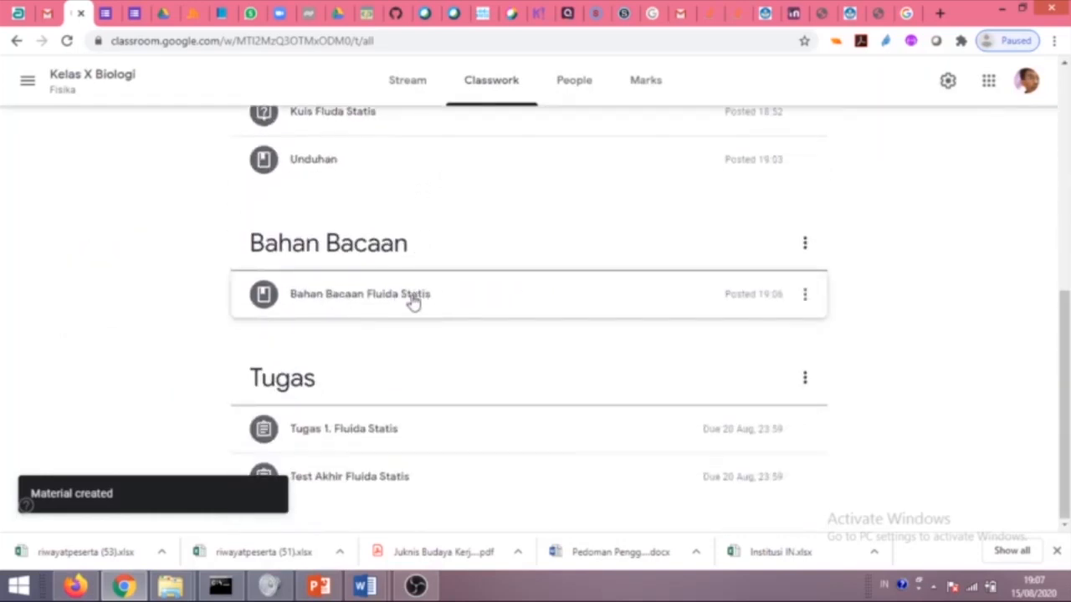
# Expand the new Bahan Bacaan Fluida Statis post to check its PDF attachment.
pyautogui.click(520, 302)
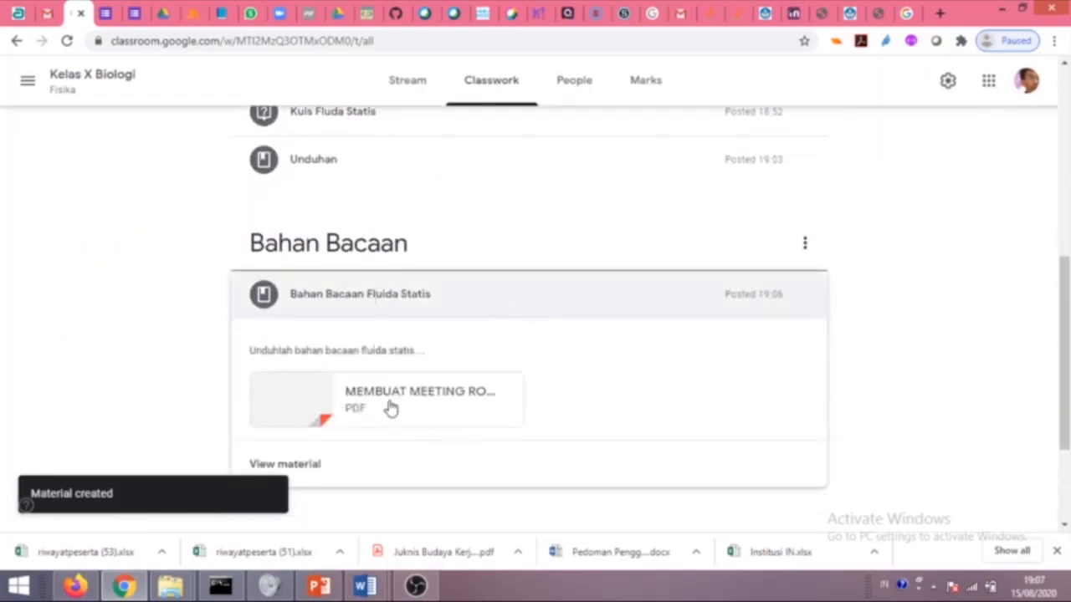
pyautogui.scroll(-2, 311, 276)
pyautogui.scroll(7, 323, 275)
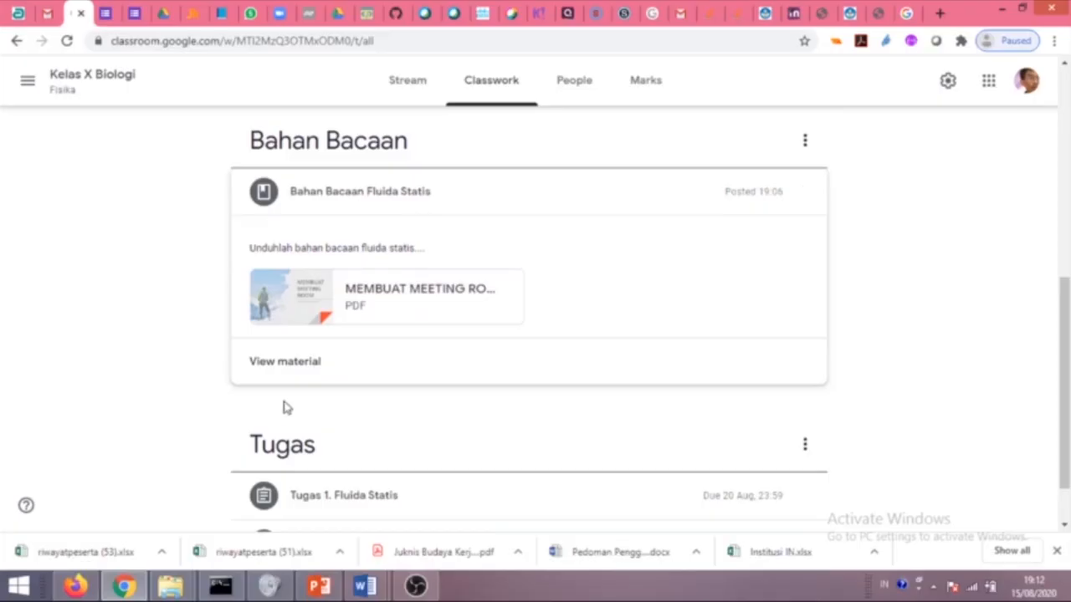
# Create a new class topic named 'Bahan Ajar Video'.
pyautogui.scroll(6, 312, 399)
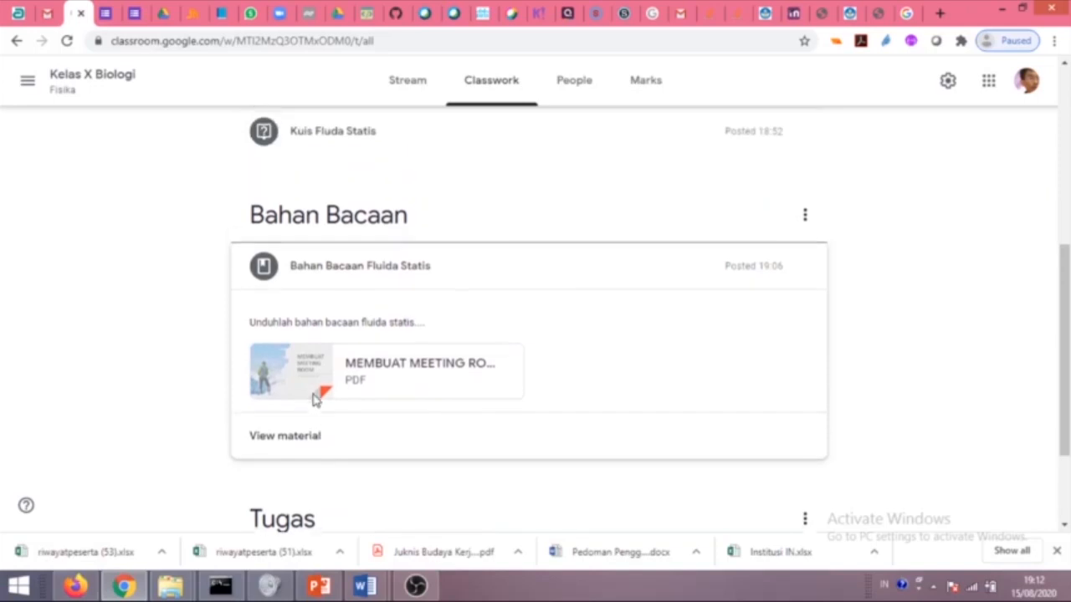
pyautogui.click(256, 138)
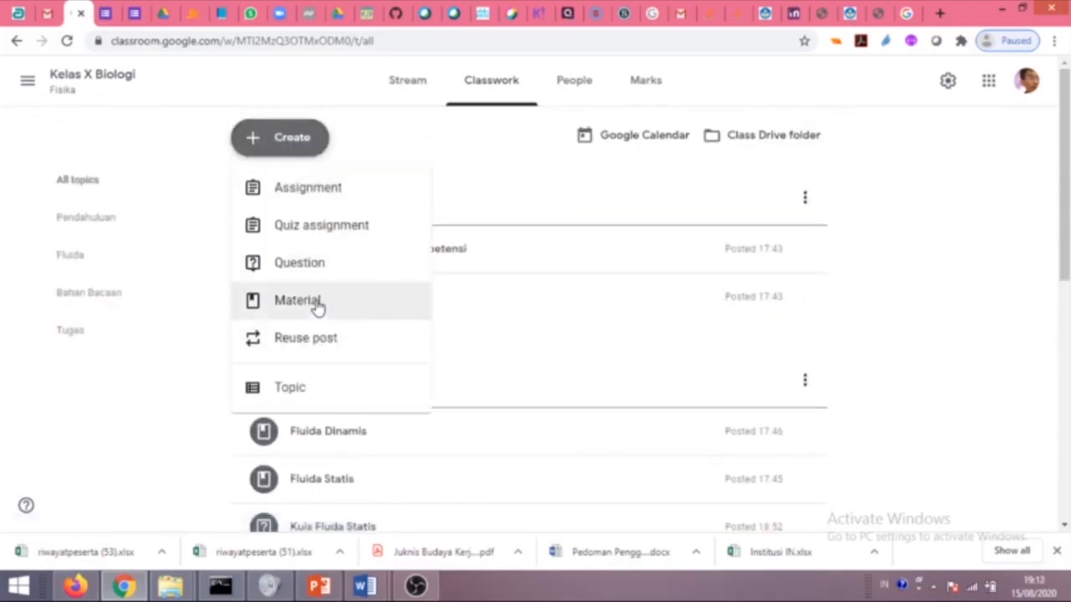
pyautogui.click(313, 388)
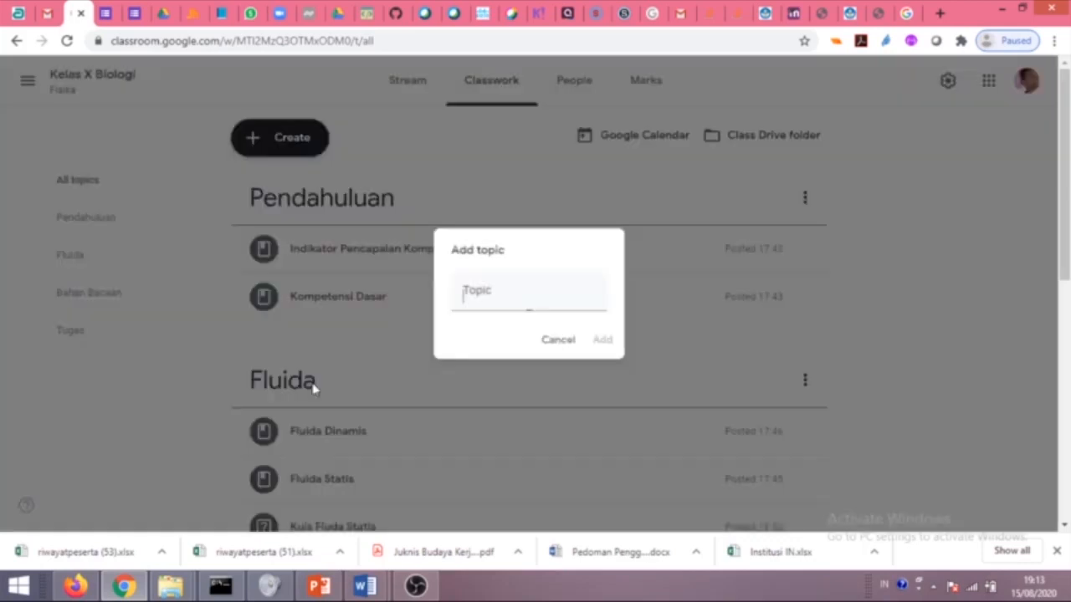
pyautogui.write('Bahan Ajar Video')
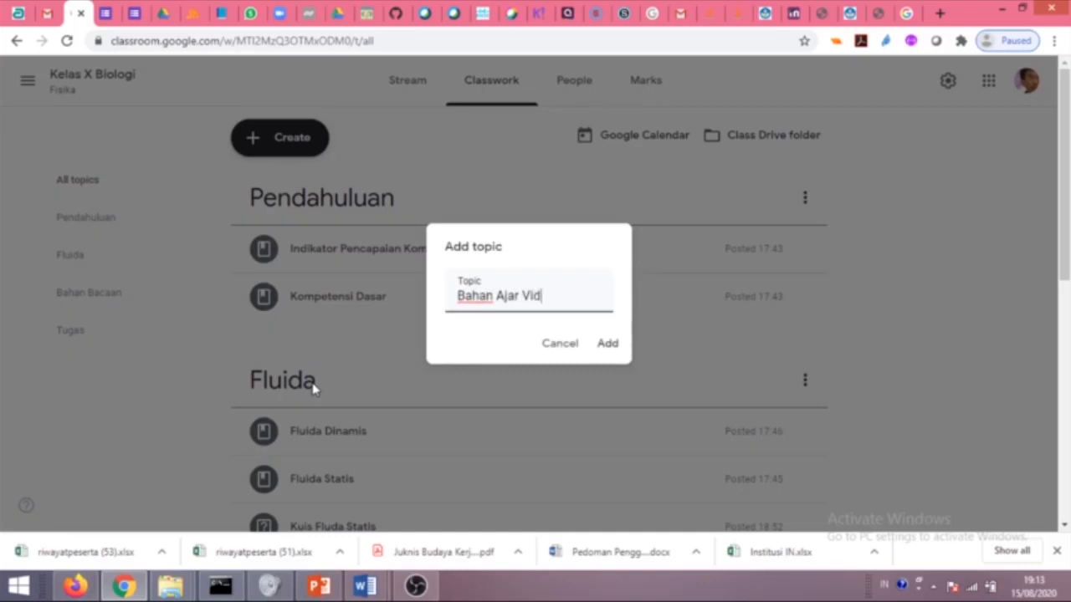
pyautogui.click(608, 342)
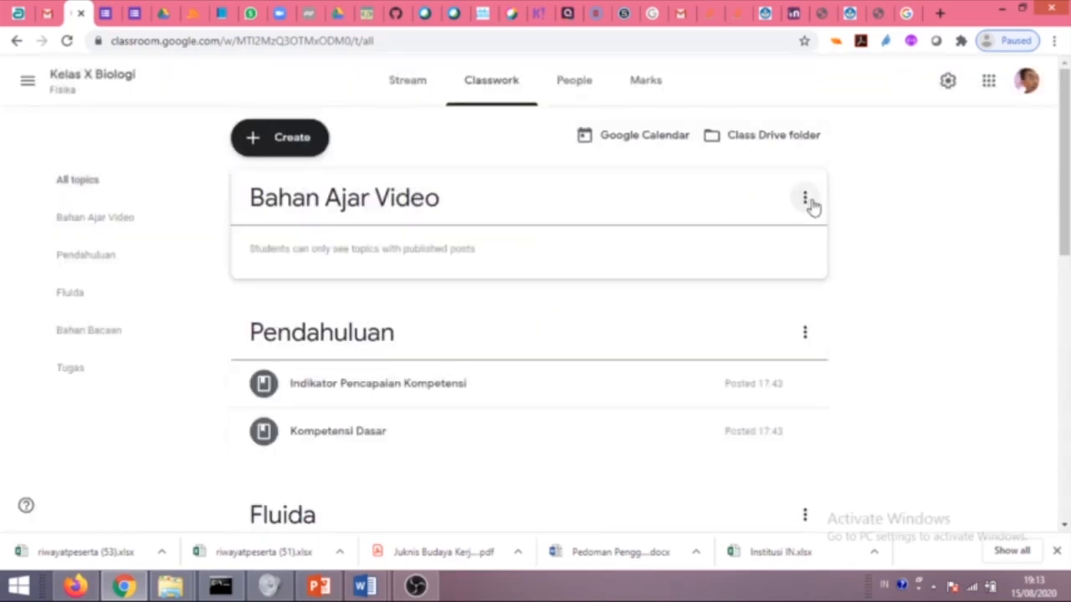
# Move Bahan Ajar Video below Bahan Bacaan, just above Tugas.
pyautogui.moveTo(807, 205); pyautogui.dragTo(632, 465)
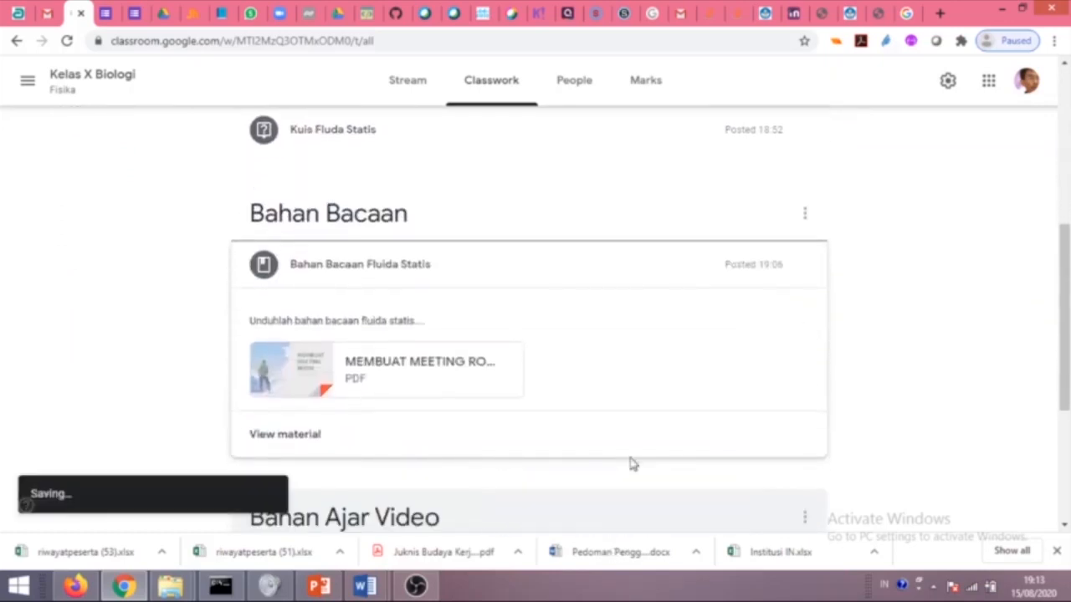
pyautogui.scroll(-3, 634, 451)
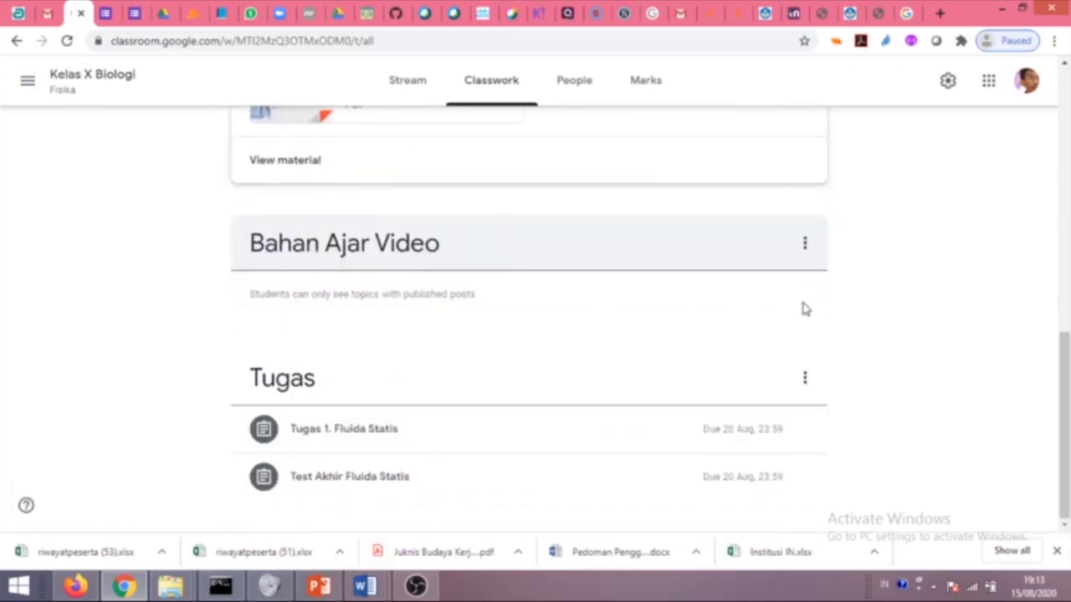
pyautogui.scroll(10, 447, 294)
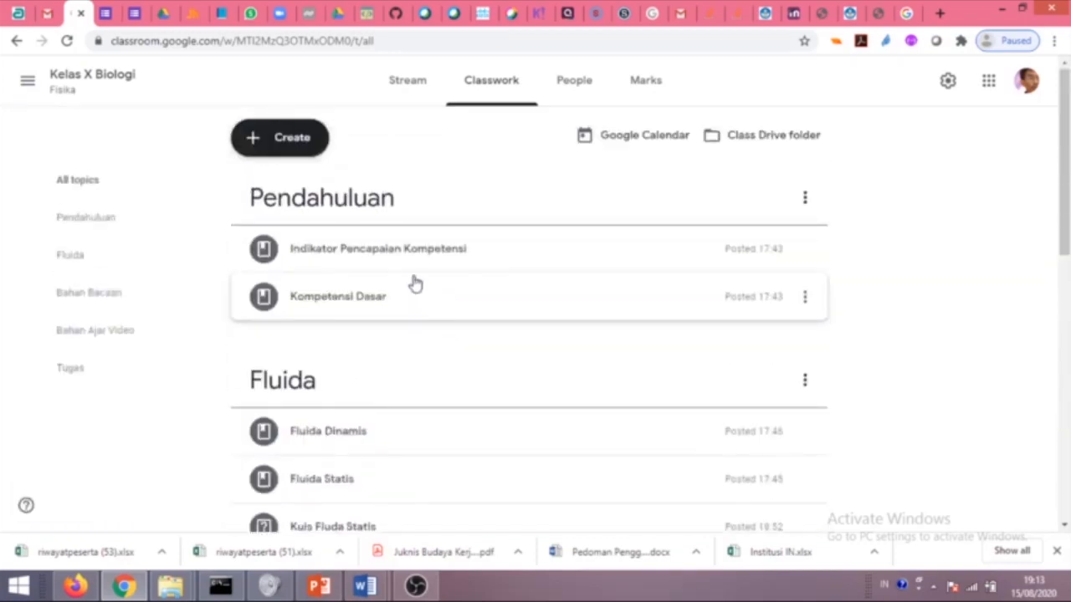
pyautogui.click(251, 136)
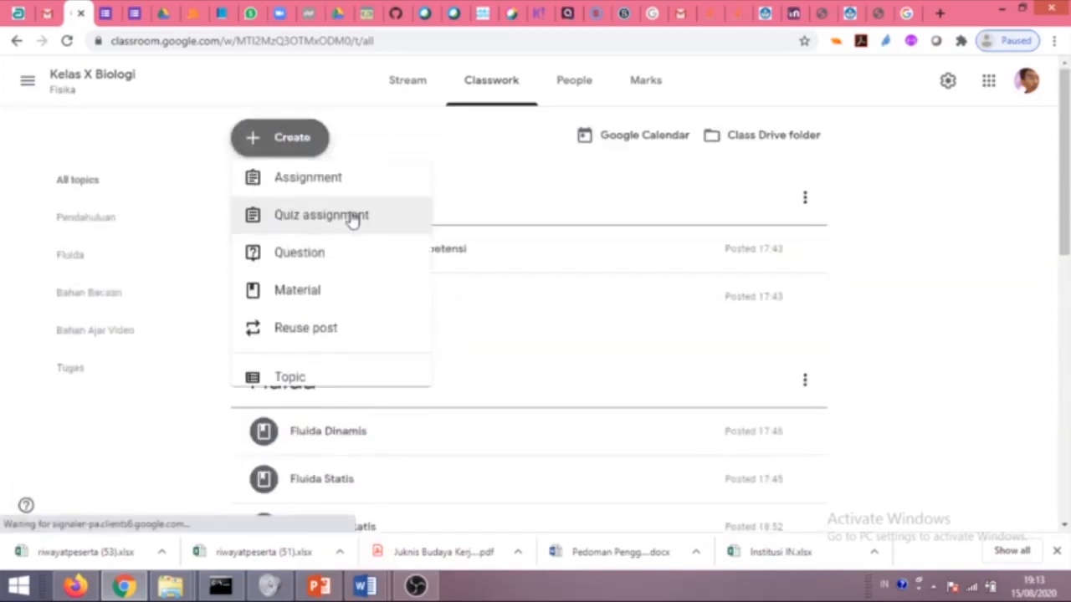
# Start a new material titled 'Video 1. Fluida Statis'.
pyautogui.click(309, 303)
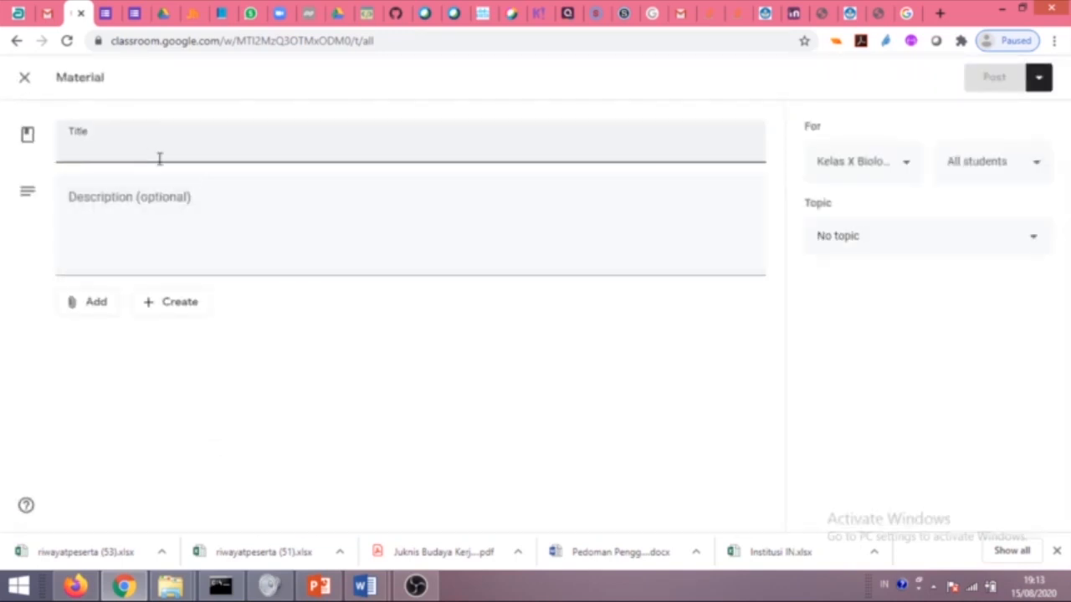
pyautogui.write('Video 1. Fluida Statis')
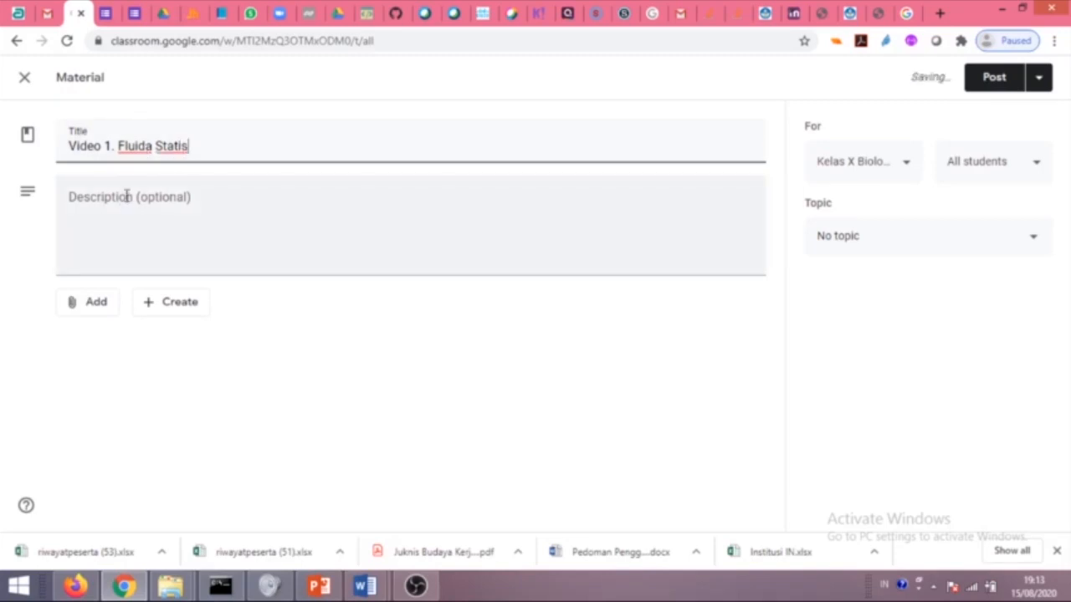
pyautogui.click(85, 307)
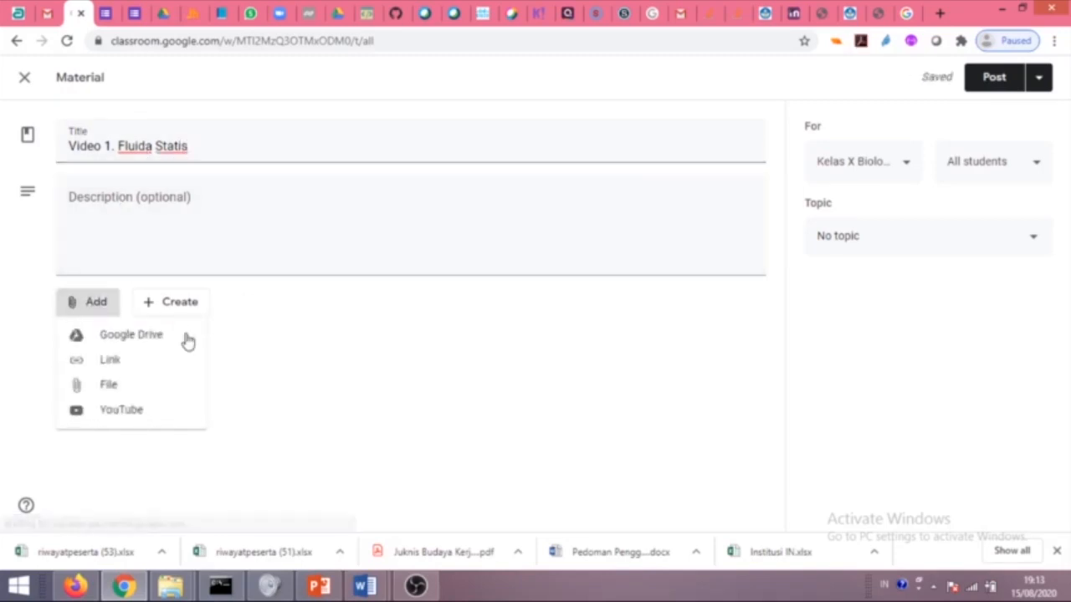
pyautogui.click(119, 418)
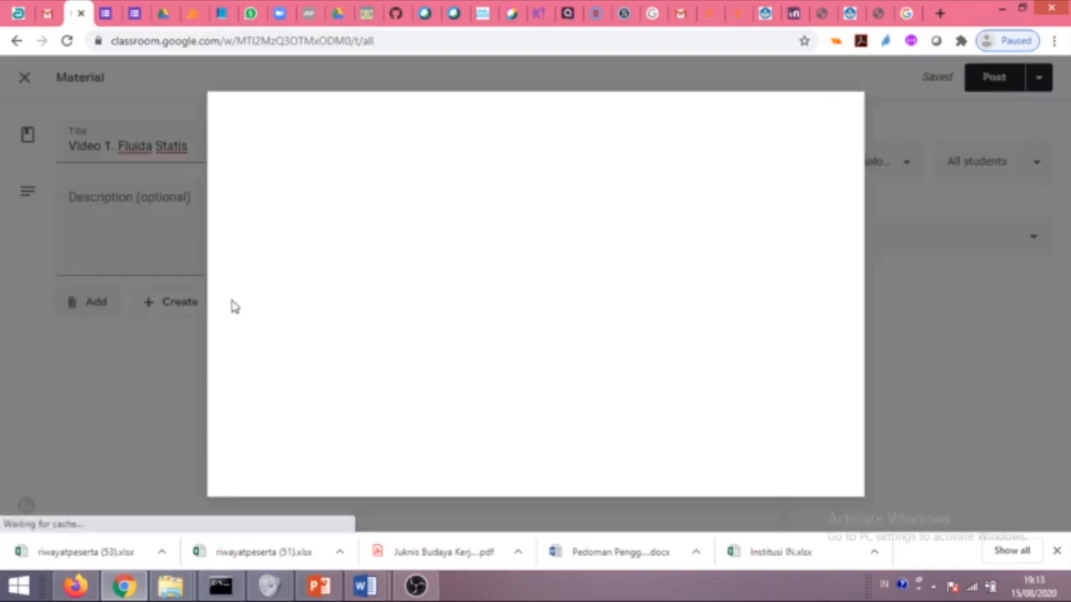
# Search YouTube for 'fluida statis' and attach 'Fisika kelas XI - Fluida Statis Part 1'.
pyautogui.click(350, 207)
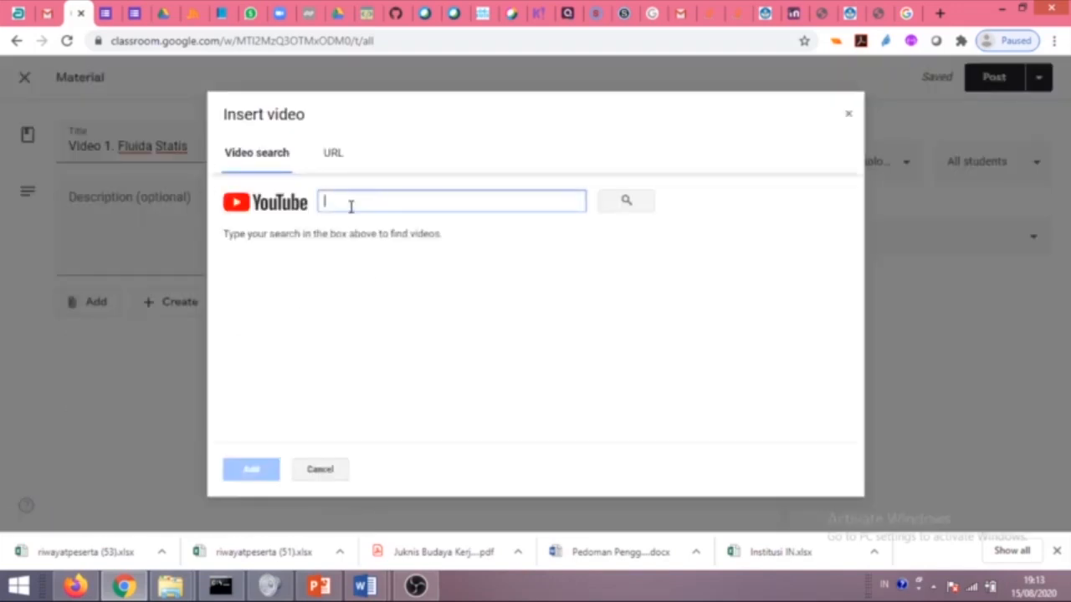
pyautogui.write('fluida statis')
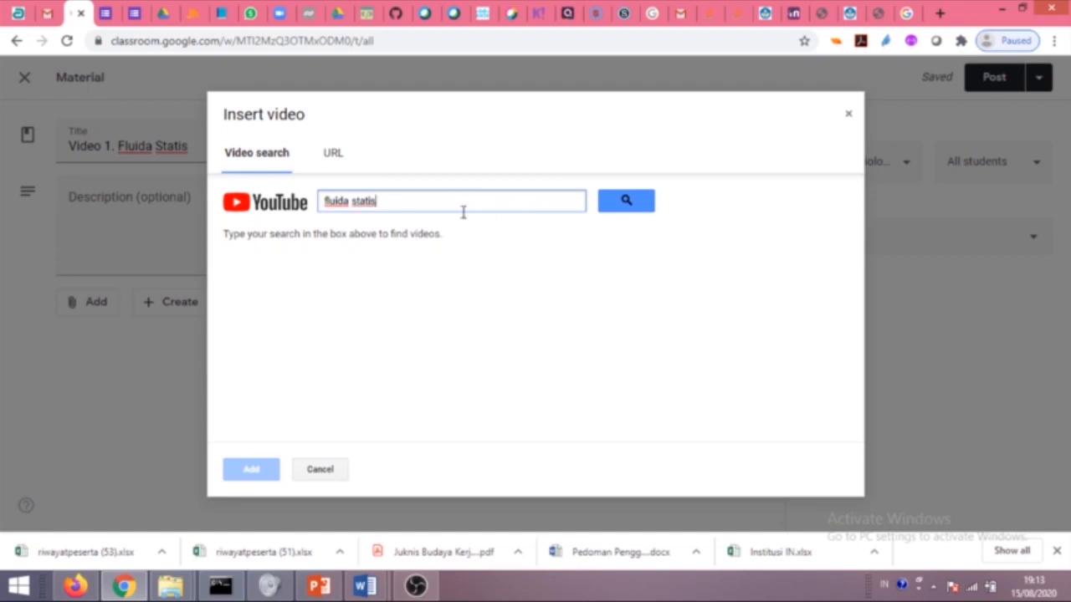
pyautogui.click(642, 202)
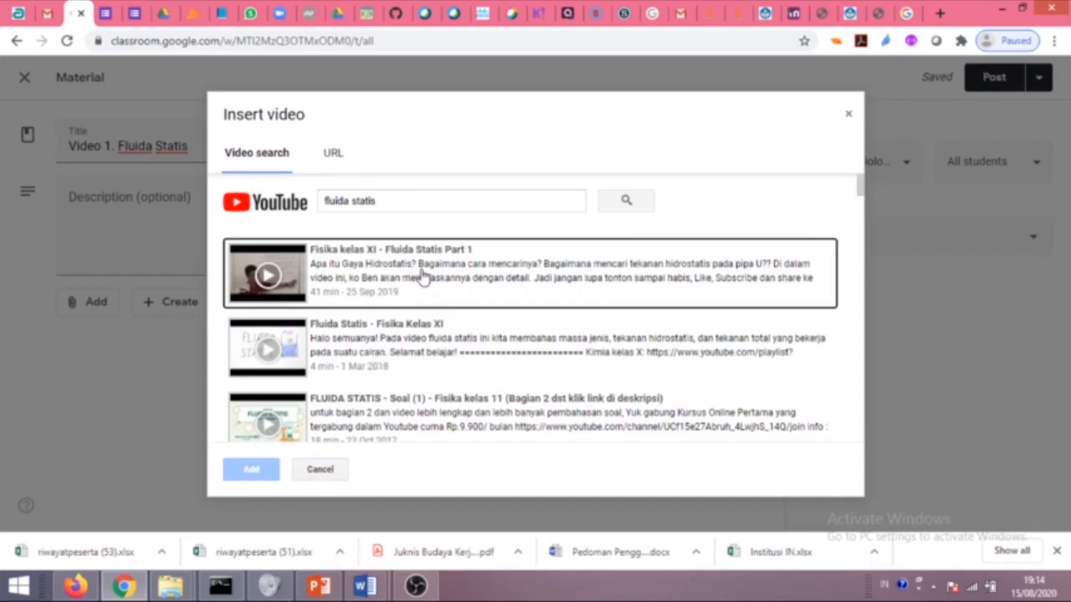
pyautogui.click(442, 297)
pyautogui.click(261, 469)
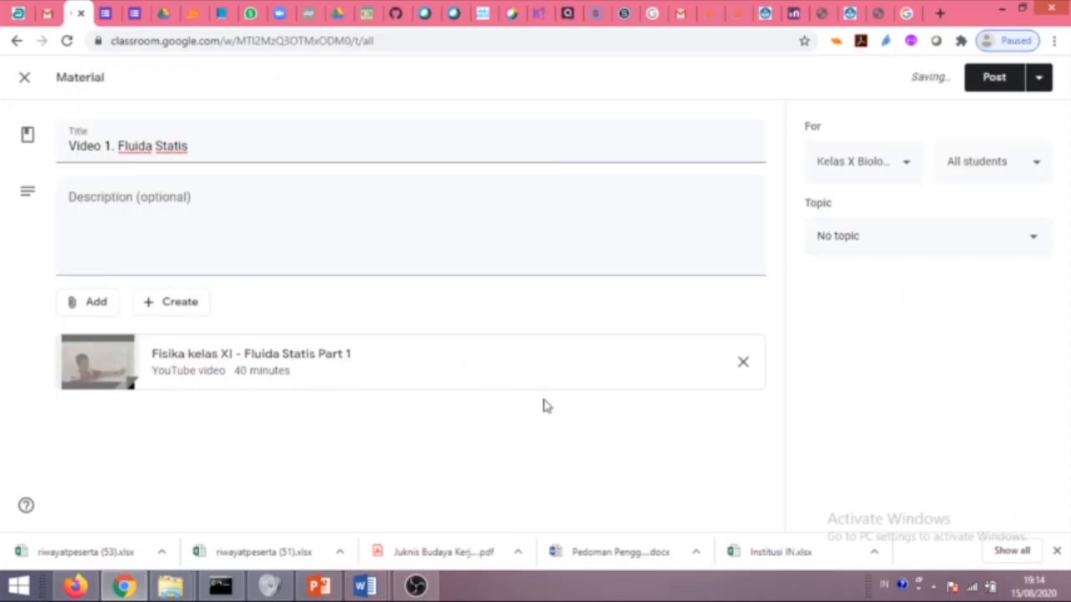
# Search YouTube for 'fluida statis' and attach the 13-minute 'fluida statis' video.
pyautogui.click(96, 310)
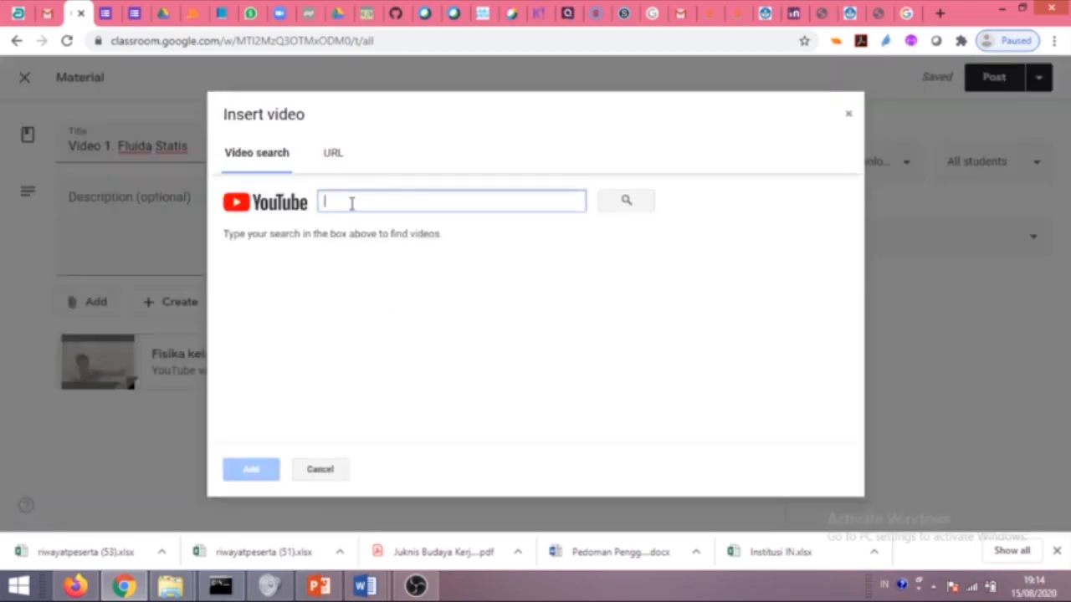
pyautogui.write('fluida statis')
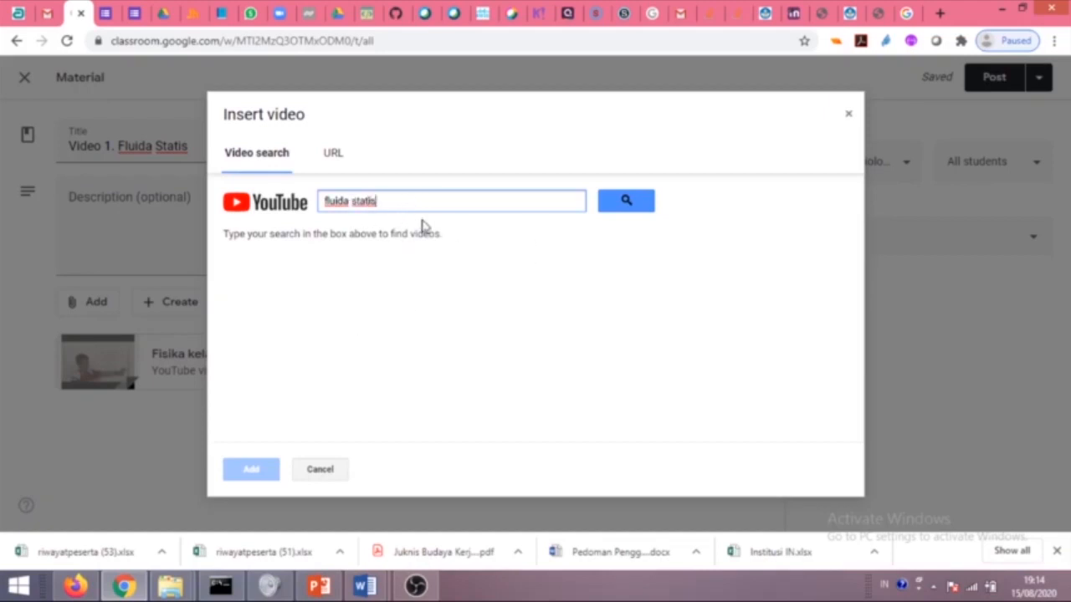
pyautogui.click(624, 201)
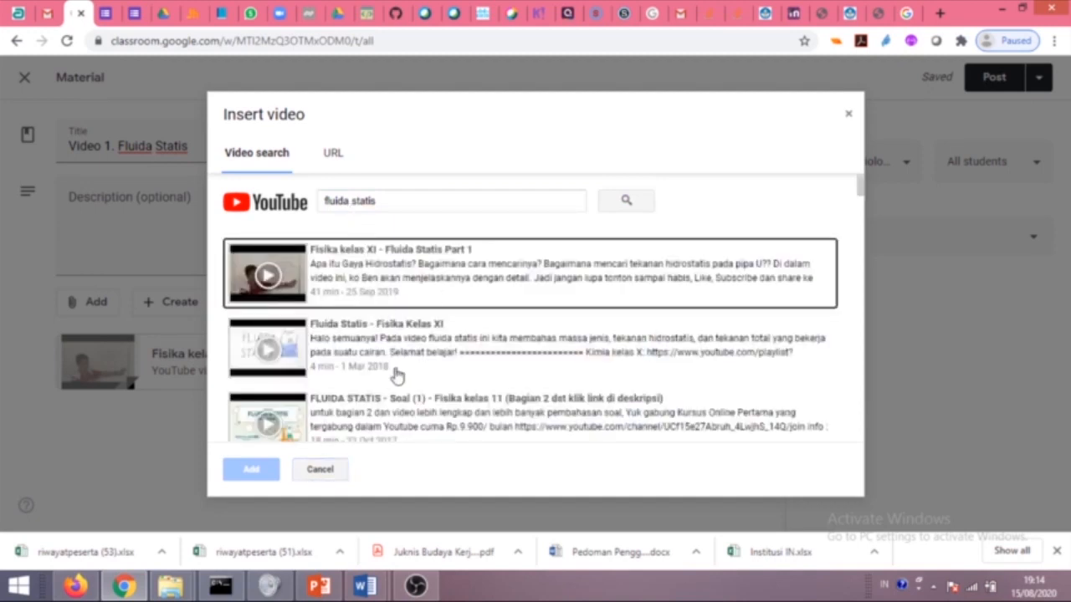
pyautogui.click(427, 349)
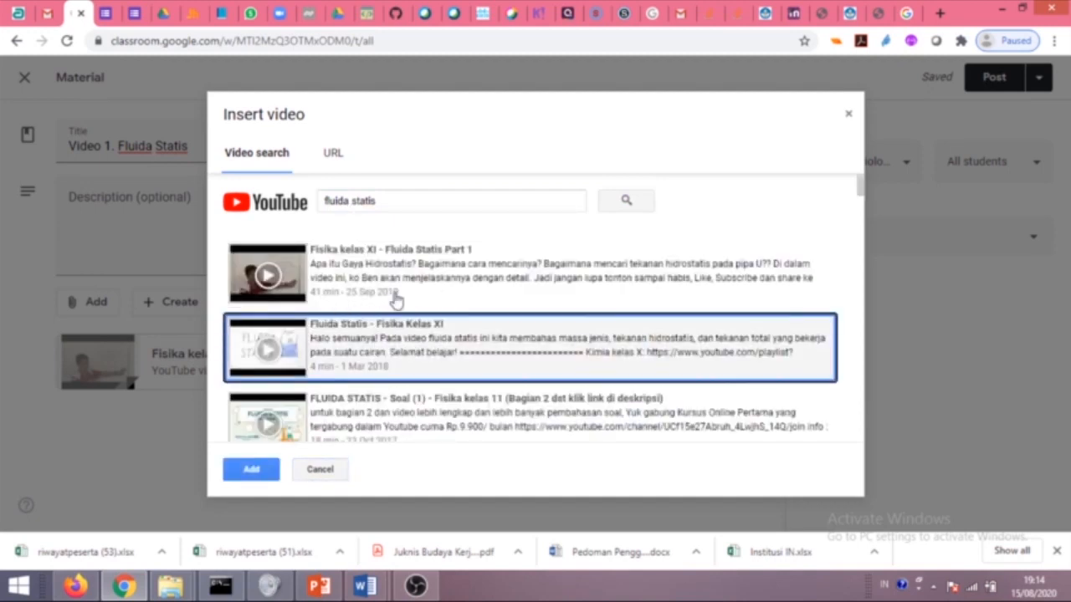
pyautogui.scroll(-1, 464, 391)
pyautogui.scroll(-2, 398, 327)
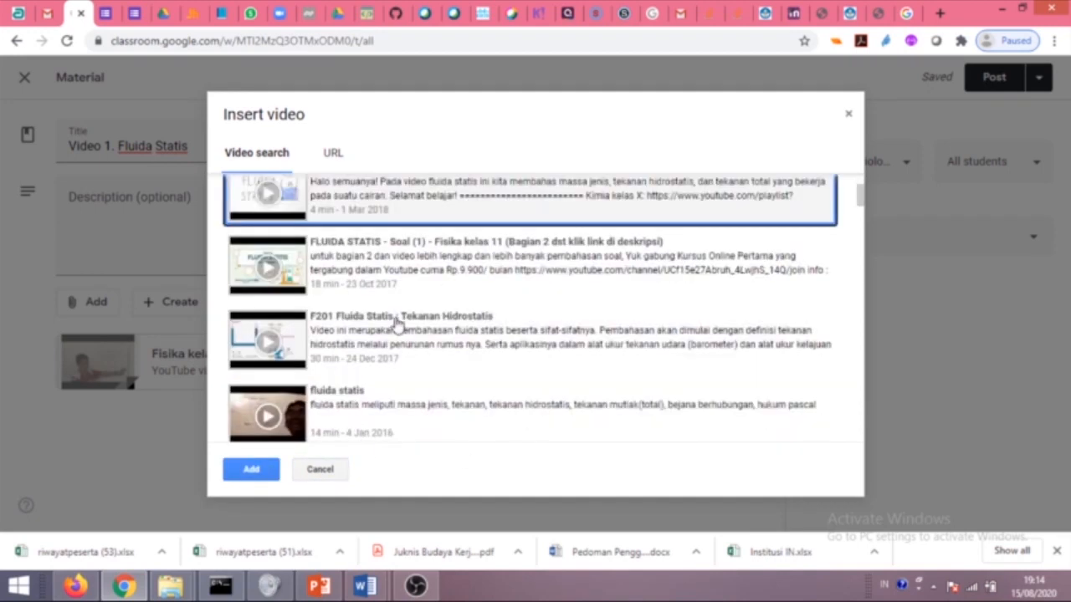
pyautogui.click(388, 406)
pyautogui.scroll(-2, 393, 324)
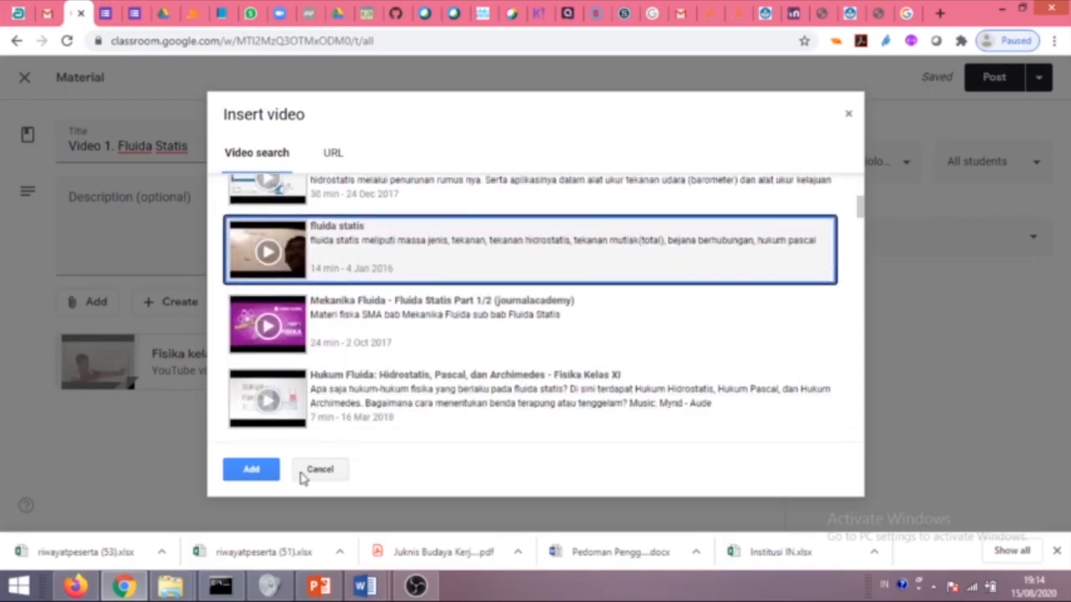
pyautogui.click(251, 469)
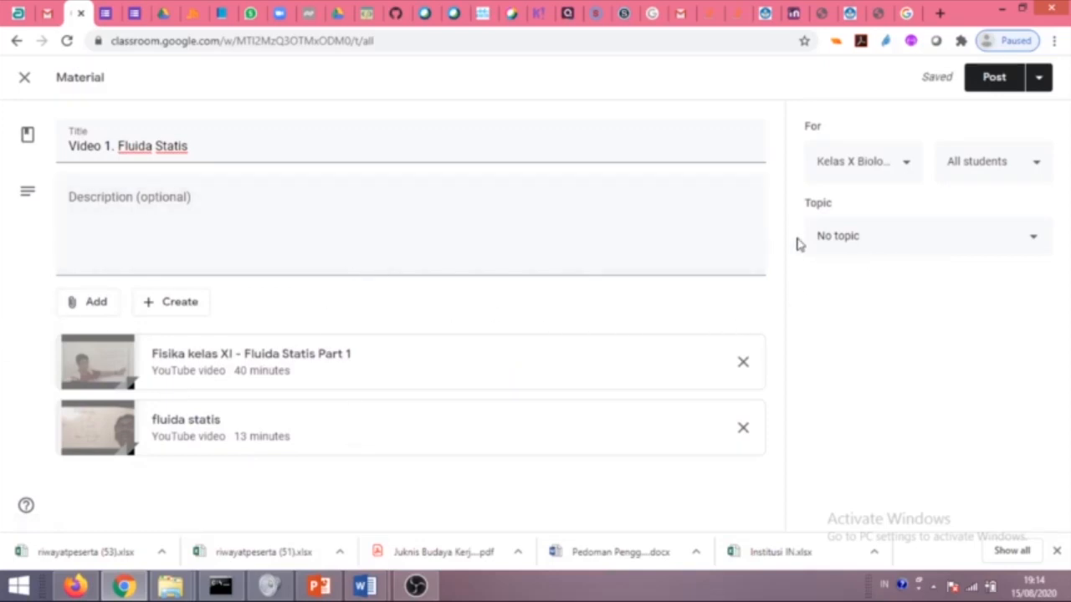
# File the material under the Bahan Ajar Video topic.
pyautogui.click(875, 243)
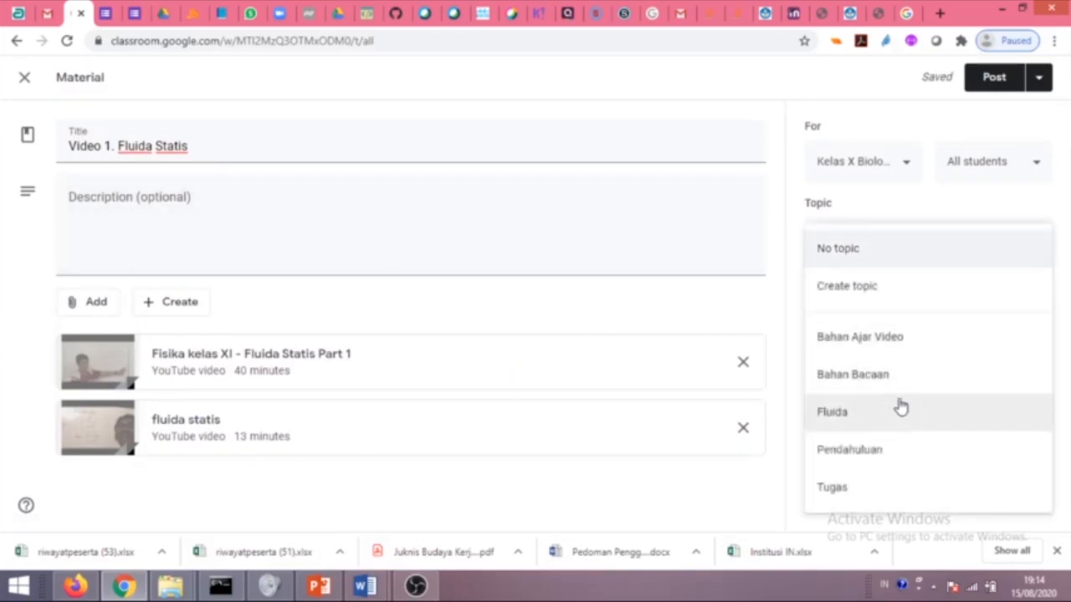
pyautogui.click(869, 349)
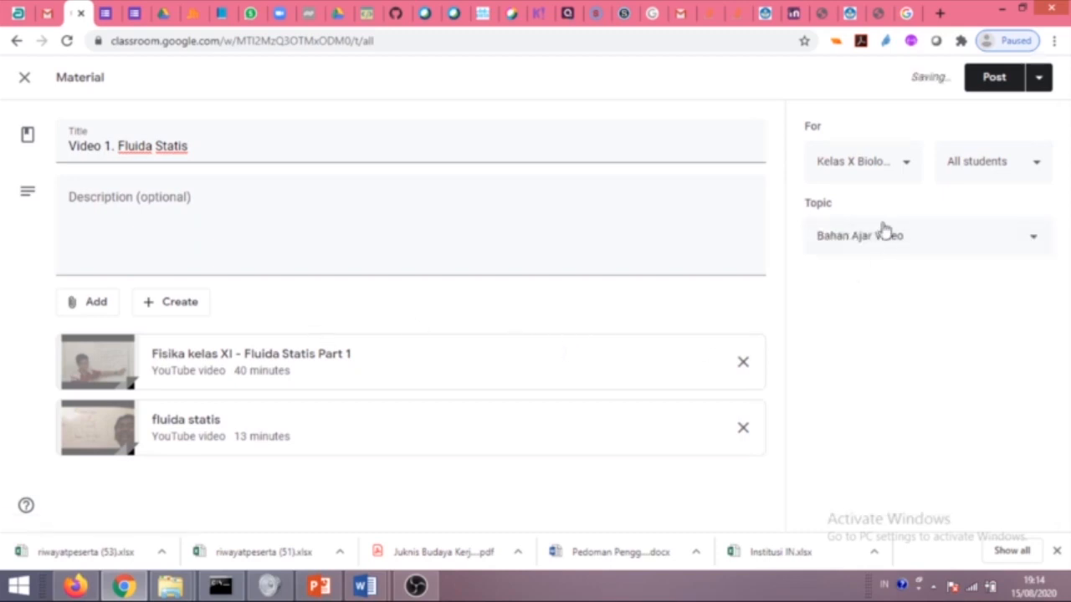
pyautogui.click(103, 313)
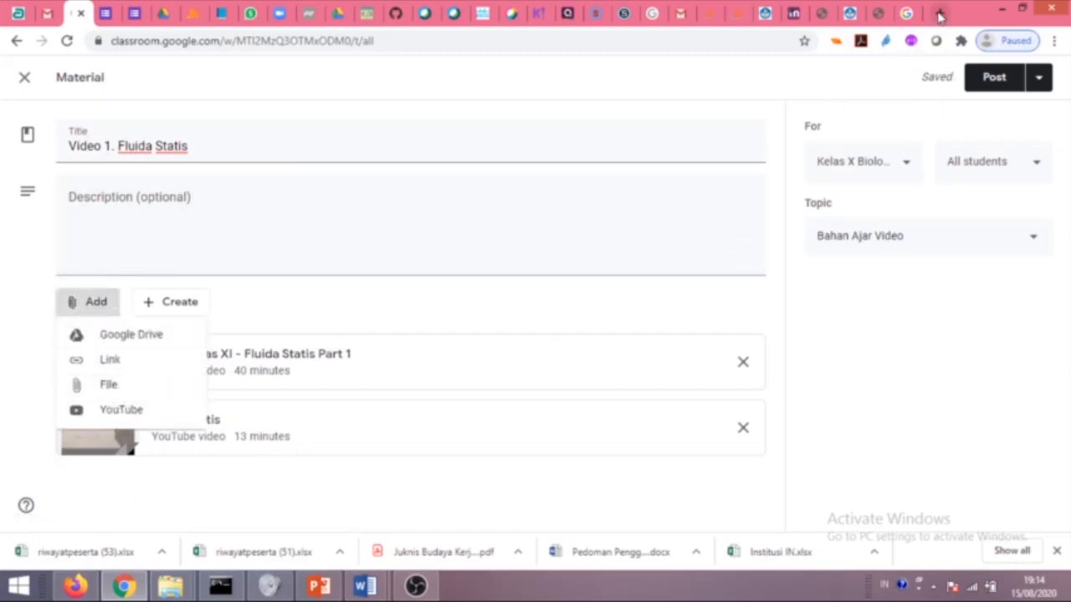
# Open youtube.com in a new browser tab.
pyautogui.click(939, 13)
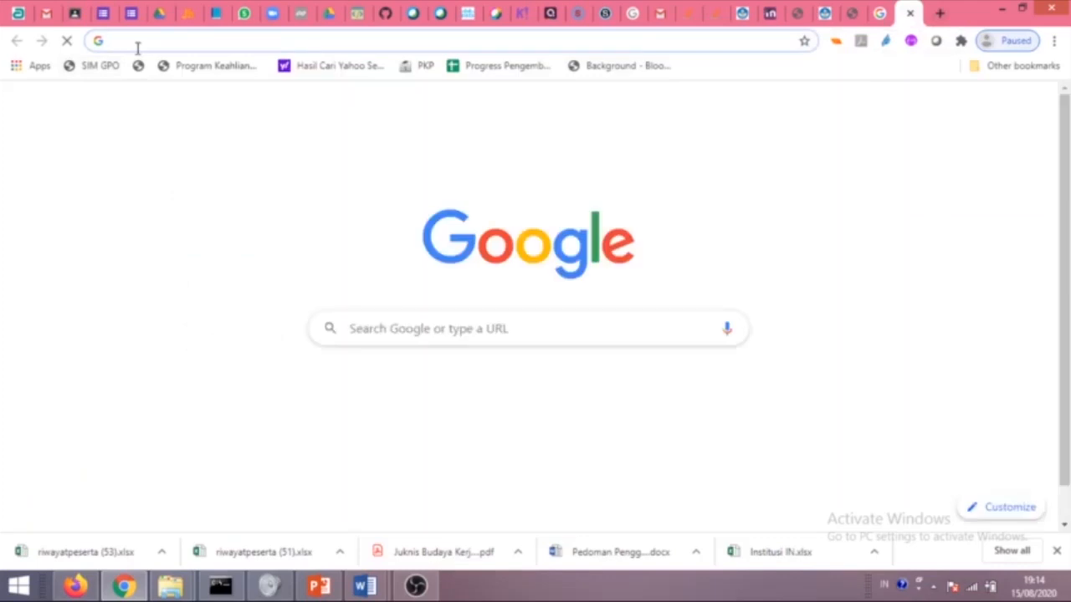
pyautogui.write('yout')
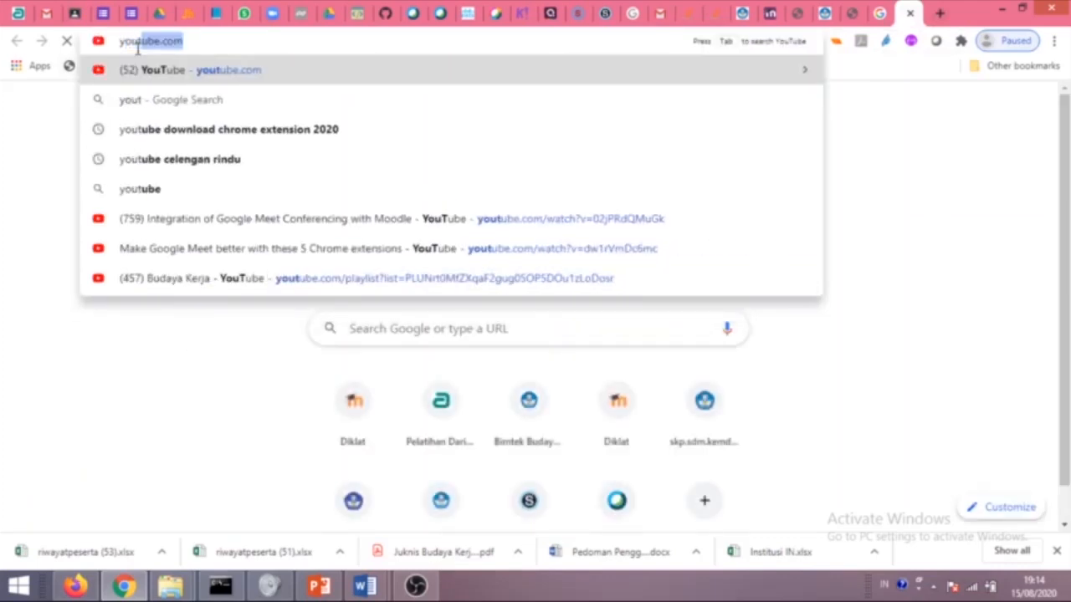
pyautogui.click(144, 72)
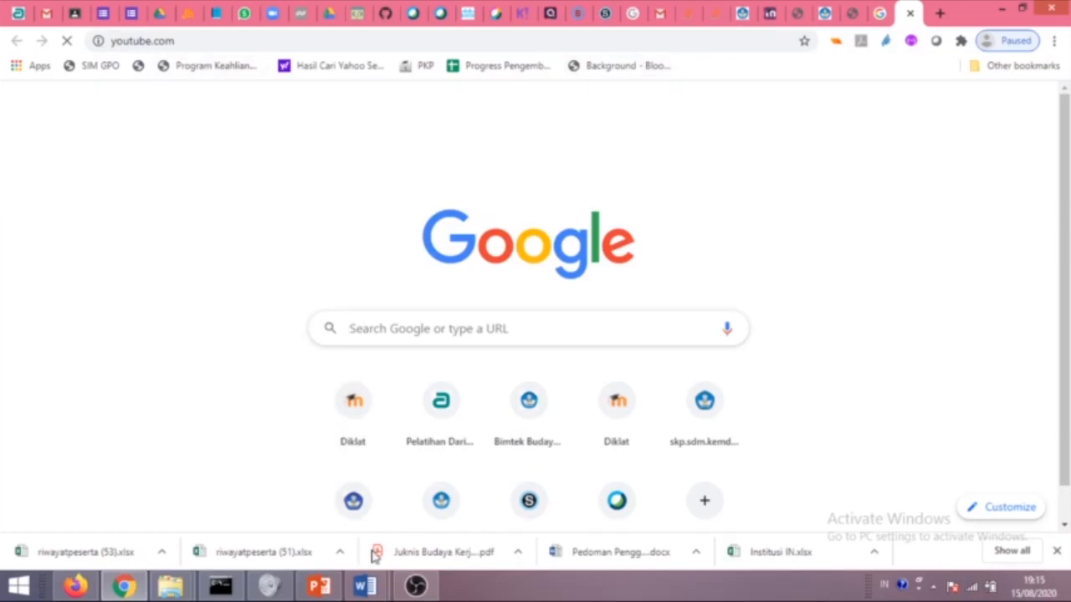
pyautogui.click(213, 42)
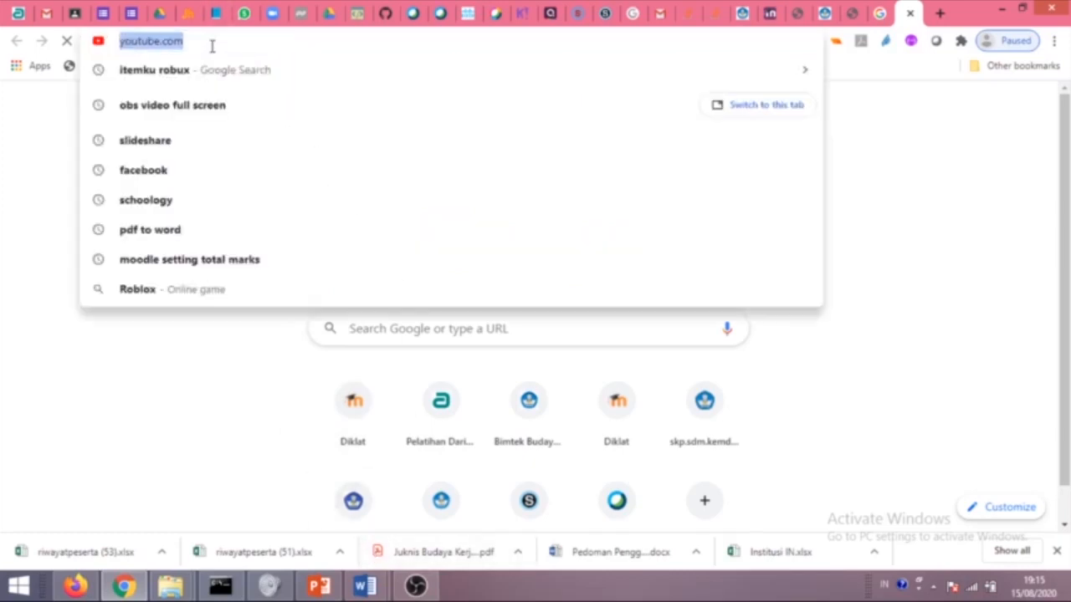
pyautogui.press('Return')
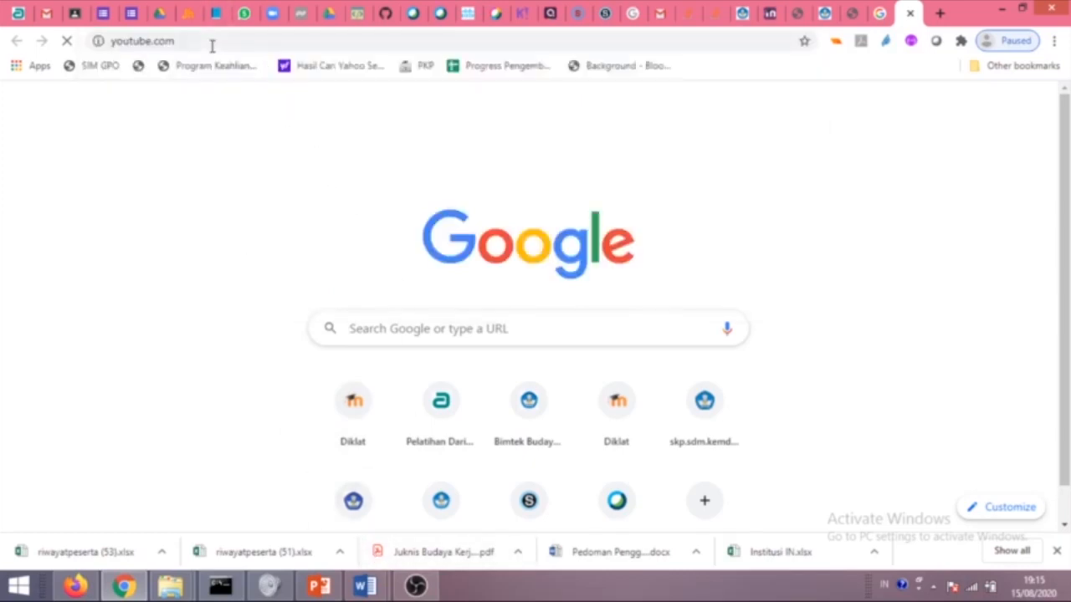
pyautogui.scroll(-1, 360, 320)
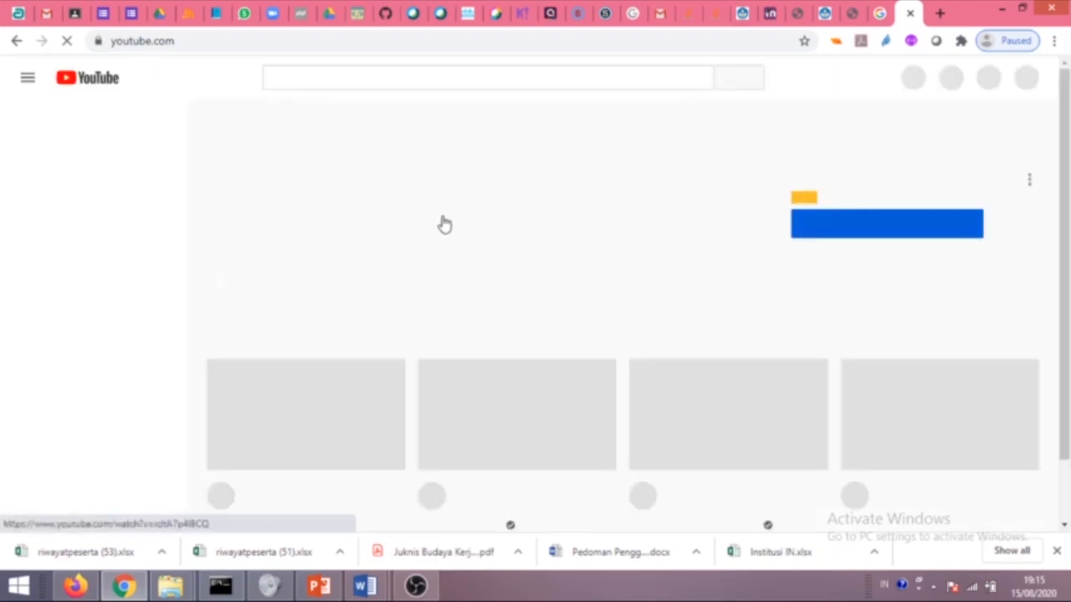
# Search 'fluida statis', open 'Fluida Statis - Fisika Kelas XI' and copy its share link.
pyautogui.click(317, 79)
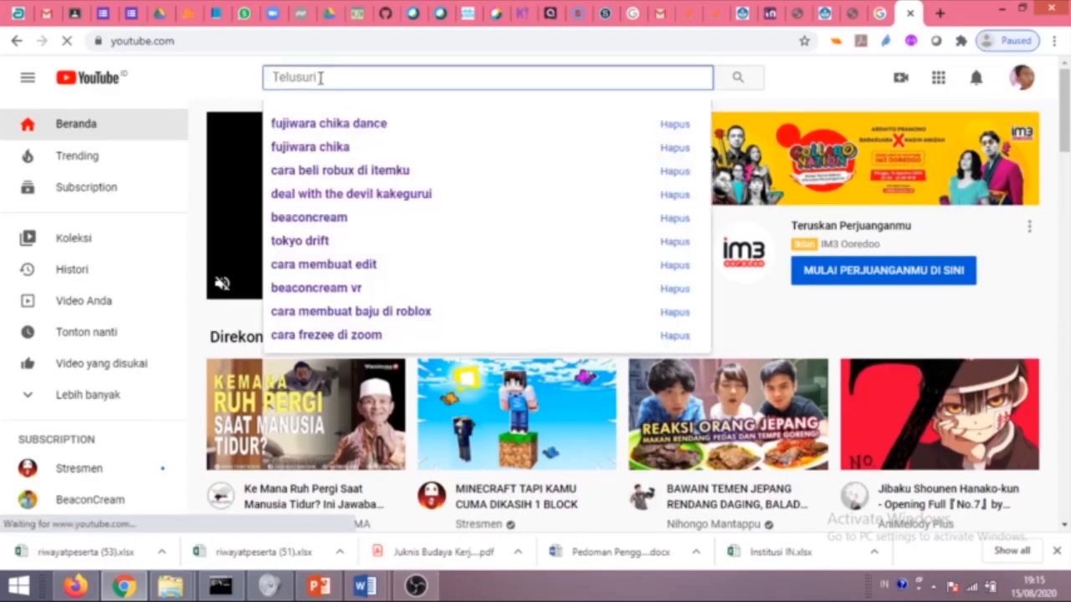
pyautogui.write('fluida')
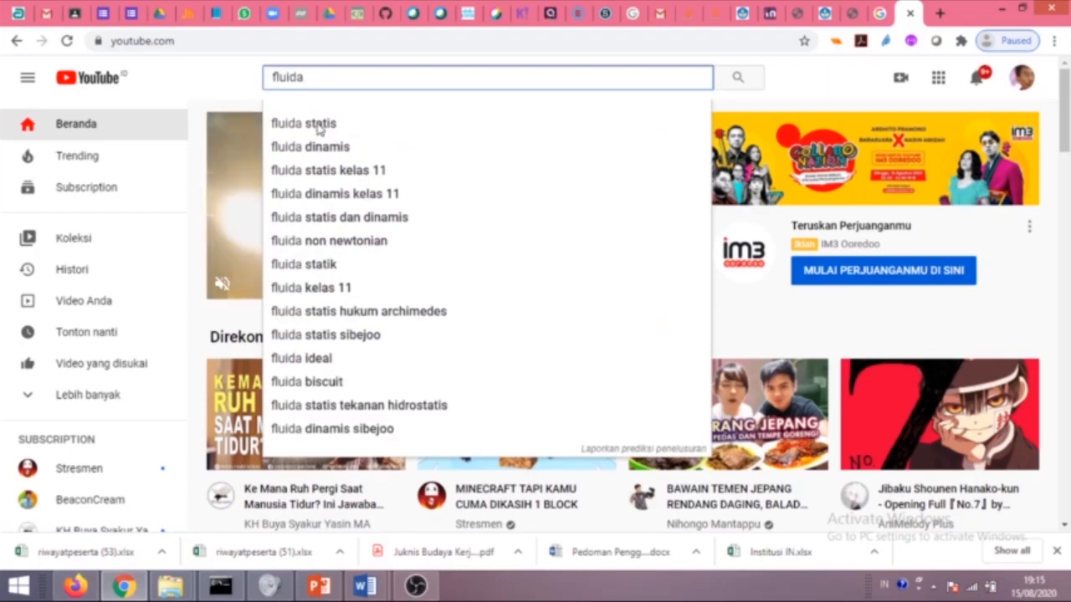
pyautogui.click(323, 125)
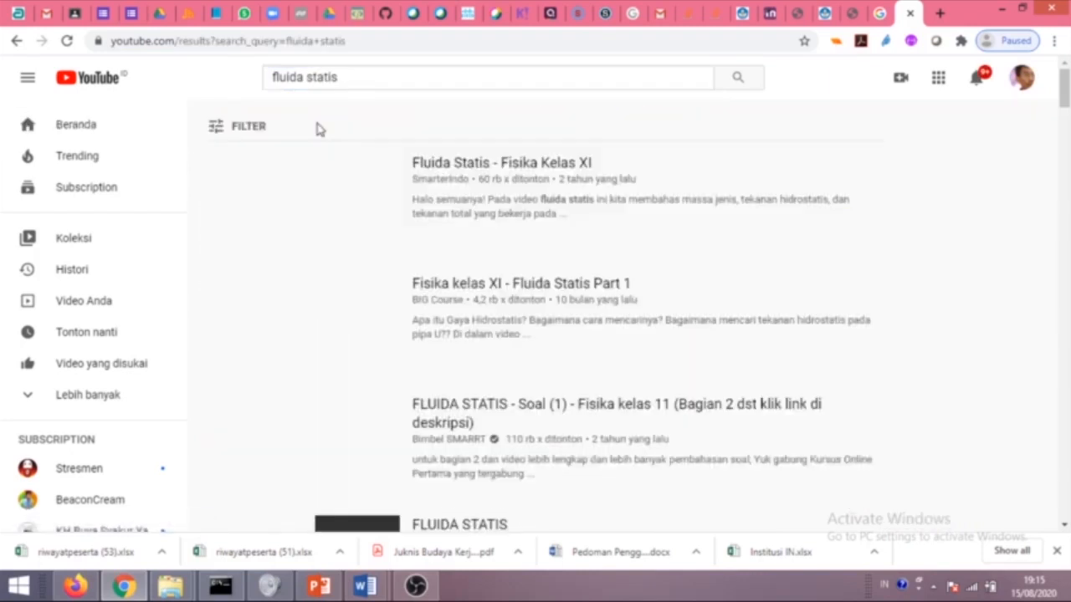
pyautogui.click(508, 167)
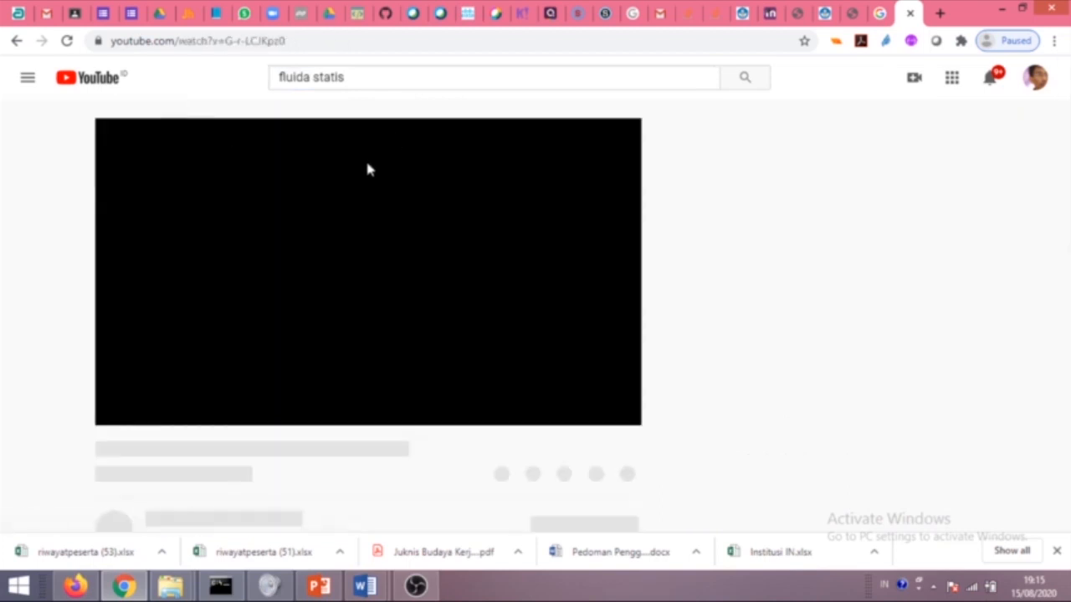
pyautogui.scroll(-2, 552, 335)
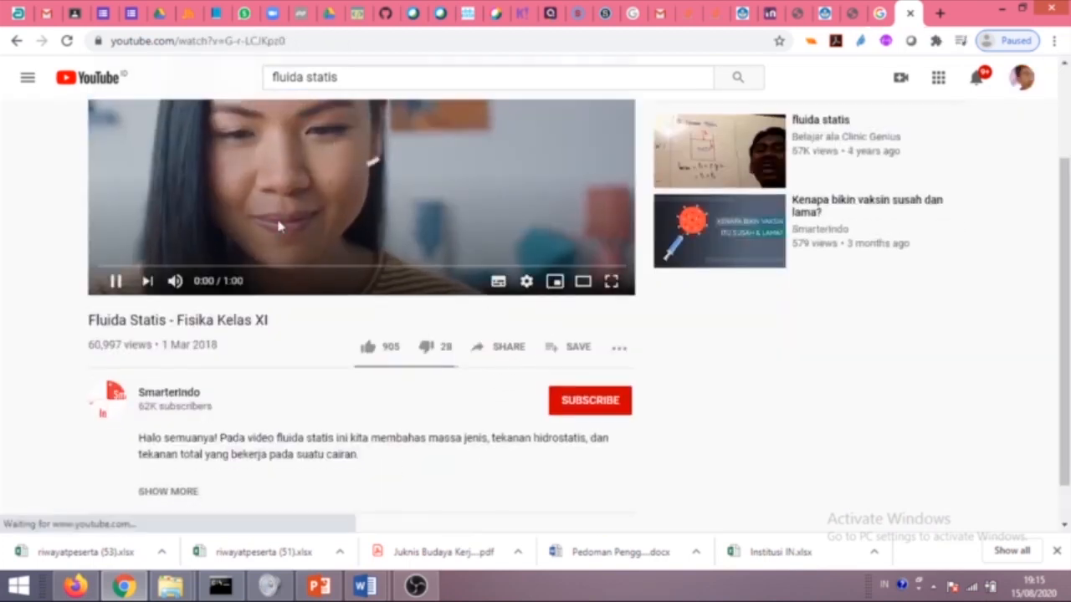
pyautogui.click(506, 349)
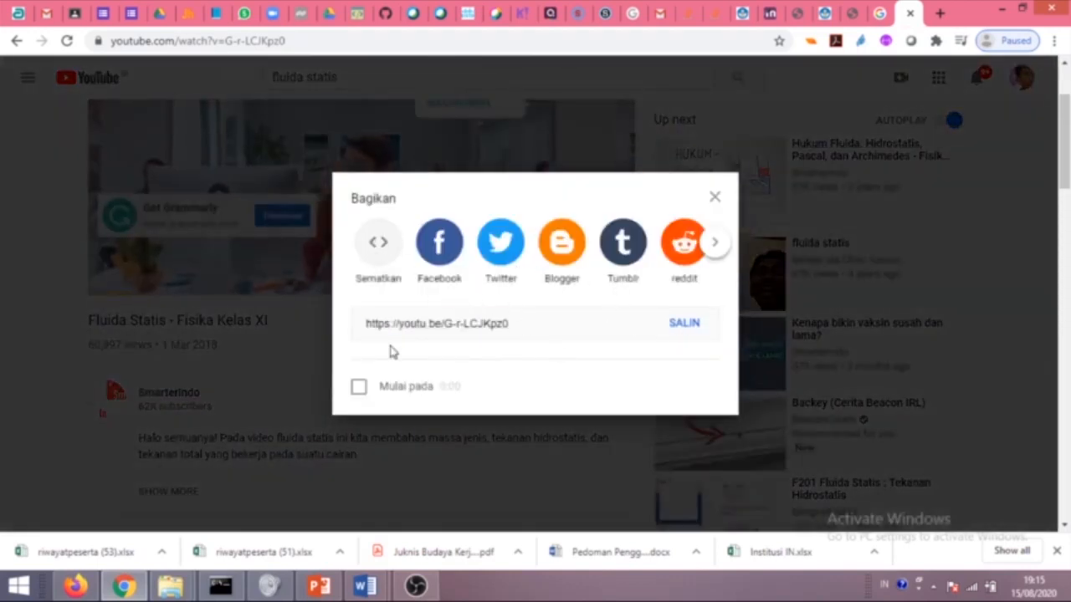
pyautogui.click(684, 323)
pyautogui.hotkey('ctrl', 'c')
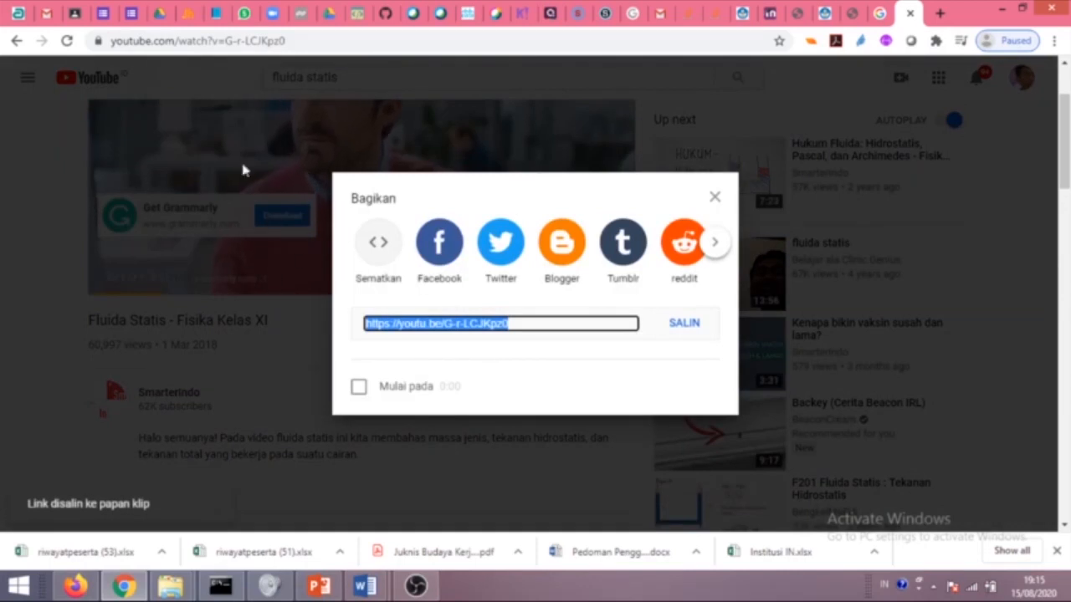
pyautogui.click(75, 14)
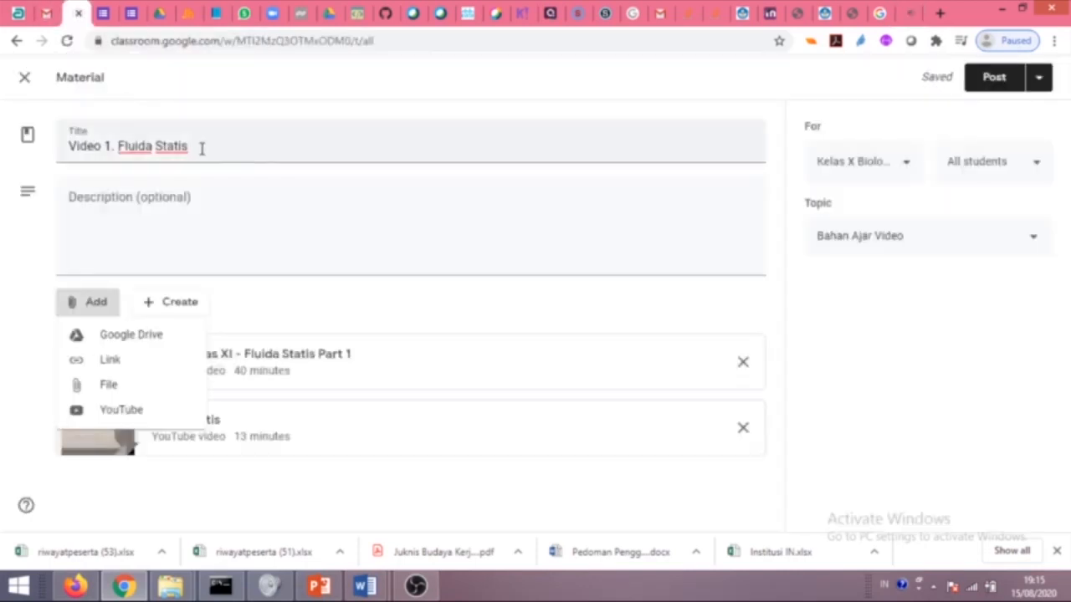
# Attach the copied 'Fluida Statis - Fisika Kelas XI' YouTube URL as a link.
pyautogui.click(122, 366)
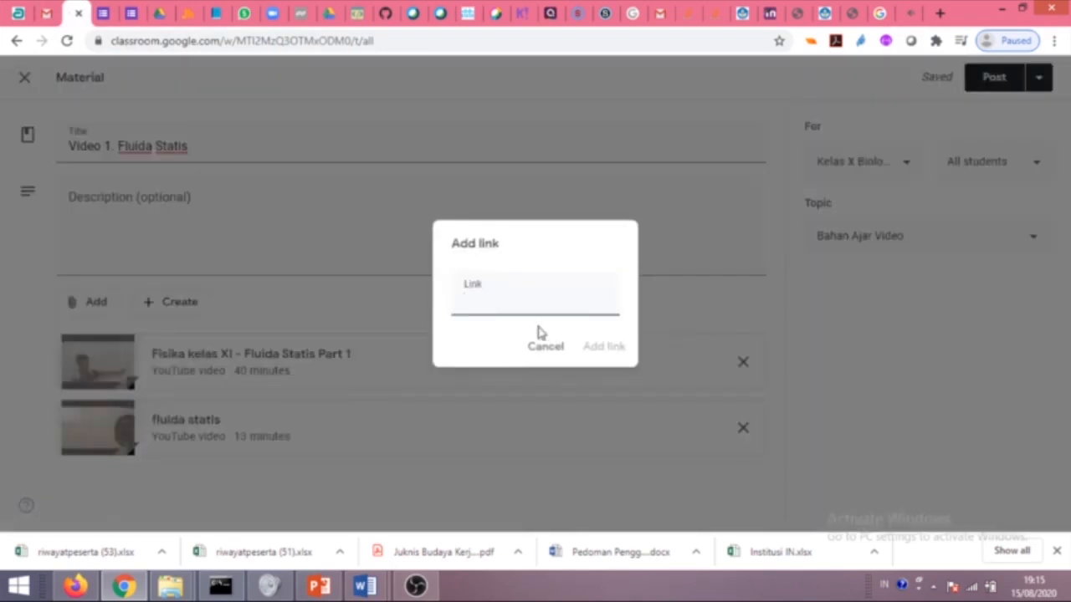
pyautogui.hotkey('ctrl', 'v')
pyautogui.click(603, 350)
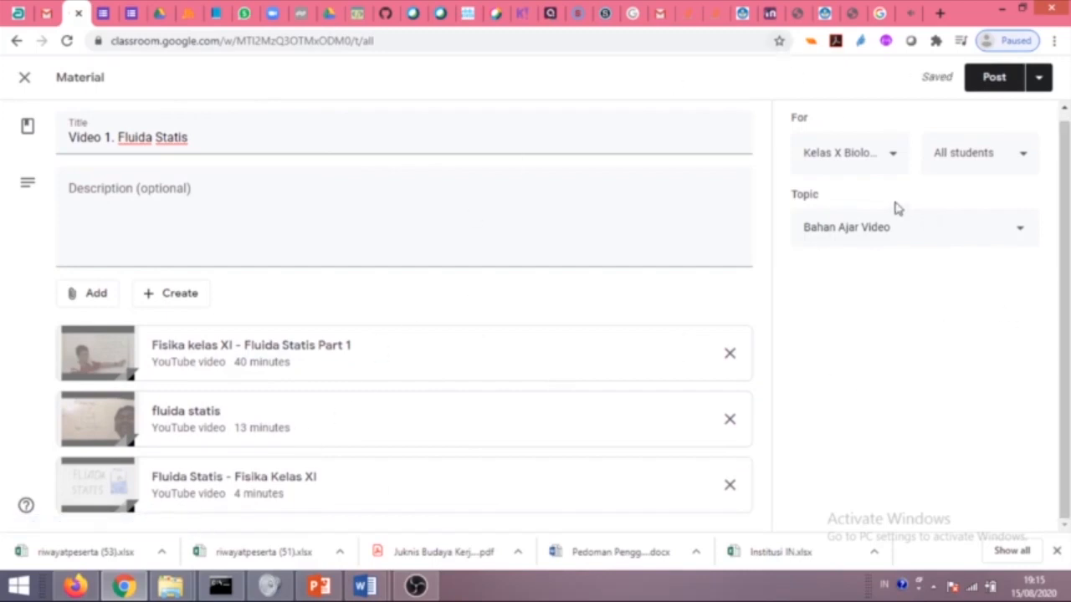
# Close the YouTube share options and return to the Classroom draft.
pyautogui.click(905, 12)
pyautogui.press('Escape')
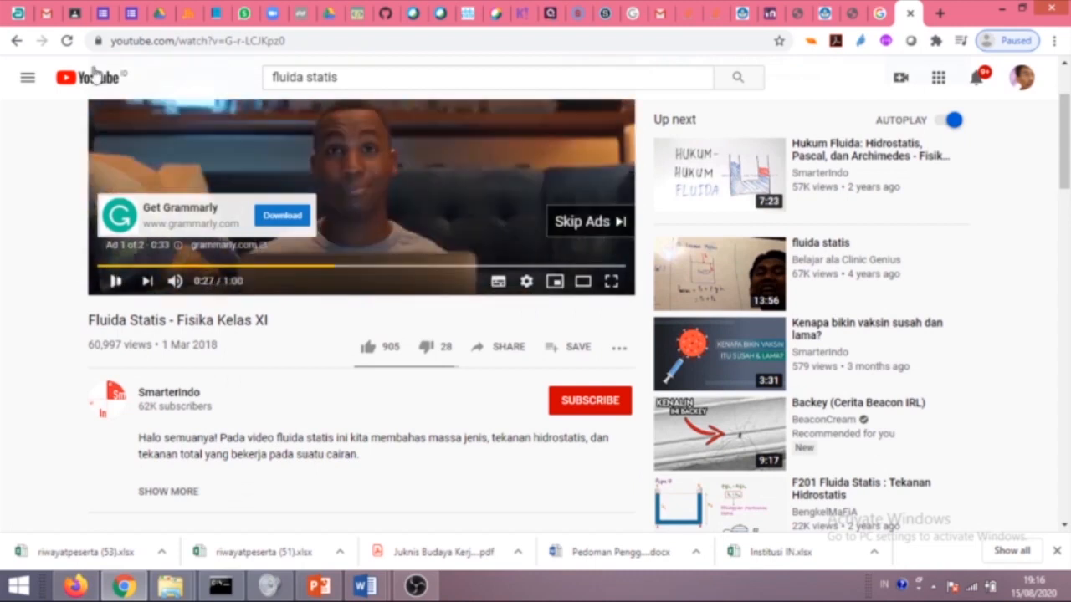
pyautogui.click(78, 12)
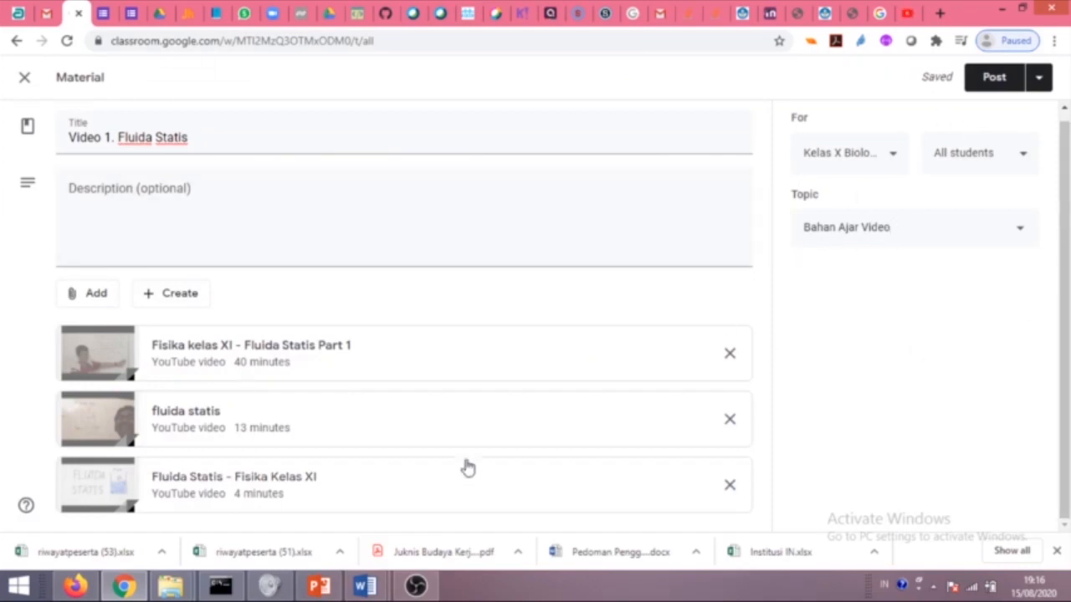
# Post Video 1. Fluida Statis and expand it to see its three videos.
pyautogui.click(983, 80)
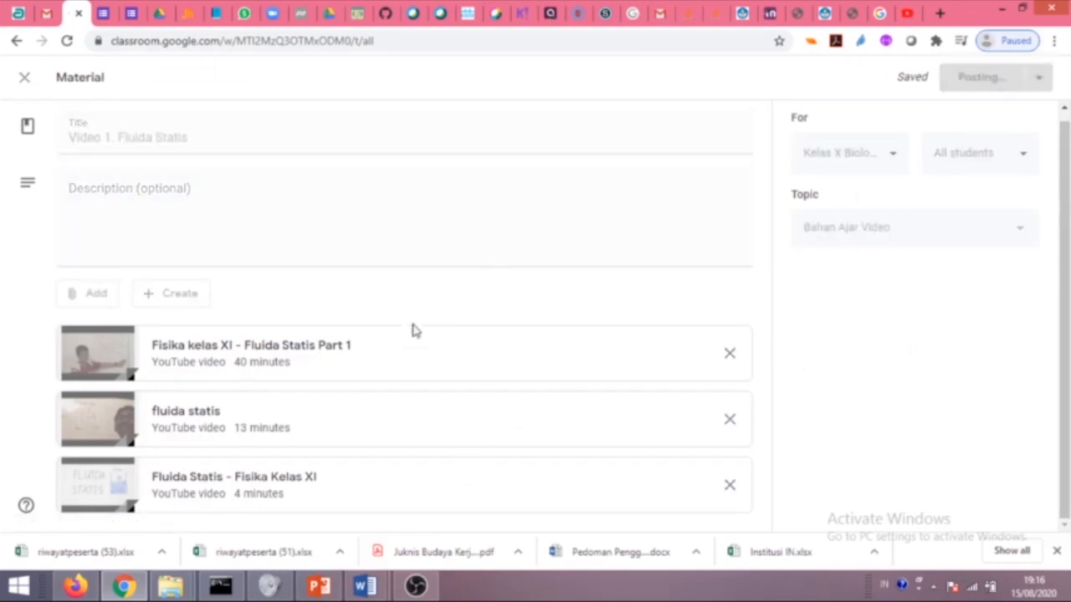
pyautogui.scroll(-8, 401, 339)
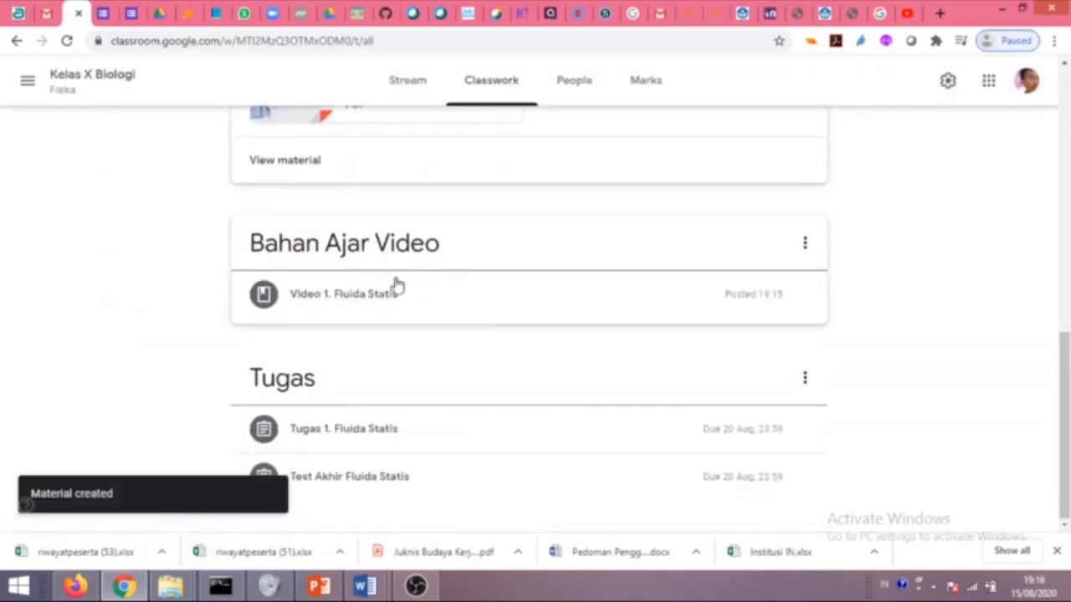
pyautogui.click(354, 302)
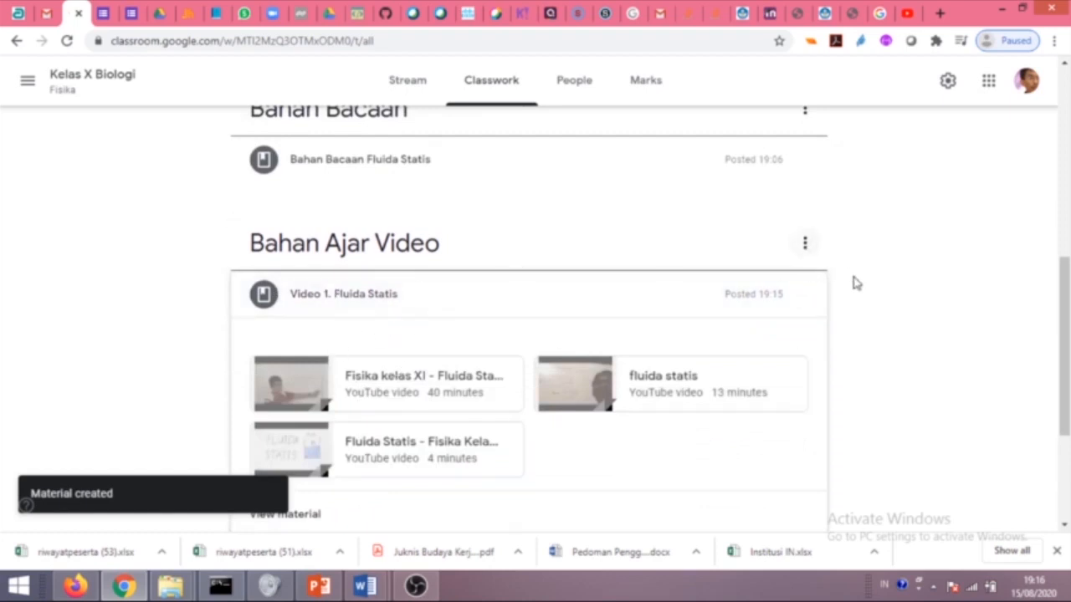
# Check the post and topic option menus, then open the Bahan Ajar Video topic page.
pyautogui.click(805, 296)
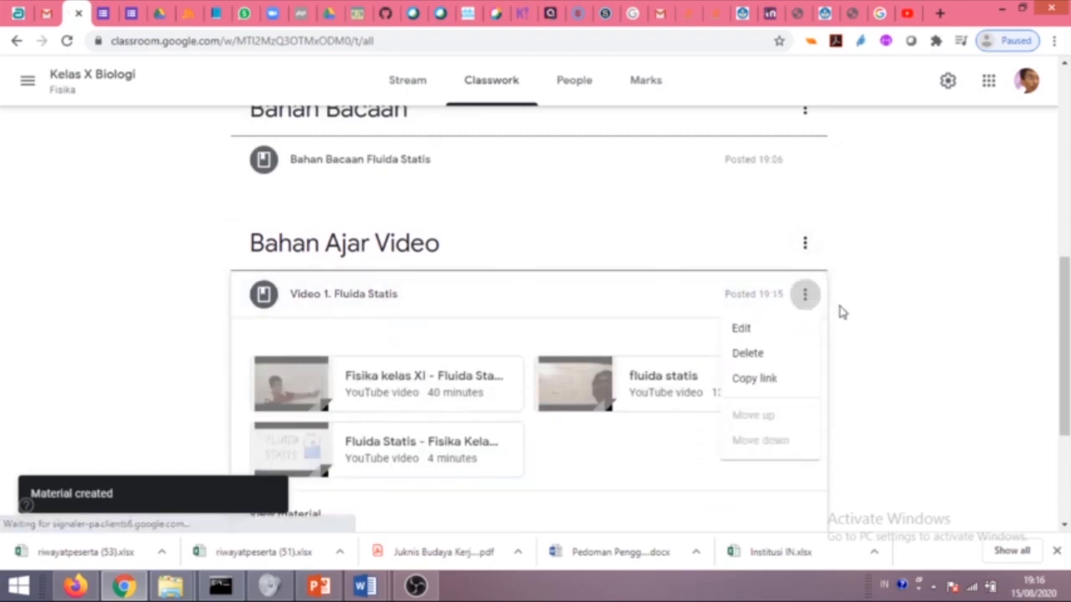
pyautogui.click(934, 365)
pyautogui.click(805, 243)
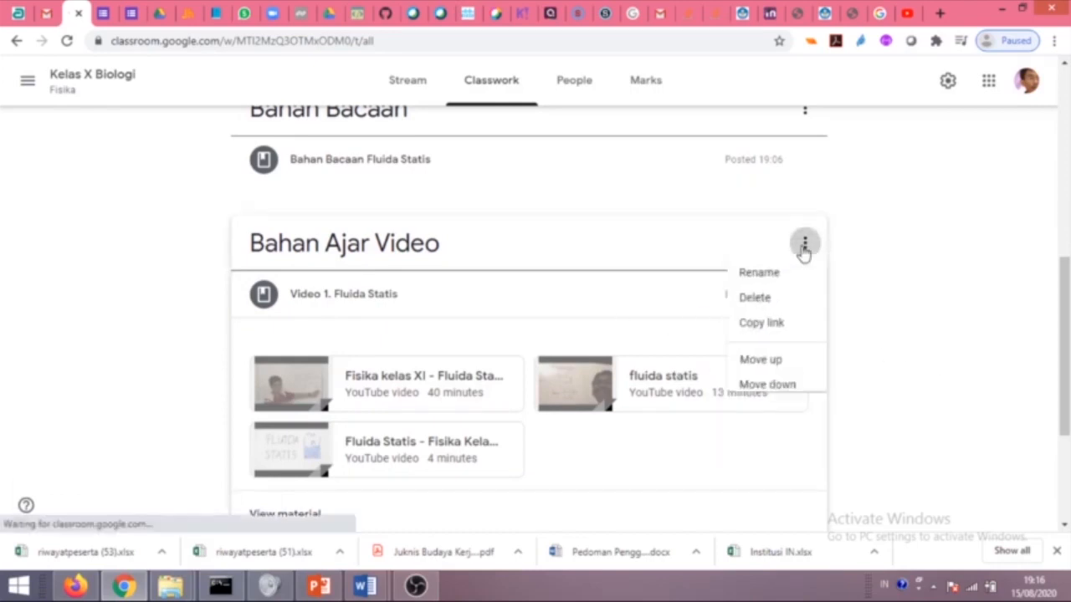
pyautogui.click(866, 377)
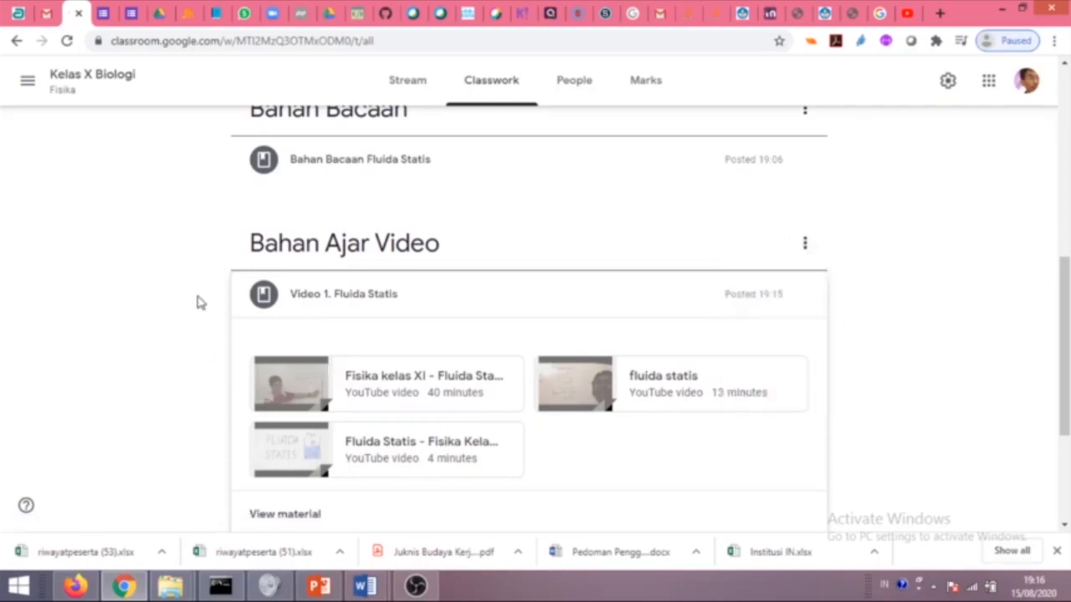
pyautogui.click(297, 259)
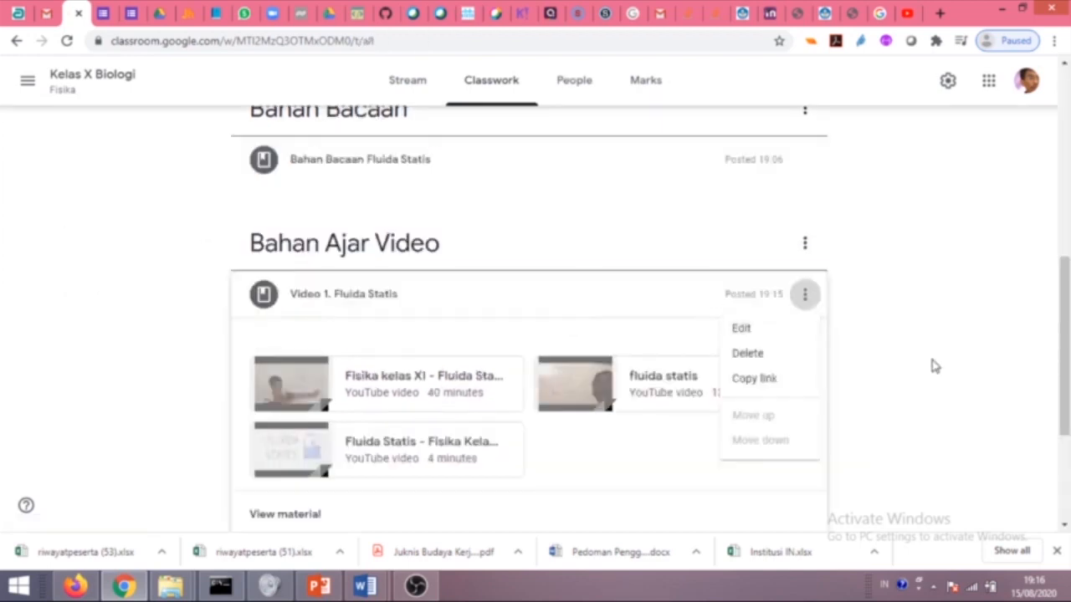
pyautogui.click(864, 334)
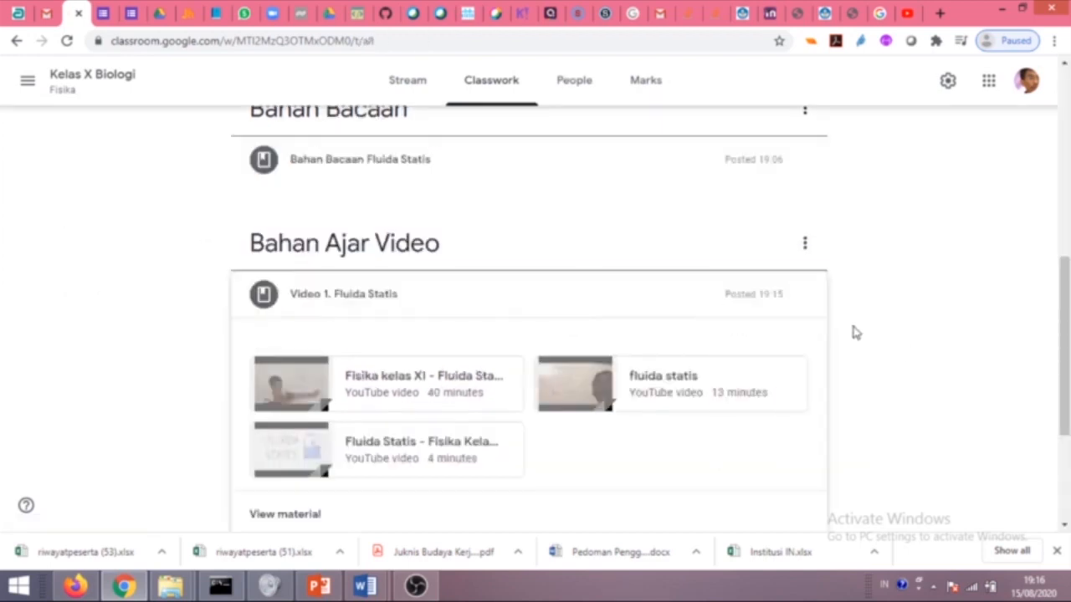
pyautogui.click(804, 243)
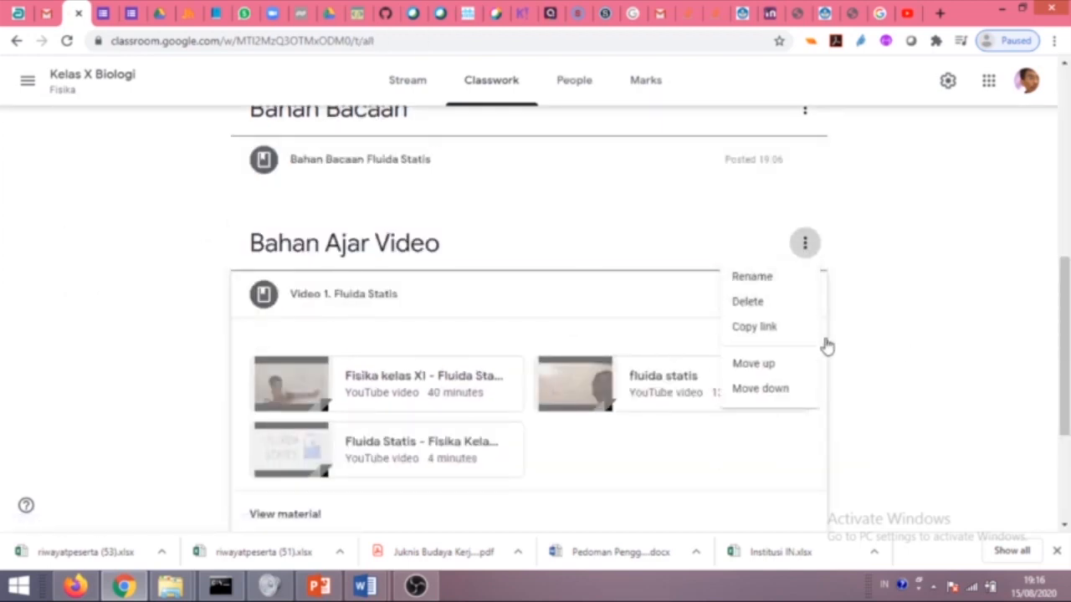
pyautogui.click(864, 376)
pyautogui.click(296, 254)
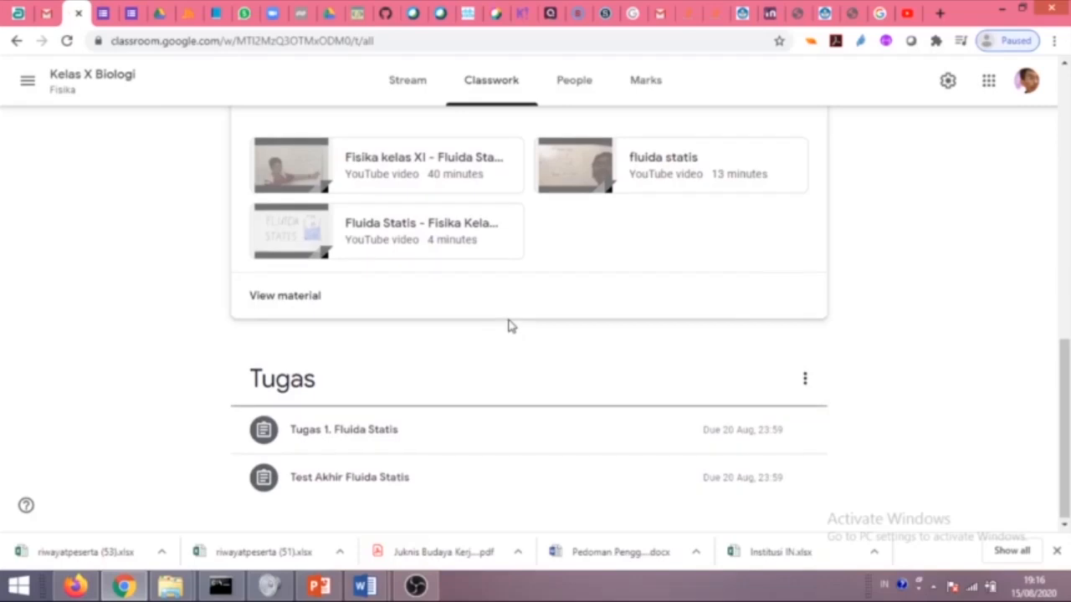
# Scroll up to the Fluida topic and expand the Fluida Statis material.
pyautogui.scroll(3, 507, 323)
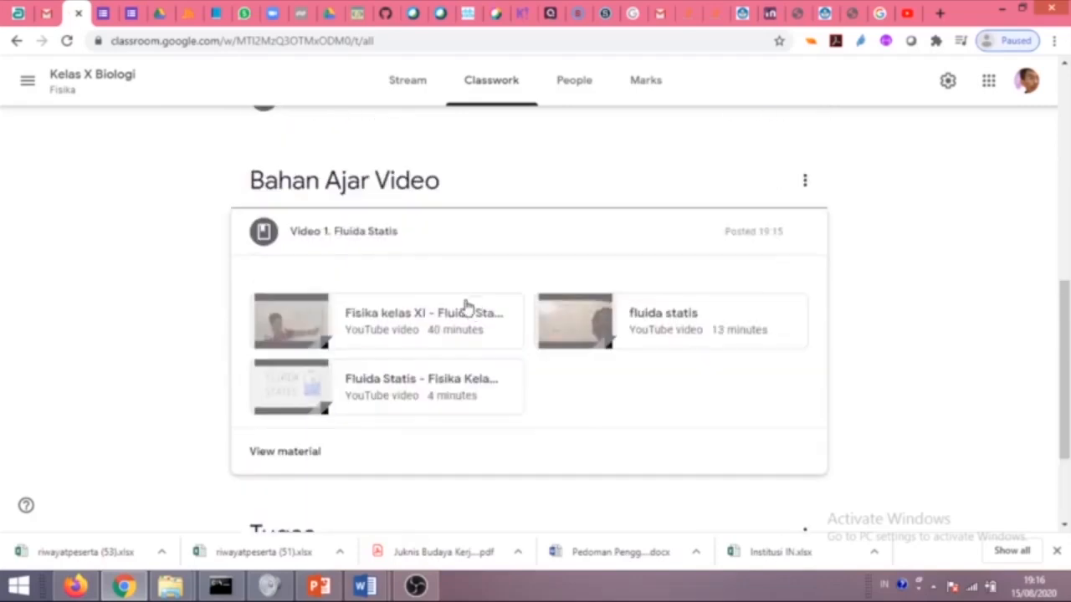
pyautogui.scroll(3, 418, 209)
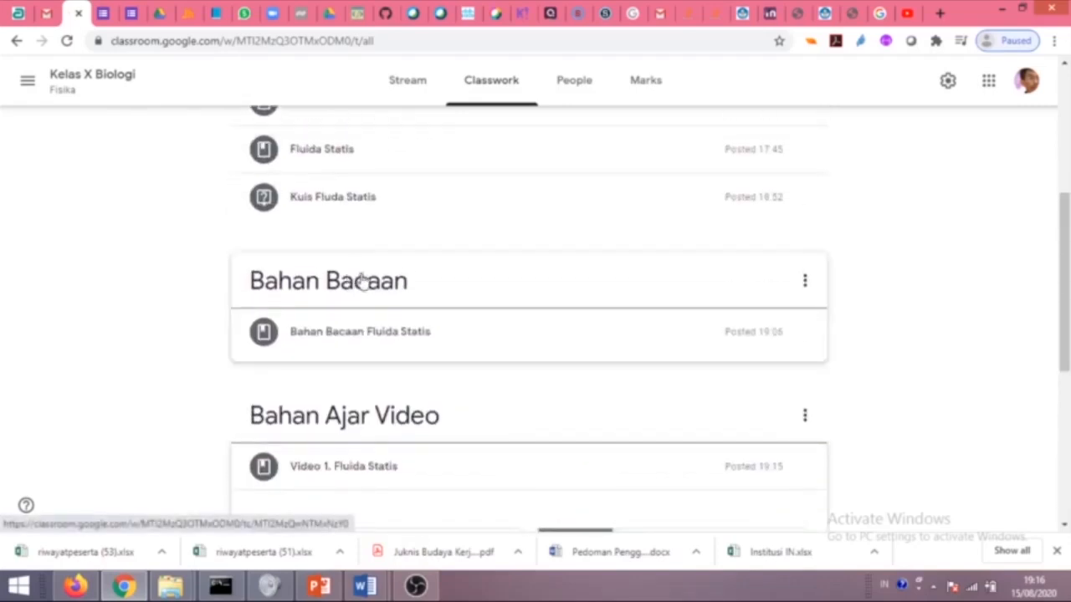
pyautogui.scroll(2, 439, 299)
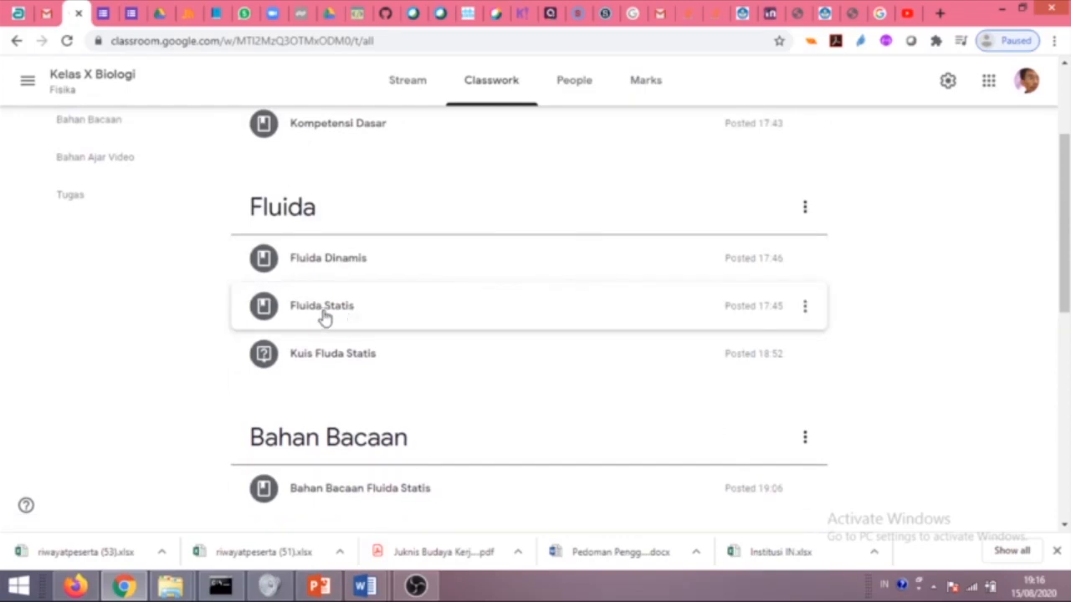
pyautogui.click(349, 312)
pyautogui.scroll(-3, 473, 352)
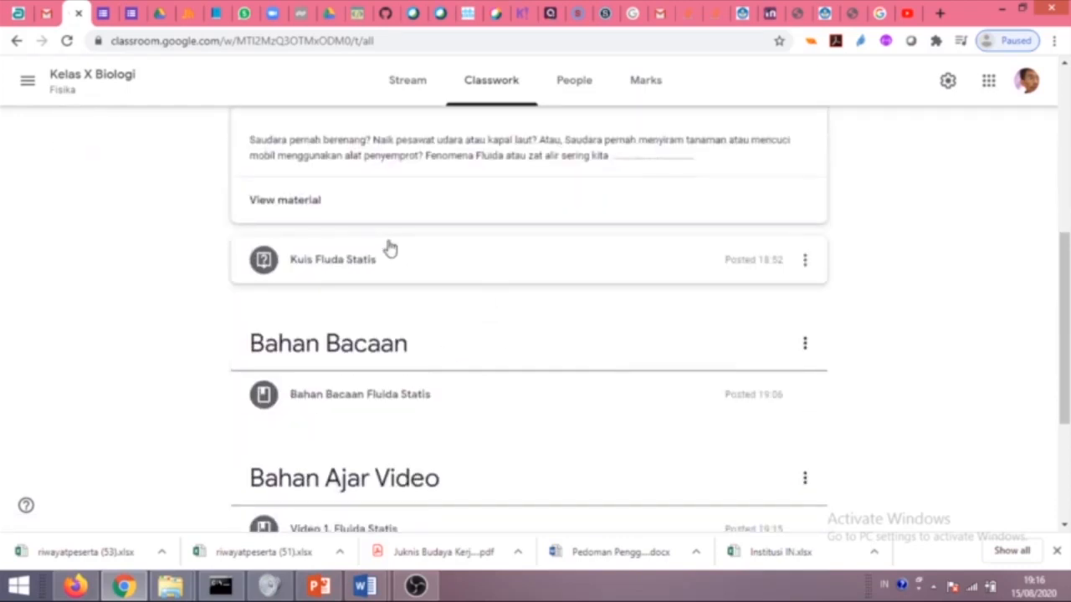
pyautogui.scroll(3, 753, 234)
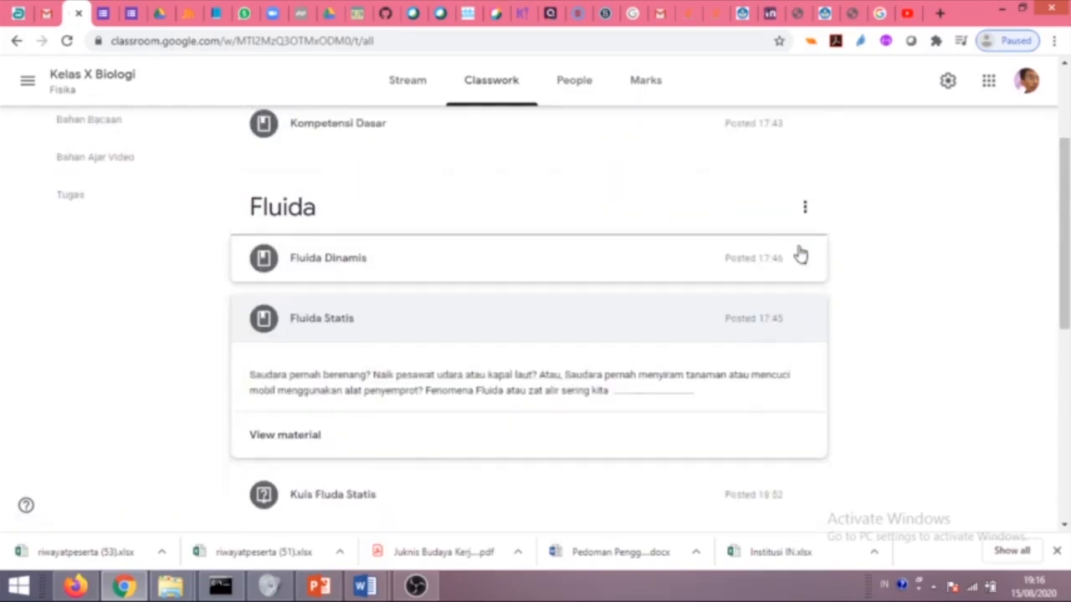
# Edit the Fluida Statis material and bring up the attachment type choices.
pyautogui.click(803, 322)
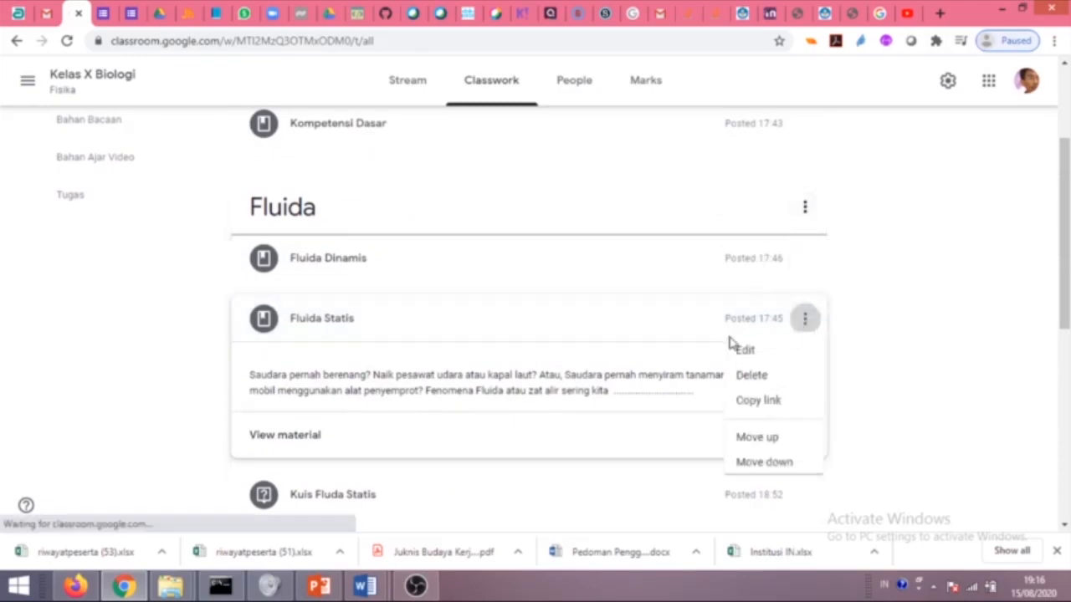
pyautogui.click(753, 353)
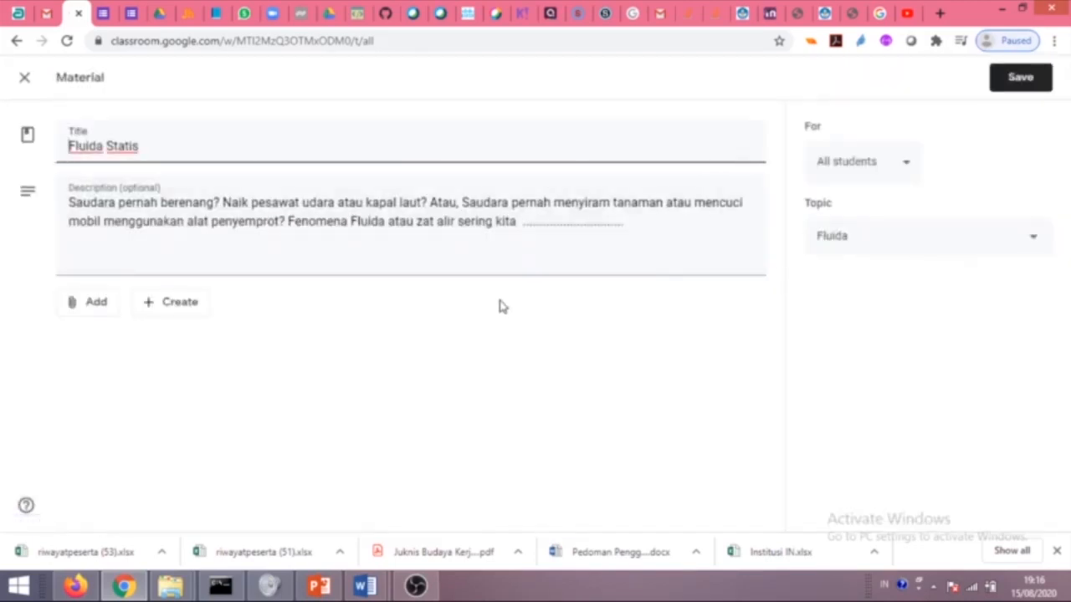
pyautogui.click(92, 308)
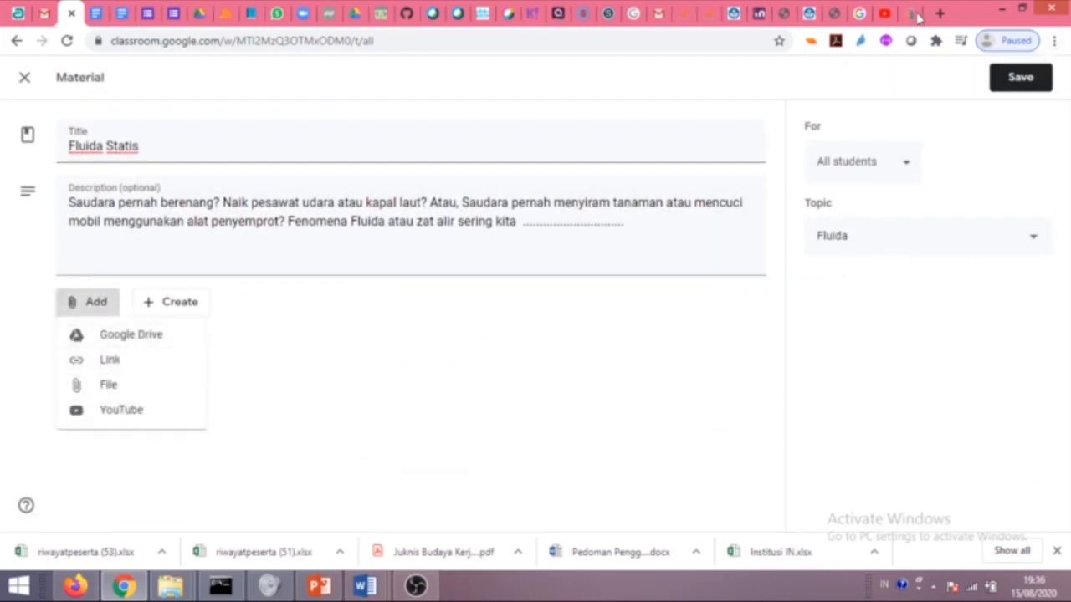
pyautogui.click(916, 14)
# Close the Share panel and page through the 'Membuat meeting room di webex pengajar' slides.
pyautogui.scroll(1, 444, 326)
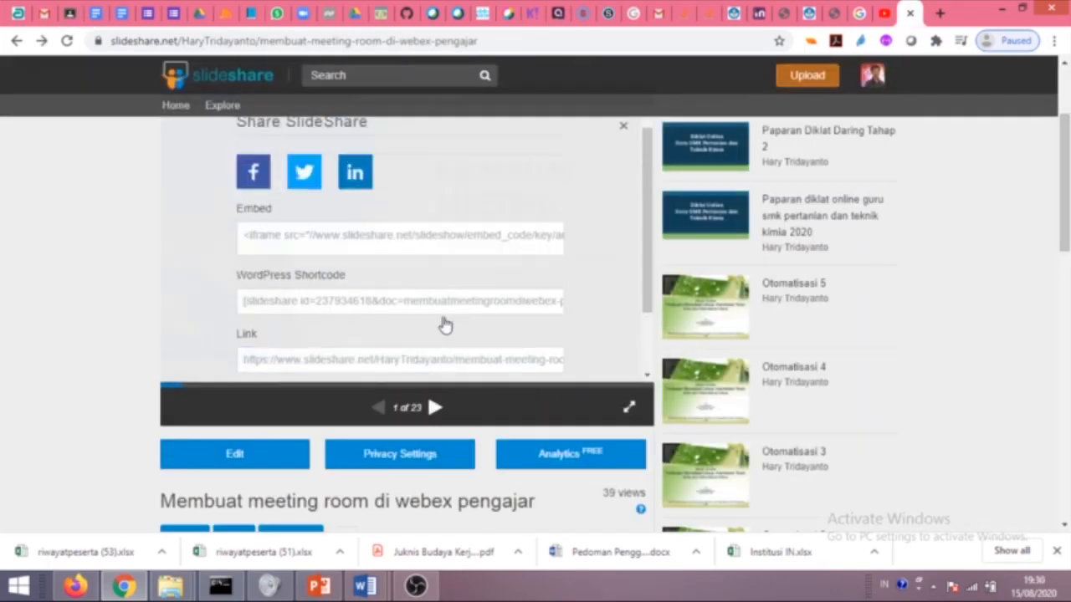
pyautogui.scroll(3, 443, 326)
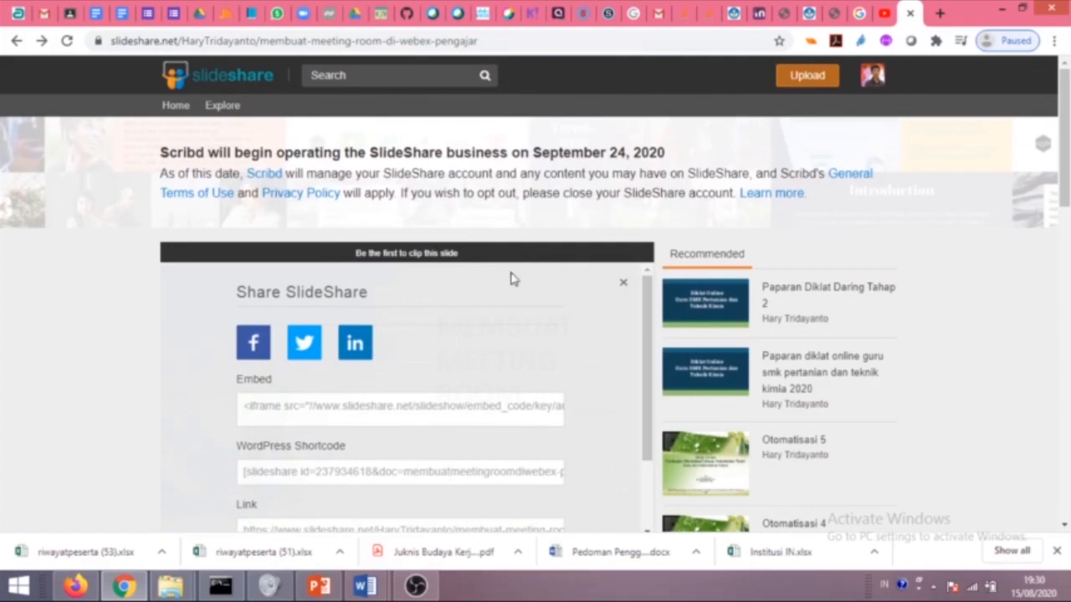
pyautogui.click(623, 283)
pyautogui.scroll(-5, 409, 332)
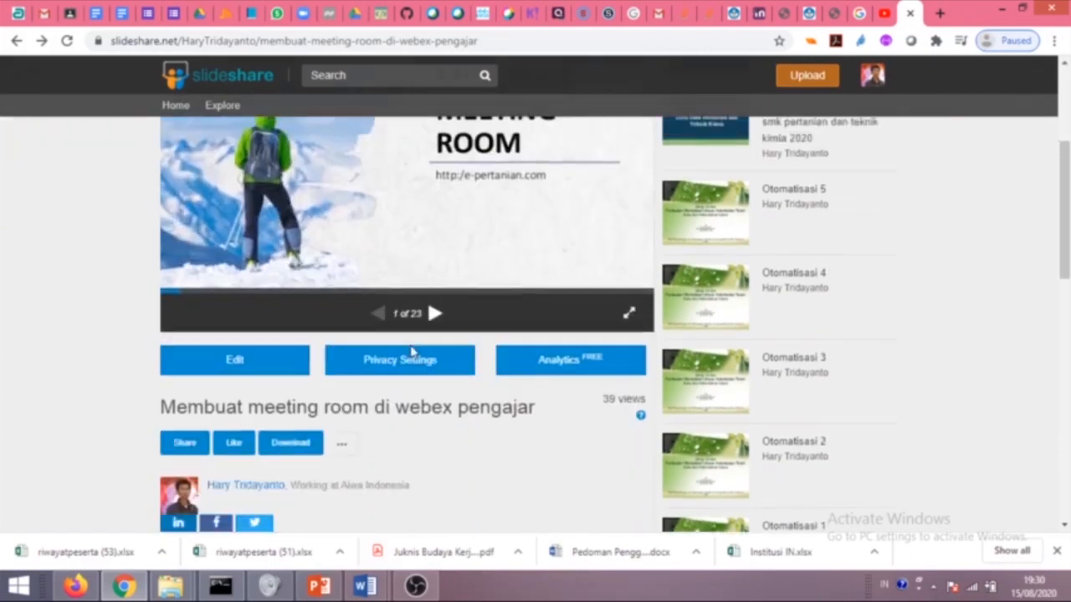
pyautogui.click(435, 250)
pyautogui.click(435, 250)
pyautogui.scroll(2, 439, 260)
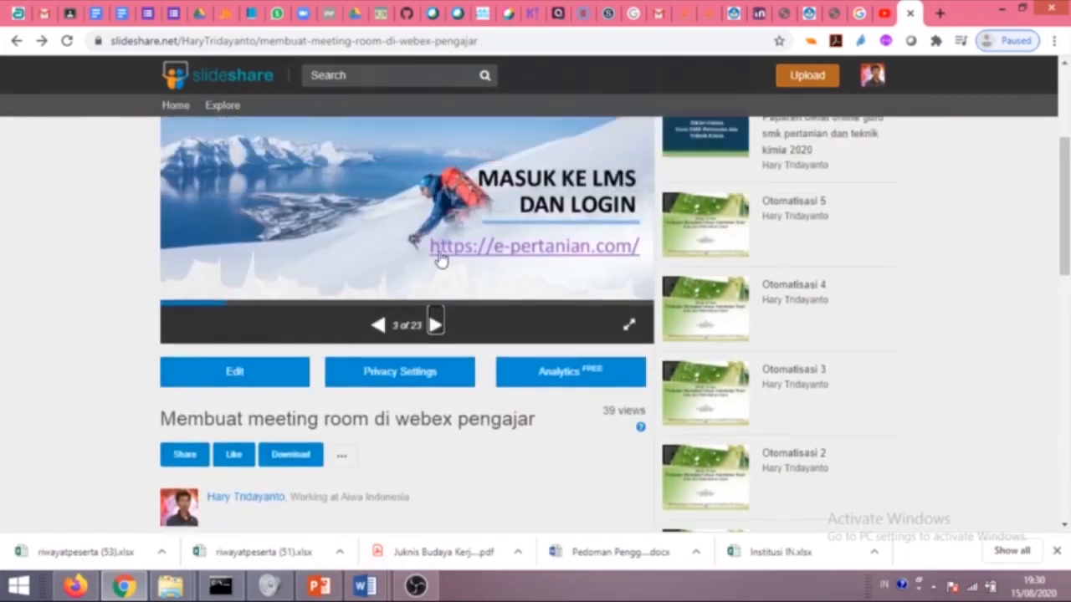
pyautogui.click(377, 407)
pyautogui.scroll(2, 377, 407)
pyautogui.scroll(-3, 427, 445)
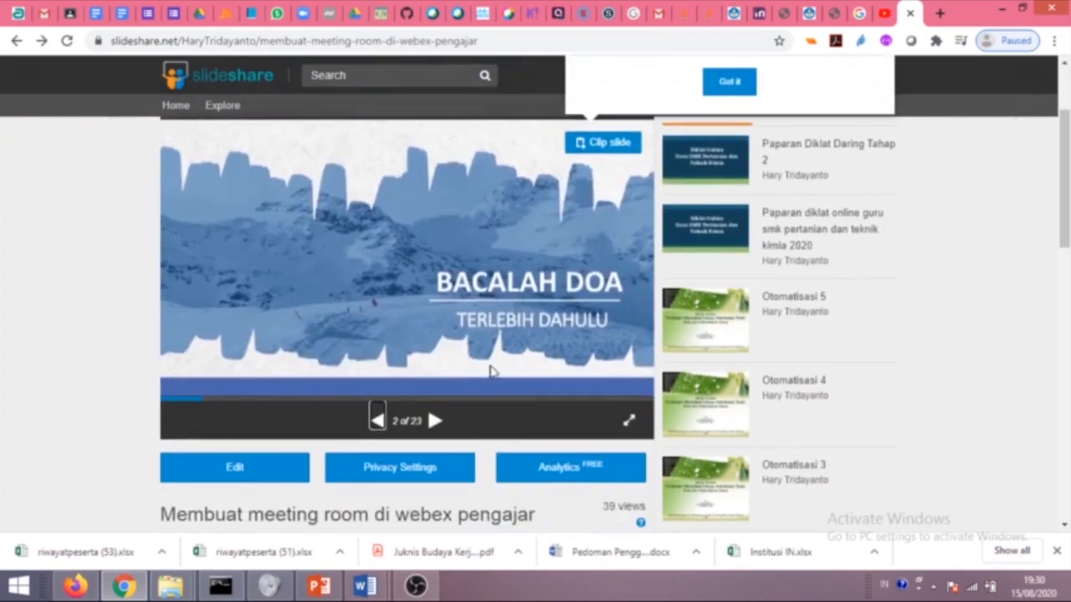
# Open the presentation's details page, dismiss the clipping tip, and go back.
pyautogui.click(279, 389)
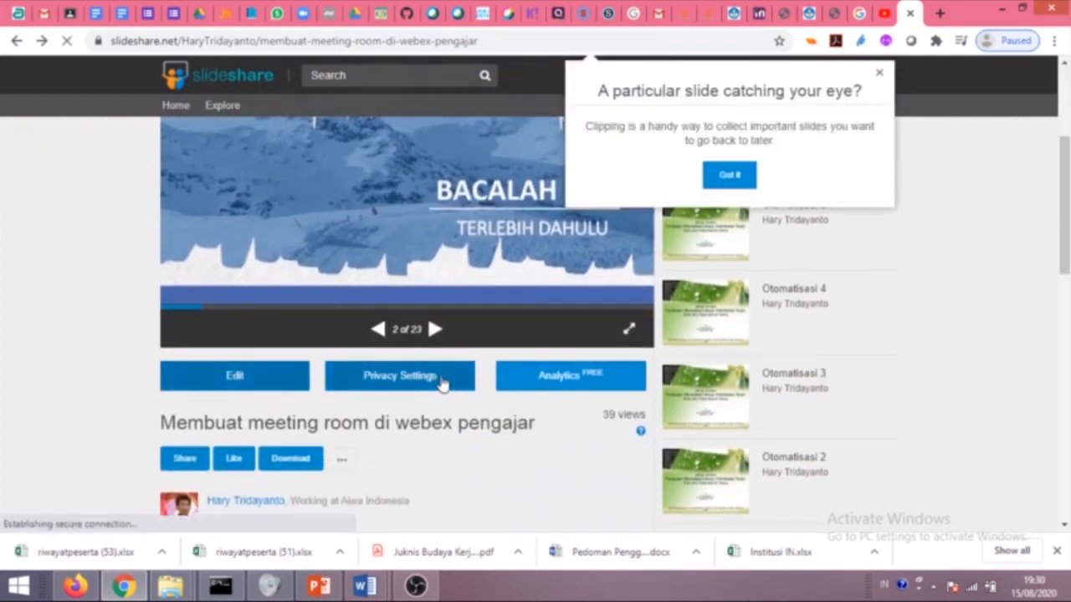
pyautogui.click(880, 74)
pyautogui.scroll(-2, 219, 408)
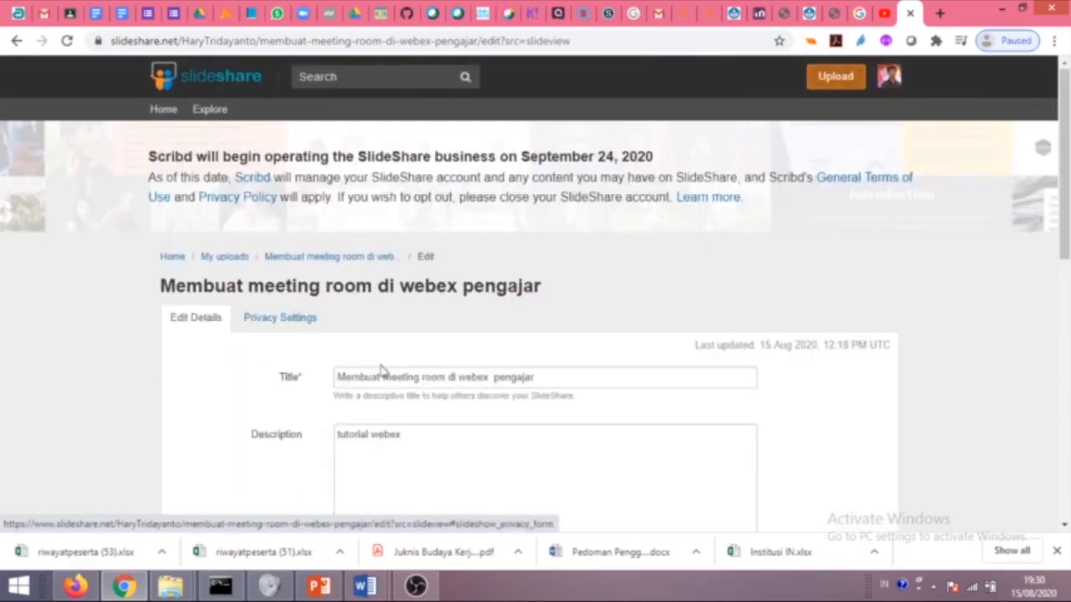
pyautogui.click(17, 40)
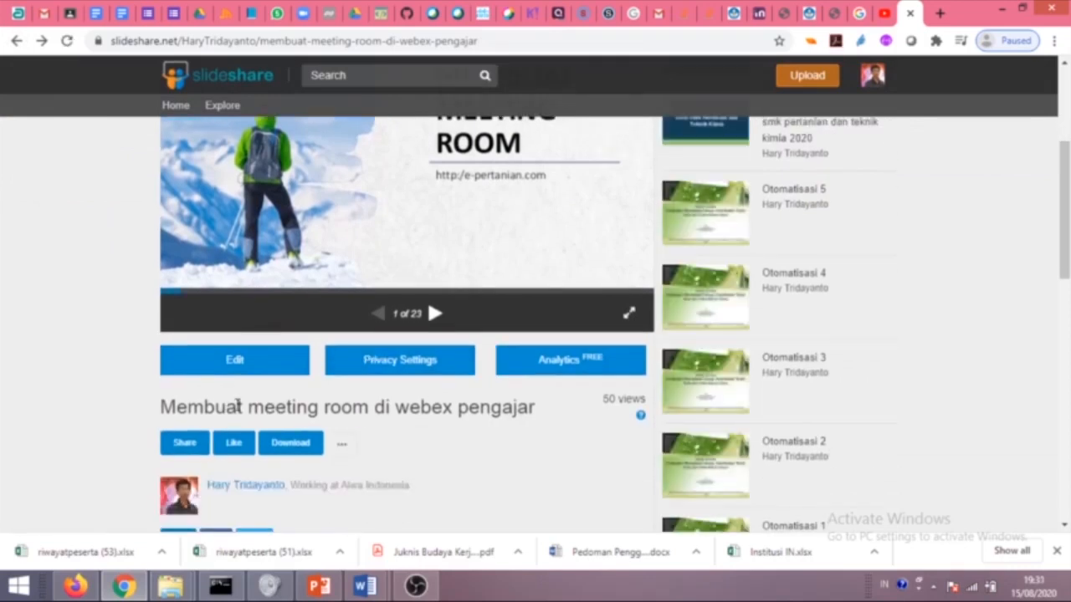
# Bring up the presentation's share options and select its link before returning to Classroom.
pyautogui.click(188, 452)
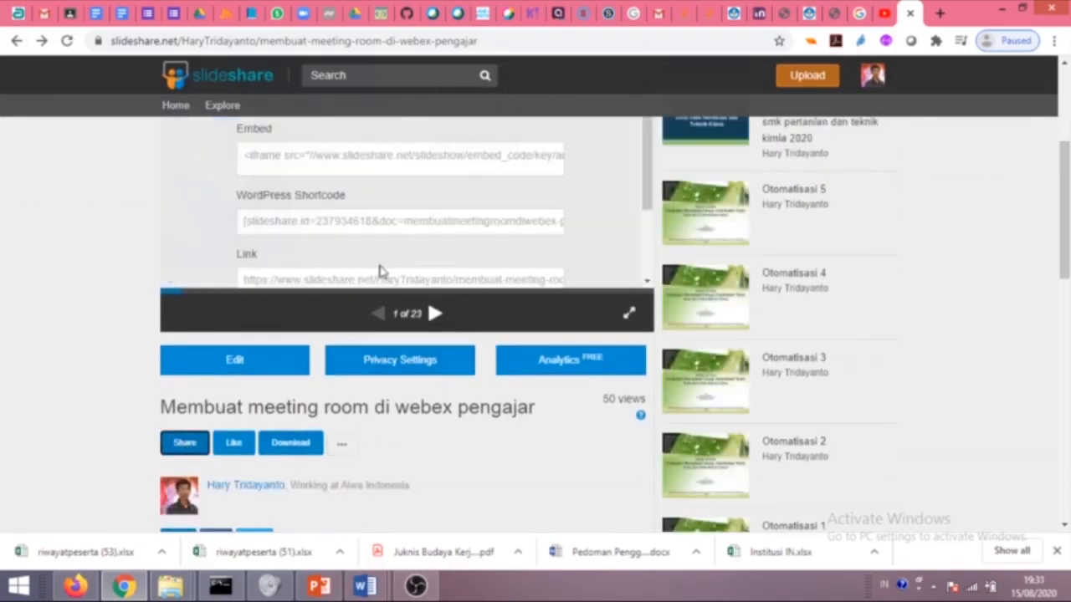
pyautogui.scroll(-1, 378, 243)
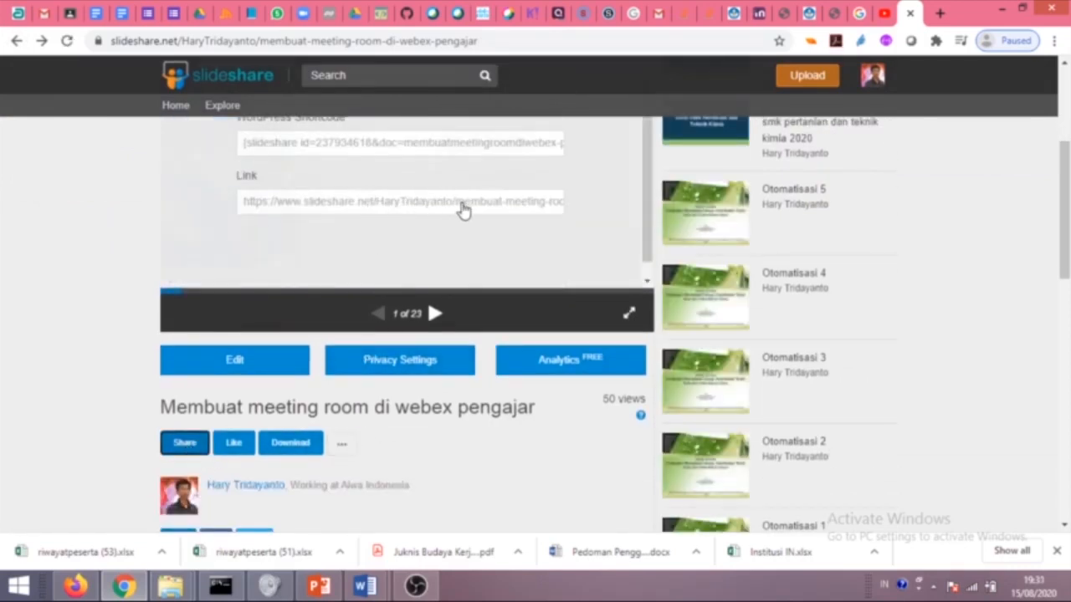
pyautogui.click(462, 211)
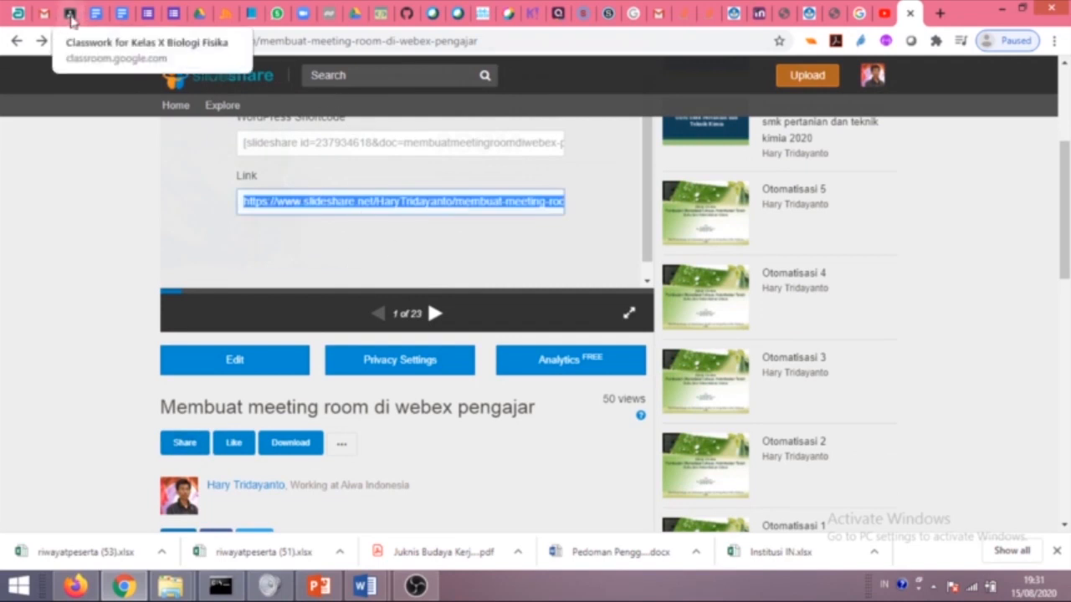
pyautogui.click(70, 17)
# Return to the Fluida Statis material and attach the copied SlideShare webex presentation link.
pyautogui.click(123, 15)
pyautogui.click(123, 14)
pyautogui.click(97, 14)
pyautogui.click(97, 14)
pyautogui.click(70, 15)
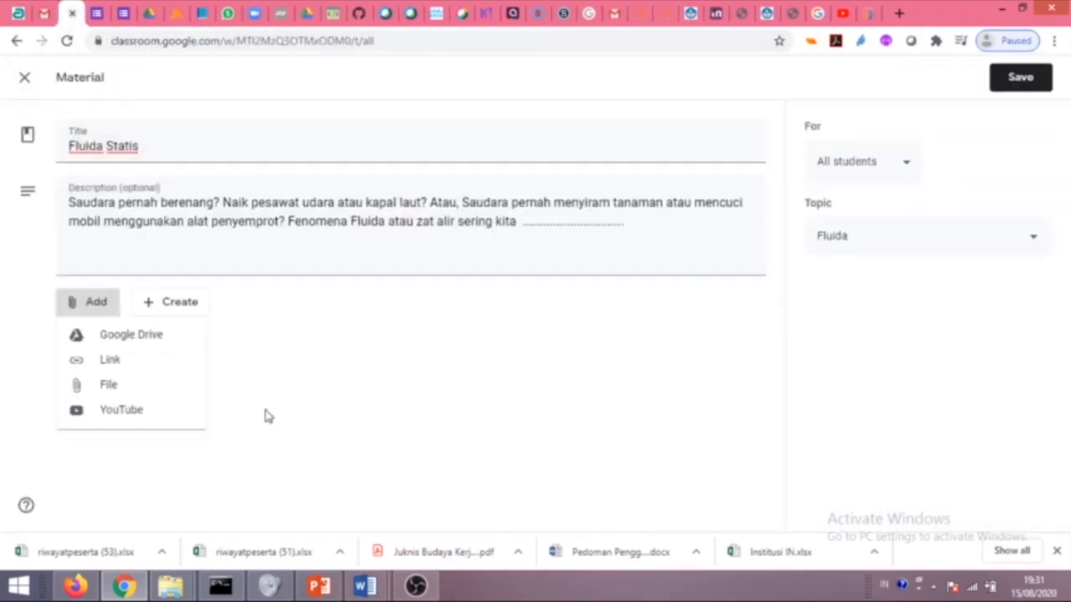
pyautogui.click(130, 365)
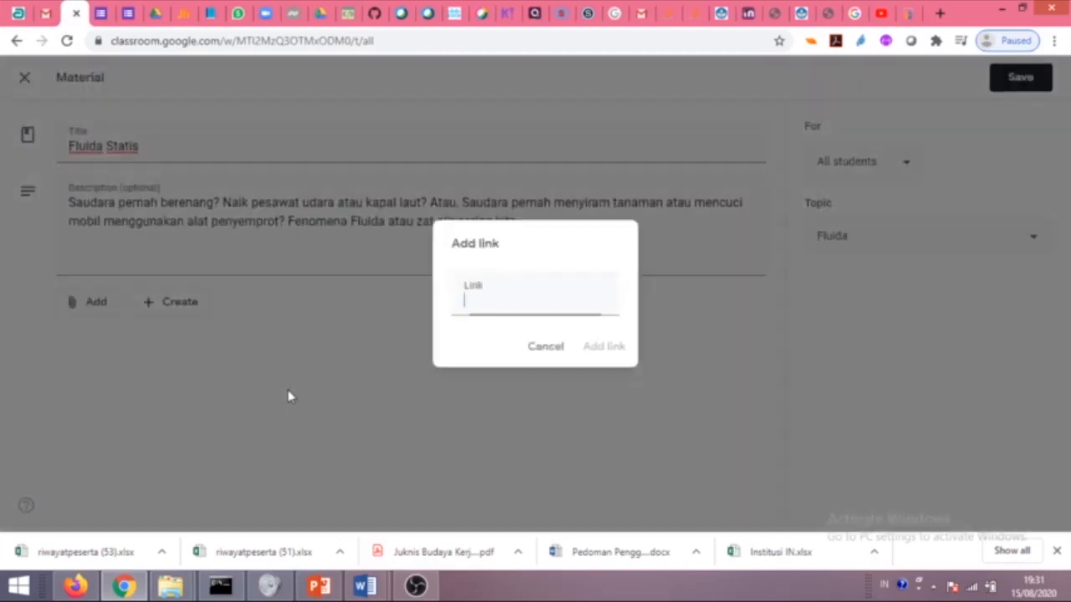
pyautogui.hotkey('ctrl', 'v')
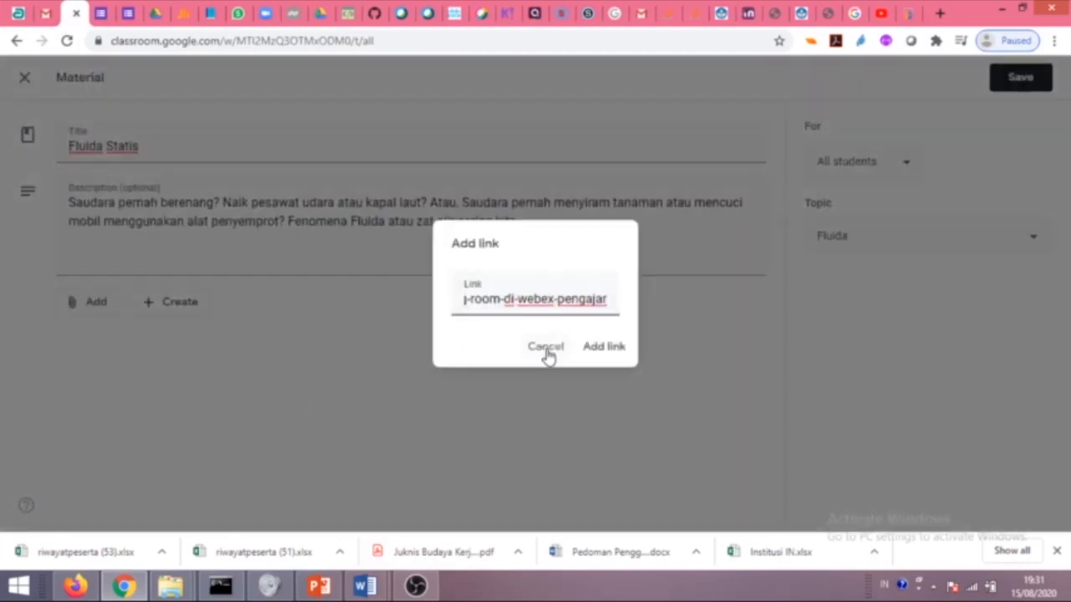
pyautogui.click(603, 346)
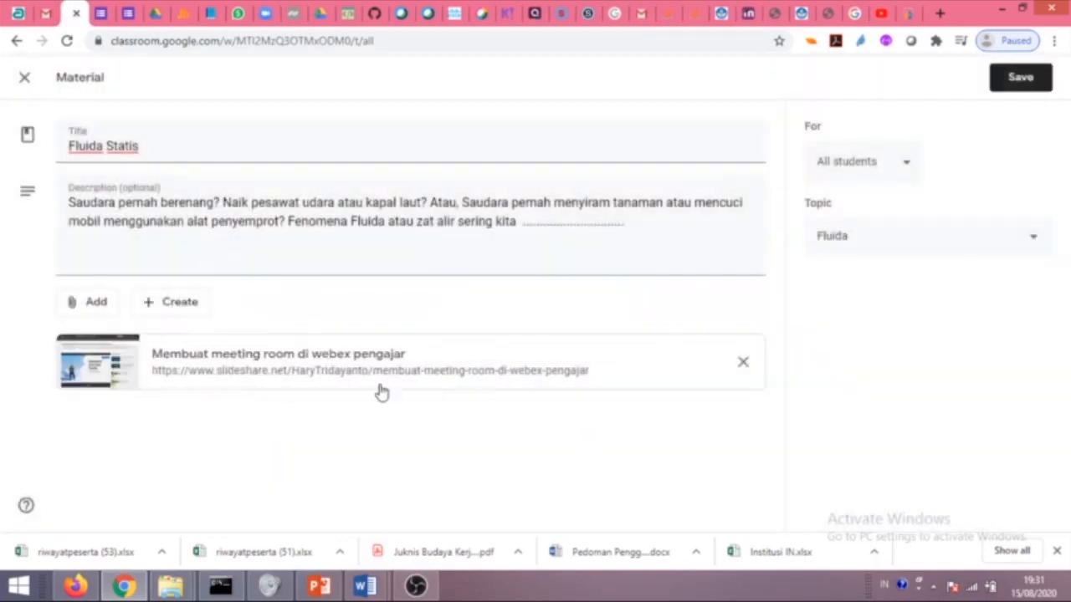
# Attach Tutorial GClassroom-Hary-V1.pdf from the Drive folder LMS - GClassroom-Schoology.
pyautogui.click(71, 306)
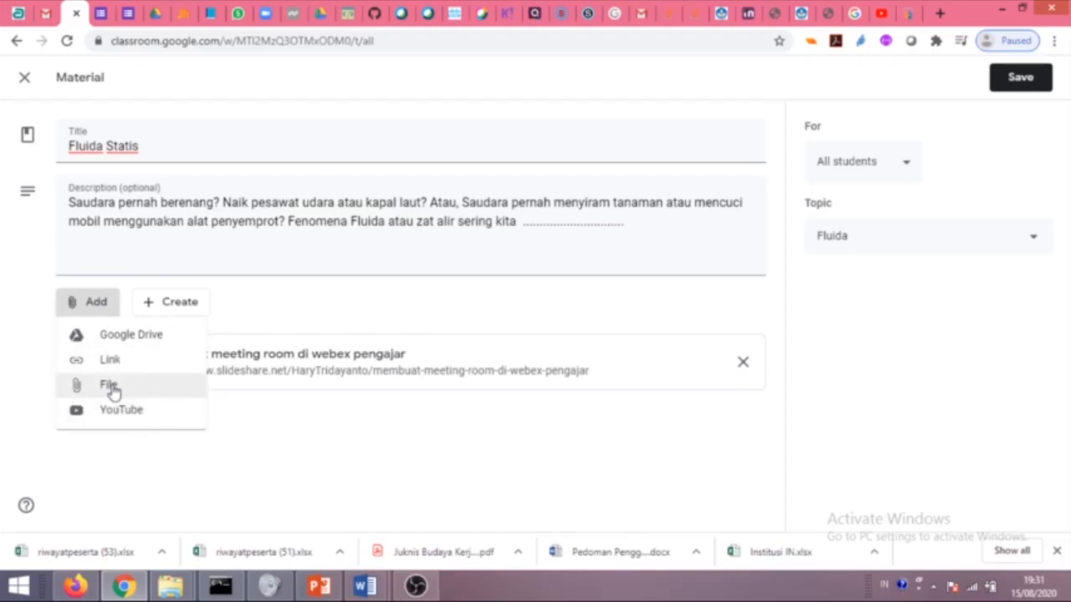
pyautogui.click(122, 343)
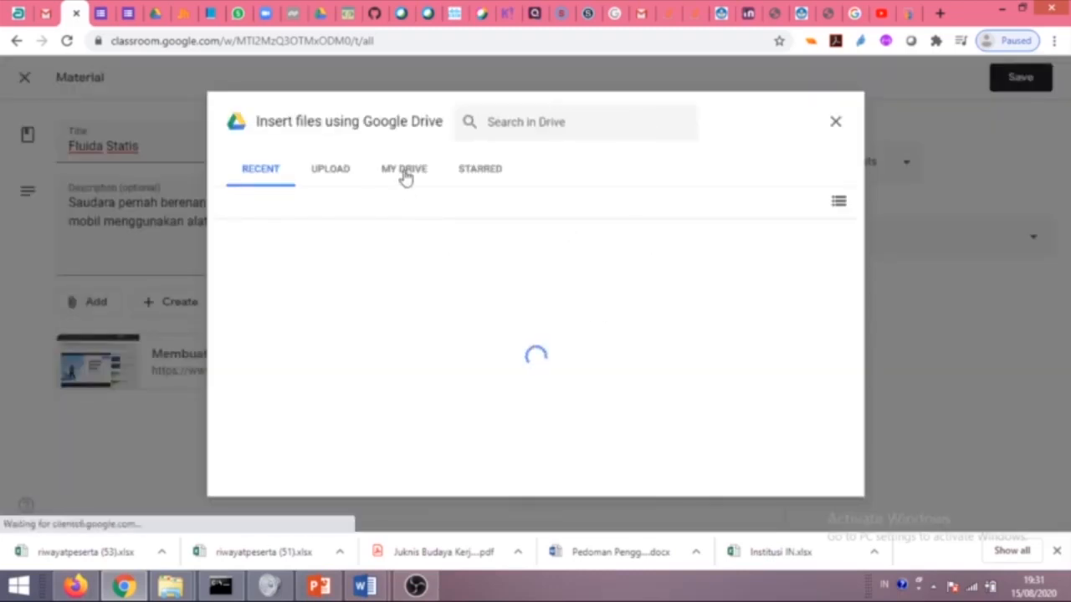
pyautogui.click(404, 172)
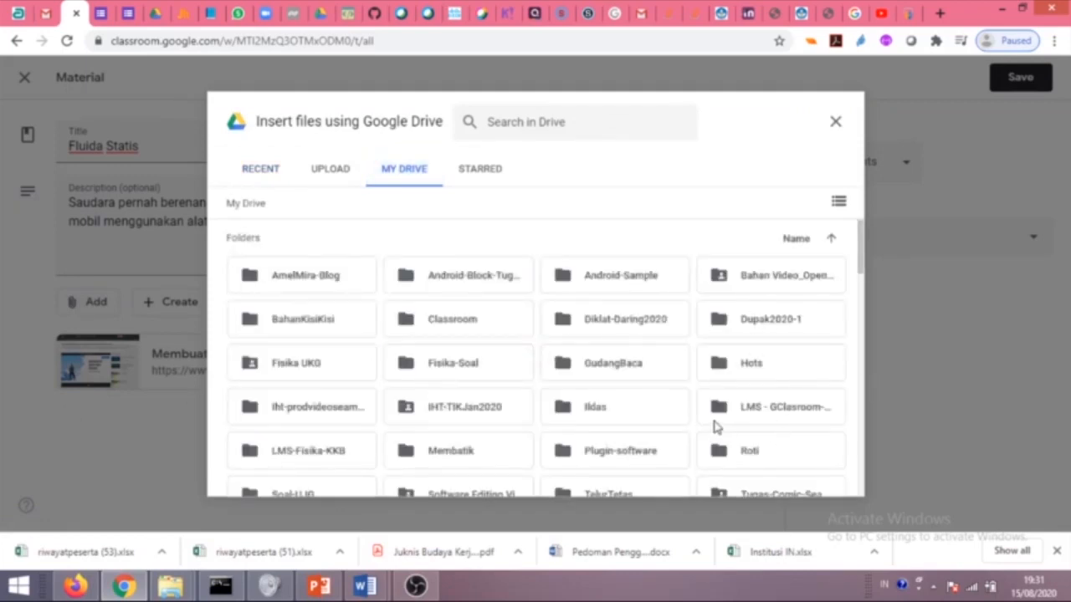
pyautogui.doubleClick(776, 407)
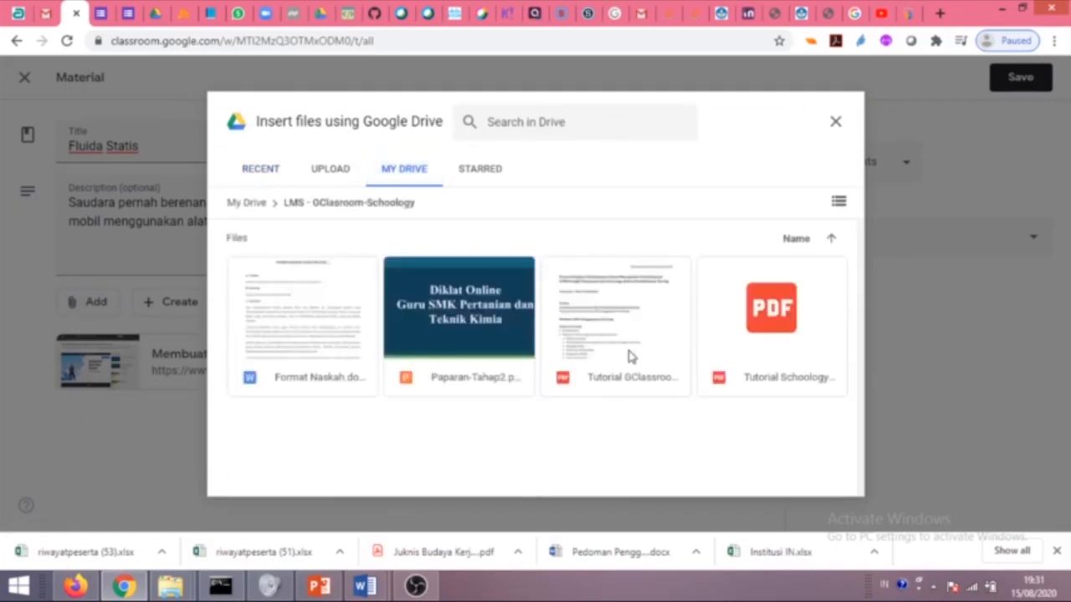
pyautogui.click(564, 293)
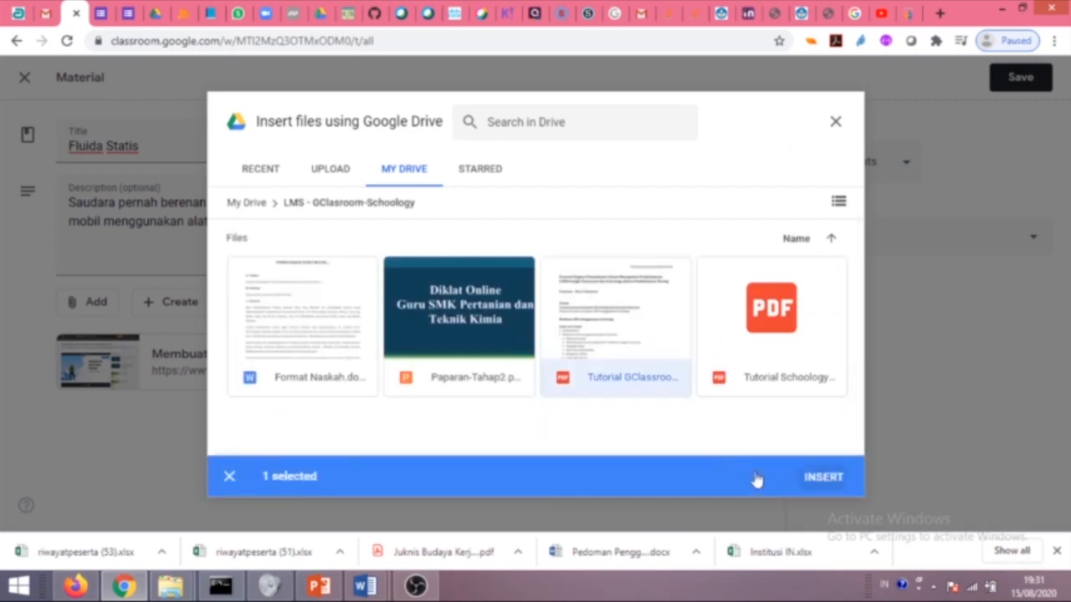
pyautogui.click(824, 479)
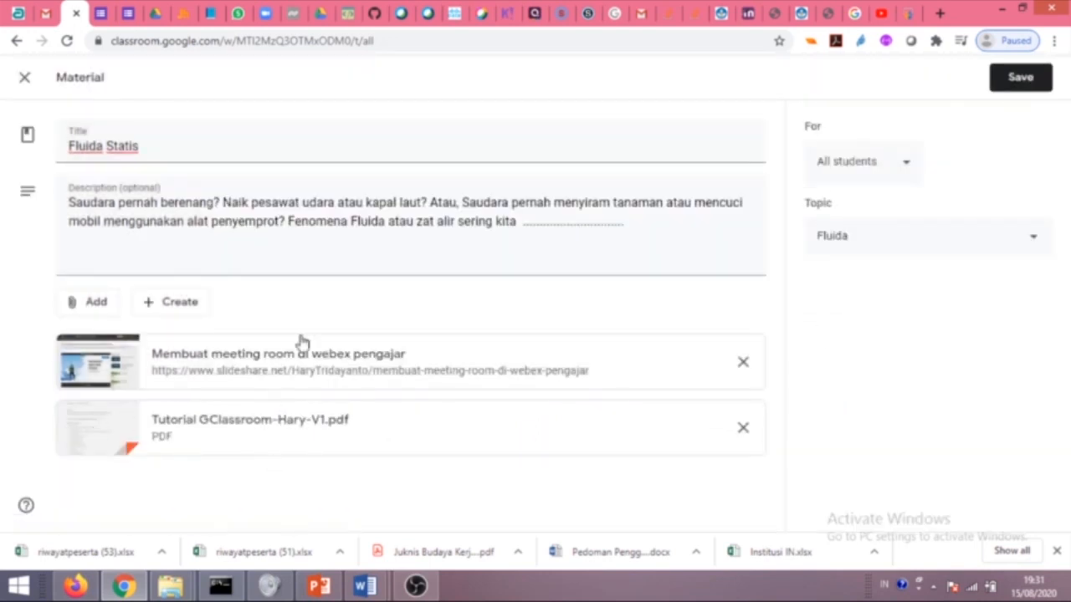
pyautogui.click(92, 311)
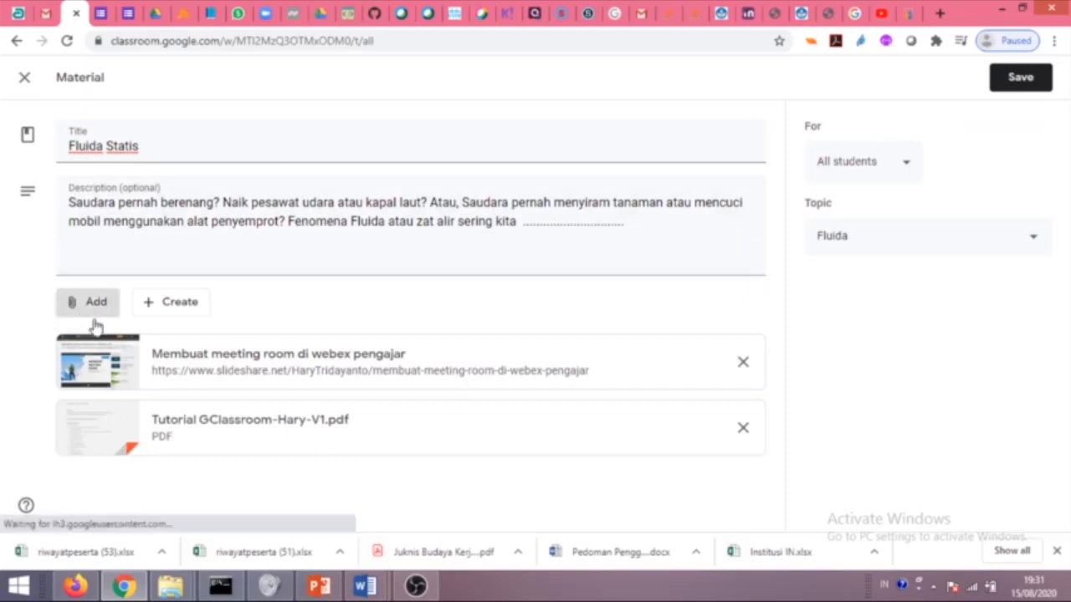
pyautogui.click(114, 395)
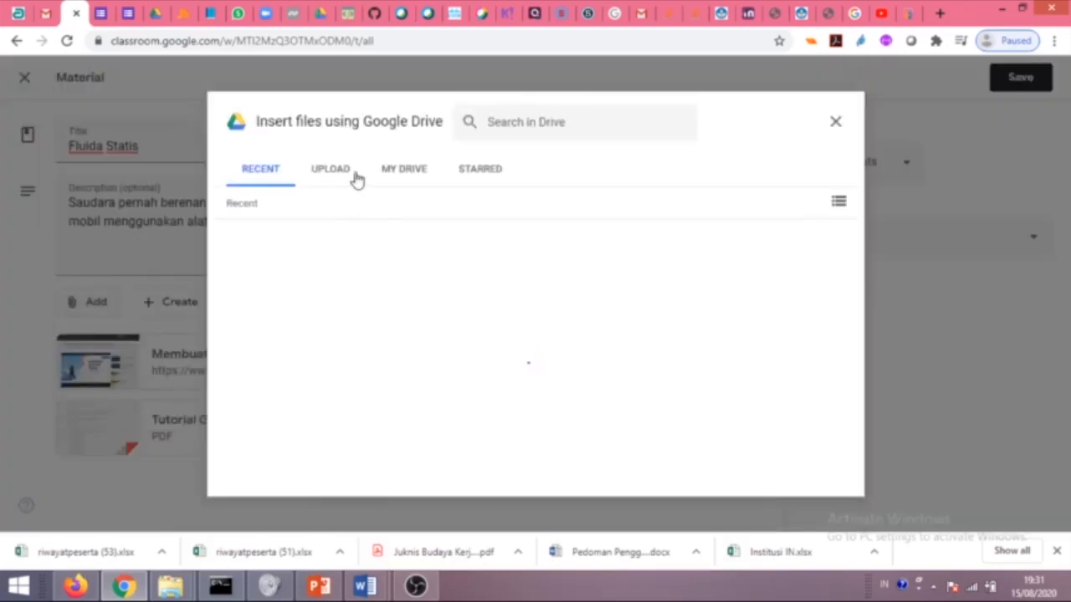
# Choose MEMBUAT MEETING ROOM DI WEBEX CARA IMPORT.pdf from the computer to upload as an attachment.
pyautogui.click(327, 180)
pyautogui.click(546, 400)
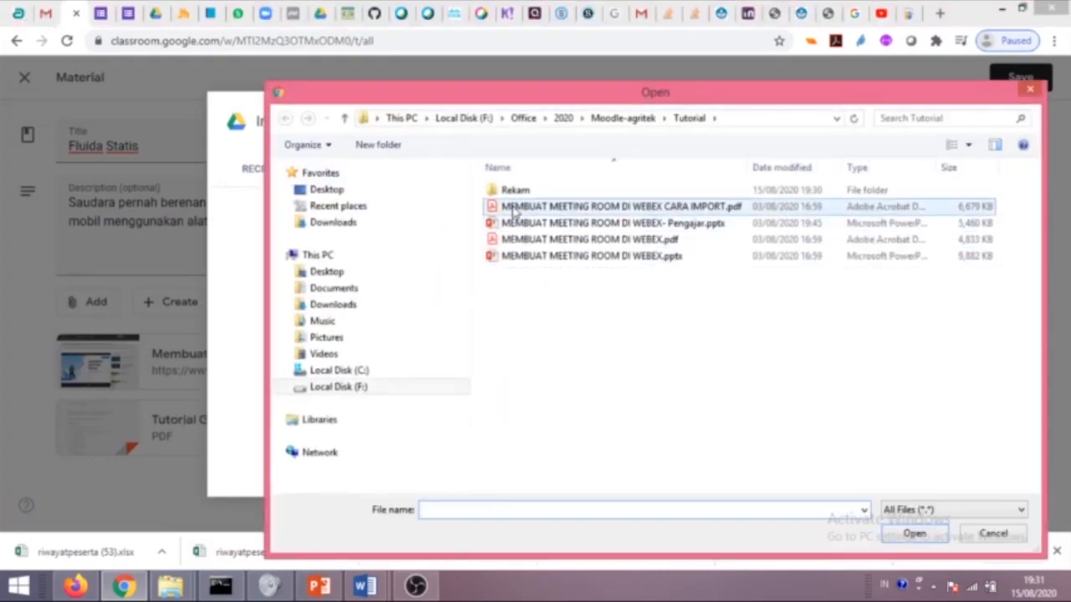
pyautogui.click(540, 209)
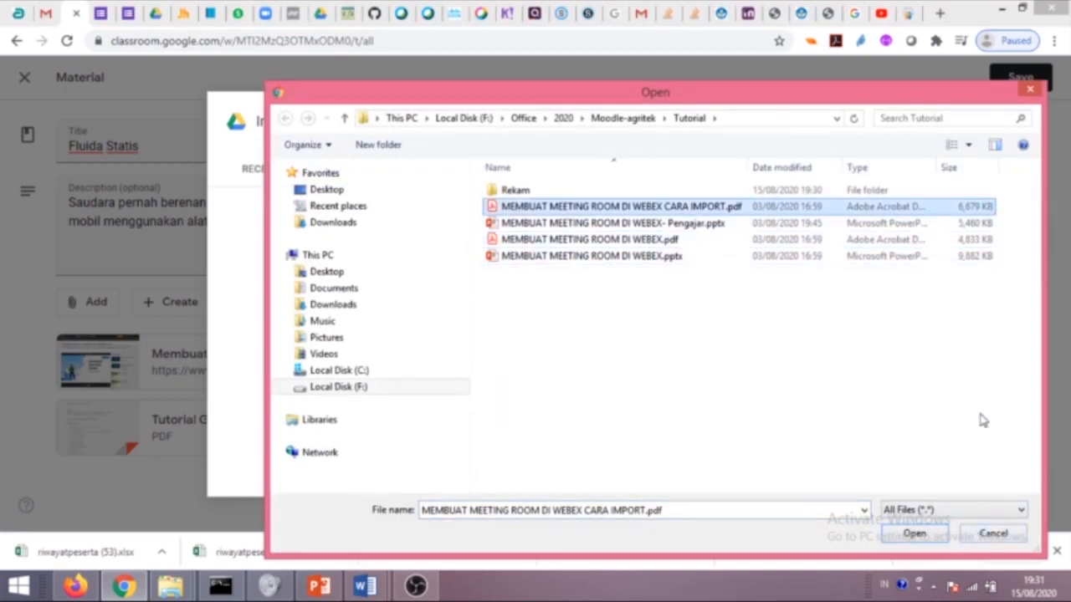
pyautogui.click(920, 534)
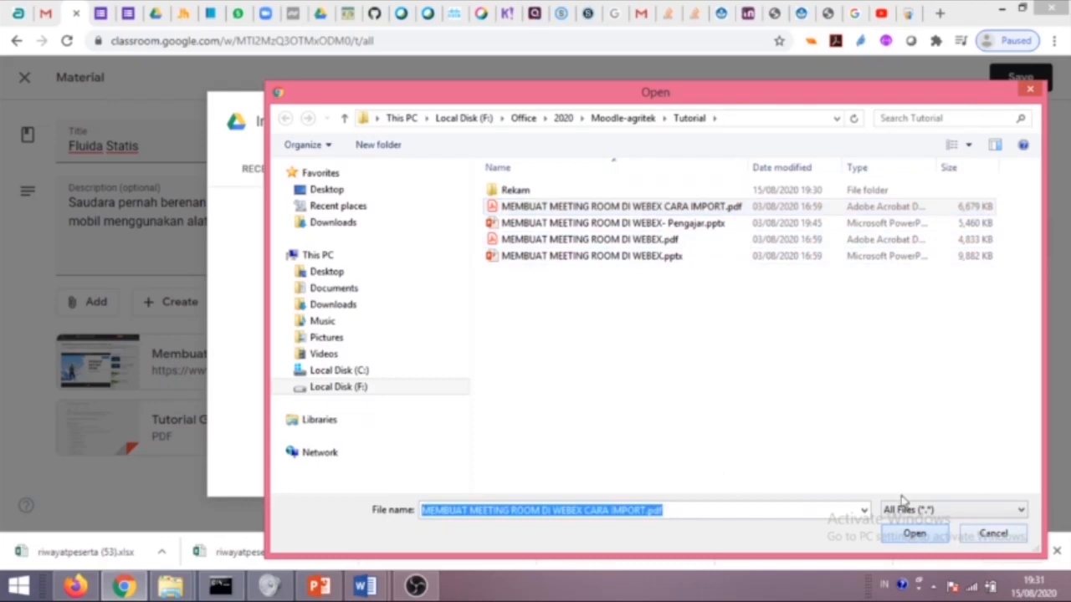
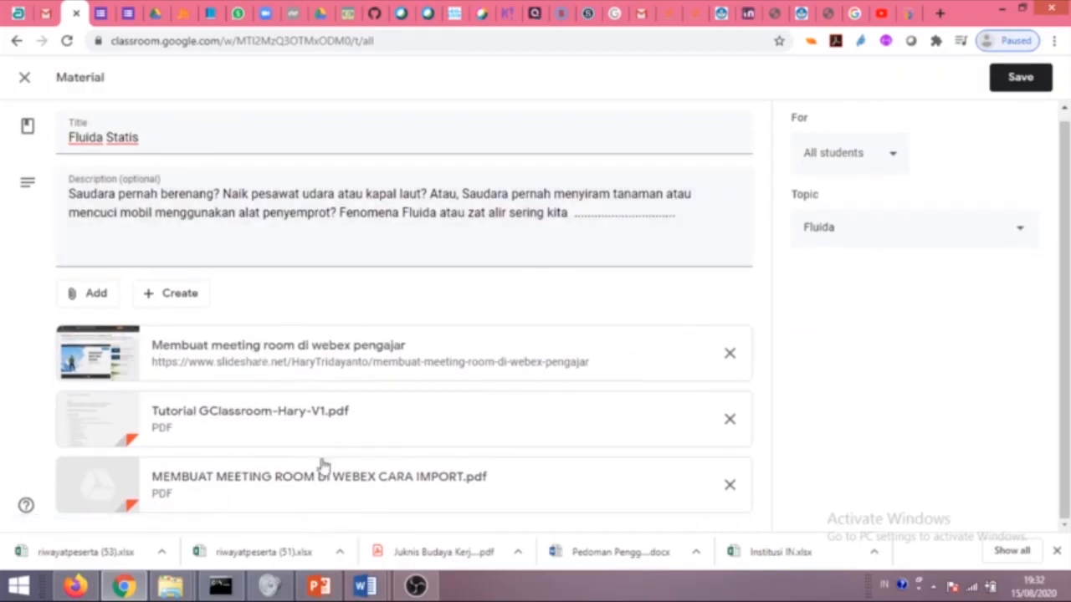
# Save the Fluida Statis material with its SlideShare link and both PDF attachments.
pyautogui.click(1021, 77)
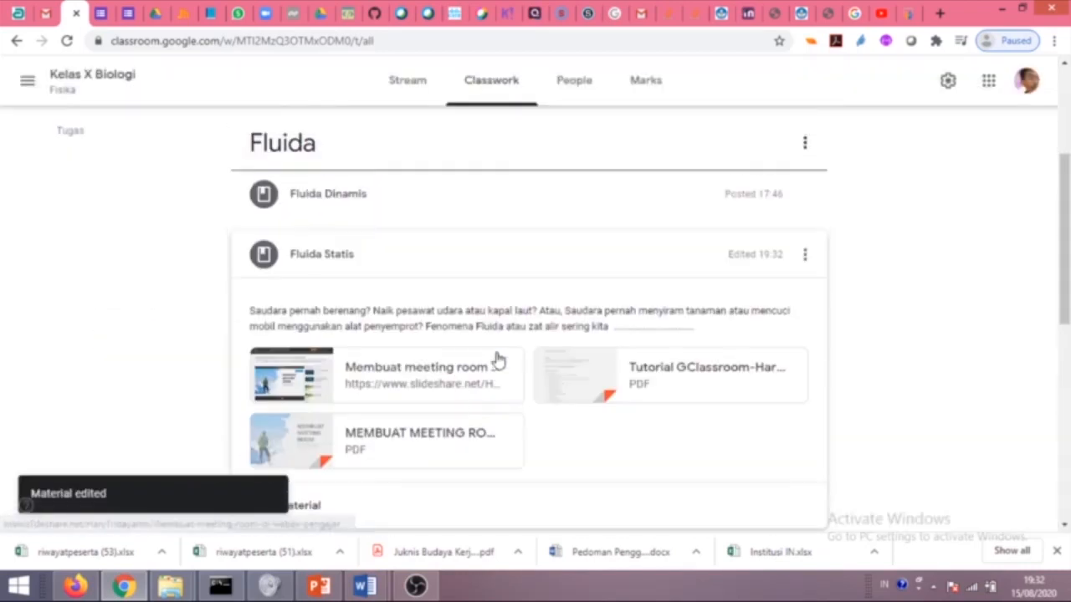
# Check the Fluida Statis attachments and collapse its card.
pyautogui.click(346, 266)
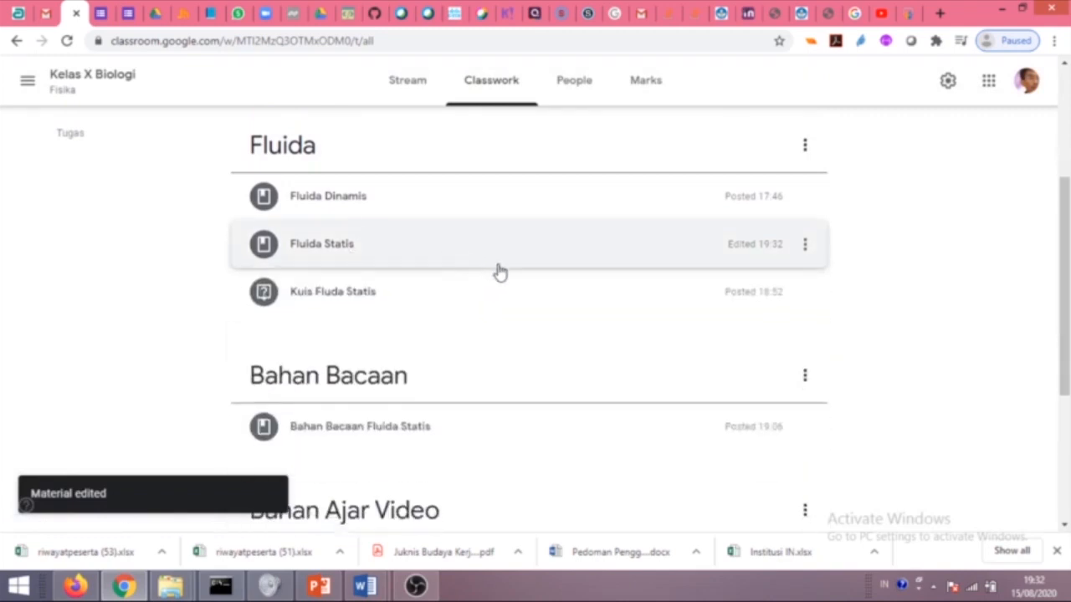
pyautogui.click(333, 251)
pyautogui.scroll(-3, 437, 313)
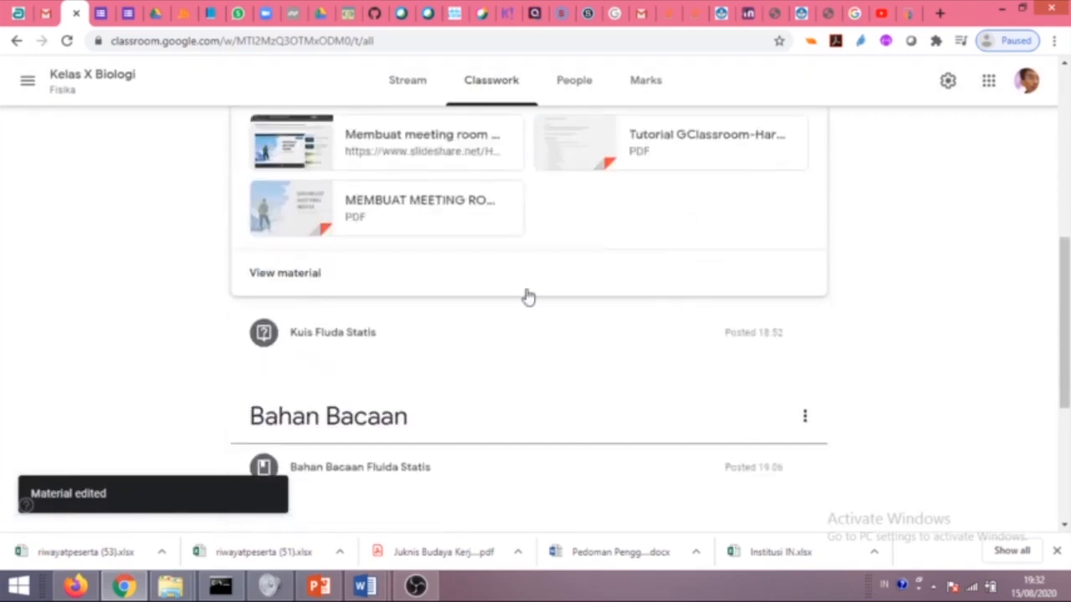
pyautogui.scroll(2, 631, 313)
pyautogui.scroll(-2, 571, 363)
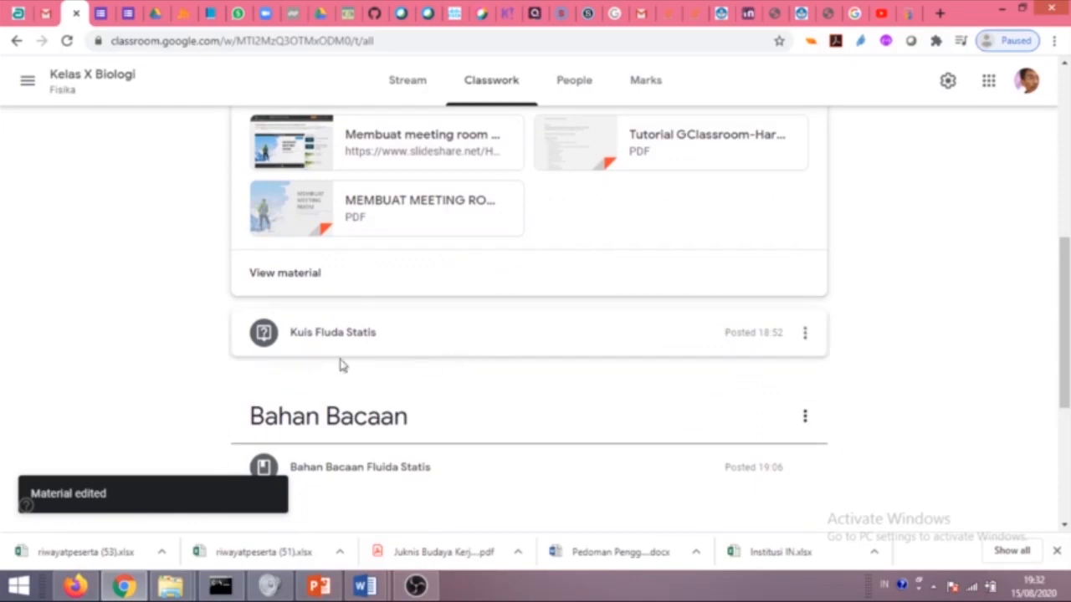
pyautogui.scroll(3, 574, 340)
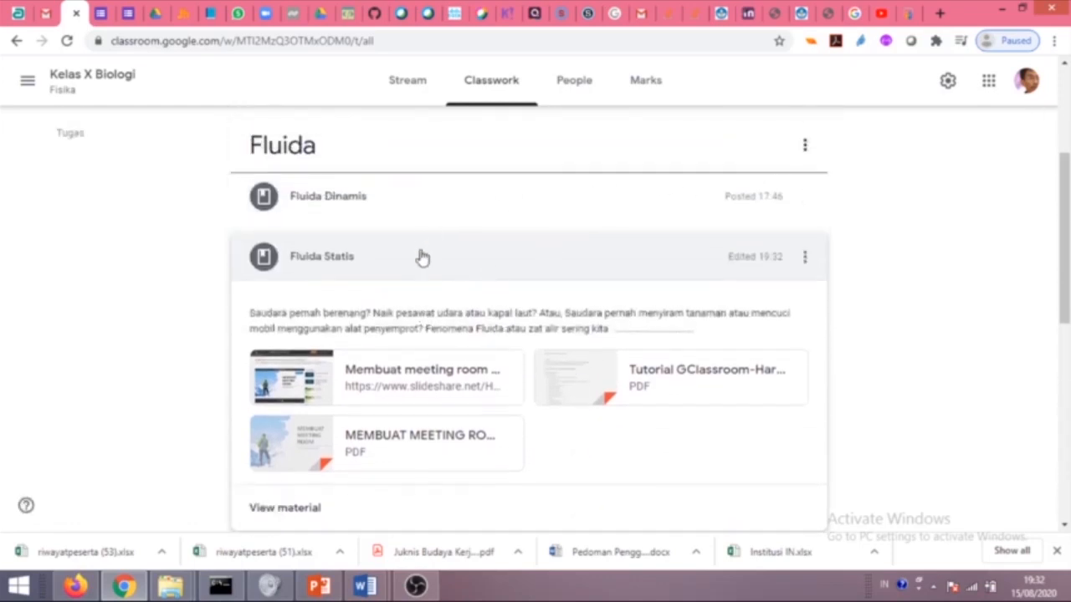
pyautogui.click(346, 256)
# Drag Fluida Dinamis below Fluida Statis and refresh to confirm the new order.
pyautogui.moveTo(349, 205); pyautogui.dragTo(410, 265)
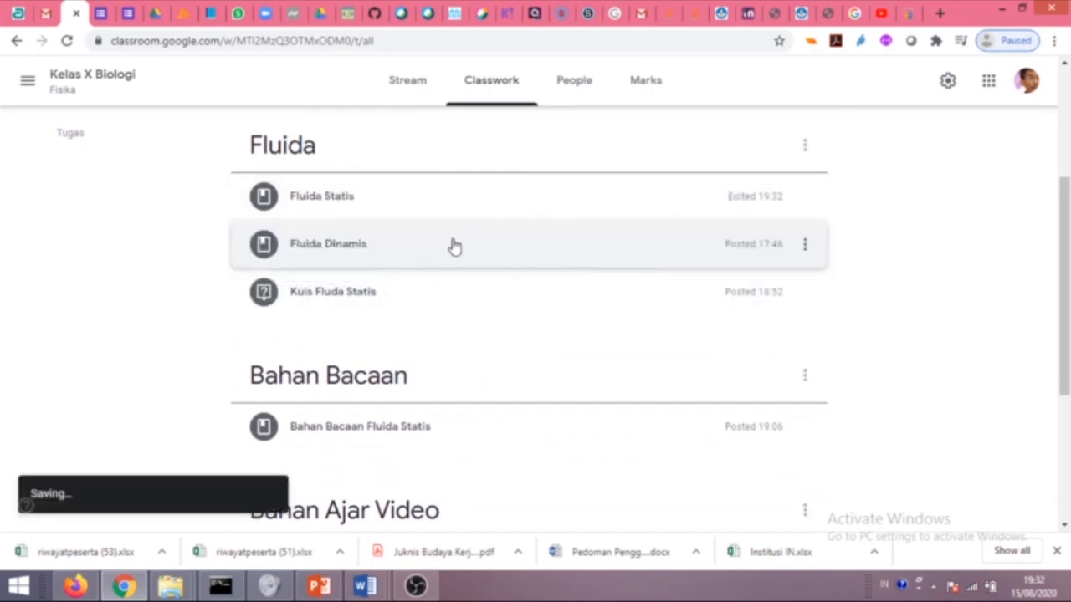
pyautogui.click(452, 244)
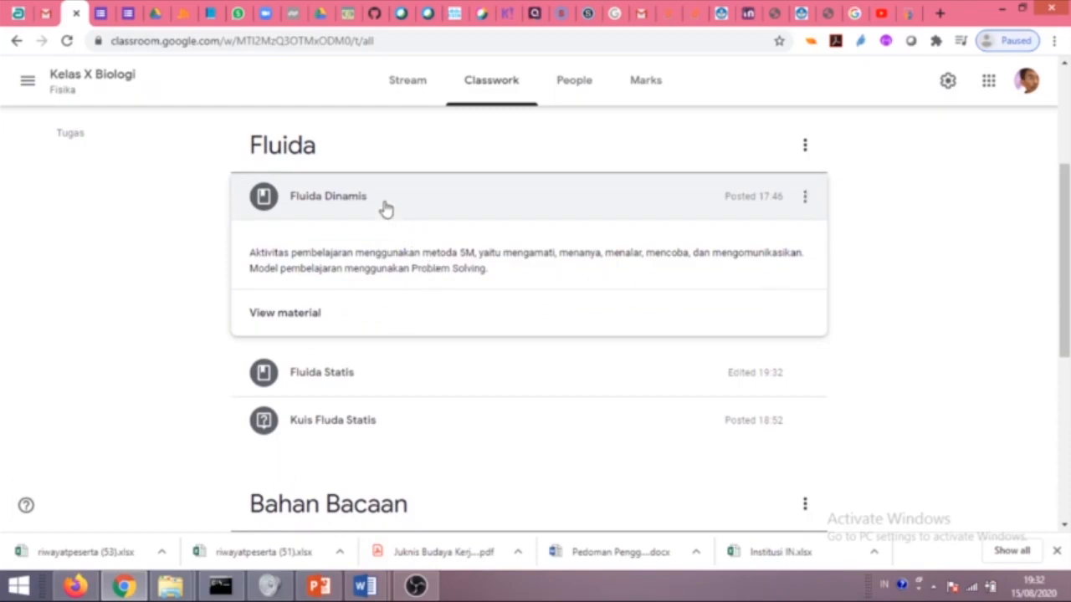
pyautogui.moveTo(807, 203); pyautogui.dragTo(795, 251)
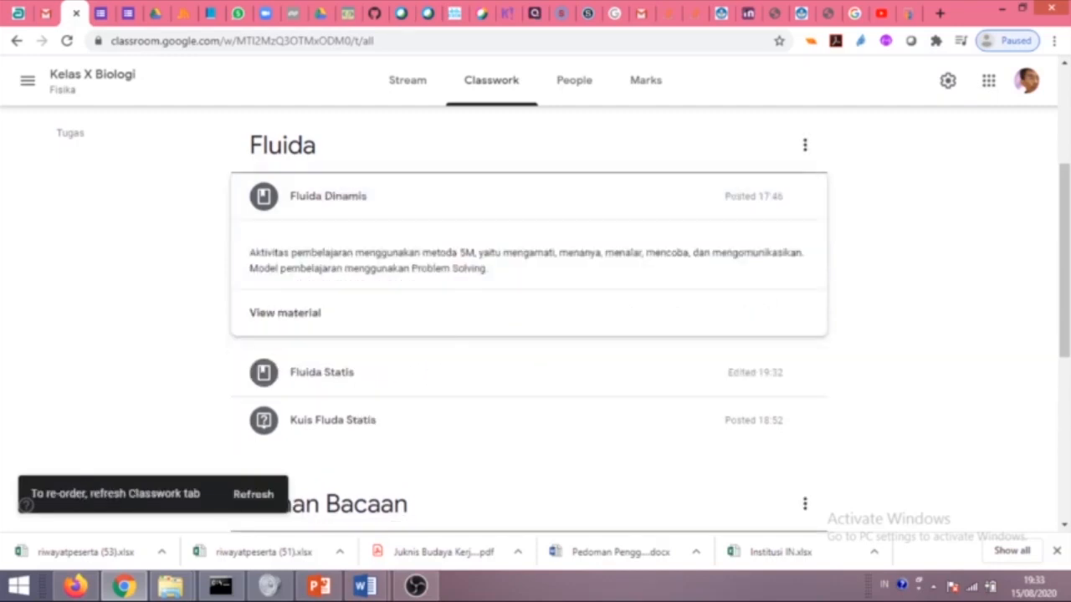
pyautogui.click(249, 497)
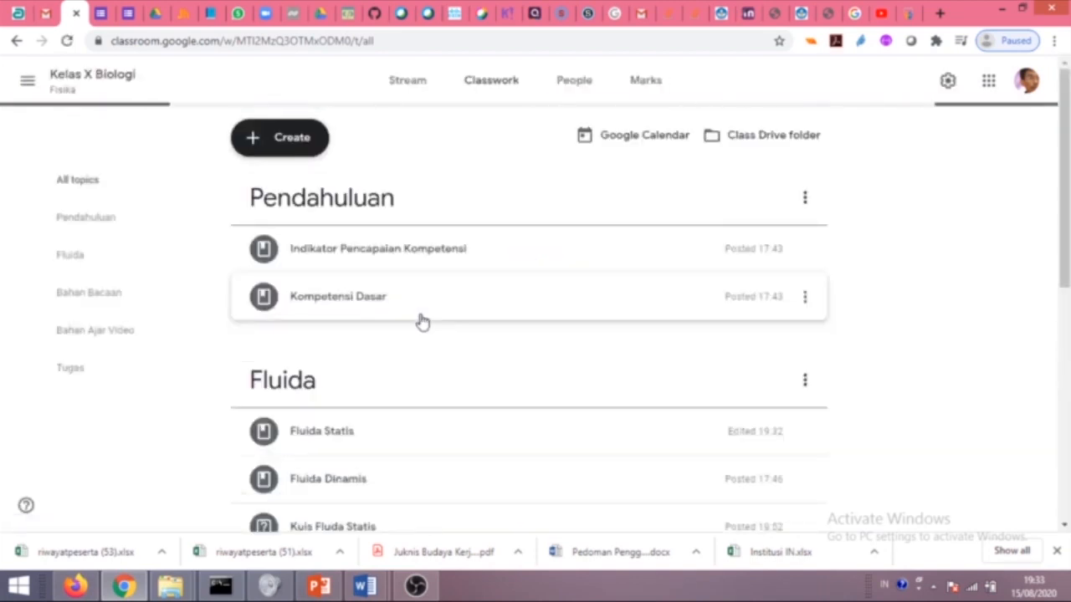
pyautogui.scroll(-2, 418, 318)
pyautogui.scroll(-1, 423, 324)
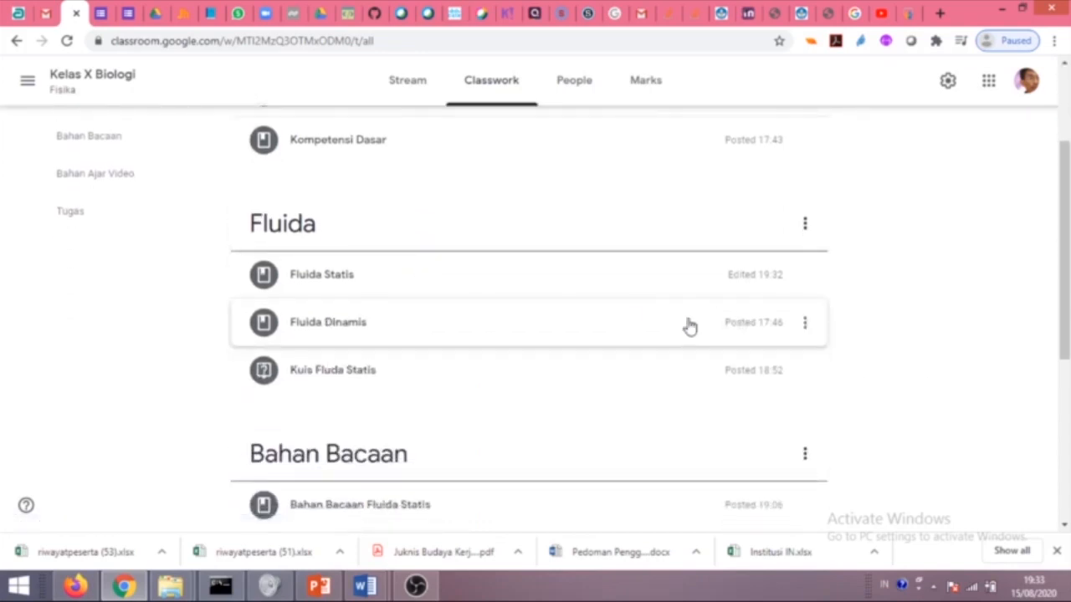
# Edit the Fluida Dinamis material and create a new Google Docs attachment.
pyautogui.click(445, 344)
pyautogui.click(442, 346)
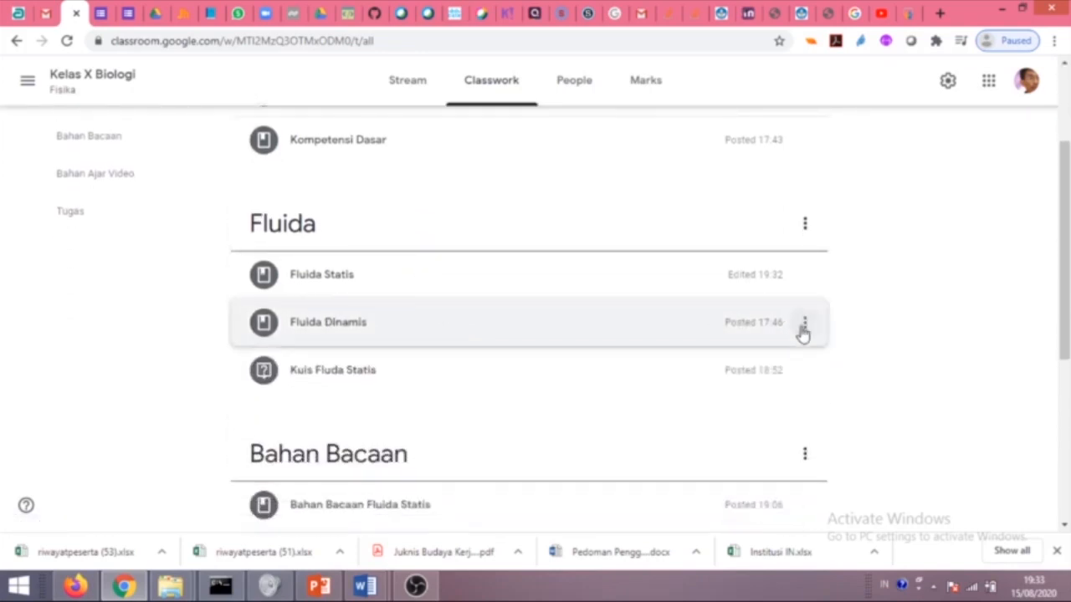
pyautogui.click(803, 328)
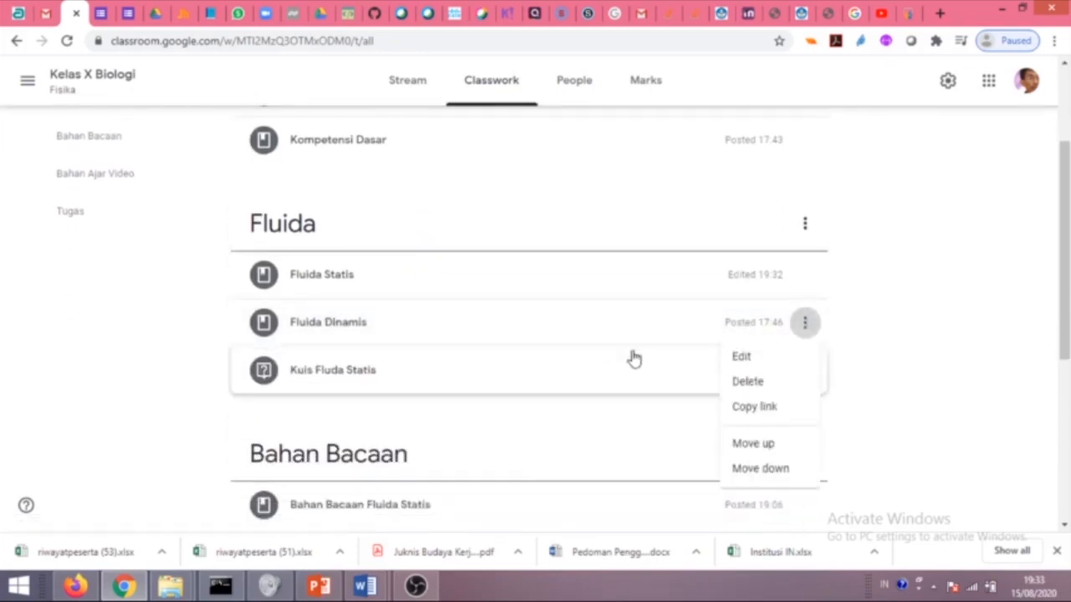
pyautogui.click(736, 358)
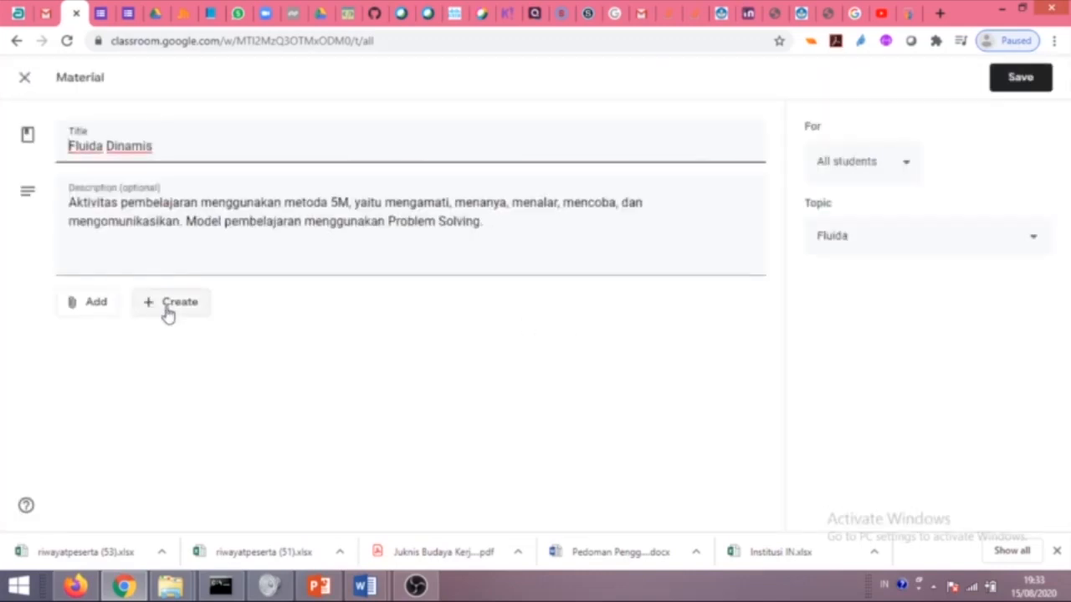
pyautogui.click(186, 307)
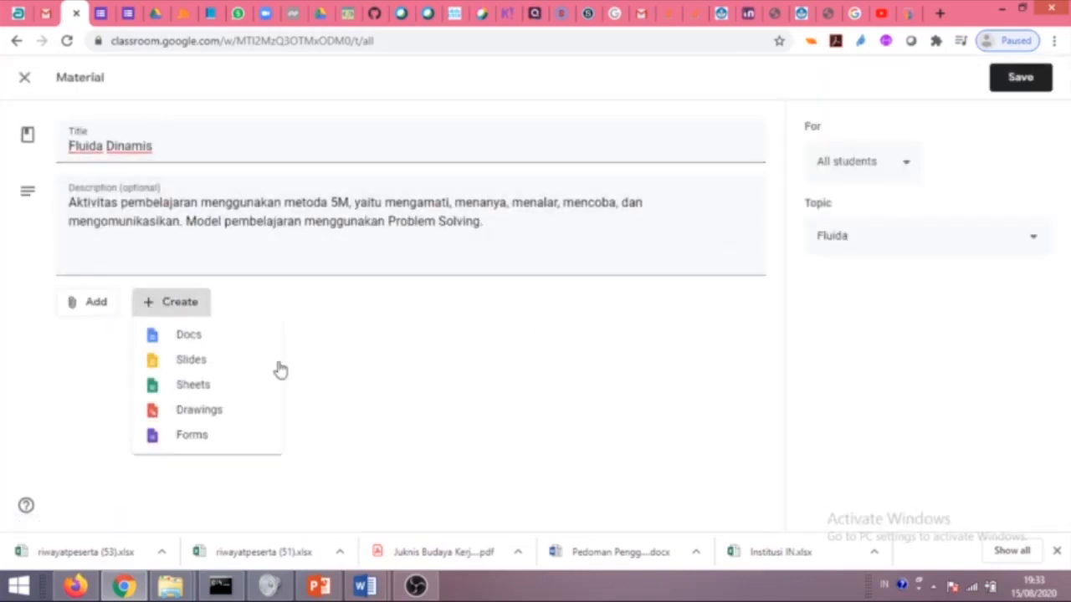
pyautogui.click(201, 336)
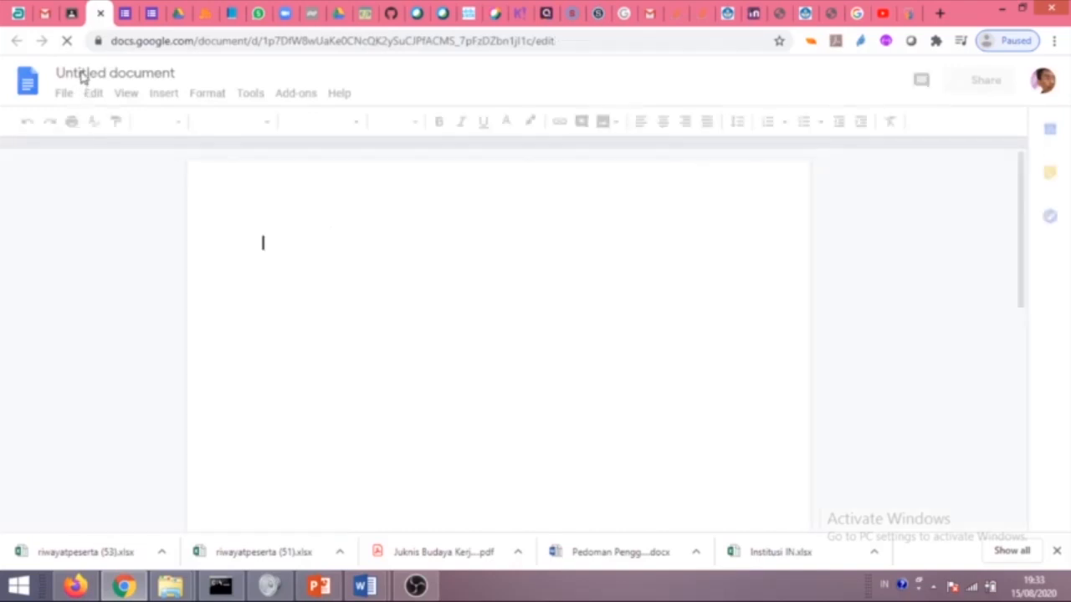
# Title the document 'Fluida Dinamis - Kelompok' and add 'Kelompok 1' and 'Hasil dari diskusi' lines.
pyautogui.click(83, 76)
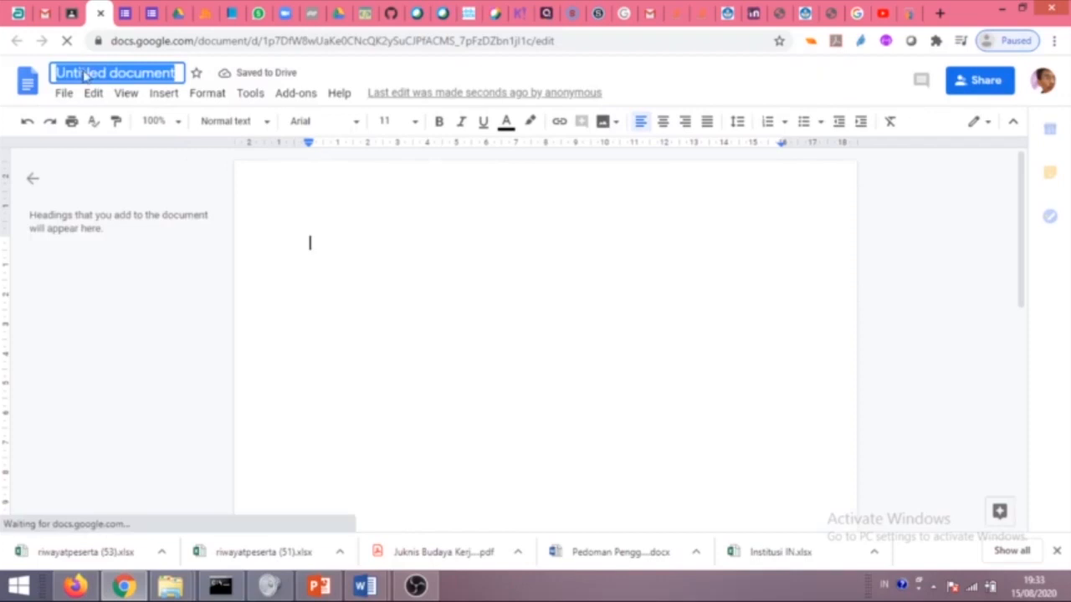
pyautogui.write('Berdis')
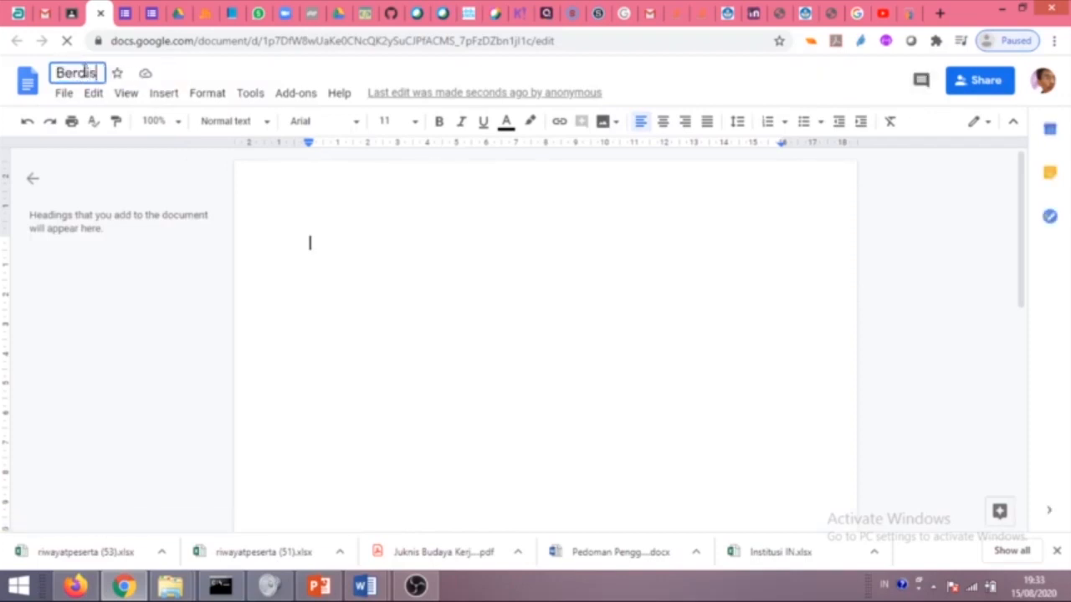
pyautogui.press('BackSpace')
pyautogui.press('BackSpace')
pyautogui.press('BackSpace')
pyautogui.press('BackSpace')
pyautogui.press('BackSpace')
pyautogui.press('BackSpace')
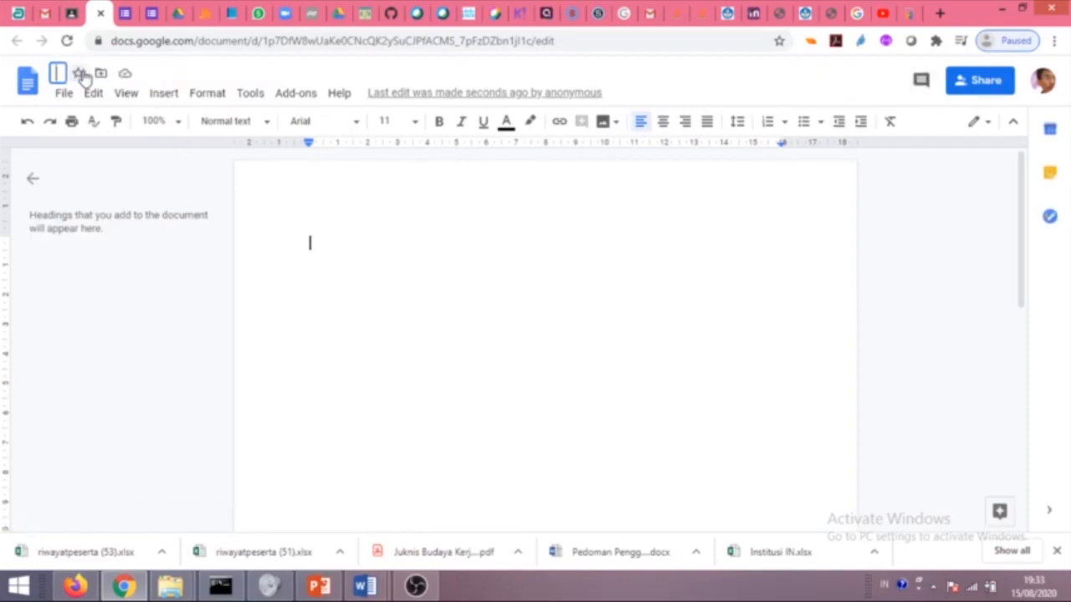
pyautogui.write('Fluida Di')
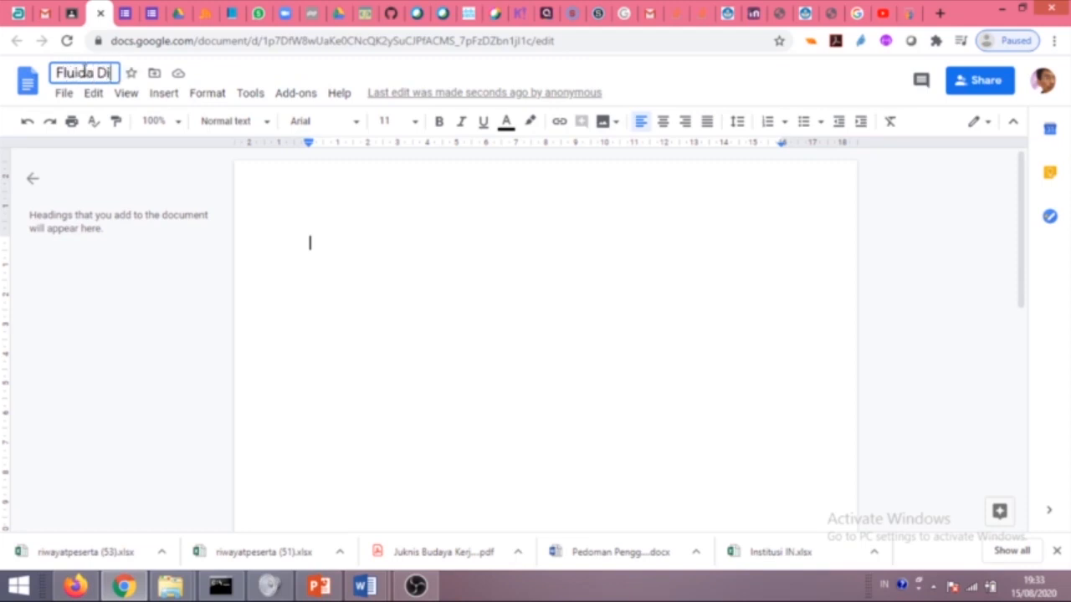
pyautogui.write('namis - Kelompok')
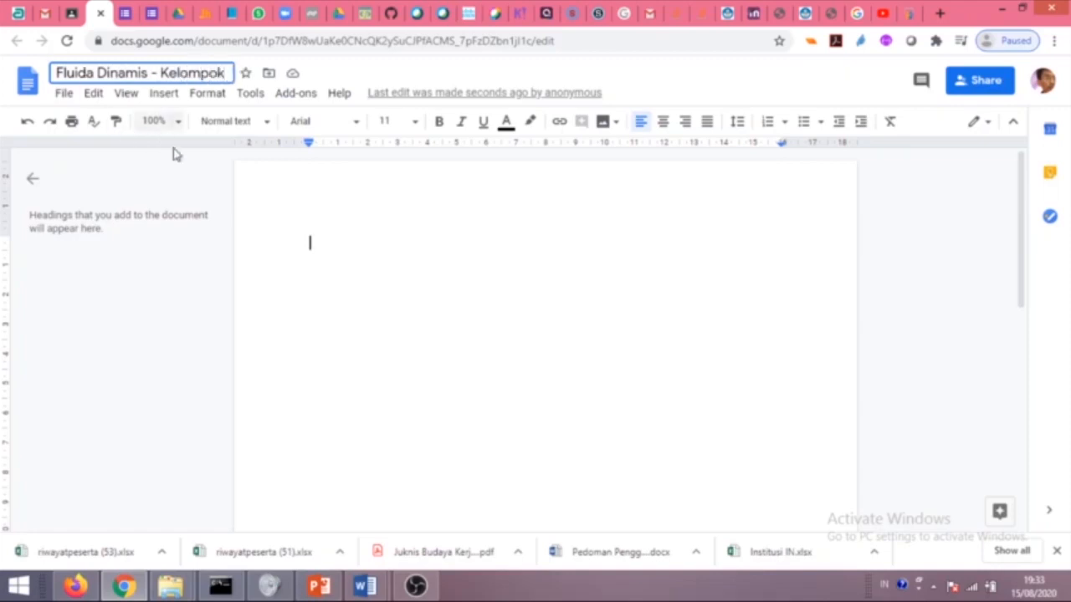
pyautogui.click(333, 252)
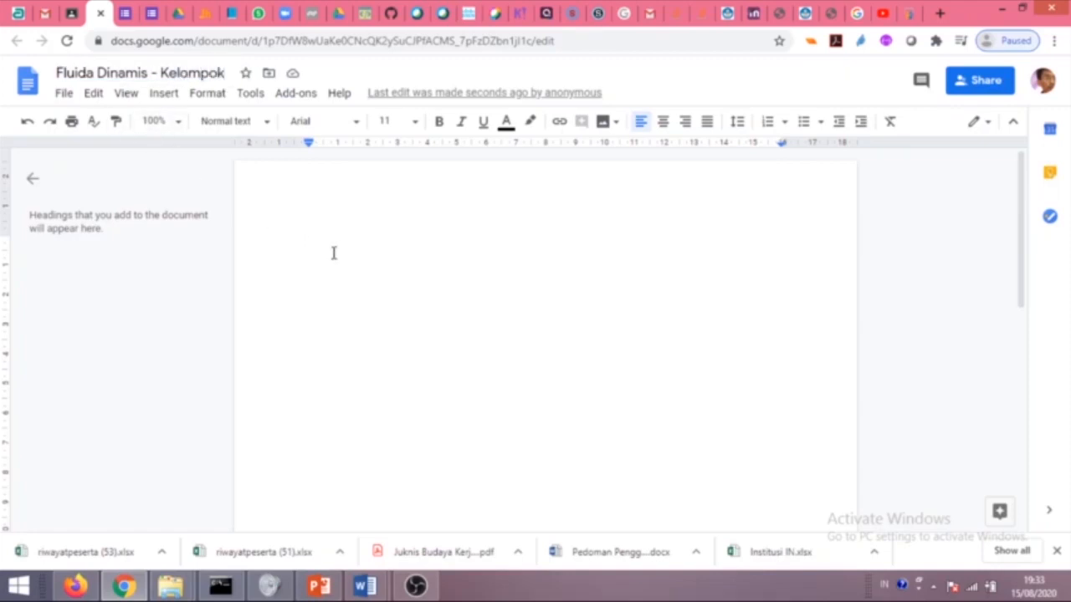
pyautogui.write('Kelompok 1')
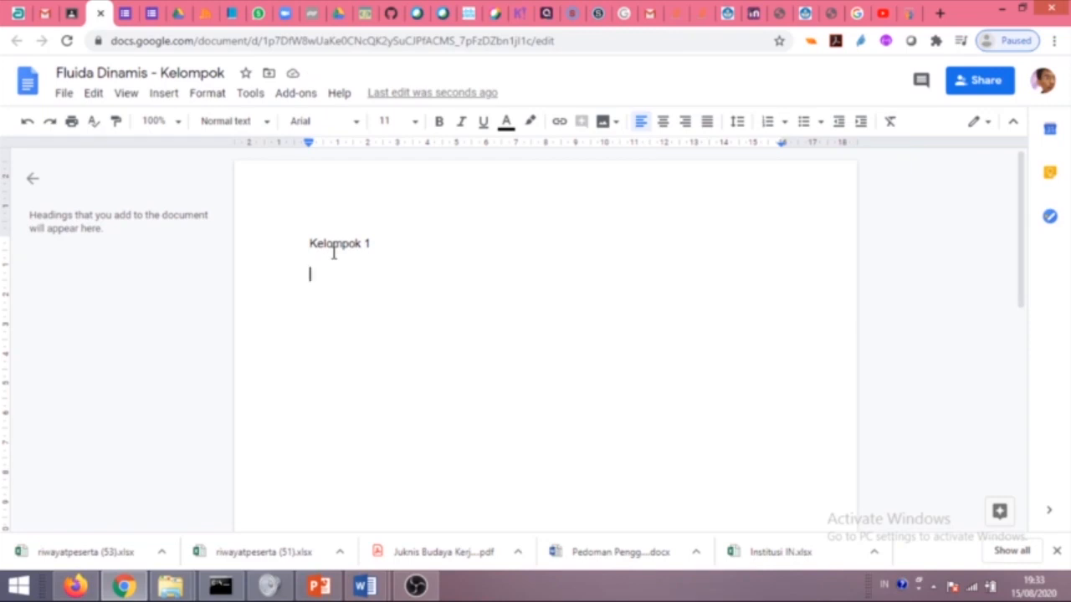
pyautogui.write('Hasil dari diskusi')
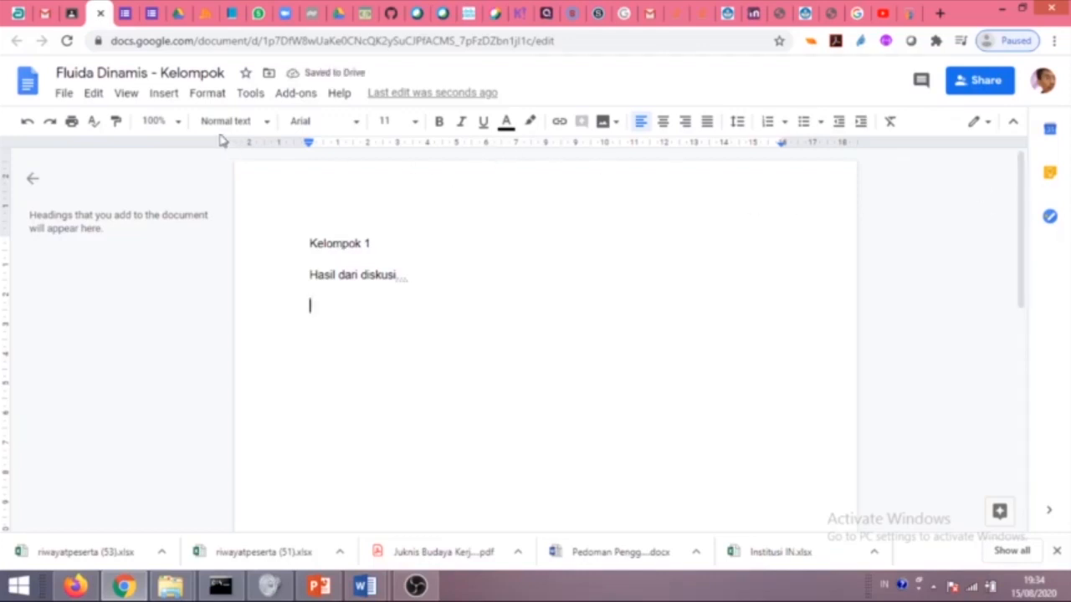
# Save Fluida Dinamis with its 'Fluida Dinamis - Kelompok' Docs attachment.
pyautogui.click(80, 14)
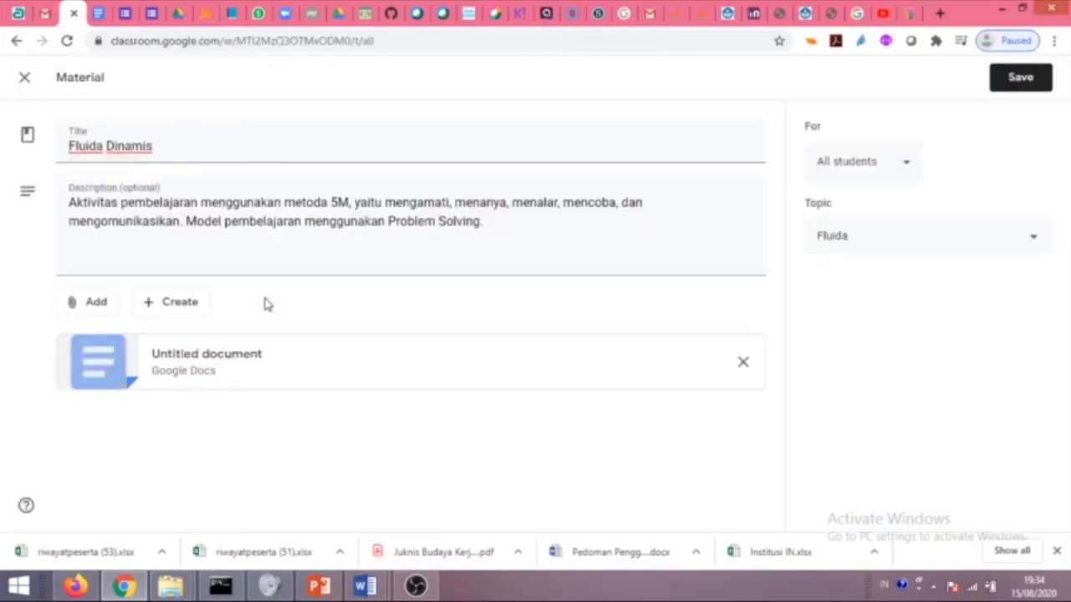
pyautogui.click(1020, 82)
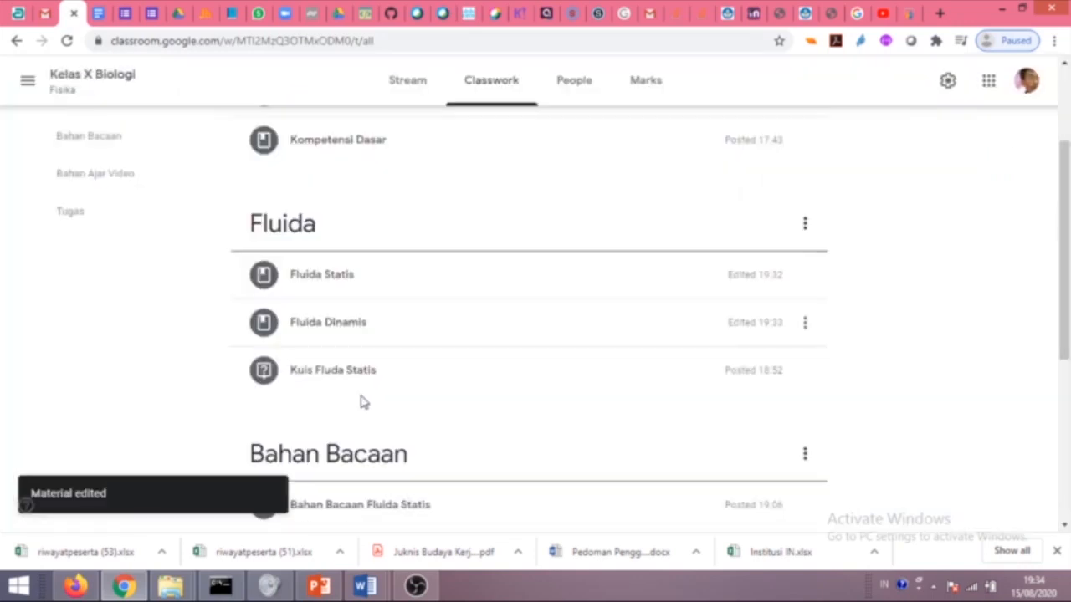
pyautogui.scroll(1, 413, 361)
# Reopen the Fluida Dinamis material for editing from its options menu.
pyautogui.click(362, 408)
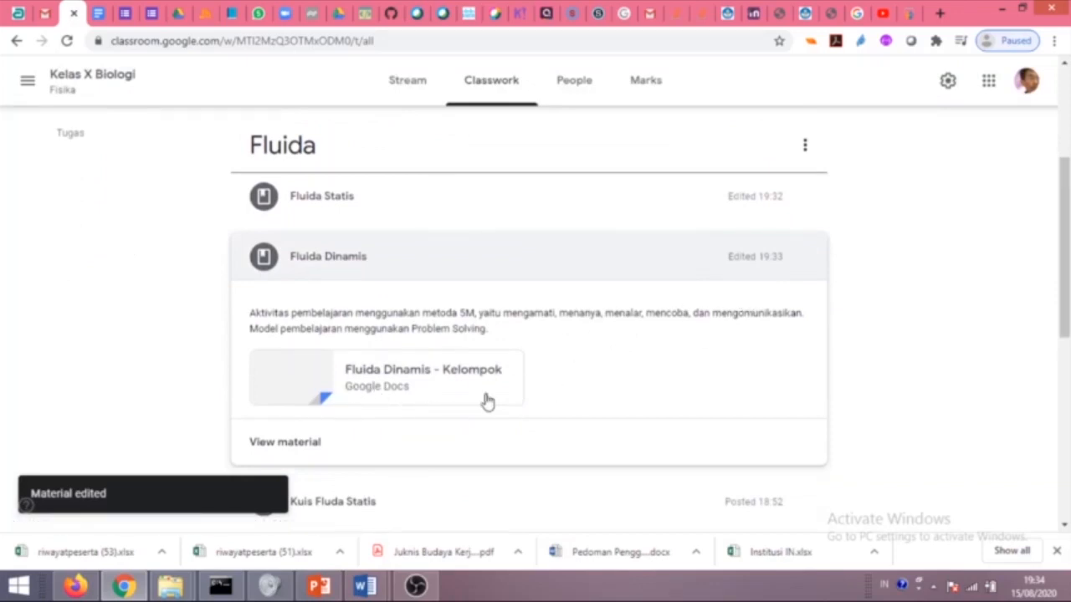
pyautogui.click(804, 257)
pyautogui.click(753, 291)
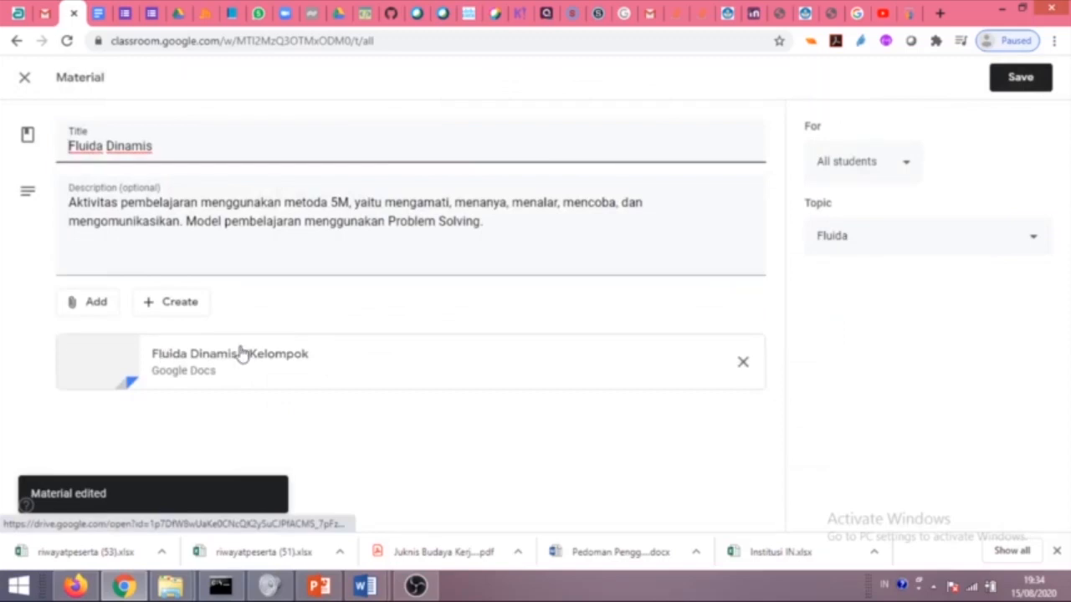
# Create a new Google Slides file as a second Fluida Dinamis attachment.
pyautogui.click(167, 308)
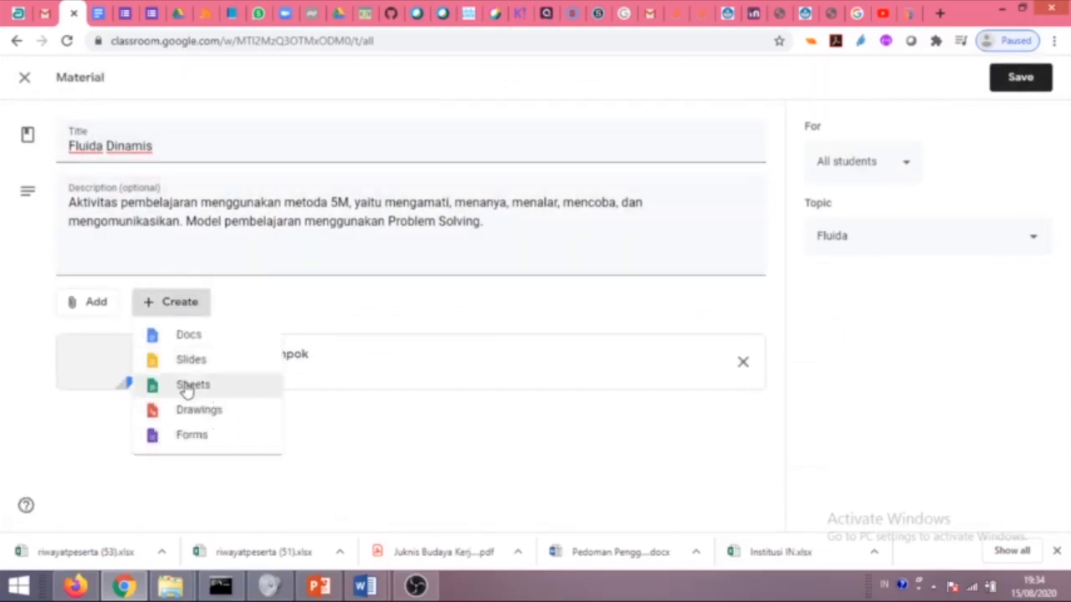
pyautogui.click(206, 361)
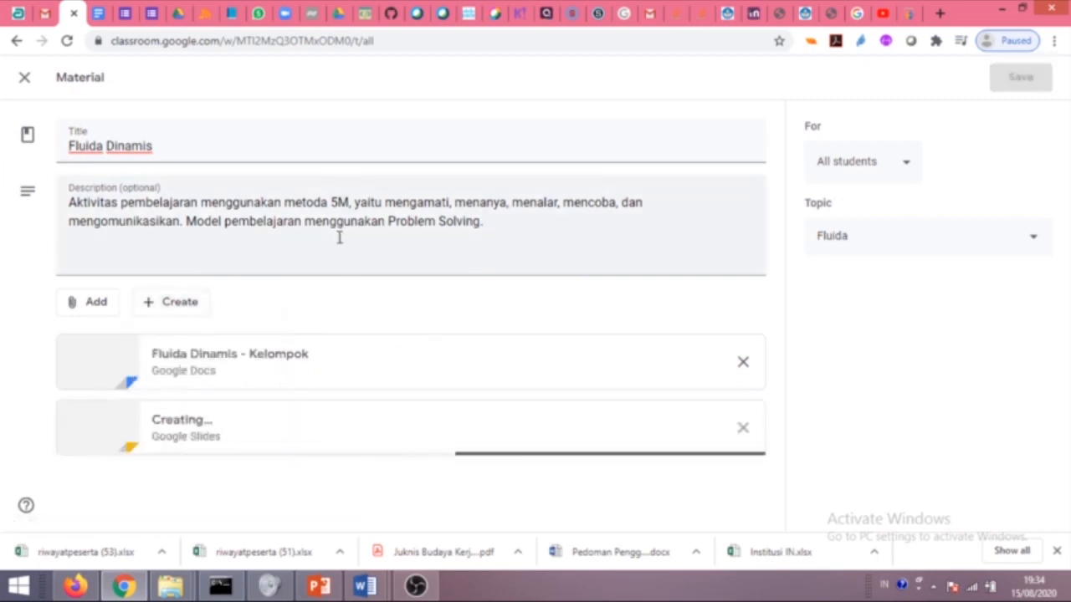
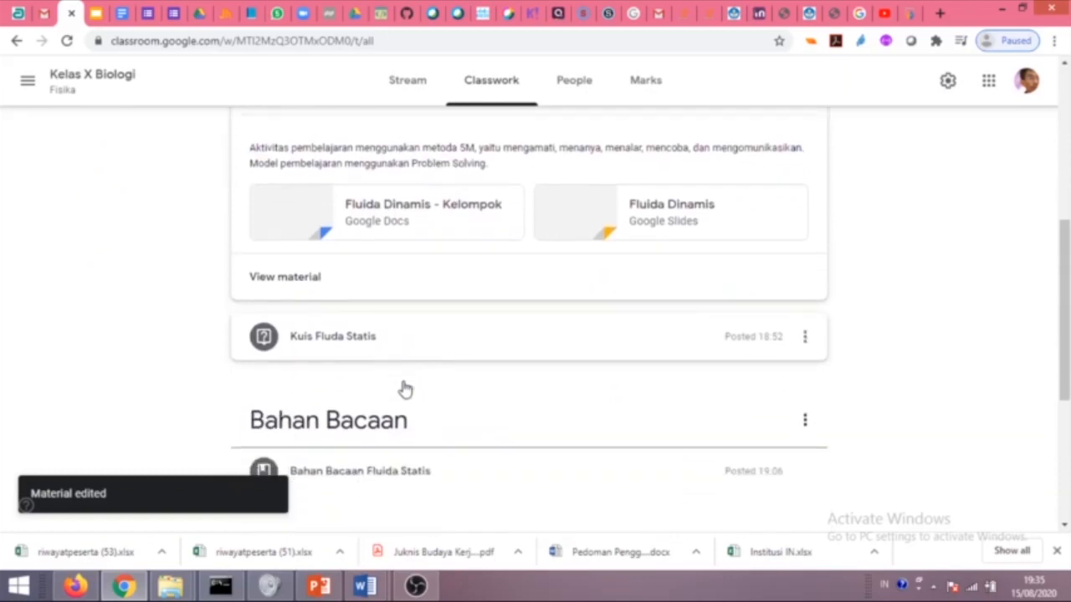
pyautogui.scroll(-2, 349, 410)
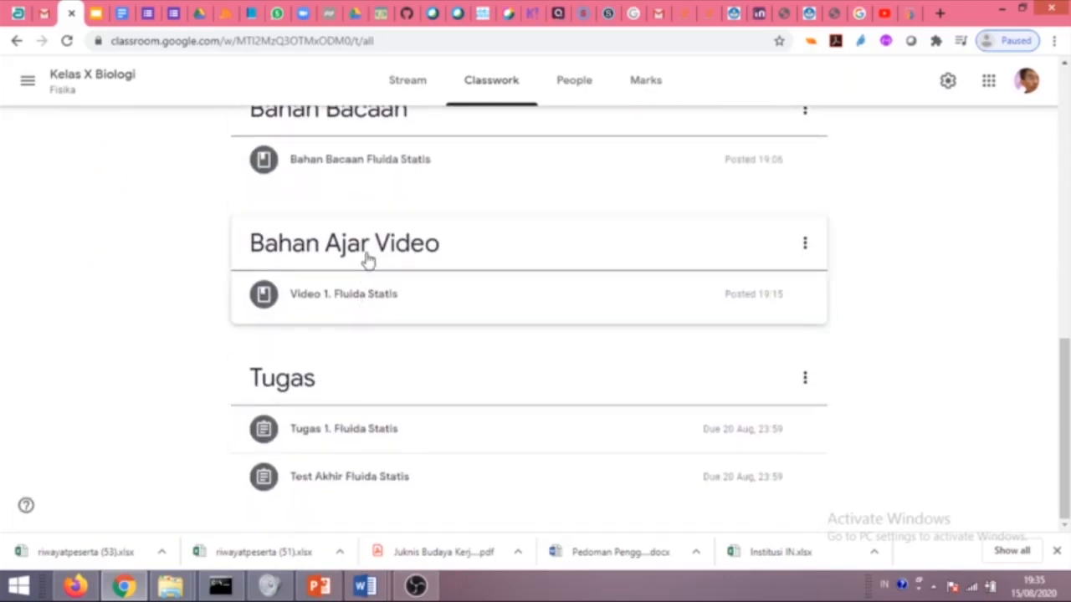
# Expand Video 1. Fluida Statis and the Bahan Bacaan Fluida Statis reading item to review them.
pyautogui.click(353, 300)
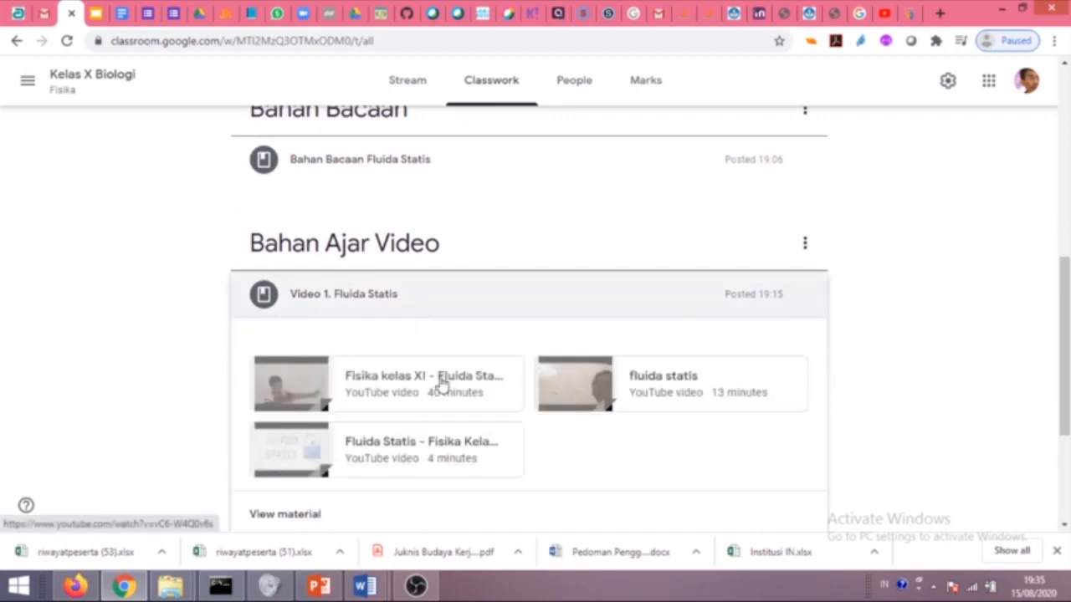
pyautogui.scroll(3, 394, 346)
pyautogui.click(354, 396)
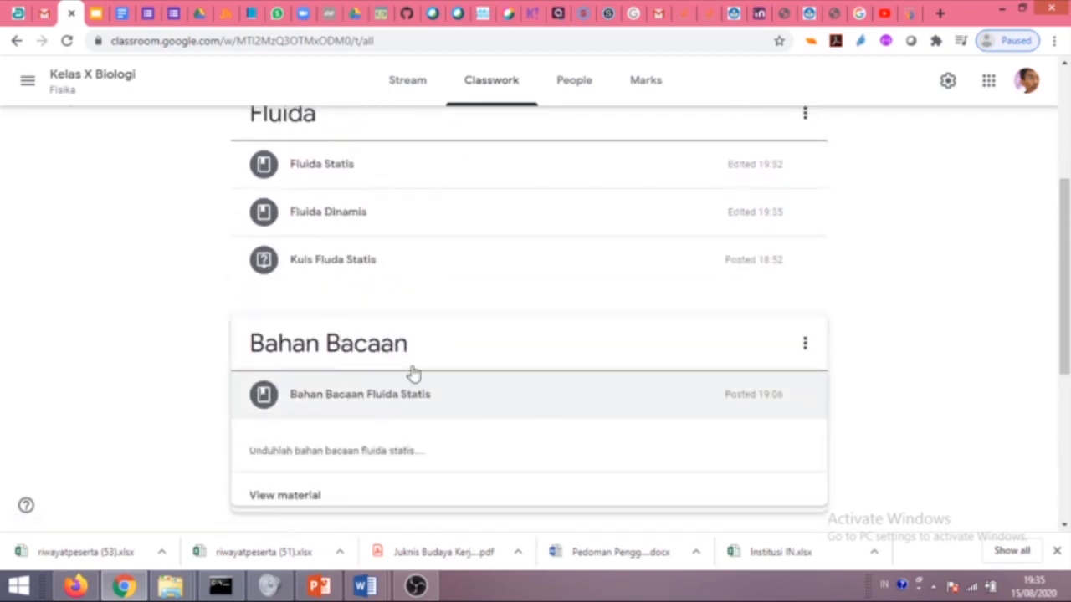
pyautogui.scroll(5, 452, 332)
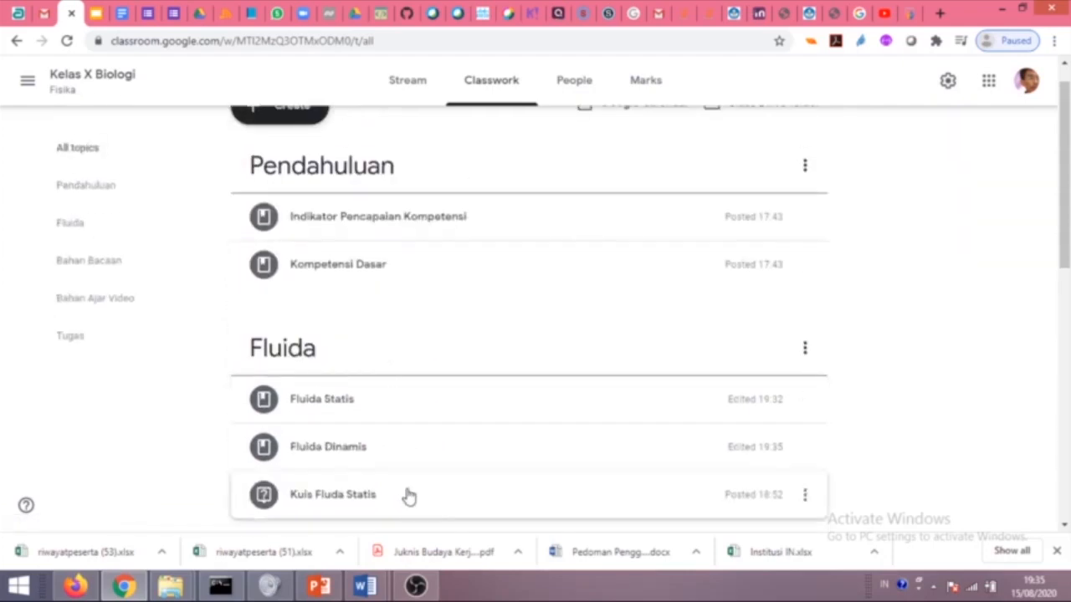
pyautogui.scroll(-5, 407, 499)
pyautogui.scroll(2, 438, 365)
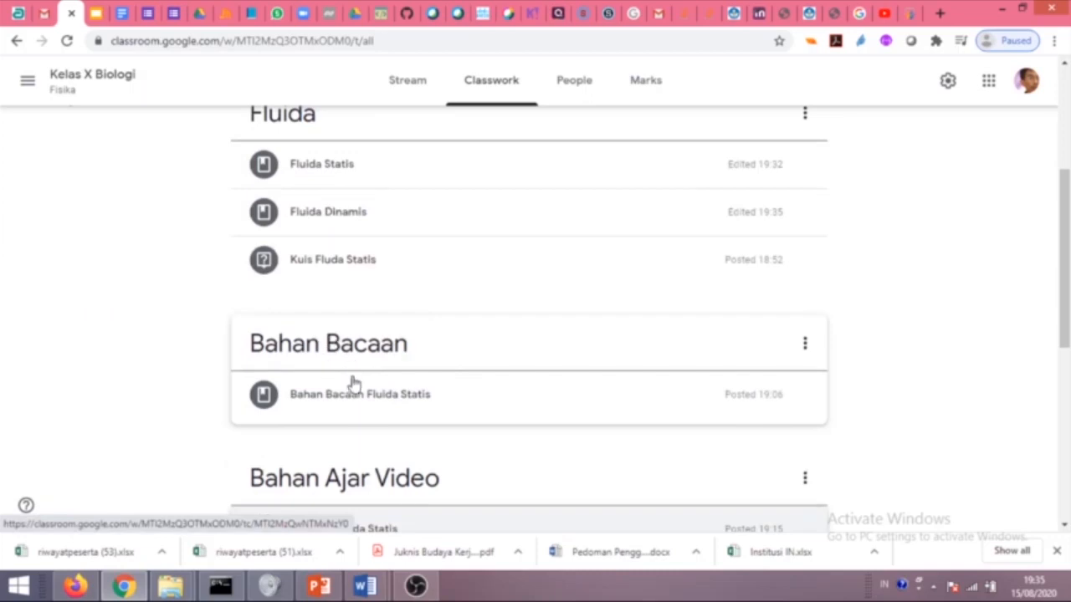
pyautogui.click(393, 397)
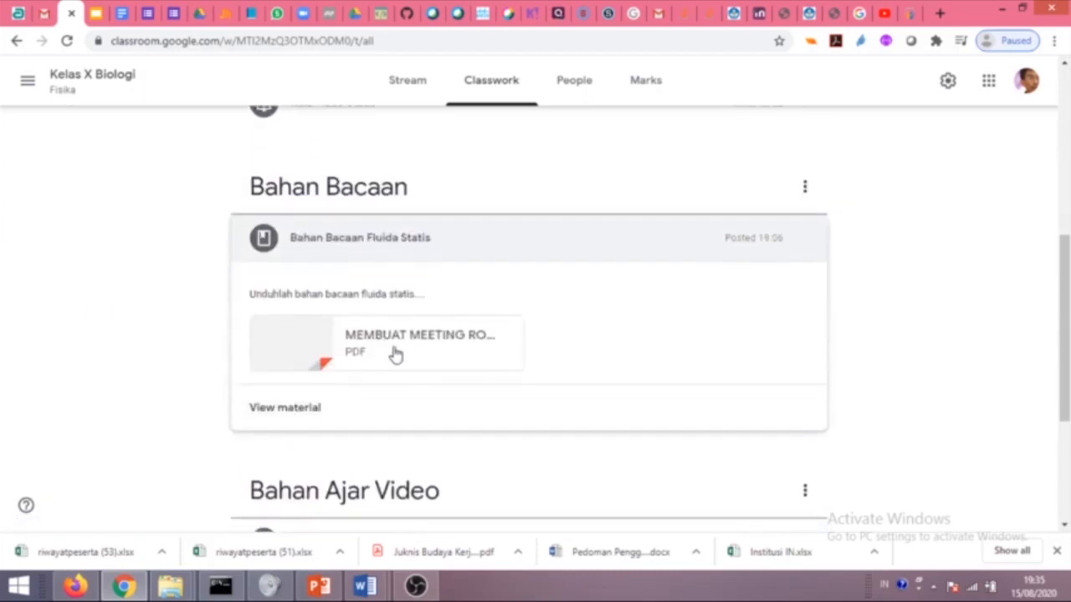
pyautogui.scroll(3, 434, 335)
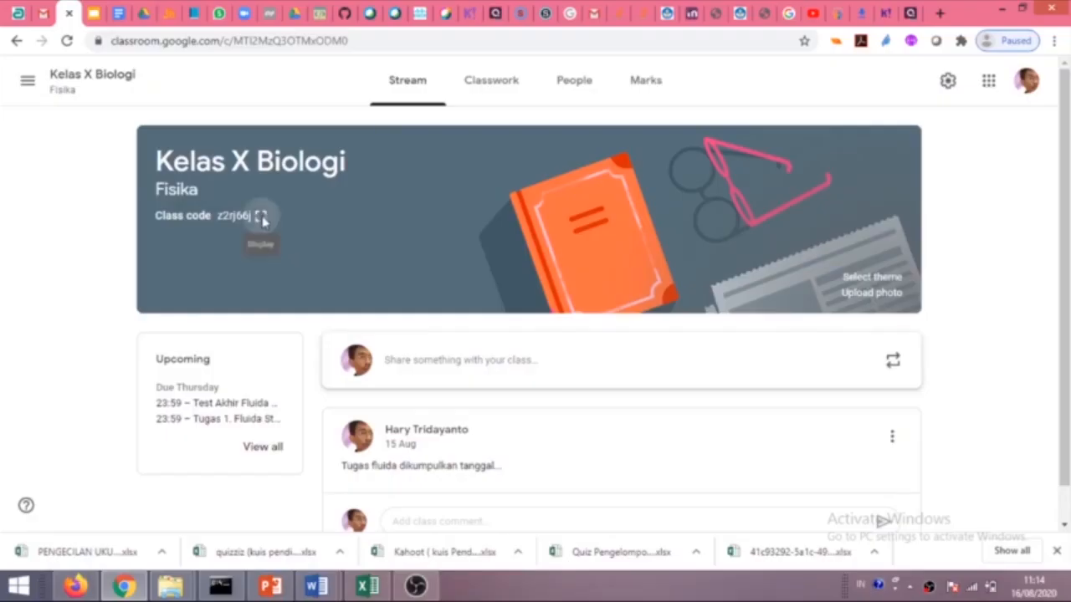
# Copy the Kelas X Biologi invitation link and open it in the Firefox window.
pyautogui.click(261, 218)
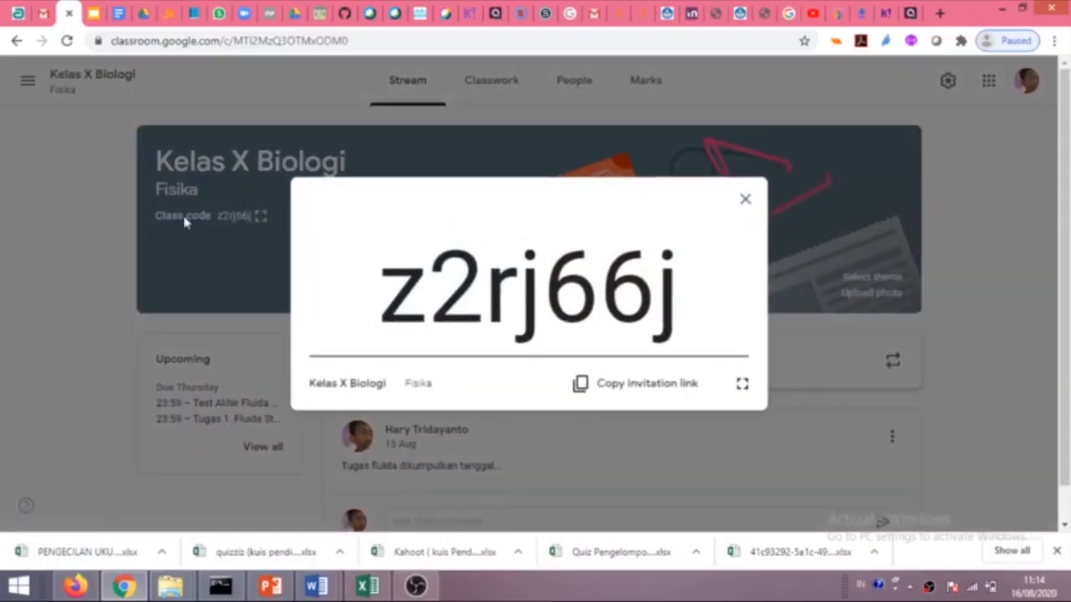
pyautogui.click(648, 392)
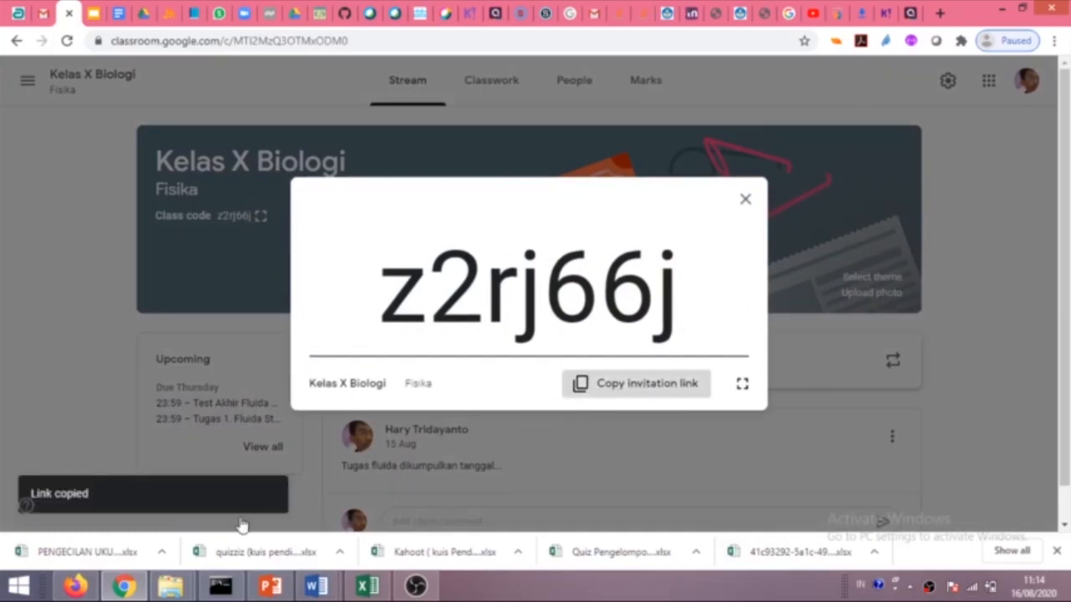
pyautogui.click(75, 585)
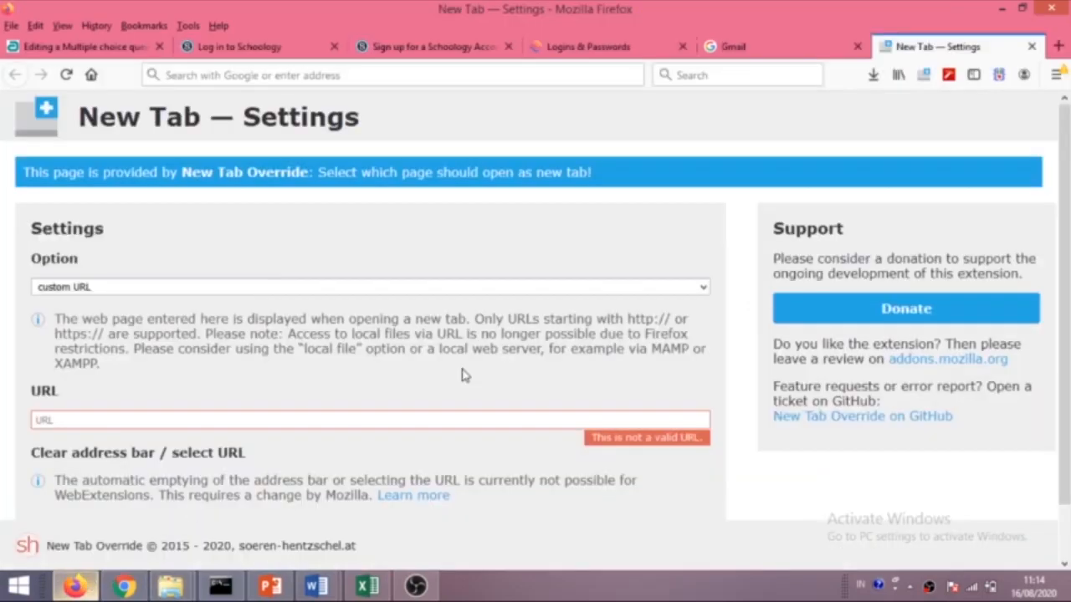
pyautogui.click(540, 80)
pyautogui.hotkey('ctrl', 'v')
pyautogui.press('Return')
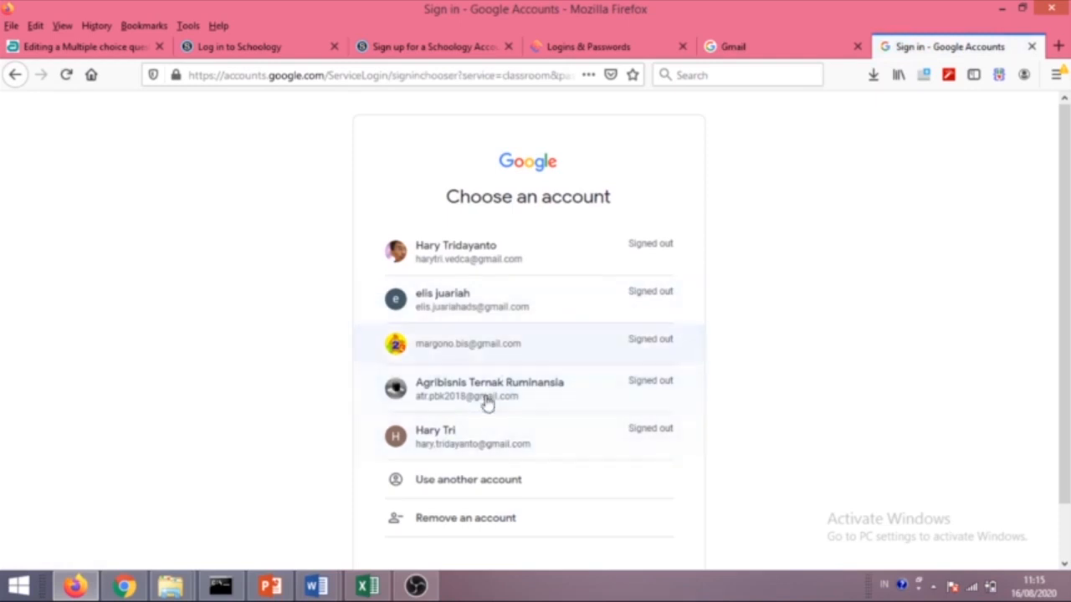
# Sign in with the student account, join the class, and view its Classwork.
pyautogui.click(490, 442)
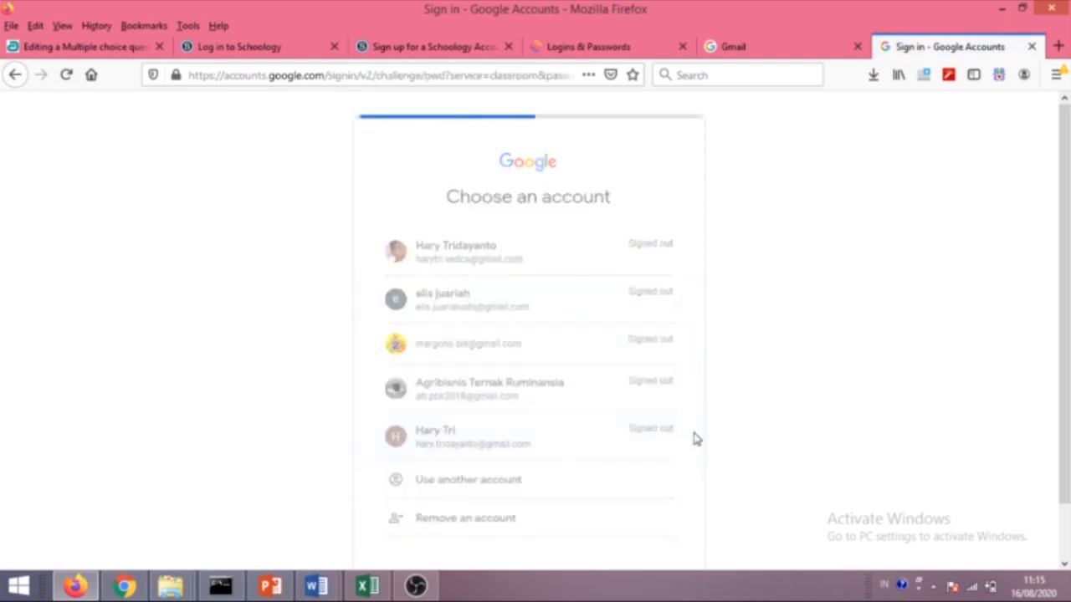
pyautogui.click(643, 384)
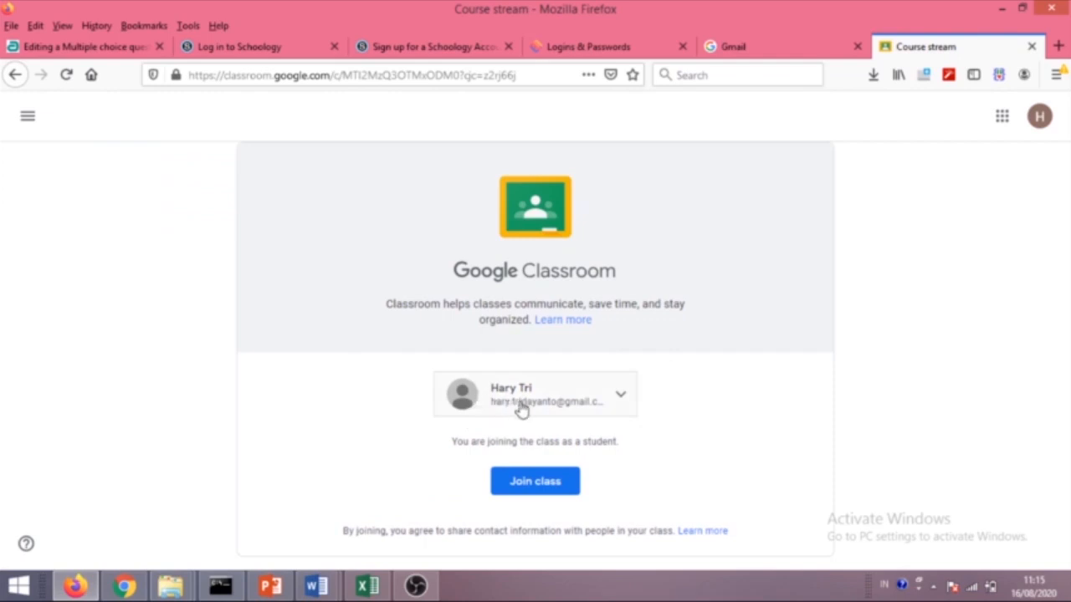
pyautogui.click(529, 485)
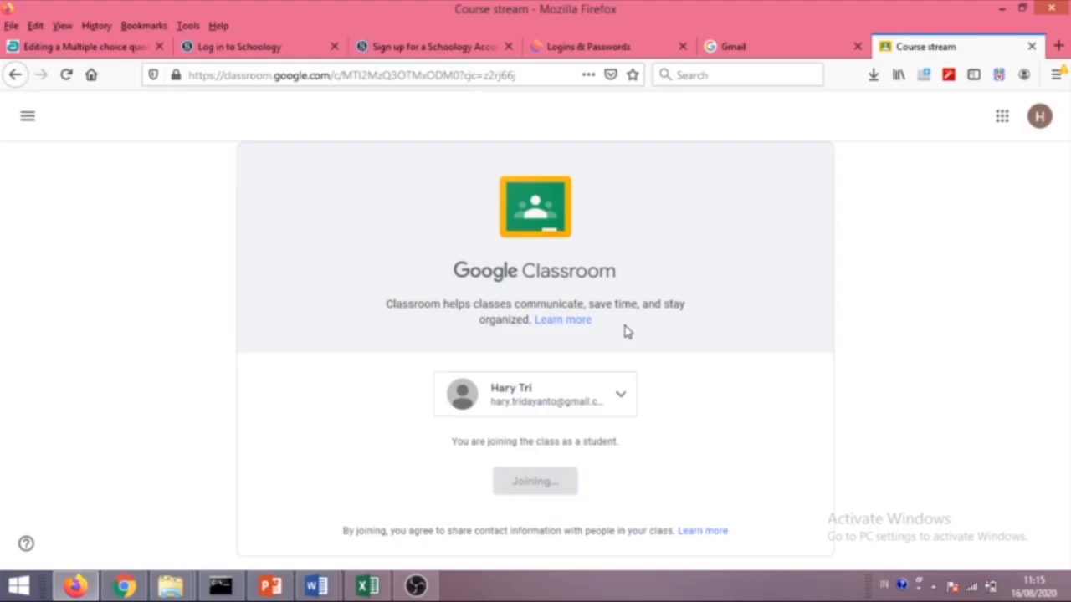
pyautogui.click(536, 122)
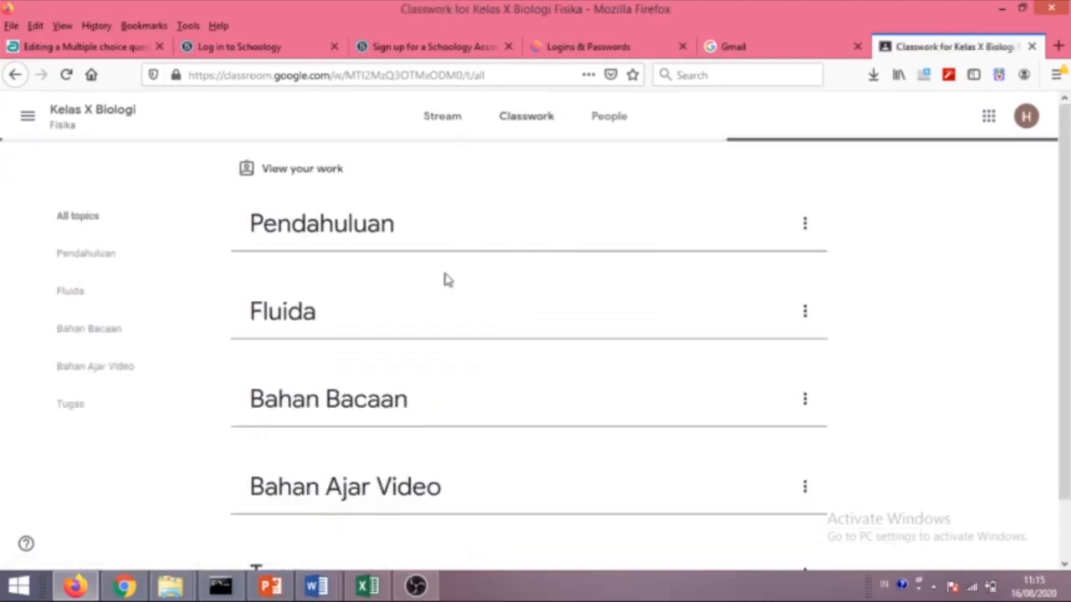
# Select the enlarged class code in the teacher's window, then go to the class Stream.
pyautogui.click(122, 586)
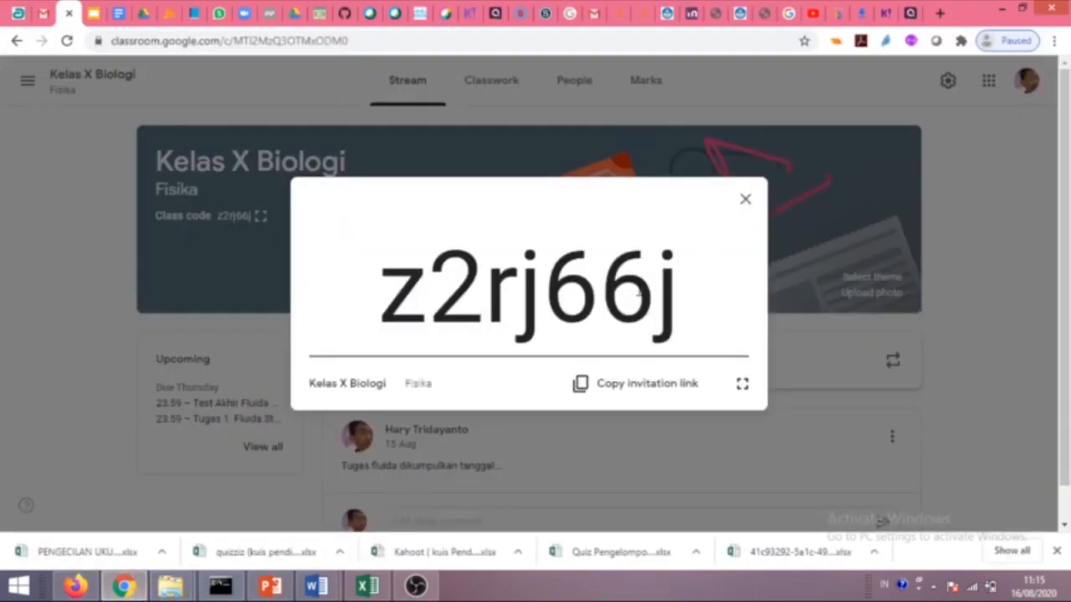
pyautogui.moveTo(436, 306); pyautogui.dragTo(677, 306)
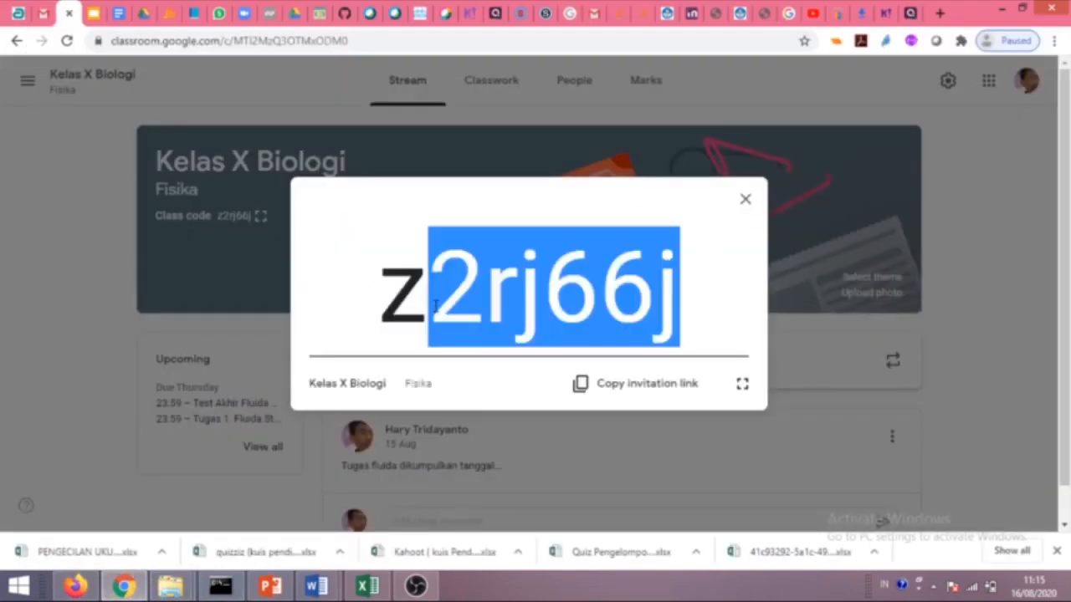
pyautogui.moveTo(389, 301); pyautogui.dragTo(692, 302)
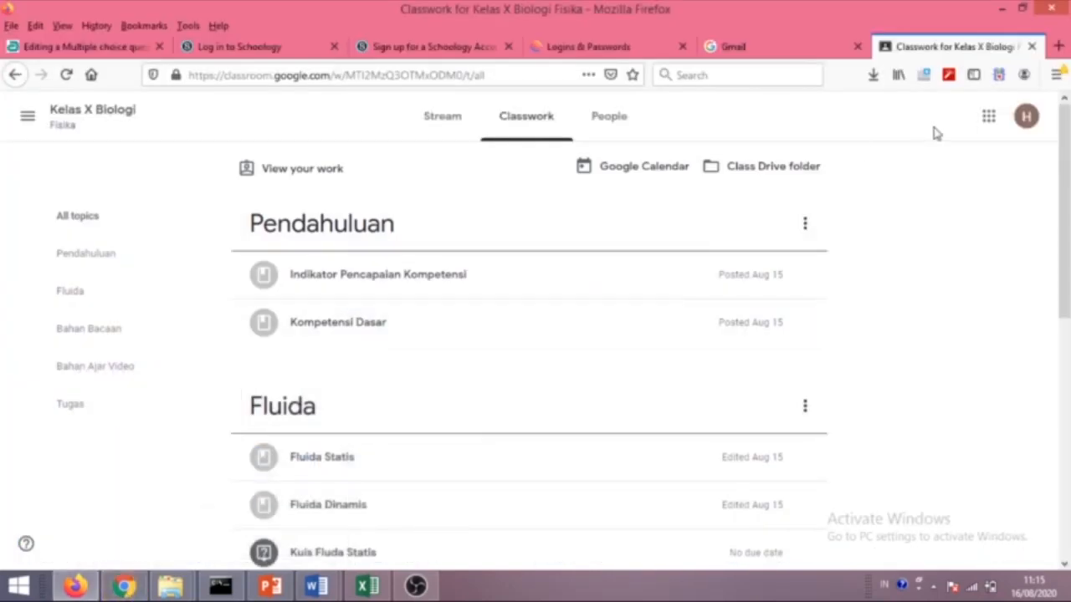
pyautogui.click(63, 113)
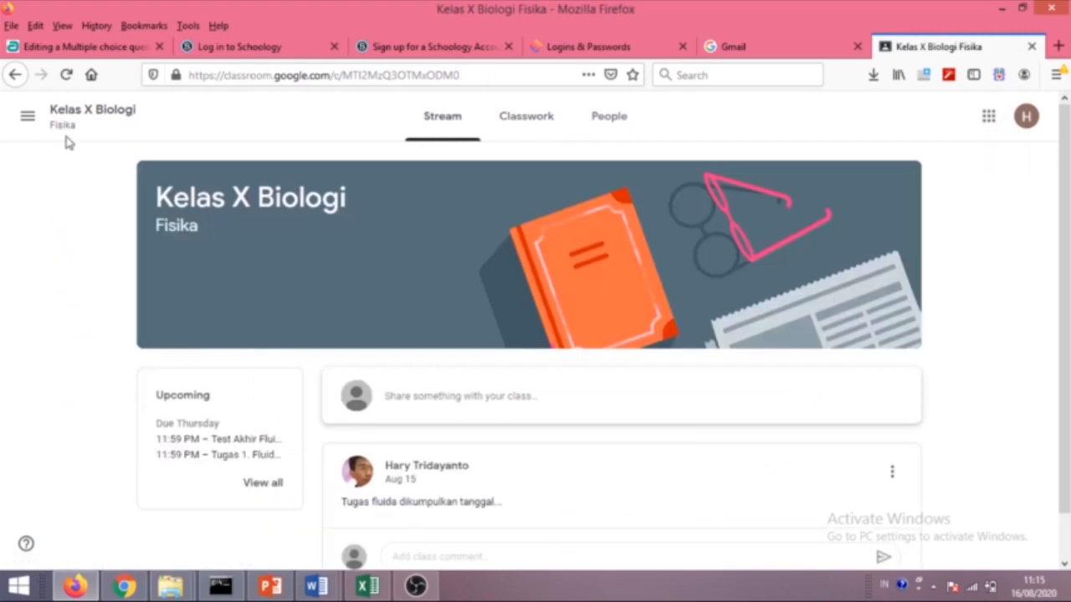
# Start a Join class entry from the classes overview, cancel it, and reopen Kelas X Biologi.
pyautogui.click(30, 121)
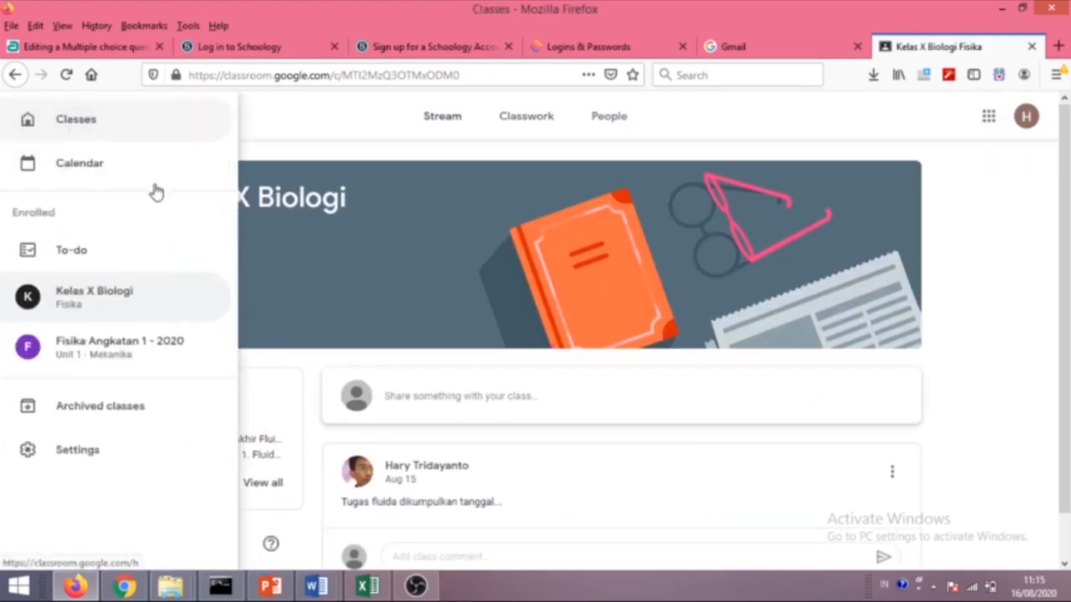
pyautogui.click(87, 135)
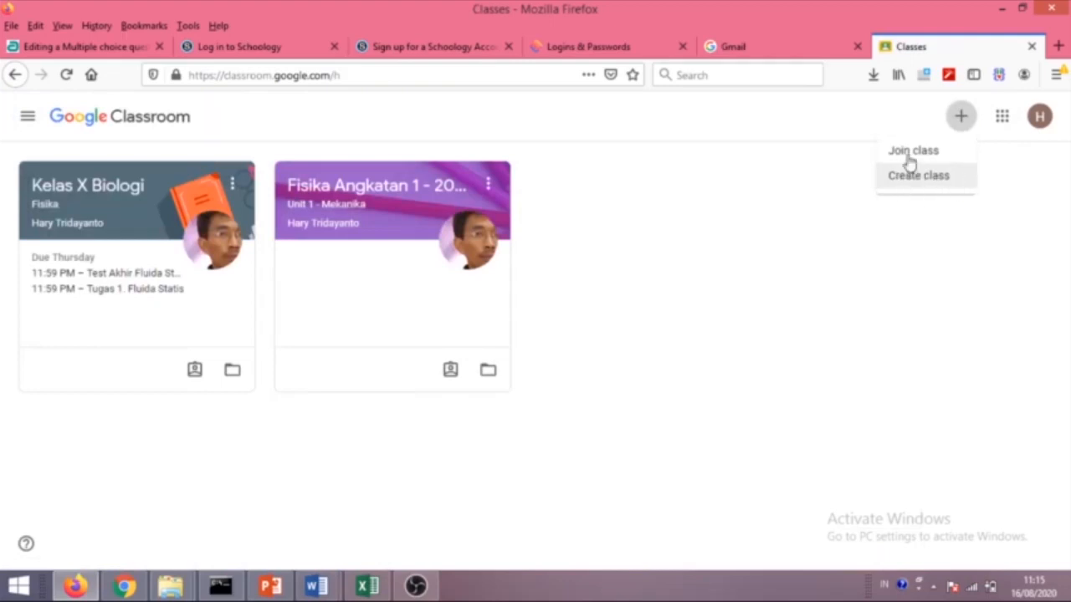
pyautogui.click(914, 155)
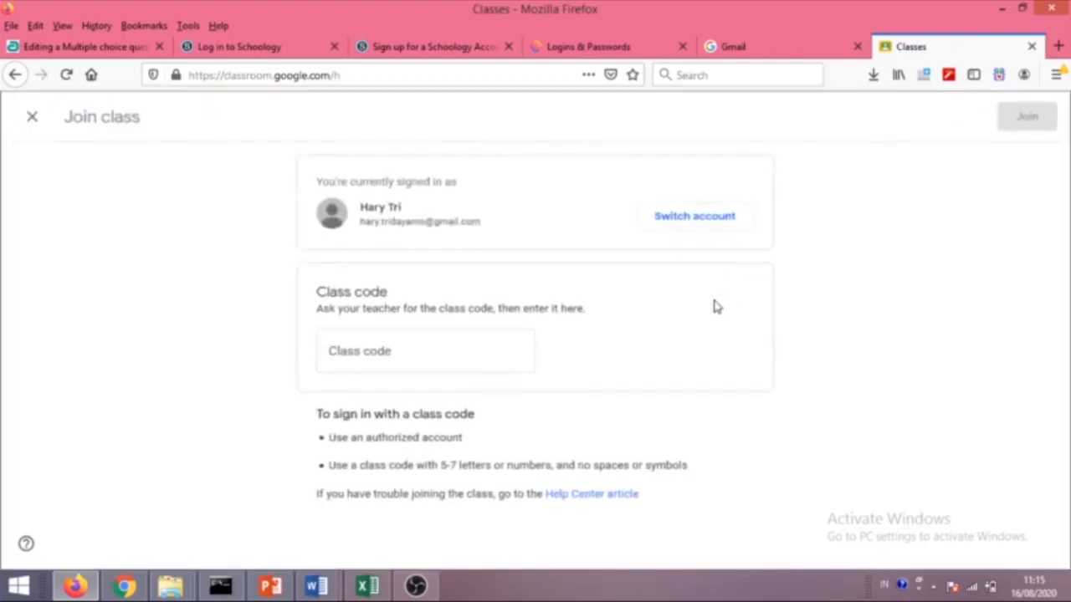
pyautogui.click(395, 354)
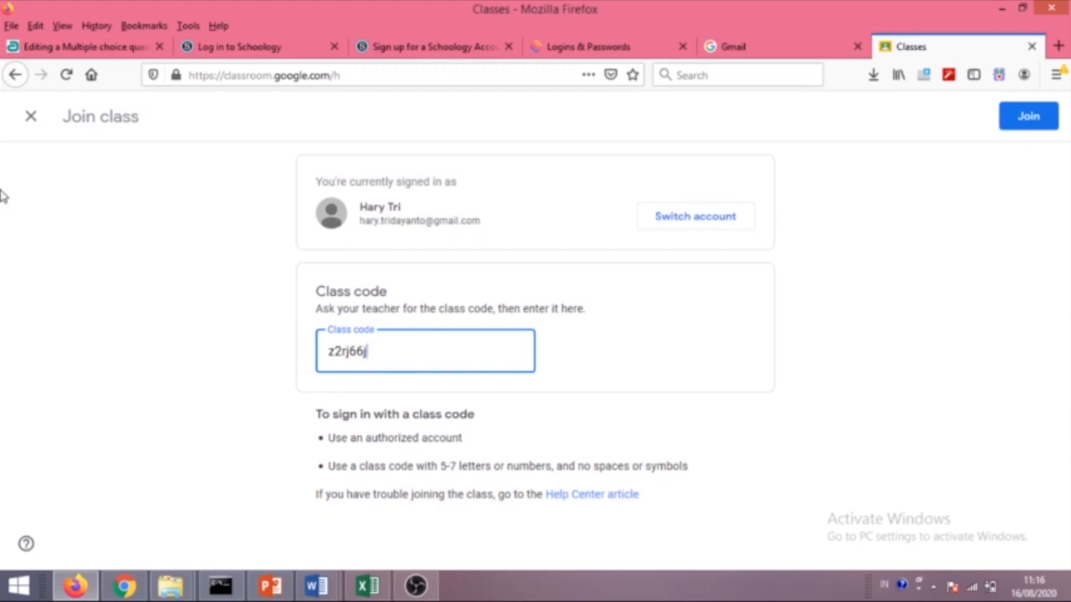
pyautogui.click(29, 117)
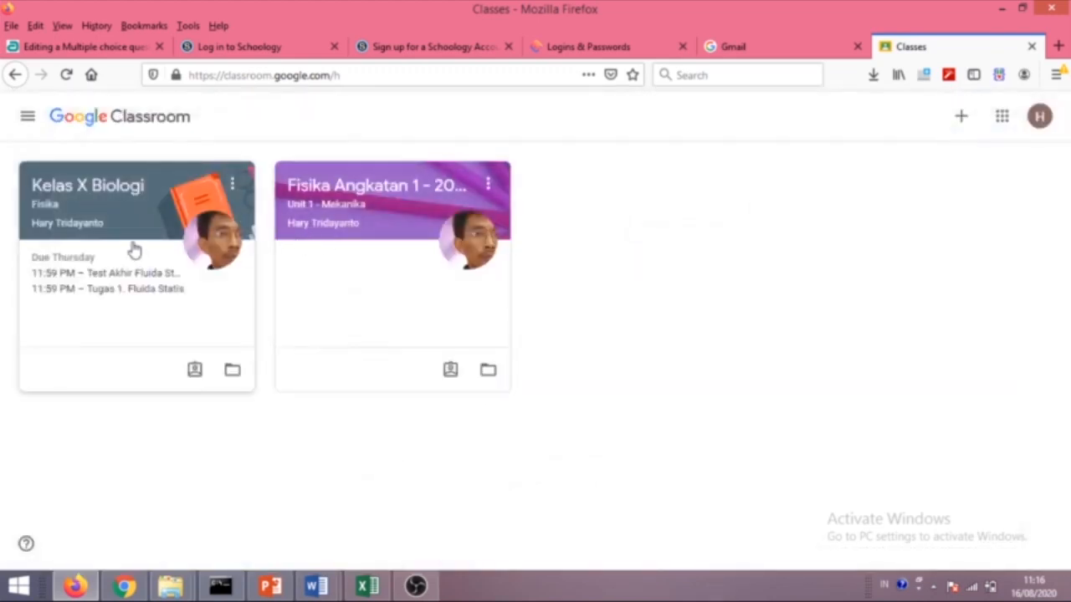
pyautogui.click(88, 209)
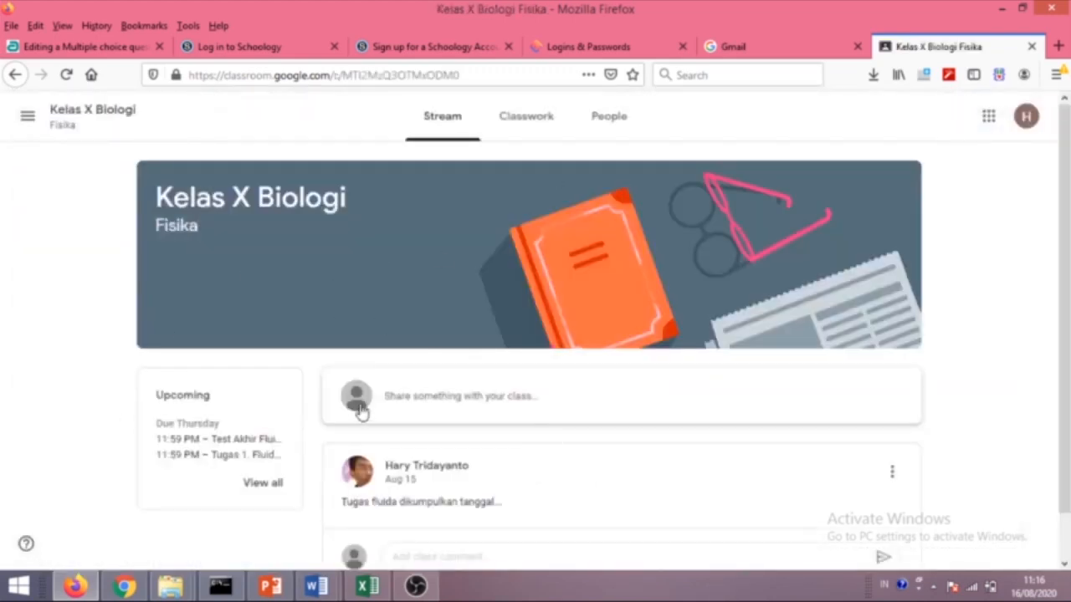
pyautogui.scroll(-1, 360, 409)
pyautogui.scroll(1, 424, 382)
pyautogui.click(524, 128)
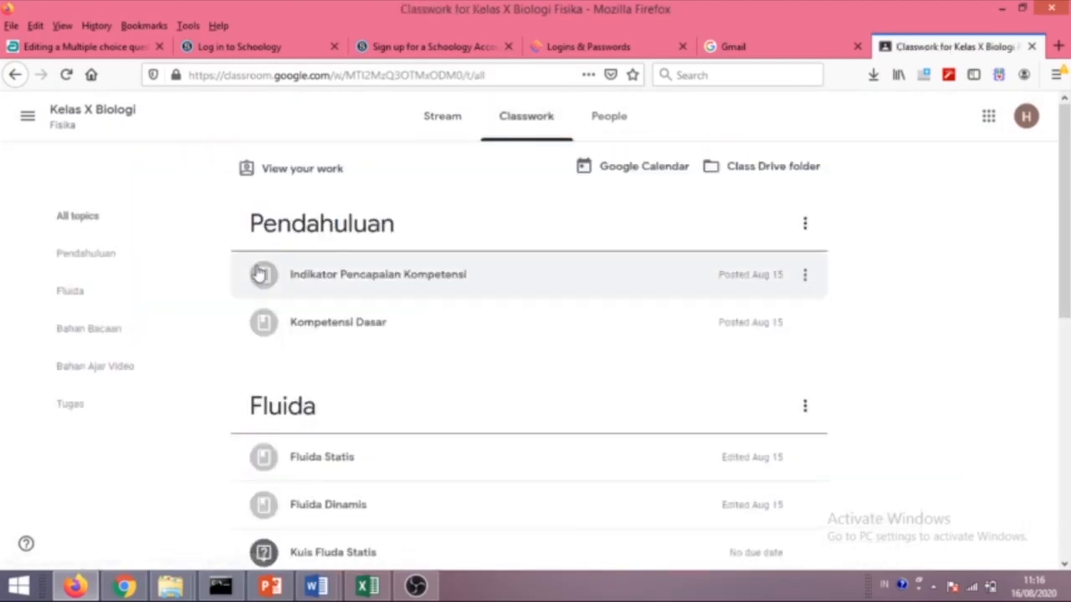
pyautogui.click(352, 270)
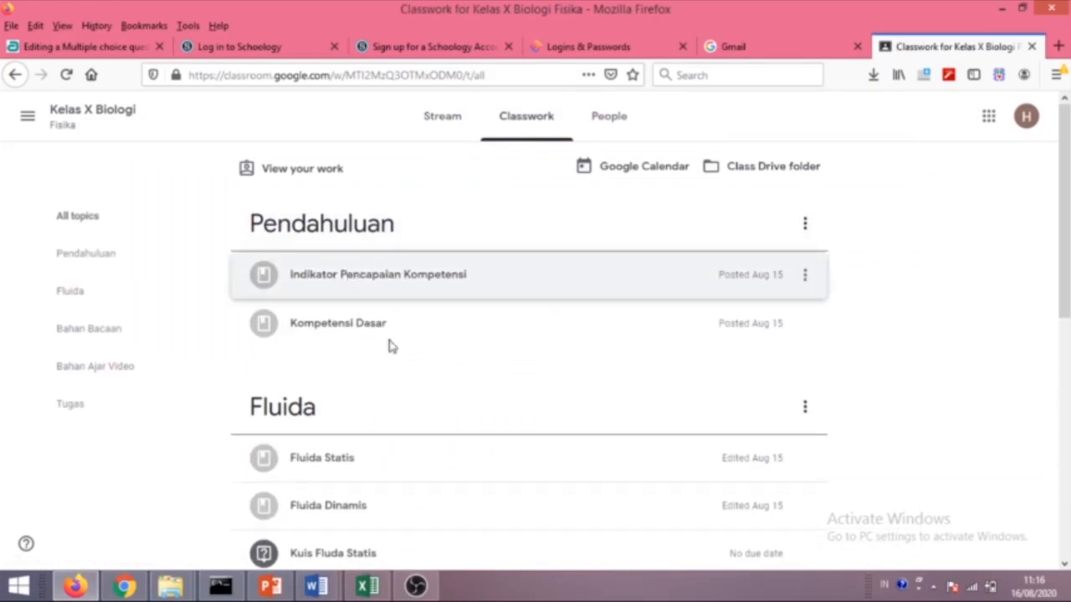
pyautogui.click(350, 285)
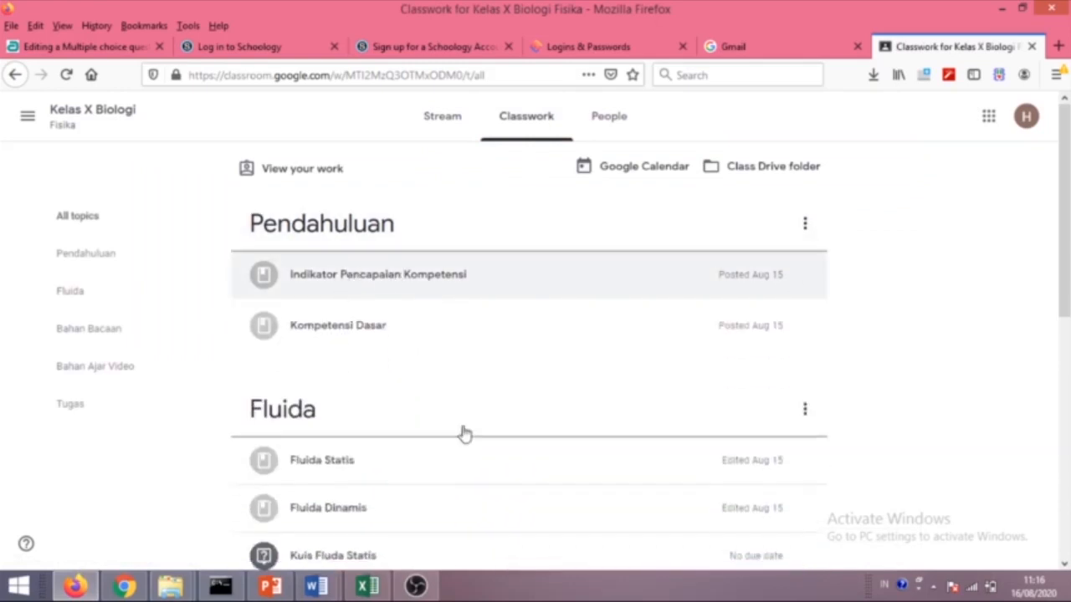
pyautogui.click(432, 338)
pyautogui.scroll(-2, 405, 389)
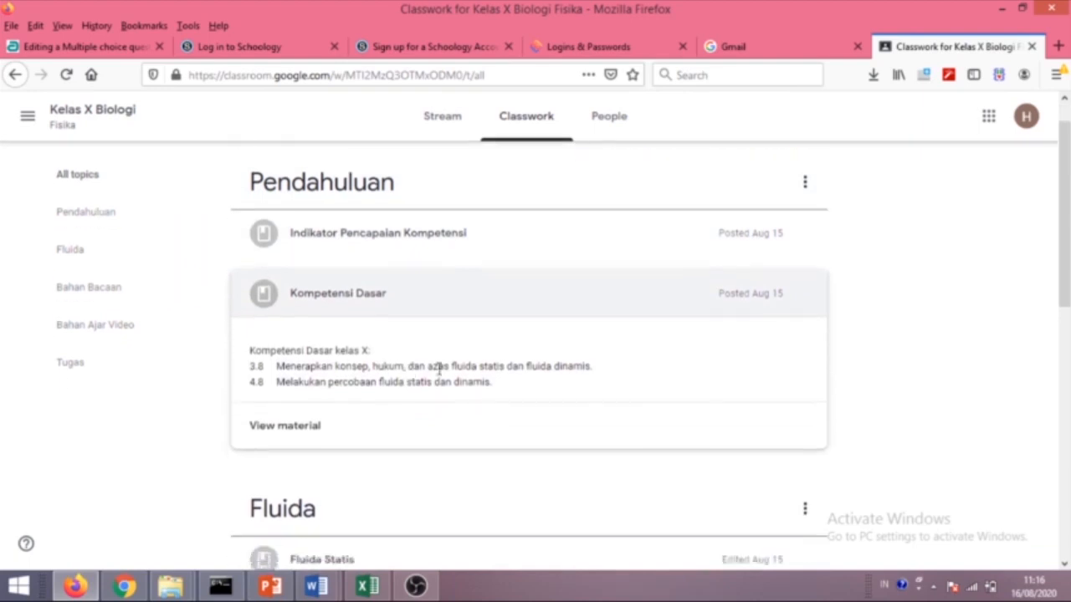
pyautogui.scroll(-4, 325, 390)
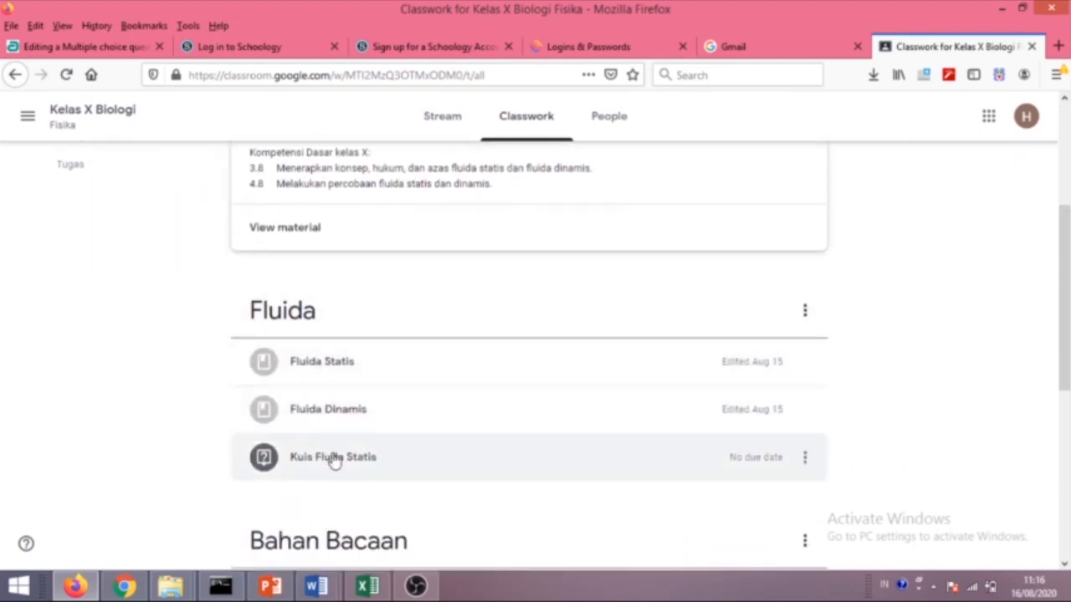
pyautogui.scroll(-2, 340, 460)
pyautogui.click(492, 288)
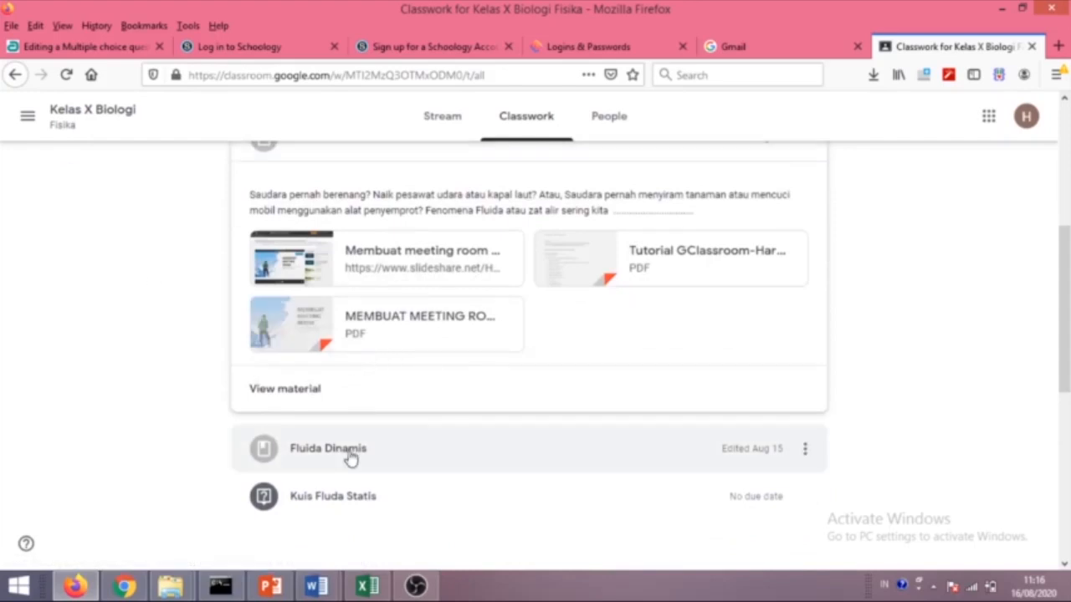
pyautogui.click(287, 451)
pyautogui.scroll(2, 444, 245)
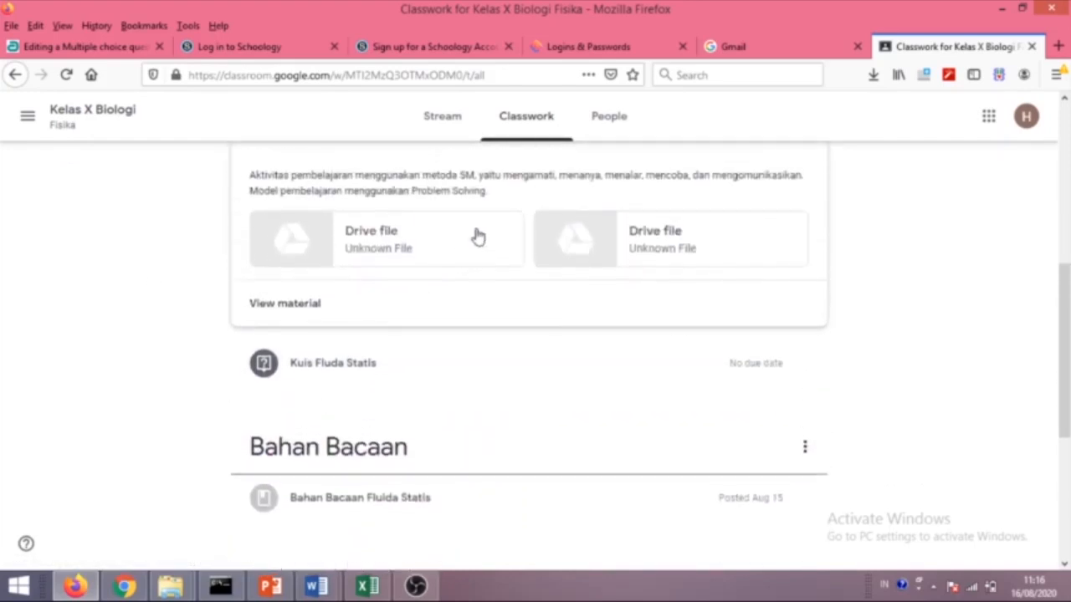
pyautogui.scroll(2, 340, 265)
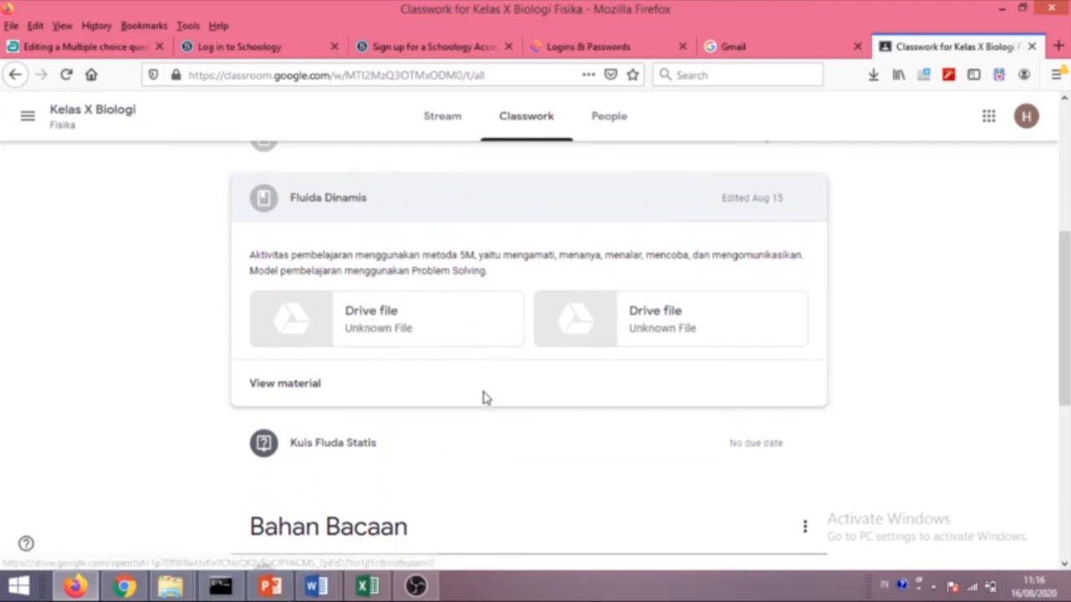
pyautogui.scroll(-2, 482, 397)
pyautogui.scroll(-2, 473, 429)
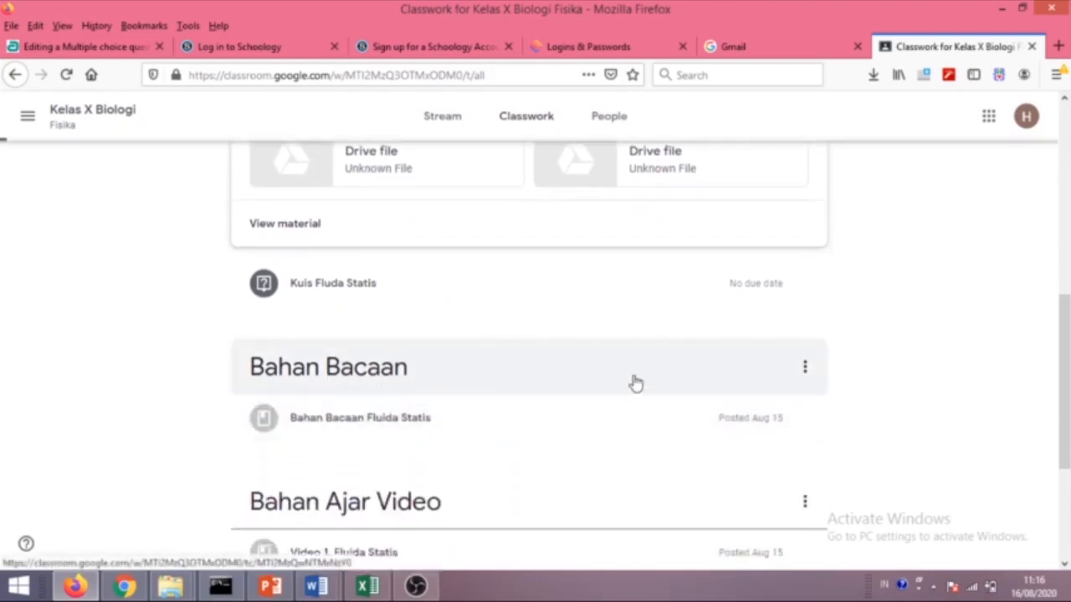
pyautogui.click(636, 389)
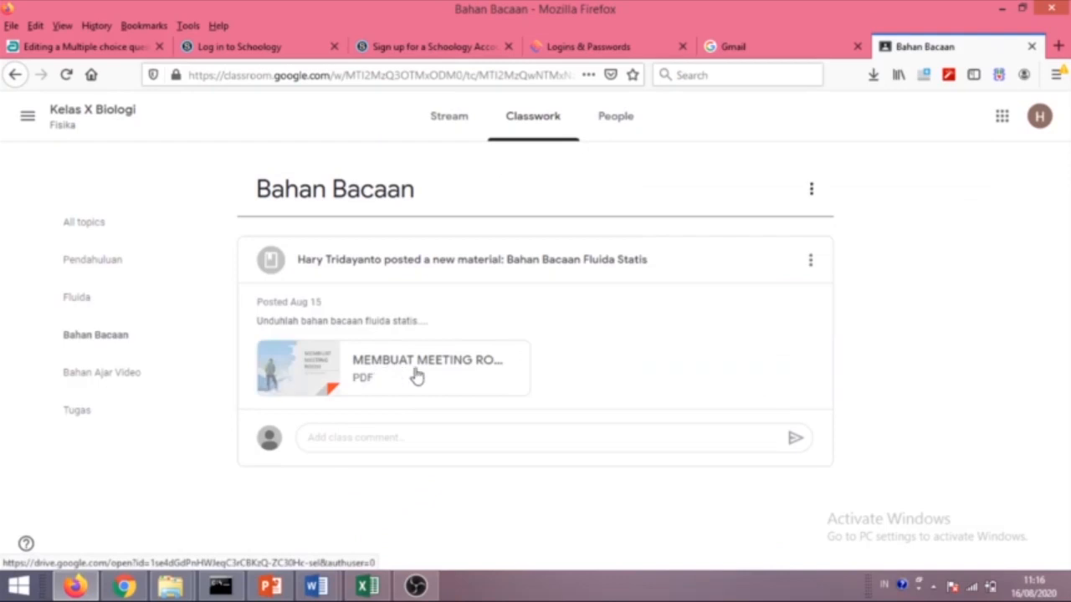
pyautogui.click(596, 326)
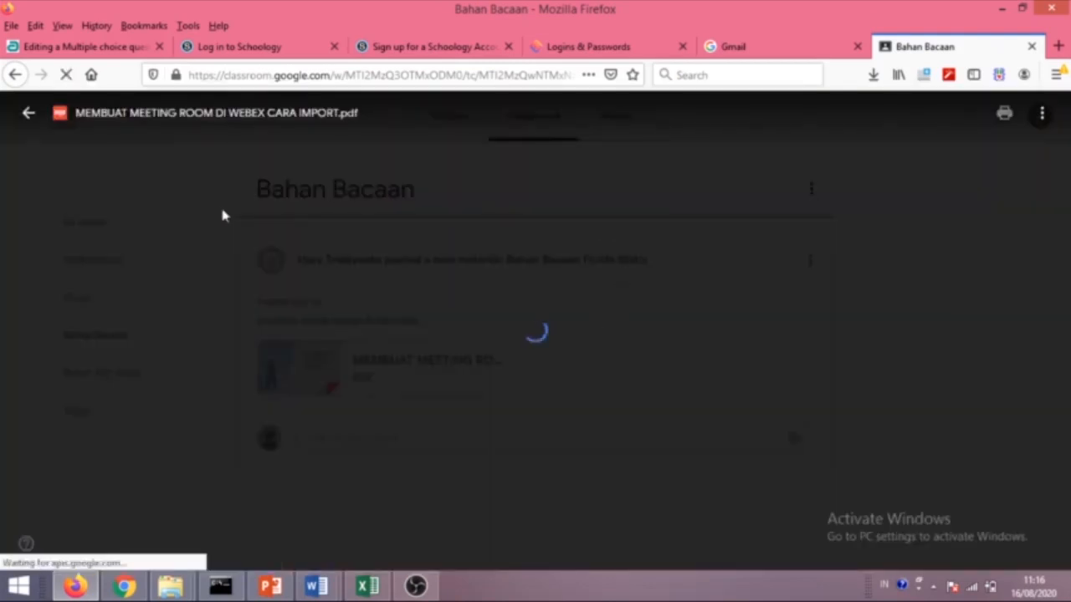
pyautogui.scroll(-10, 653, 318)
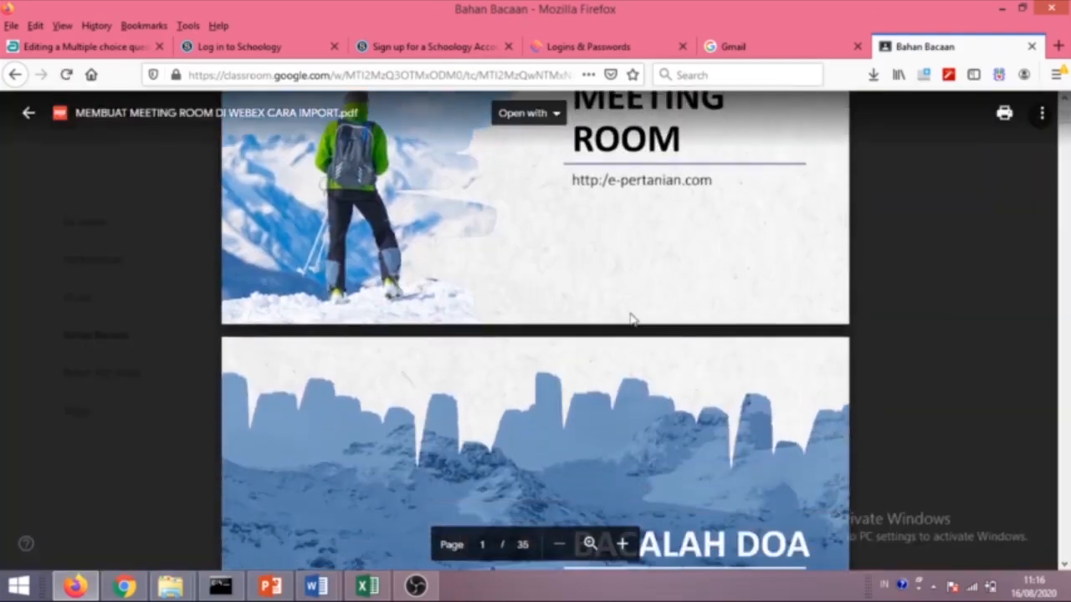
pyautogui.scroll(-3, 536, 334)
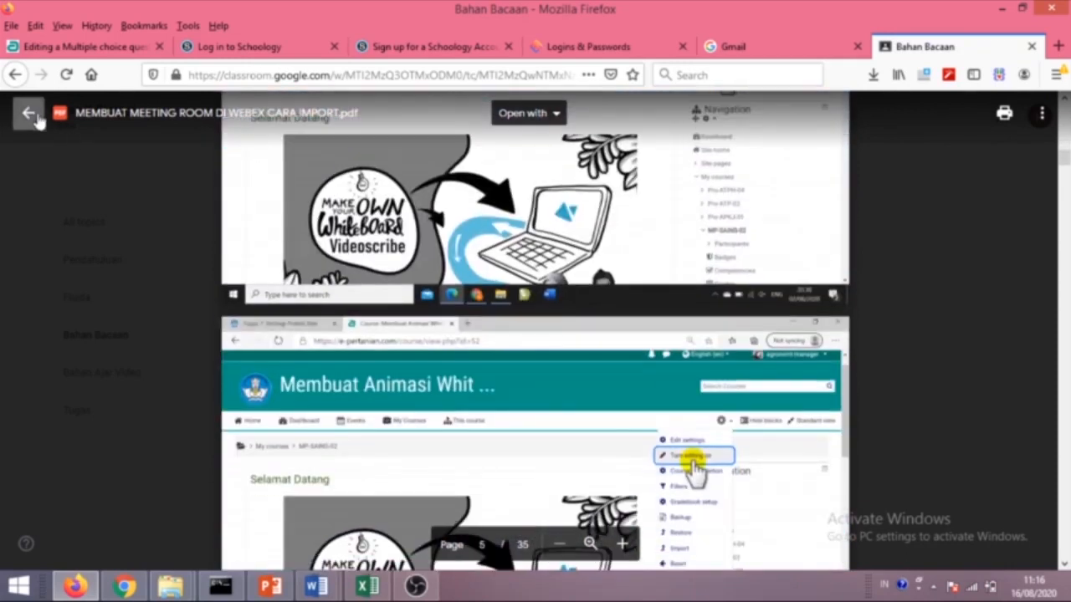
pyautogui.click(29, 112)
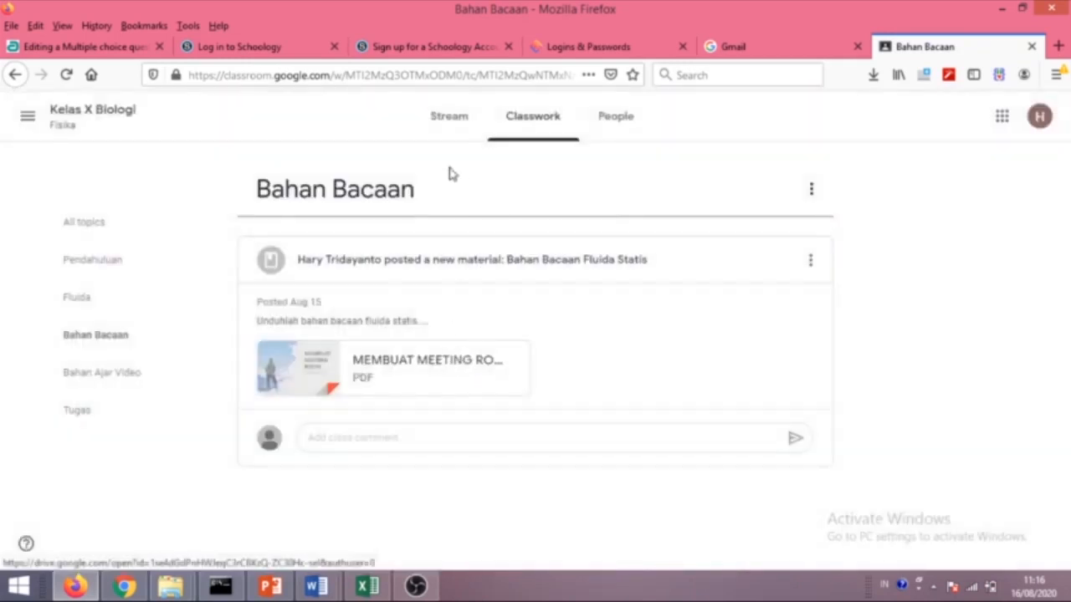
pyautogui.click(518, 136)
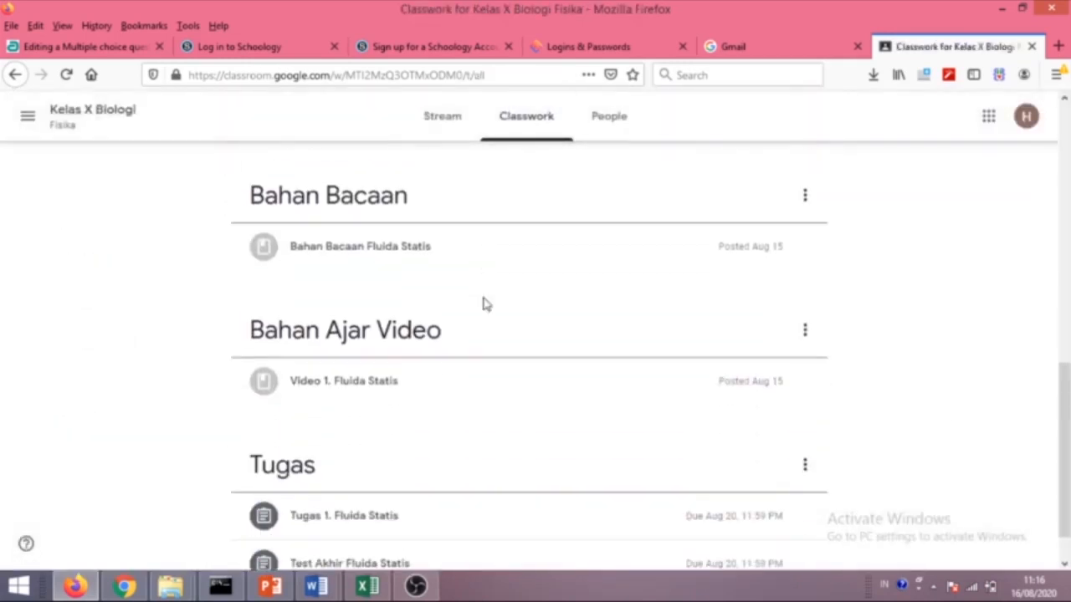
# View the Bahan Ajar Video topic's three YouTube videos, then return to the Stream and Chrome.
pyautogui.click(430, 281)
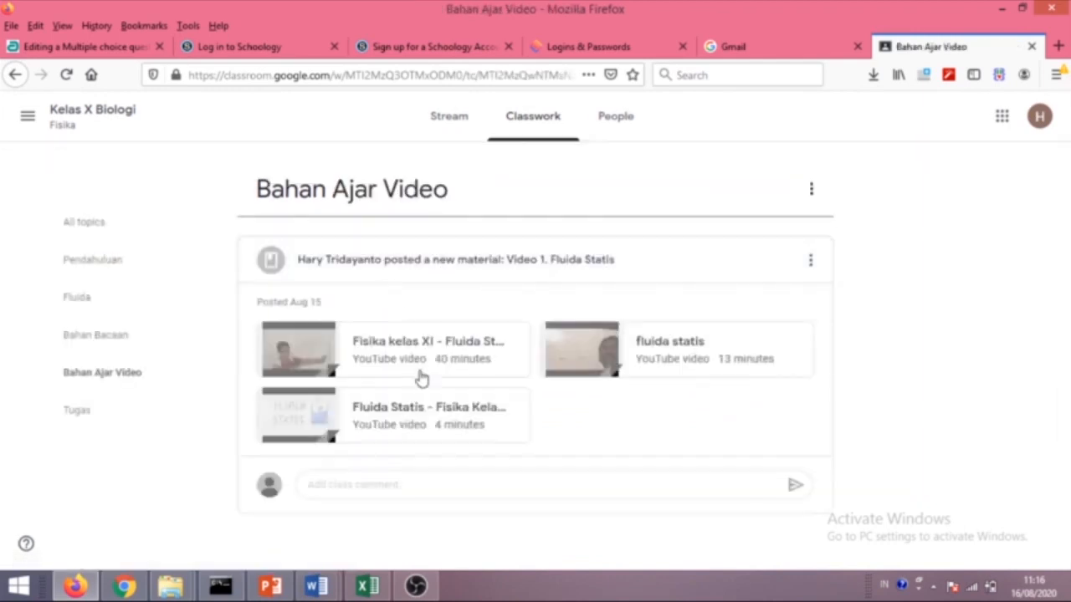
pyautogui.click(443, 134)
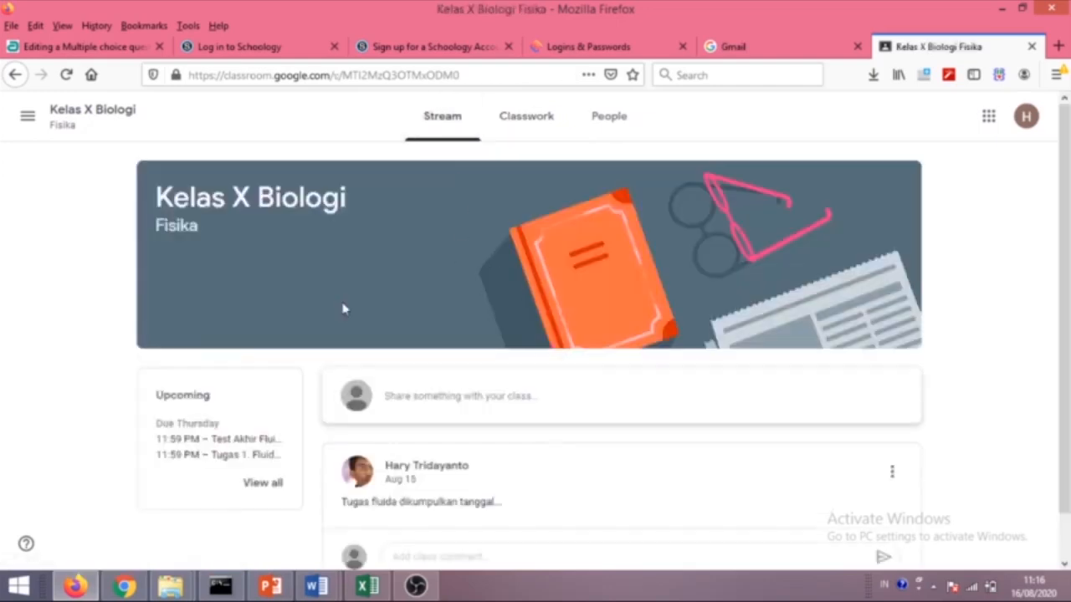
pyautogui.scroll(-1, 465, 454)
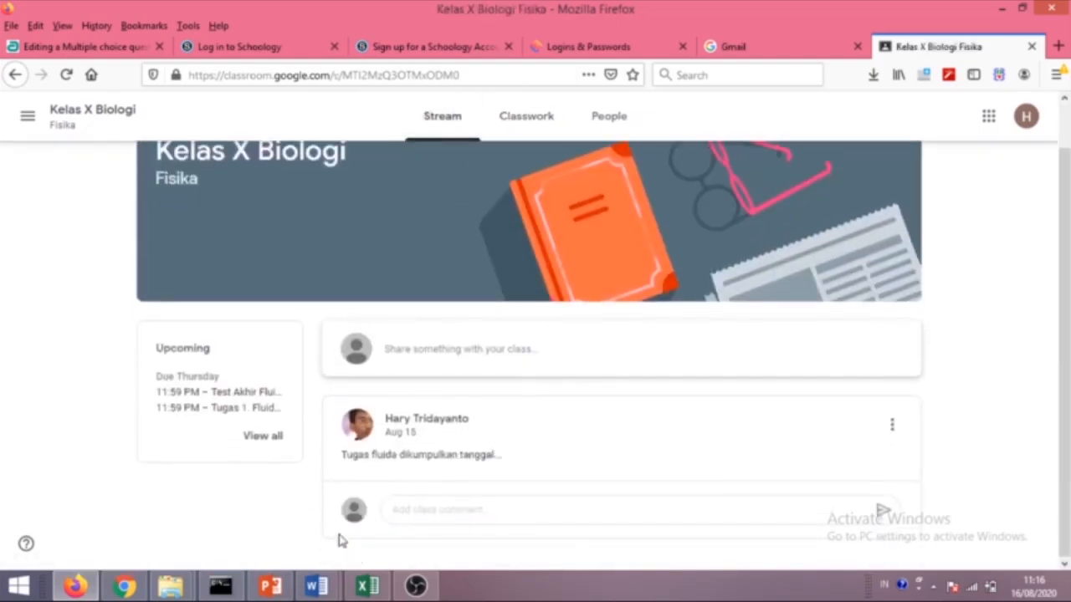
pyautogui.click(123, 585)
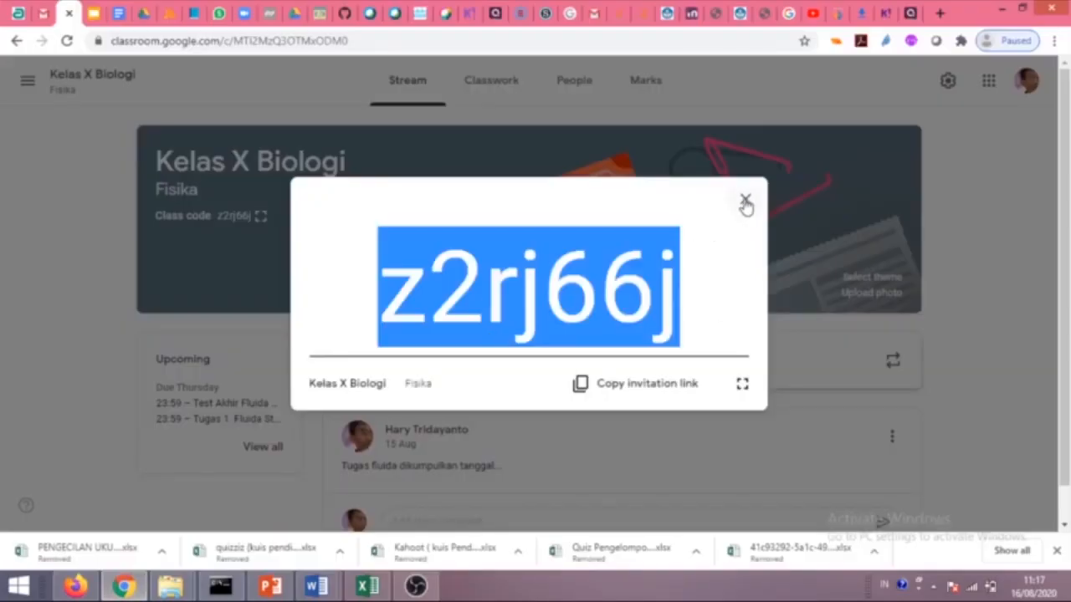
# Post the 'Bagaimana Kabarnya?' announcement to the class, then reload the student's Firefox stream.
pyautogui.click(745, 203)
pyautogui.scroll(-1, 457, 301)
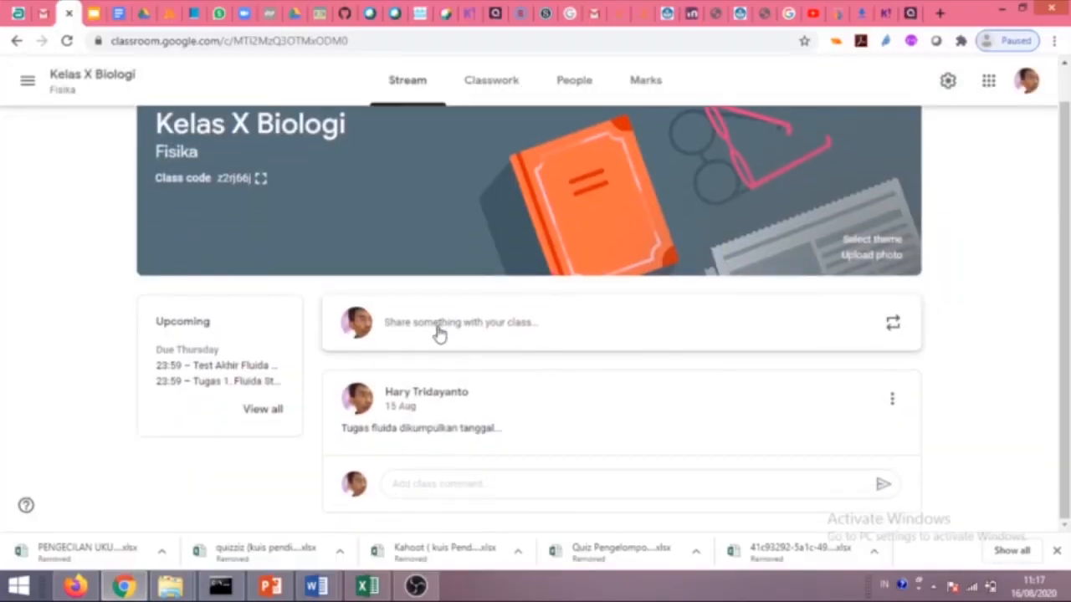
pyautogui.click(440, 331)
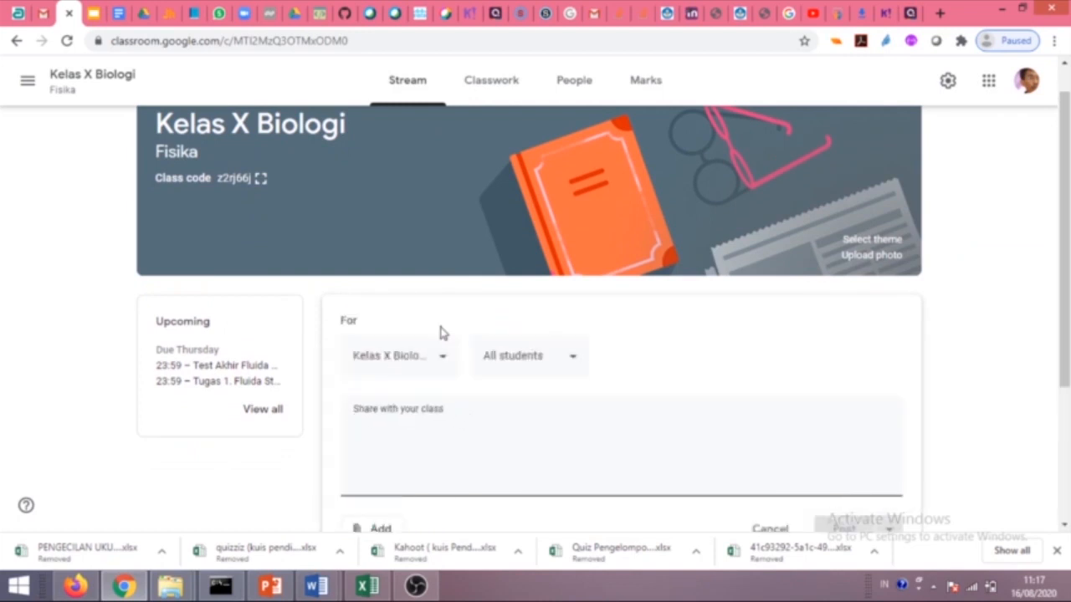
pyautogui.write('Bagaimana Kabarnya?')
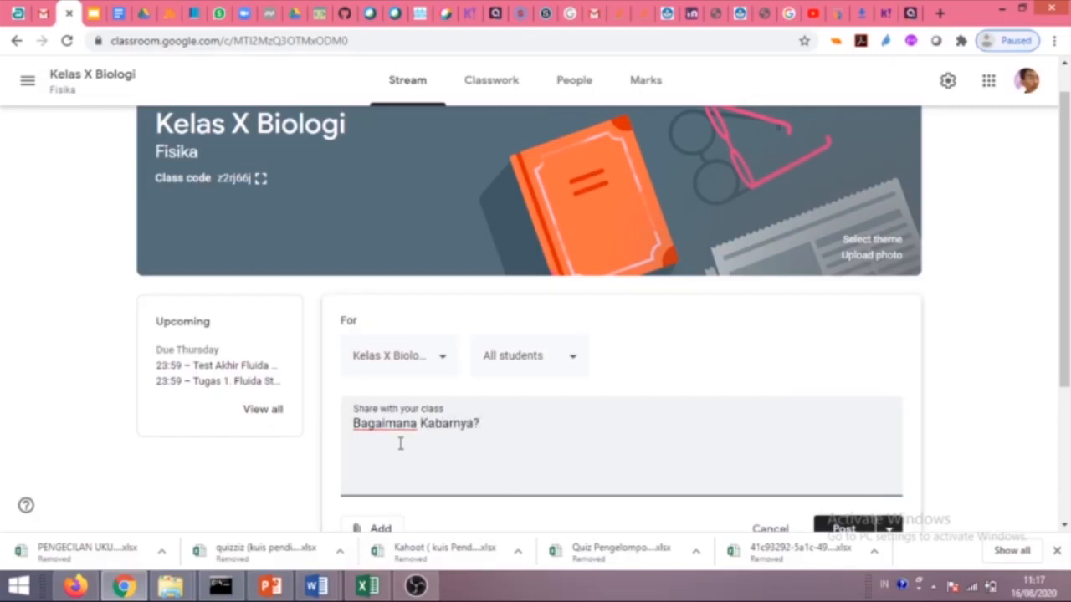
pyautogui.scroll(-2, 410, 452)
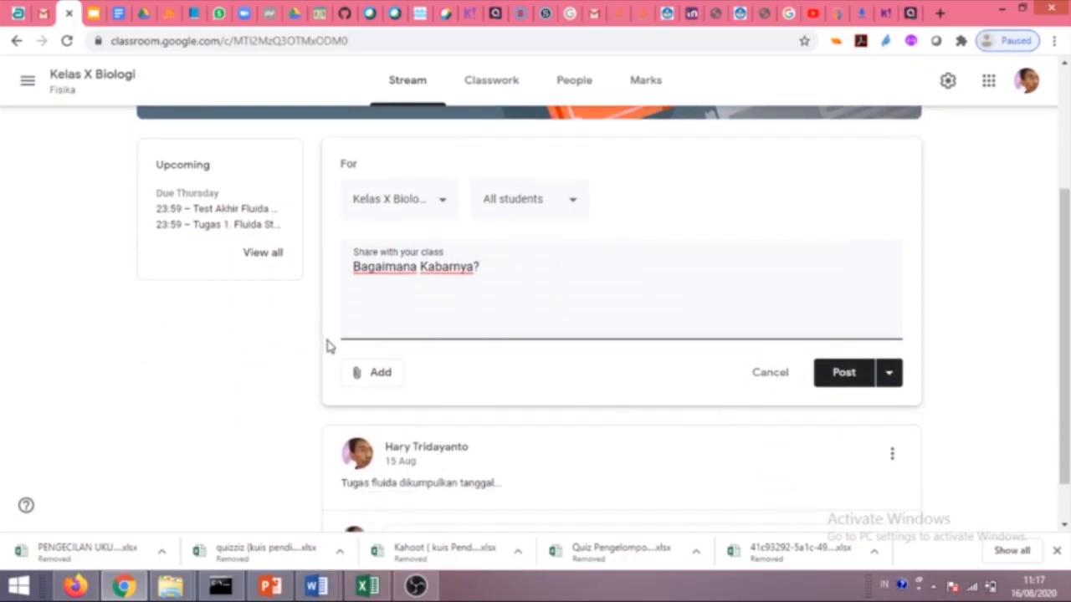
pyautogui.click(378, 374)
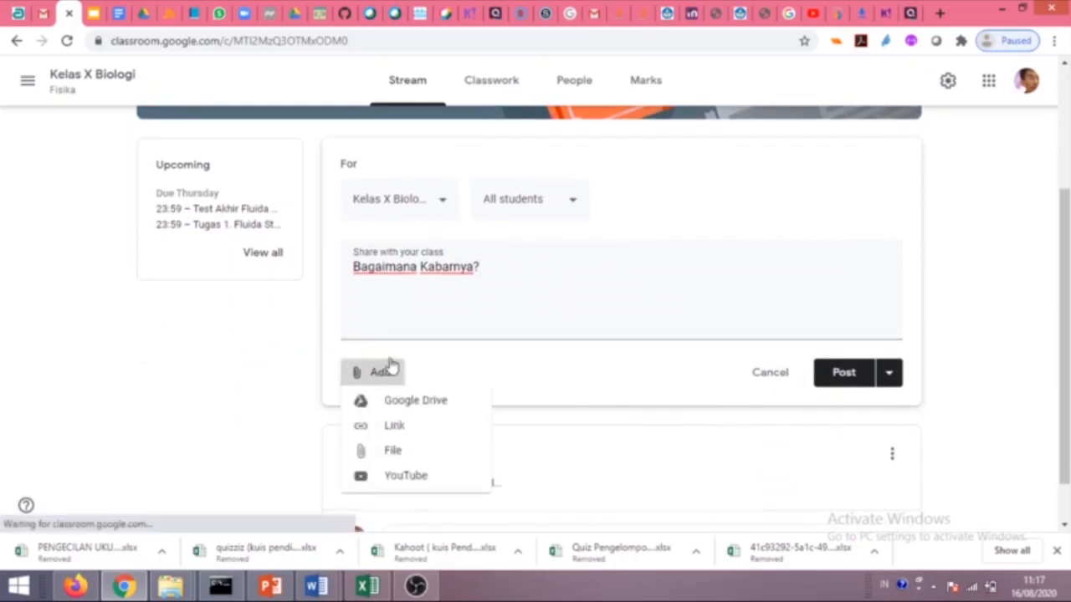
pyautogui.click(532, 298)
pyautogui.click(845, 374)
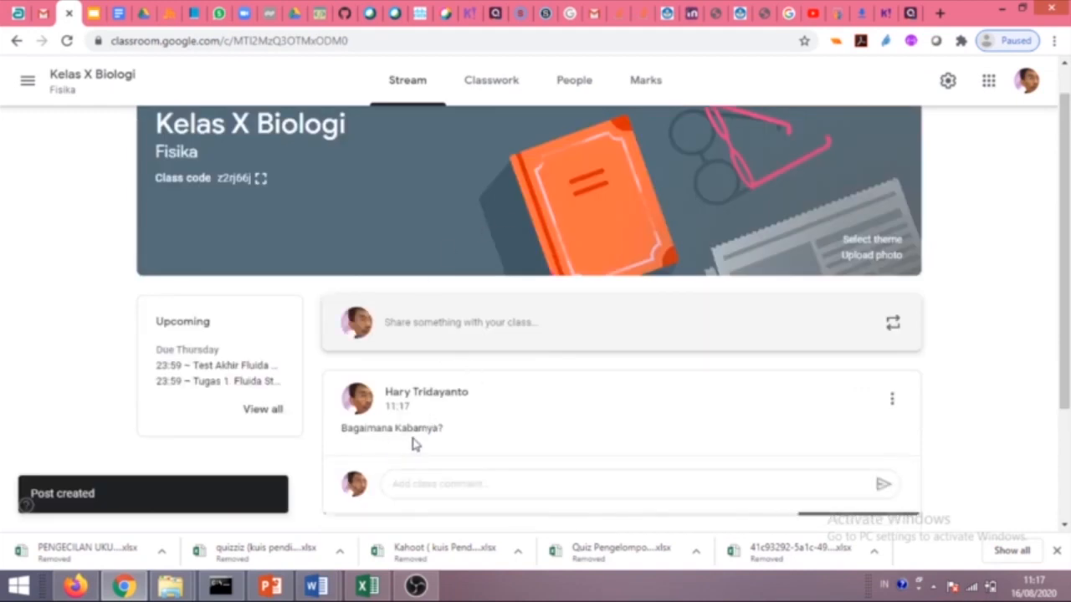
pyautogui.click(75, 586)
pyautogui.click(67, 75)
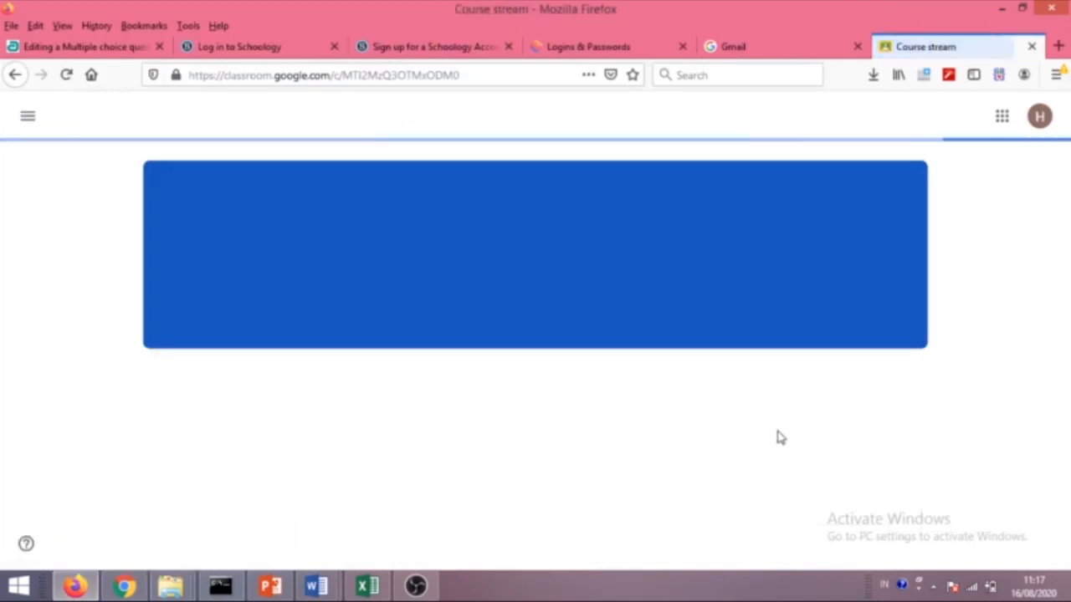
# From the student's upcoming work, open Tugas 1. Fluida Statis details (100 points, due Aug 20).
pyautogui.scroll(-3, 633, 435)
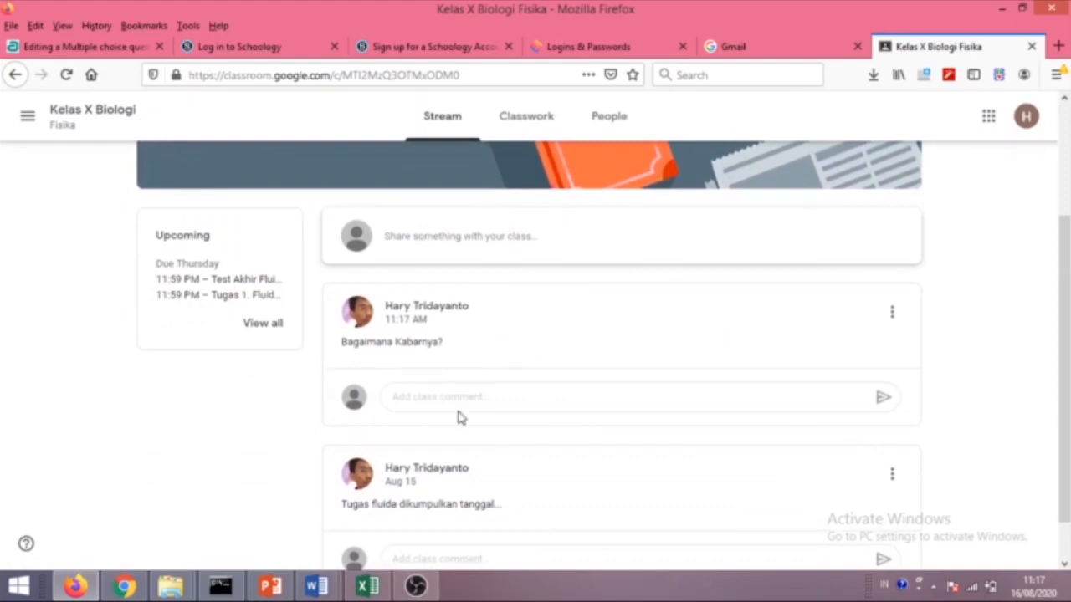
pyautogui.scroll(2, 505, 311)
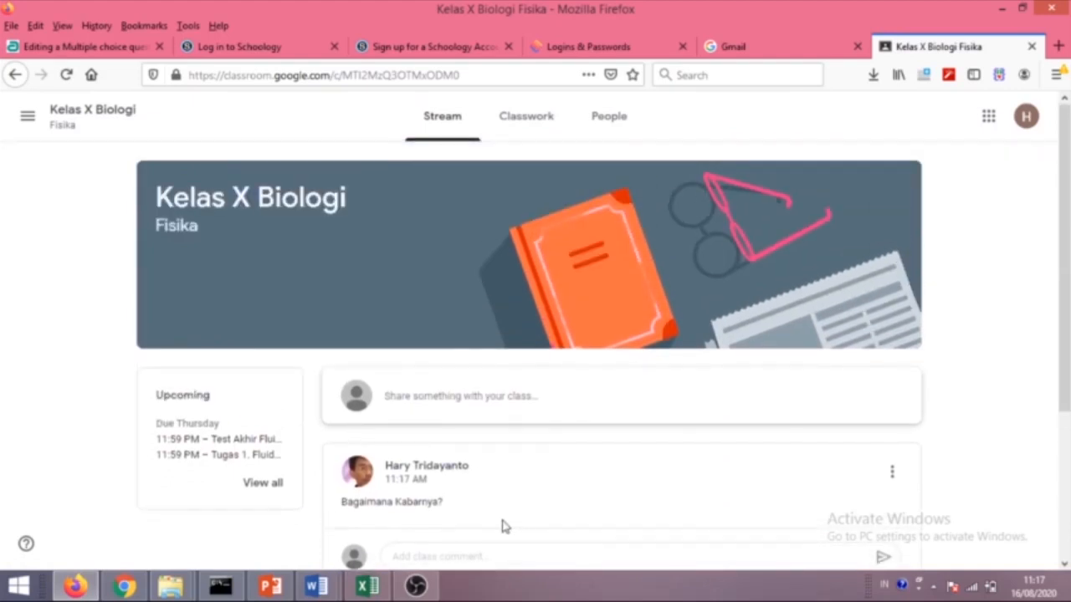
pyautogui.scroll(-2, 502, 526)
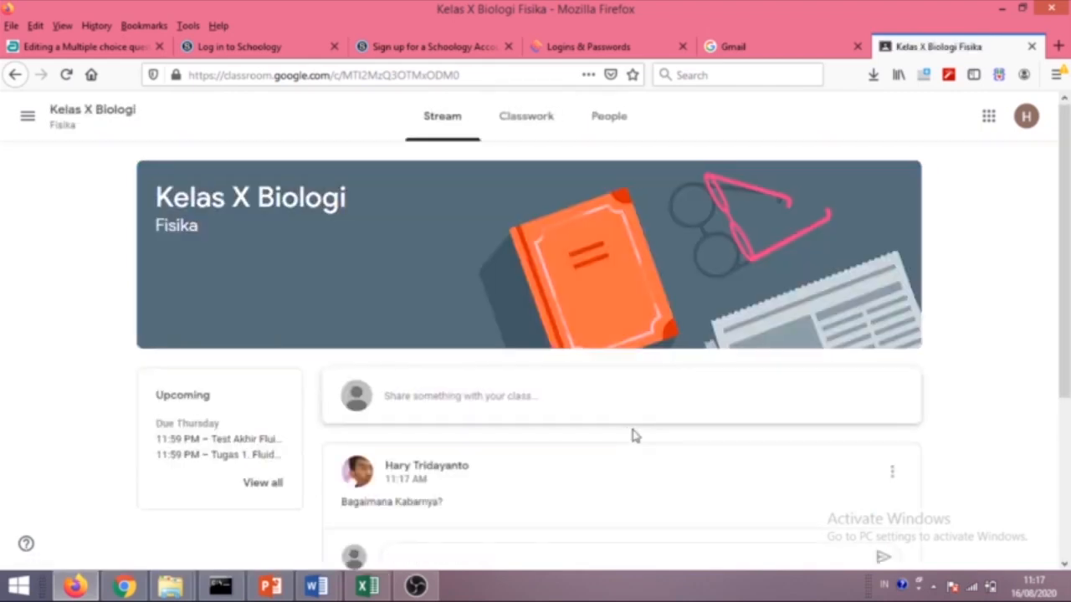
pyautogui.scroll(-4, 633, 435)
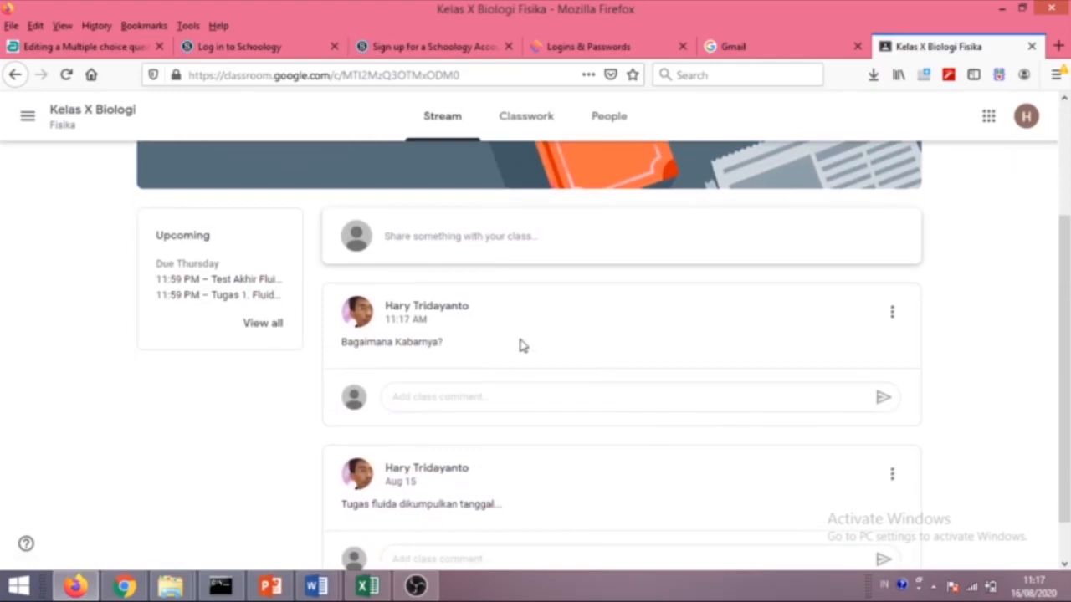
pyautogui.scroll(4, 502, 450)
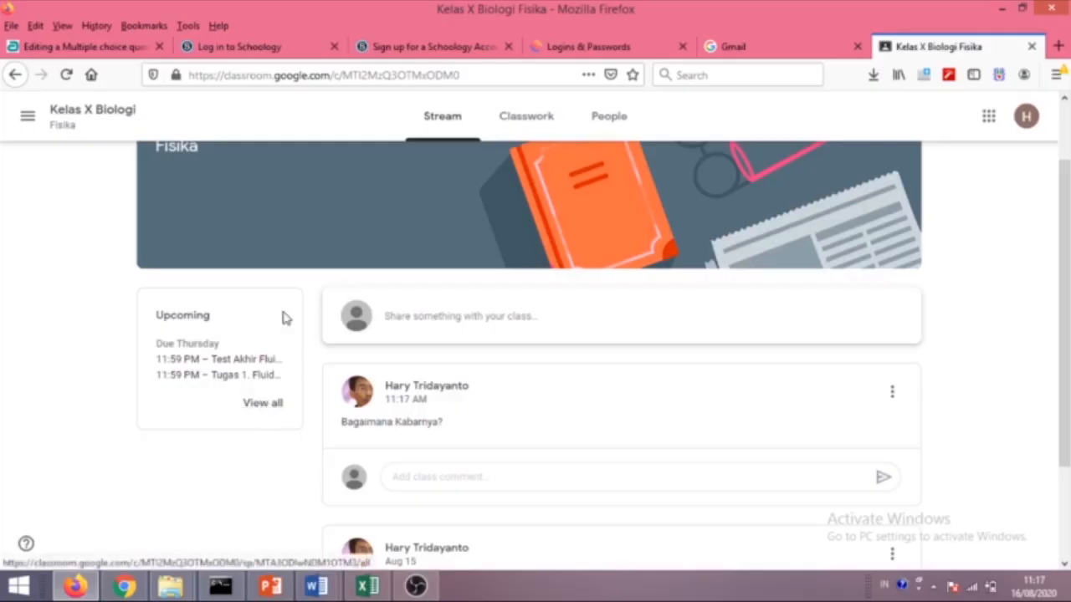
pyautogui.click(256, 405)
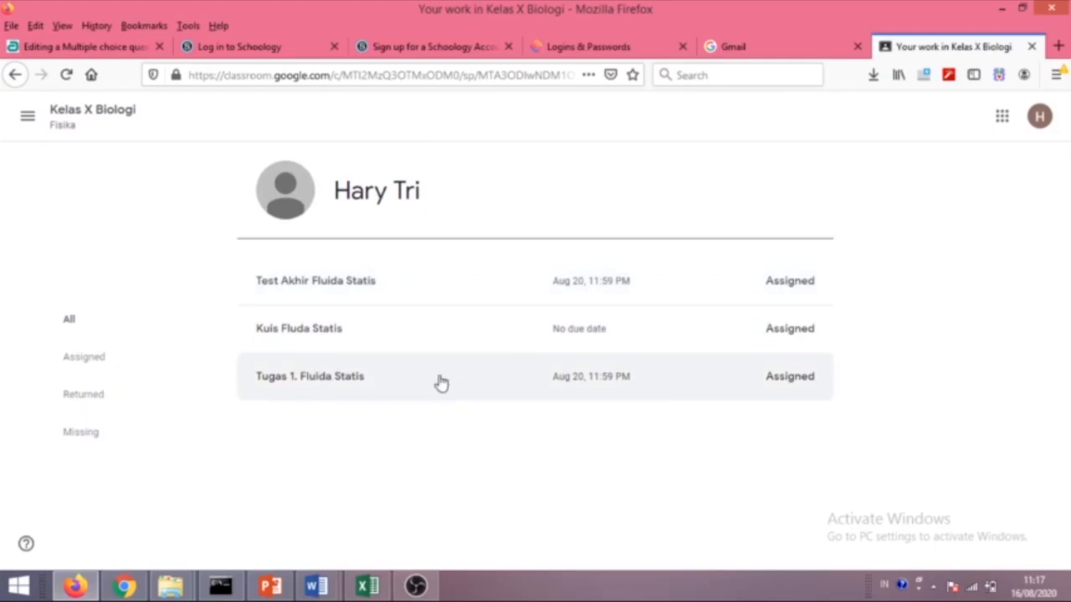
pyautogui.click(341, 383)
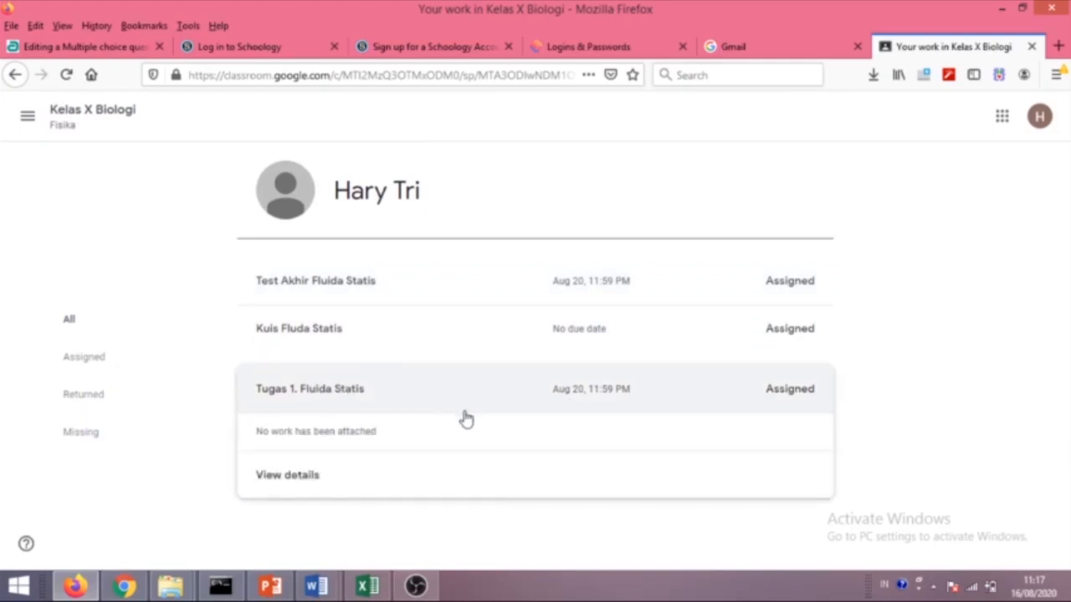
pyautogui.click(337, 476)
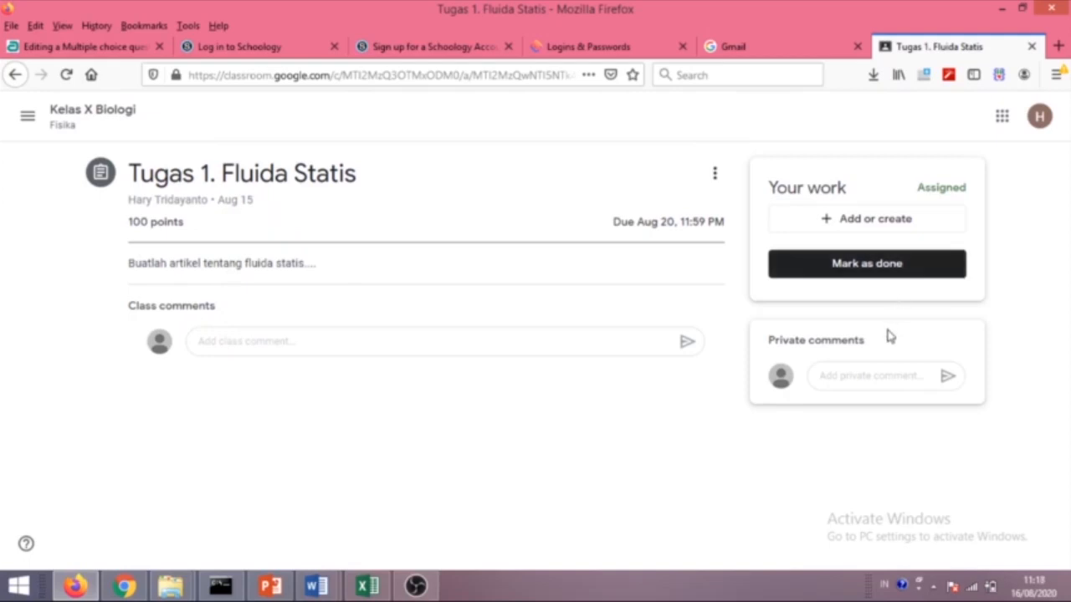
# Attach the Resume Google Doc from My Drive to Tugas 1 and turn it in.
pyautogui.click(836, 224)
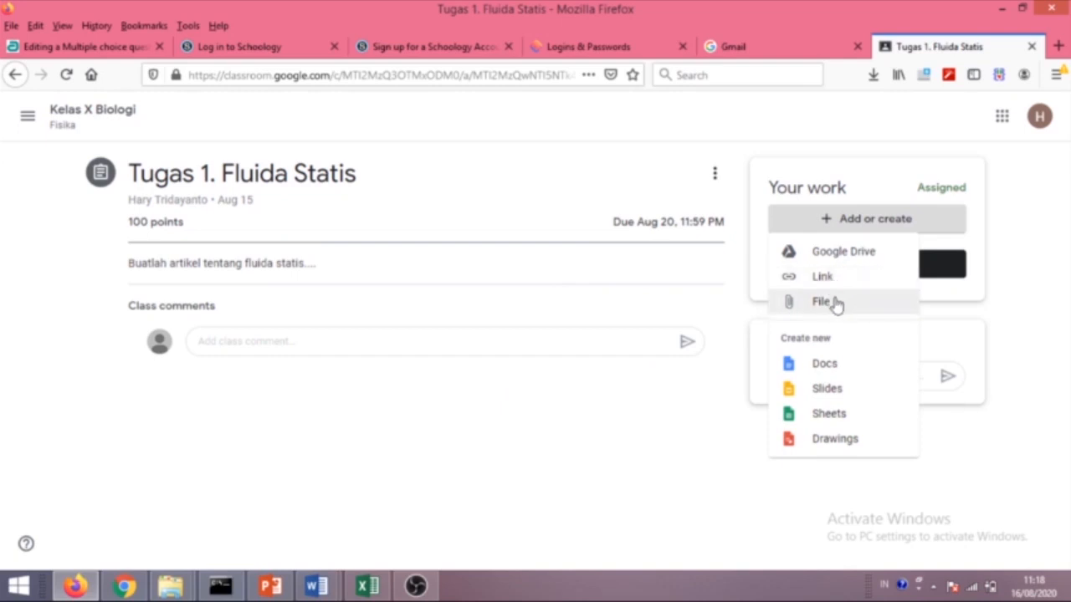
pyautogui.click(837, 261)
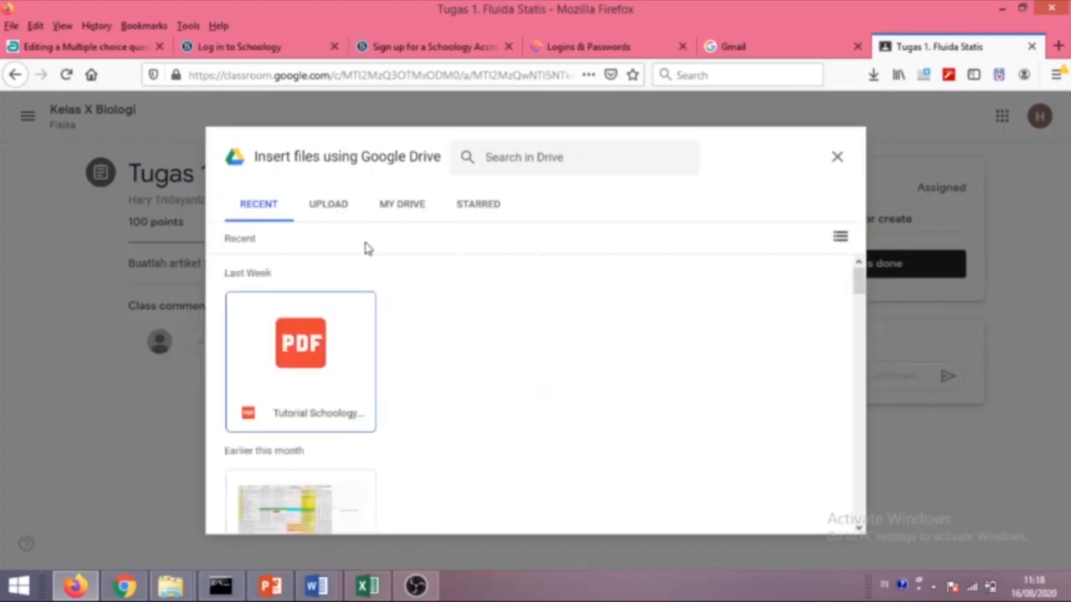
pyautogui.click(334, 213)
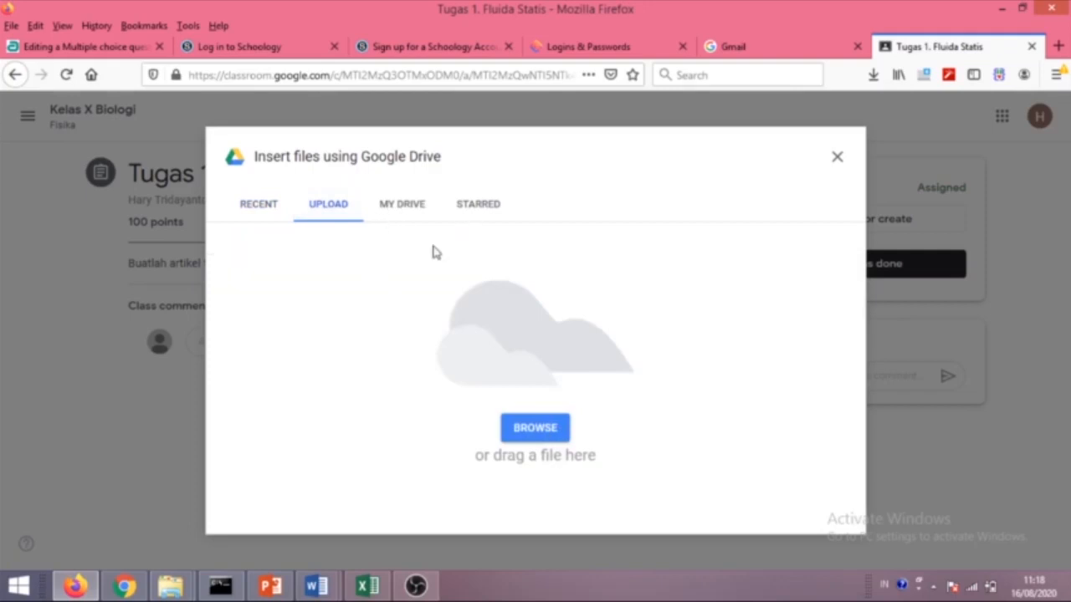
pyautogui.click(400, 206)
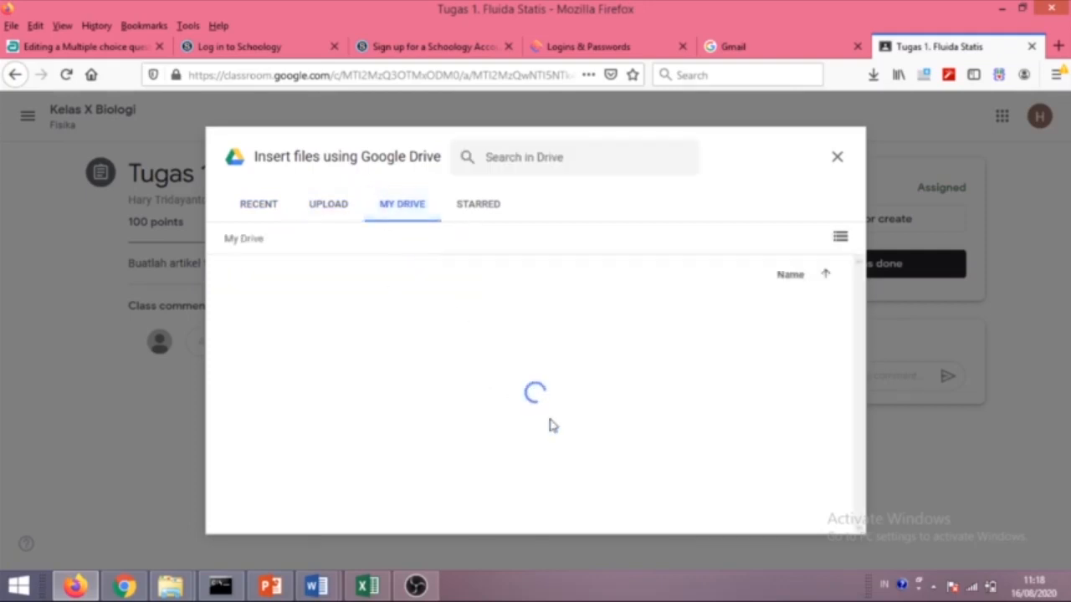
pyautogui.scroll(-3, 439, 335)
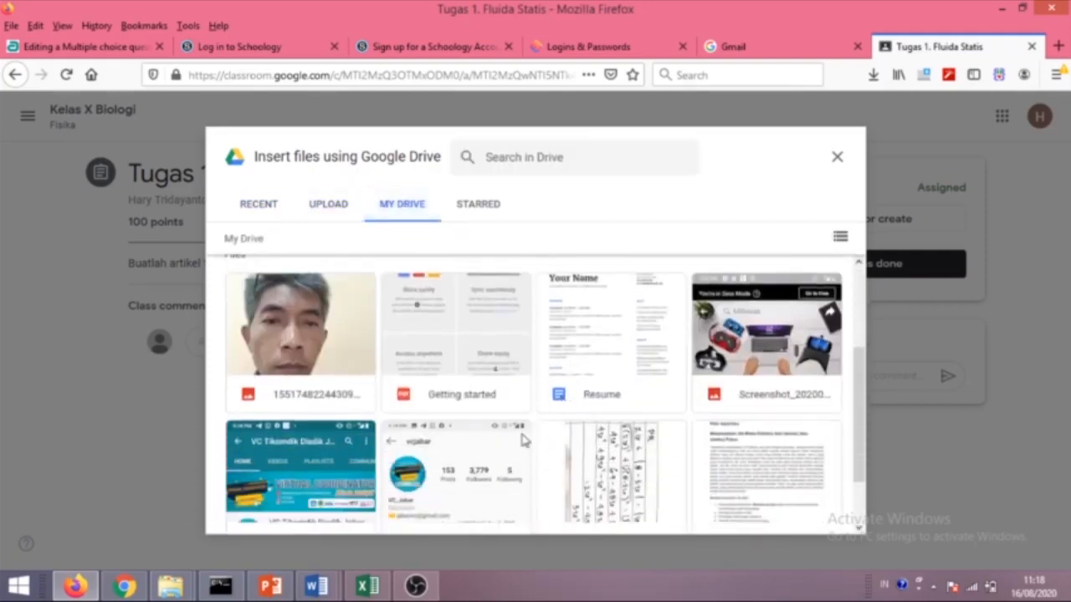
pyautogui.click(617, 309)
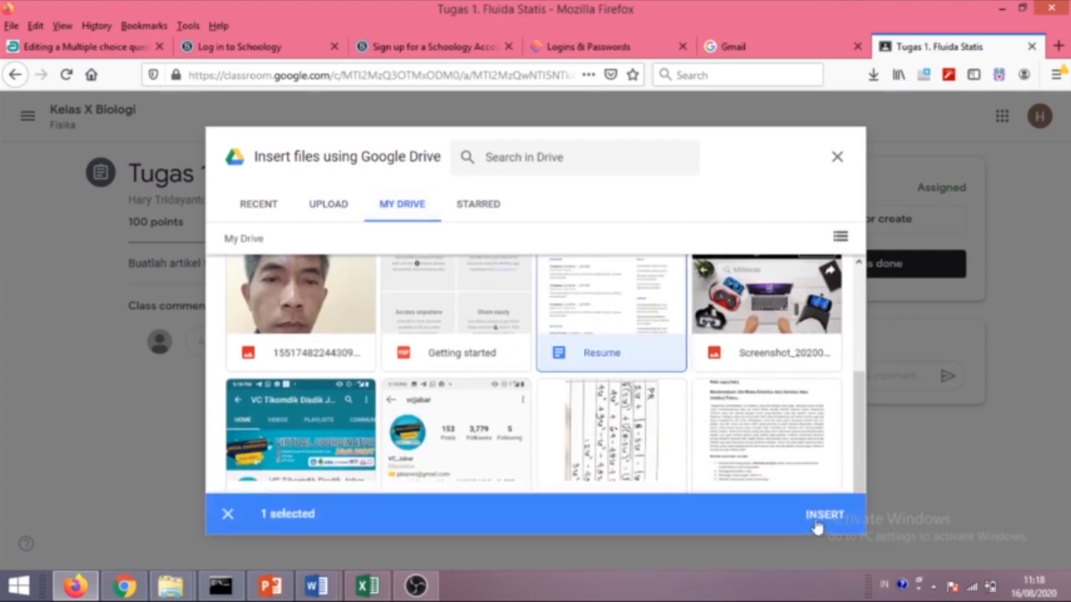
pyautogui.click(819, 517)
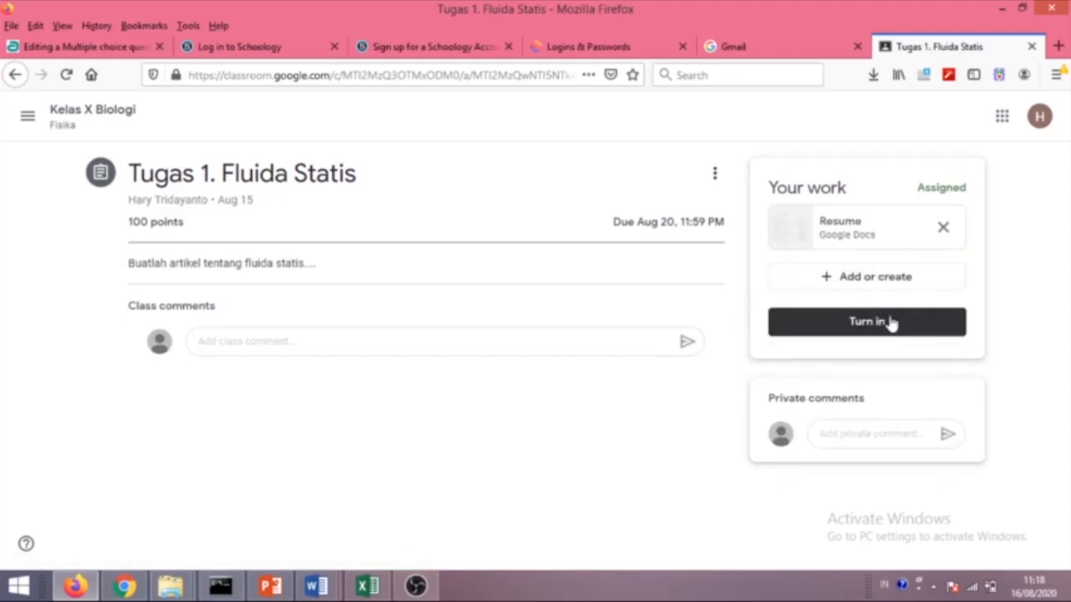
pyautogui.click(865, 329)
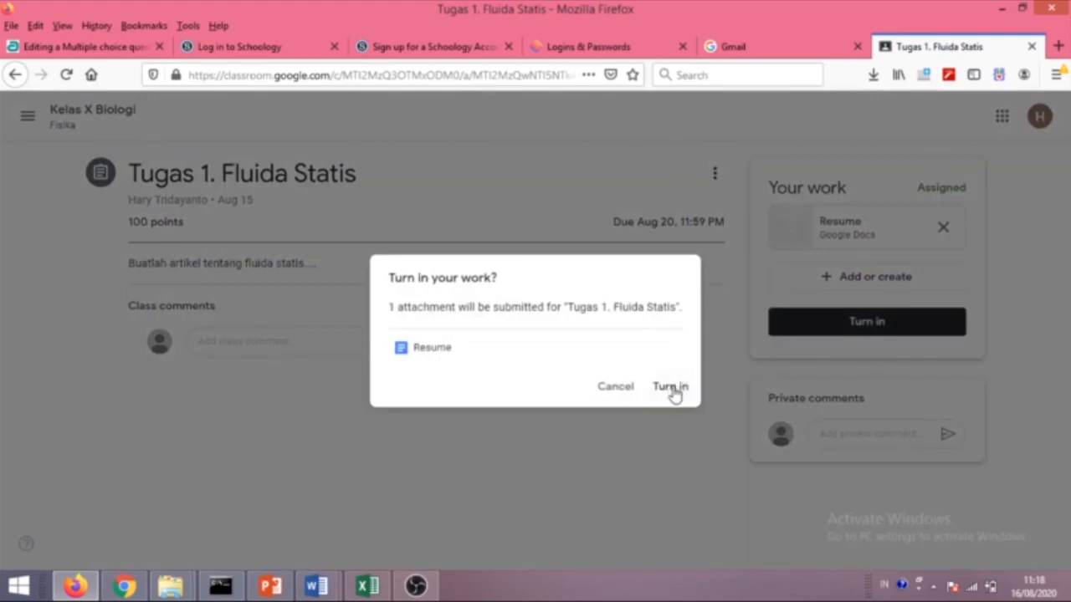
pyautogui.click(682, 387)
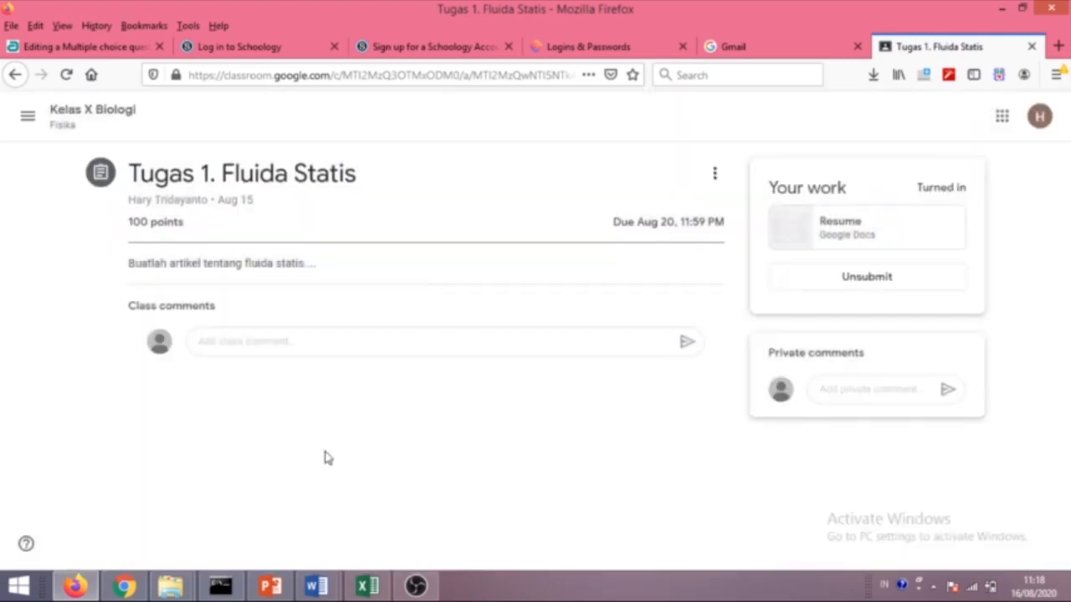
# Comment 'sudah mengumpulkan tugas 1' on Tugas 1, then switch to the teacher's Chrome window.
pyautogui.click(244, 342)
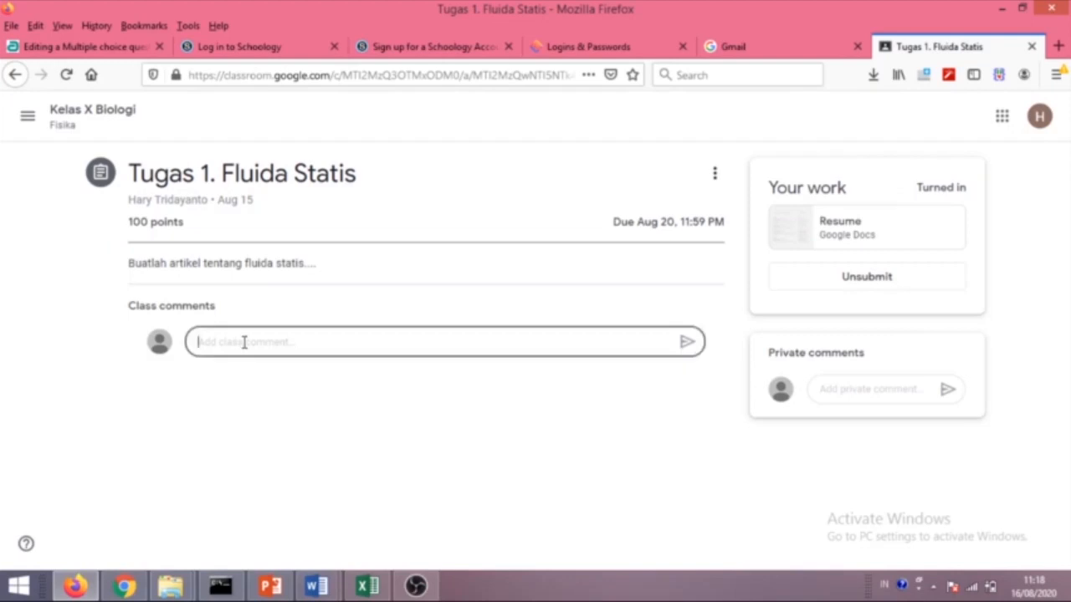
pyautogui.write('Bu')
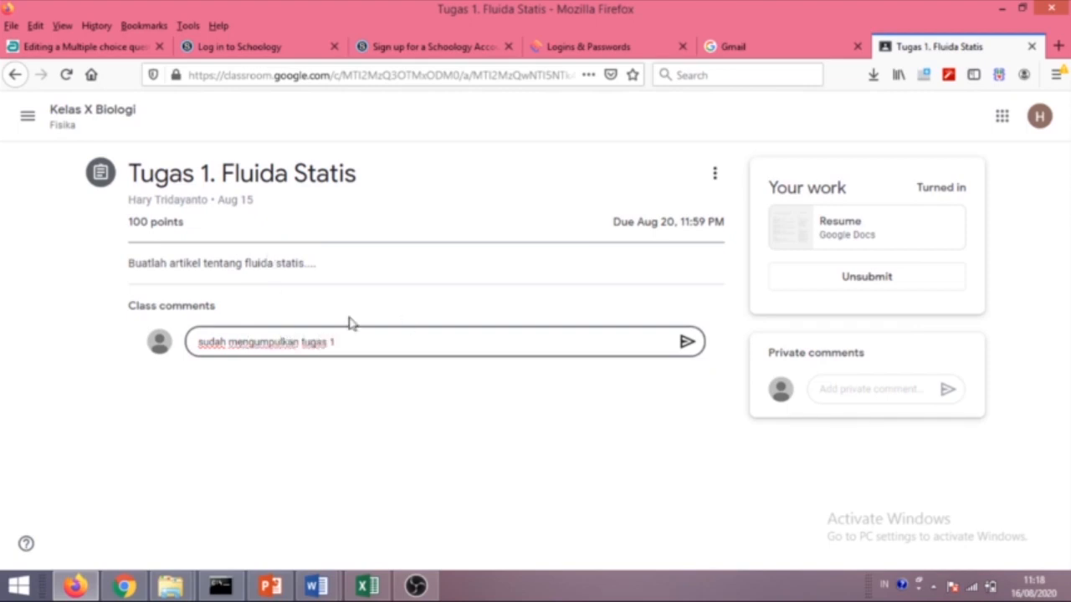
pyautogui.click(684, 342)
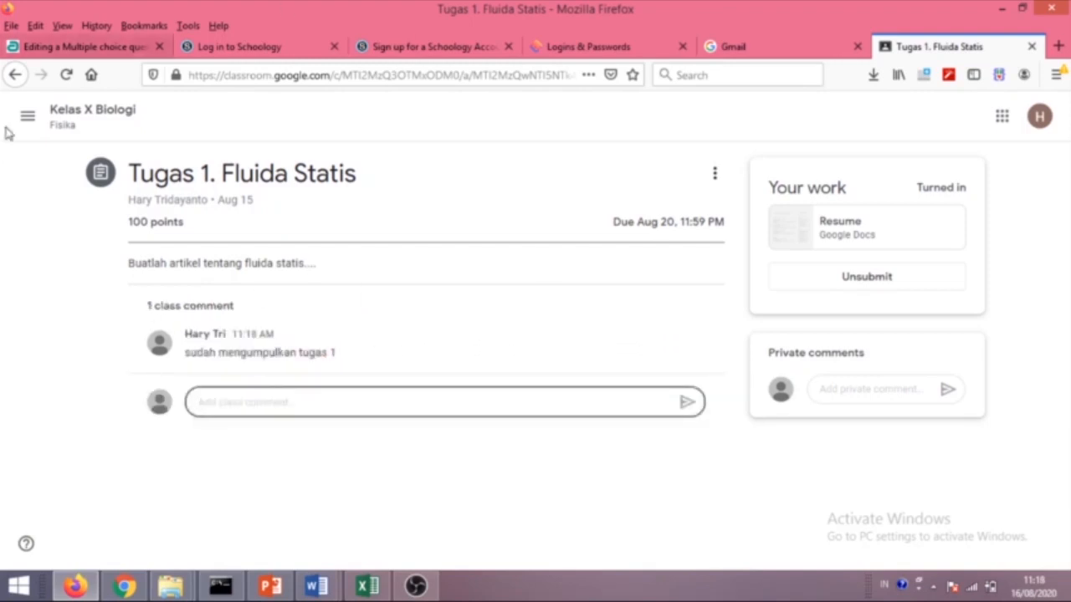
pyautogui.click(124, 585)
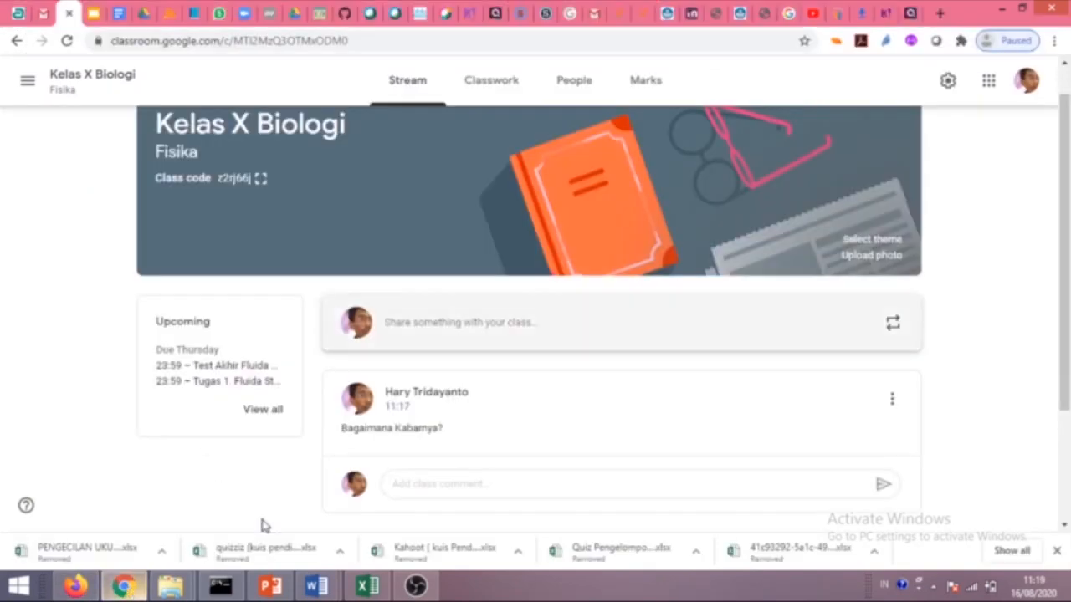
# In the Marks table, give the student's Tugas 1 a draft 90/100, then return to Firefox.
pyautogui.click(653, 94)
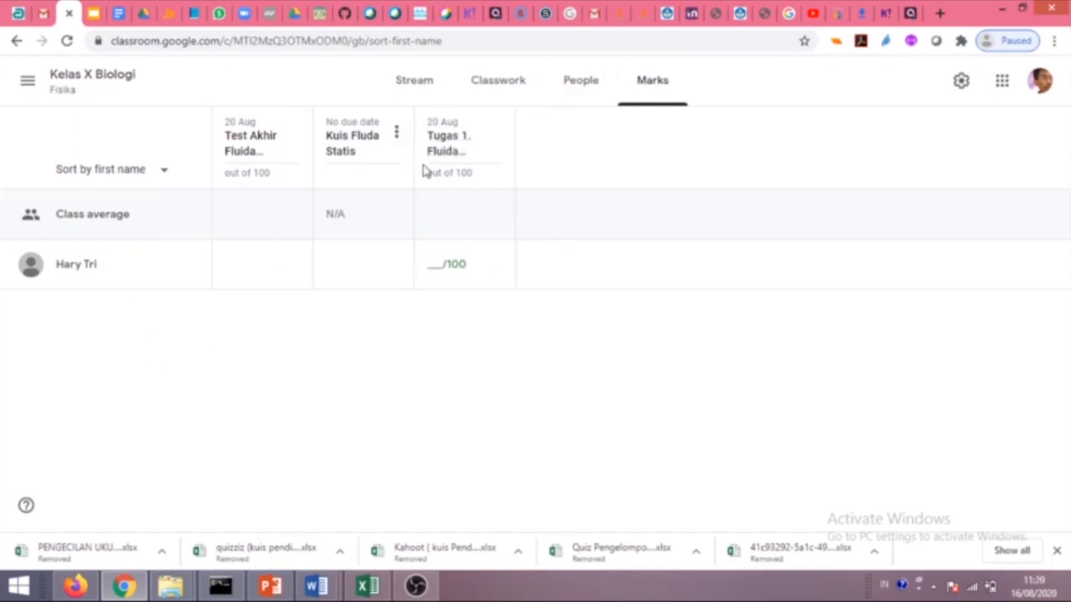
pyautogui.click(497, 135)
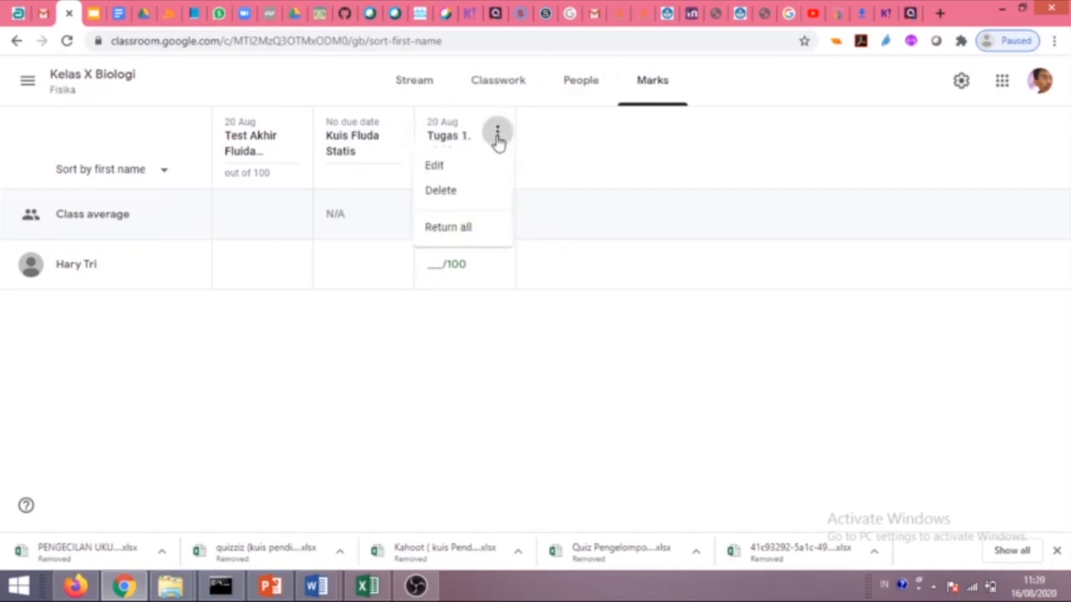
pyautogui.click(584, 234)
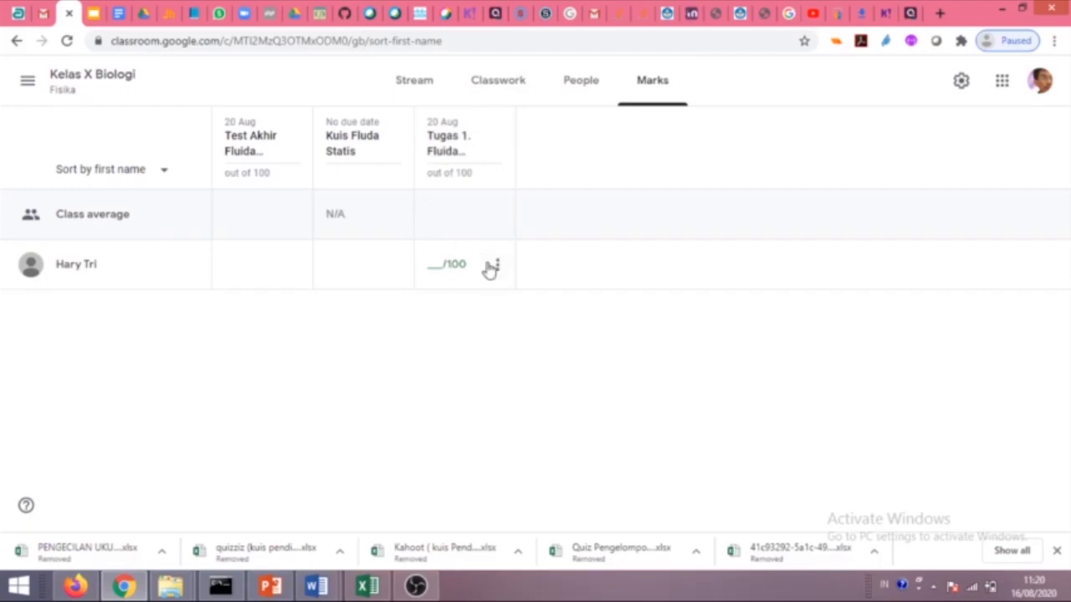
pyautogui.click(438, 271)
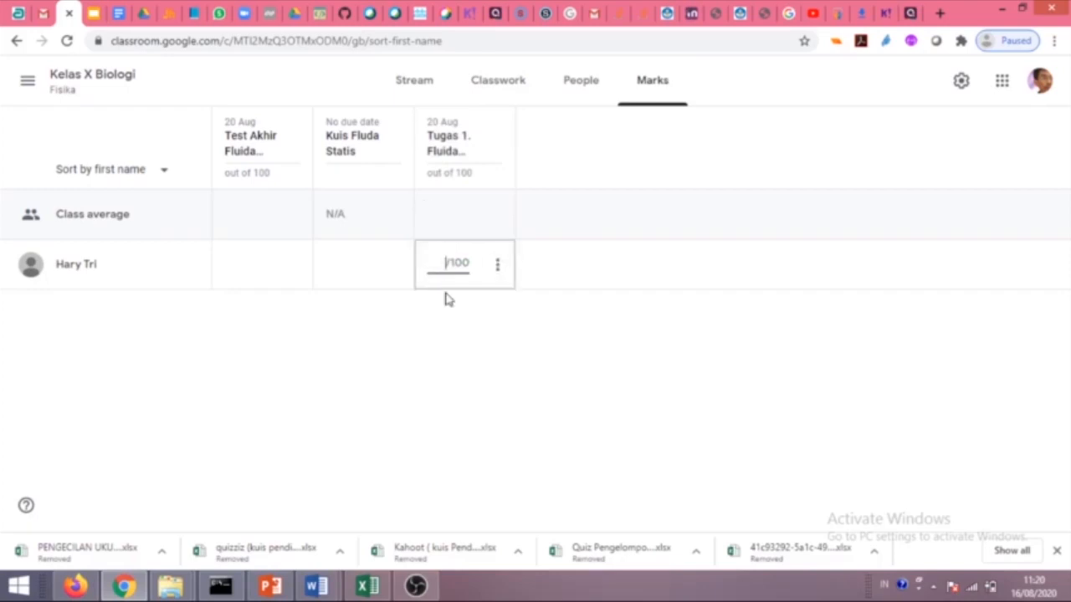
pyautogui.press('Return')
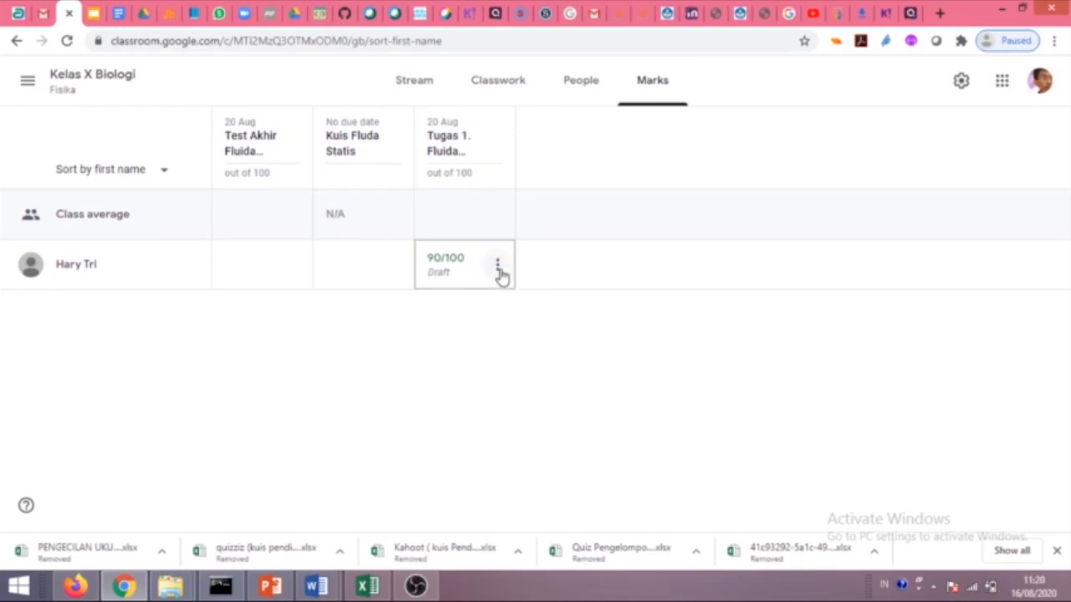
pyautogui.click(498, 266)
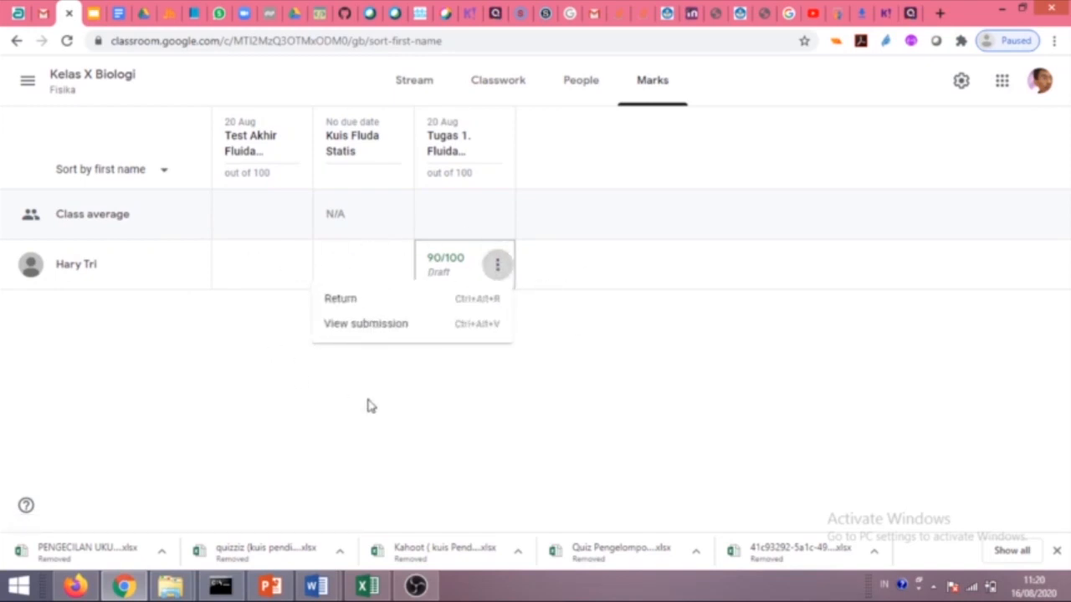
pyautogui.click(411, 493)
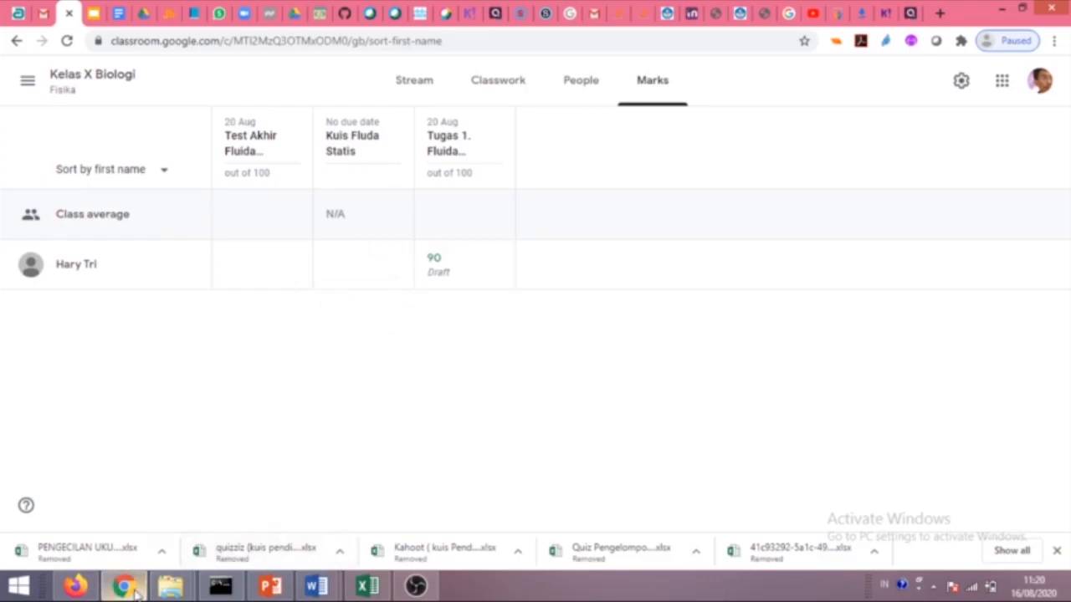
pyautogui.click(75, 586)
pyautogui.click(67, 74)
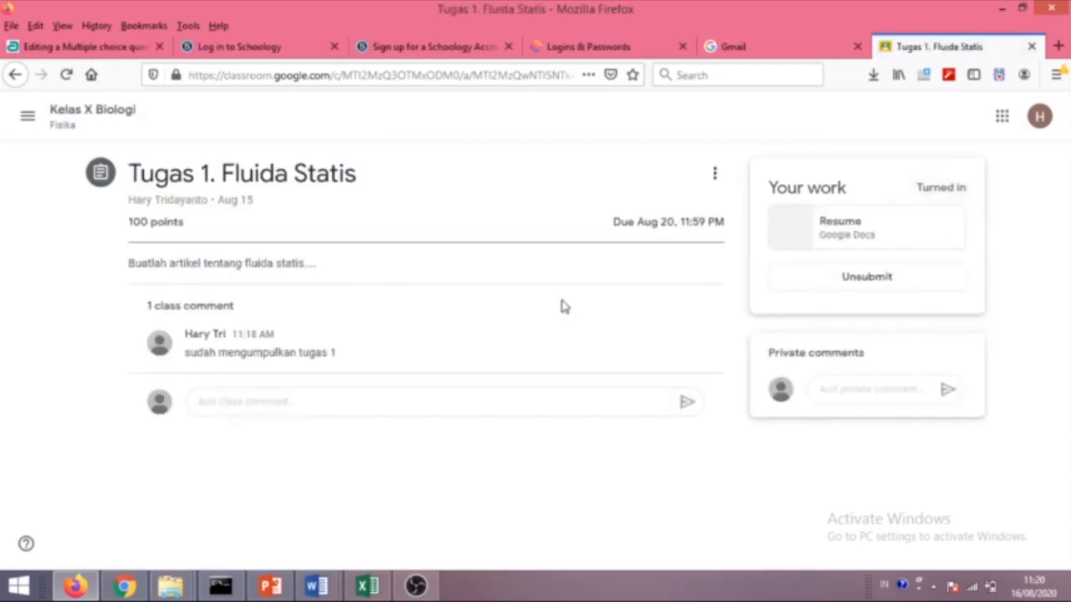
# Check the student's To-do Done list to confirm Tugas 1. Fluida Statis is turned in.
pyautogui.click(61, 116)
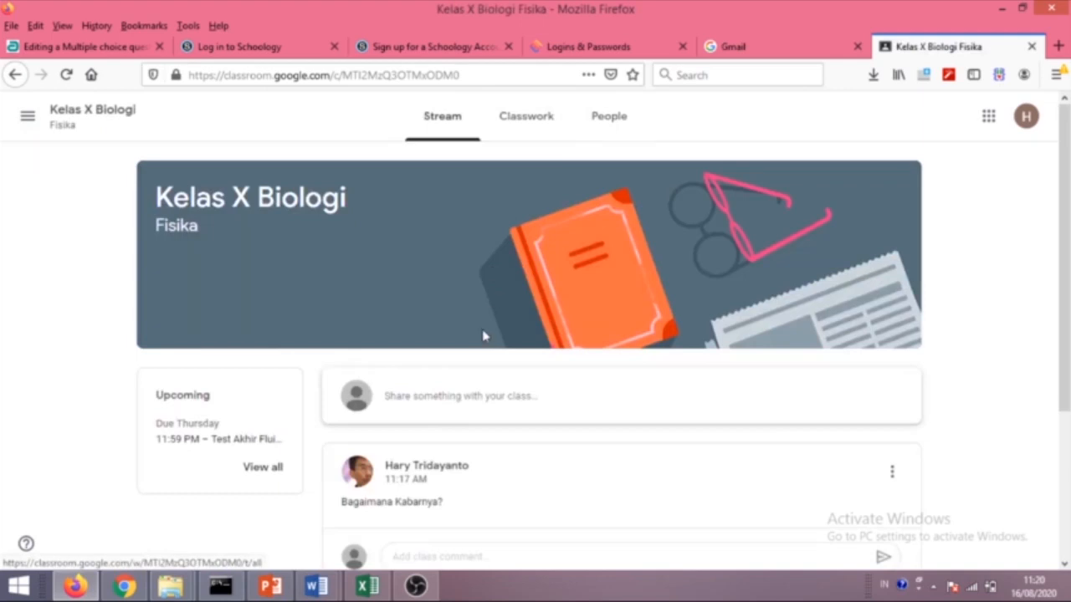
pyautogui.scroll(-2, 502, 352)
pyautogui.scroll(2, 540, 270)
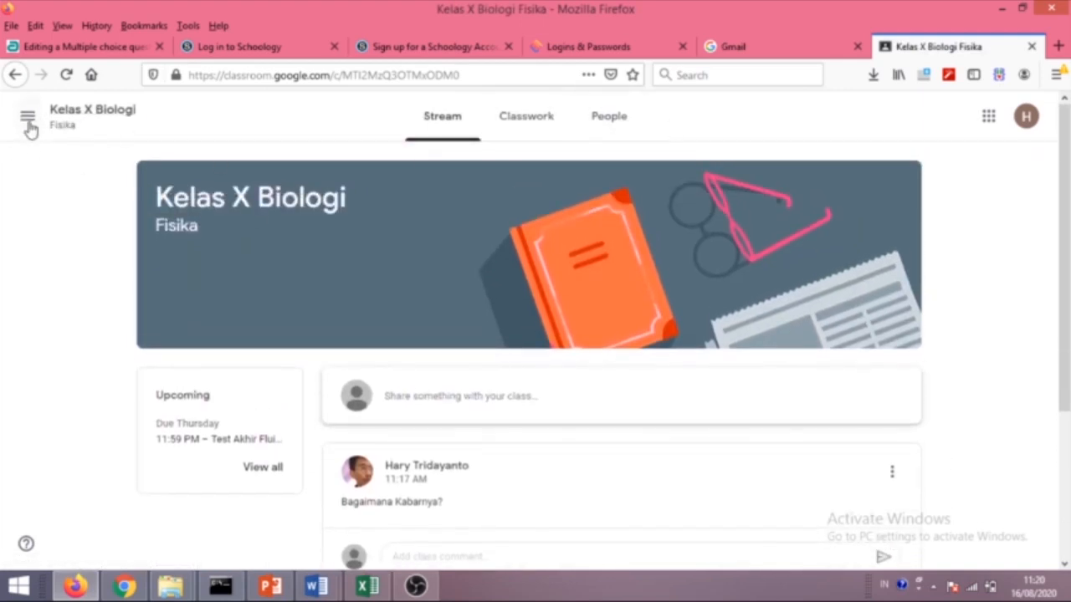
pyautogui.click(28, 117)
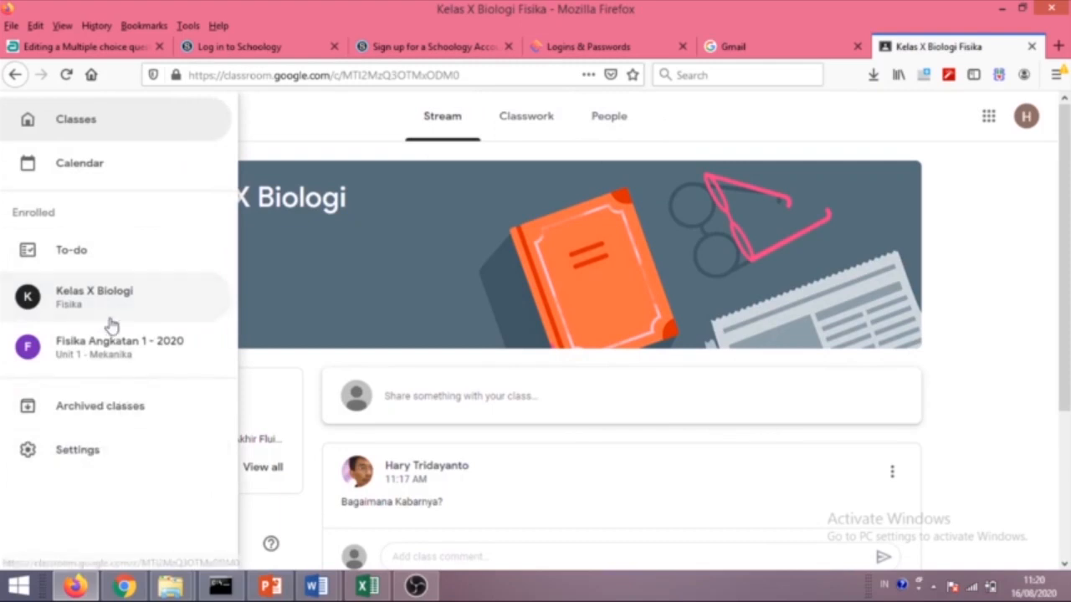
pyautogui.click(86, 267)
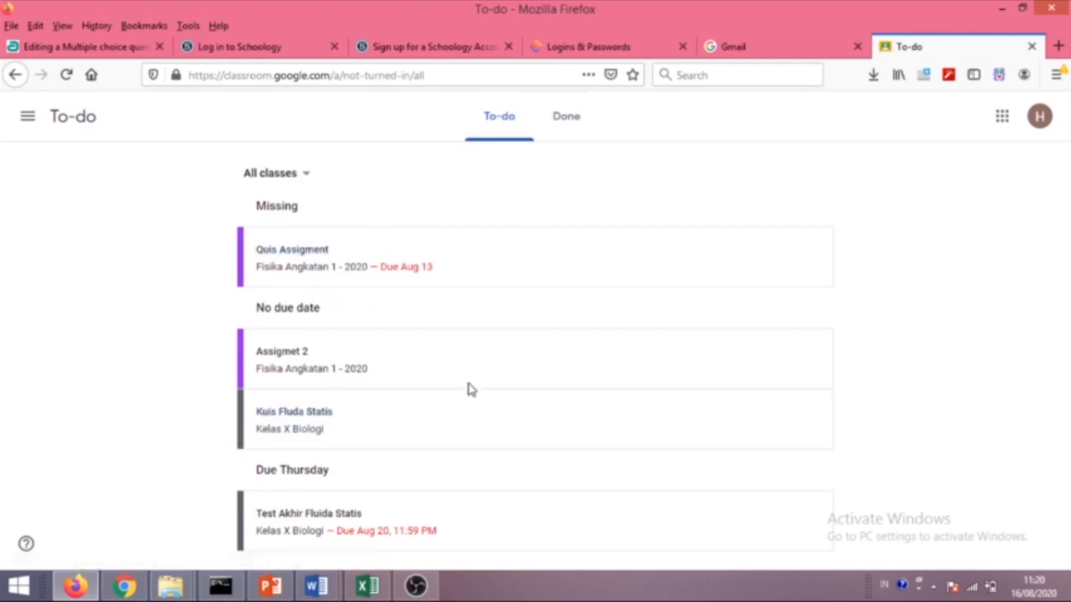
pyautogui.click(565, 135)
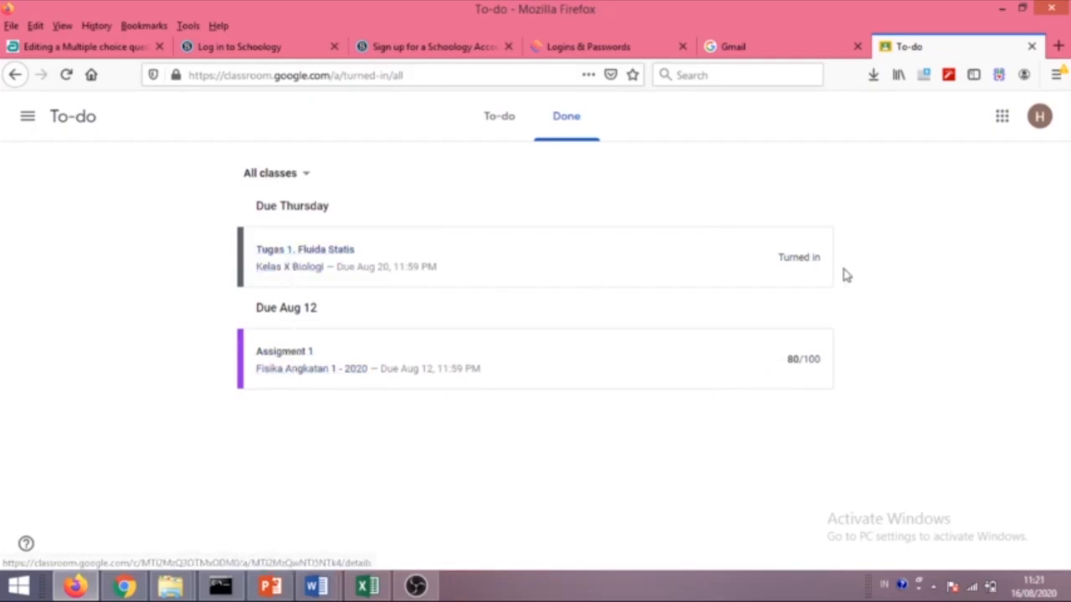
pyautogui.click(123, 586)
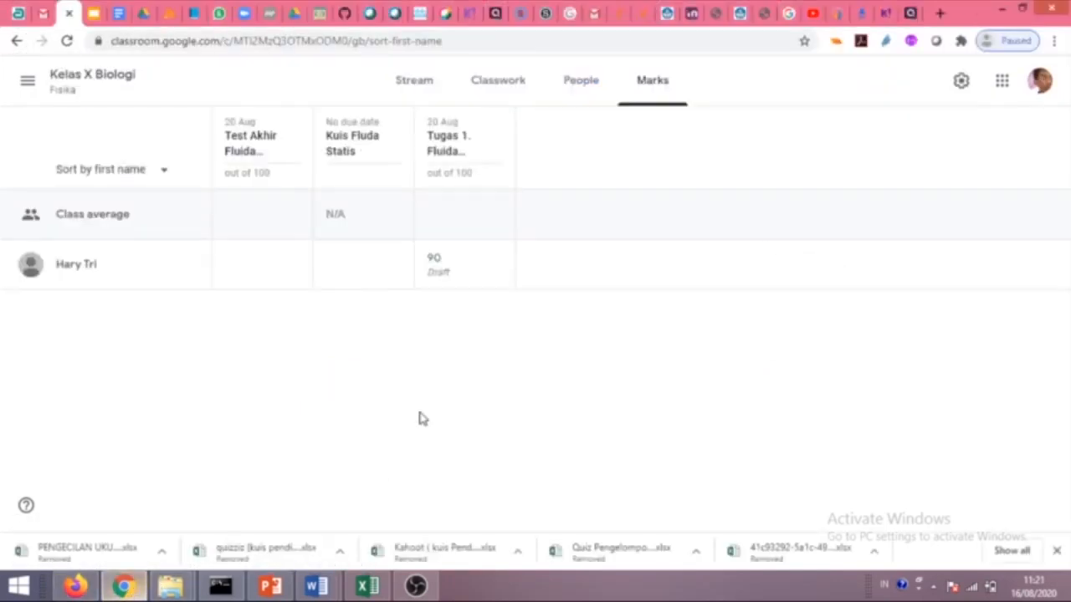
# Open the student's submitted Tugas 1 work from the 90 mark and finish the grading intro tips.
pyautogui.click(497, 264)
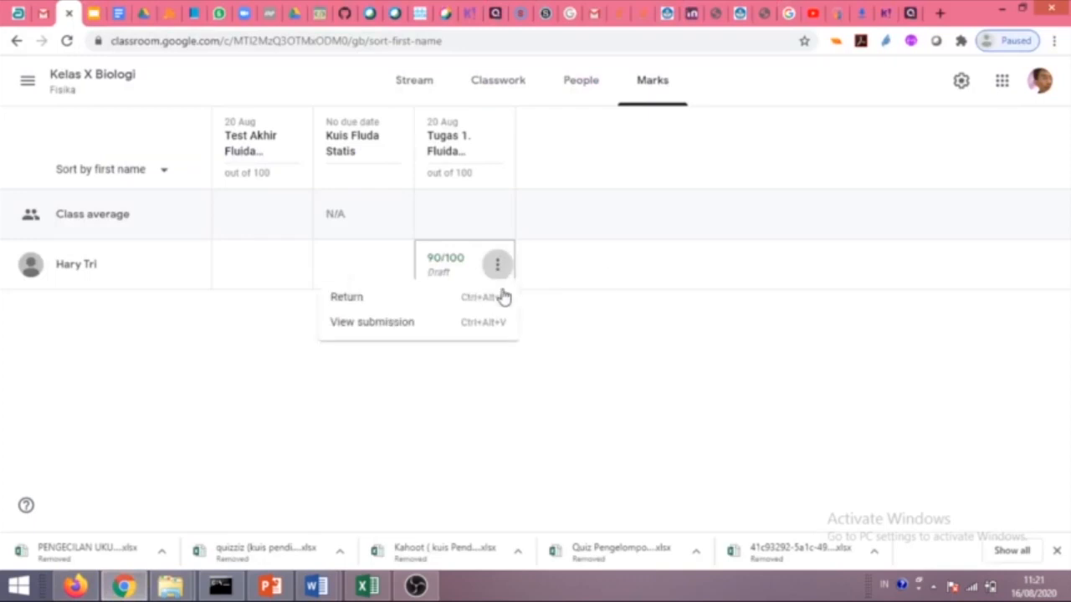
pyautogui.click(382, 333)
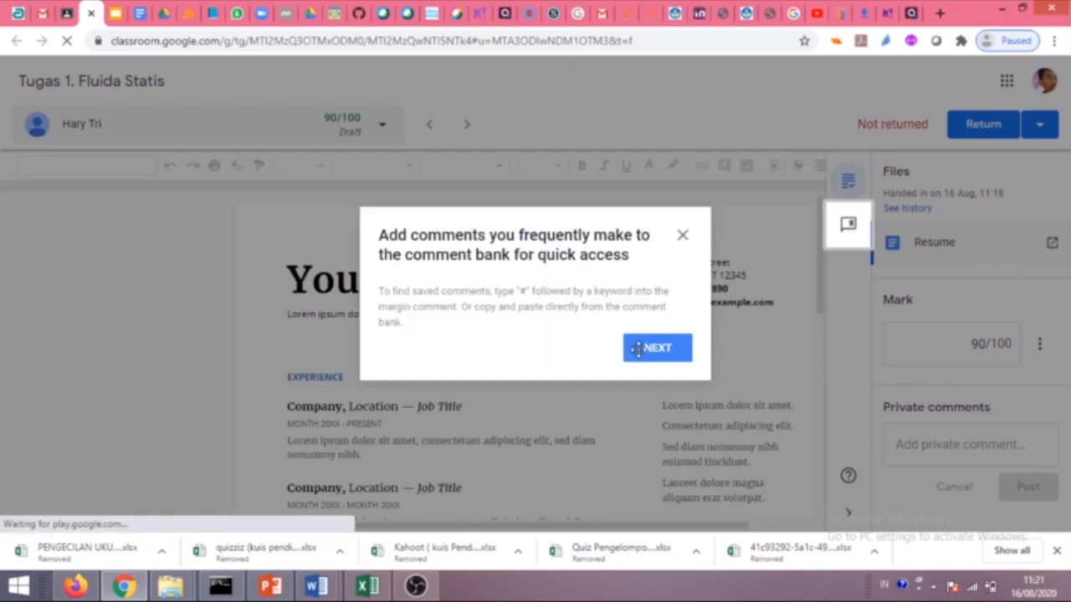
pyautogui.click(643, 349)
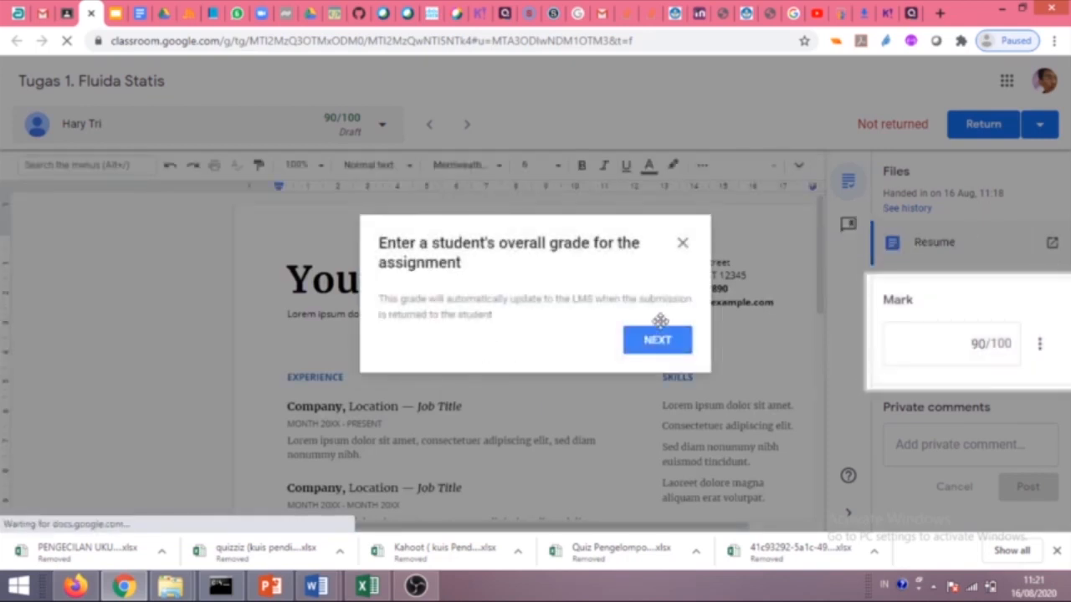
pyautogui.click(680, 245)
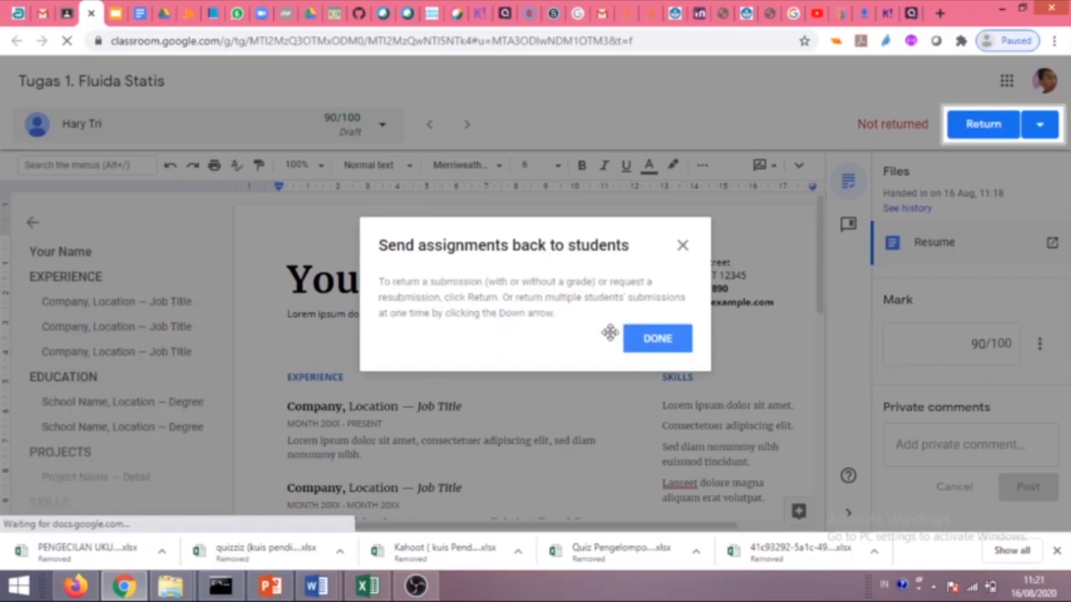
pyautogui.click(649, 350)
pyautogui.scroll(-3, 461, 349)
pyautogui.scroll(3, 470, 349)
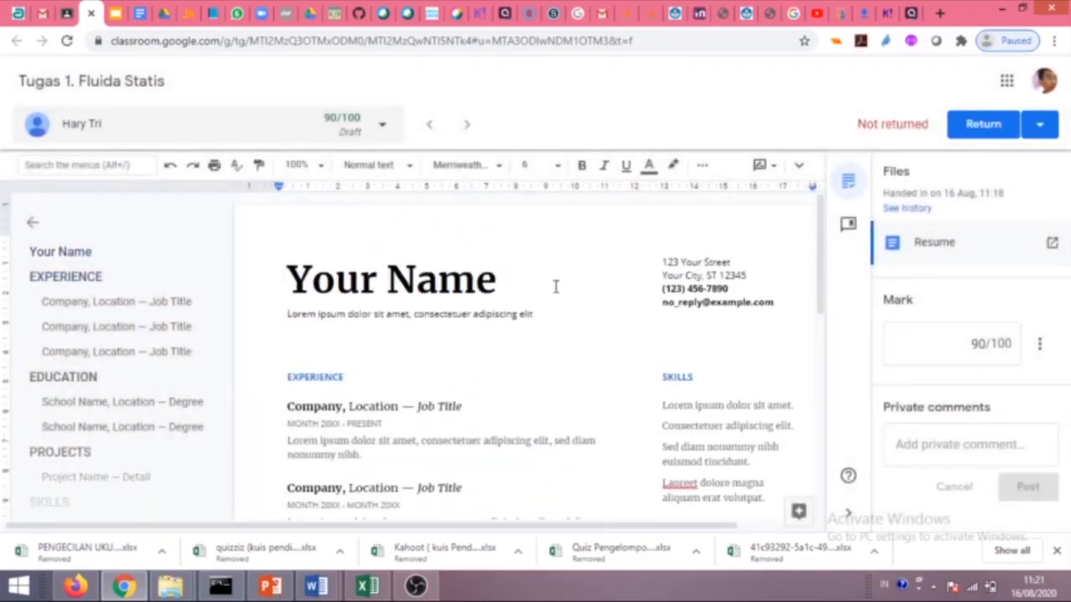
pyautogui.scroll(-3, 712, 333)
pyautogui.scroll(-3, 706, 336)
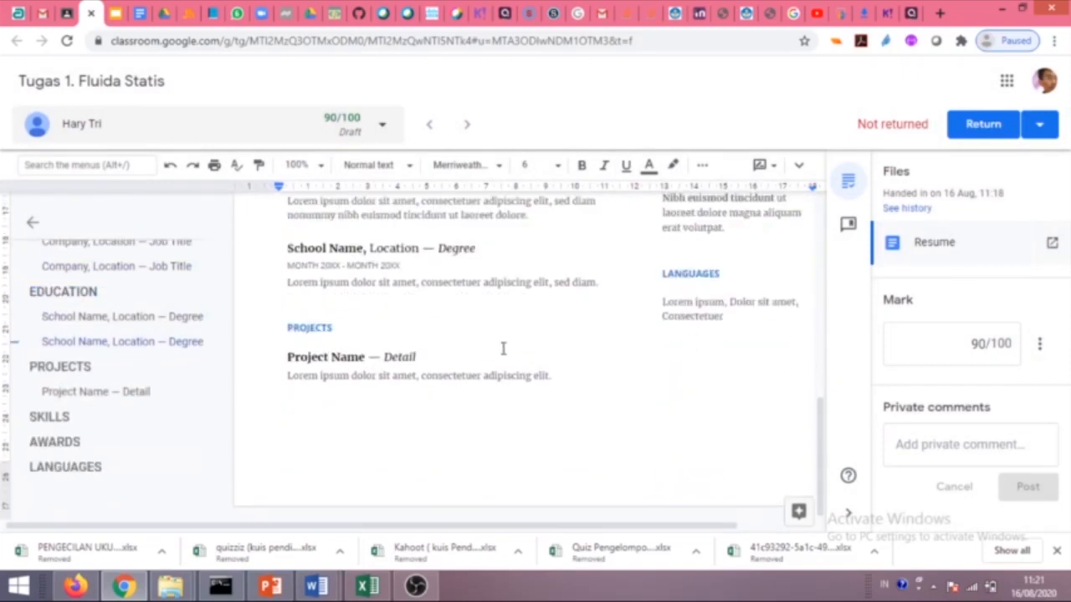
pyautogui.scroll(5, 502, 348)
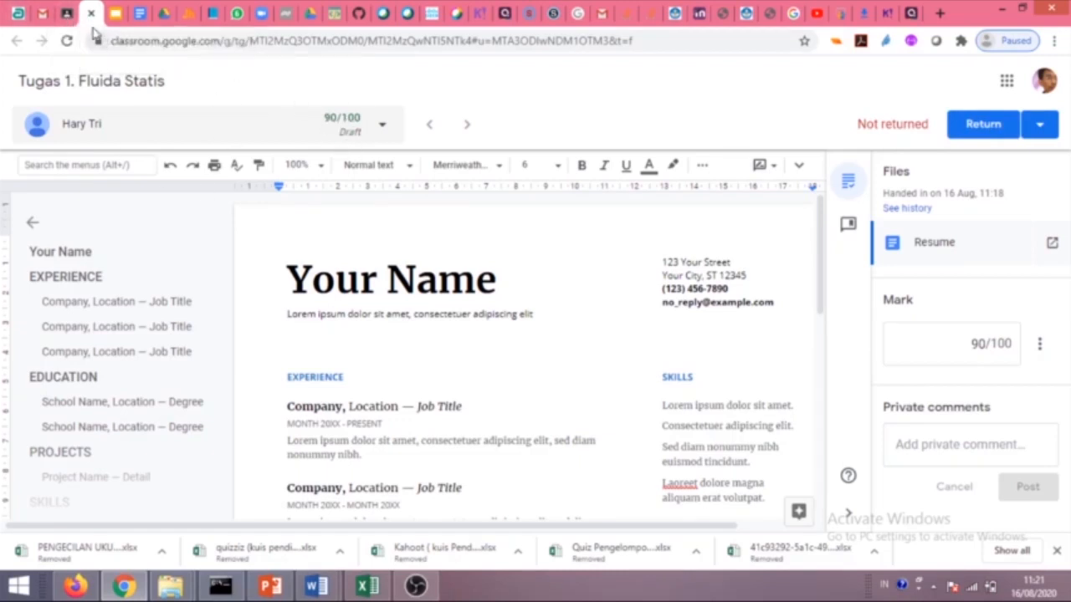
# Check the grading view's student list, then close the submission back to Marks.
pyautogui.click(383, 130)
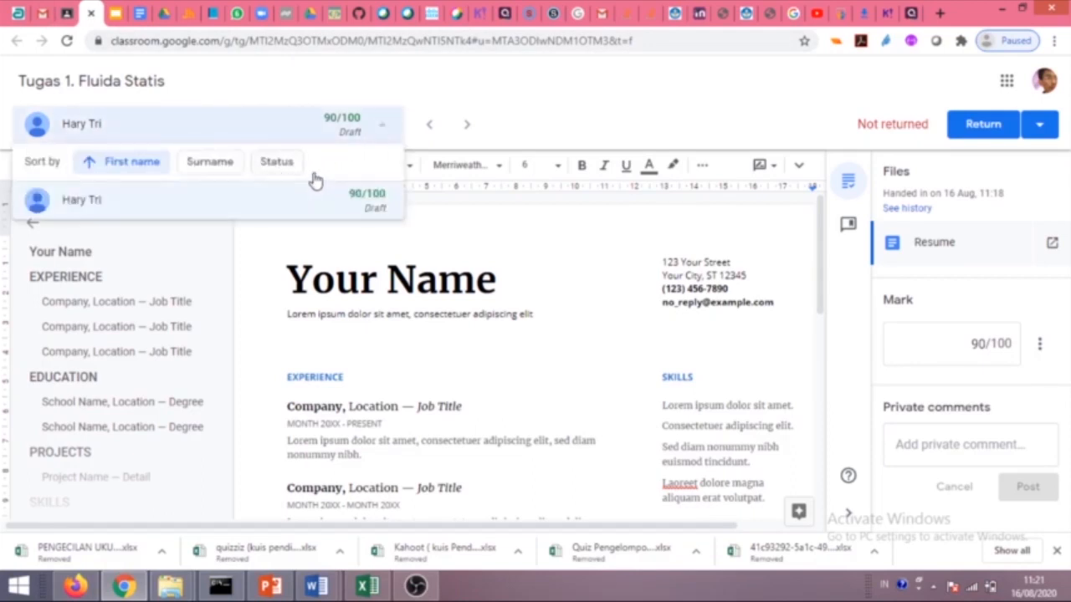
pyautogui.click(91, 14)
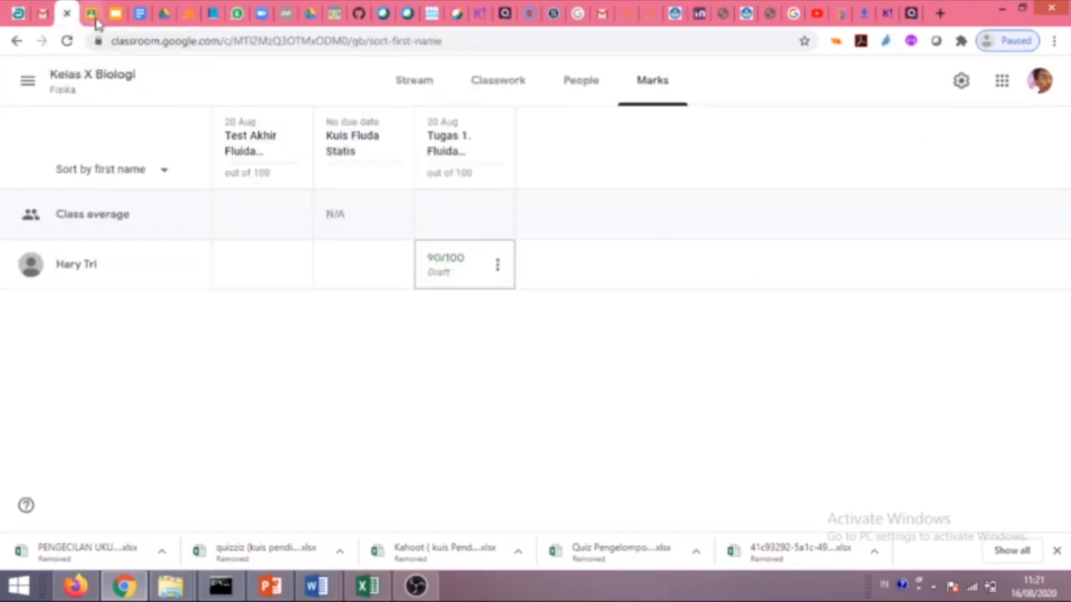
pyautogui.hotkey('ctrl', 'shift', 't')
pyautogui.click(91, 13)
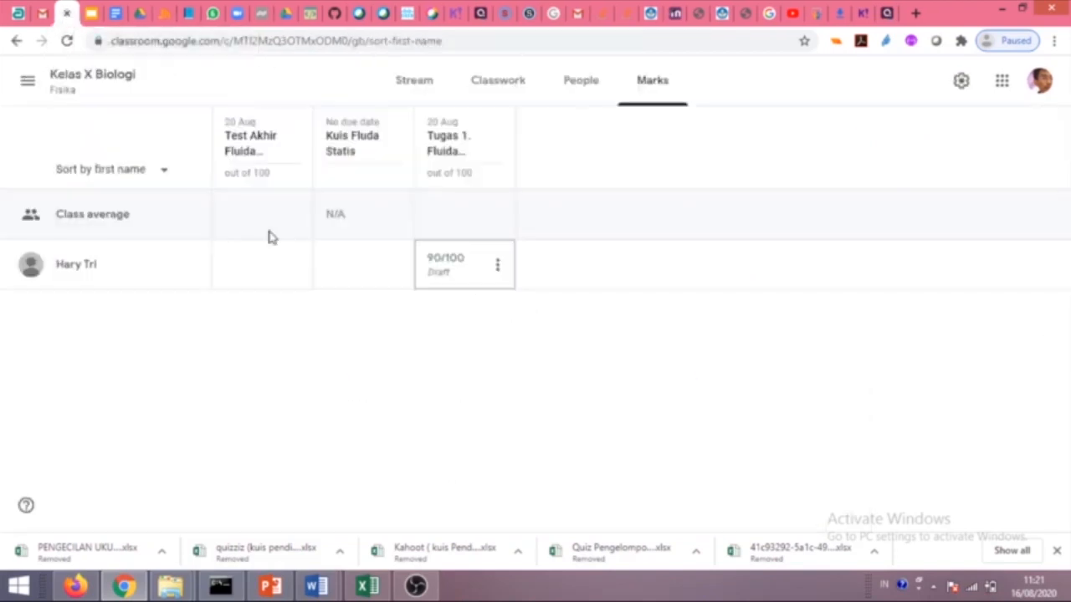
# Return the 90/100 Tugas 1. Fluida Statis grade to the student.
pyautogui.click(497, 275)
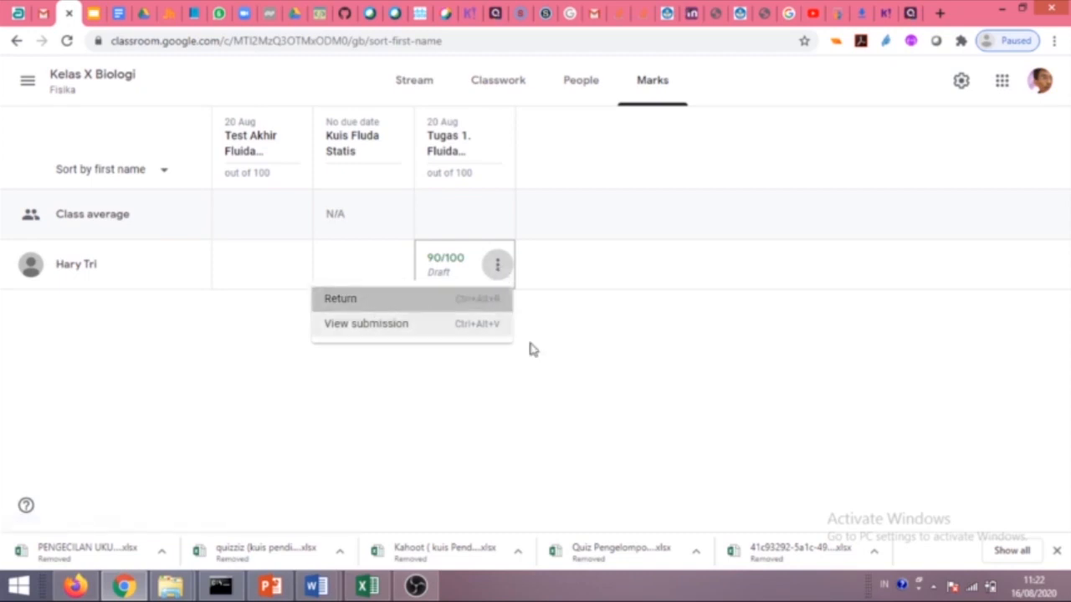
pyautogui.click(411, 305)
pyautogui.click(684, 369)
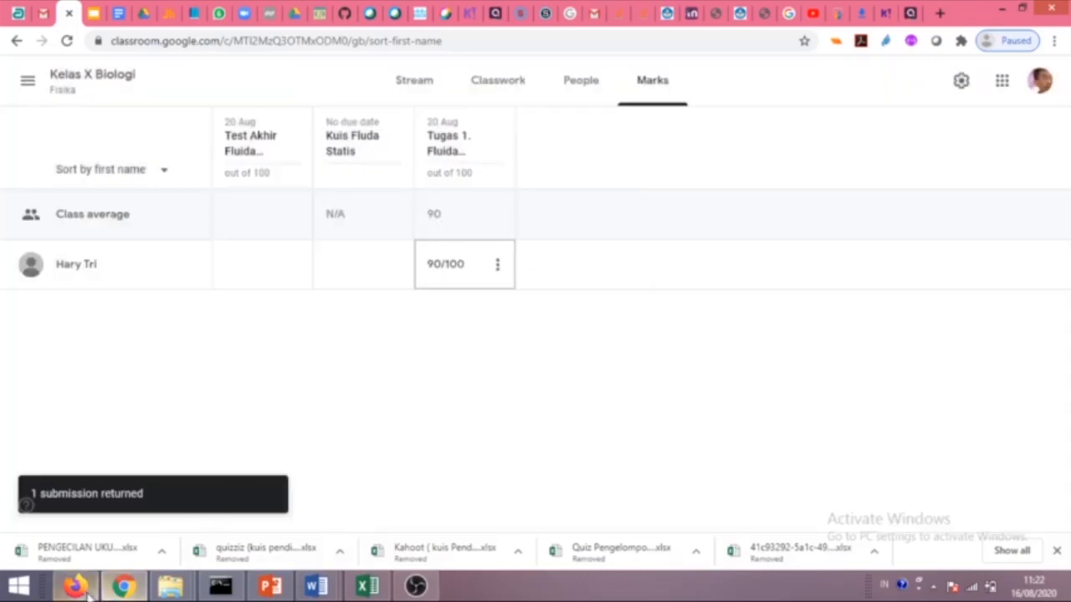
pyautogui.click(75, 585)
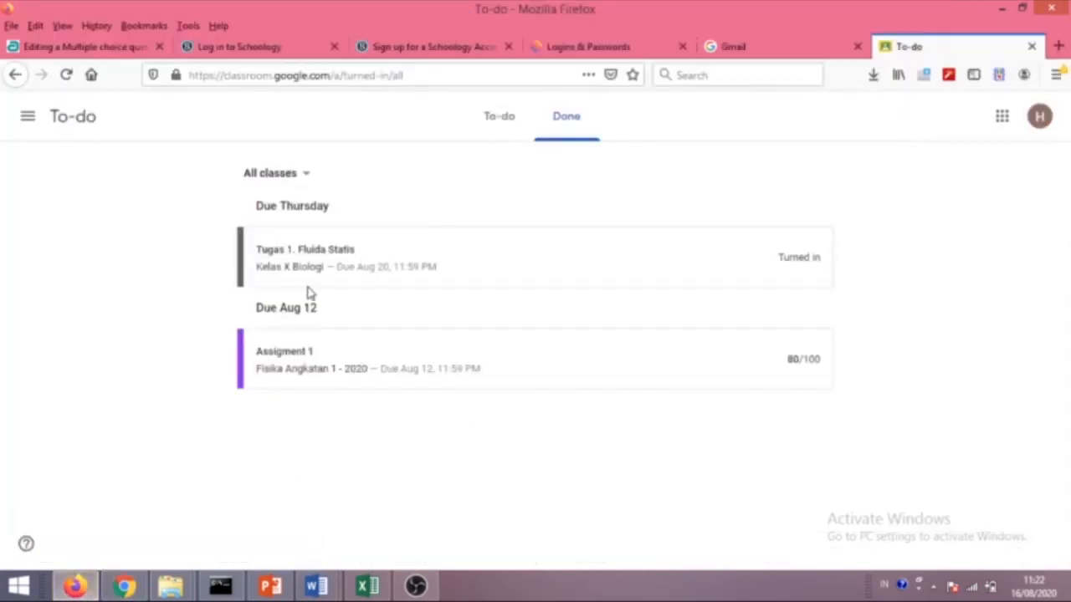
# As the student, confirm Tugas 1 shows 90/100, then open Test Akhir Fluida Statis's quiz form.
pyautogui.click(66, 74)
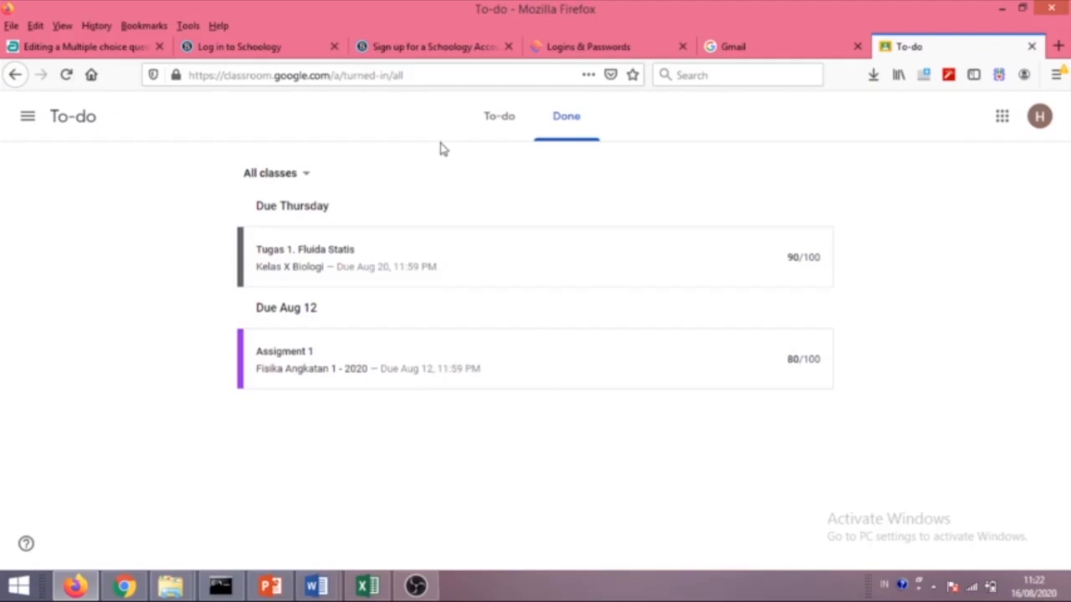
pyautogui.click(510, 124)
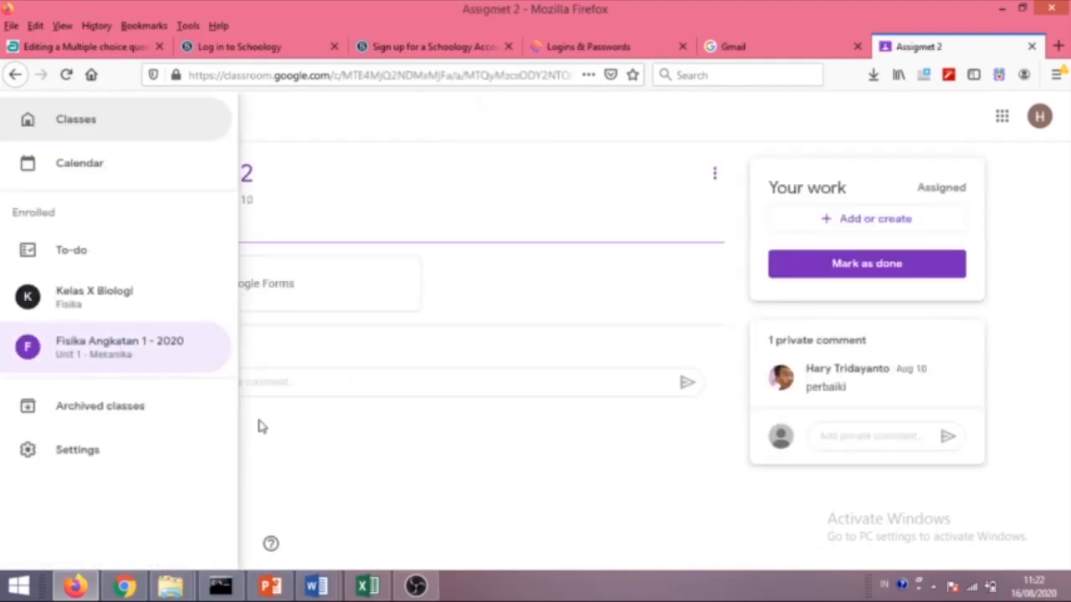
pyautogui.click(110, 309)
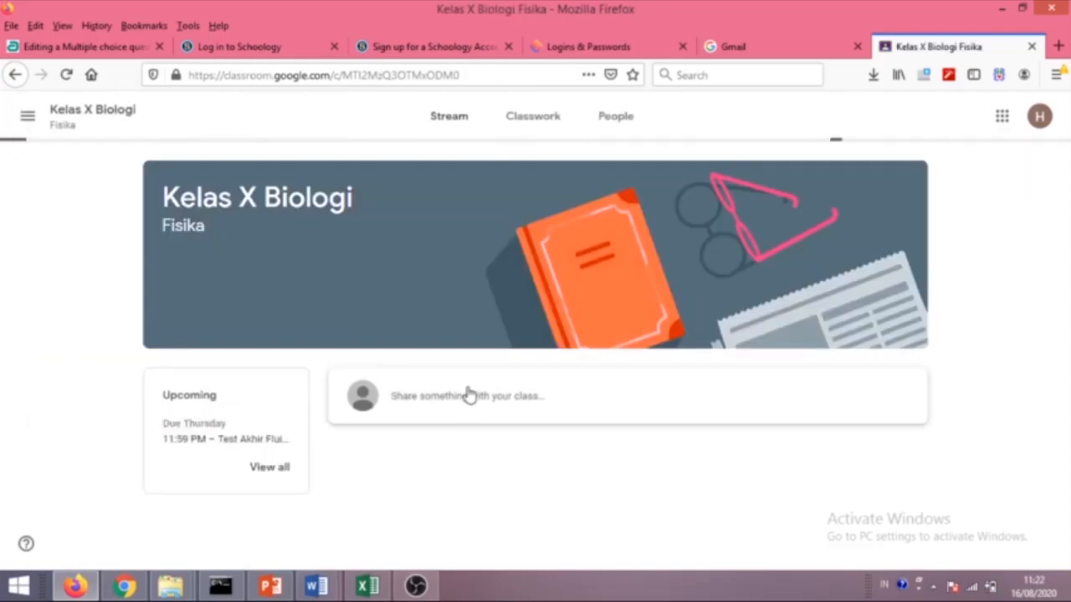
pyautogui.click(259, 467)
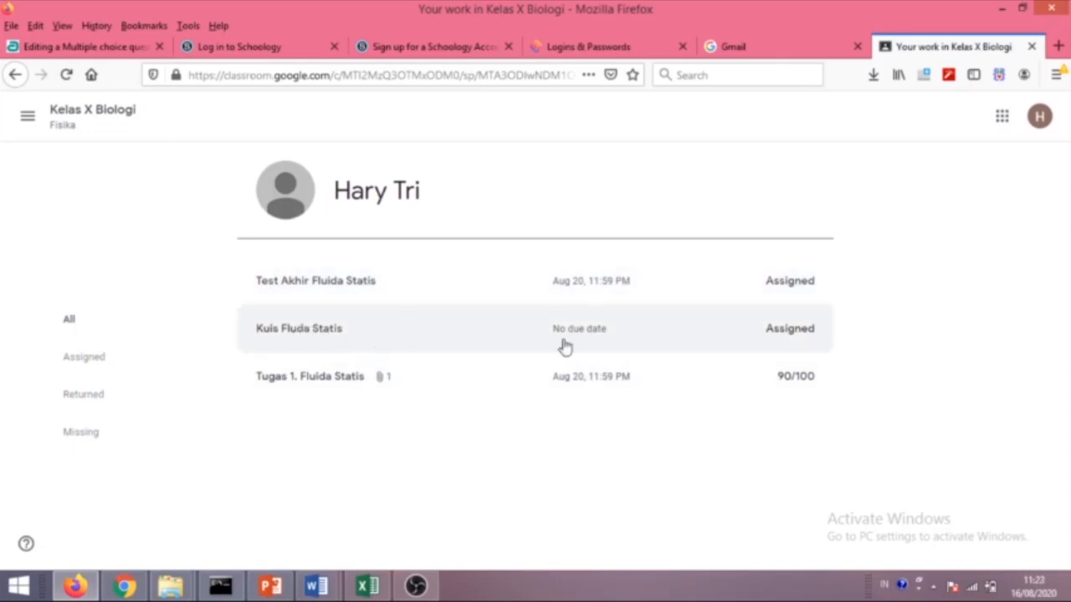
pyautogui.click(346, 300)
pyautogui.click(311, 383)
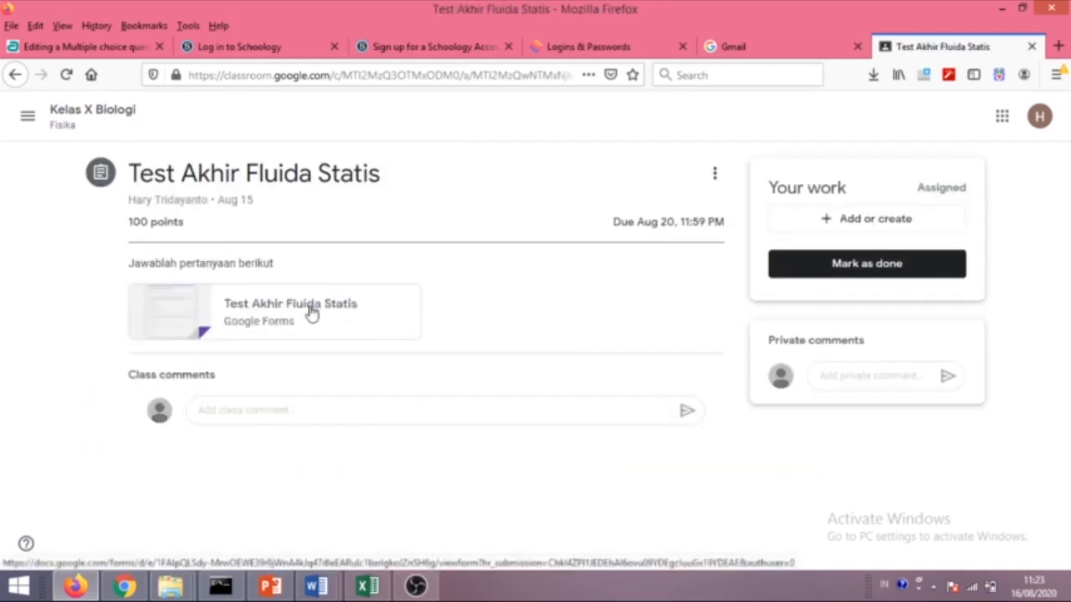
pyautogui.click(291, 316)
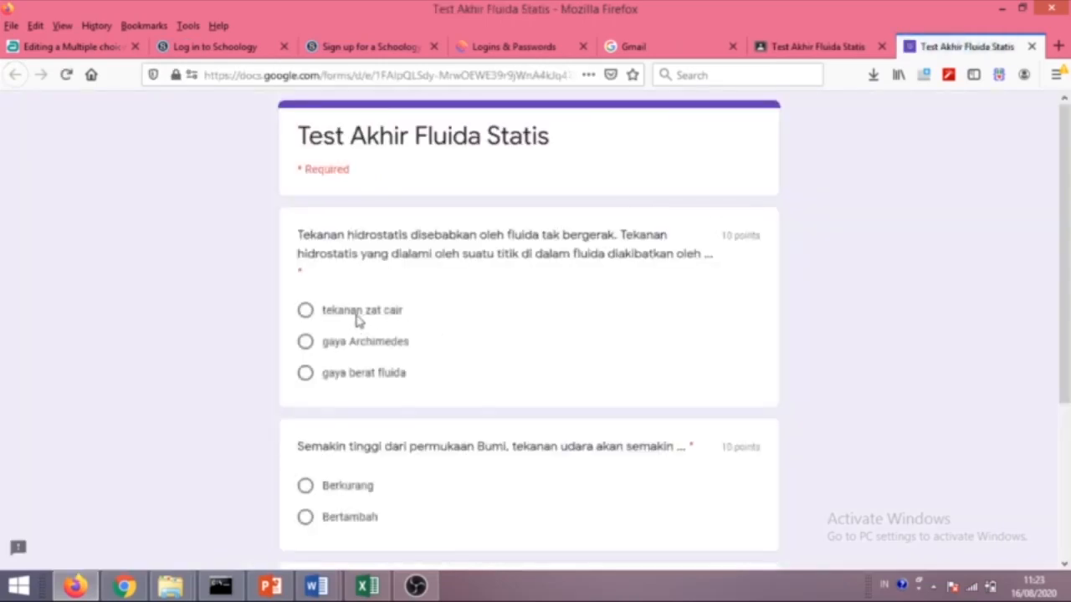
# Answer the quiz with tekanan zat cair and Berkurang, leaving the third blank, and submit.
pyautogui.click(357, 316)
pyautogui.scroll(-2, 398, 352)
pyautogui.click(329, 410)
pyautogui.scroll(-3, 407, 419)
pyautogui.click(307, 408)
pyautogui.click(307, 408)
pyautogui.click(325, 464)
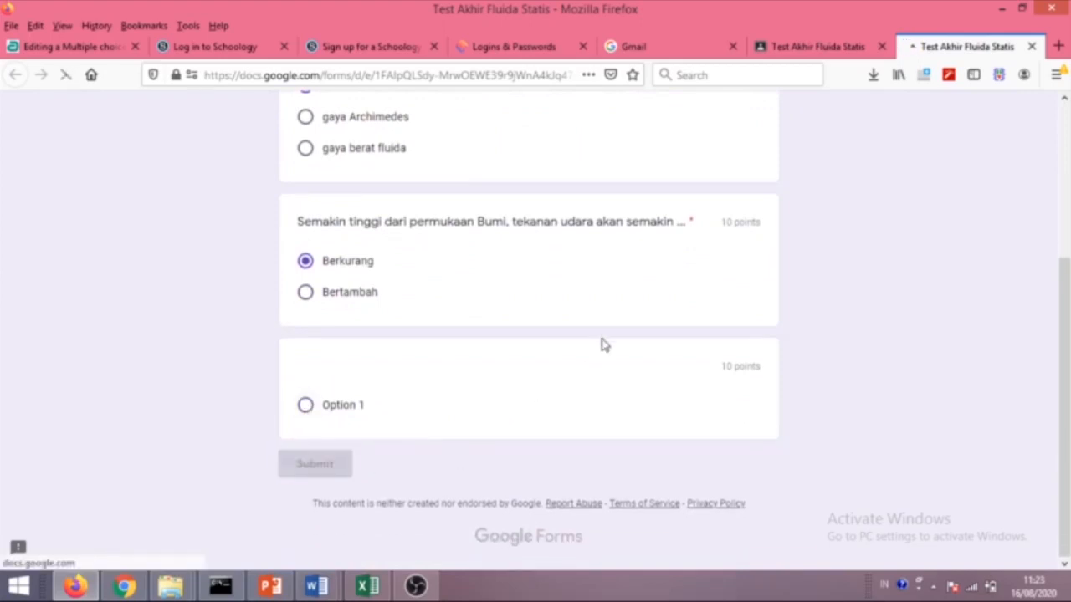
# Check the 0/30 quiz score, close the score page, and reopen the Classroom assignment.
pyautogui.click(354, 238)
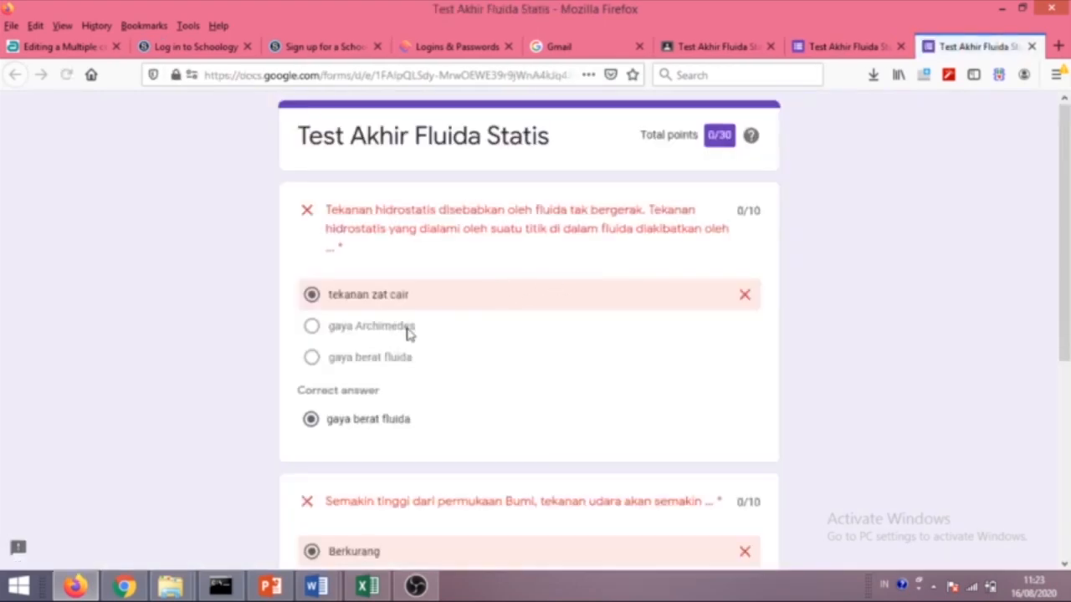
pyautogui.scroll(-5, 408, 351)
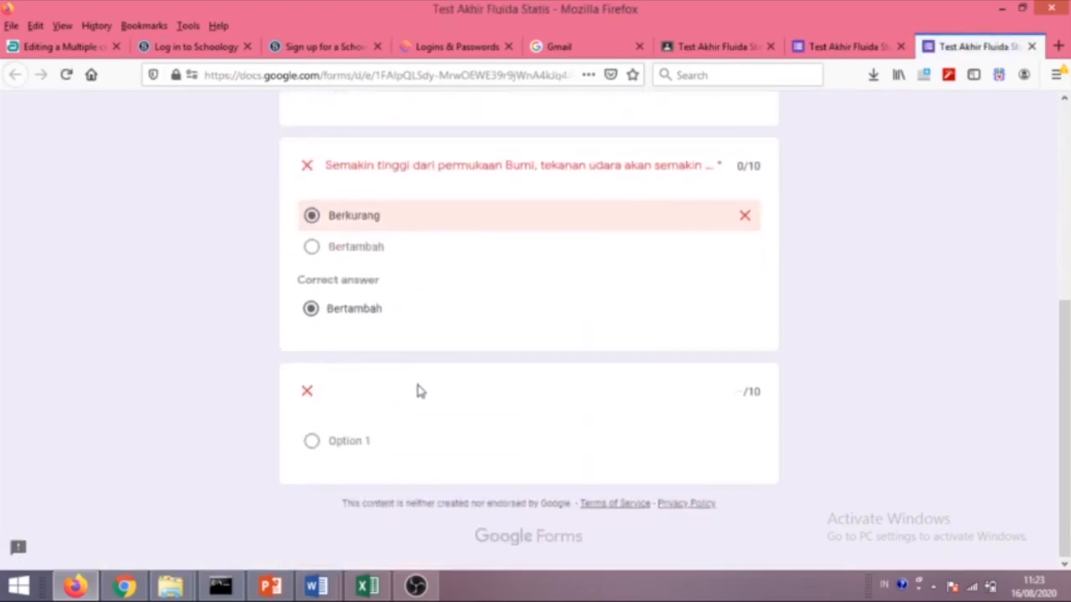
pyautogui.click(1031, 47)
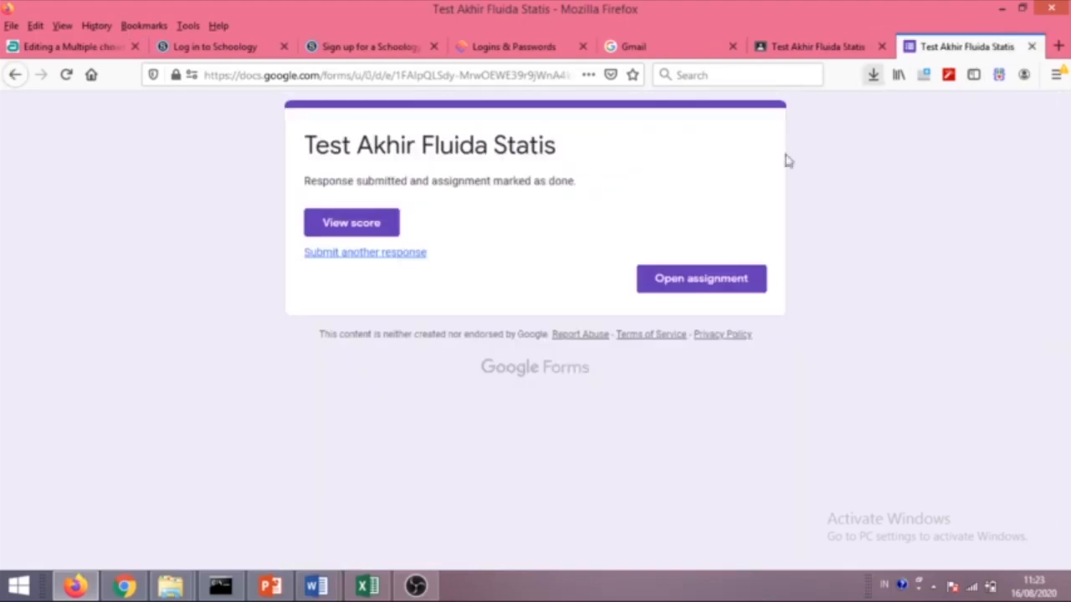
pyautogui.click(704, 281)
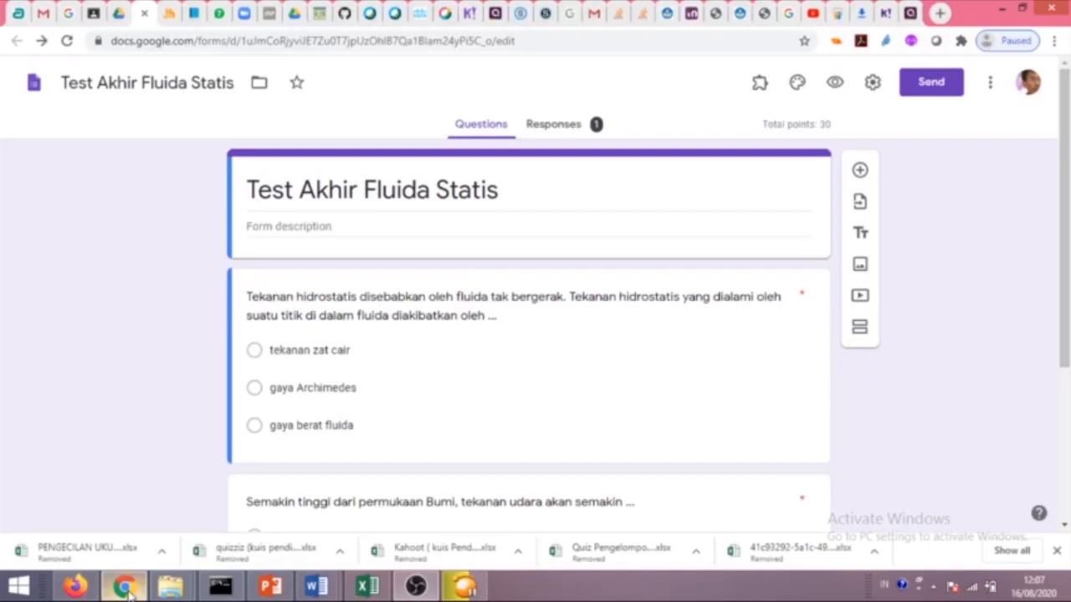
# Review the Test Akhir Fluida Statis response summary: 1 response, 0/30 average, both questions missed.
pyautogui.click(554, 125)
pyautogui.scroll(-3, 593, 191)
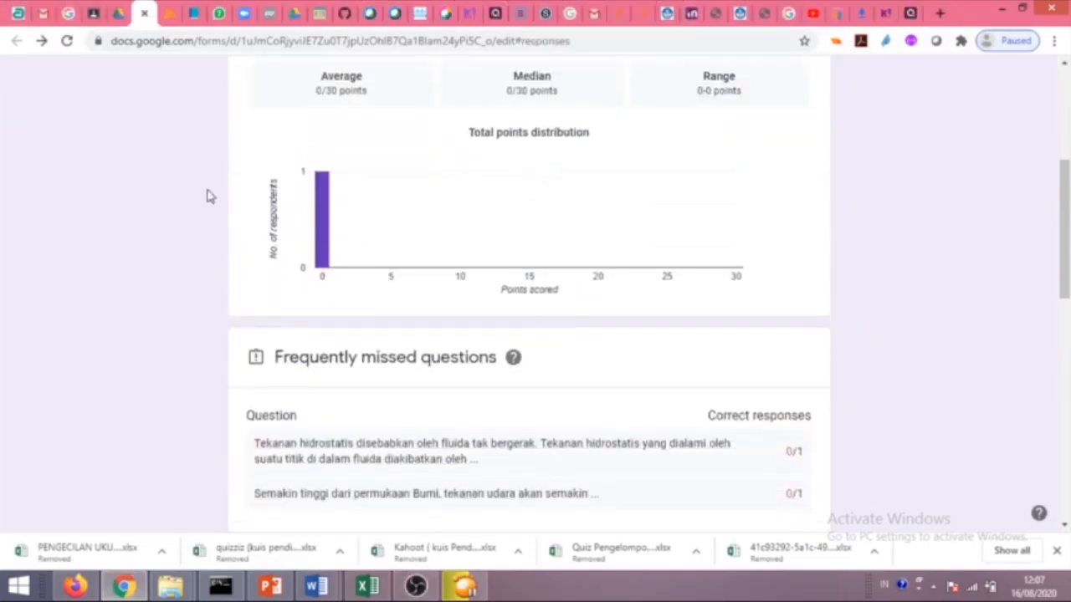
pyautogui.moveTo(325, 184)
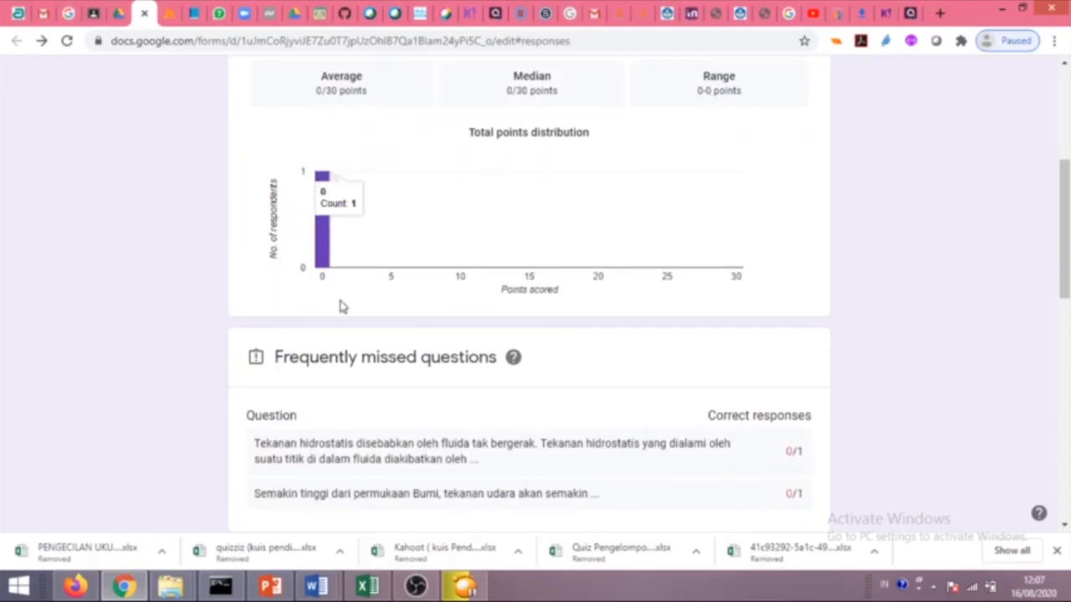
pyautogui.scroll(-2, 407, 377)
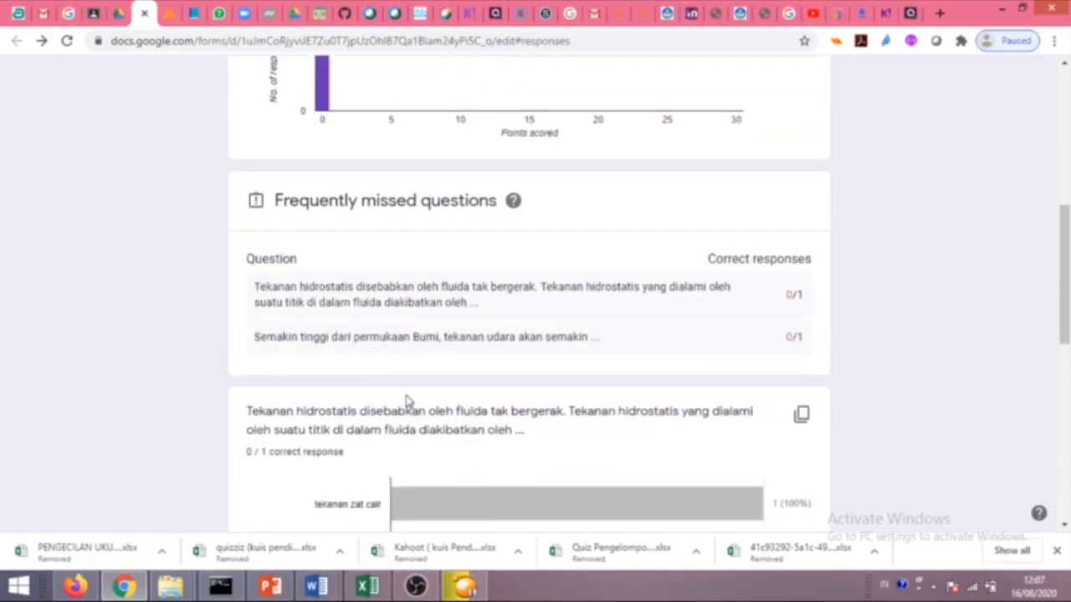
pyautogui.scroll(-3, 425, 397)
pyautogui.scroll(-1, 368, 317)
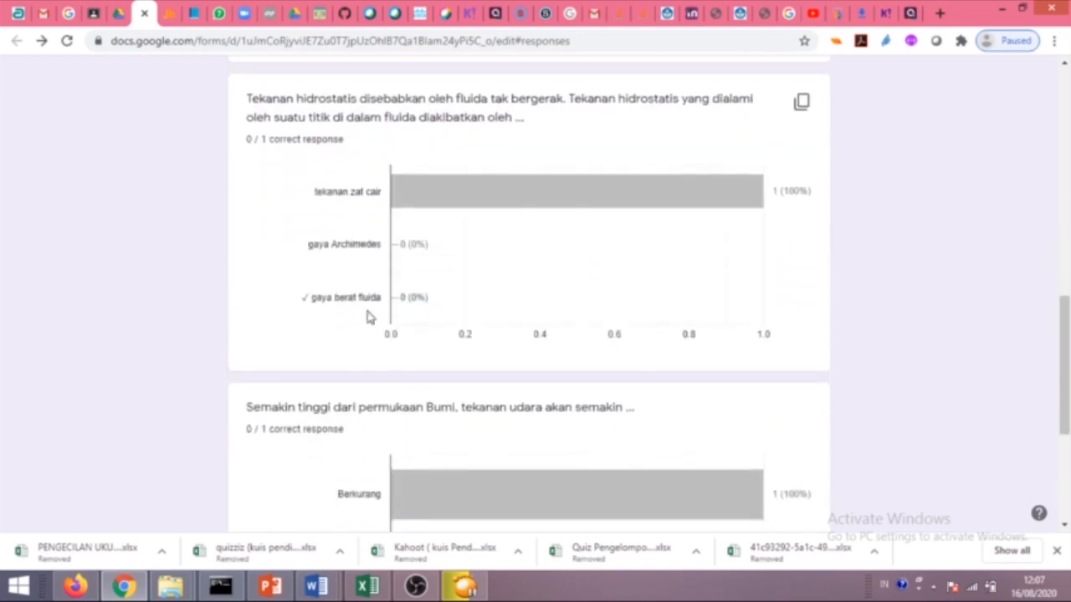
pyautogui.scroll(-4, 368, 317)
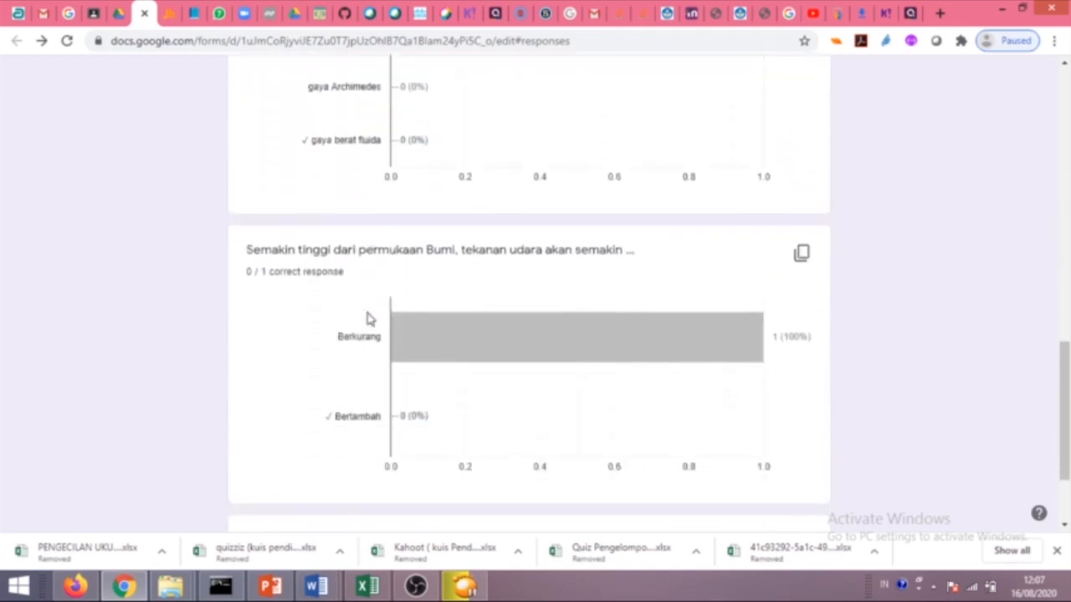
pyautogui.scroll(12, 368, 316)
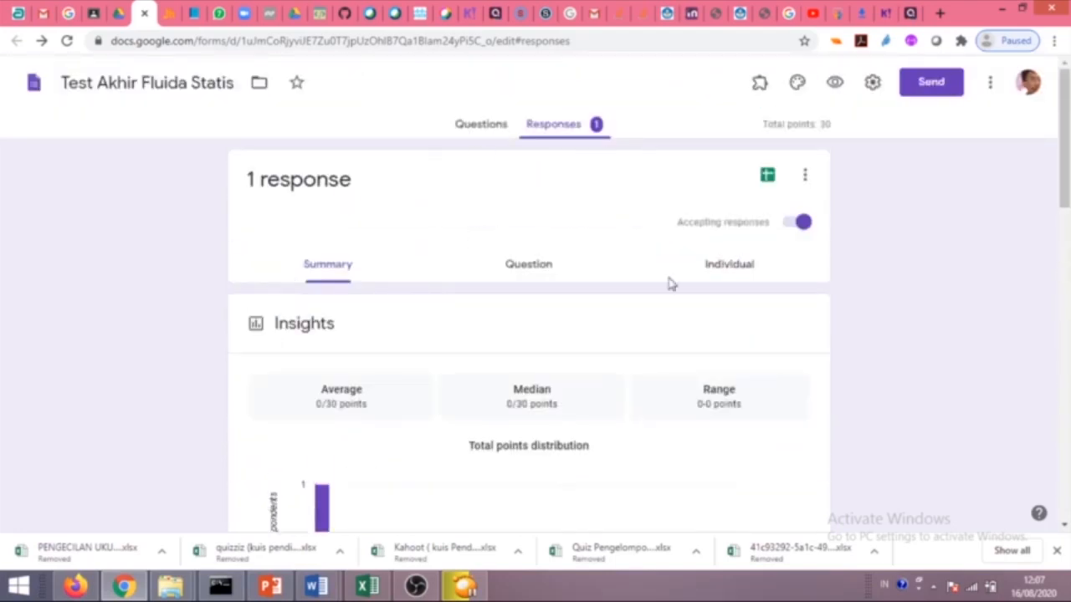
pyautogui.scroll(-1, 400, 315)
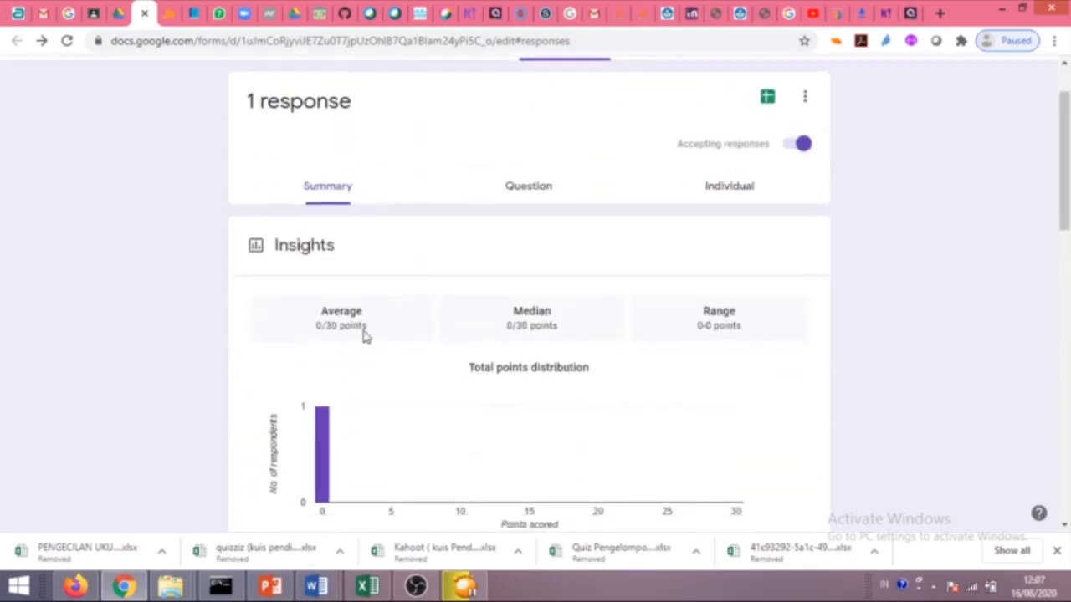
pyautogui.click(74, 13)
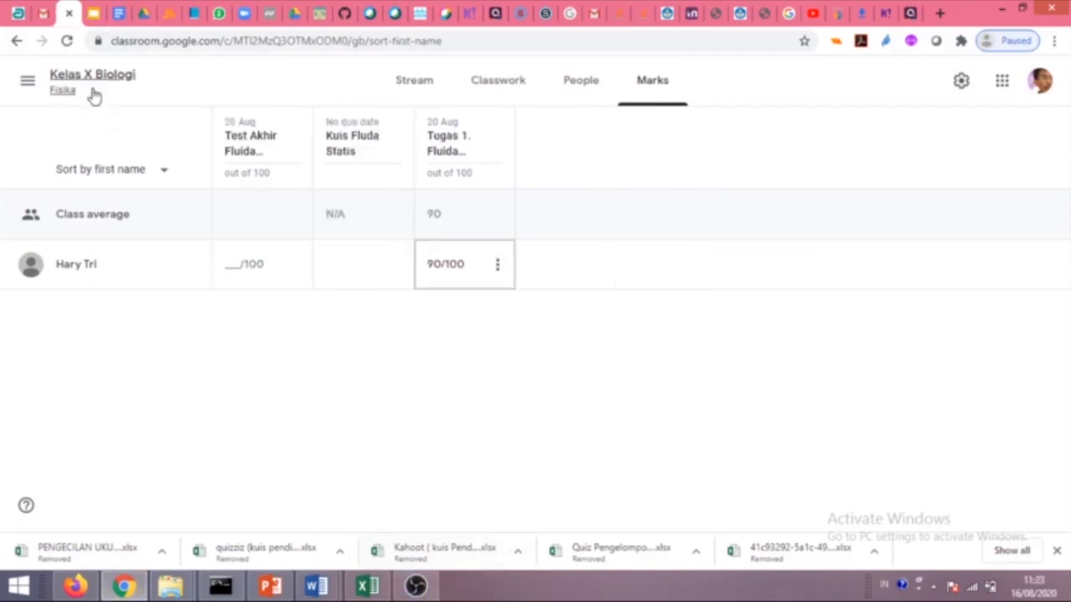
# Open the student's Test Akhir Fluida Statis submission and grade it 70/100.
pyautogui.click(67, 40)
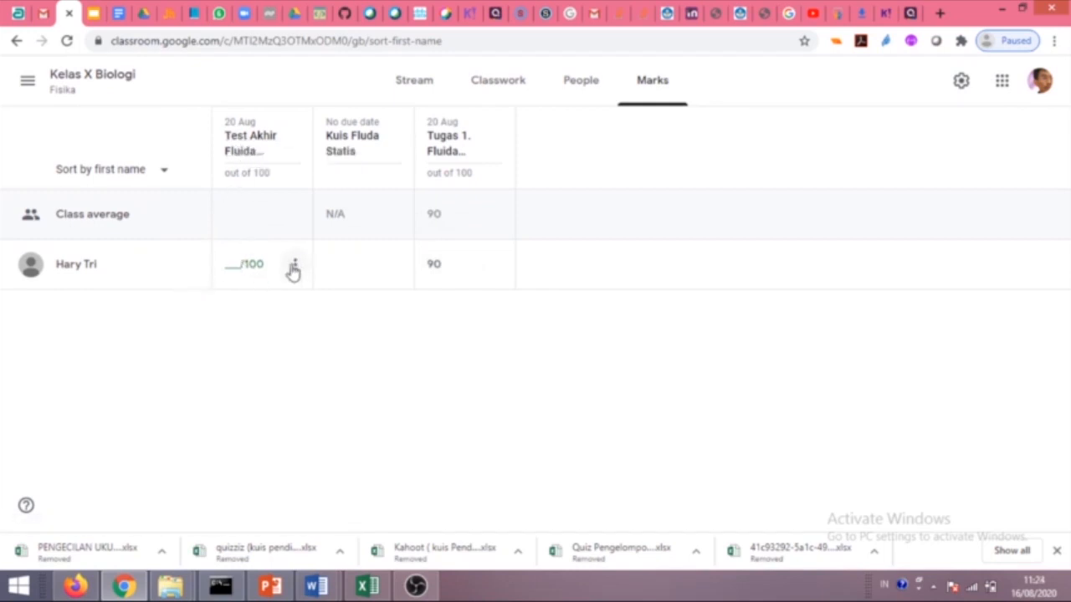
pyautogui.click(253, 146)
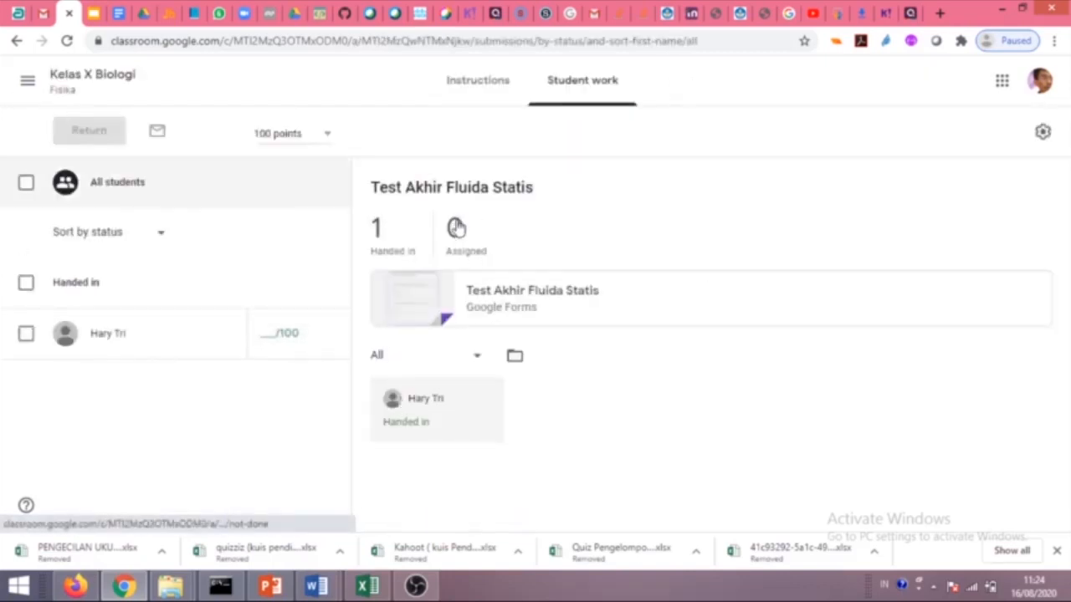
pyautogui.click(458, 409)
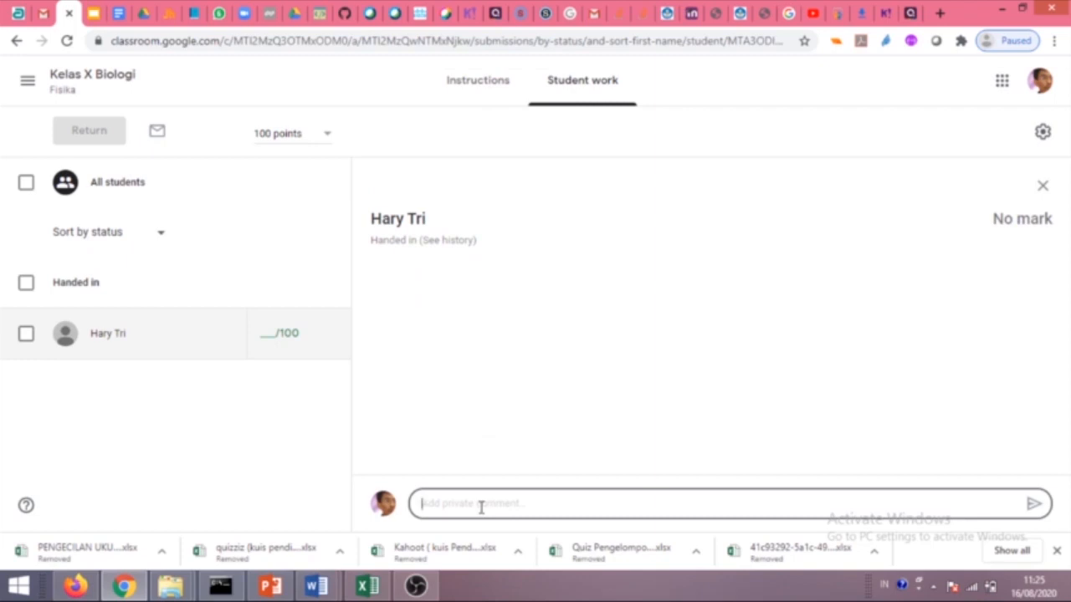
pyautogui.click(297, 404)
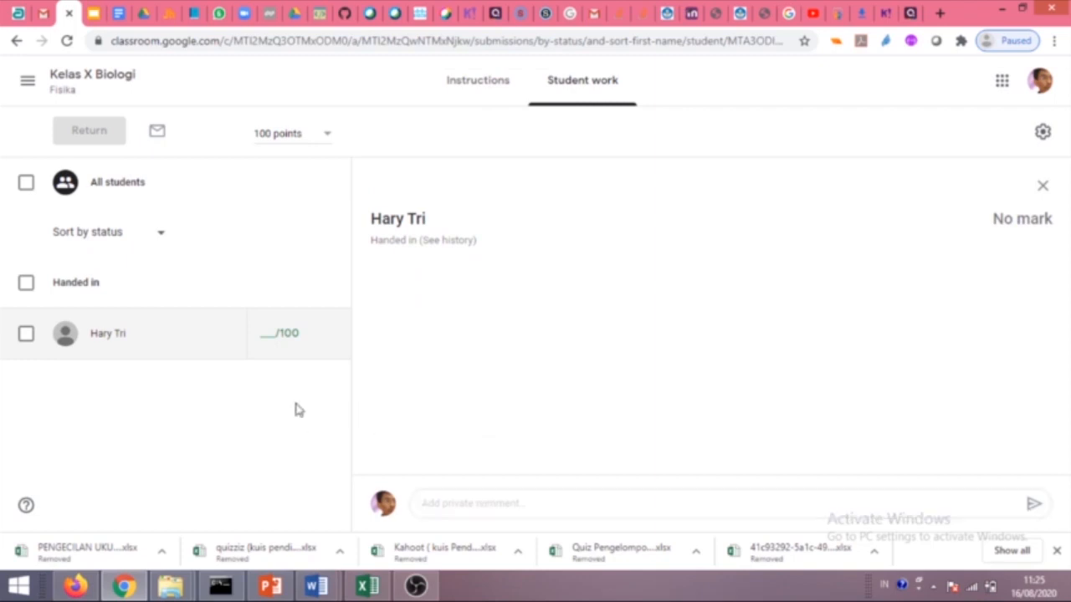
pyautogui.click(276, 341)
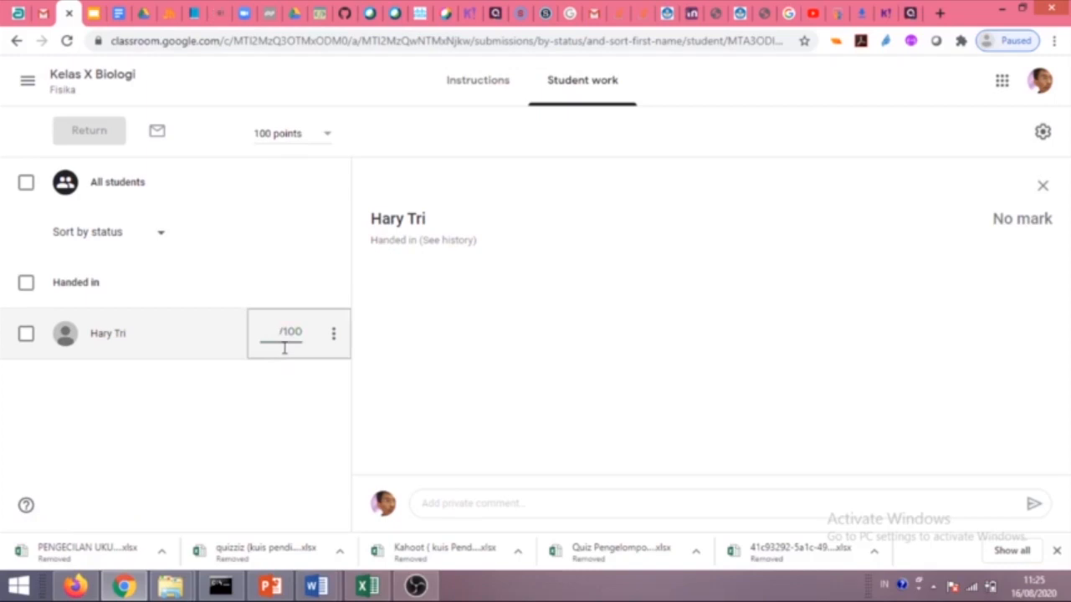
pyautogui.write('90')
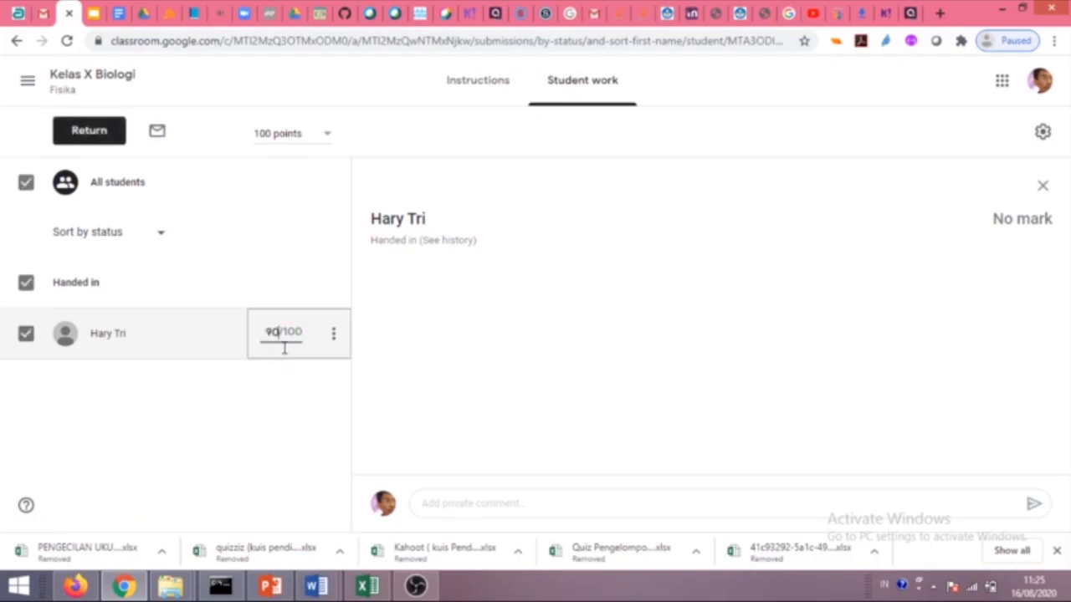
pyautogui.press('BackSpace')
pyautogui.press('BackSpace')
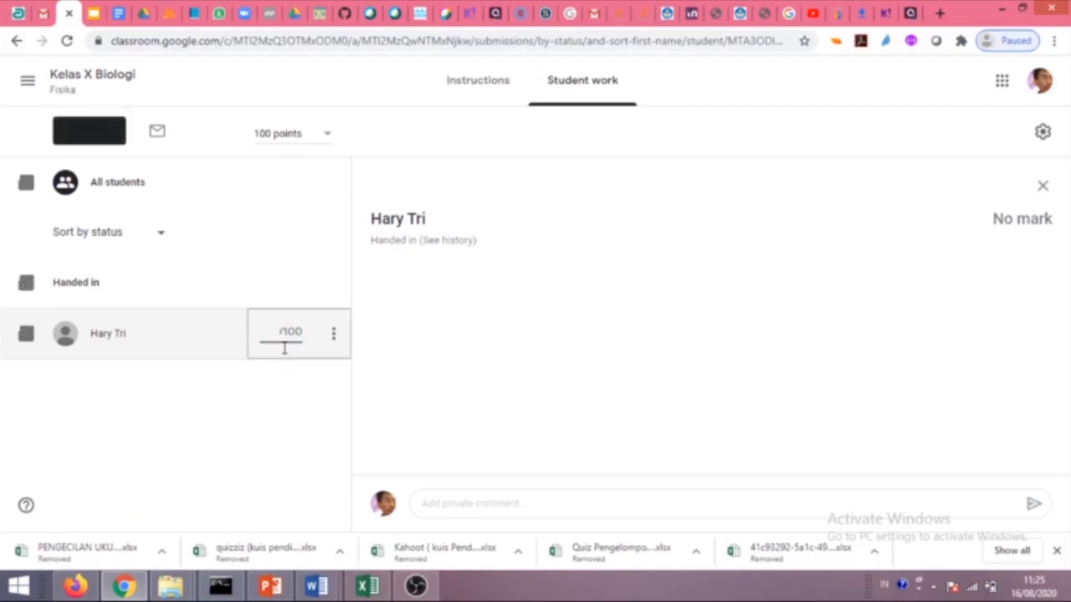
pyautogui.write('70')
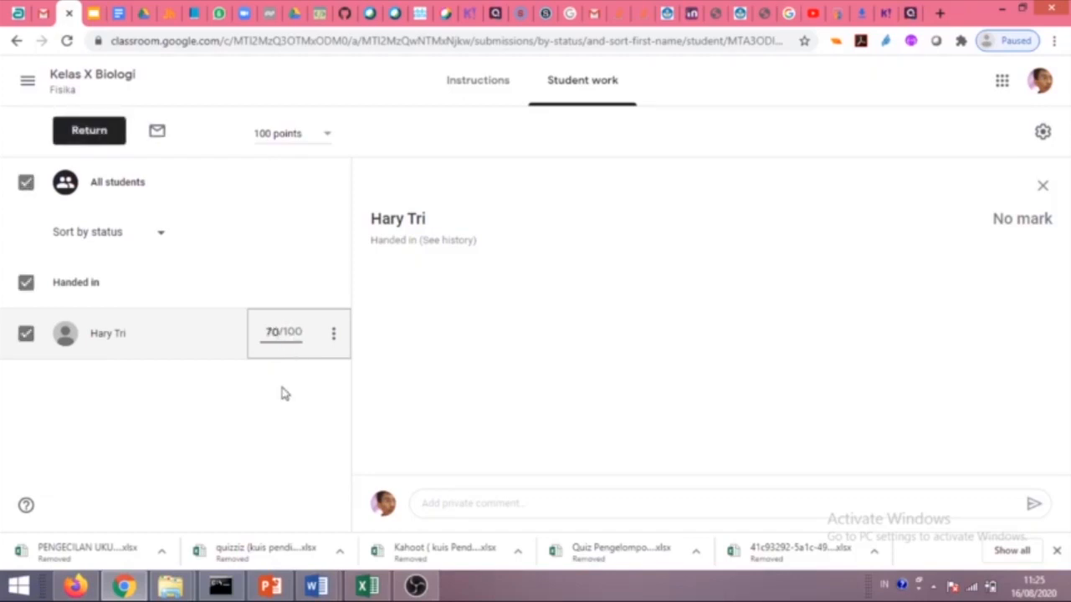
pyautogui.press('Return')
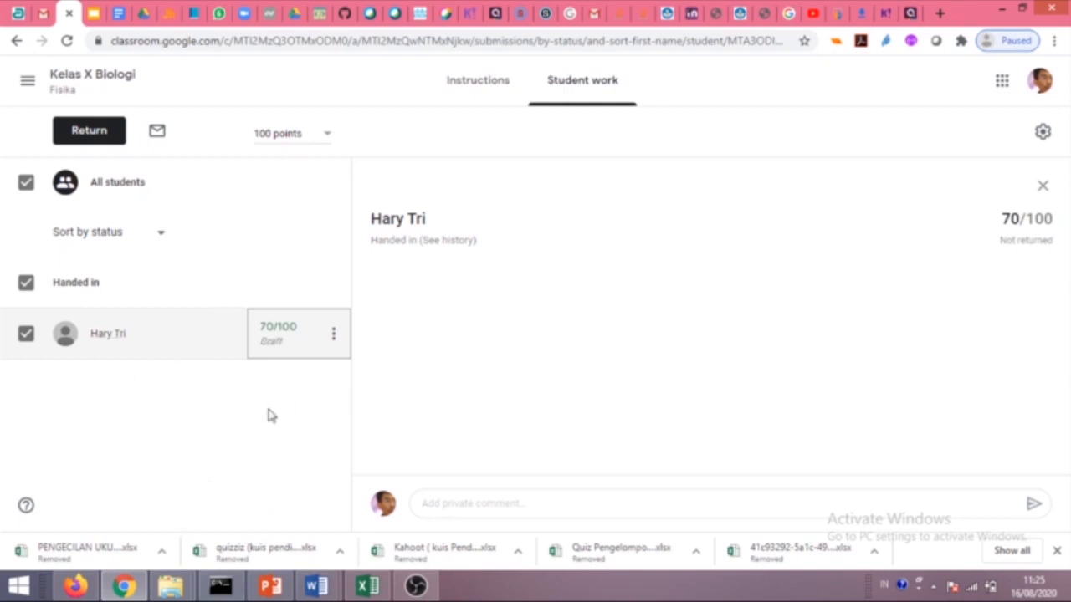
# Return the 70/100 graded work to the student.
pyautogui.click(332, 341)
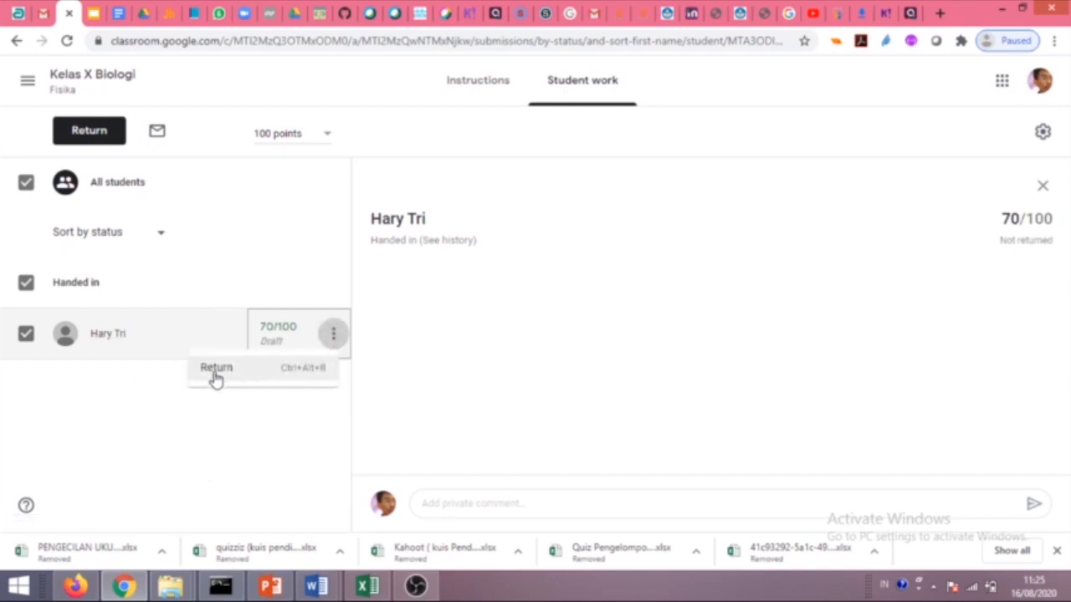
pyautogui.click(217, 370)
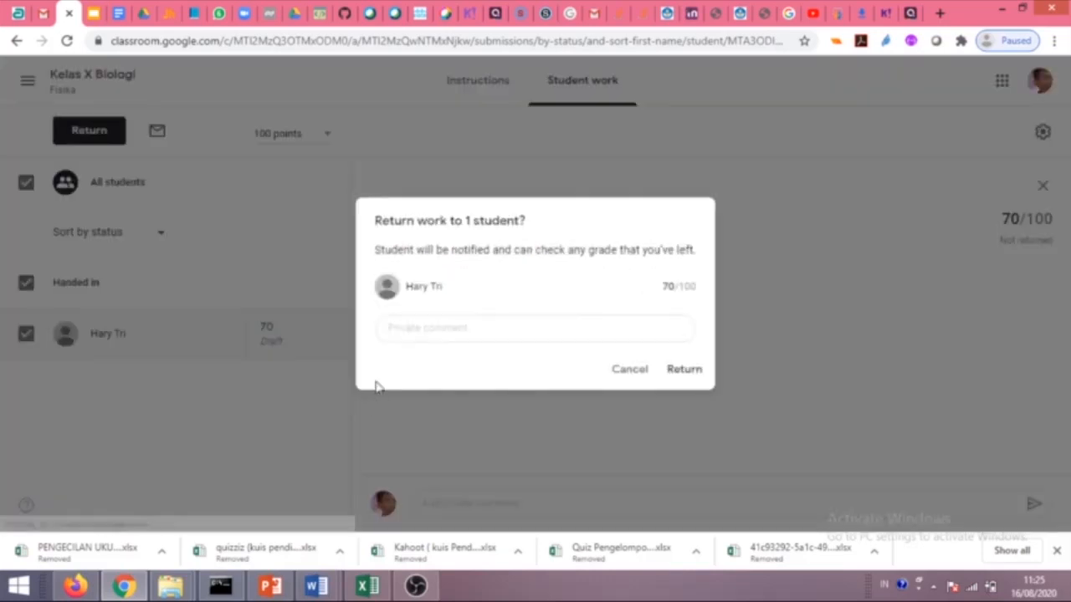
pyautogui.click(684, 369)
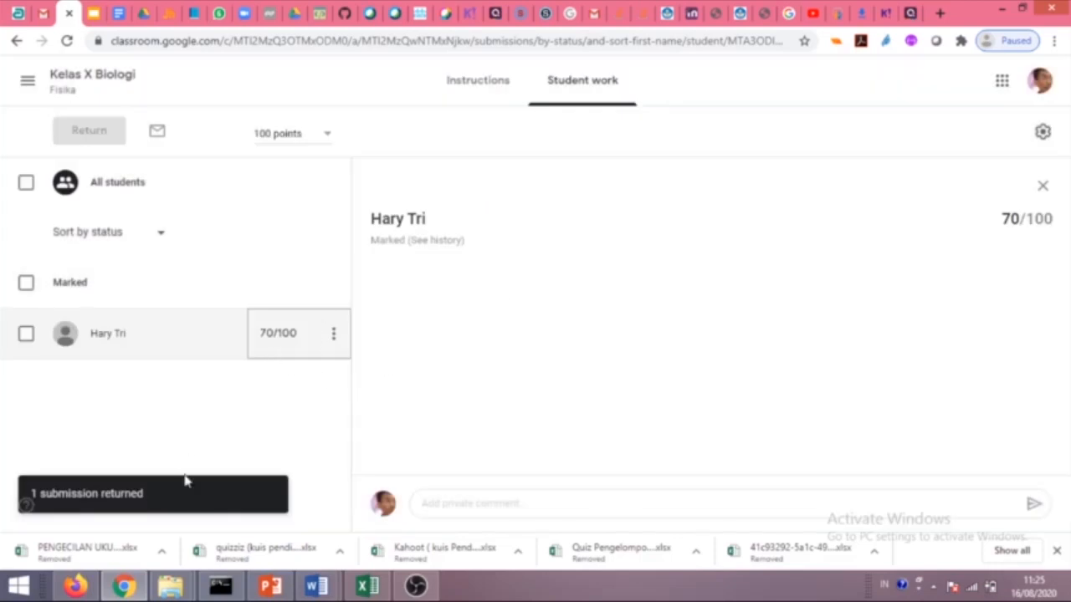
# As the student, reload Test Akhir Fluida Statis to see 70/100 and mark it done again.
pyautogui.click(75, 585)
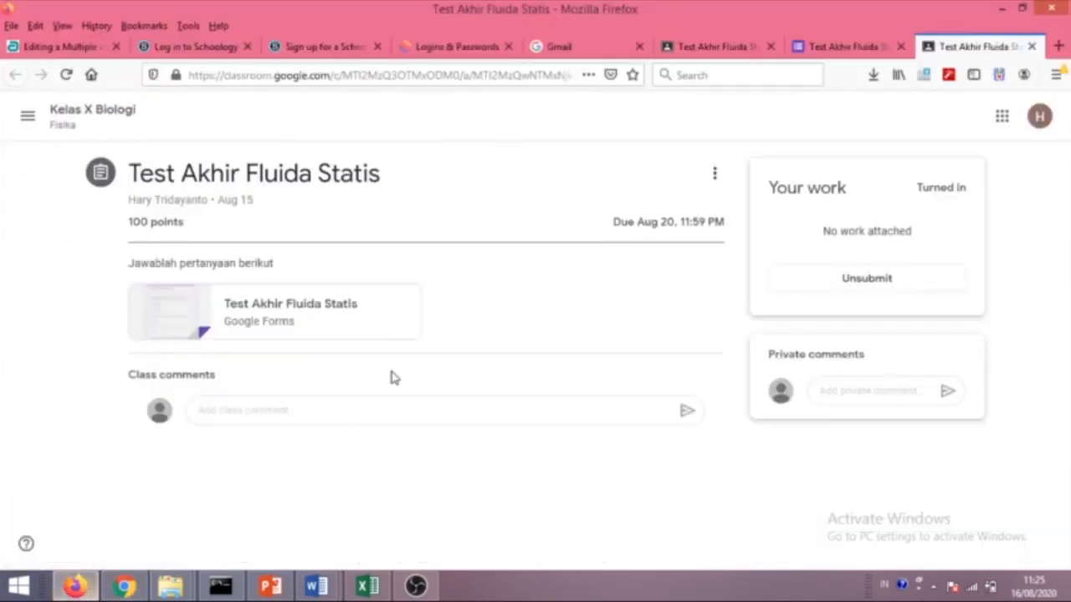
pyautogui.click(67, 76)
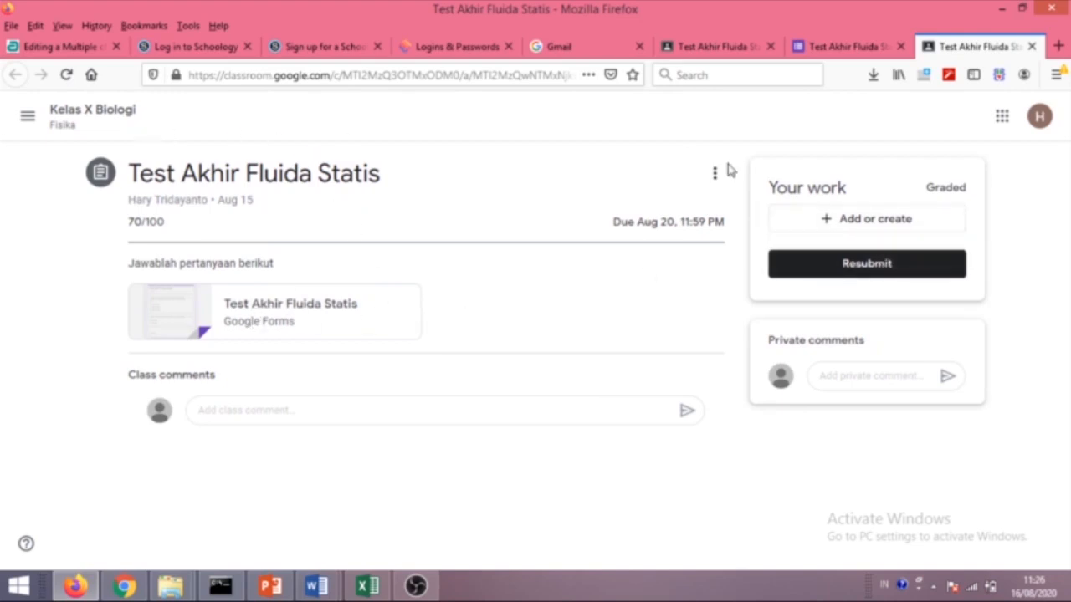
pyautogui.click(857, 279)
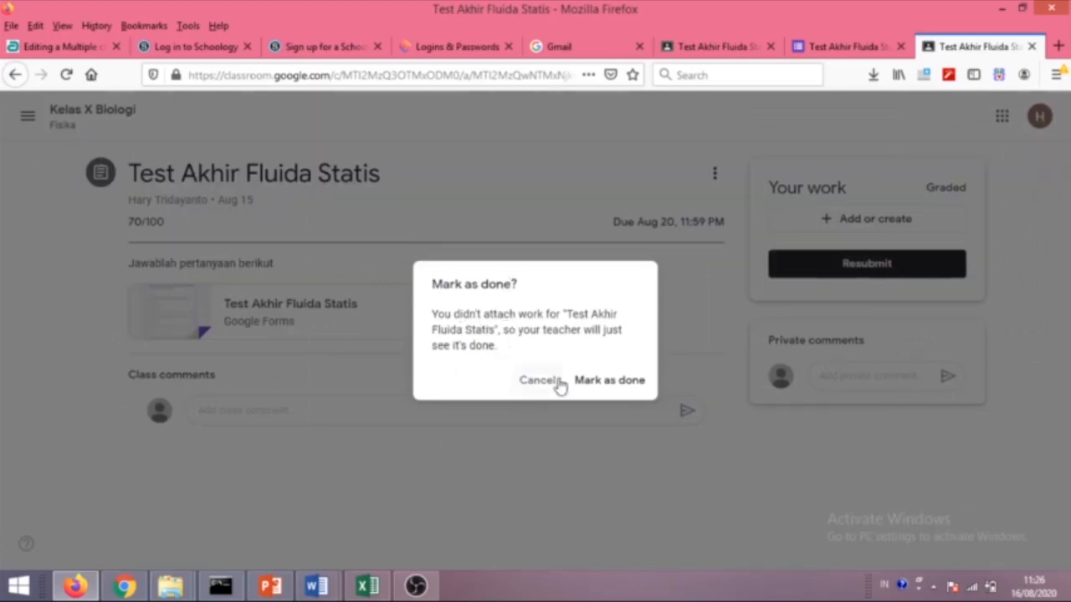
pyautogui.click(595, 382)
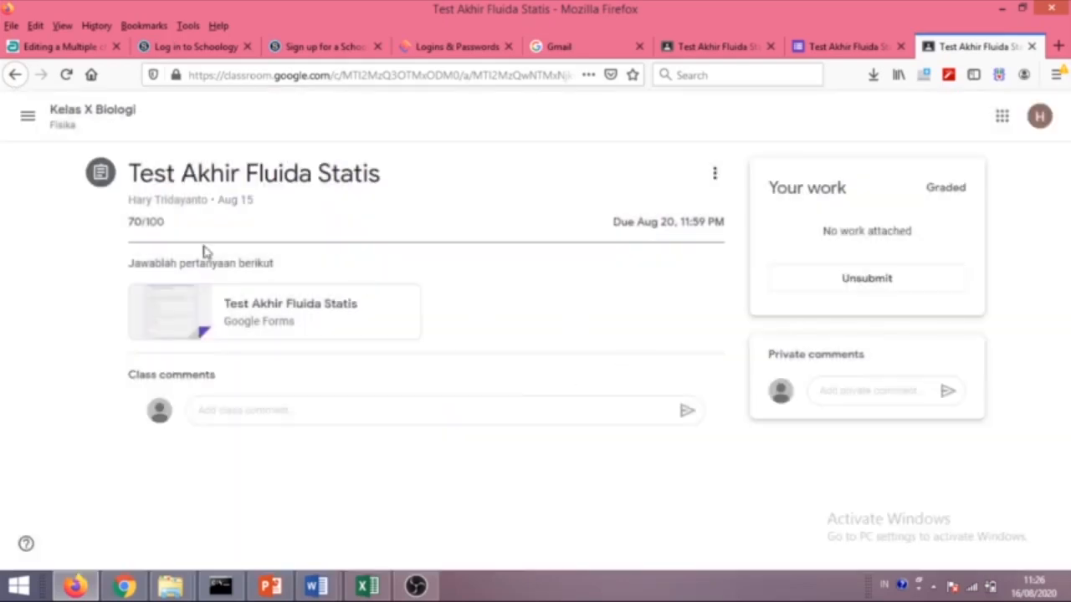
pyautogui.click(63, 114)
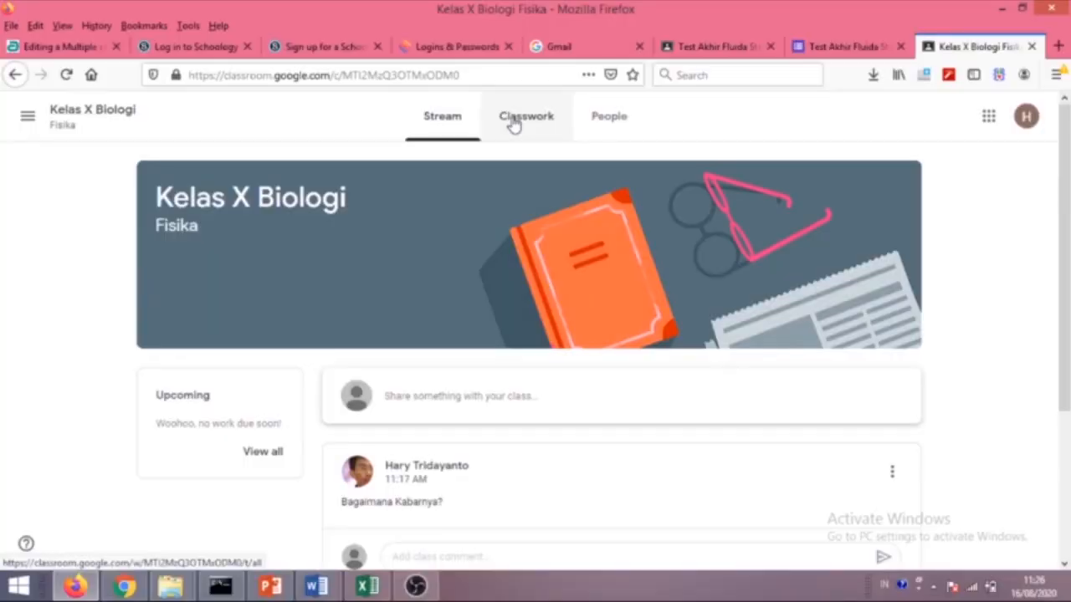
# Look through the student's Done and pending To-do lists.
pyautogui.click(22, 126)
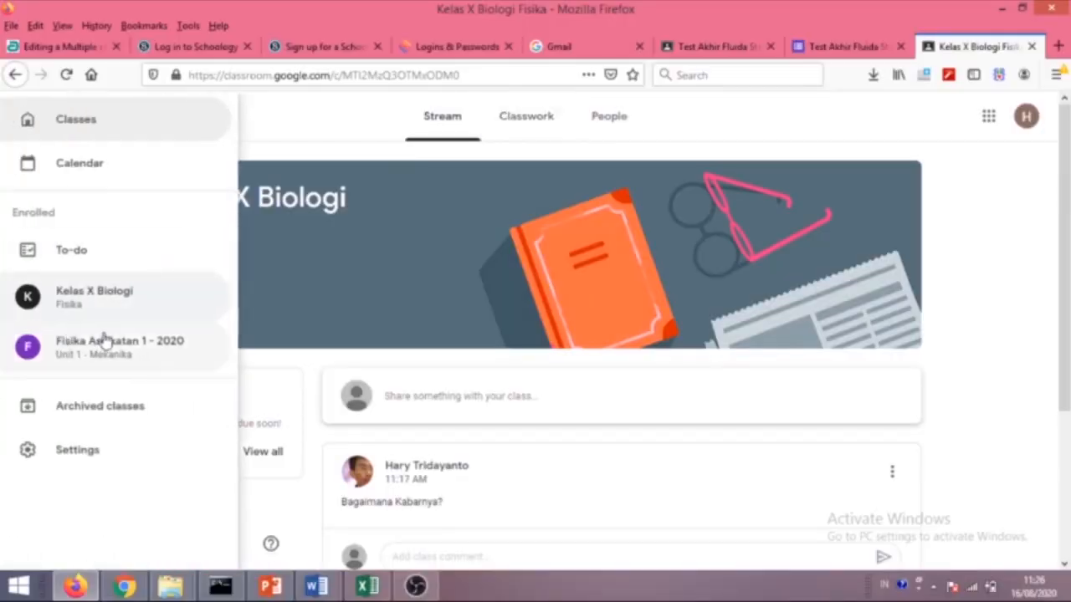
pyautogui.click(76, 251)
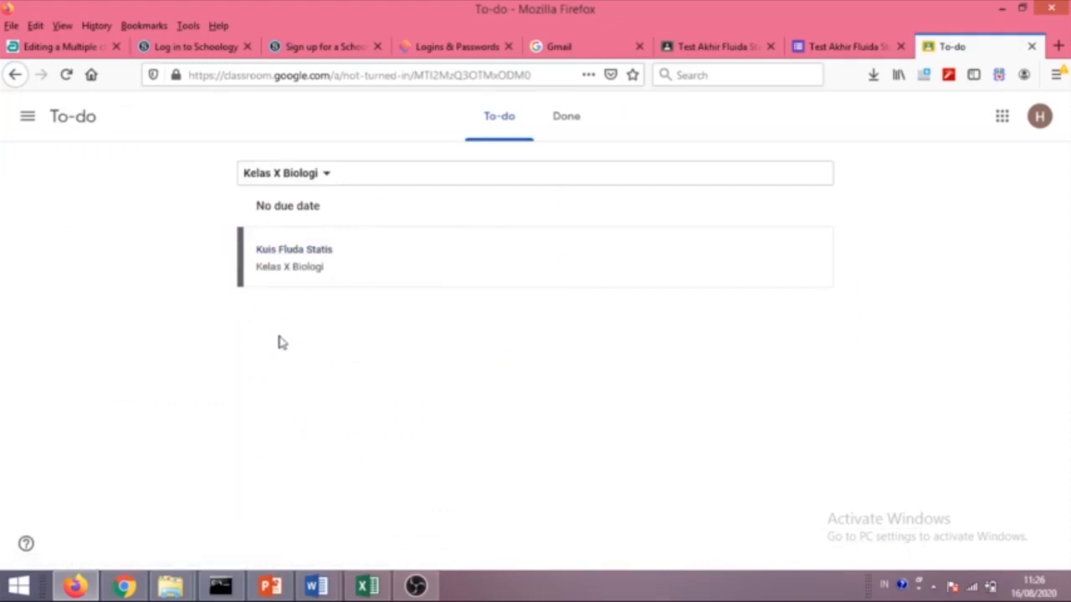
pyautogui.click(545, 137)
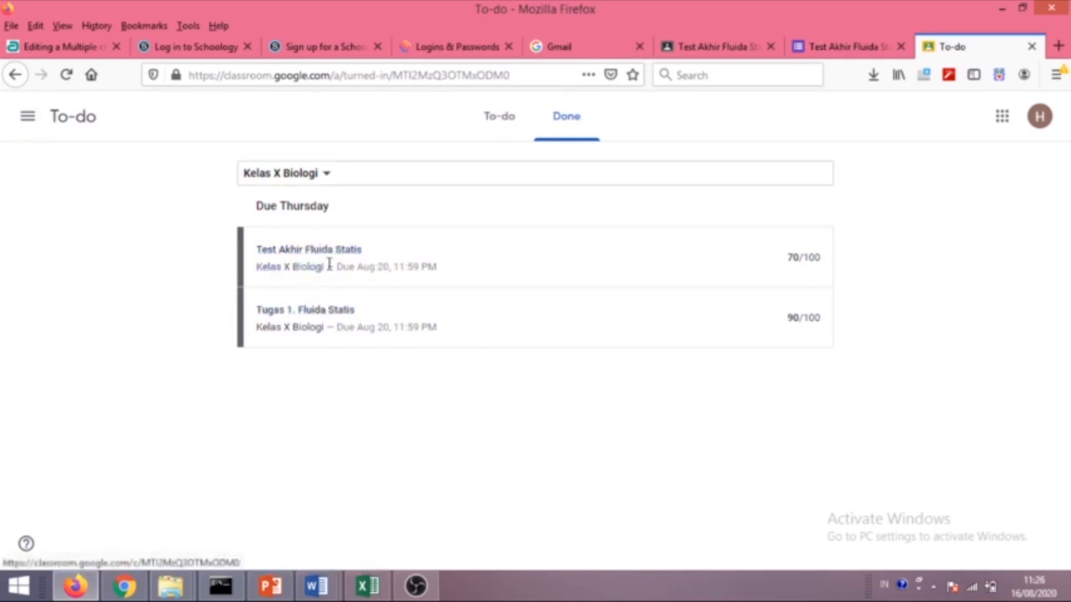
pyautogui.click(499, 117)
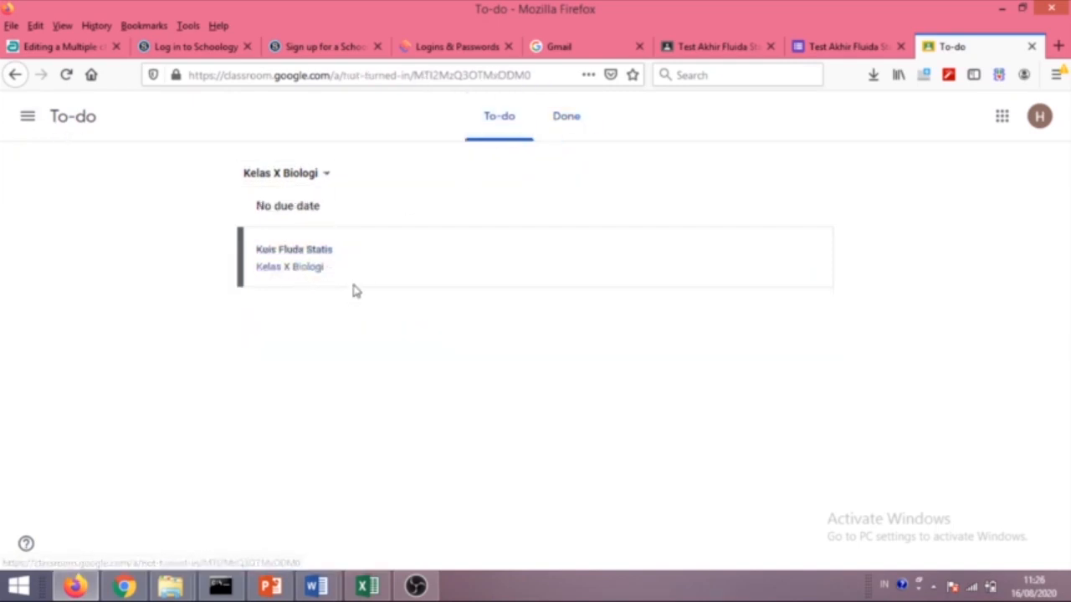
# Answer Tenggelam on Kuis Fluda Statis, turn it in, and reload the teacher's answers page.
pyautogui.click(312, 253)
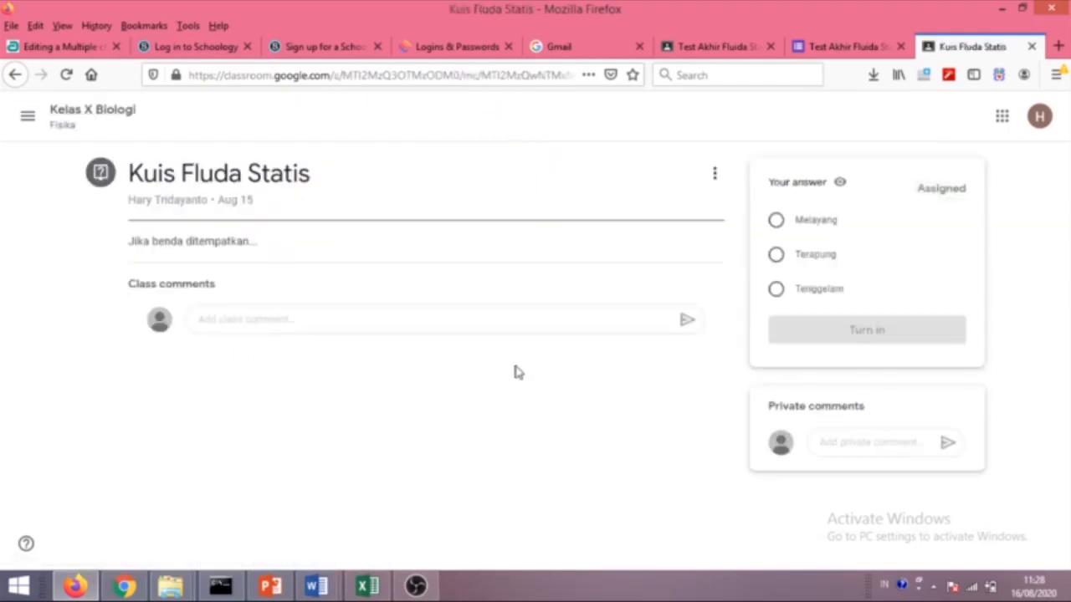
pyautogui.click(775, 289)
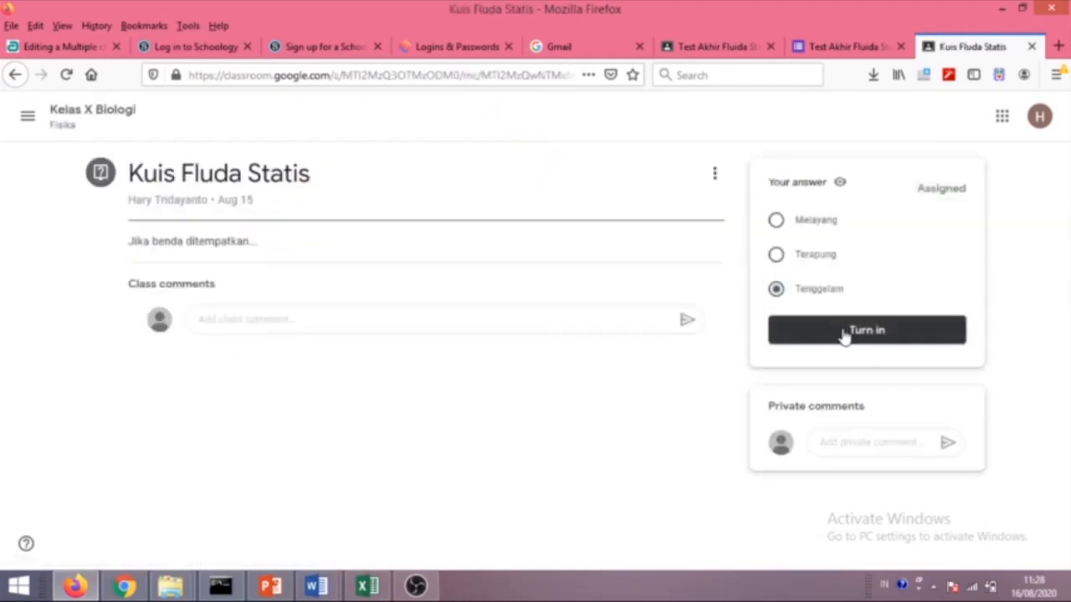
pyautogui.click(843, 332)
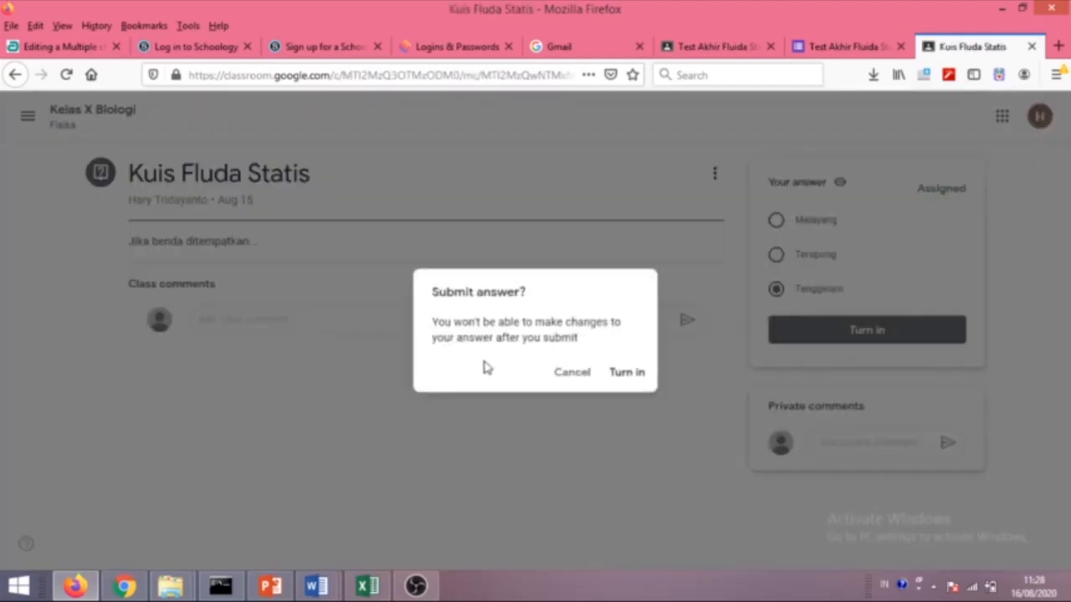
pyautogui.click(619, 372)
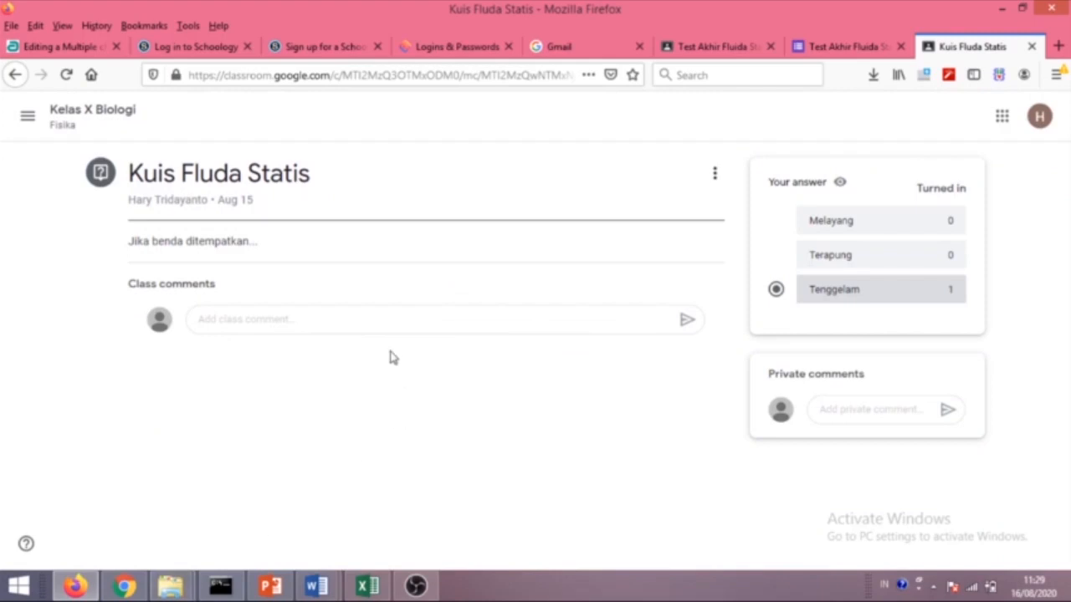
pyautogui.click(124, 586)
pyautogui.click(299, 325)
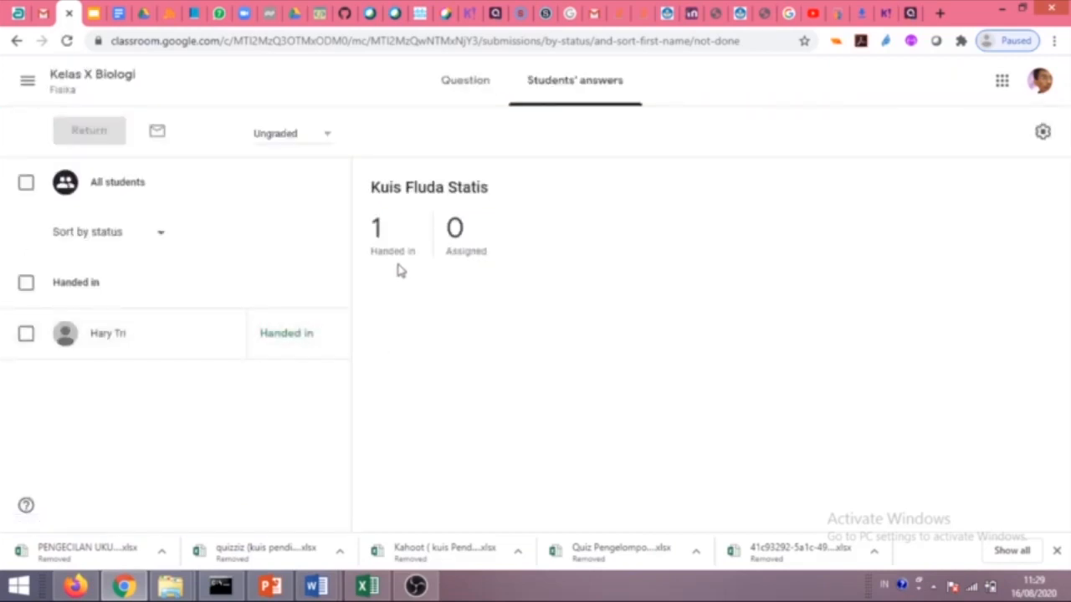
# Return the student's Kuis Fluda Statis answer, then view the question's details.
pyautogui.click(332, 336)
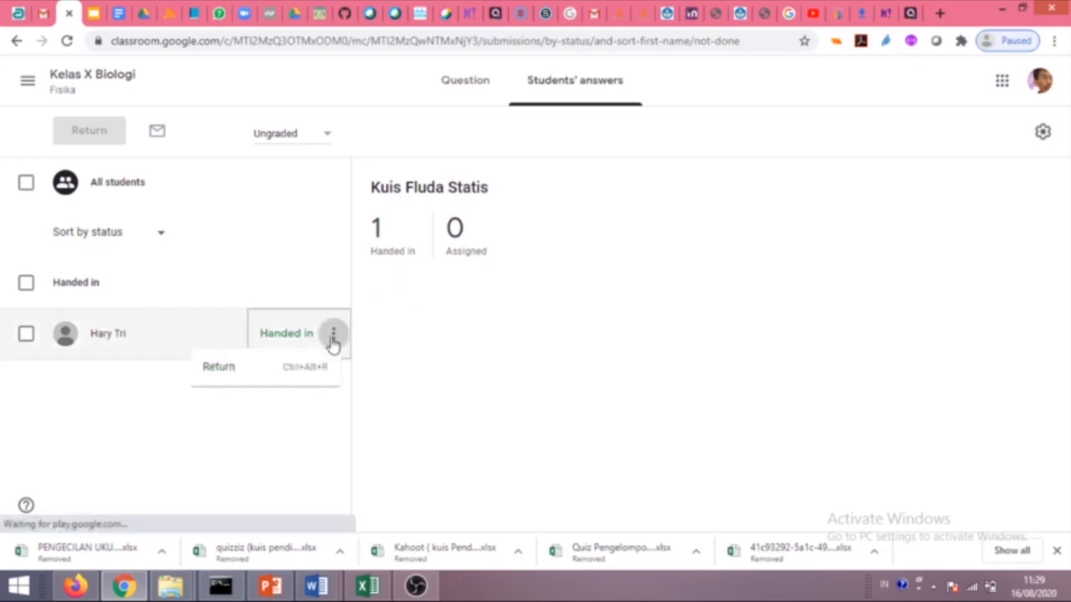
pyautogui.click(456, 344)
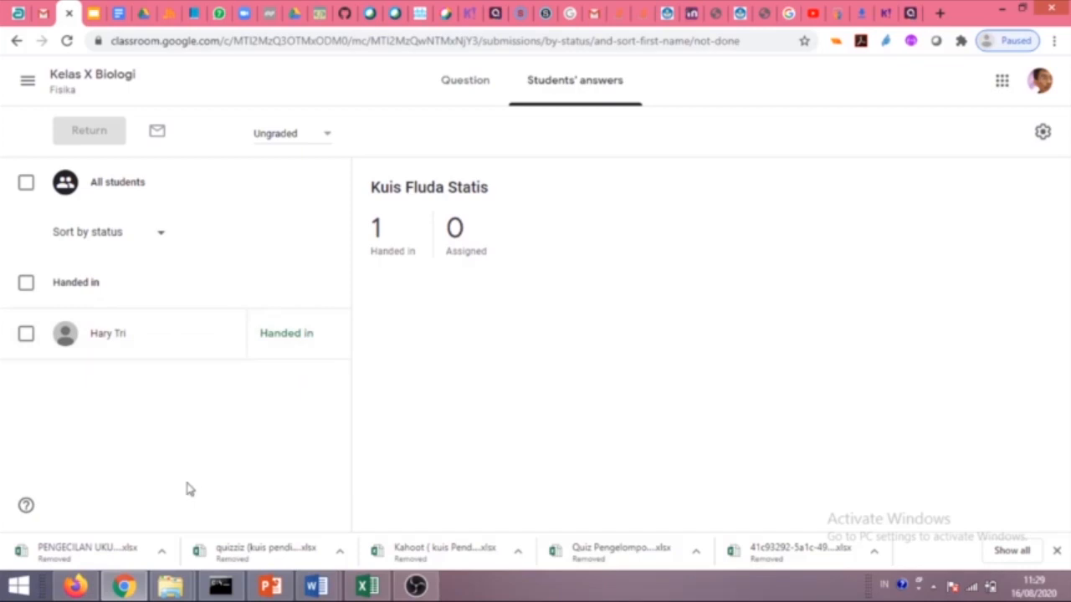
pyautogui.click(332, 334)
pyautogui.click(228, 376)
pyautogui.click(681, 369)
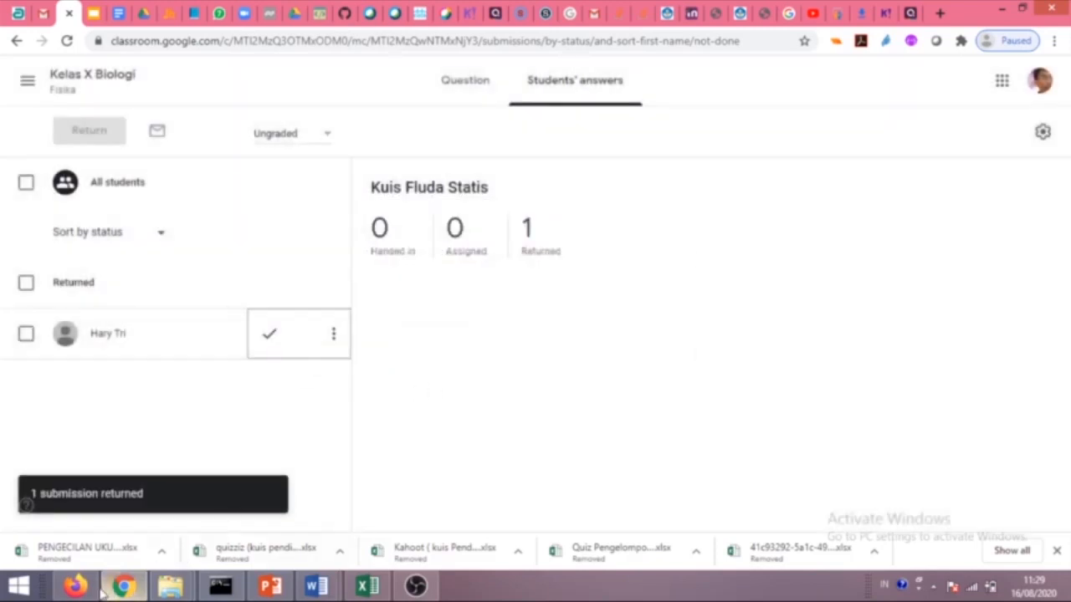
pyautogui.click(76, 586)
pyautogui.click(123, 585)
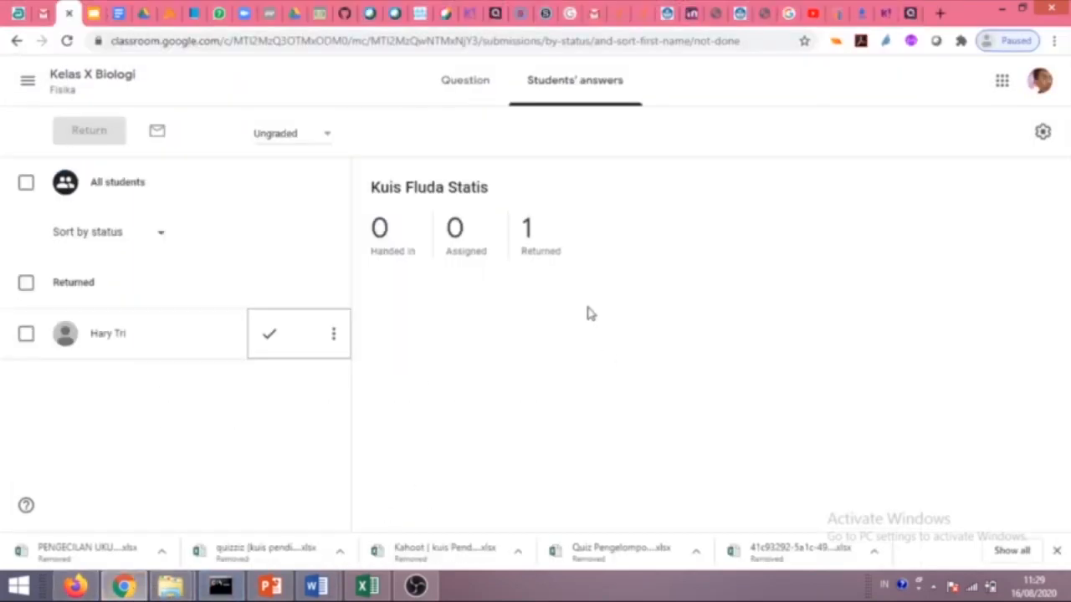
pyautogui.click(463, 94)
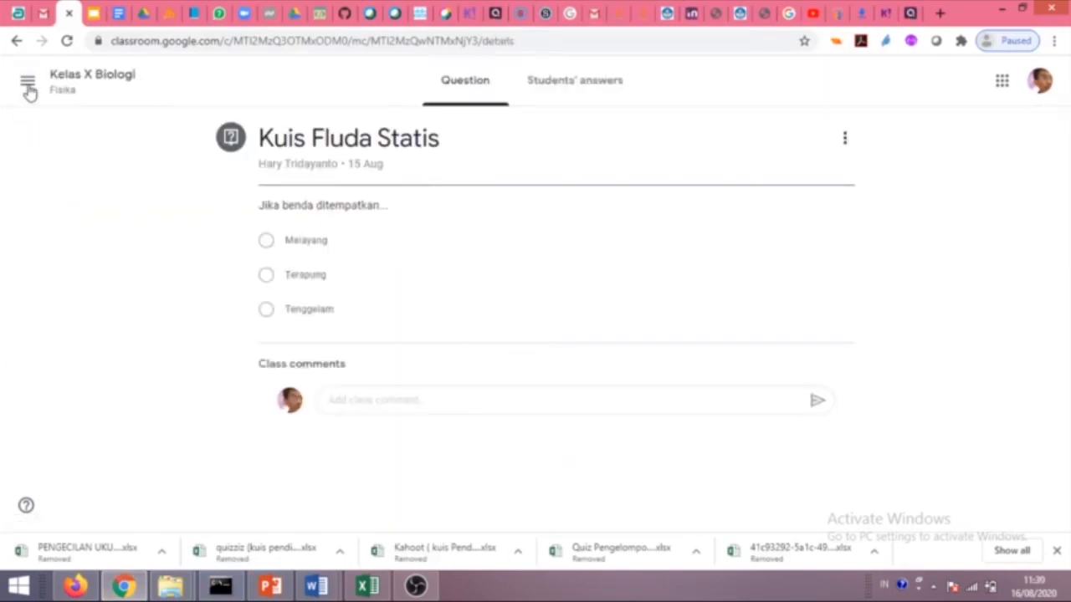
# Go via Stream and Marks to Kelas X Biologi's People list, briefly opening a student's options.
pyautogui.click(72, 80)
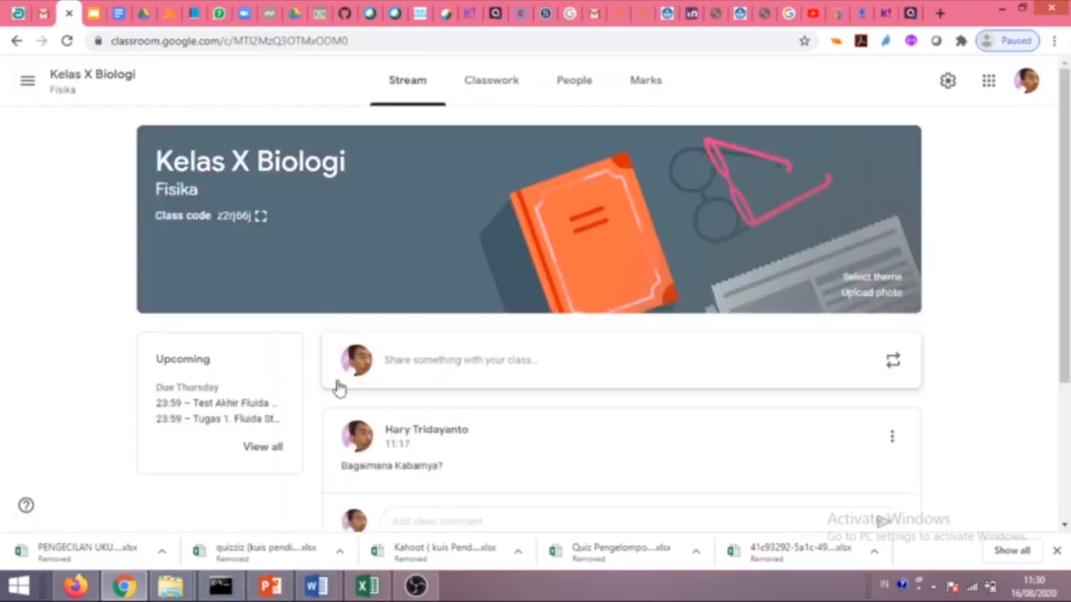
pyautogui.click(632, 86)
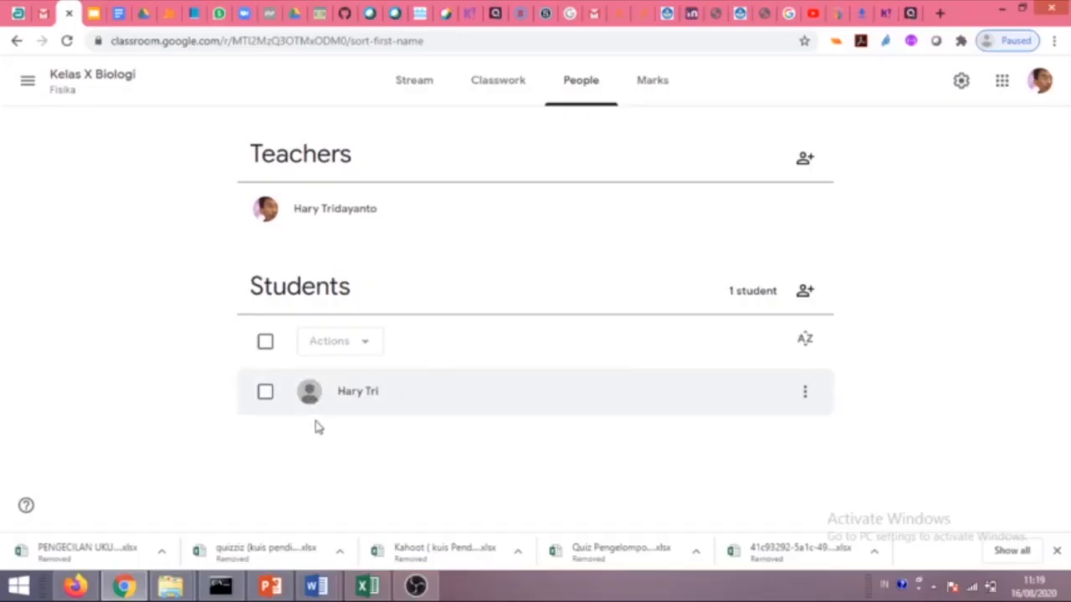
pyautogui.click(803, 397)
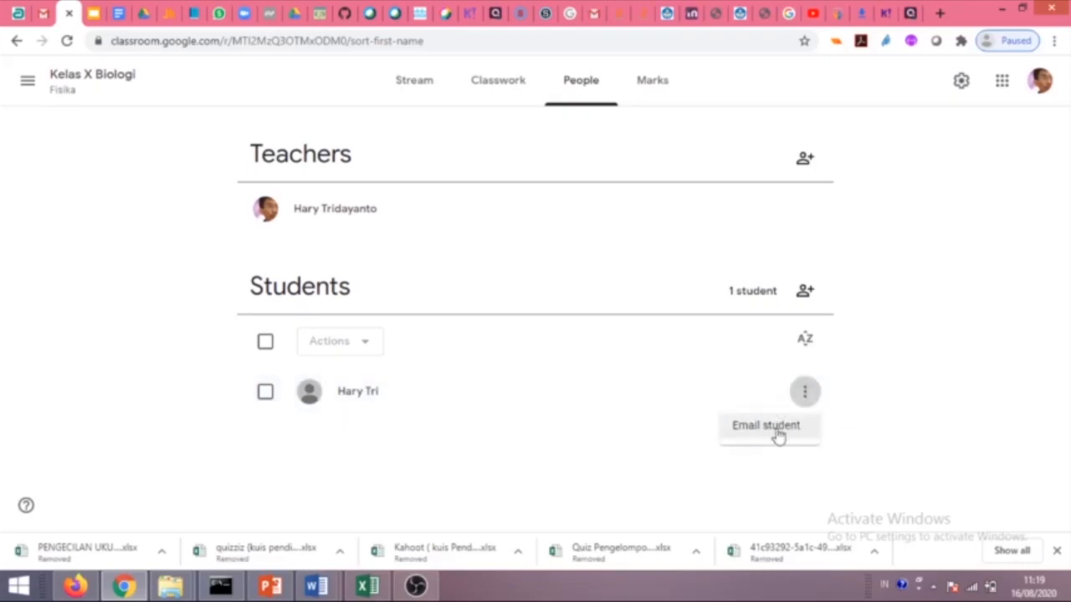
pyautogui.click(589, 470)
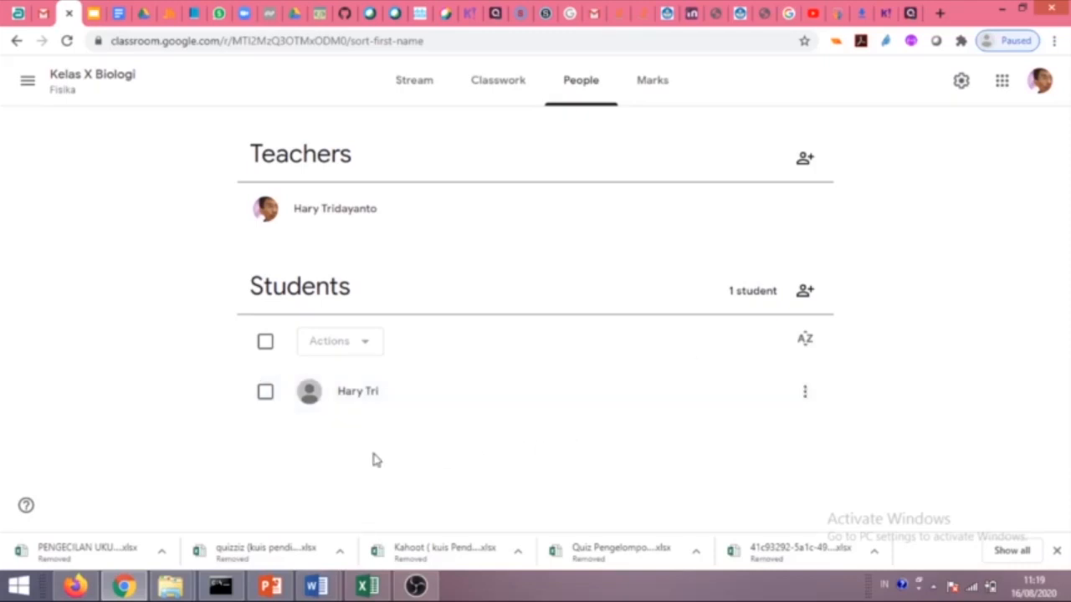
# Begin a student invitation for a contact, then cancel it without inviting anyone.
pyautogui.click(806, 291)
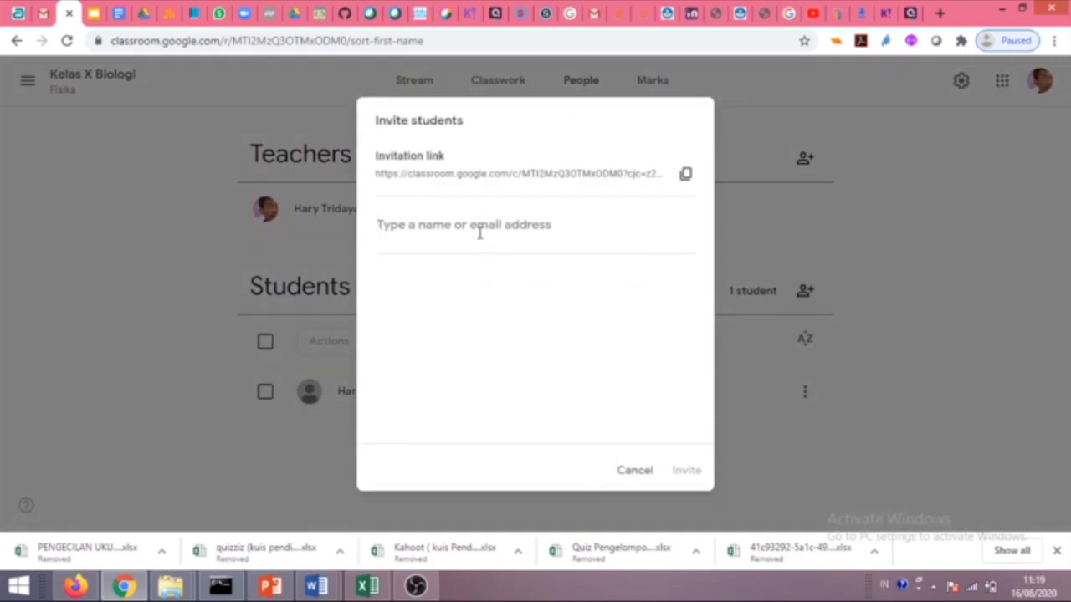
pyautogui.write('mar')
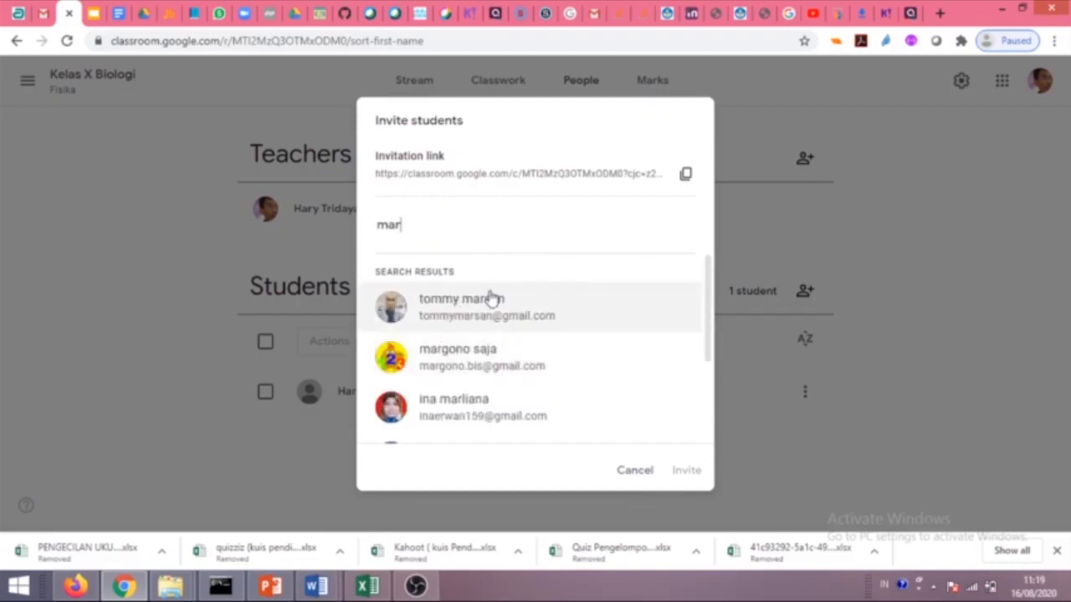
pyautogui.click(635, 471)
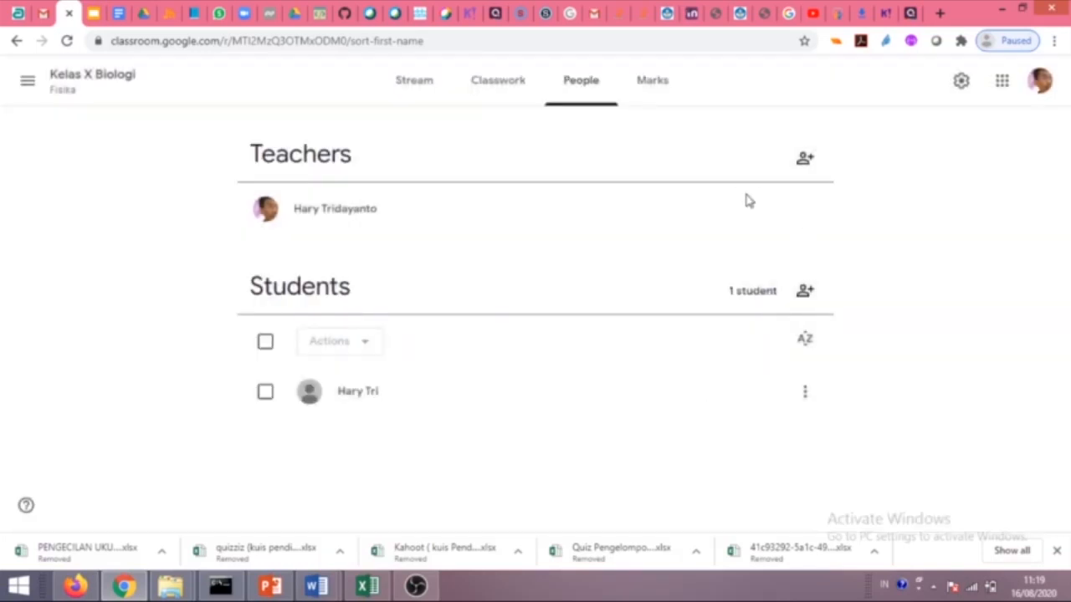
# Invite the matching contact as co-teacher and leave that invitation pending without removing it.
pyautogui.click(808, 161)
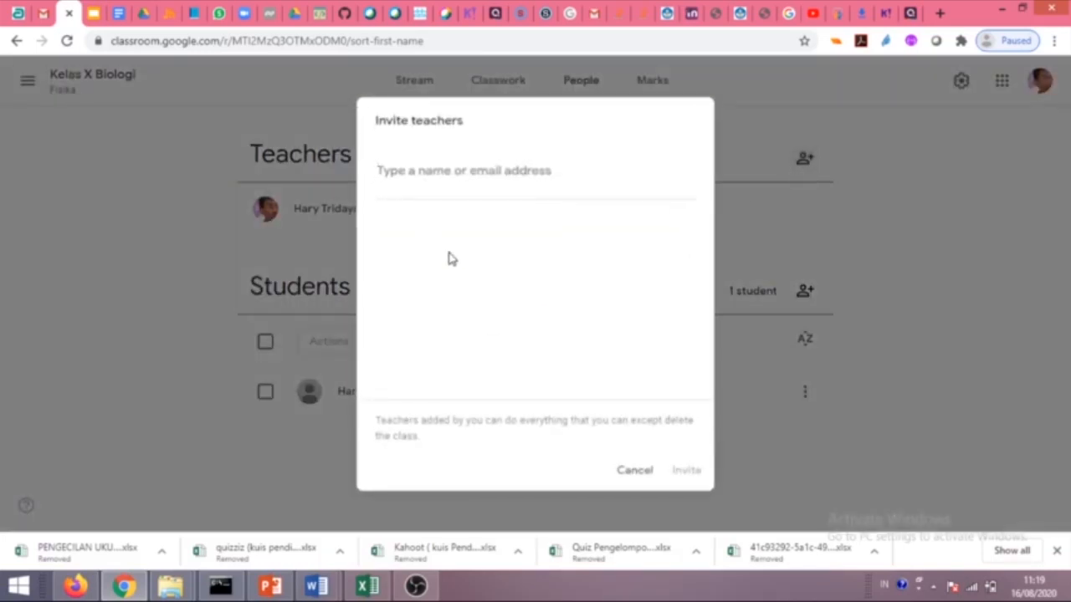
pyautogui.write('marg')
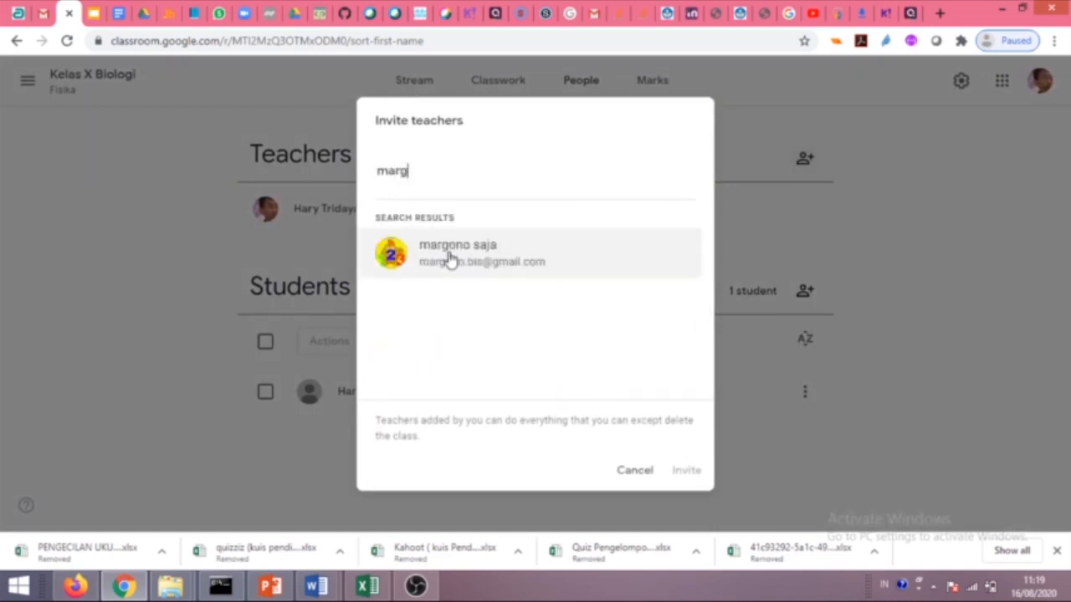
pyautogui.click(494, 262)
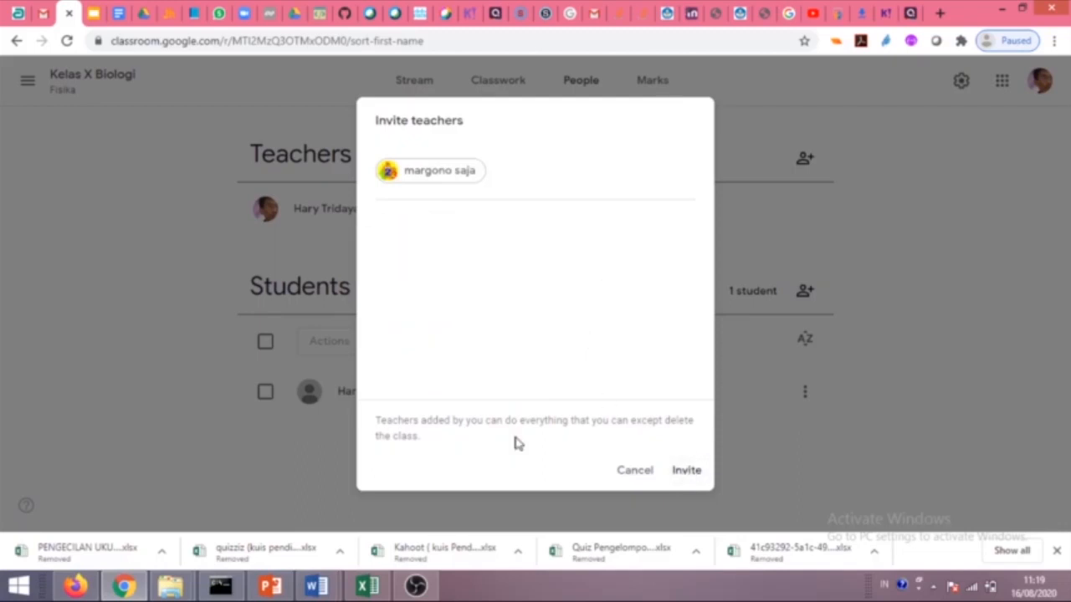
pyautogui.click(686, 471)
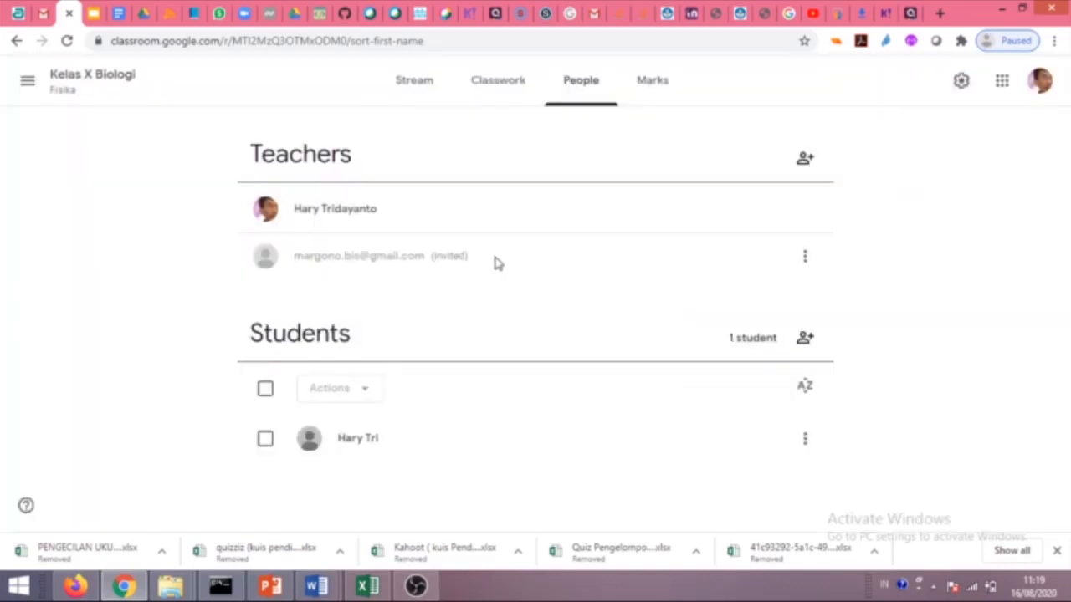
pyautogui.click(805, 263)
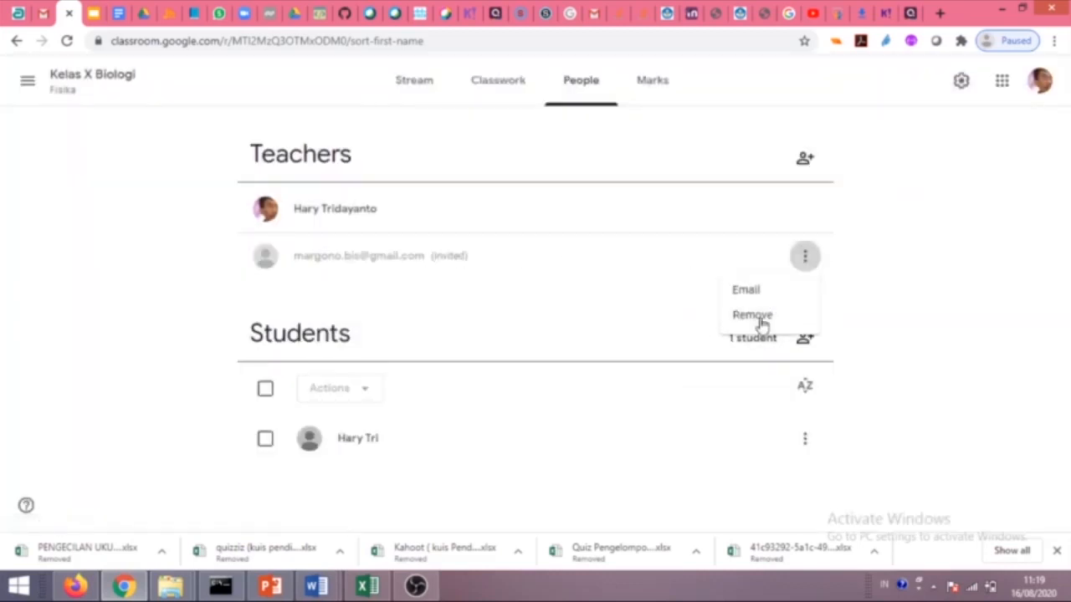
pyautogui.click(949, 272)
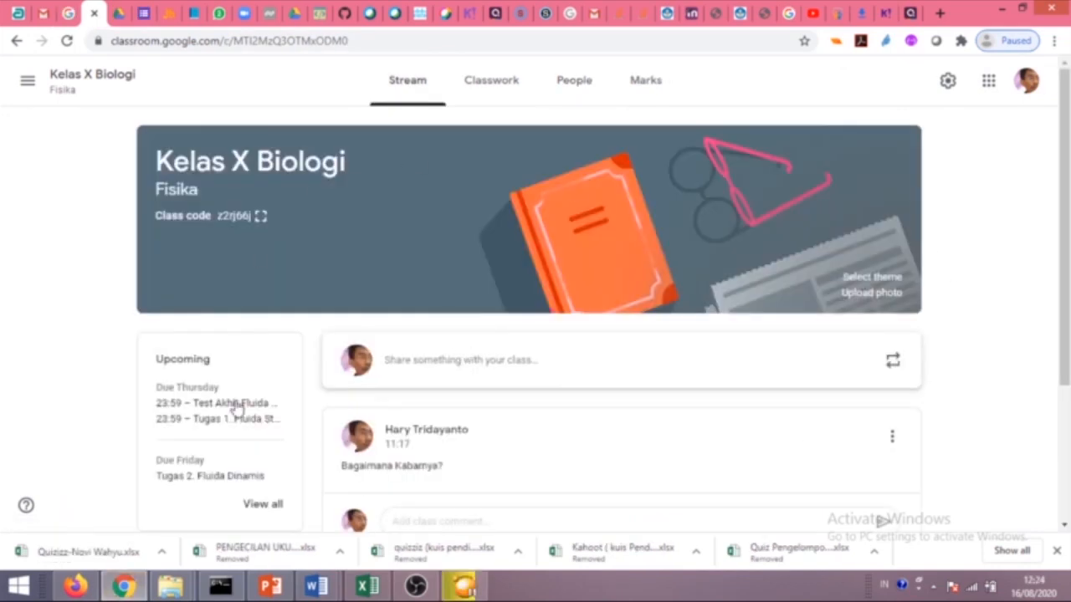
# Export all Kelas X Biologi marks from the gradebook as CSV and open Kelas_X_Biologi (1).csv.
pyautogui.click(619, 102)
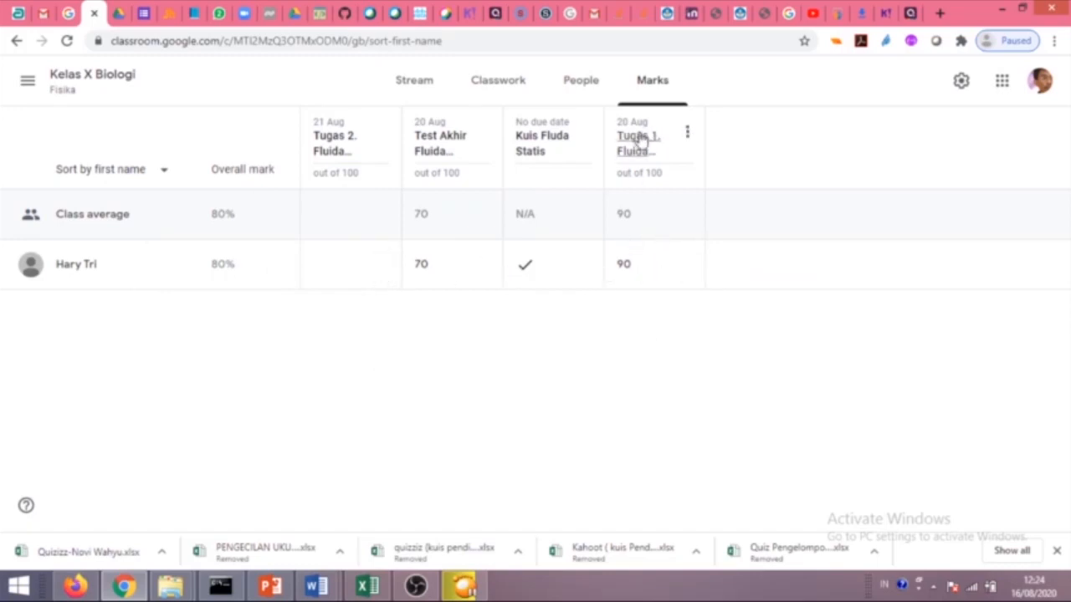
pyautogui.click(544, 142)
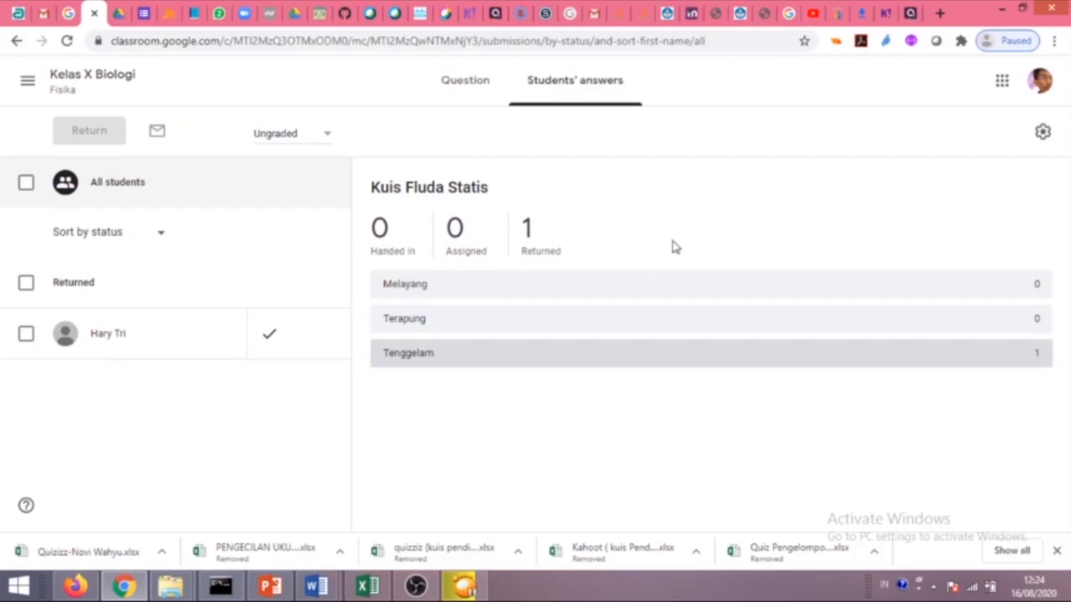
pyautogui.click(1041, 134)
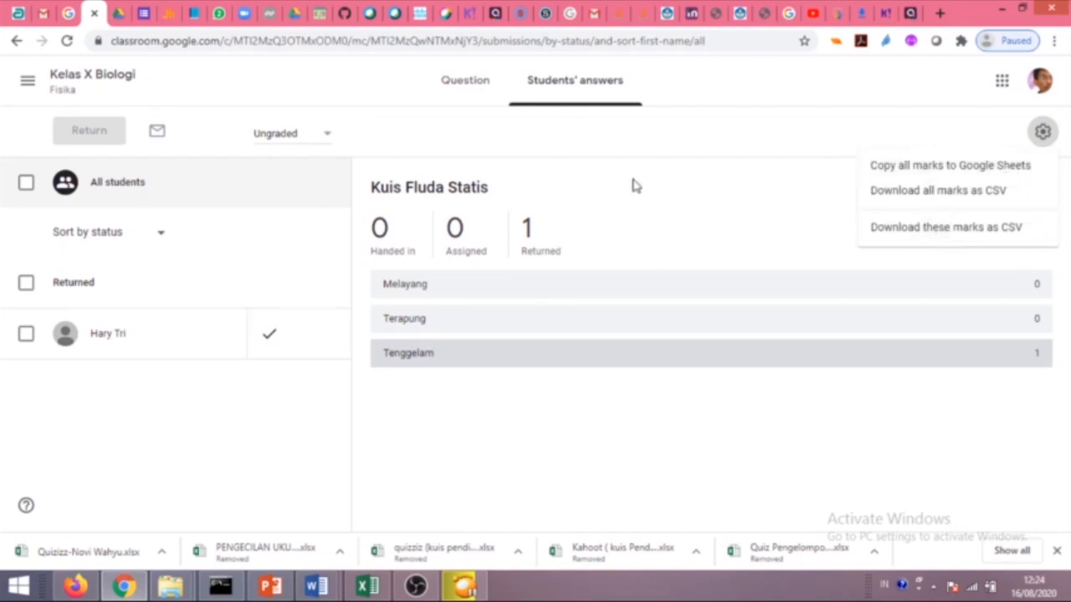
pyautogui.click(958, 193)
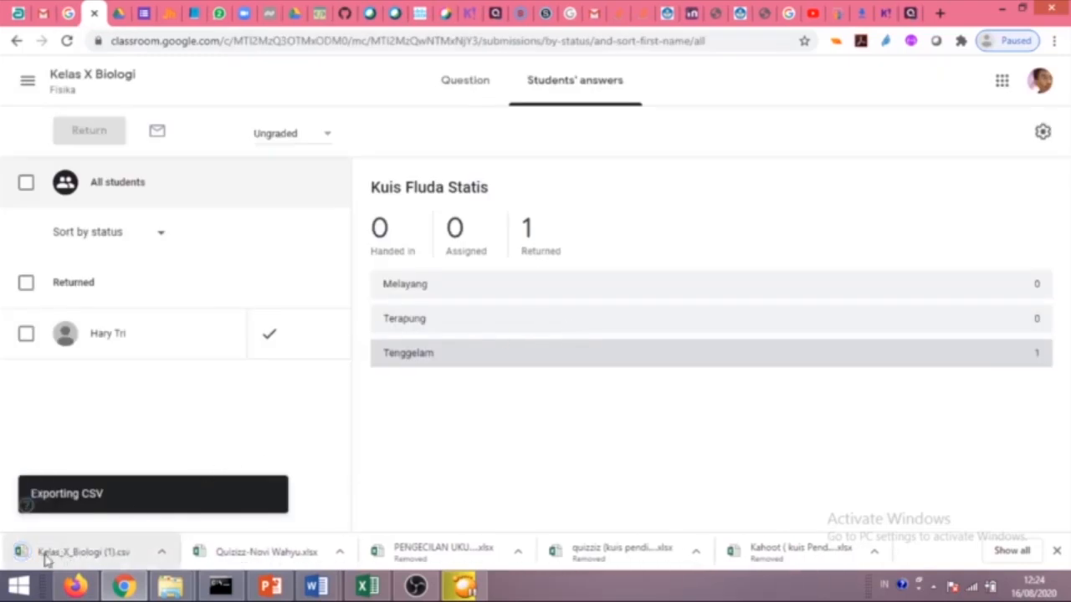
pyautogui.click(78, 556)
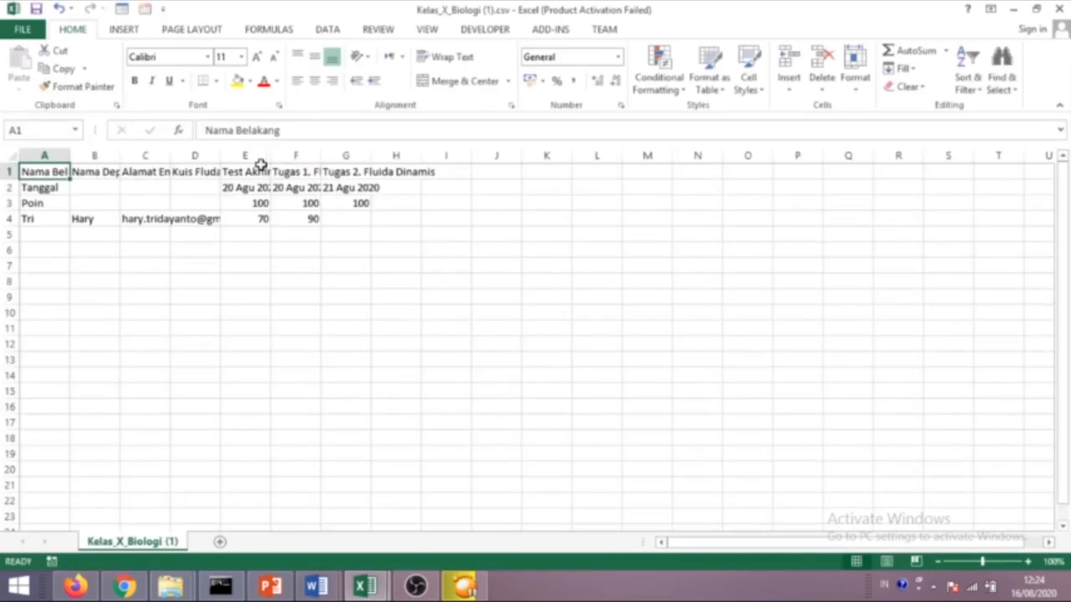
# AutoFit columns E, F and G to their assignment headings and review the E3:G4 points and scores.
pyautogui.doubleClick(268, 156)
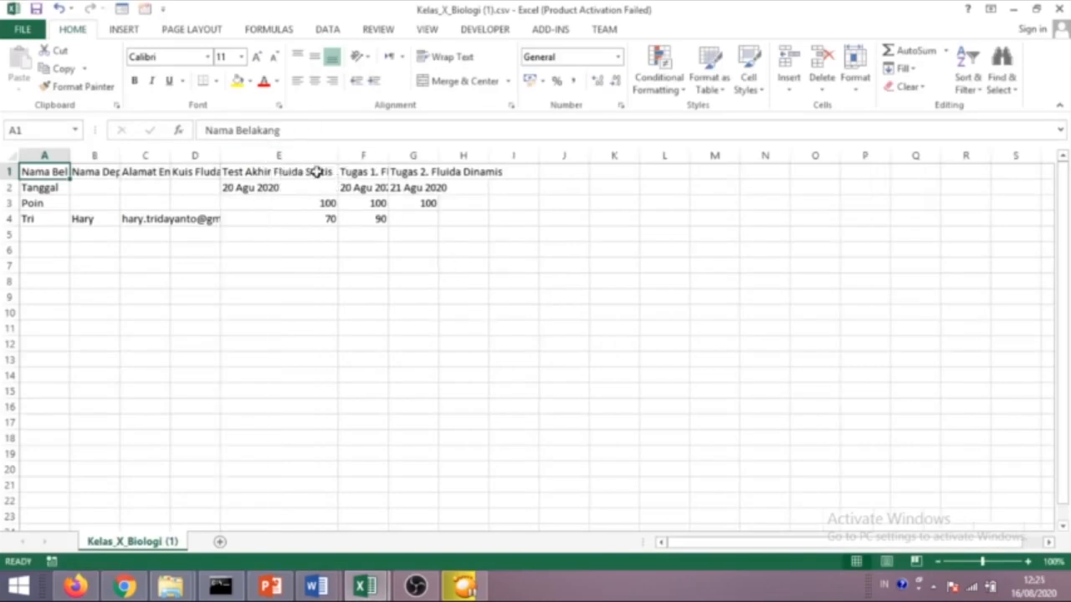
pyautogui.doubleClick(390, 156)
pyautogui.doubleClick(491, 155)
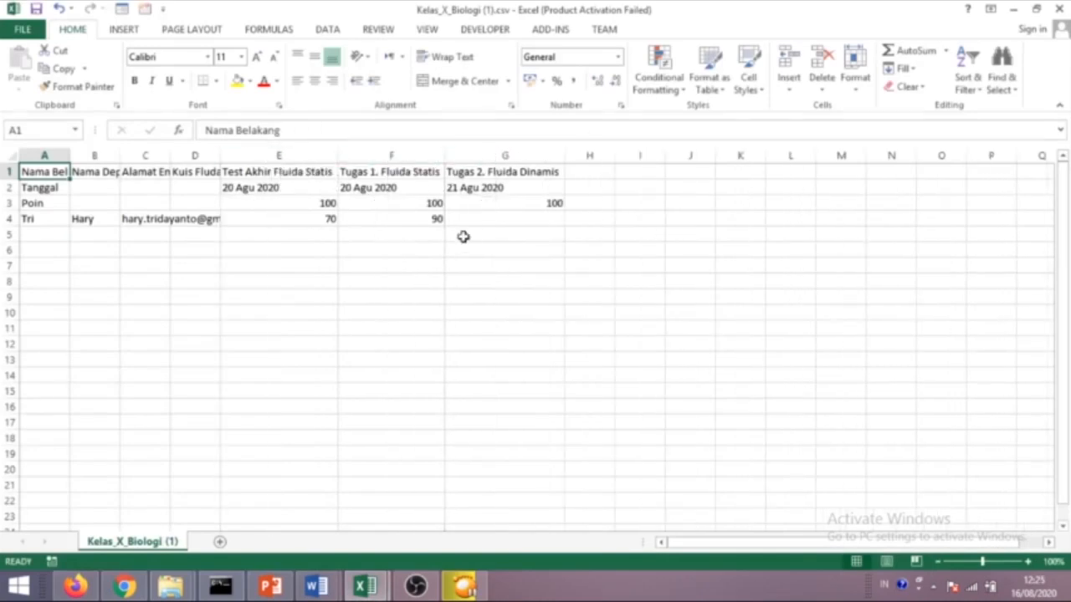
pyautogui.moveTo(317, 201); pyautogui.dragTo(538, 220)
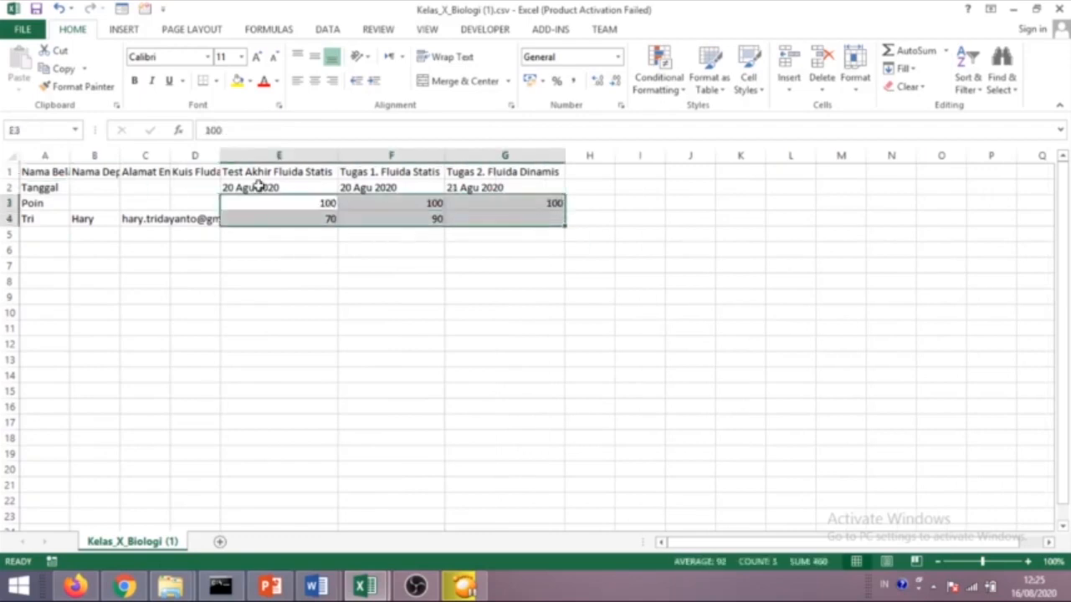
pyautogui.click(310, 265)
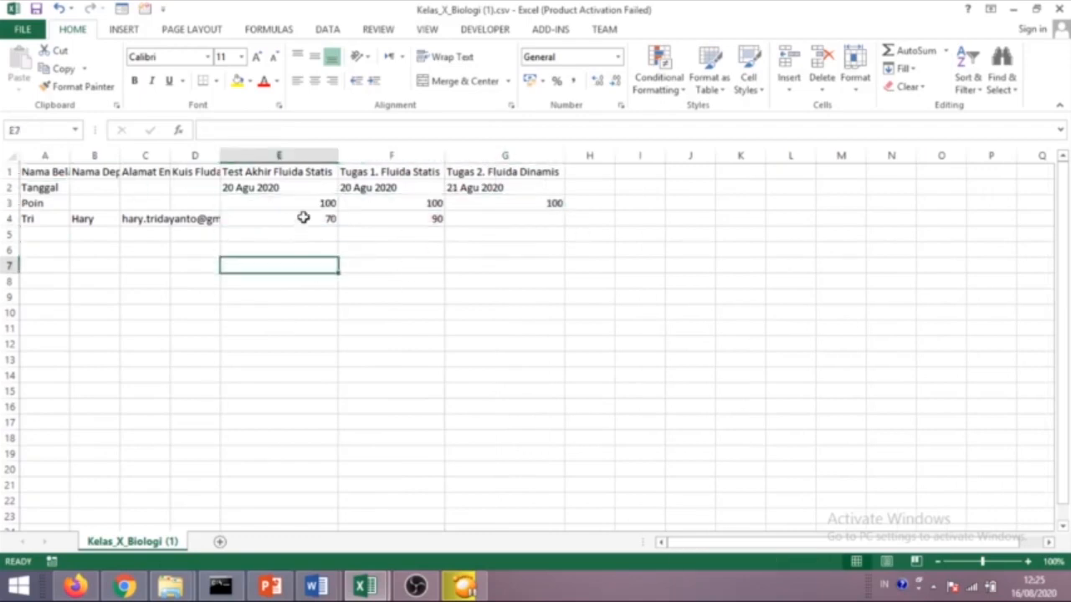
pyautogui.moveTo(327, 219); pyautogui.dragTo(477, 217)
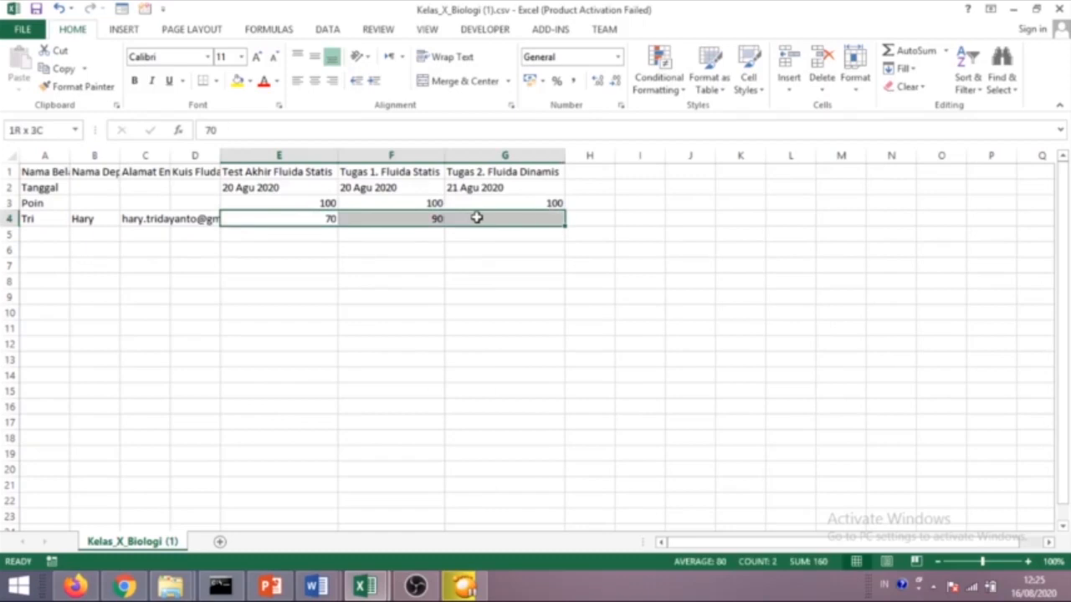
pyautogui.click(384, 282)
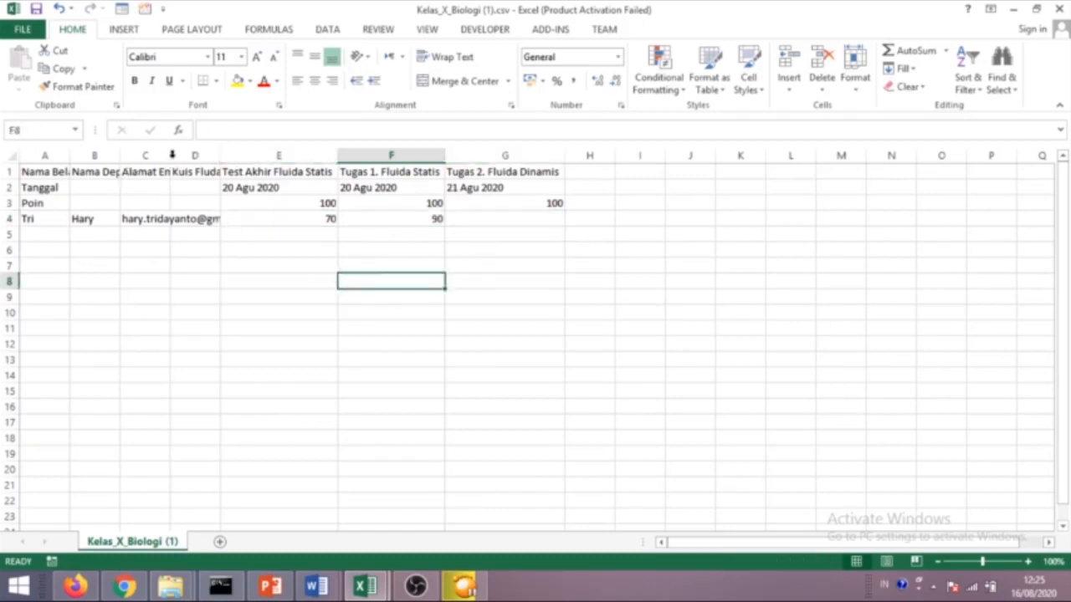
# AutoFit columns C and D, then check the student's row 4 scores, where Kuis Fluda Statis is blank.
pyautogui.doubleClick(171, 155)
pyautogui.doubleClick(313, 156)
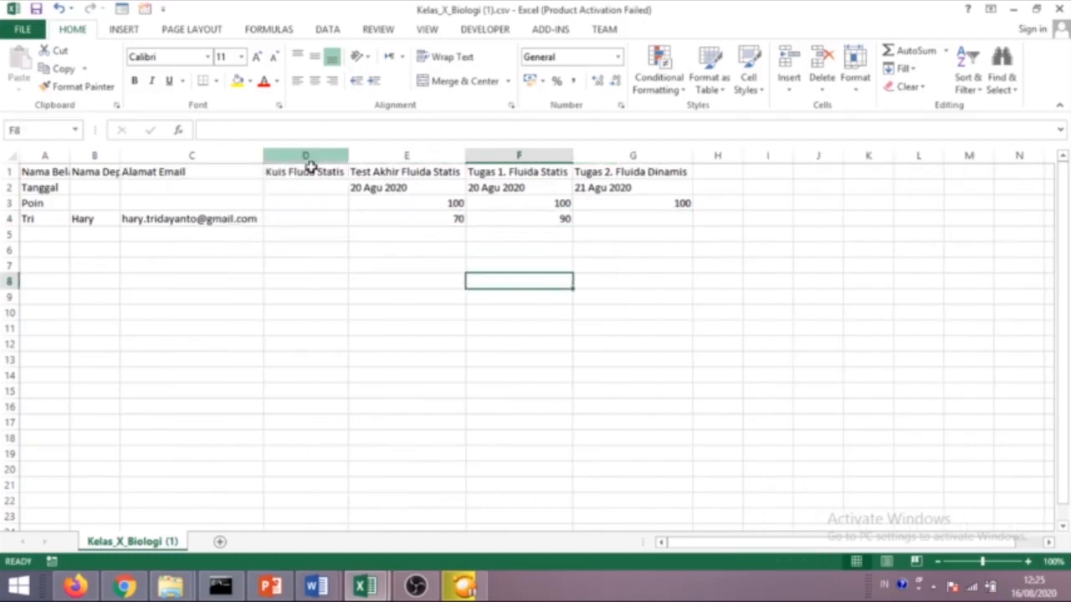
pyautogui.click(308, 219)
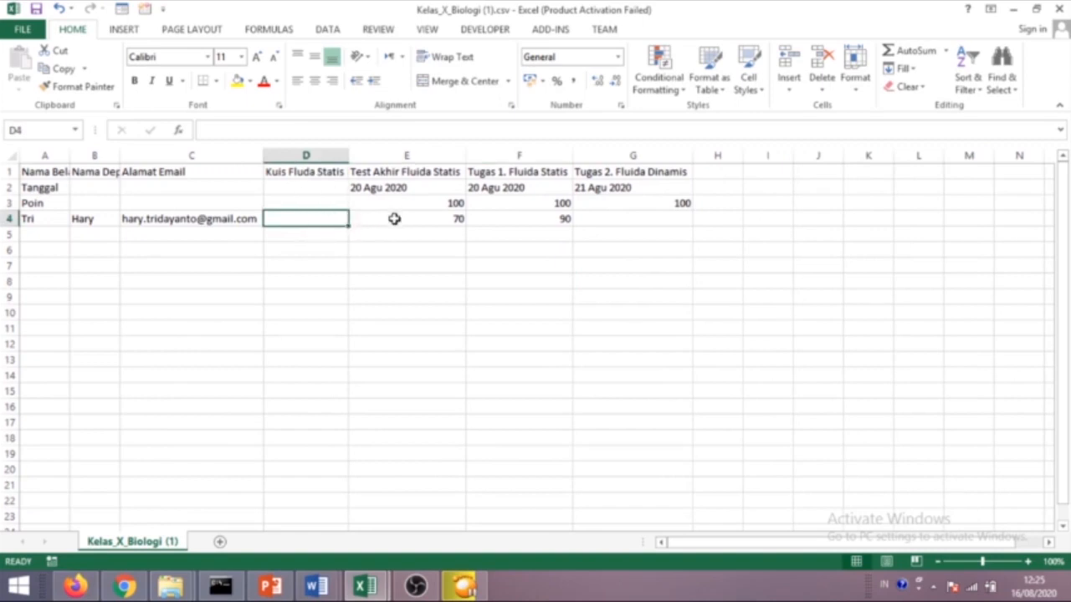
pyautogui.click(435, 220)
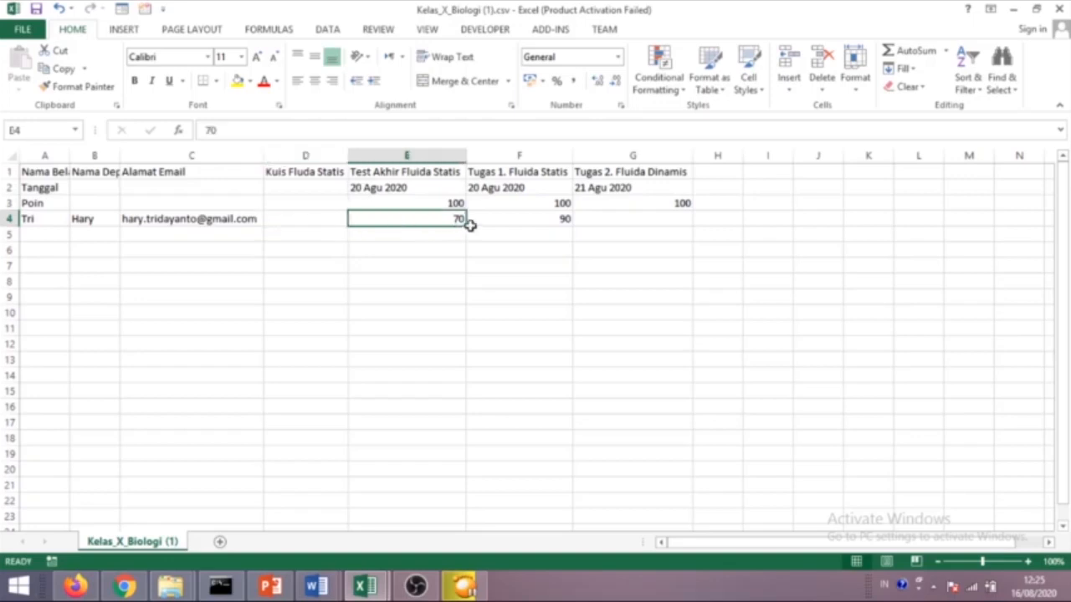
pyautogui.click(504, 215)
pyautogui.click(607, 220)
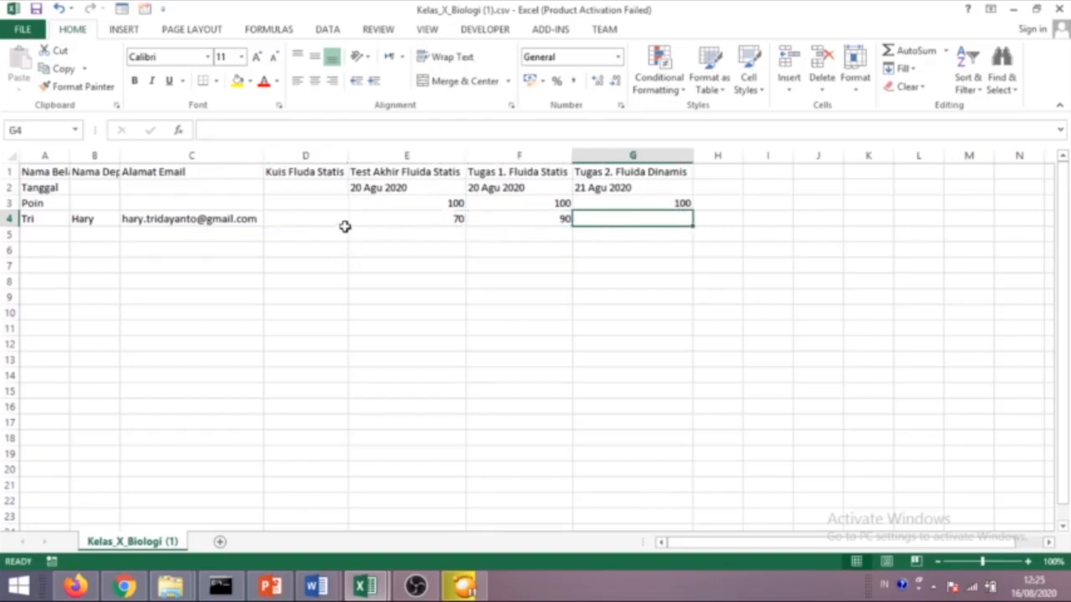
pyautogui.click(124, 586)
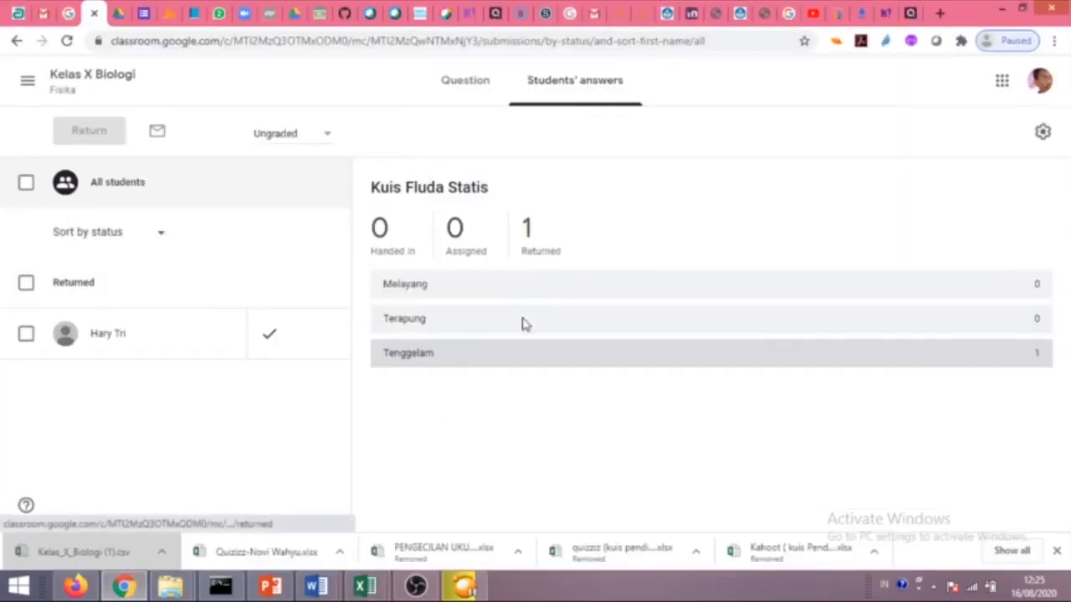
# Leave the Kuis Fluda Statis details and go to the overview of all classes.
pyautogui.click(466, 96)
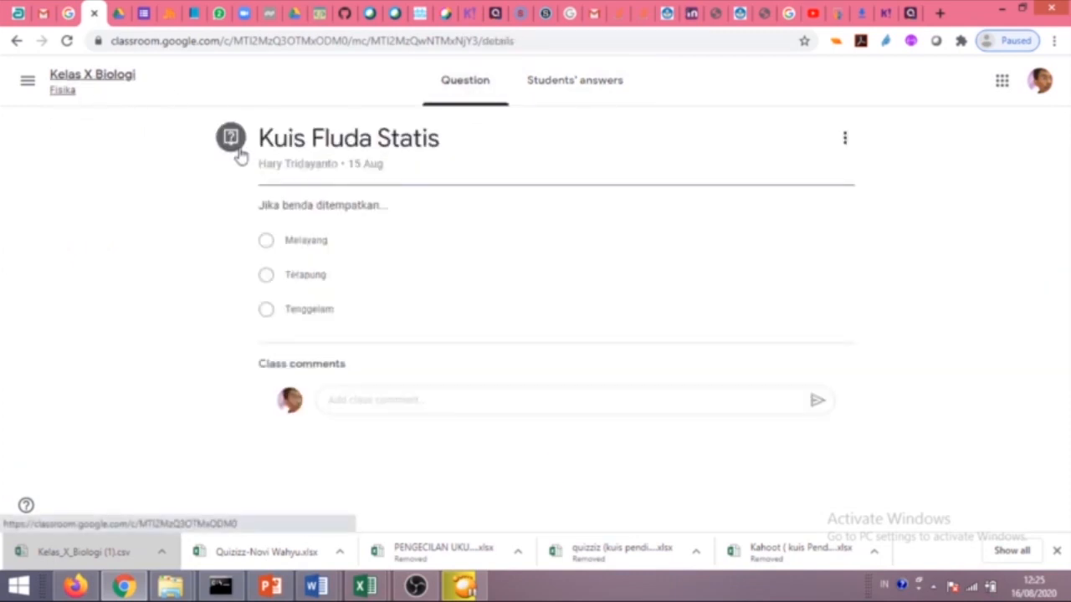
pyautogui.click(100, 77)
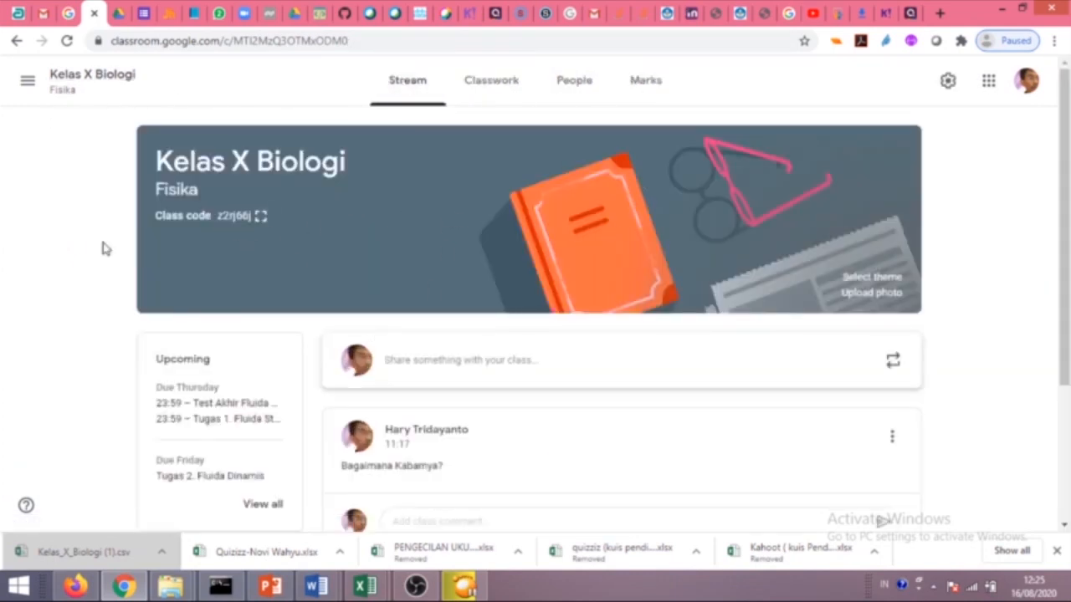
pyautogui.click(27, 84)
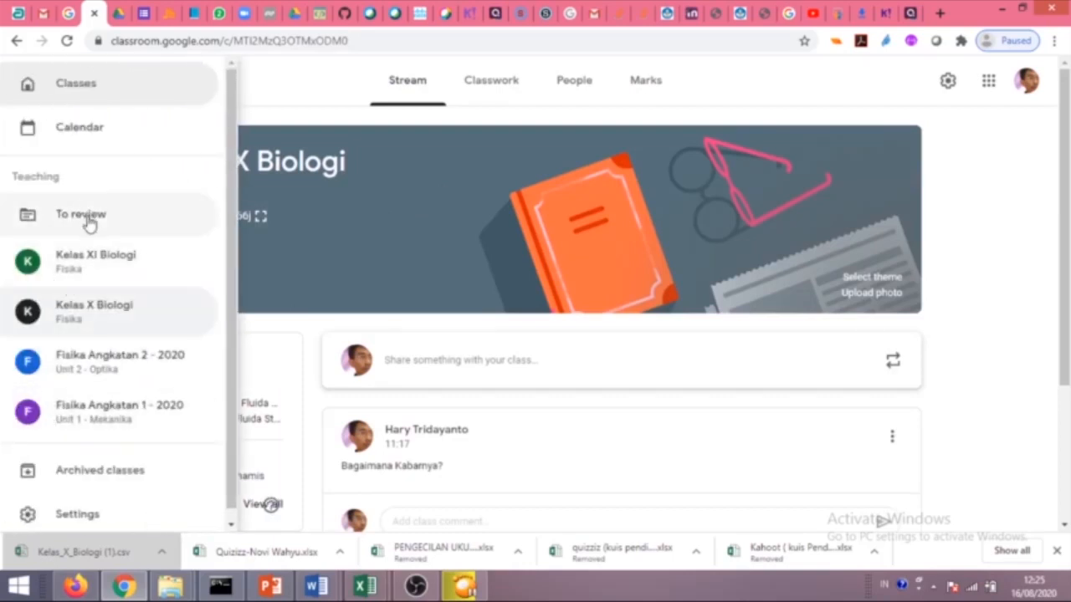
pyautogui.scroll(-1, 92, 243)
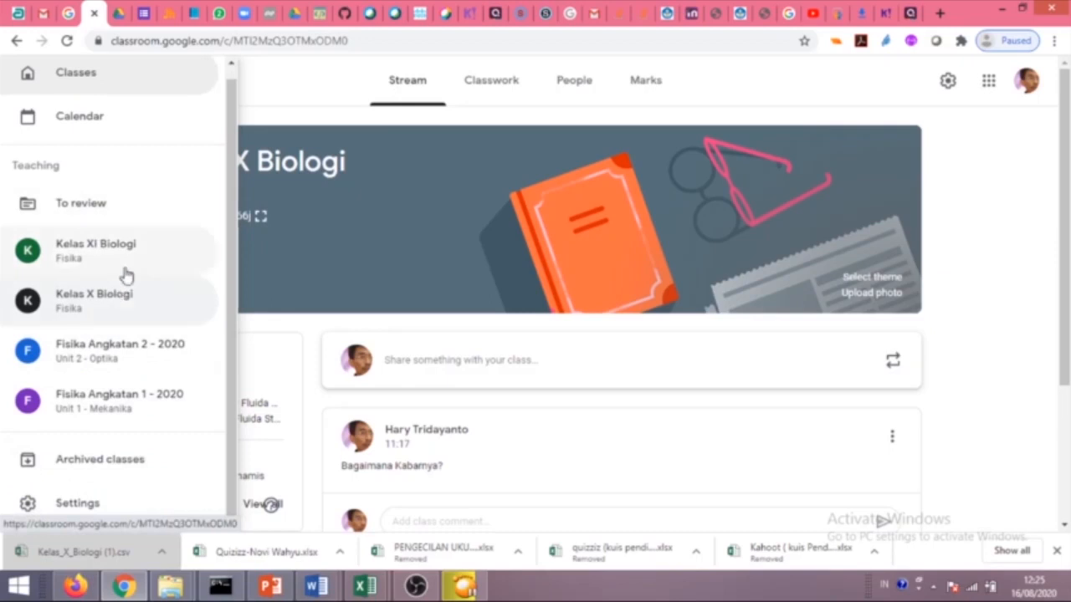
pyautogui.click(84, 77)
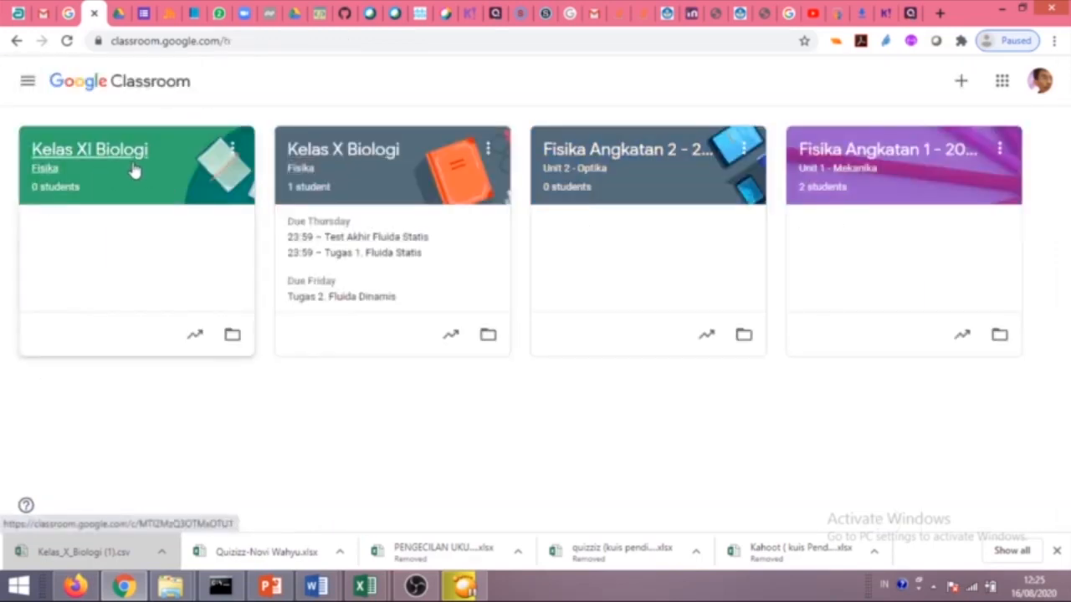
# Archive the Kelas XI Biologi class.
pyautogui.click(235, 151)
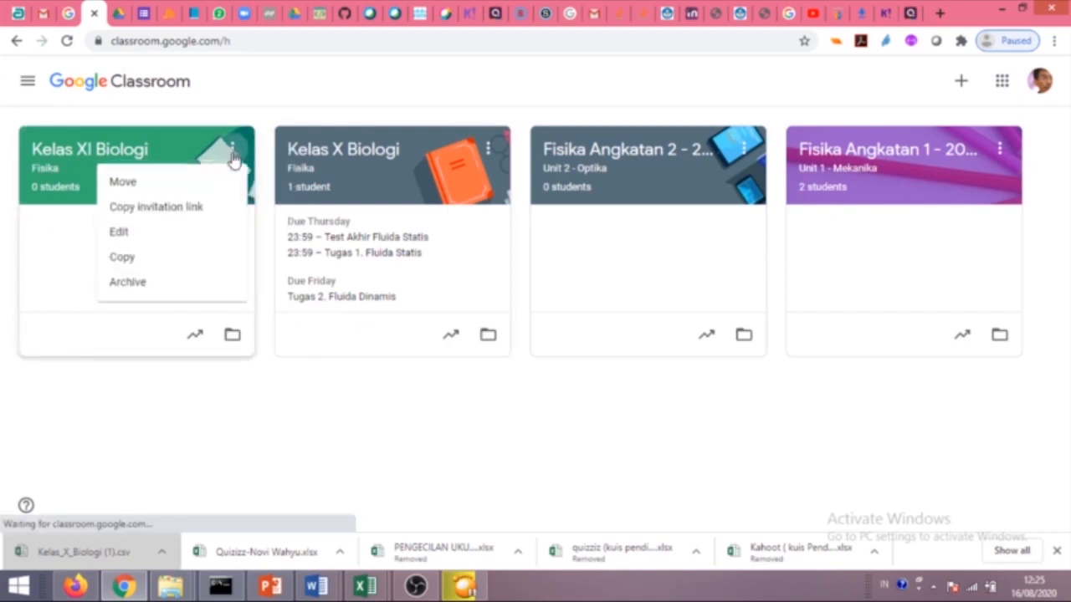
pyautogui.click(134, 282)
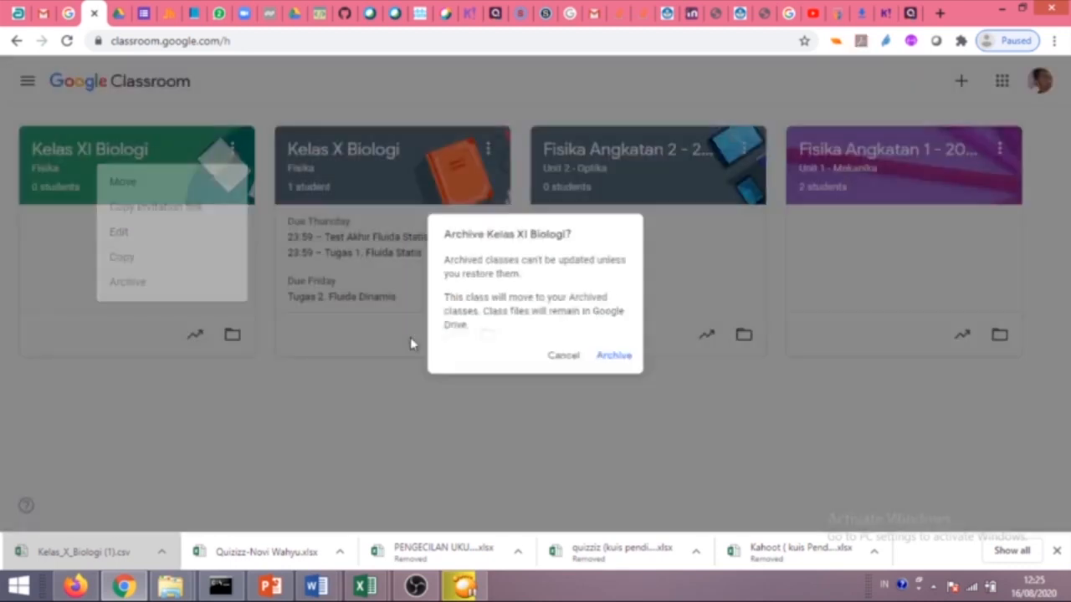
pyautogui.click(605, 365)
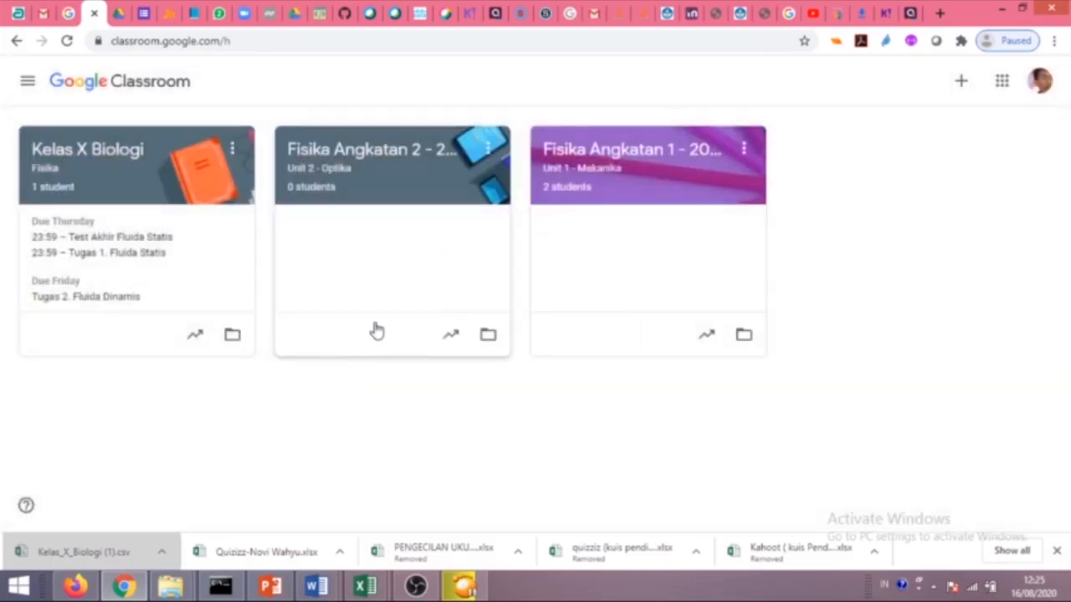
# Restore Kelas XI Biologi from Archived classes and return to the classes overview.
pyautogui.click(27, 84)
pyautogui.click(475, 476)
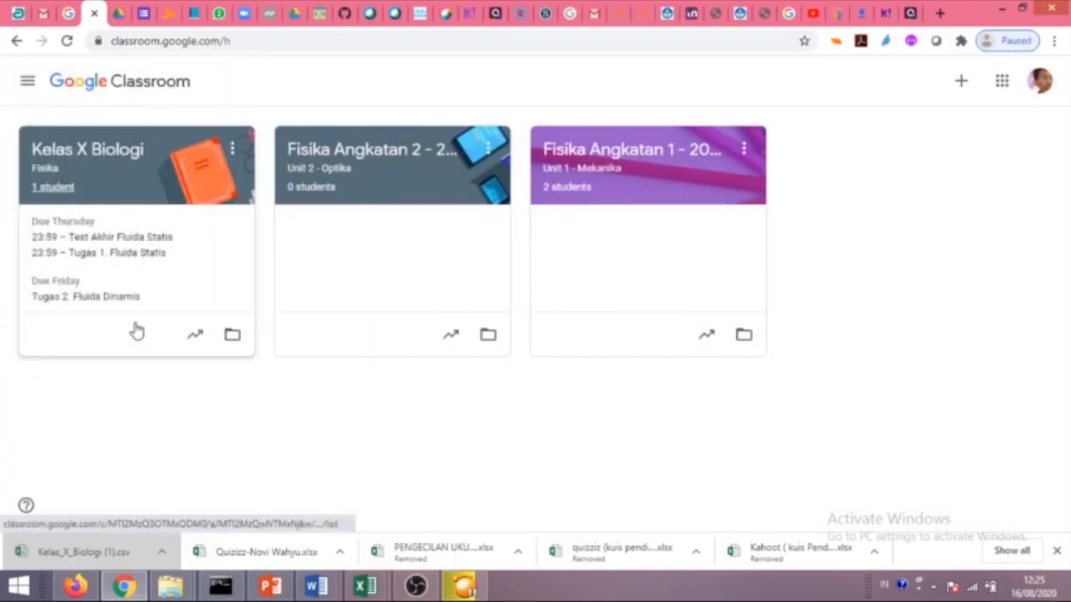
pyautogui.click(27, 81)
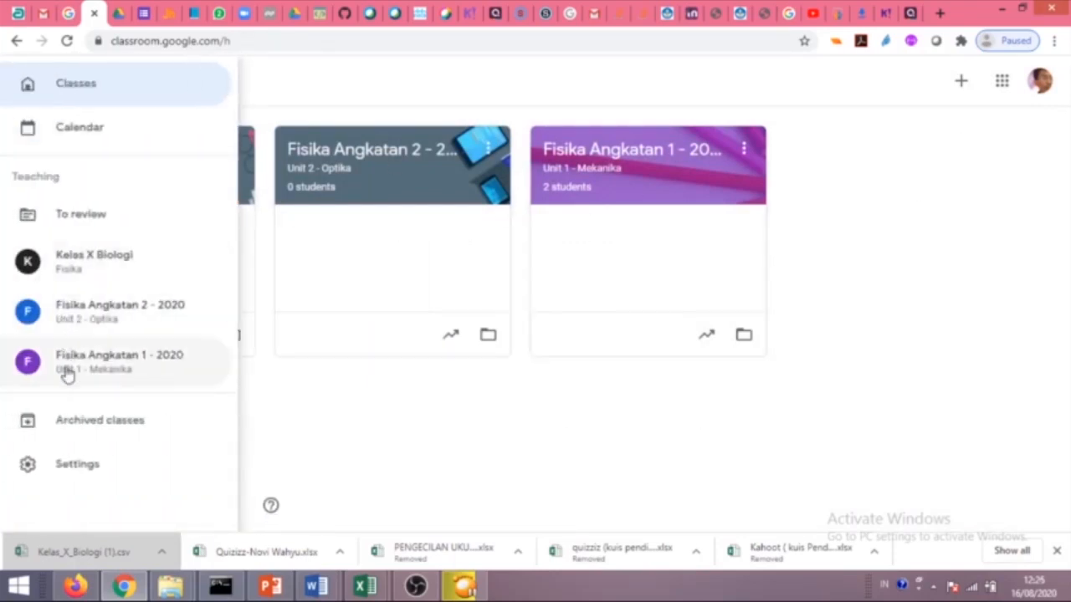
pyautogui.click(106, 423)
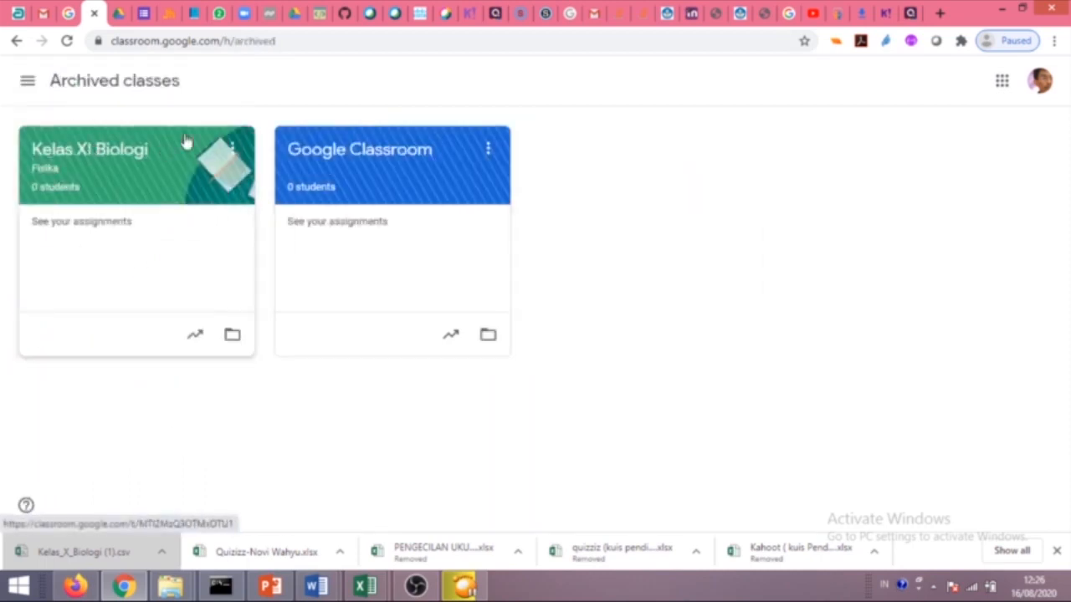
pyautogui.click(232, 150)
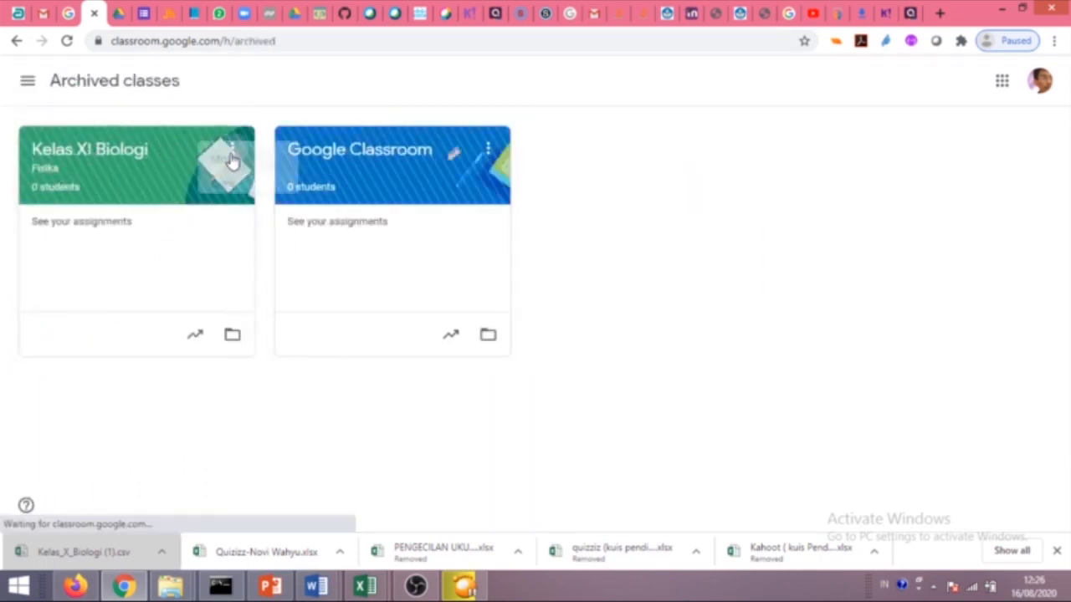
pyautogui.click(186, 240)
pyautogui.click(623, 355)
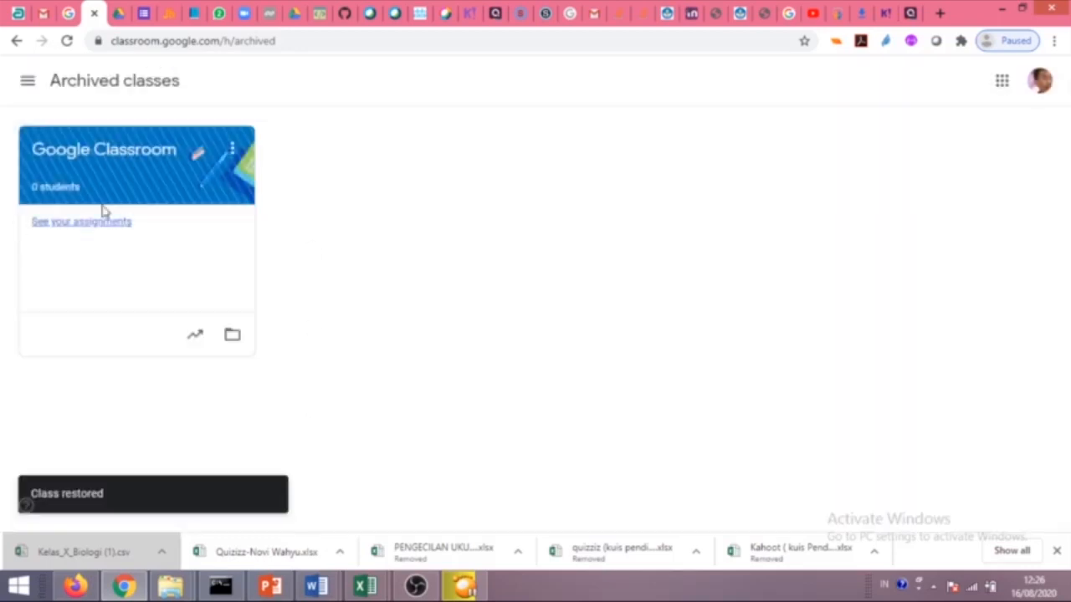
pyautogui.click(28, 81)
pyautogui.click(63, 97)
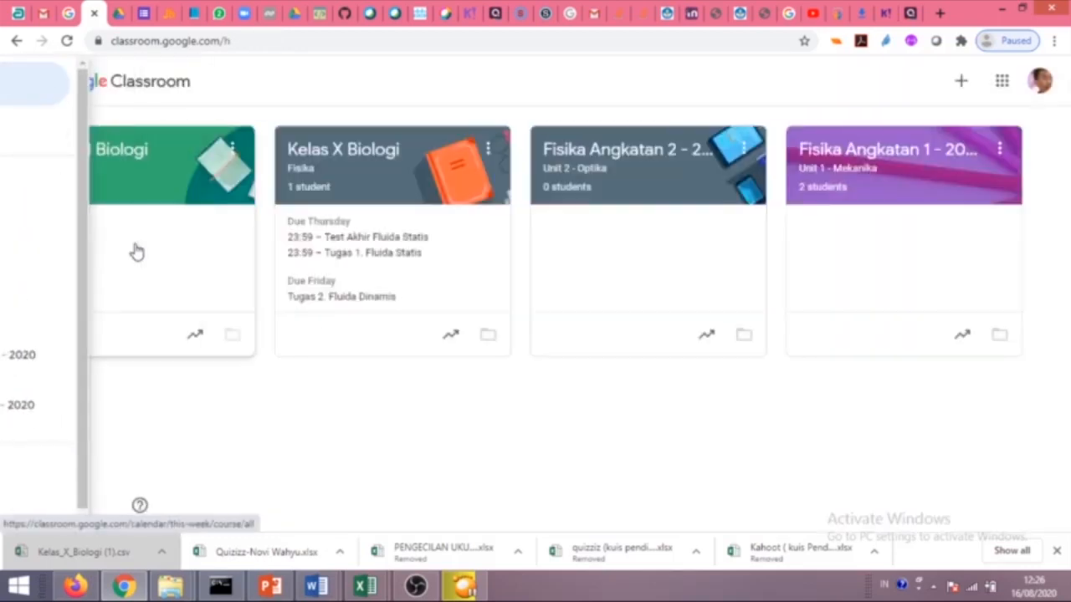